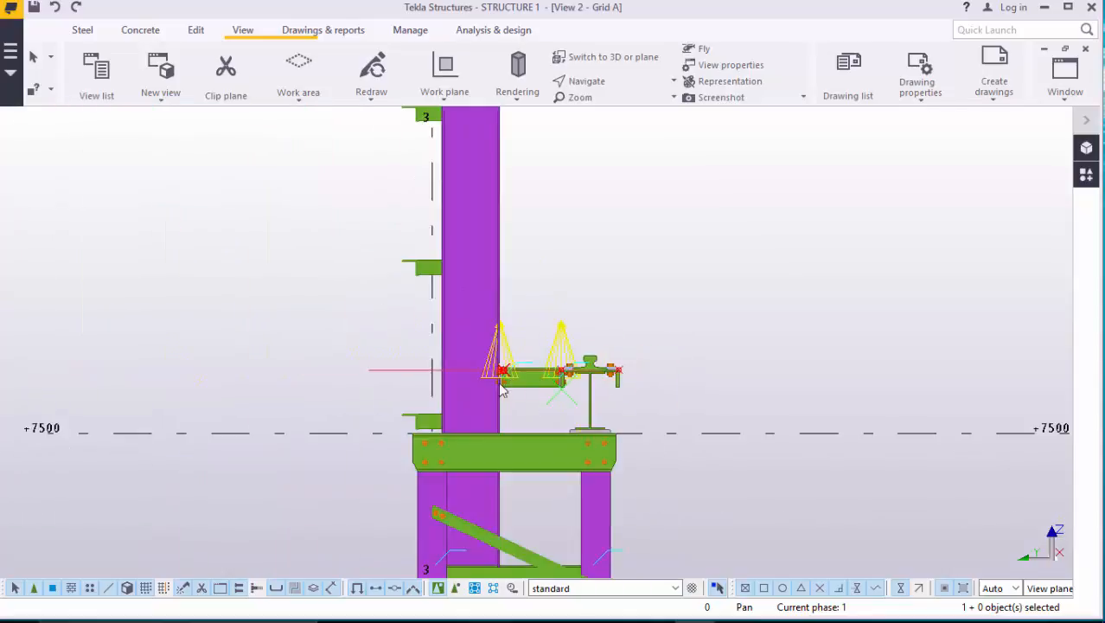
# Step: Switch to the 3D view window, View 3 - 3d, and show the surrounding frames
pyautogui.click(1063, 105)
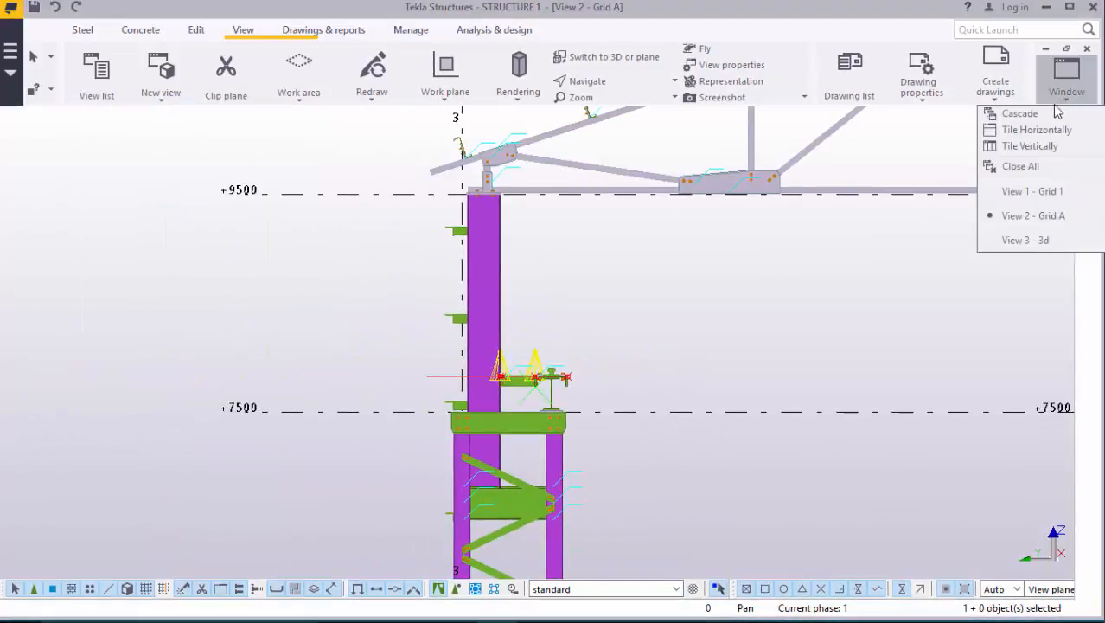
pyautogui.click(1009, 239)
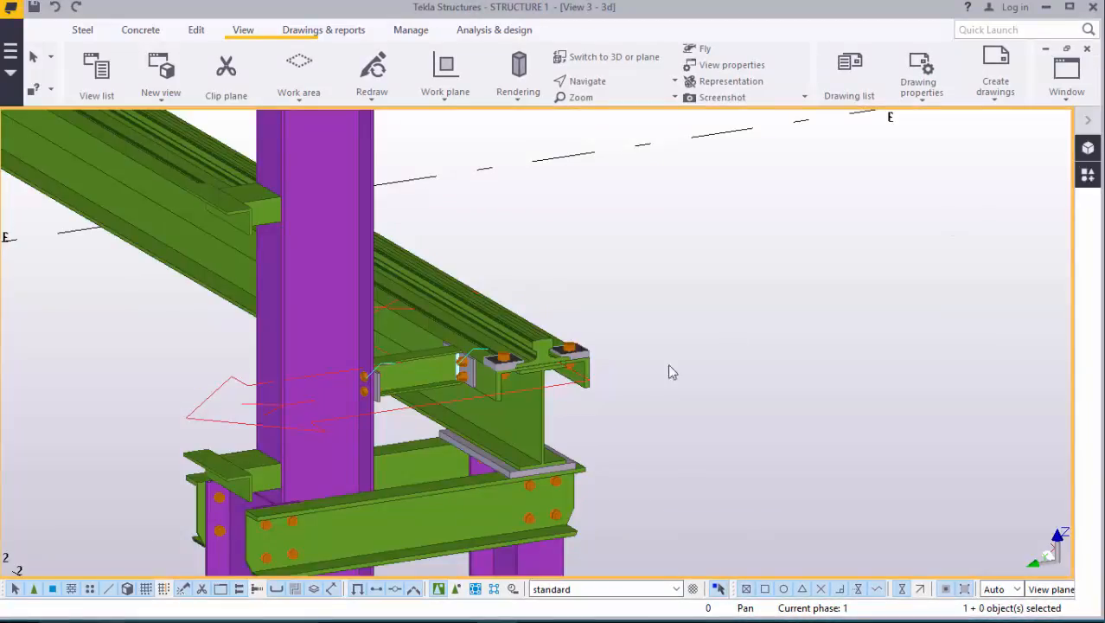
pyautogui.scroll(-6, 669, 371)
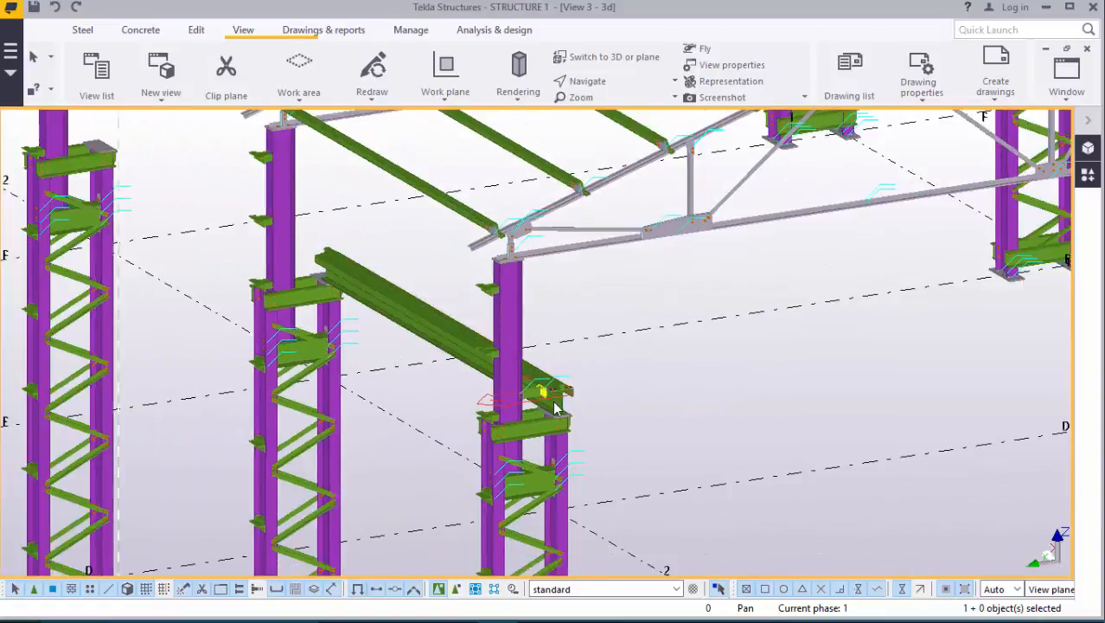
pyautogui.scroll(-4, 556, 406)
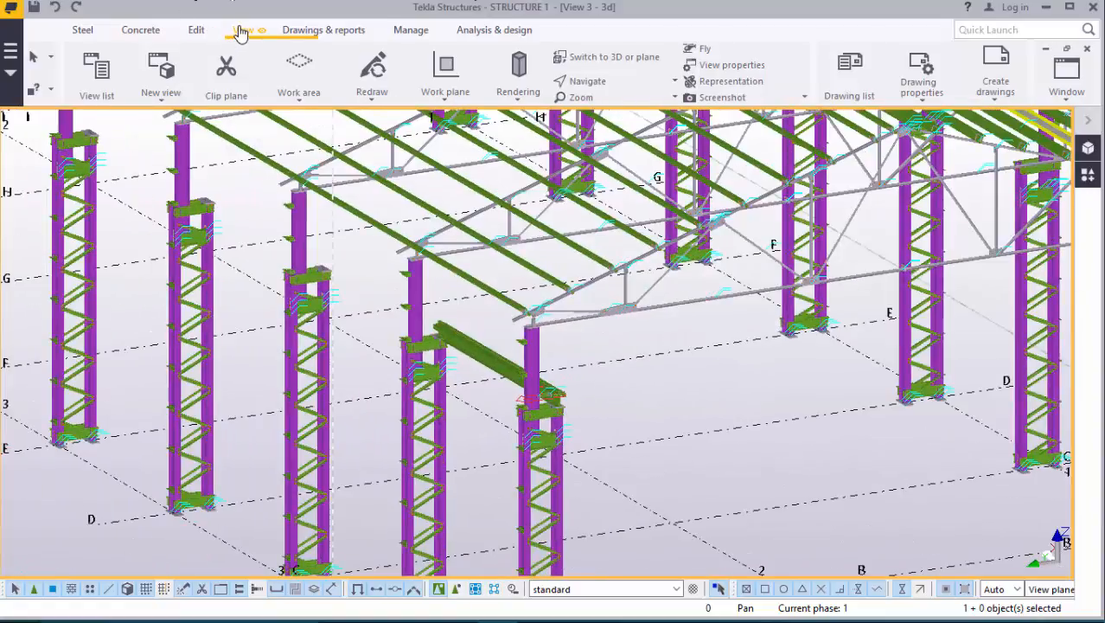
# Step: Rotate the 3D model about the crane girder and examine the girder's far end on its supporting column
pyautogui.click(244, 31)
pyautogui.click(588, 80)
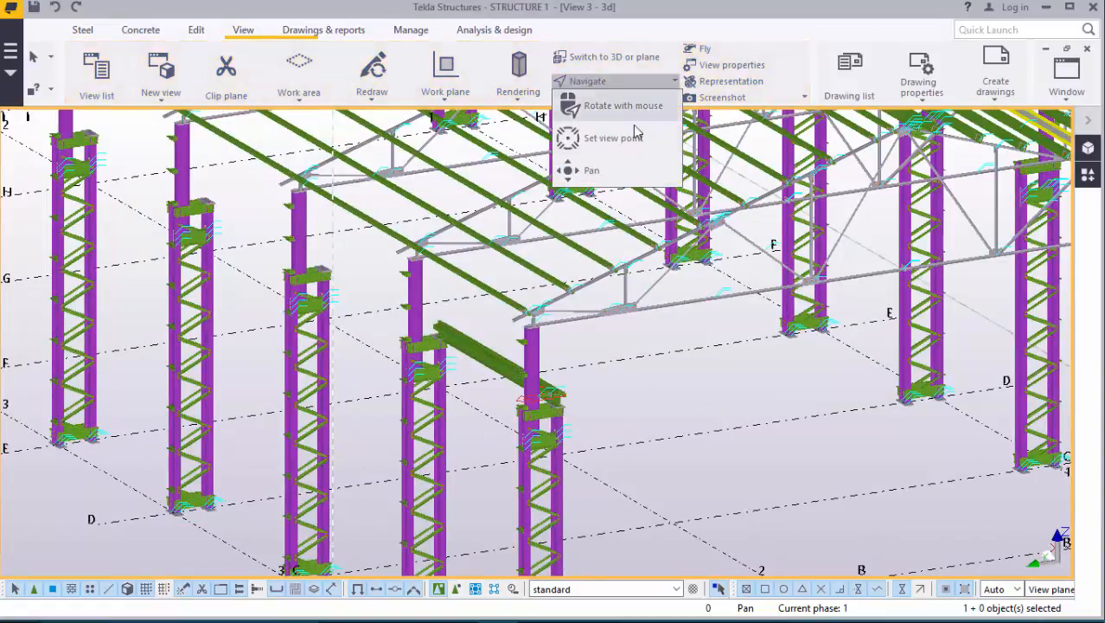
pyautogui.click(630, 107)
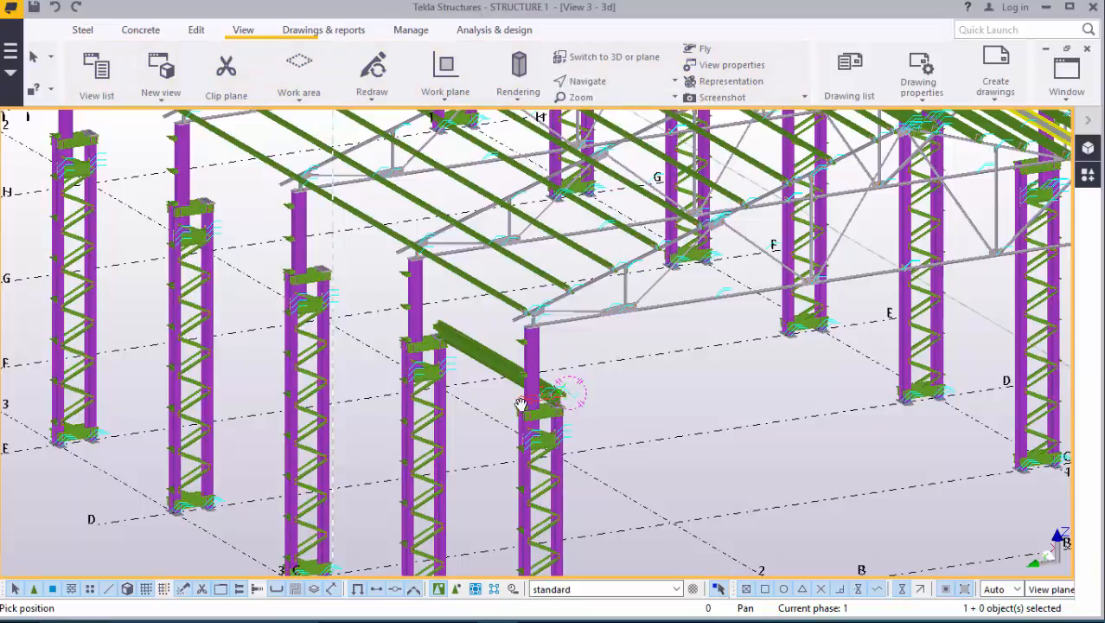
pyautogui.moveTo(559, 394); pyautogui.dragTo(587, 412)
pyautogui.scroll(8, 588, 412)
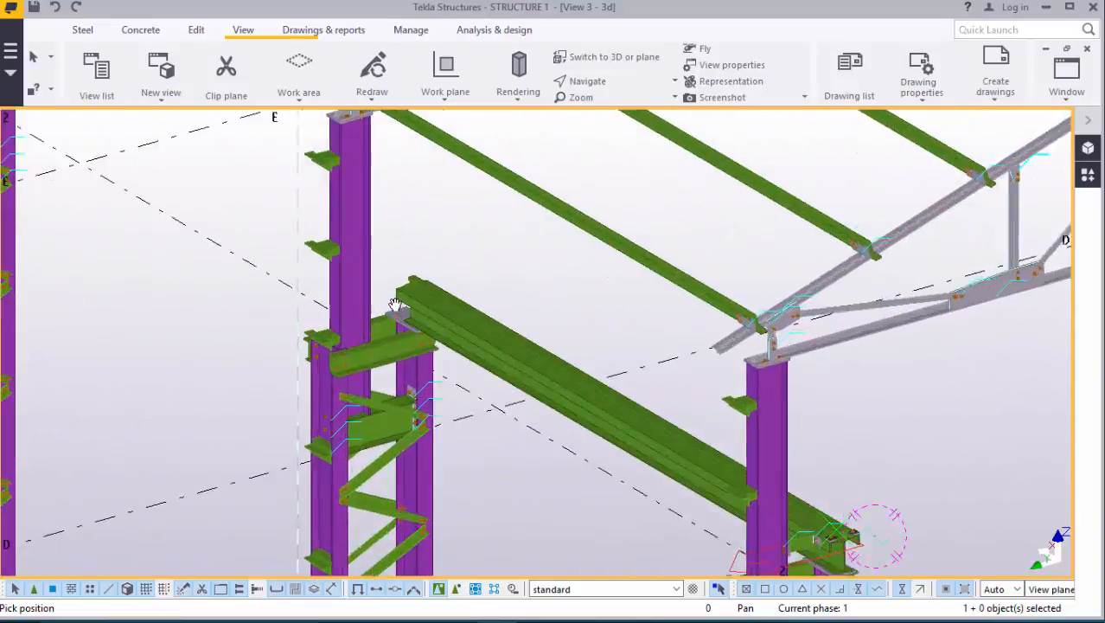
pyautogui.scroll(8, 402, 297)
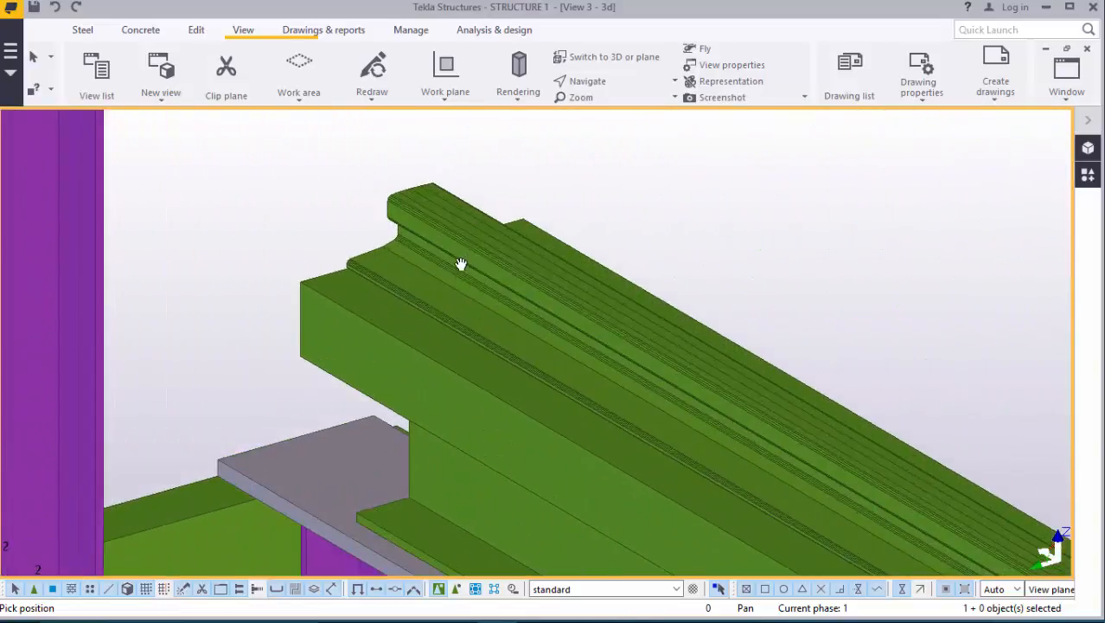
pyautogui.scroll(-8, 466, 318)
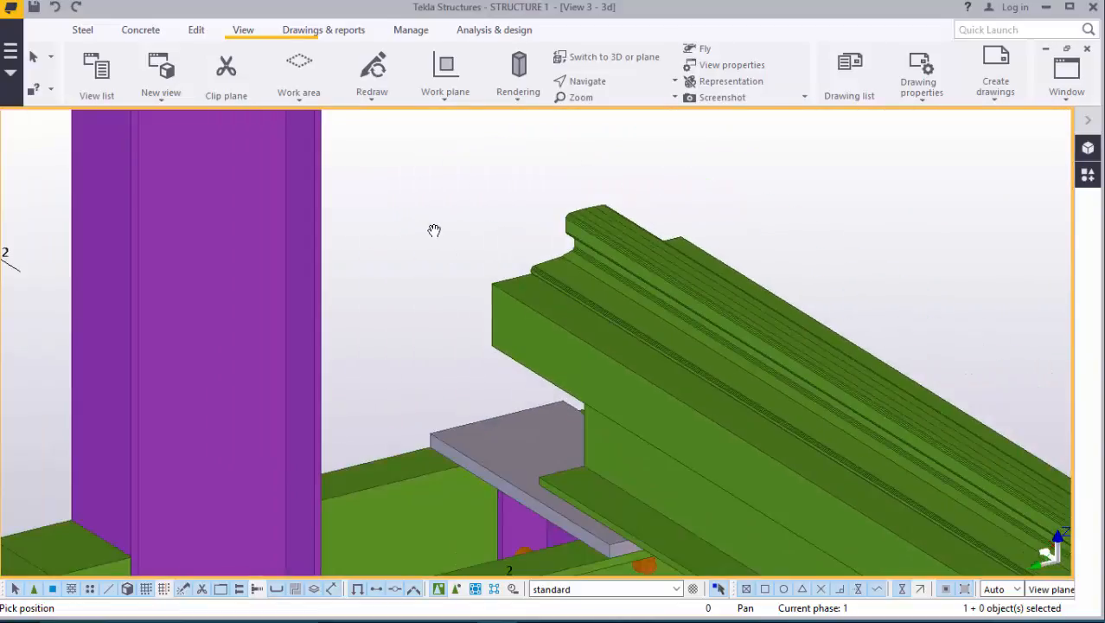
pyautogui.scroll(-2, 391, 225)
pyautogui.scroll(6, 585, 306)
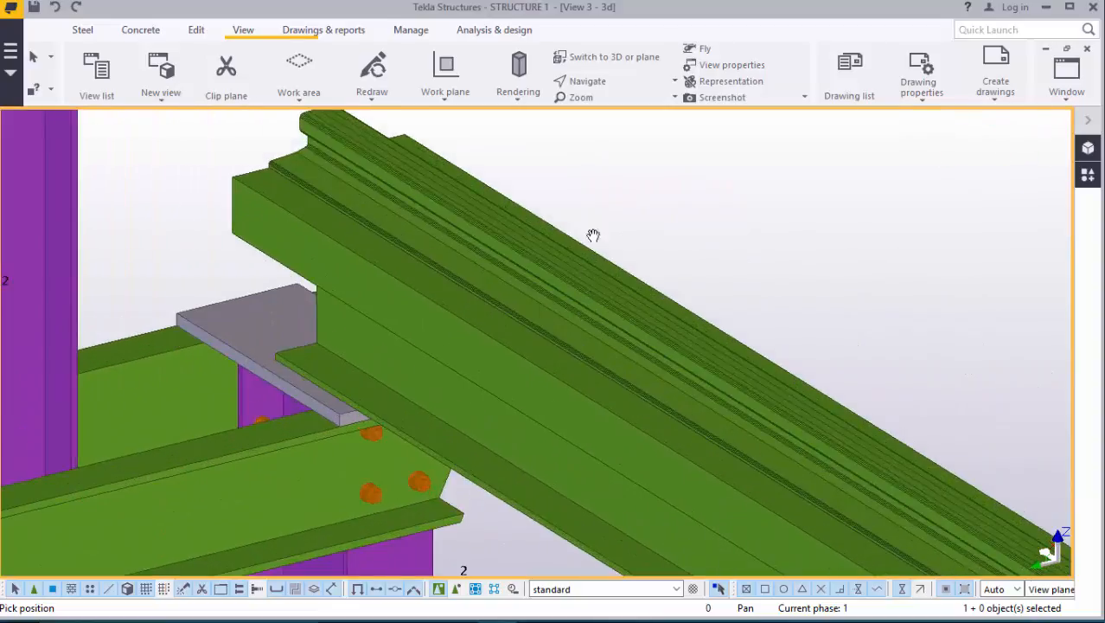
pyautogui.rightClick(540, 164)
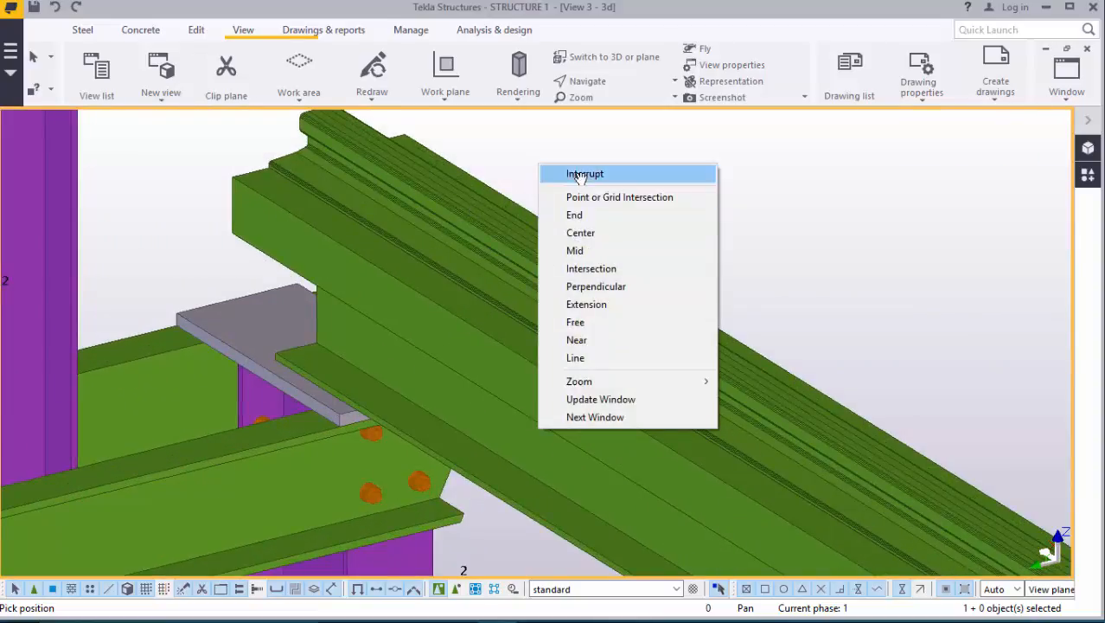
pyautogui.press('Escape')
# Step: Rotate the 3D view and examine the crane girder's other end, where the rail is clamped and tied to the column
pyautogui.scroll(-1, 452, 212)
pyautogui.click(609, 78)
pyautogui.click(628, 103)
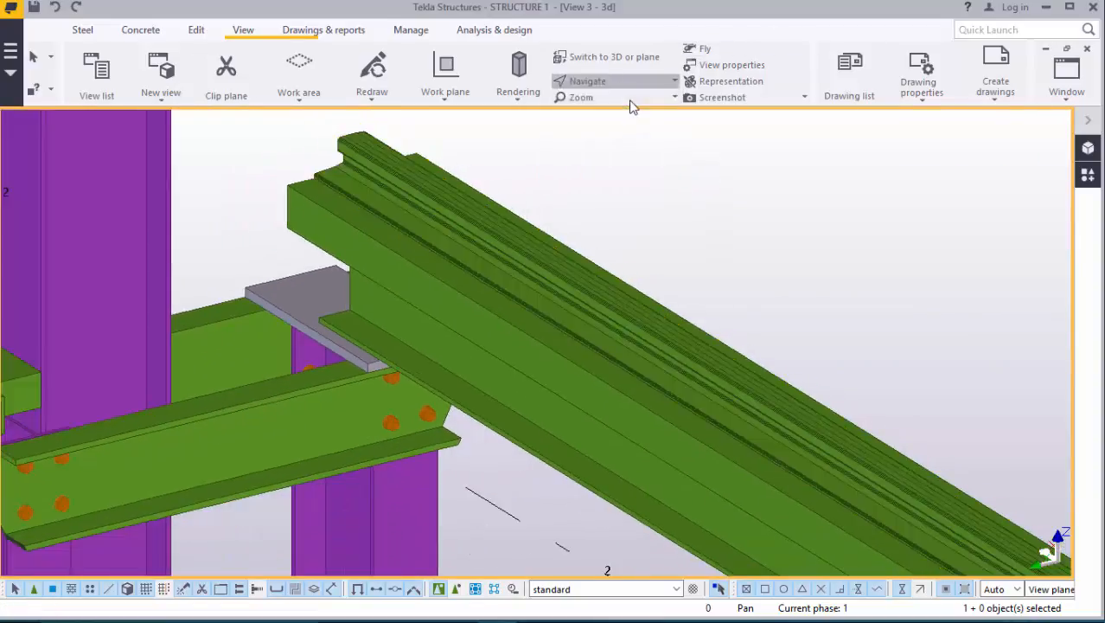
pyautogui.moveTo(552, 273)
pyautogui.mouseDown()
pyautogui.moveTo(393, 254)
pyautogui.moveTo(373, 231)
pyautogui.mouseUp()
pyautogui.moveTo(672, 238)
pyautogui.mouseDown()
pyautogui.moveTo(798, 172)
pyautogui.moveTo(737, 218)
pyautogui.moveTo(757, 206)
pyautogui.moveTo(748, 232)
pyautogui.moveTo(674, 276)
pyautogui.mouseUp()
pyautogui.scroll(6, 449, 399)
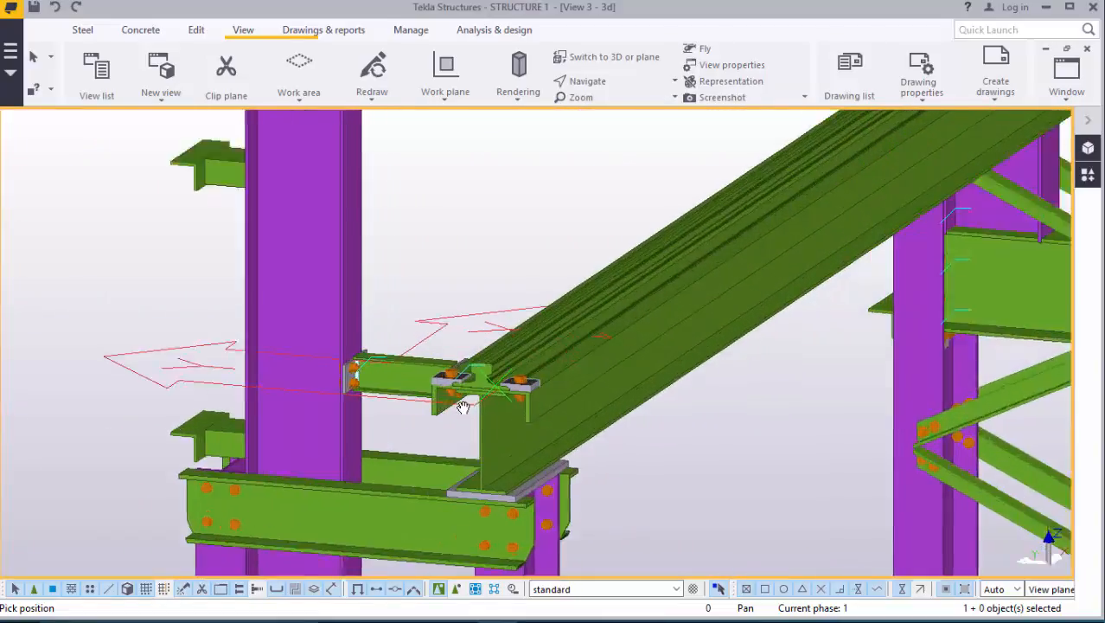
pyautogui.scroll(-5, 500, 409)
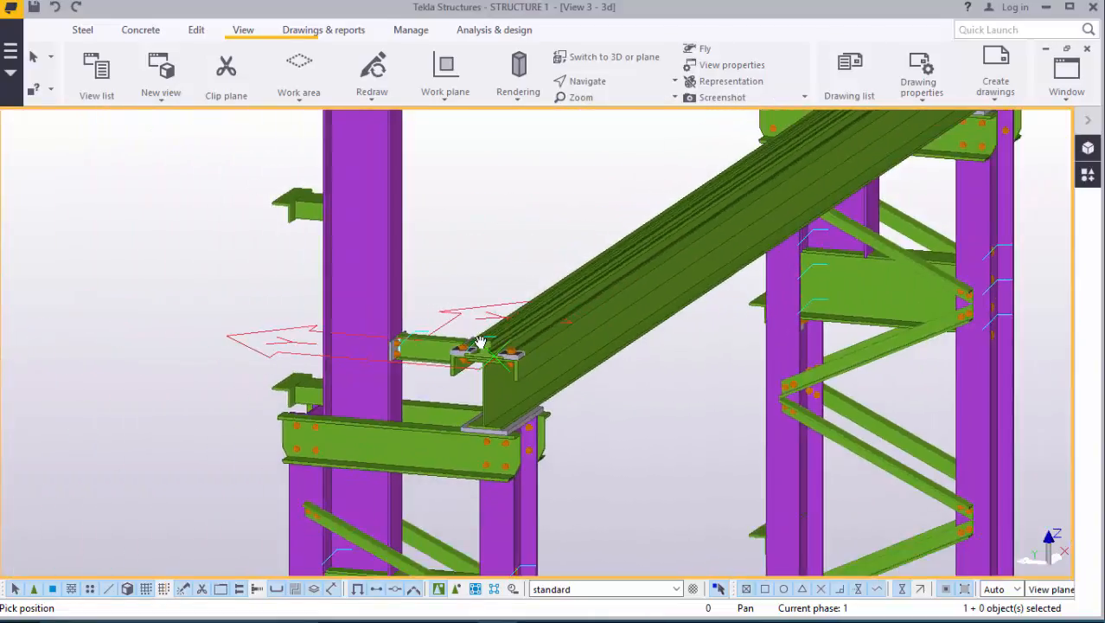
pyautogui.scroll(3, 481, 353)
pyautogui.rightClick(508, 145)
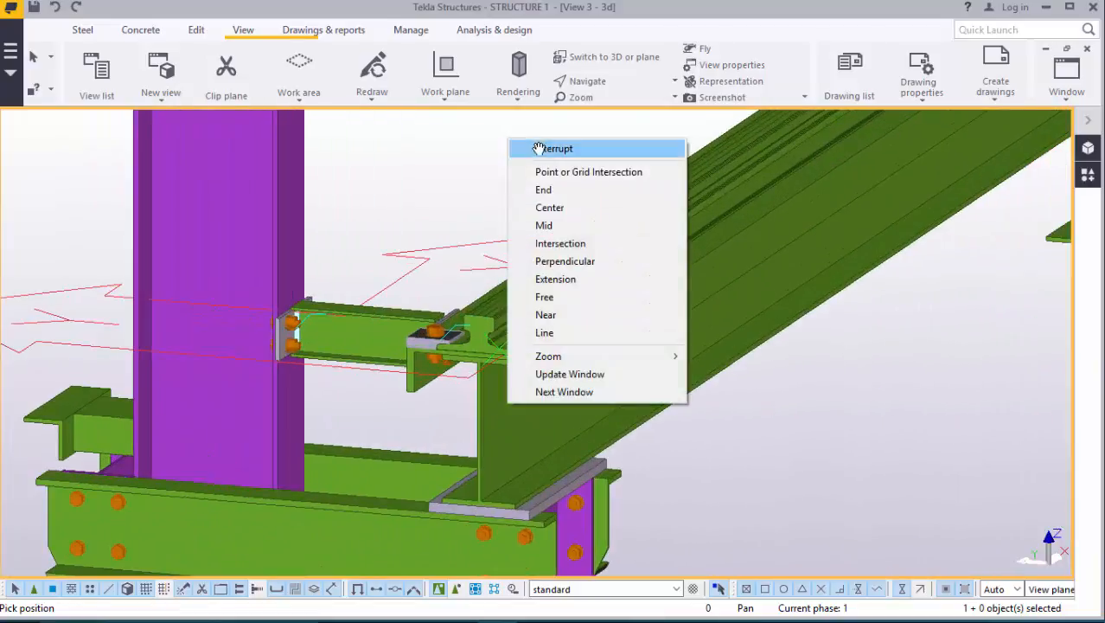
pyautogui.click(519, 148)
# Step: Open the crane rail's beam properties, browse the CRANE-RAIL's sections A75, A100, A120 and A150 in the profile catalogue, and discard the dialog
pyautogui.doubleClick(508, 301)
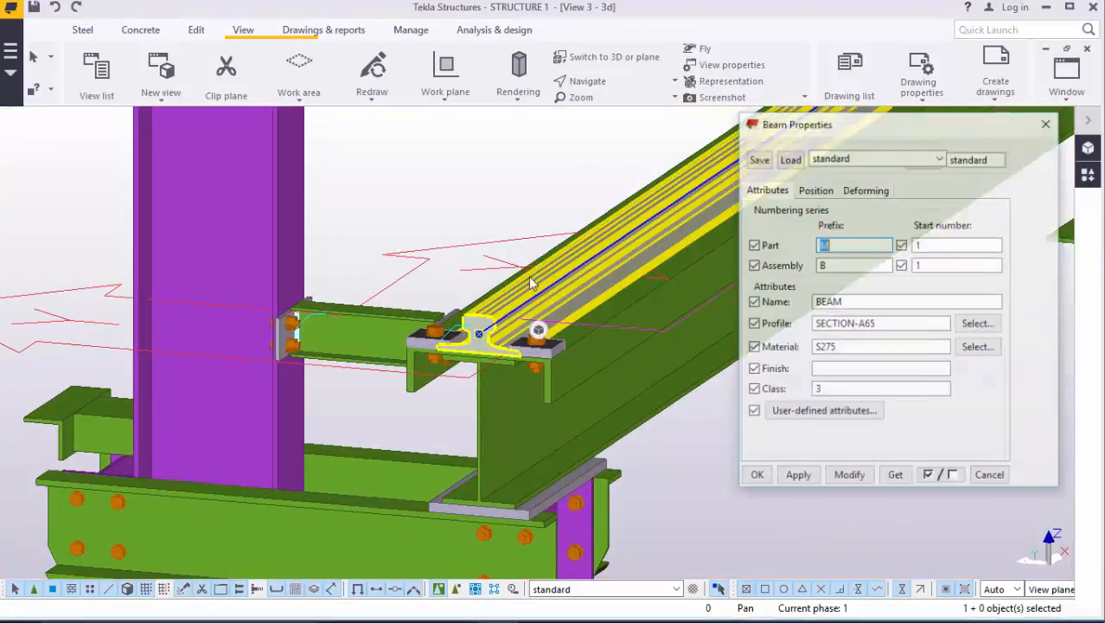
pyautogui.moveTo(903, 123); pyautogui.dragTo(674, 105)
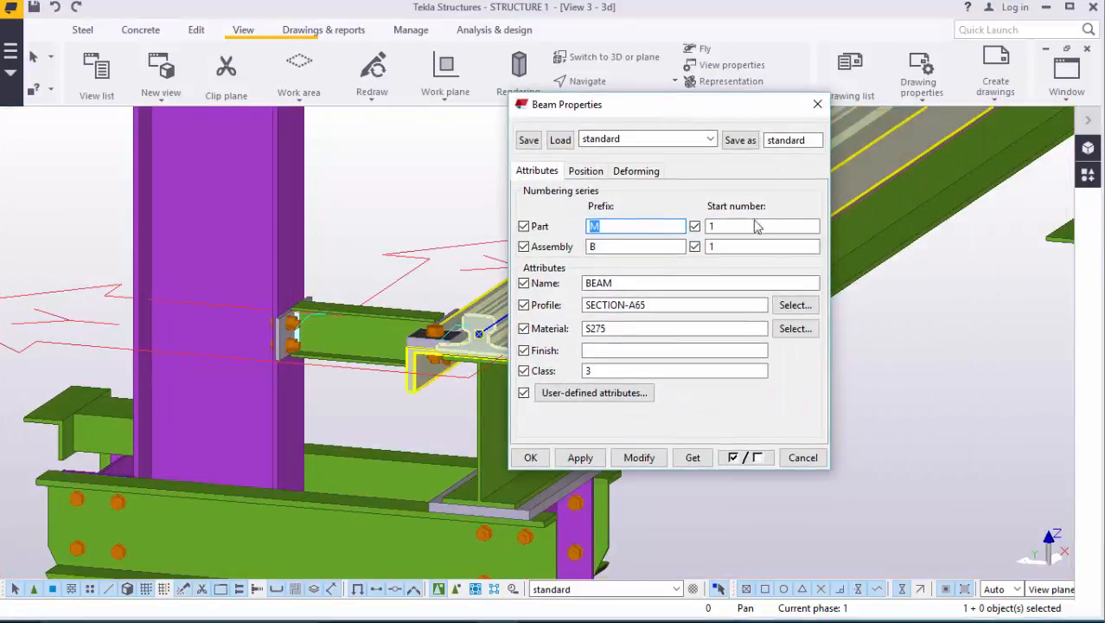
pyautogui.click(794, 304)
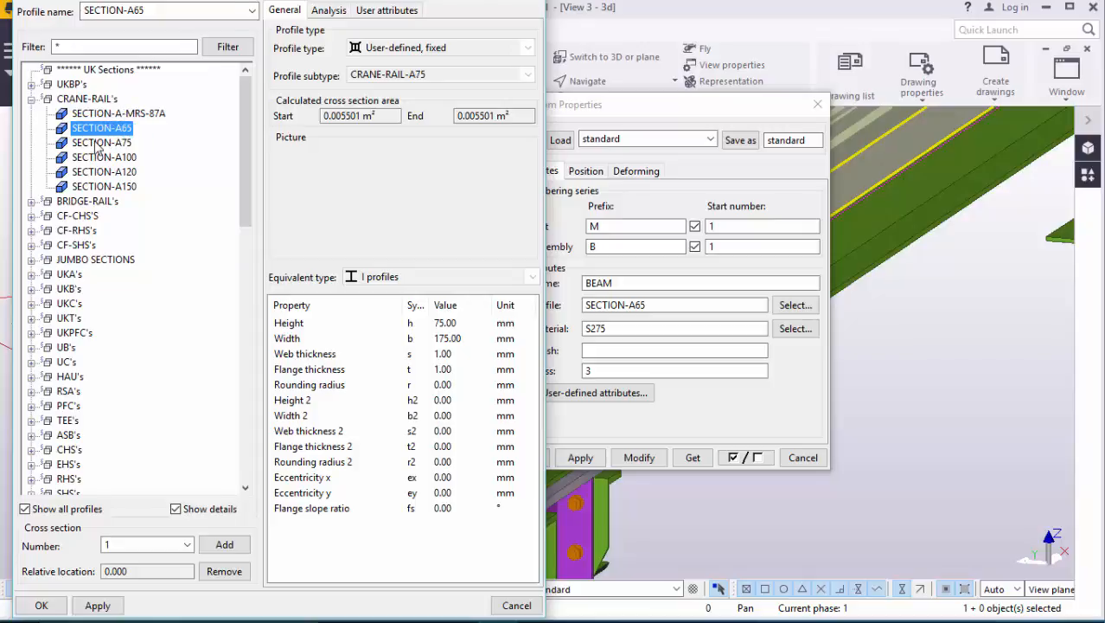
pyautogui.click(104, 143)
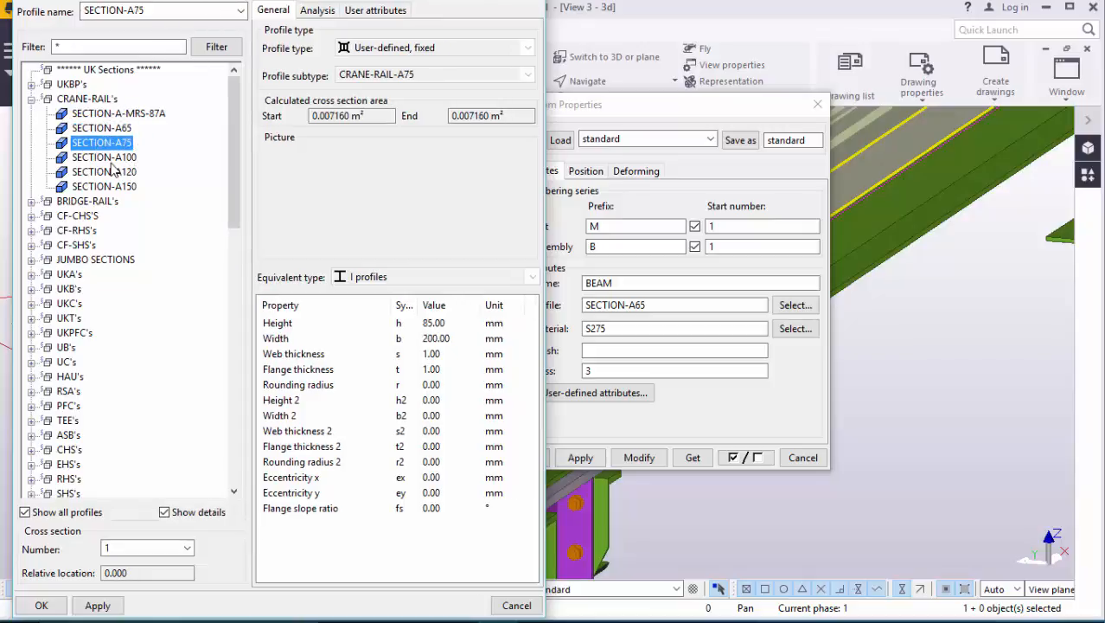
pyautogui.click(110, 158)
pyautogui.click(118, 173)
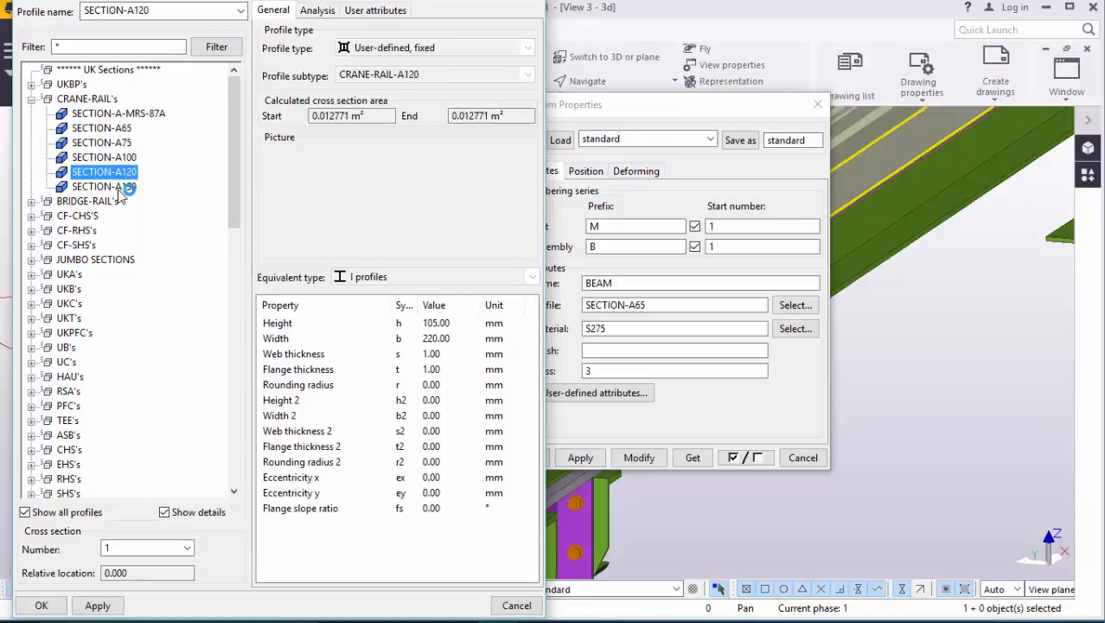
pyautogui.click(118, 187)
pyautogui.click(116, 174)
pyautogui.click(127, 144)
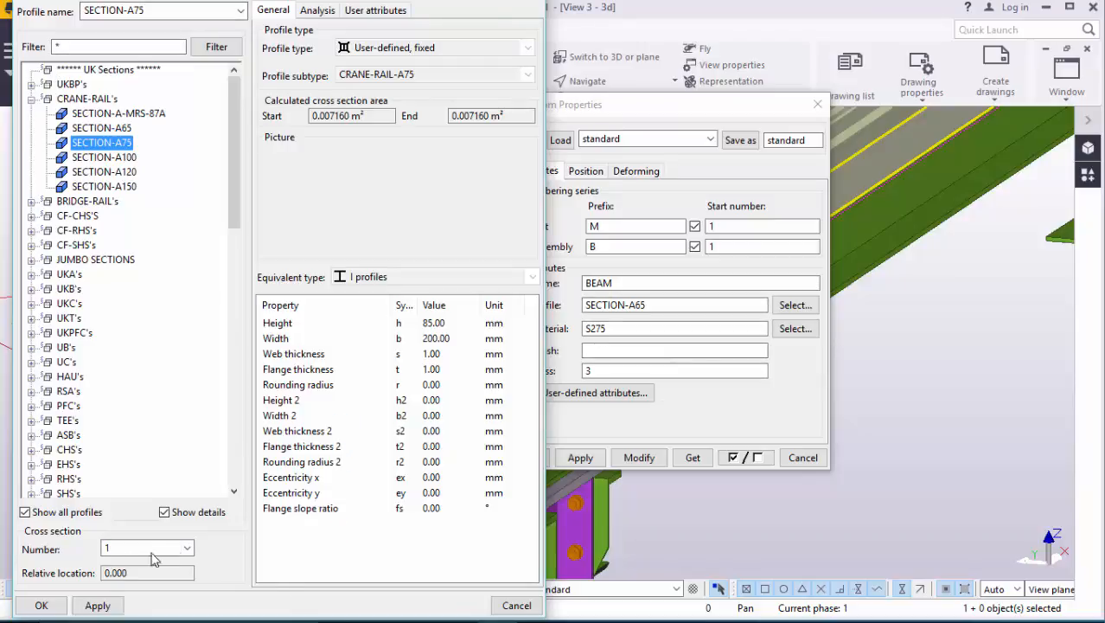
pyautogui.click(94, 603)
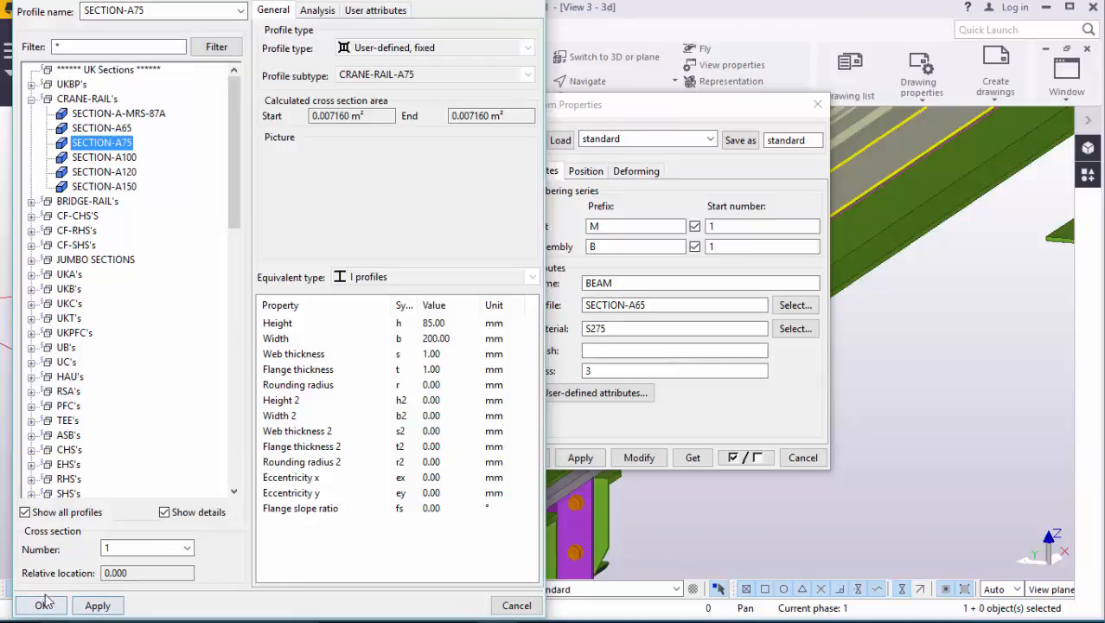
pyautogui.click(94, 603)
pyautogui.click(42, 605)
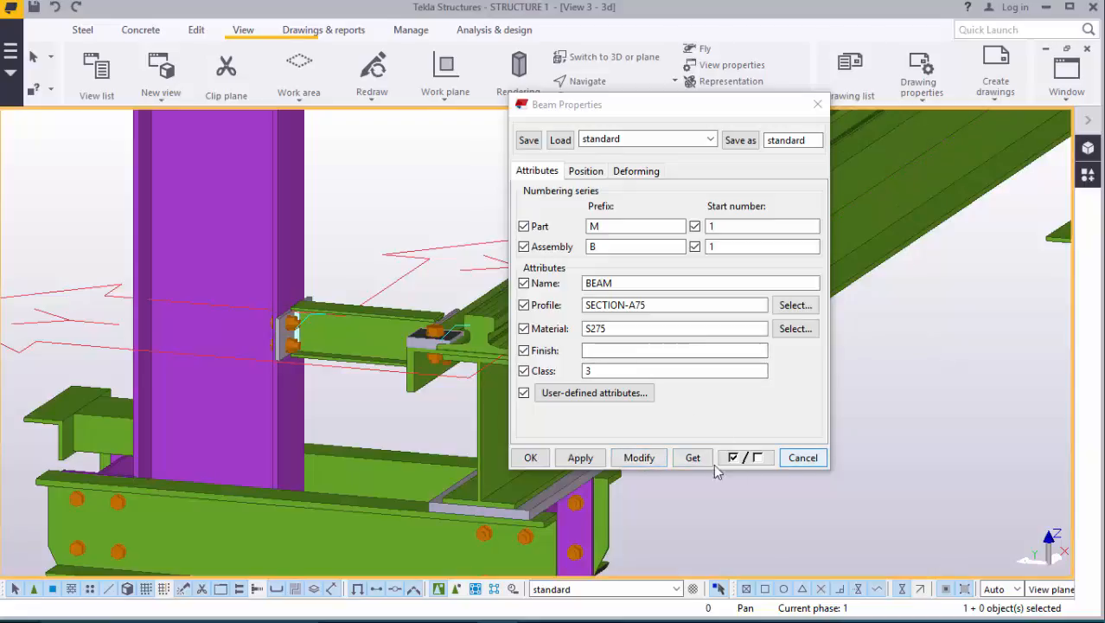
pyautogui.click(803, 457)
# Step: Set a view point on the crane rail and rotate around it to examine the rail end and its clamp plates
pyautogui.scroll(5, 829, 433)
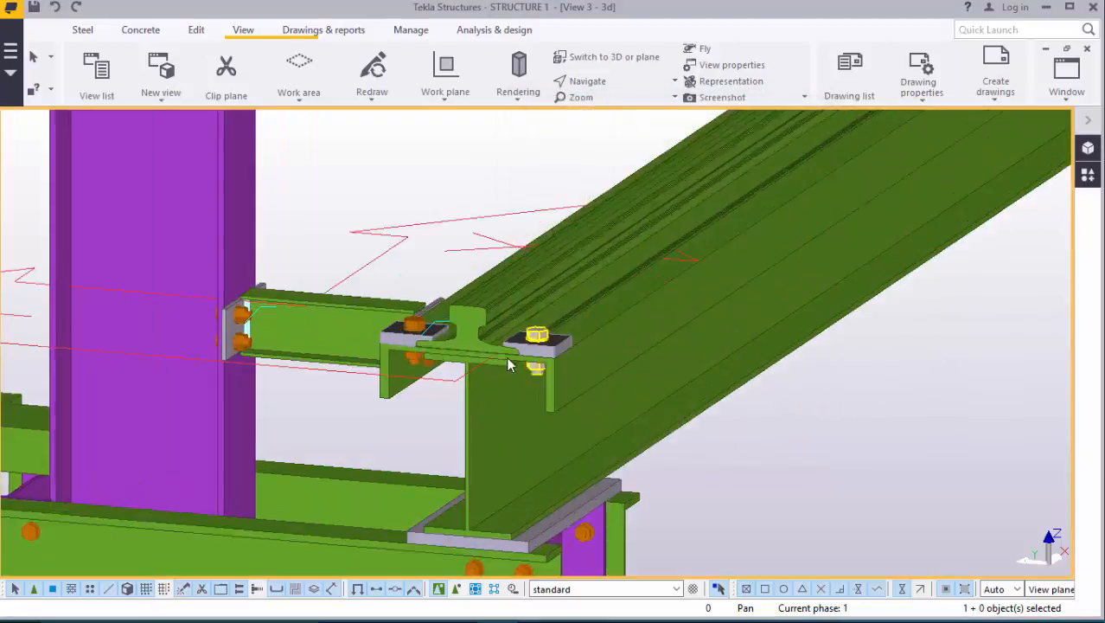
pyautogui.click(461, 289)
pyautogui.scroll(2, 461, 276)
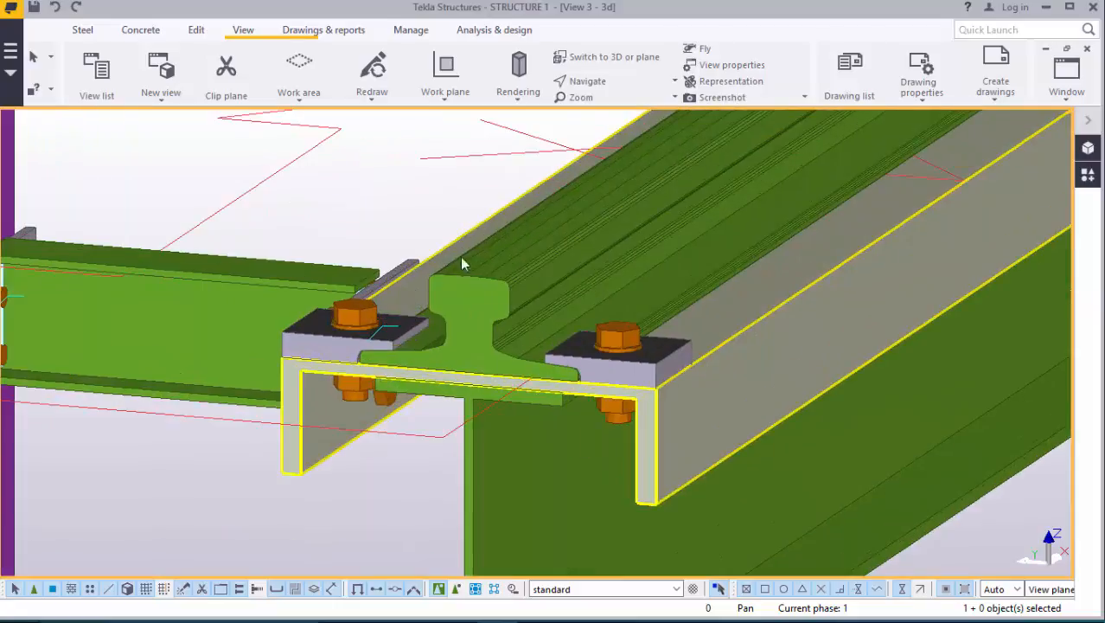
pyautogui.click(597, 82)
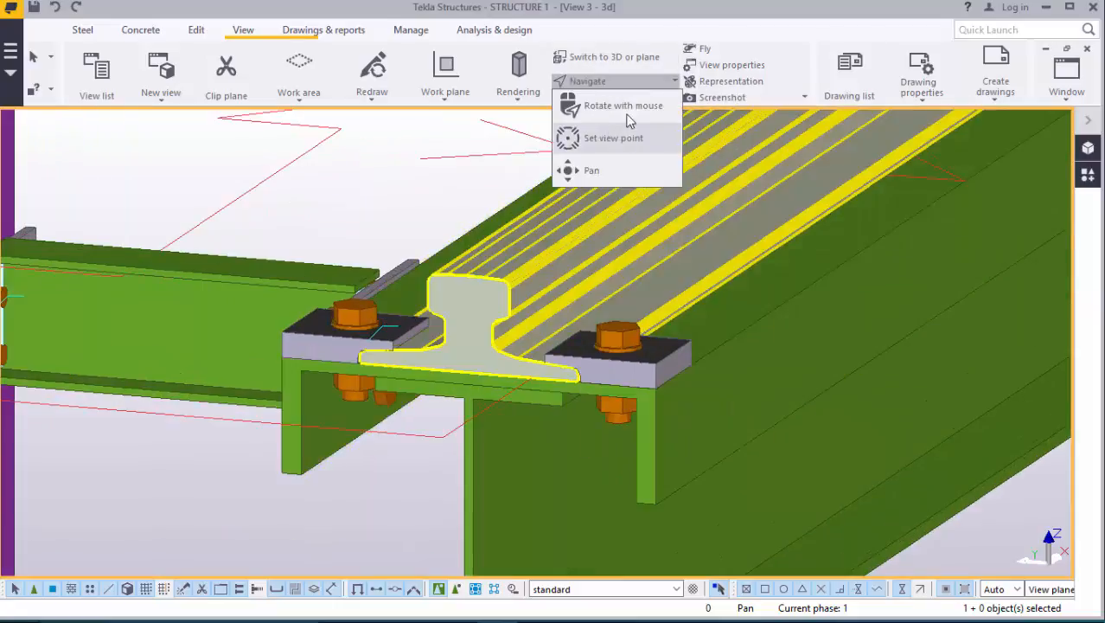
pyautogui.click(626, 131)
pyautogui.click(575, 273)
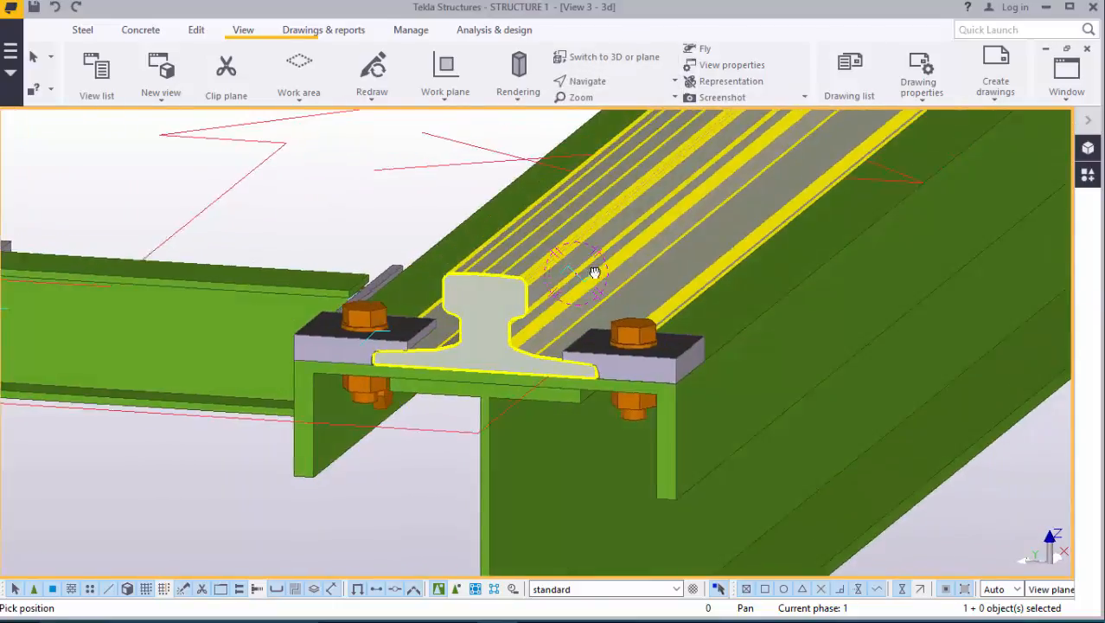
pyautogui.keyDown('ctrl'); pyautogui.moveTo(594, 274); pyautogui.dragTo(741, 325, button='middle'); pyautogui.keyUp('ctrl')
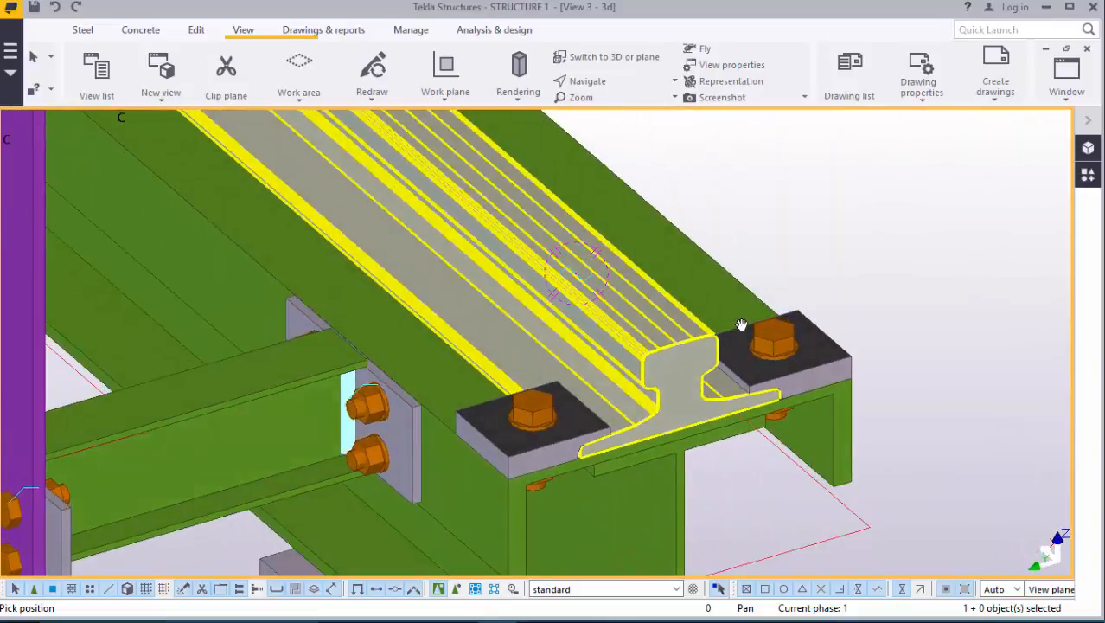
pyautogui.rightClick(750, 231)
pyautogui.click(782, 241)
pyautogui.click(570, 420)
pyautogui.scroll(4, 570, 421)
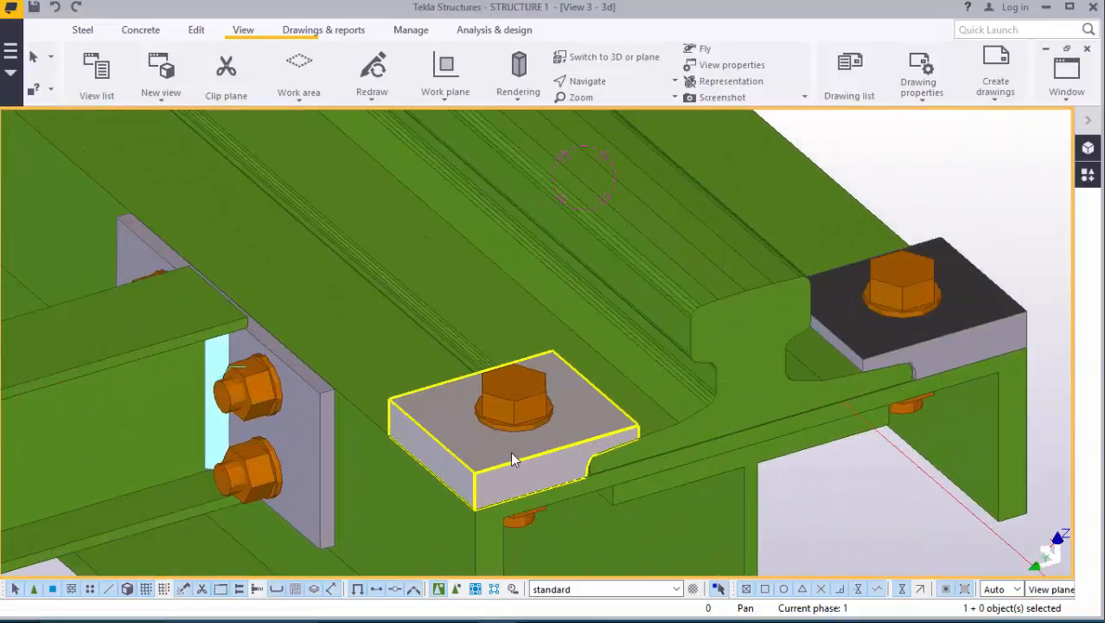
pyautogui.keyDown('ctrl'); pyautogui.moveTo(510, 460); pyautogui.dragTo(510, 421, button='middle'); pyautogui.keyUp('ctrl')
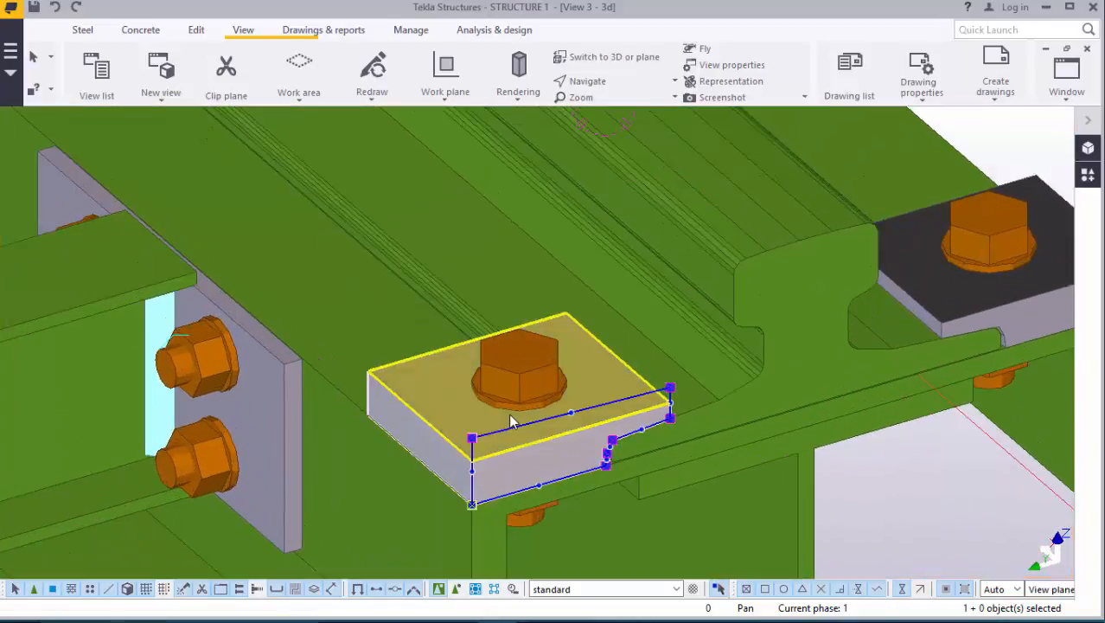
# Step: Delete the bolt from the rail clamp plate on the side away from the column
pyautogui.click(983, 247)
pyautogui.scroll(-2, 391, 391)
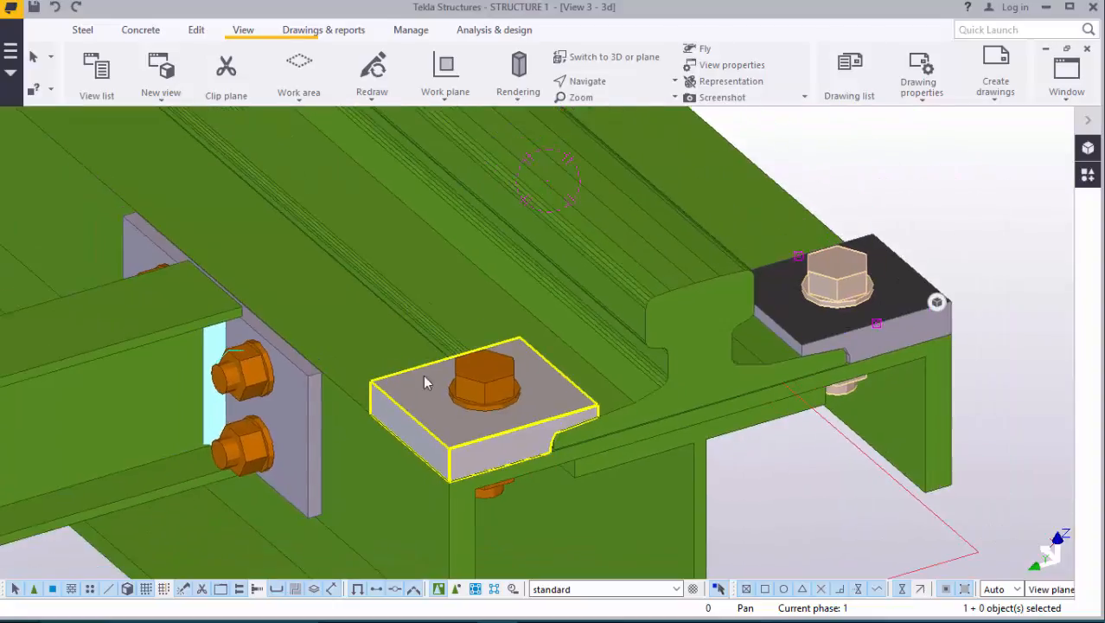
pyautogui.rightClick(882, 167)
pyautogui.moveTo(951, 297)
pyautogui.click(923, 313)
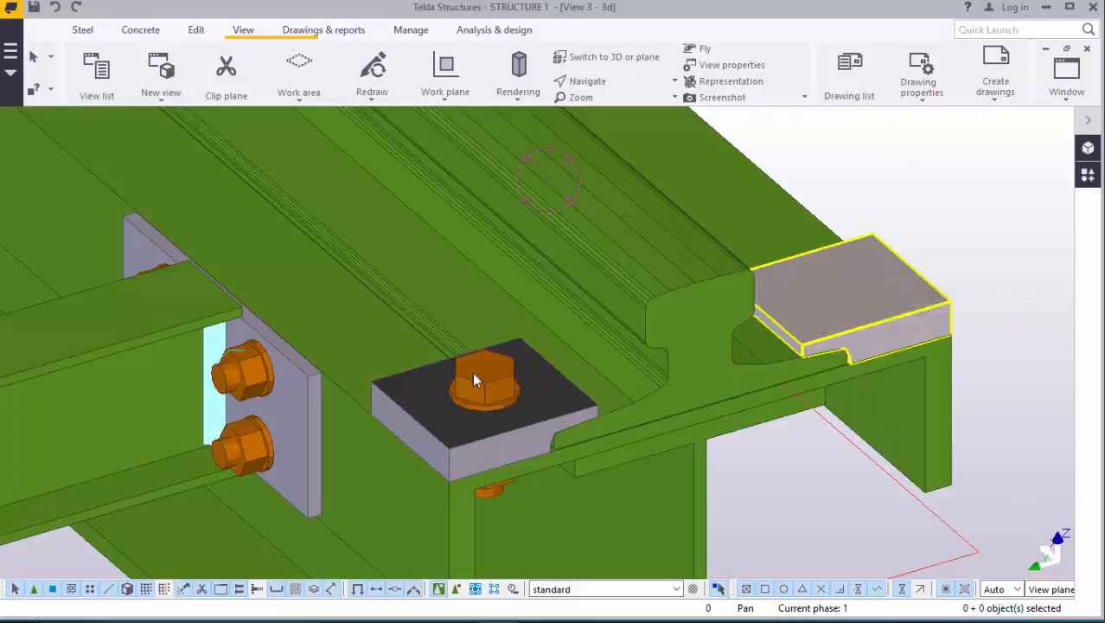
# Step: Try to bolt the clamp plate away from the column, picking the channel under it as the part to bolt to, and undo it
pyautogui.scroll(3, 429, 378)
pyautogui.scroll(-3, 432, 381)
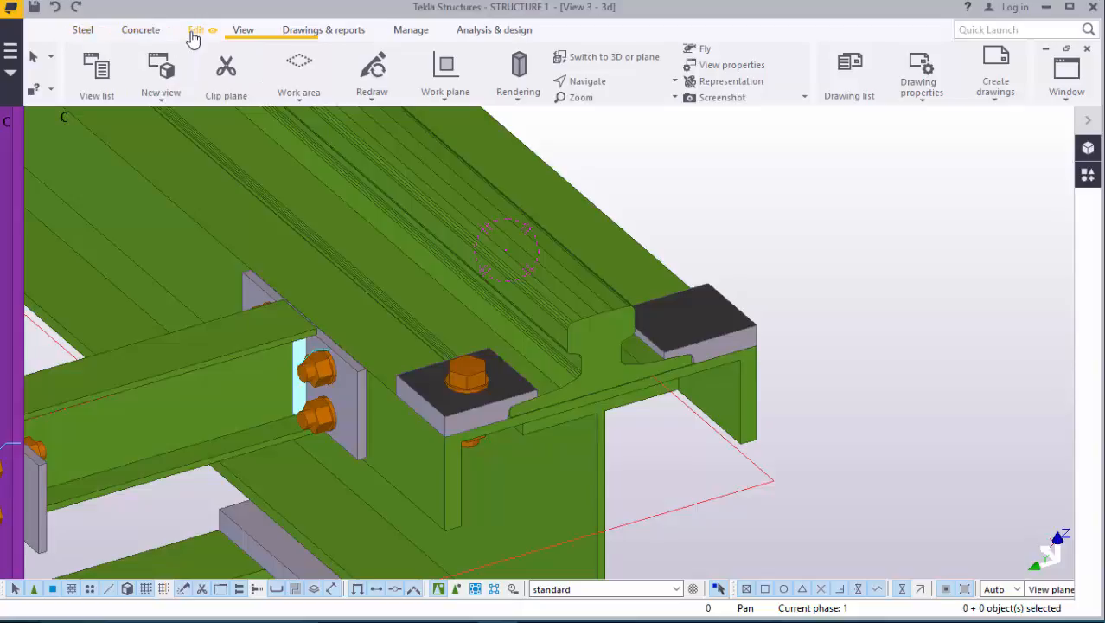
pyautogui.click(86, 33)
pyautogui.click(250, 78)
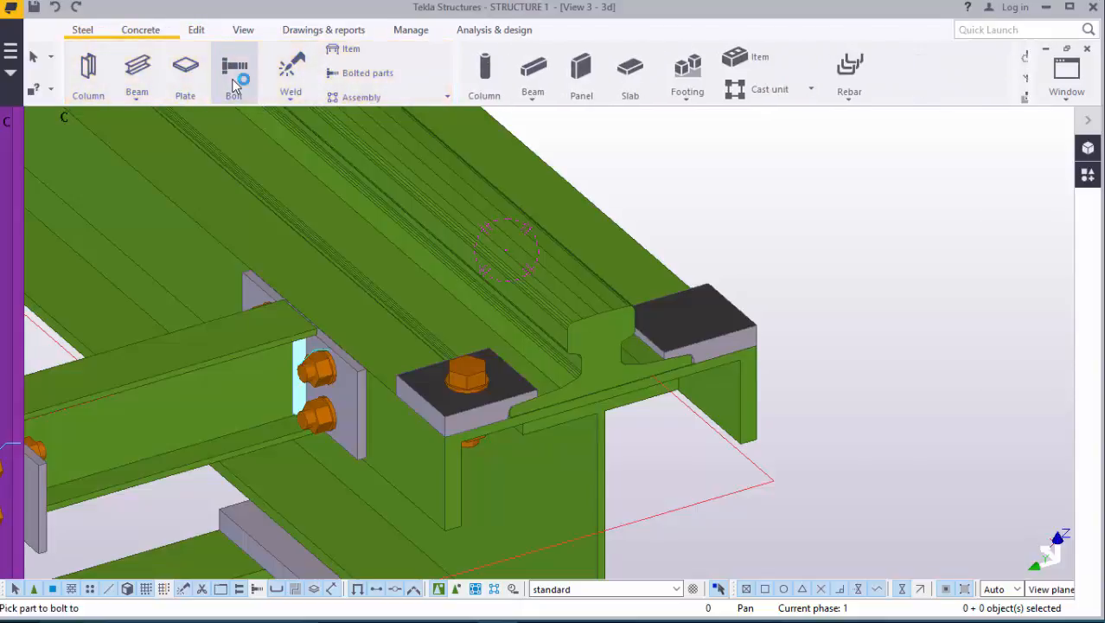
pyautogui.scroll(4, 683, 327)
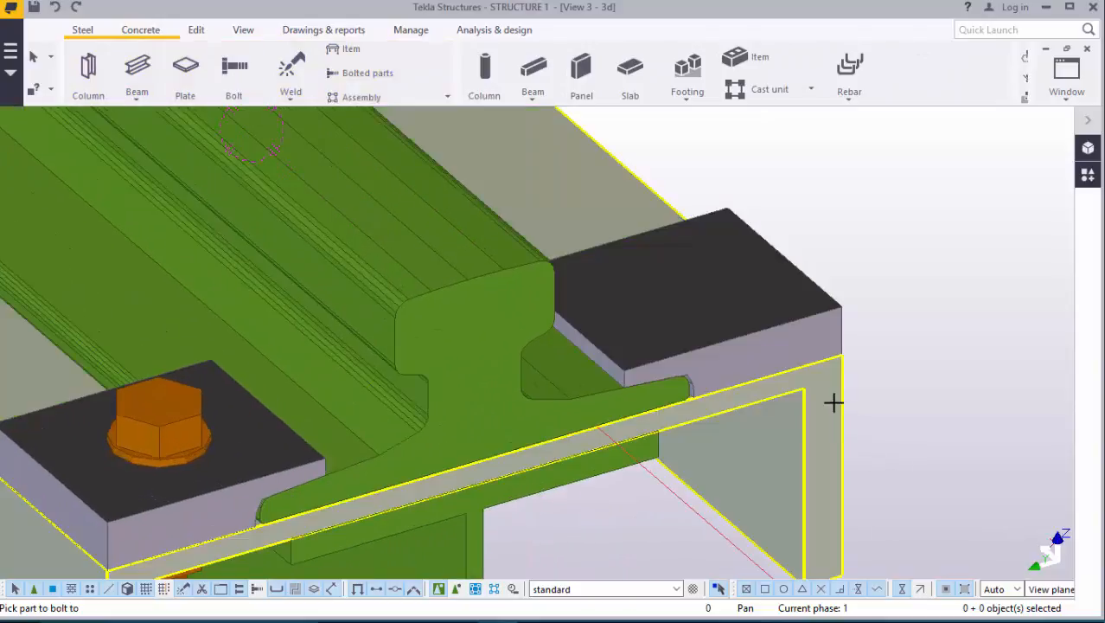
pyautogui.click(832, 400)
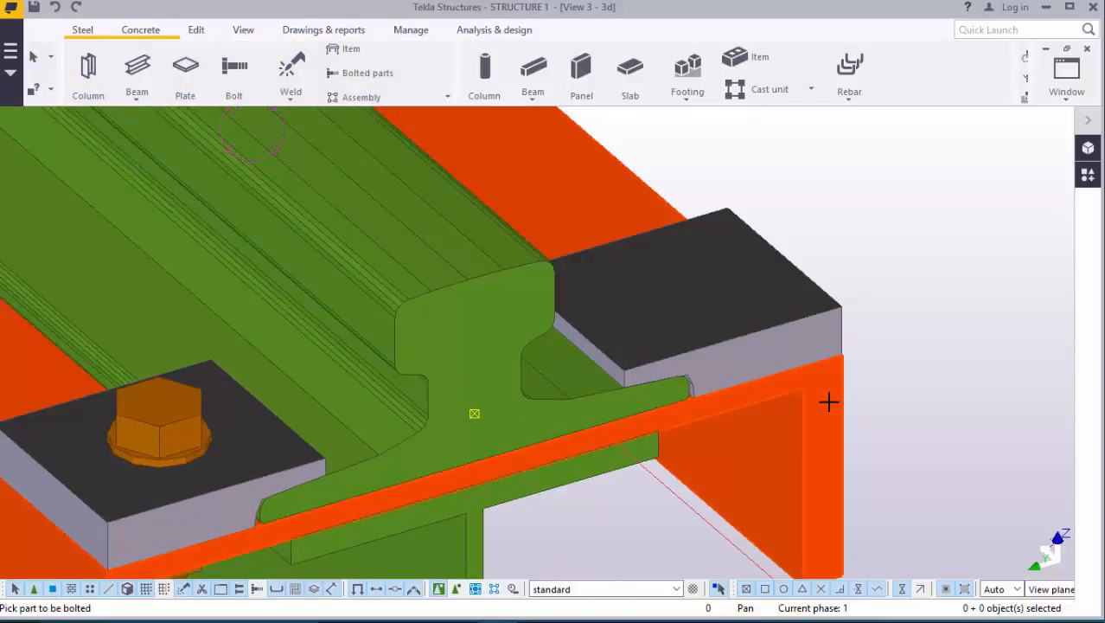
pyautogui.click(731, 336)
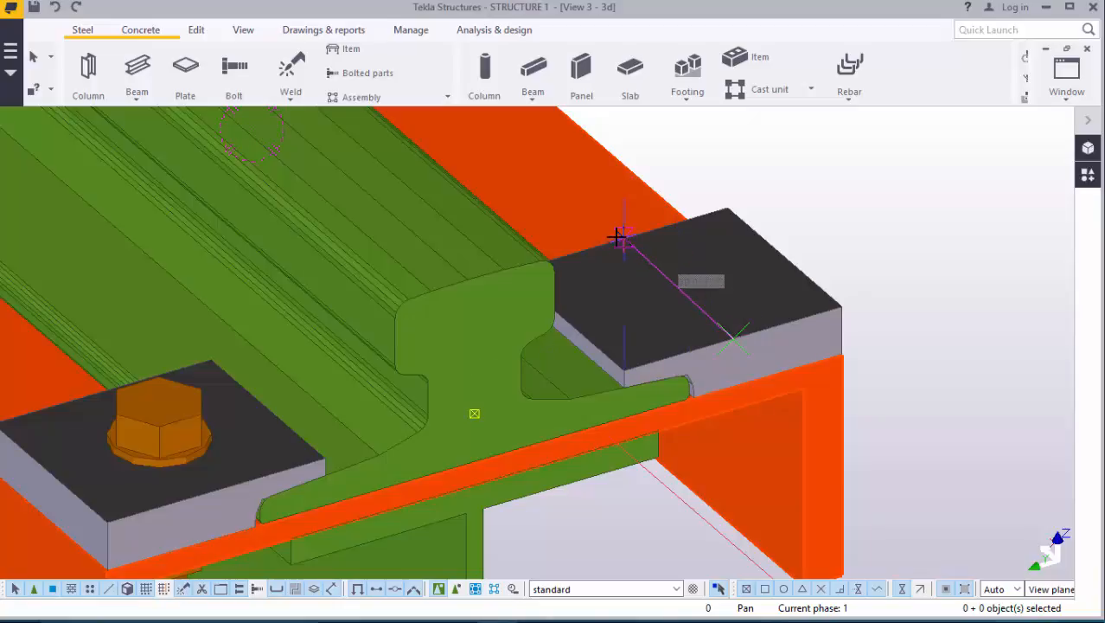
pyautogui.scroll(4, 627, 227)
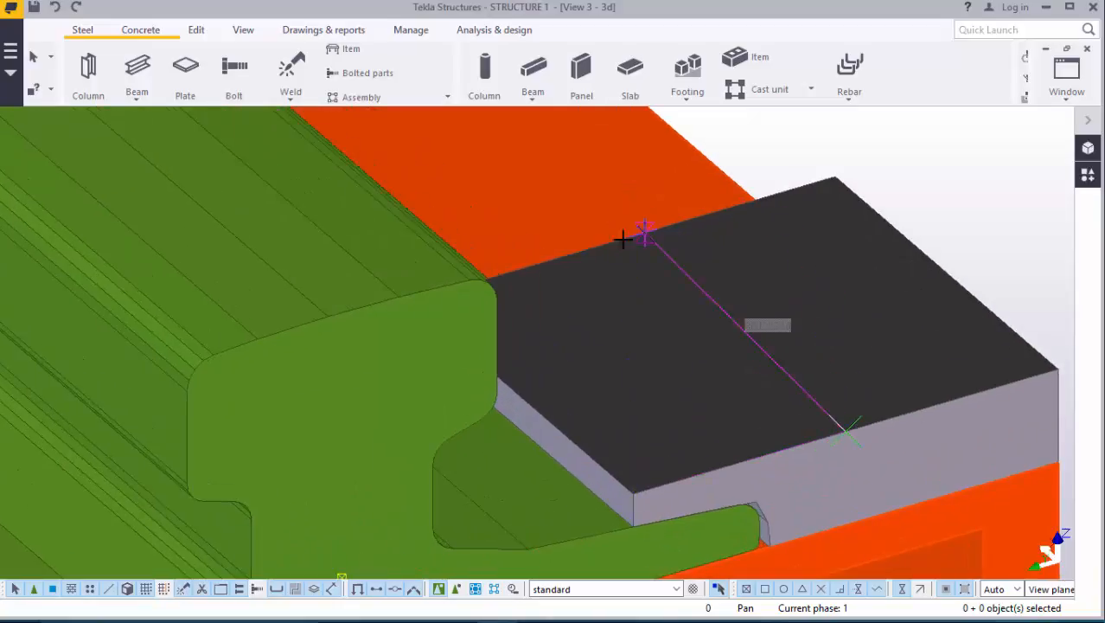
pyautogui.click(624, 236)
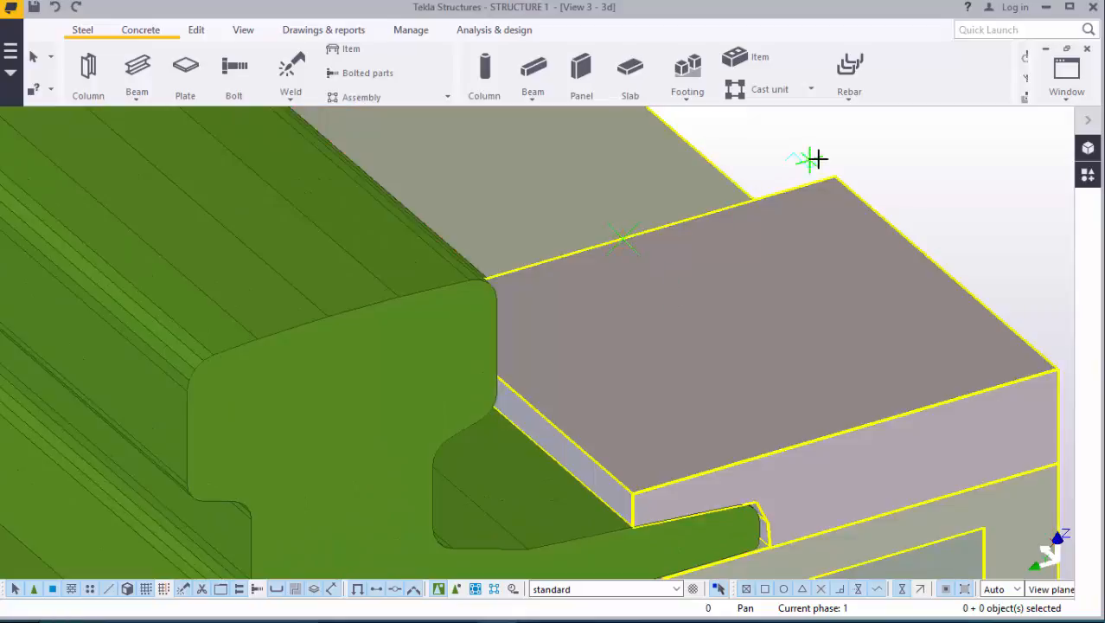
pyautogui.rightClick(893, 168)
pyautogui.click(938, 178)
pyautogui.scroll(-3, 615, 285)
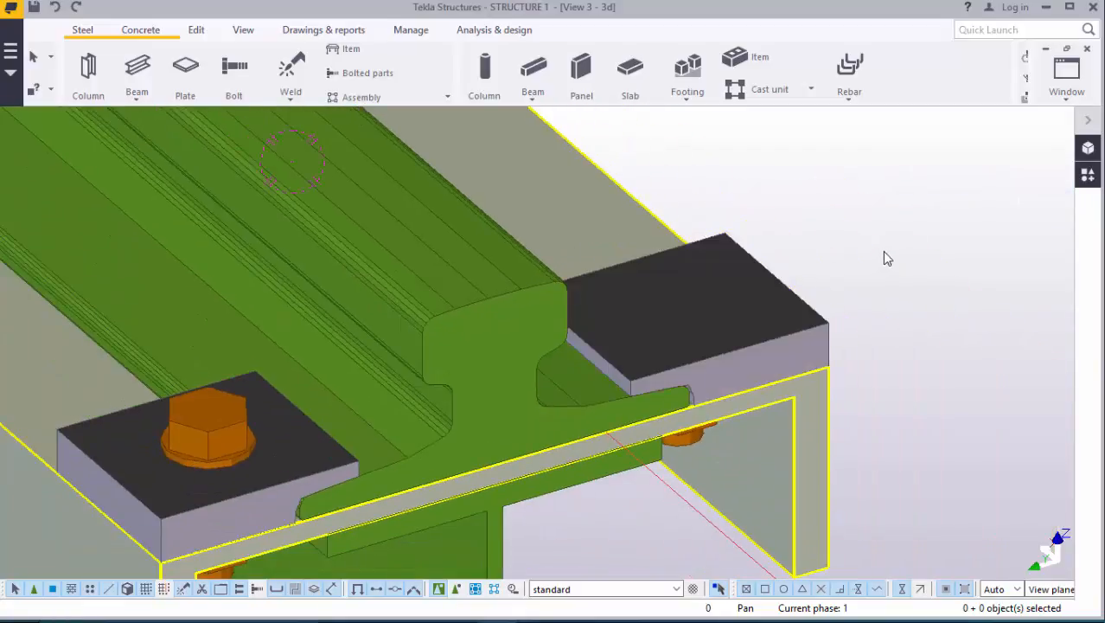
pyautogui.click(56, 9)
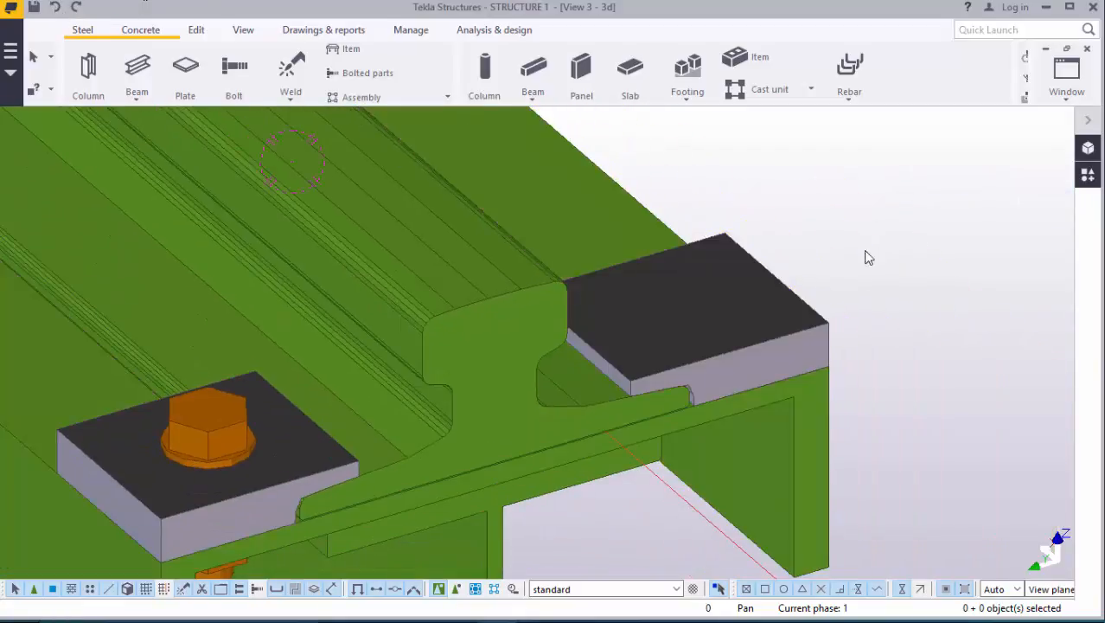
# Step: Bolt the clamp plate away from the column, with the plate as the part to bolt to and its top edges' midpoints as the positions
pyautogui.scroll(4, 751, 327)
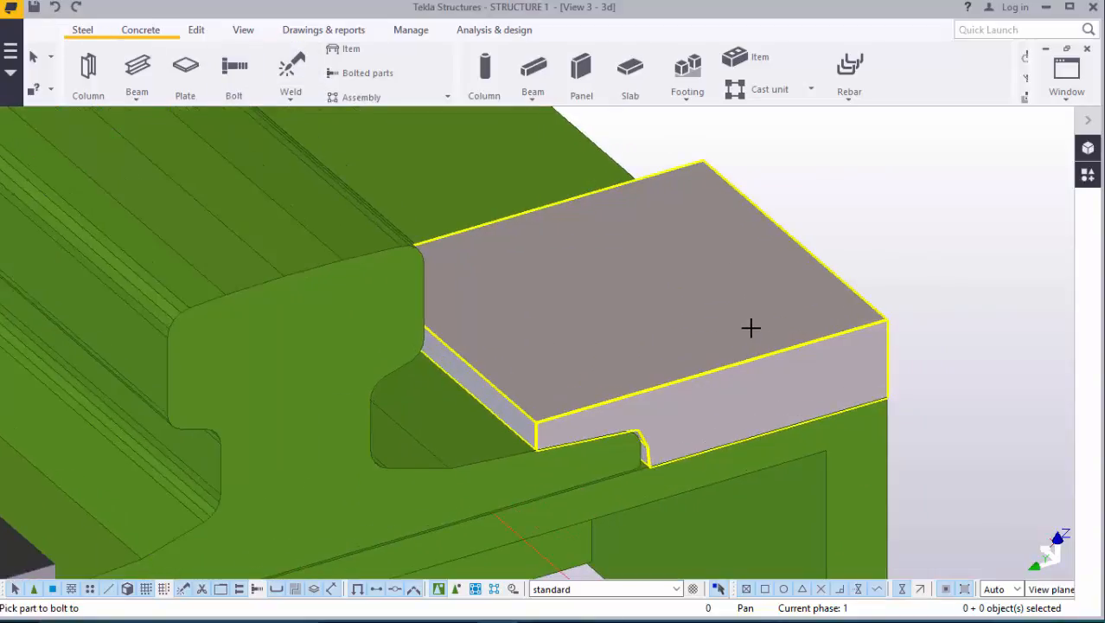
pyautogui.click(657, 280)
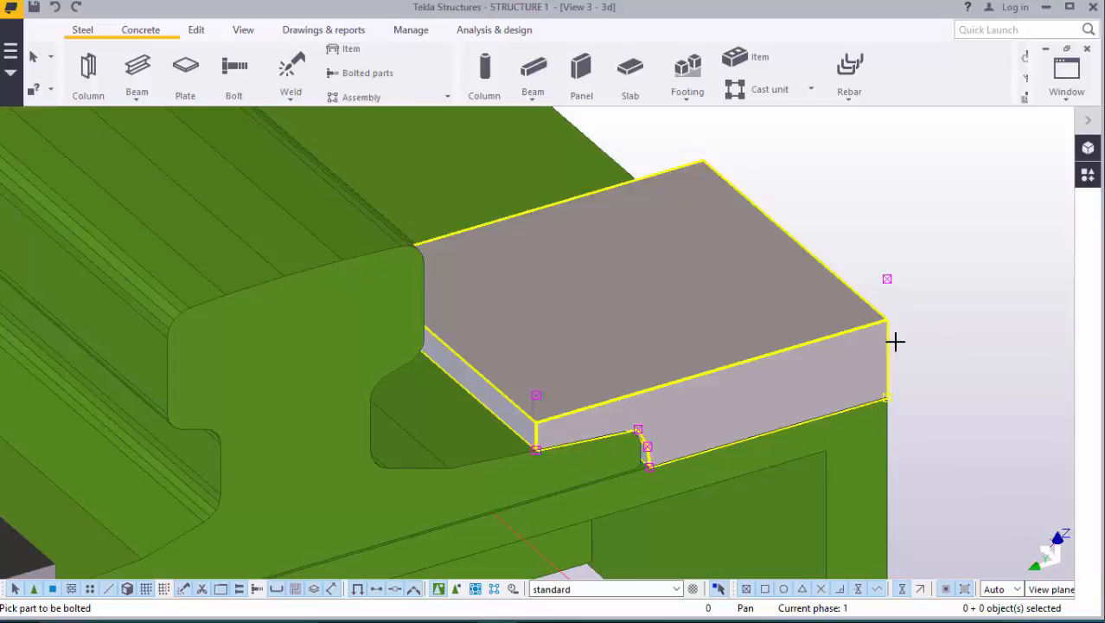
pyautogui.middleClick(757, 367)
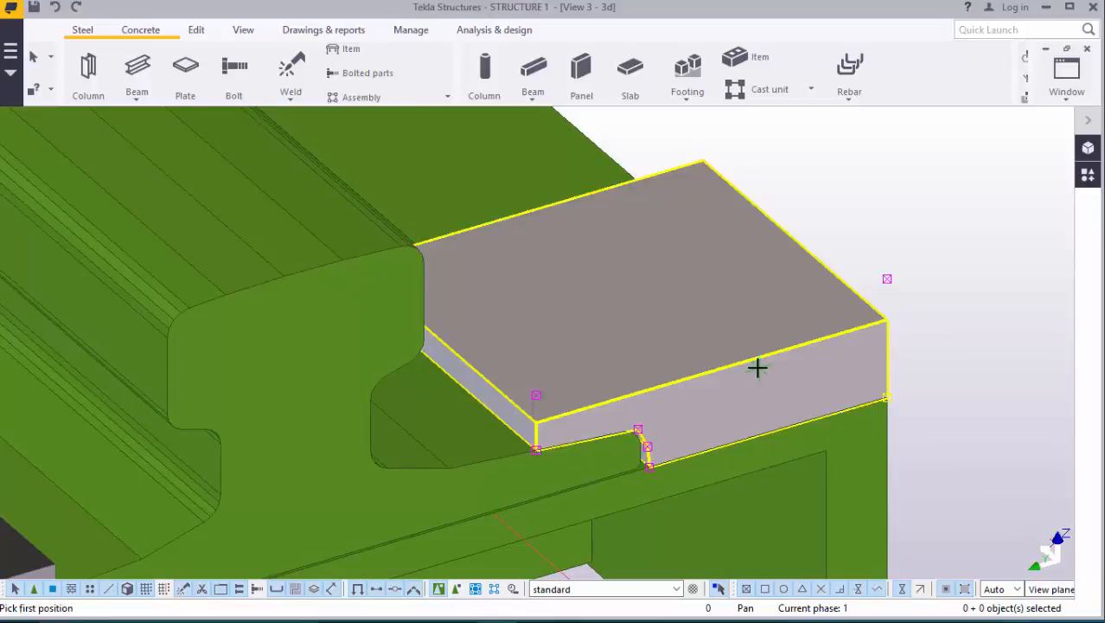
pyautogui.click(707, 375)
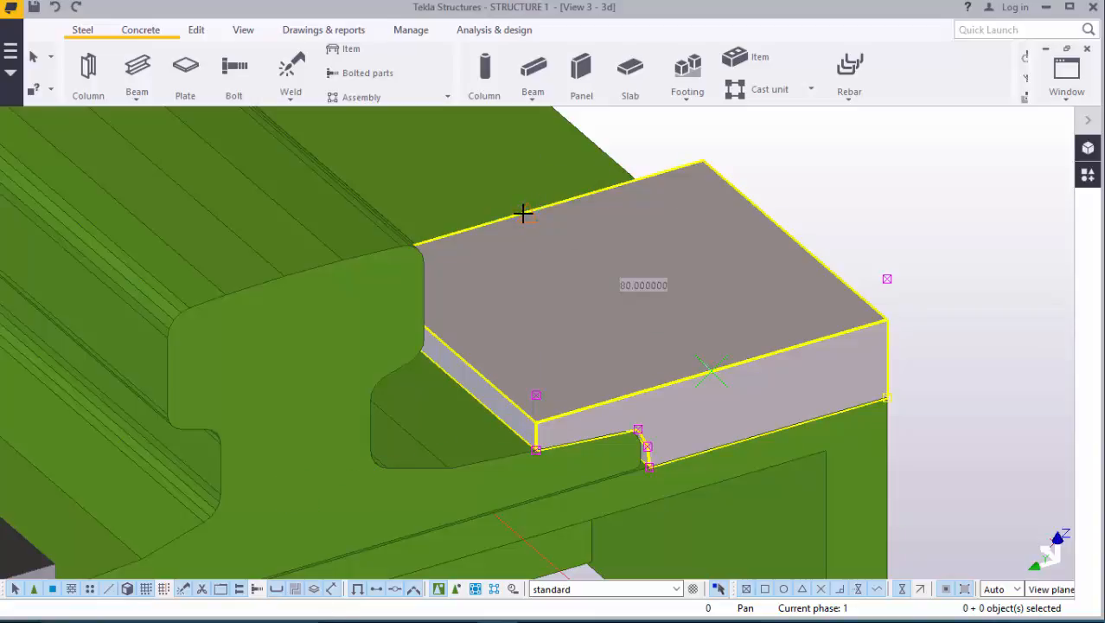
pyautogui.click(523, 213)
pyautogui.rightClick(854, 202)
pyautogui.click(864, 211)
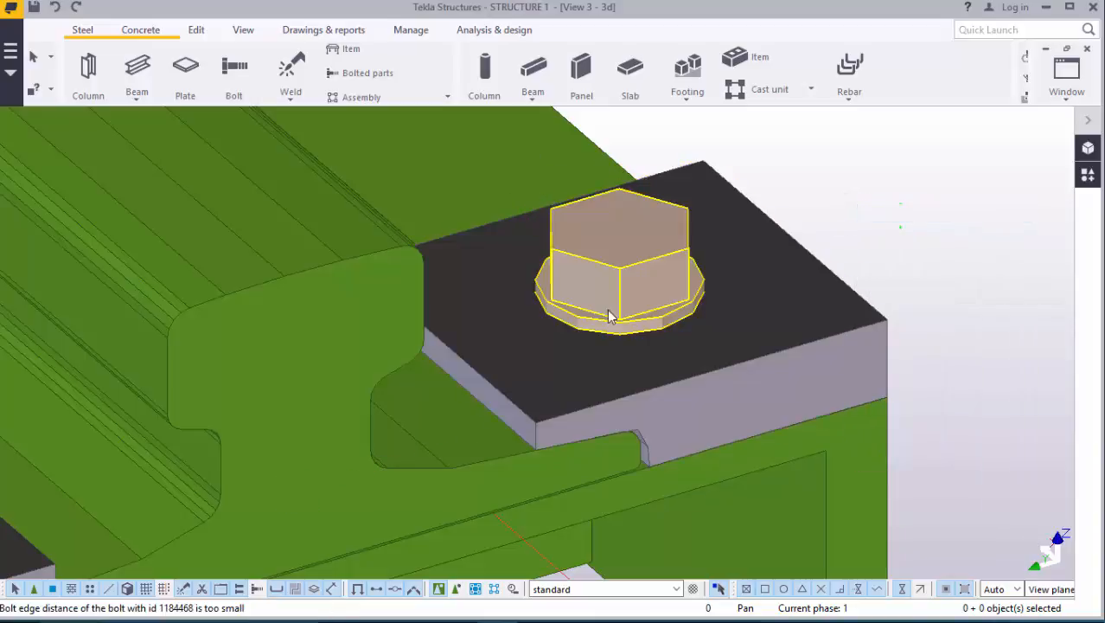
# Step: Examine the two bolted clamp plates on both sides of the rail end and compare their bolts
pyautogui.scroll(-5, 612, 313)
pyautogui.scroll(3, 296, 373)
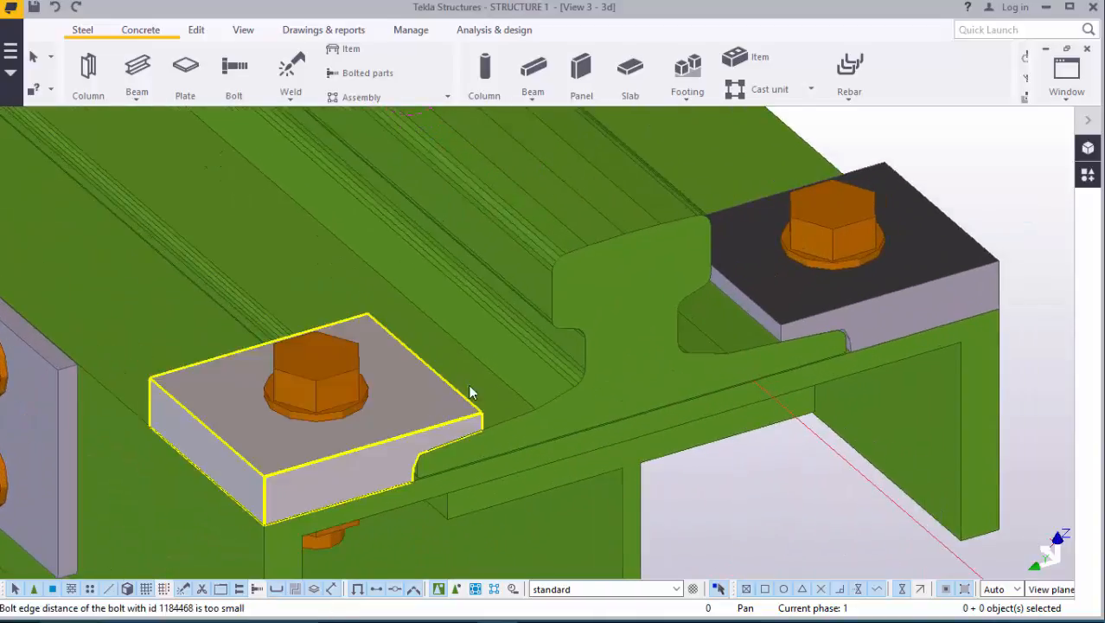
pyautogui.scroll(-5, 468, 384)
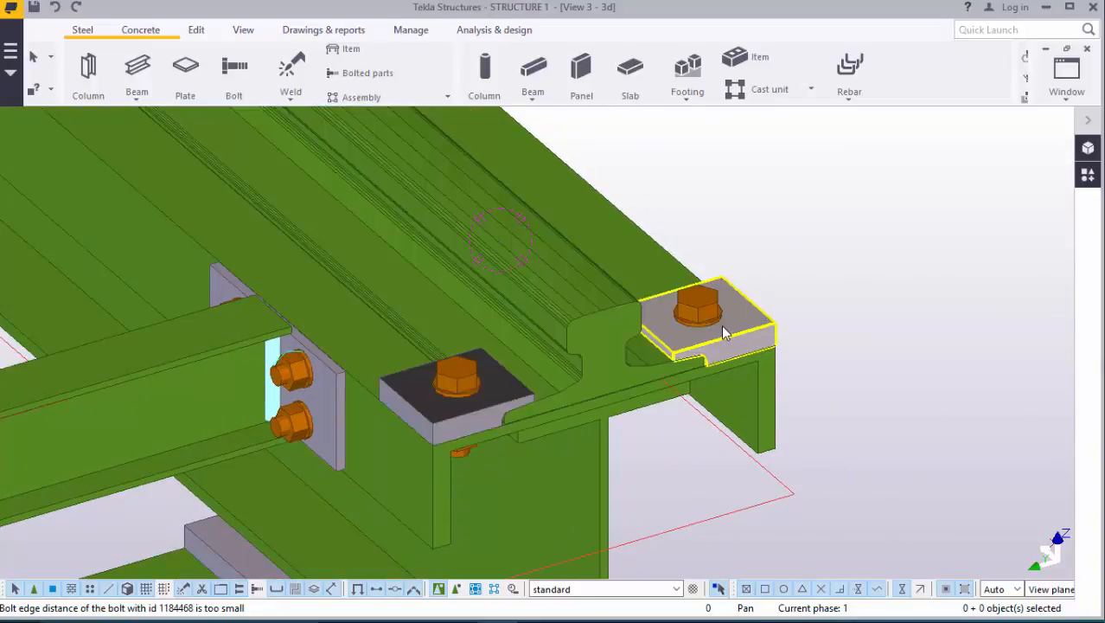
pyautogui.scroll(-5, 722, 326)
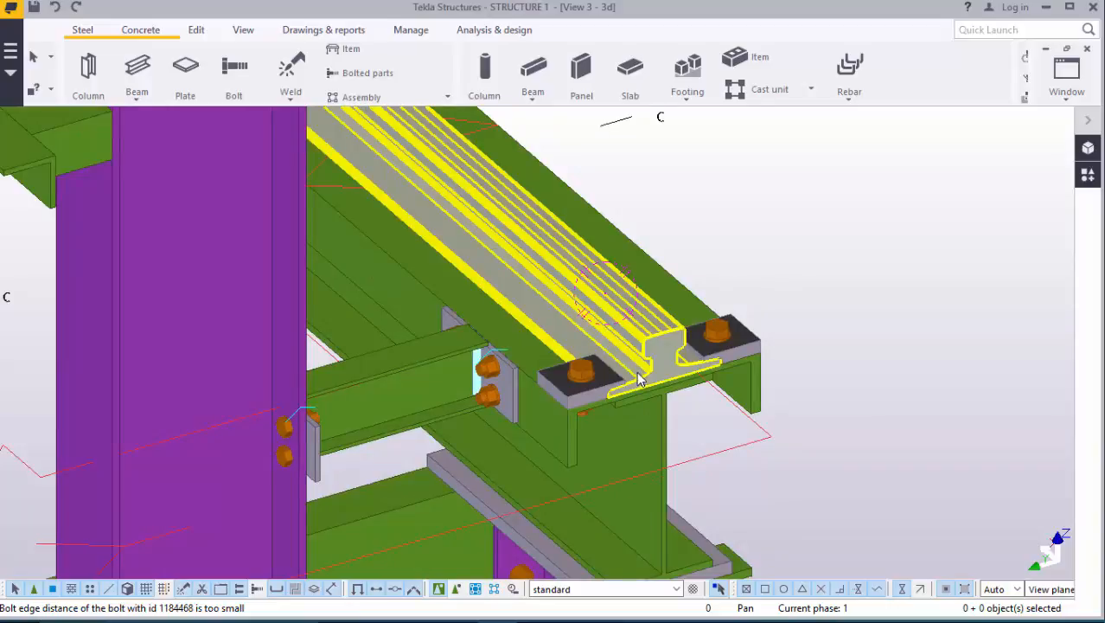
pyautogui.scroll(3, 631, 376)
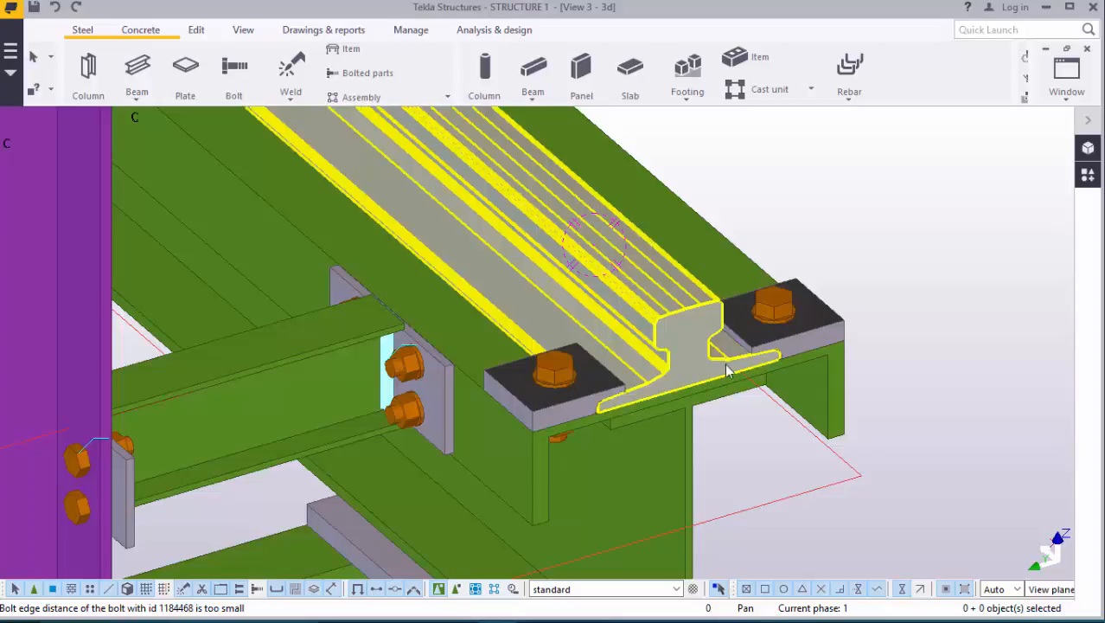
pyautogui.scroll(2, 722, 371)
pyautogui.moveTo(942, 186); pyautogui.dragTo(790, 310)
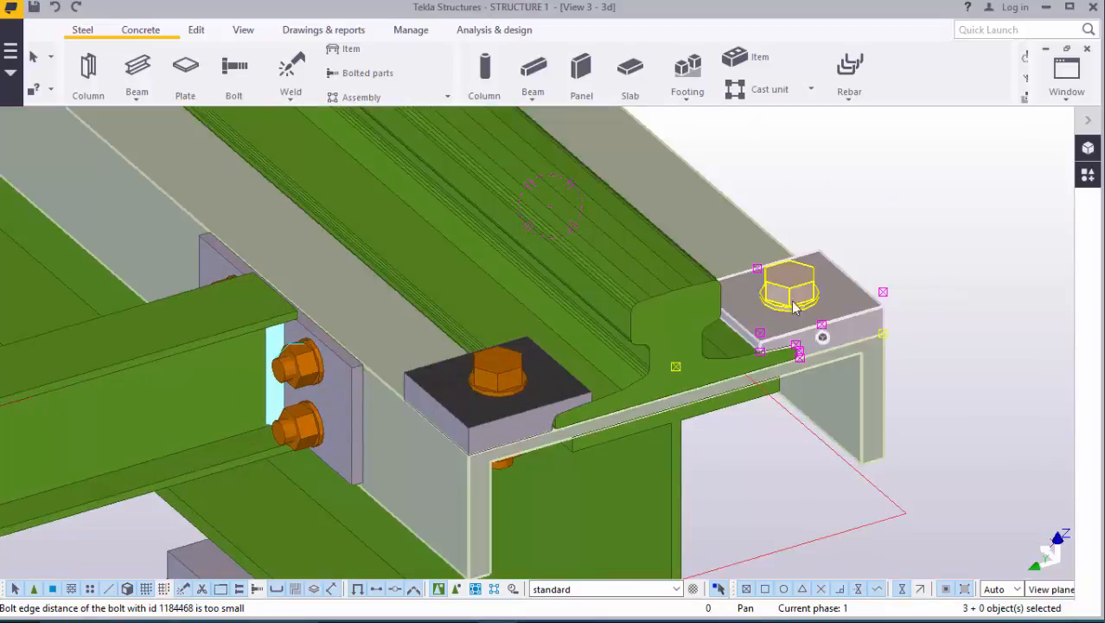
pyautogui.click(909, 243)
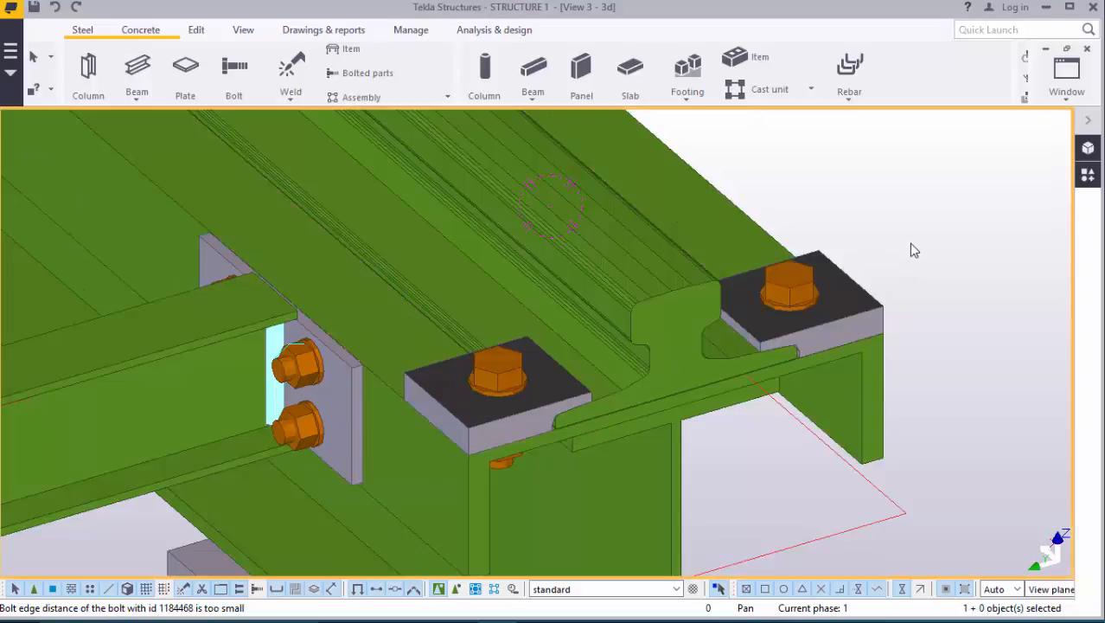
pyautogui.click(856, 283)
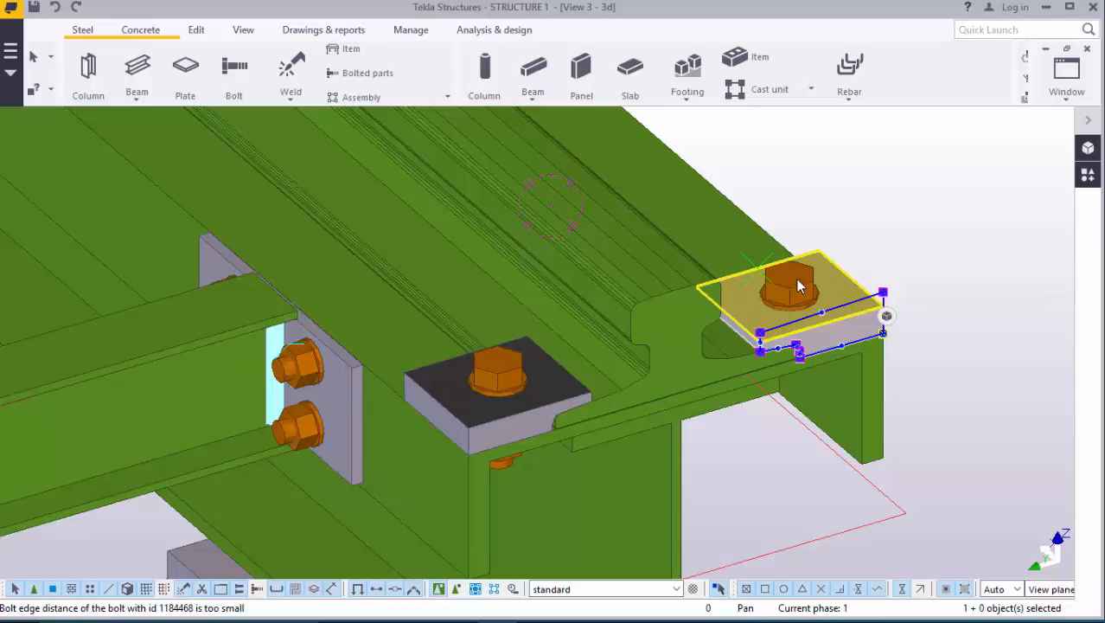
pyautogui.keyDown('ctrl'); pyautogui.click(472, 407); pyautogui.keyUp('ctrl')
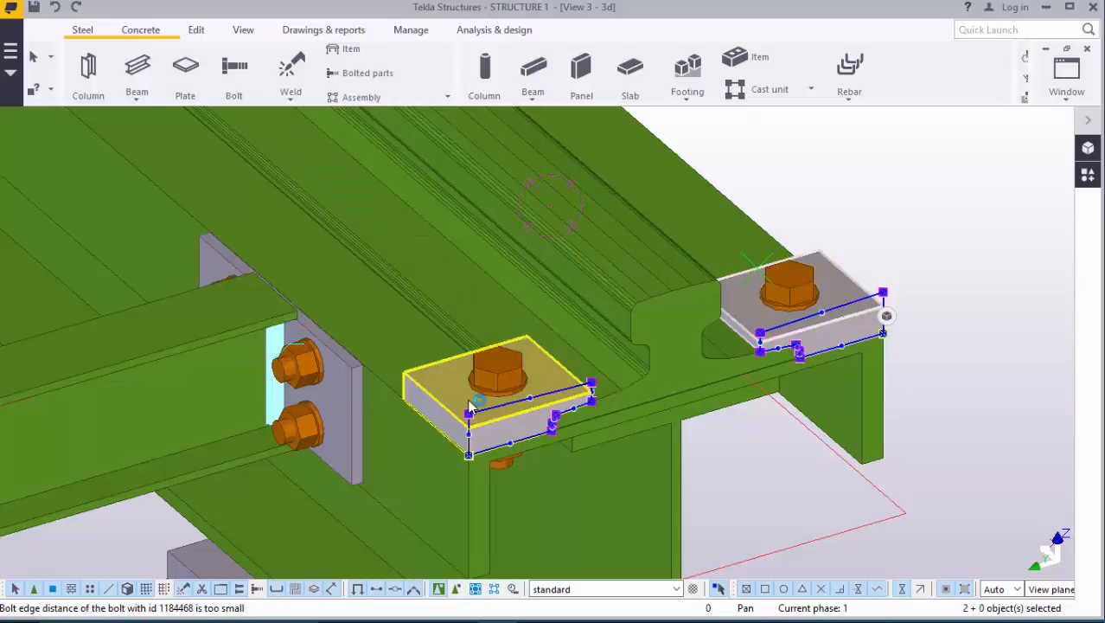
pyautogui.rightClick(864, 185)
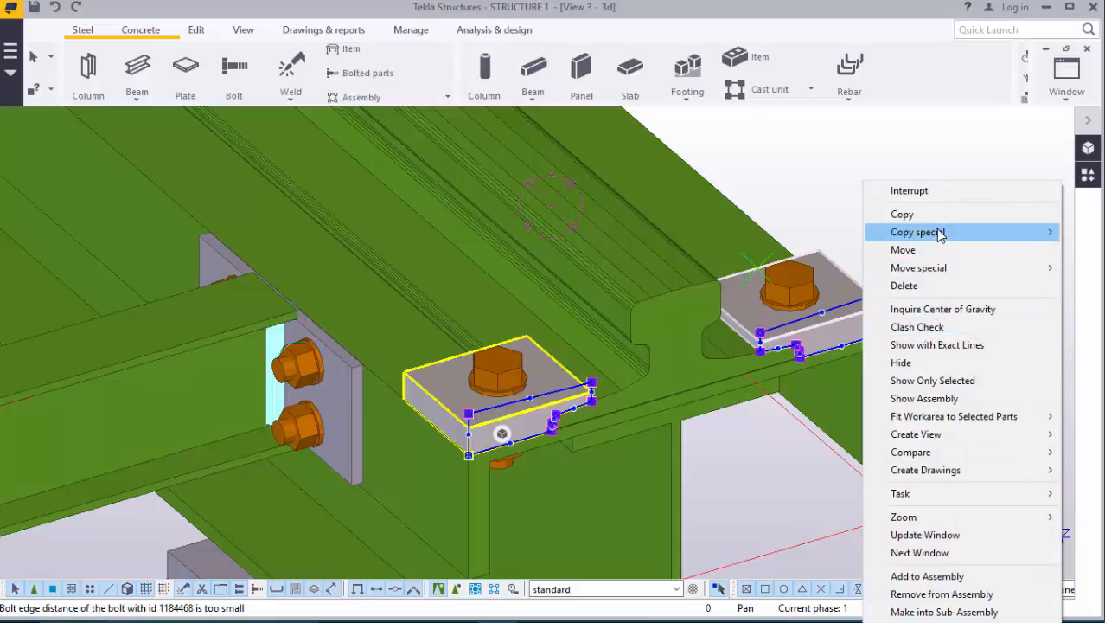
pyautogui.moveTo(918, 232)
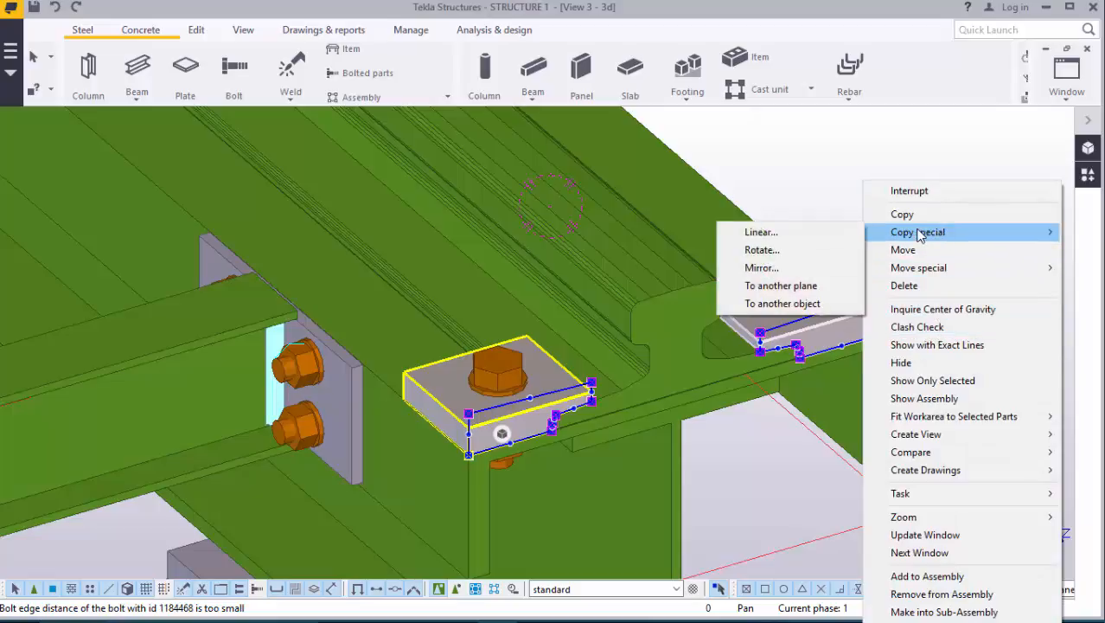
pyautogui.click(761, 268)
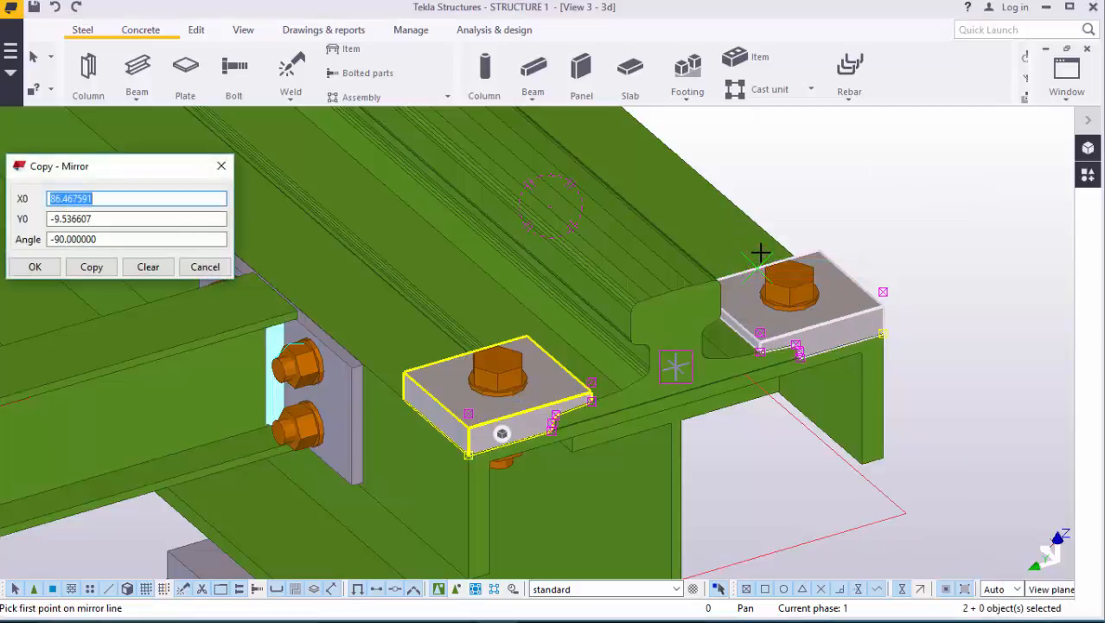
pyautogui.click(221, 165)
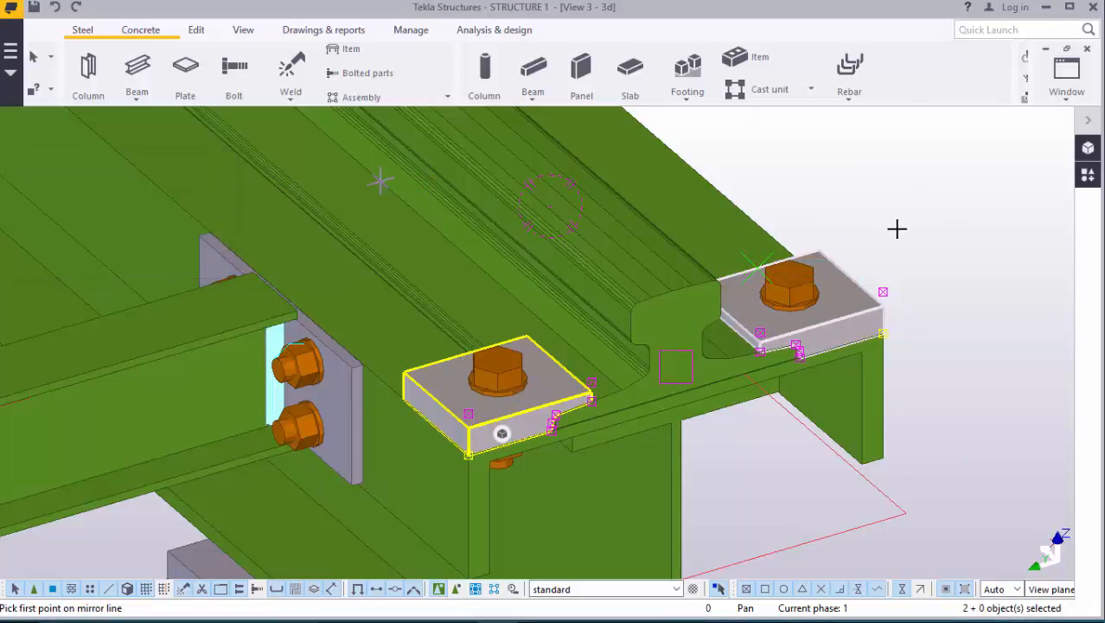
pyautogui.rightClick(849, 198)
pyautogui.click(861, 208)
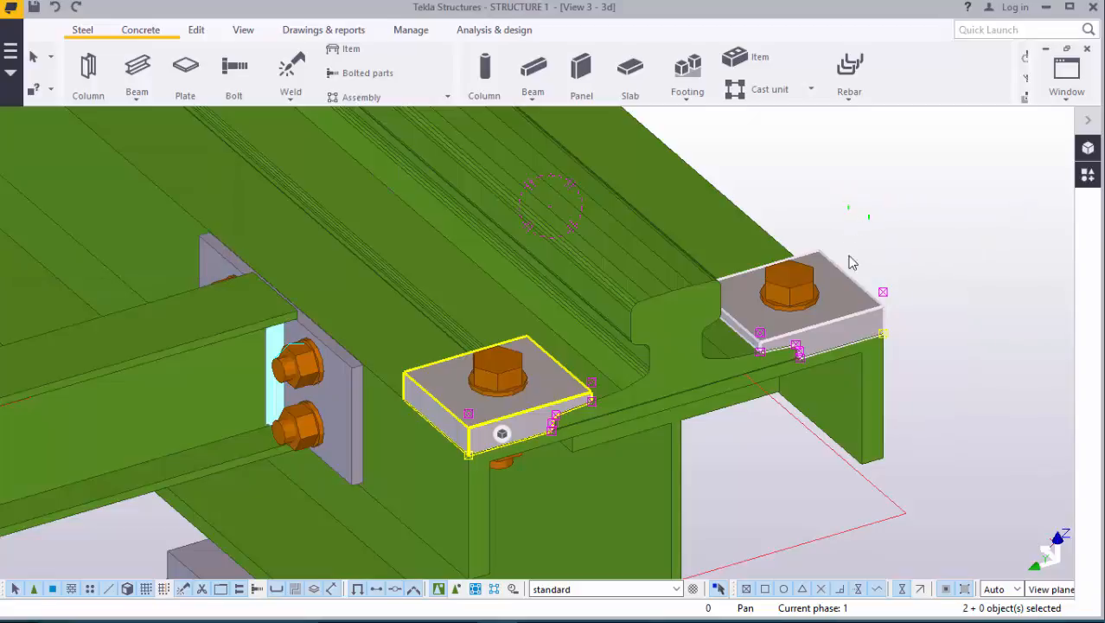
# Step: Copy both rail clamp plates linearly along the crane rail with a dX of 2000 and 6 copies
pyautogui.click(838, 303)
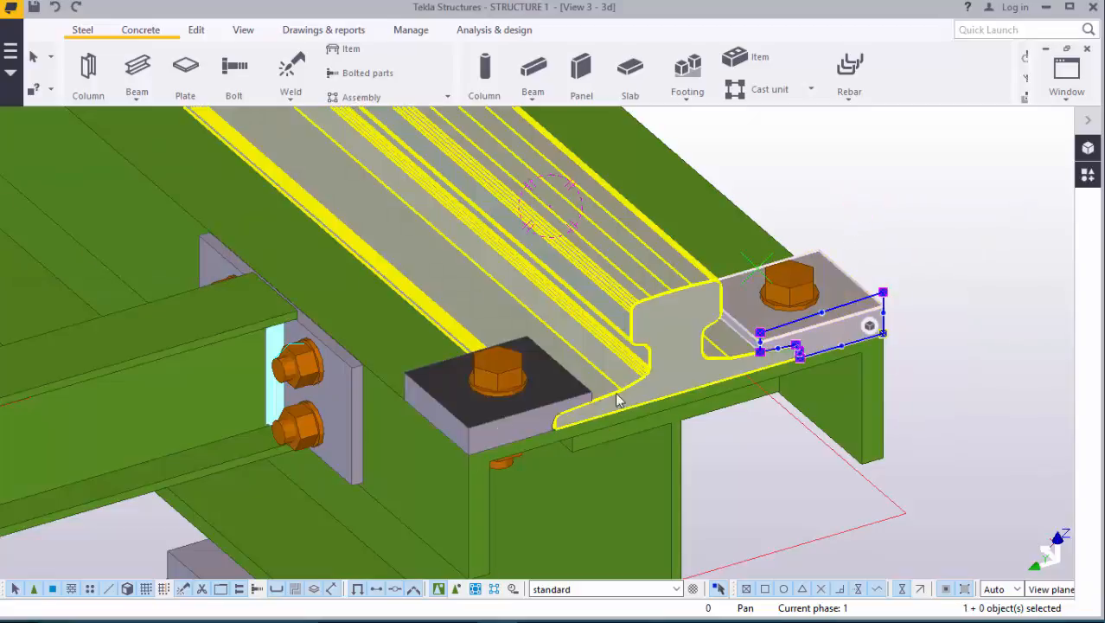
pyautogui.keyDown('ctrl'); pyautogui.click(526, 399); pyautogui.keyUp('ctrl')
pyautogui.rightClick(877, 154)
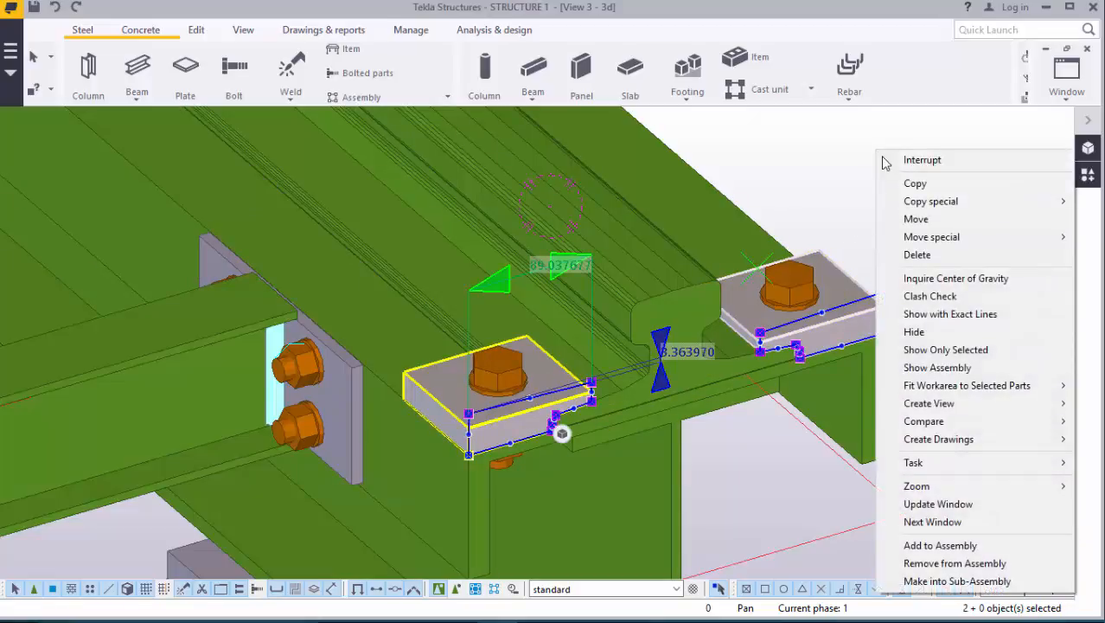
pyautogui.moveTo(957, 205)
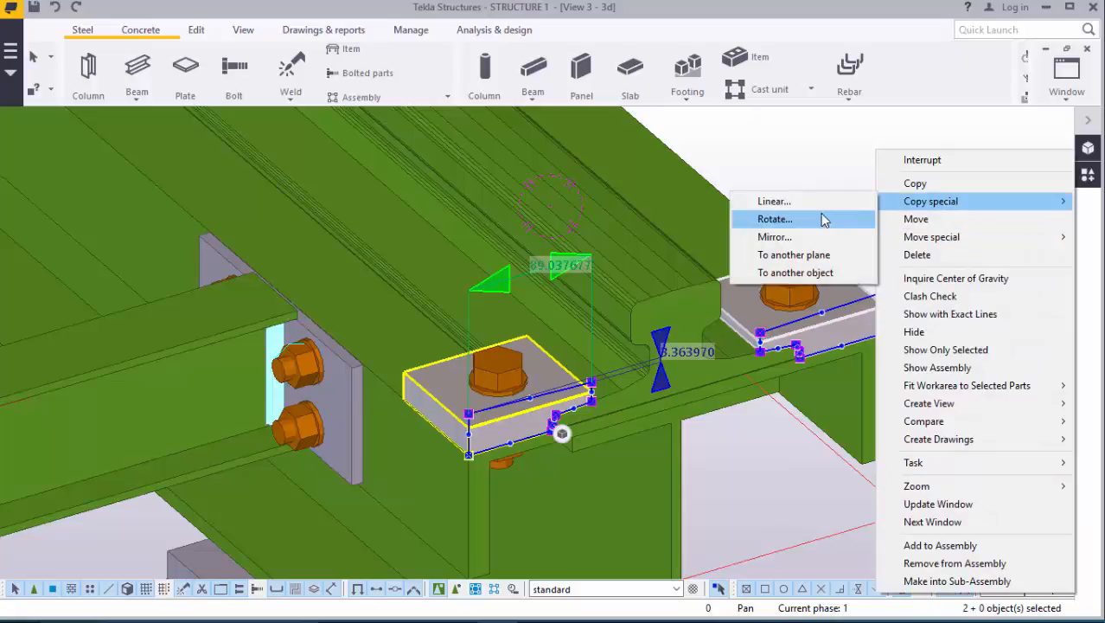
pyautogui.click(772, 202)
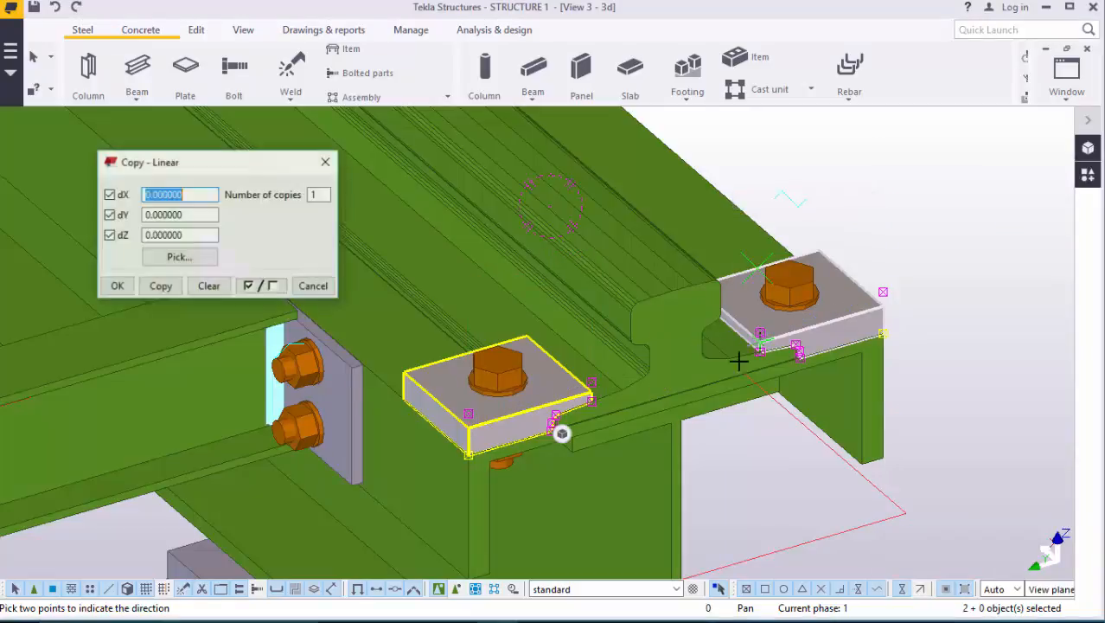
pyautogui.scroll(-10, 735, 363)
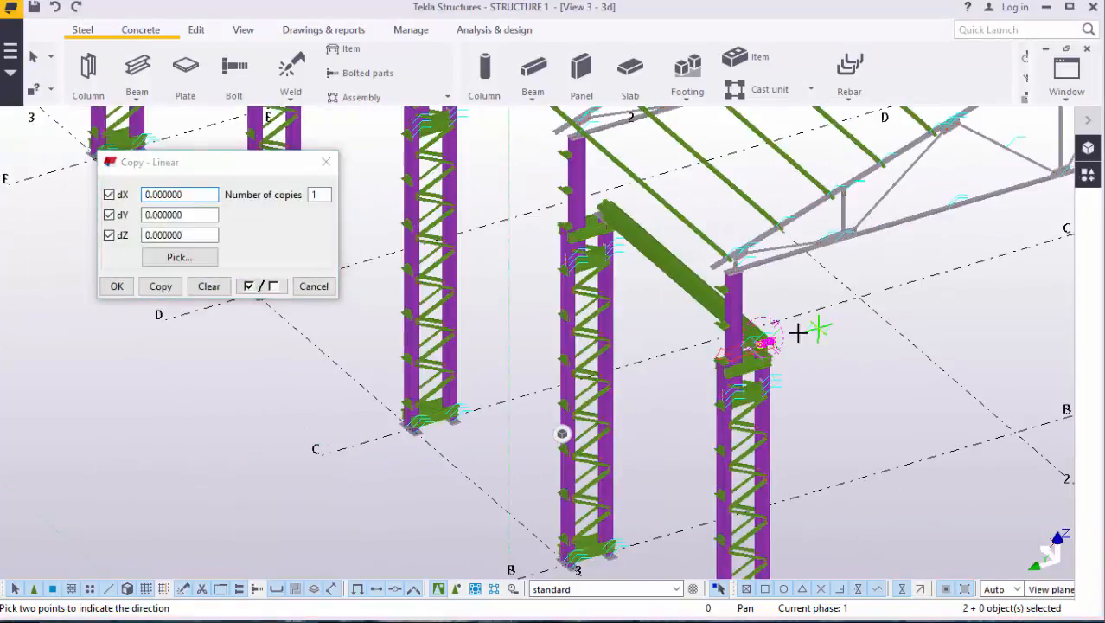
pyautogui.scroll(8, 752, 363)
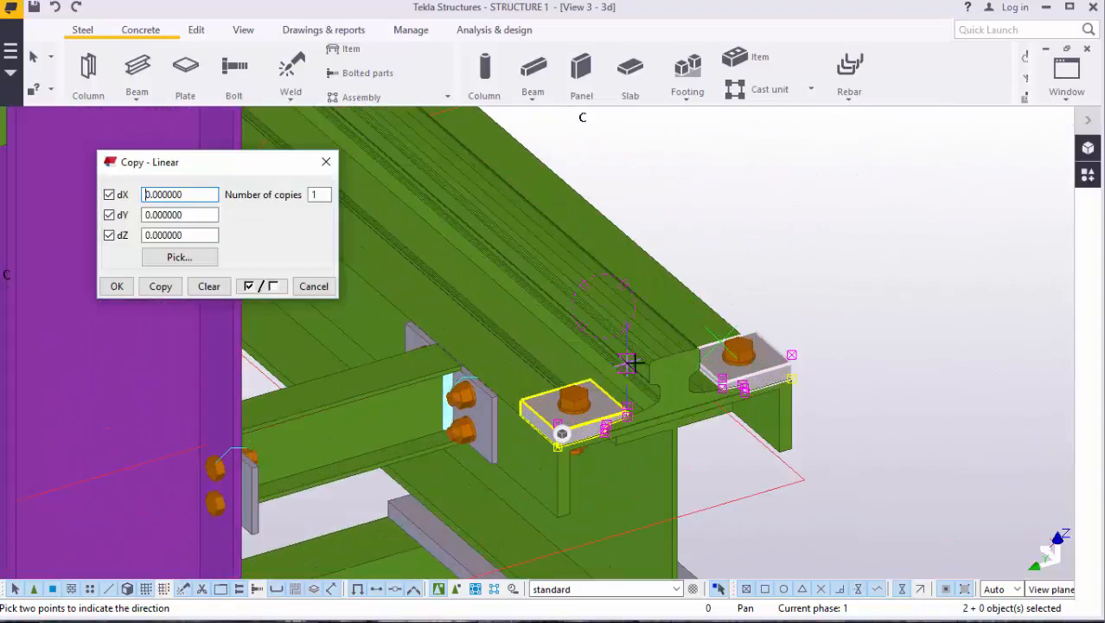
pyautogui.scroll(-5, 631, 365)
pyautogui.scroll(2, 545, 403)
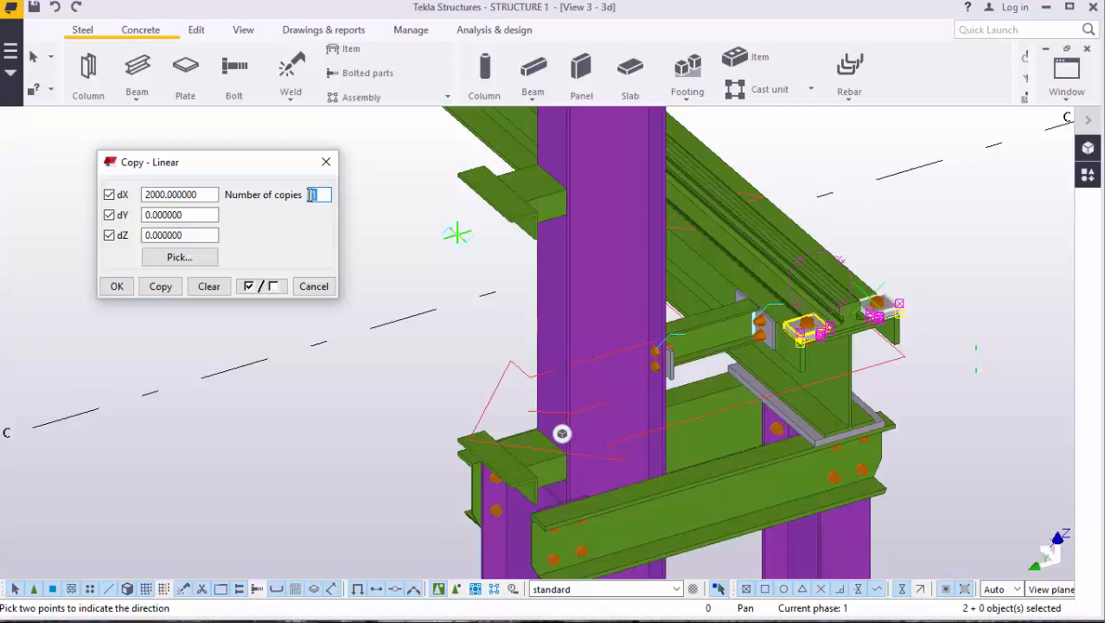
pyautogui.click(167, 292)
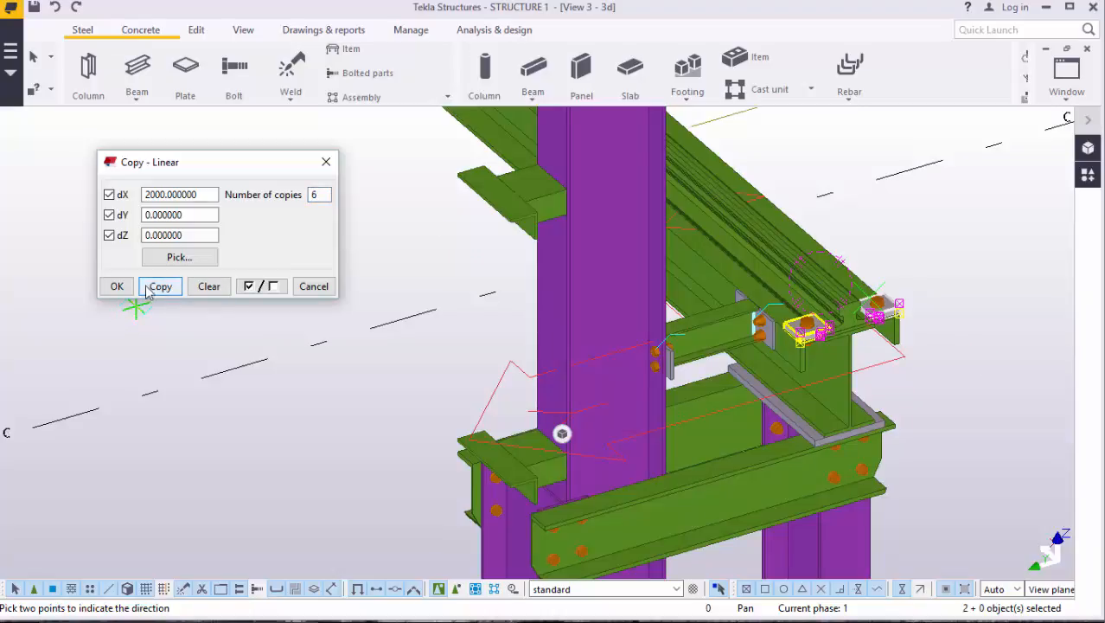
# Step: Close the linear copy and check the row of copied clamp plates along the crane girder and past its far end
pyautogui.click(116, 287)
pyautogui.scroll(-3, 726, 406)
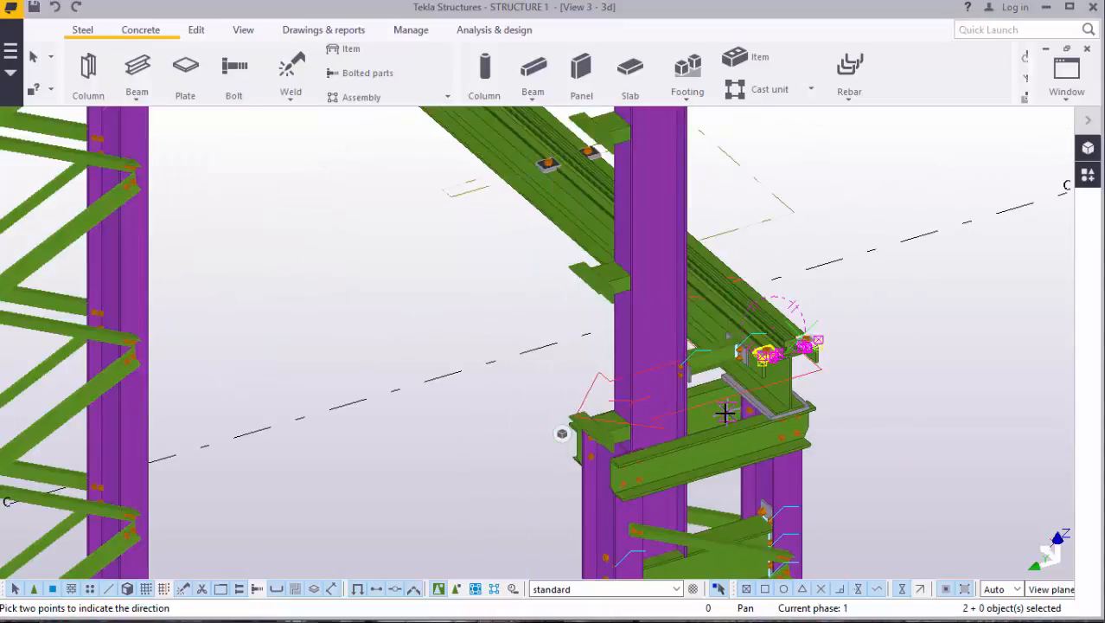
pyautogui.scroll(-4, 725, 414)
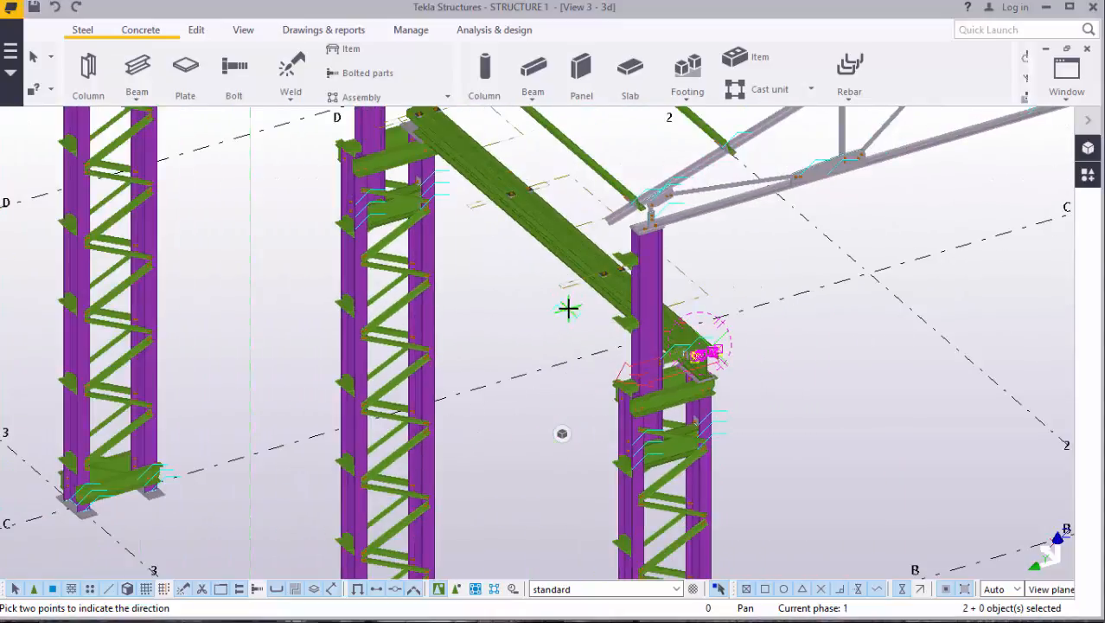
pyautogui.scroll(3, 424, 126)
pyautogui.scroll(-5, 529, 339)
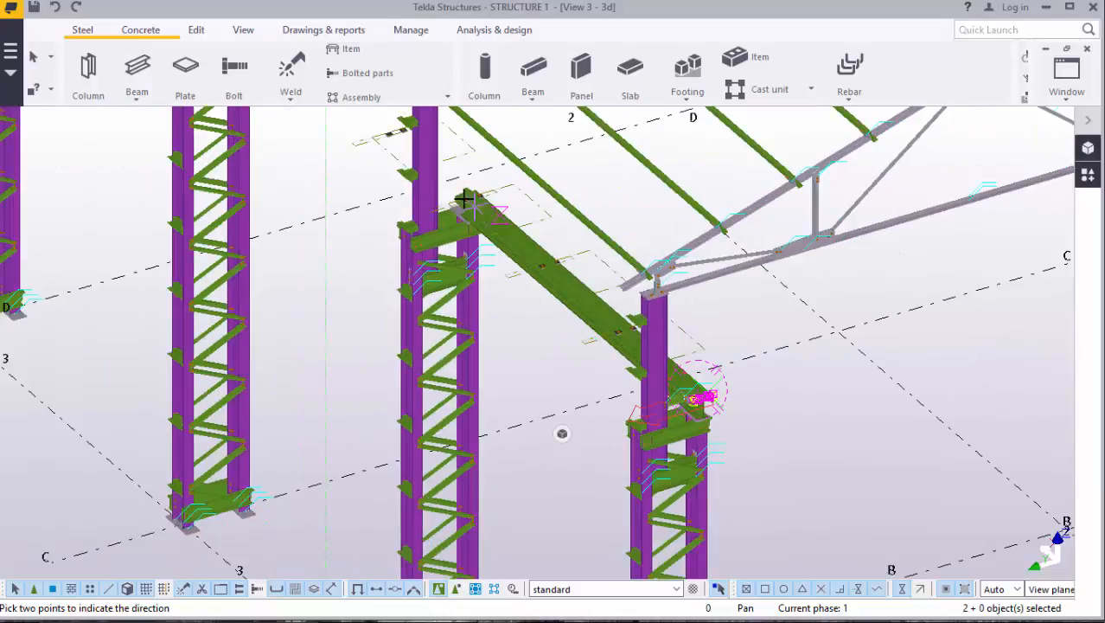
pyautogui.scroll(3, 399, 144)
pyautogui.scroll(-4, 513, 375)
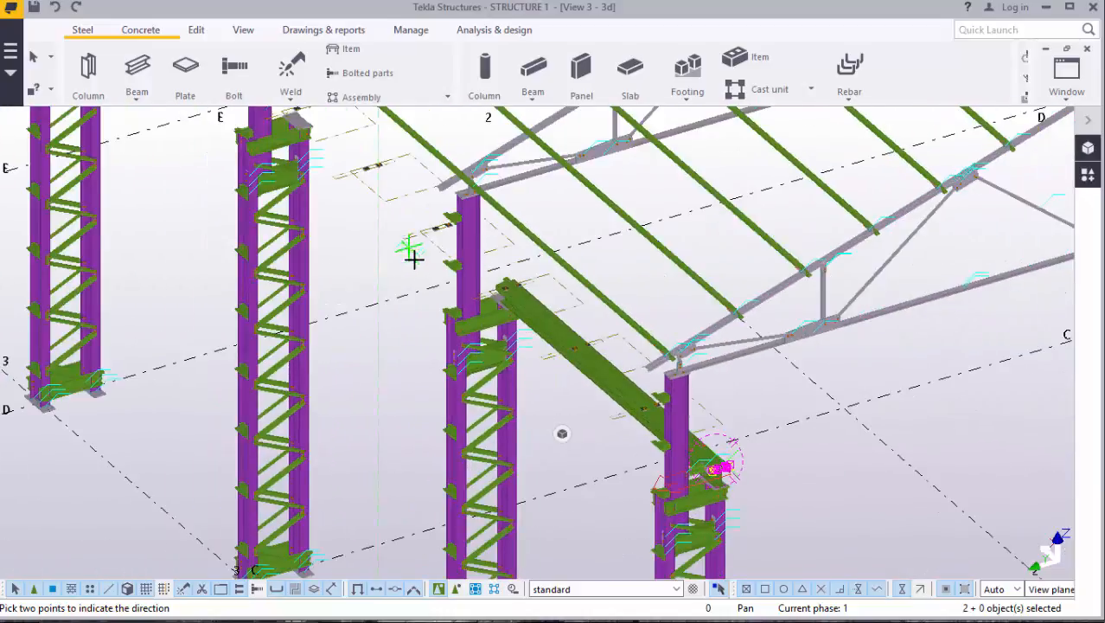
pyautogui.scroll(-2, 412, 251)
pyautogui.scroll(4, 318, 131)
pyautogui.scroll(-3, 449, 321)
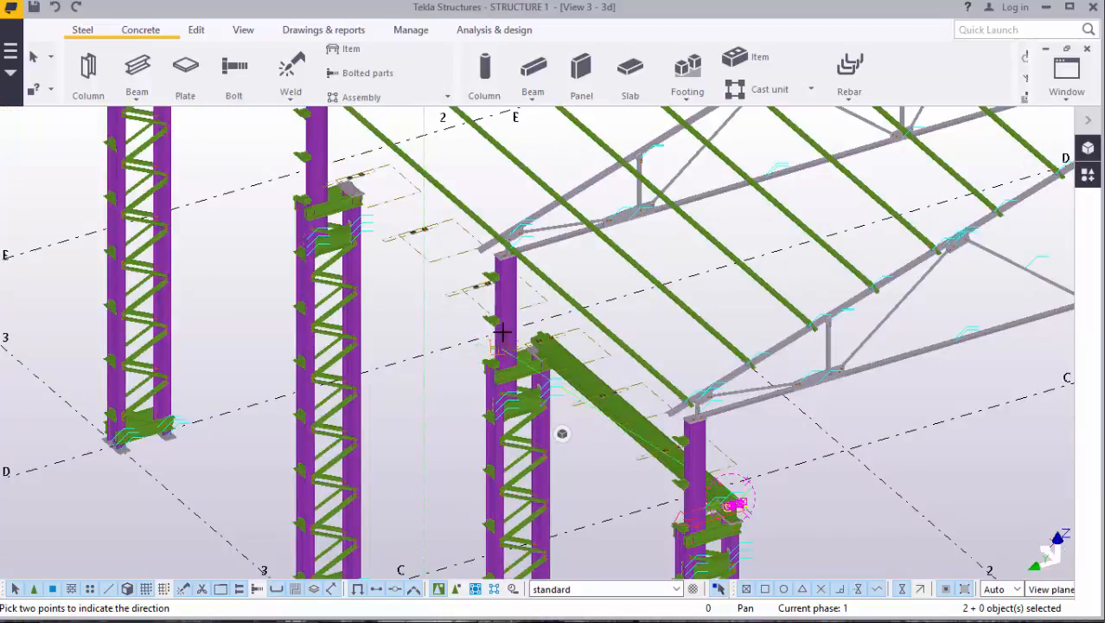
pyautogui.scroll(5, 365, 173)
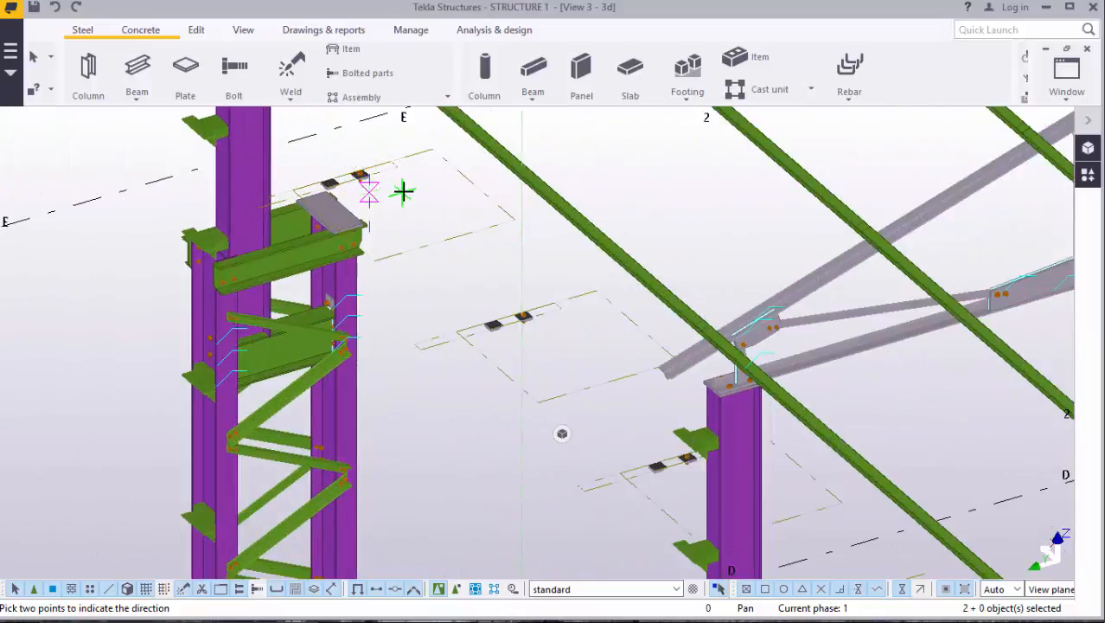
pyautogui.rightClick(405, 195)
pyautogui.click(419, 199)
# Step: Examine which copied clamp pairs sit on the crane rail and which lie beyond the far end of the girder
pyautogui.scroll(-4, 418, 206)
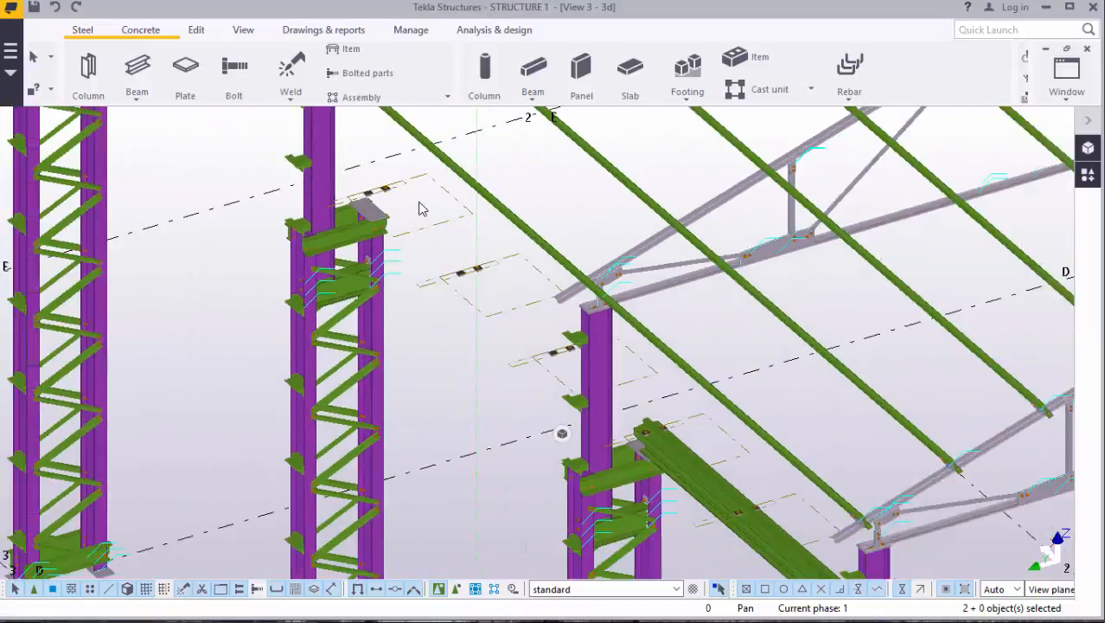
pyautogui.scroll(5, 519, 363)
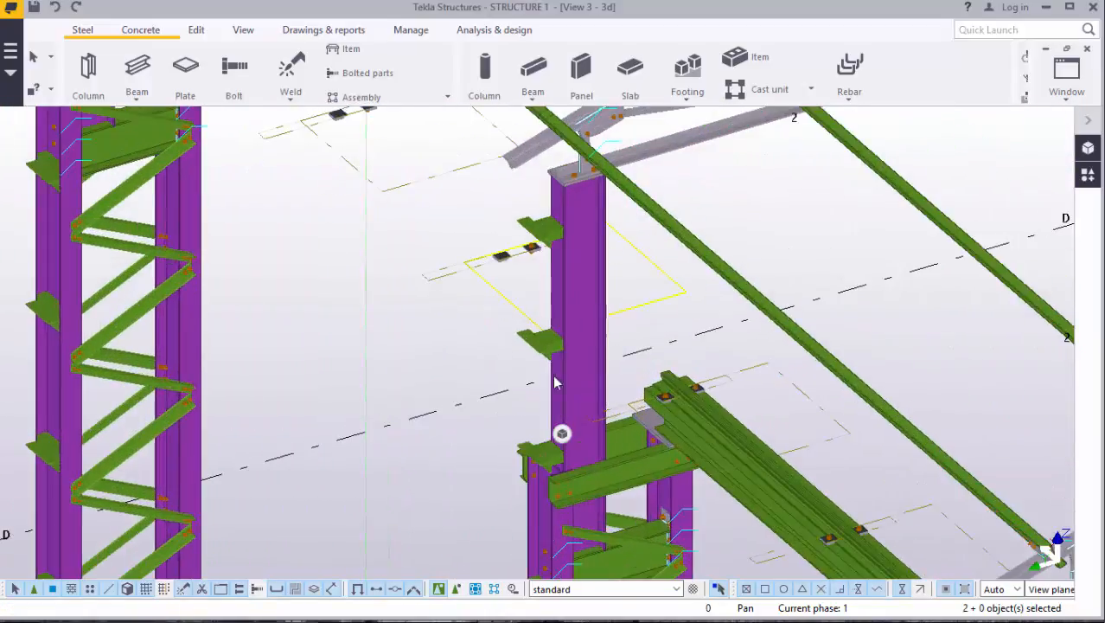
pyautogui.scroll(6, 606, 389)
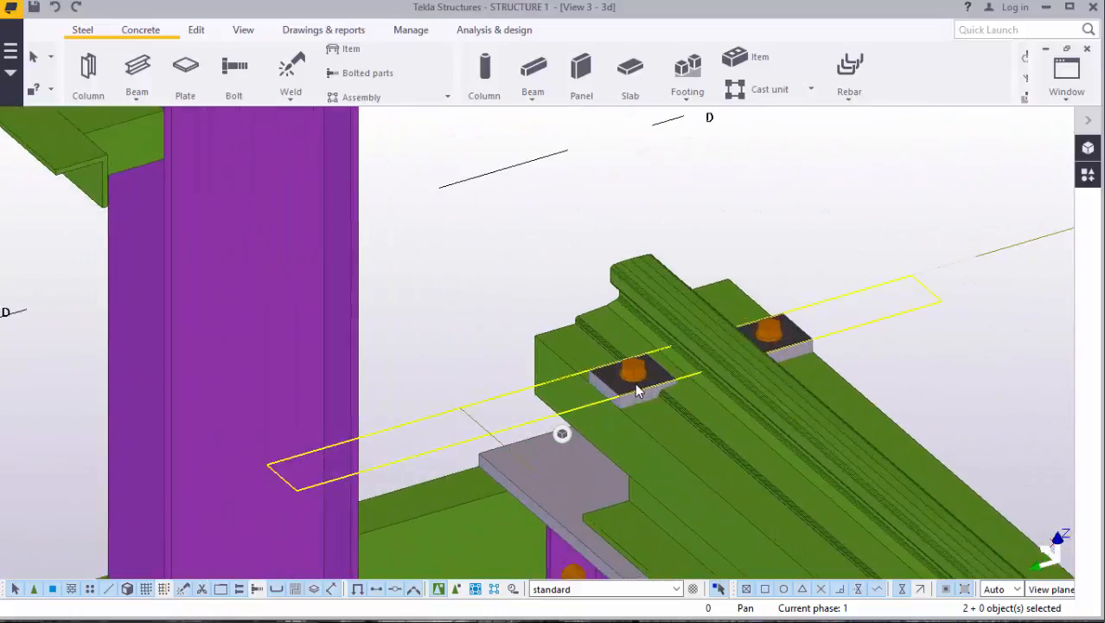
pyautogui.scroll(-6, 636, 391)
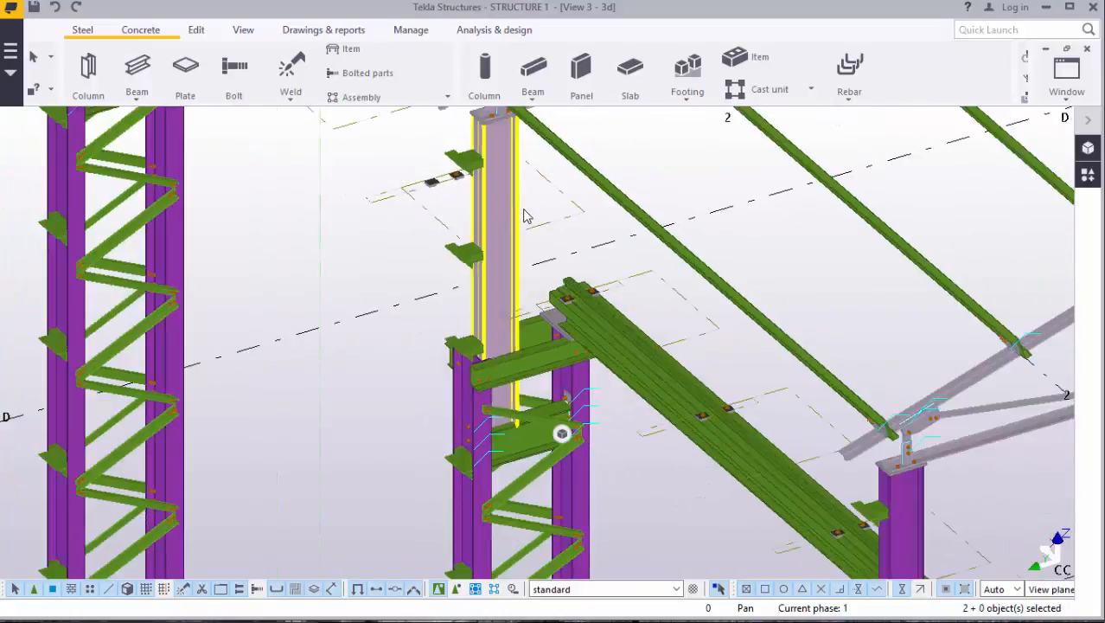
pyautogui.scroll(-2, 524, 215)
pyautogui.scroll(2, 843, 543)
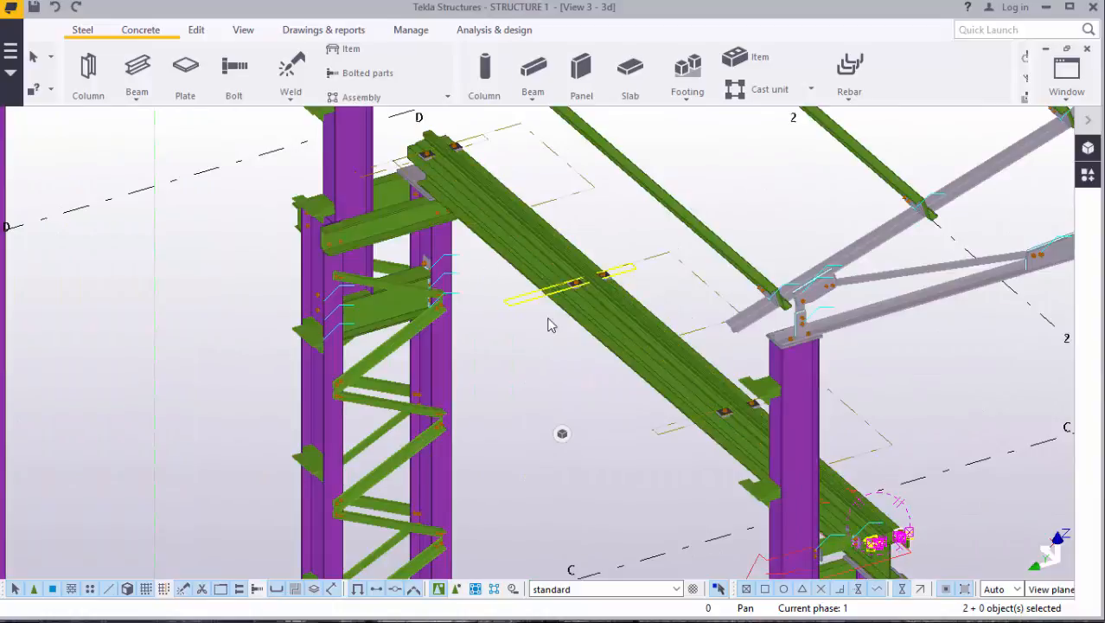
pyautogui.scroll(-3, 548, 324)
pyautogui.scroll(3, 456, 216)
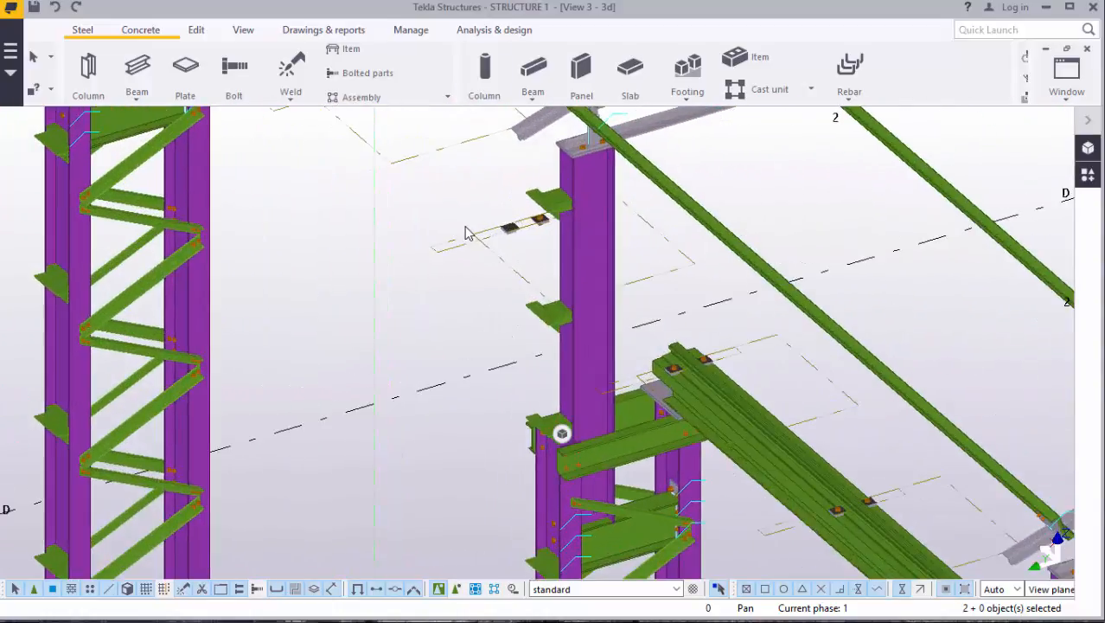
# Step: Delete the three copied pairs of clamp plates and their bolts that lie beyond the far end of the crane girder
pyautogui.scroll(2, 467, 233)
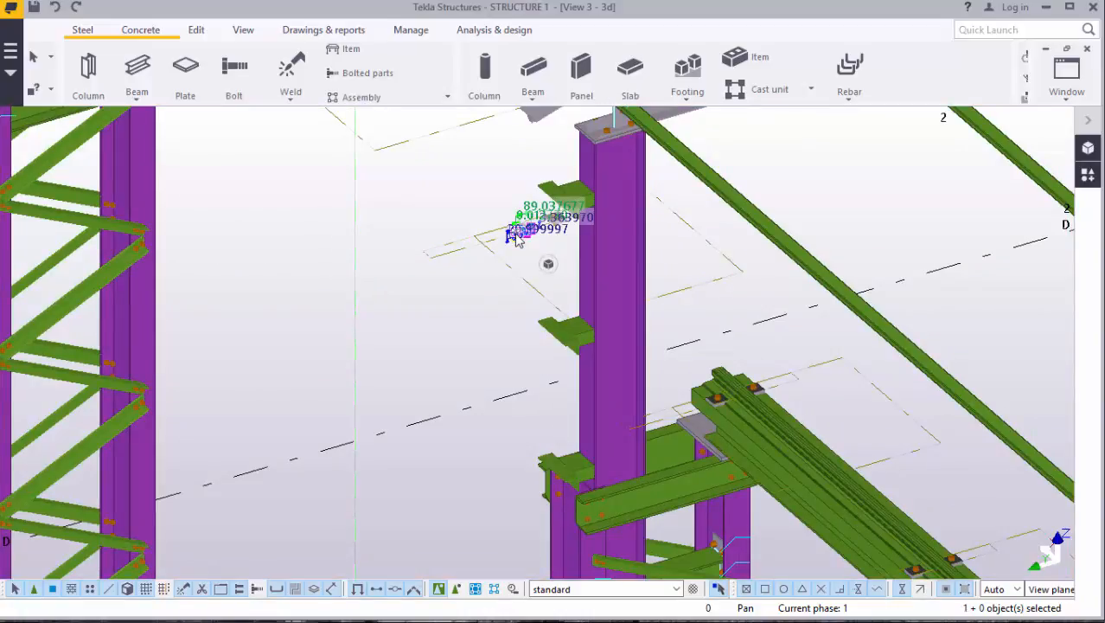
pyautogui.scroll(3, 554, 237)
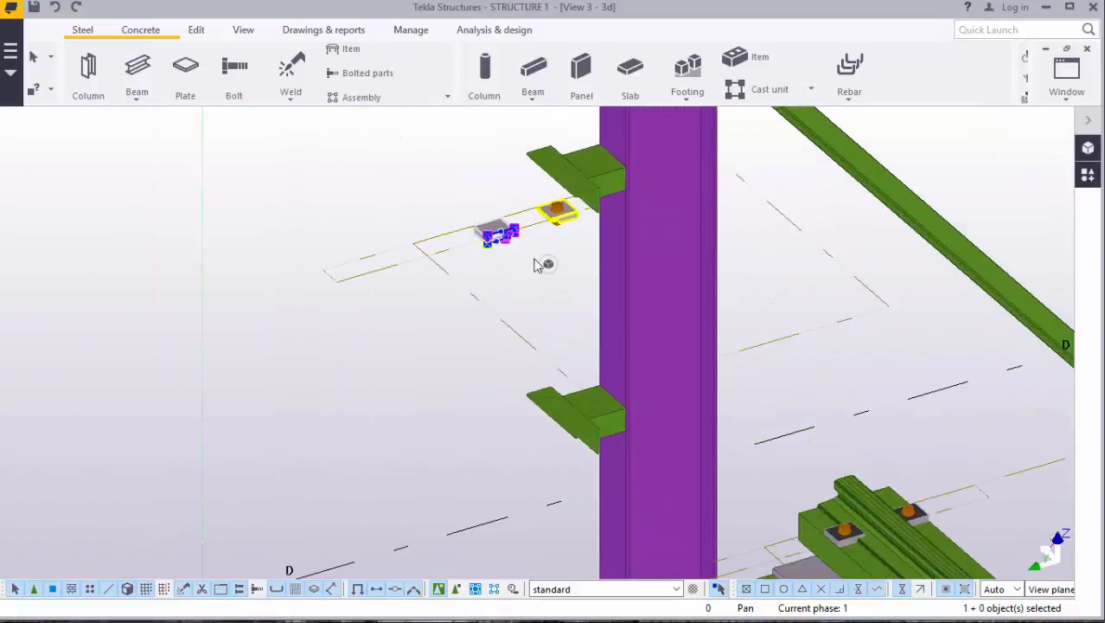
pyautogui.scroll(-4, 536, 263)
pyautogui.keyDown('shift'); pyautogui.moveTo(470, 135); pyautogui.dragTo(399, 207); pyautogui.keyUp('shift')
pyautogui.scroll(-4, 527, 358)
pyautogui.scroll(6, 364, 152)
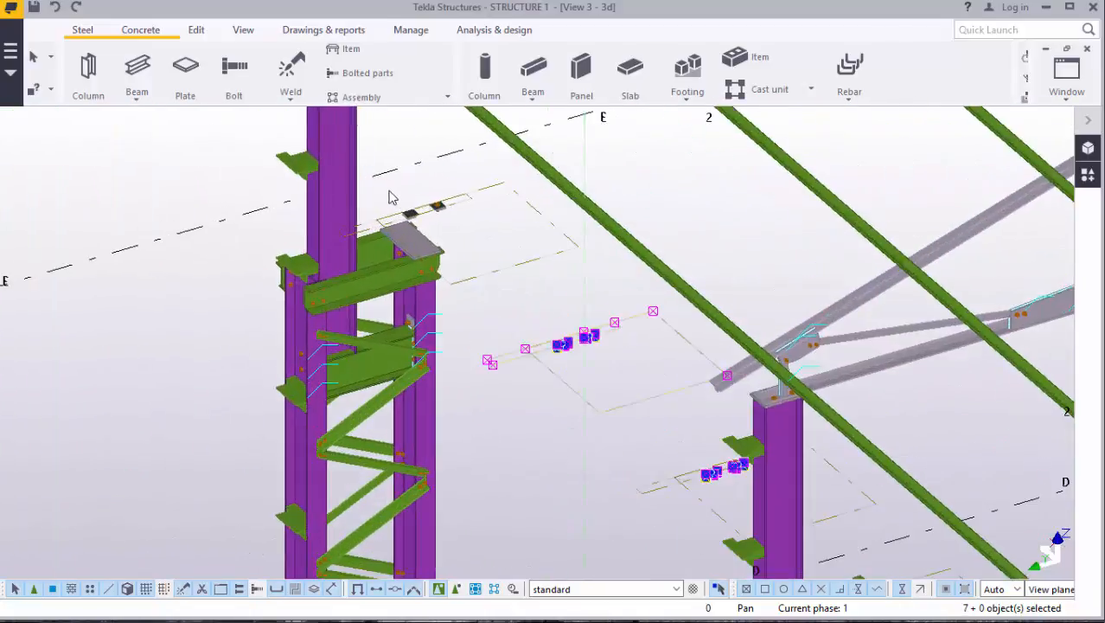
pyautogui.keyDown('shift'); pyautogui.moveTo(356, 222); pyautogui.dragTo(350, 225); pyautogui.keyUp('shift')
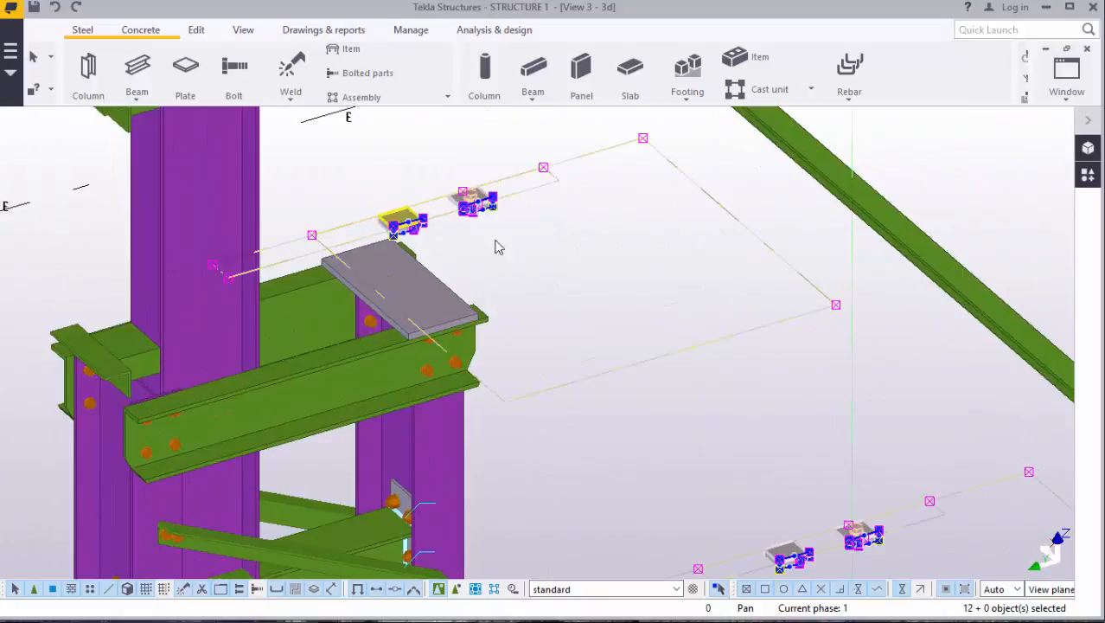
pyautogui.scroll(-6, 721, 458)
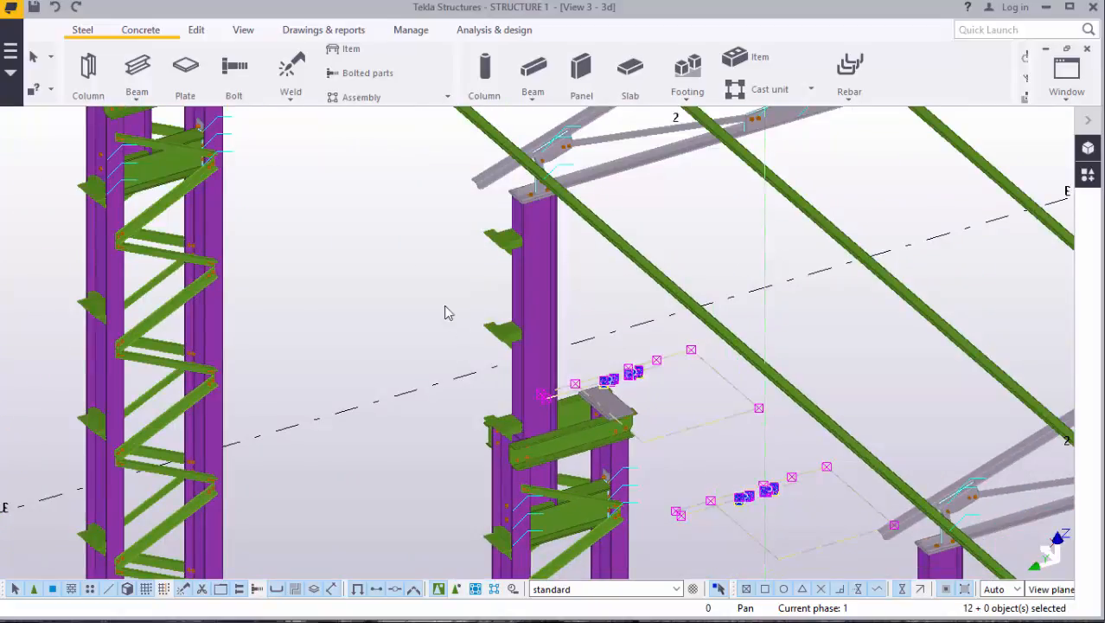
pyautogui.rightClick(391, 240)
pyautogui.click(469, 358)
# Step: Examine the far end of the crane girder and its last pair of bolted clamp plates
pyautogui.scroll(-3, 384, 202)
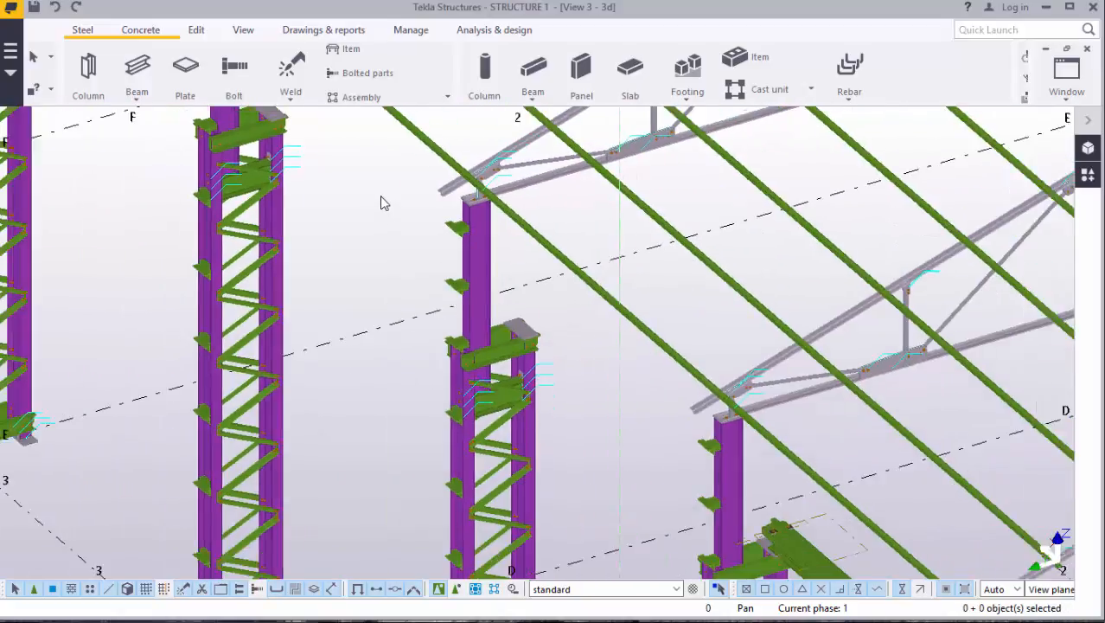
pyautogui.scroll(7, 770, 494)
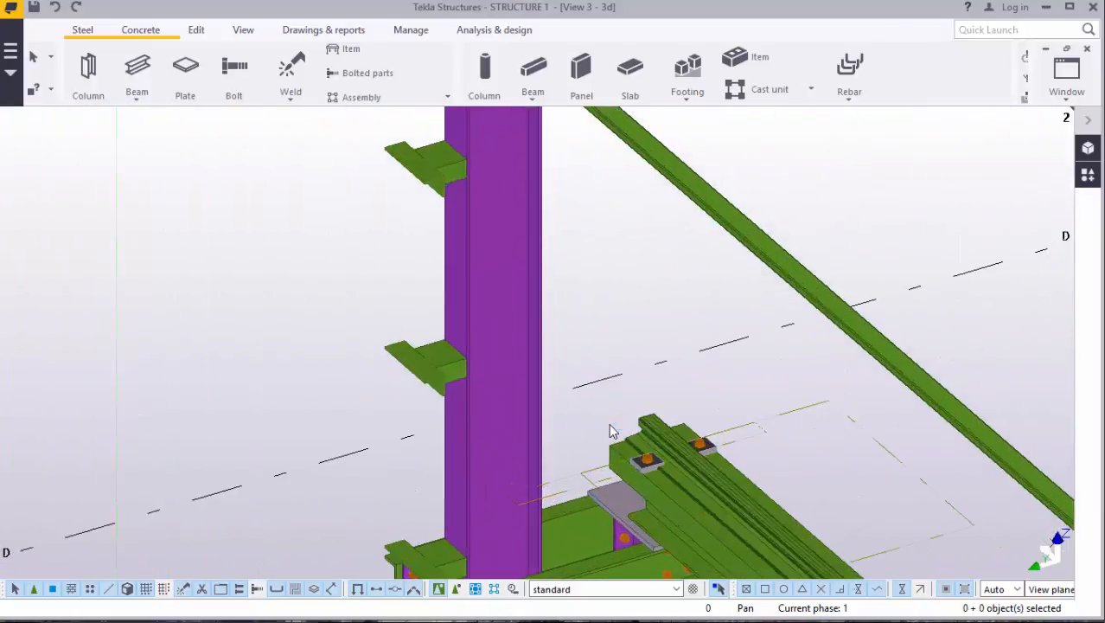
pyautogui.scroll(2, 609, 430)
pyautogui.scroll(1, 700, 508)
pyautogui.scroll(-3, 380, 79)
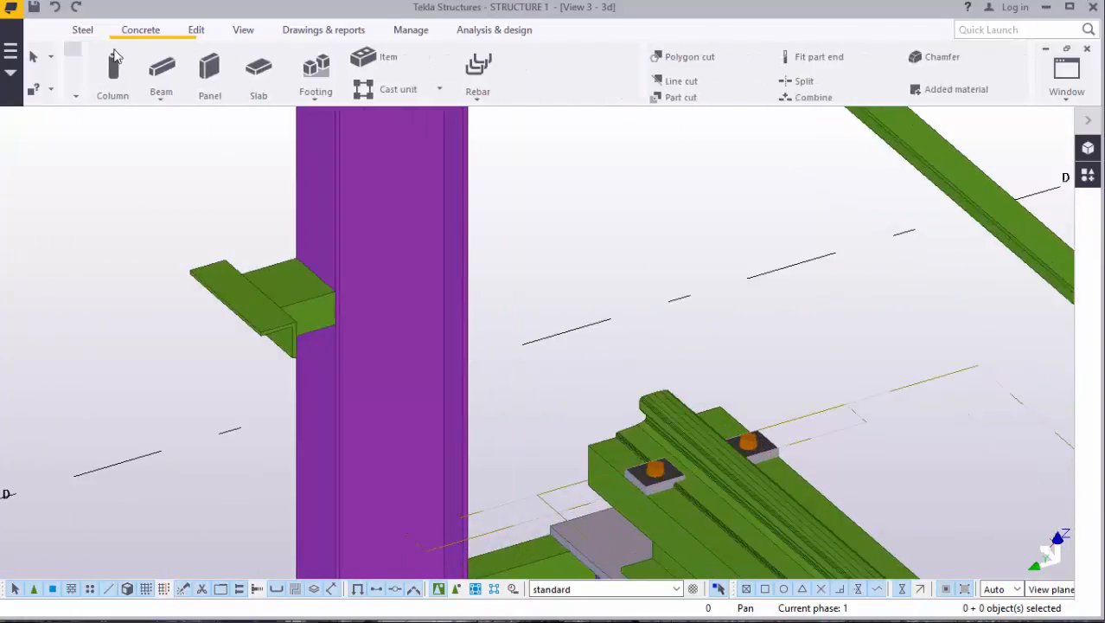
pyautogui.scroll(-2, 718, 484)
pyautogui.scroll(-2, 432, 283)
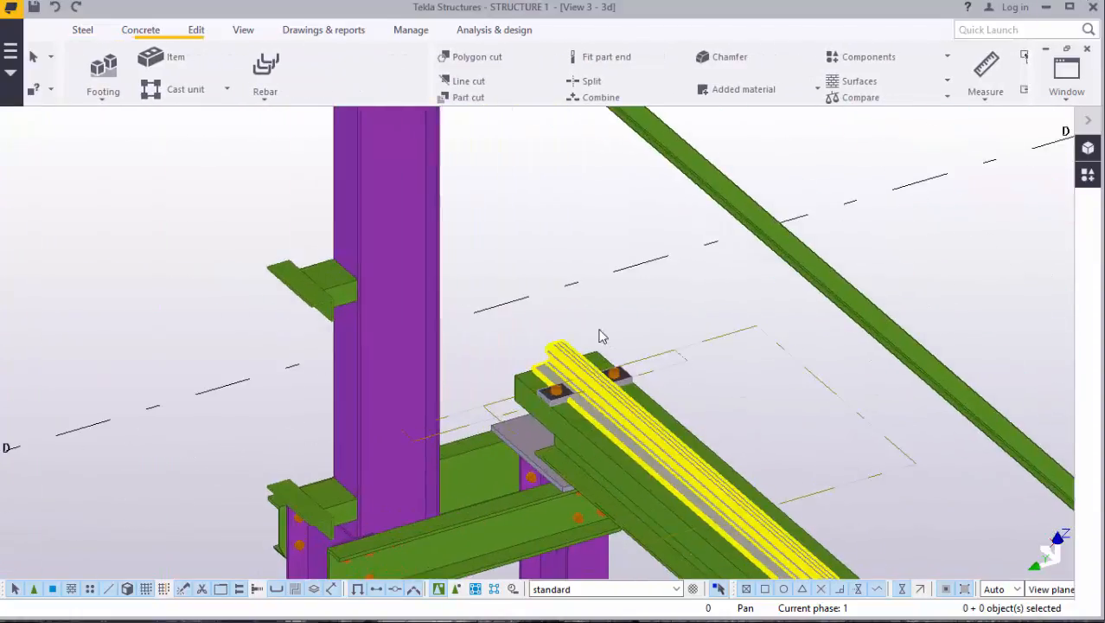
# Step: Rotate the 3D view with the mouse about the far rail end and inspect the bolted clamp pair there up close
pyautogui.click(244, 33)
pyautogui.click(607, 81)
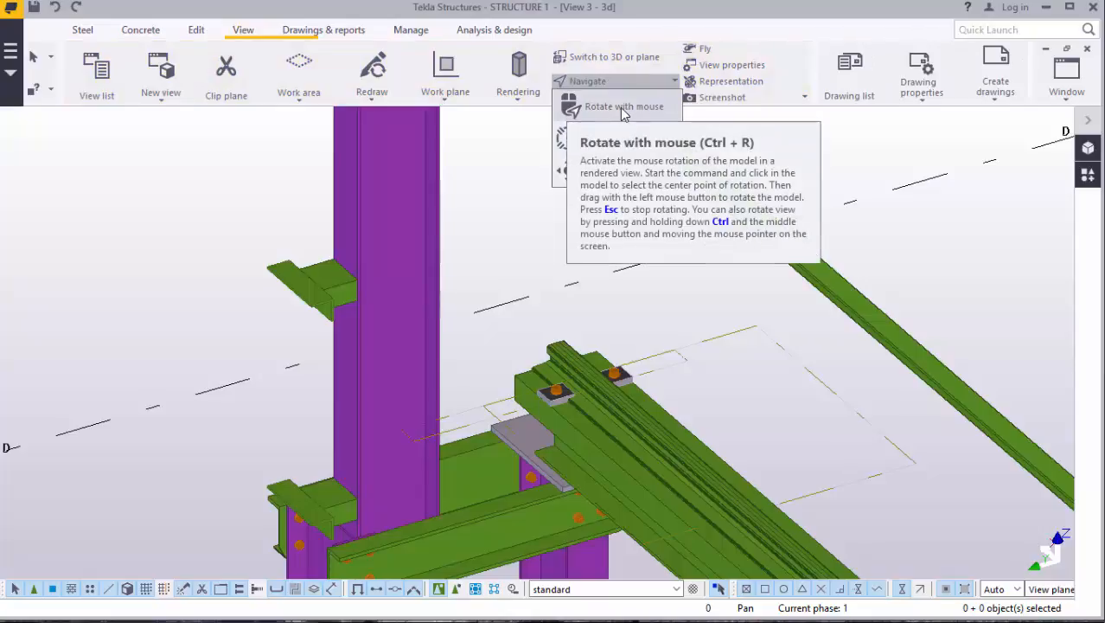
pyautogui.click(624, 112)
pyautogui.moveTo(619, 395)
pyautogui.mouseDown()
pyautogui.moveTo(250, 358)
pyautogui.moveTo(213, 394)
pyautogui.mouseUp()
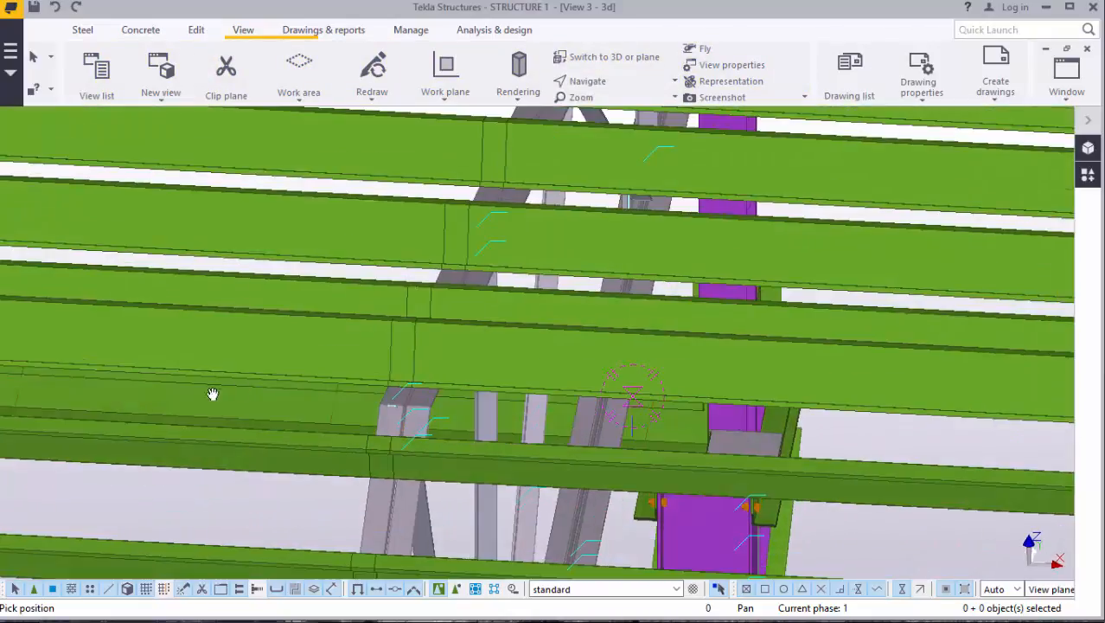
pyautogui.moveTo(711, 406)
pyautogui.mouseDown()
pyautogui.moveTo(646, 338)
pyautogui.moveTo(449, 358)
pyautogui.moveTo(899, 321)
pyautogui.moveTo(566, 372)
pyautogui.moveTo(572, 429)
pyautogui.mouseUp()
pyautogui.scroll(5, 572, 426)
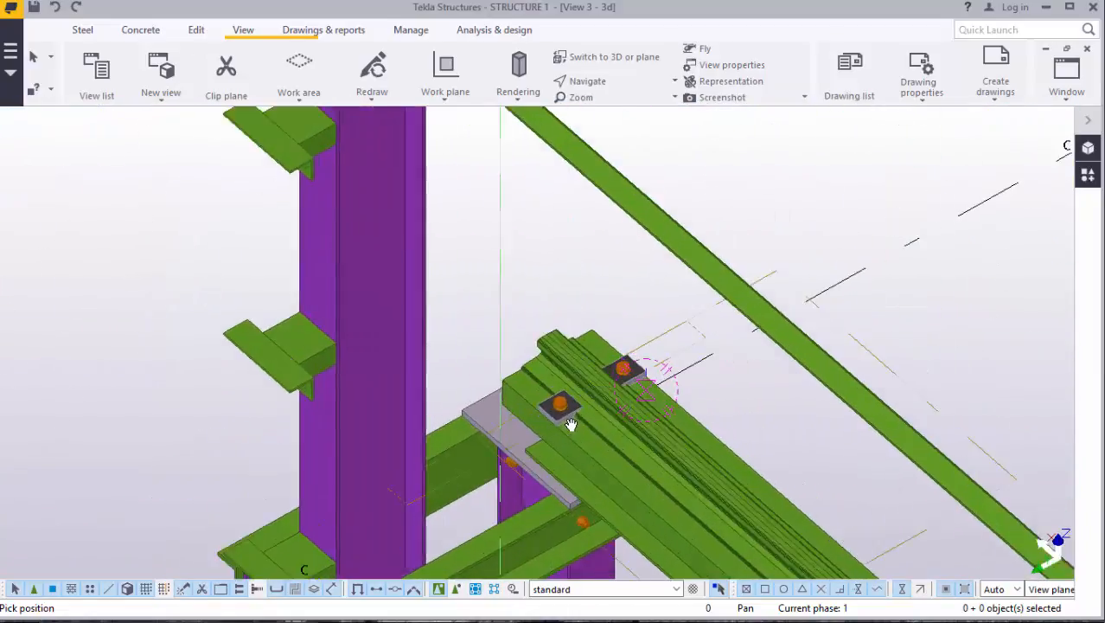
pyautogui.scroll(5, 574, 420)
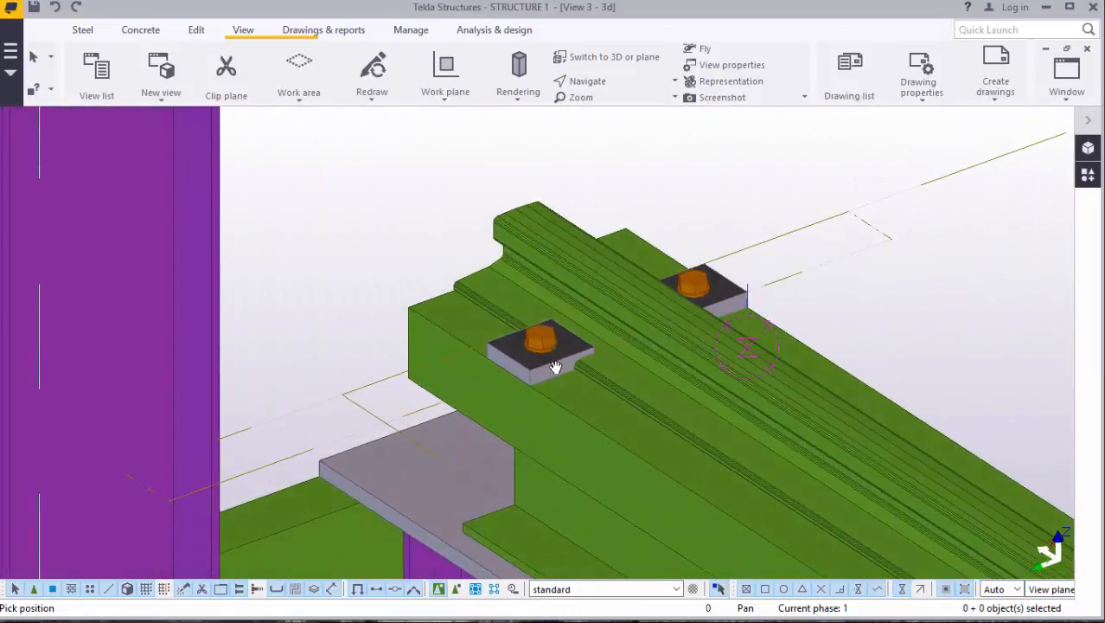
pyautogui.scroll(5, 571, 366)
pyautogui.scroll(-7, 446, 250)
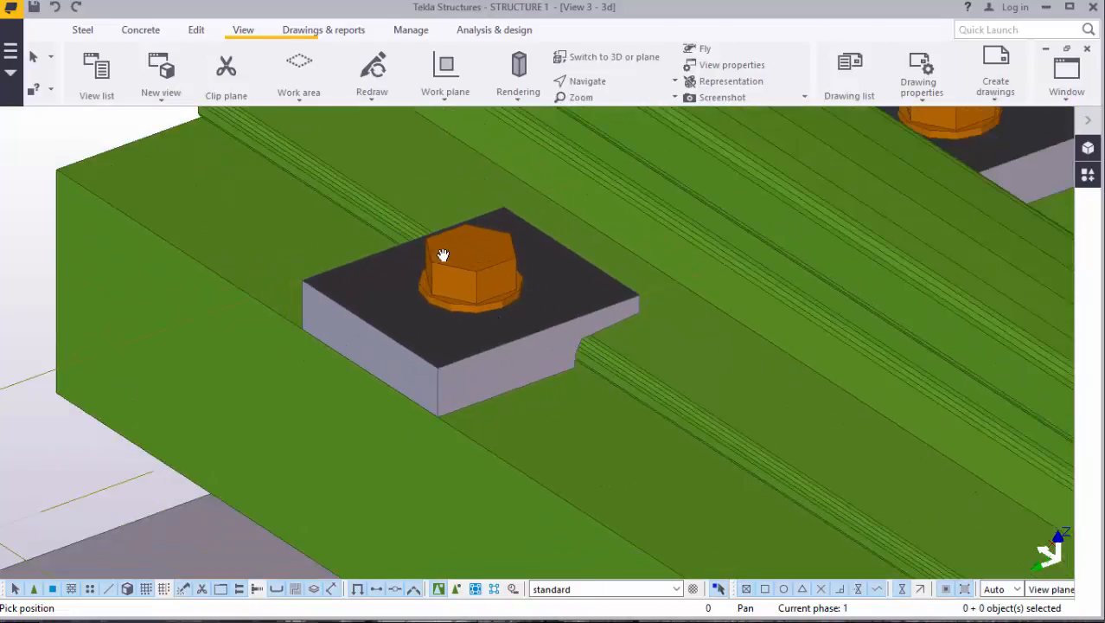
# Step: Inspect the intermediate bolted clamp pair and its fit against the rail foot midway along the girder
pyautogui.scroll(-8, 451, 246)
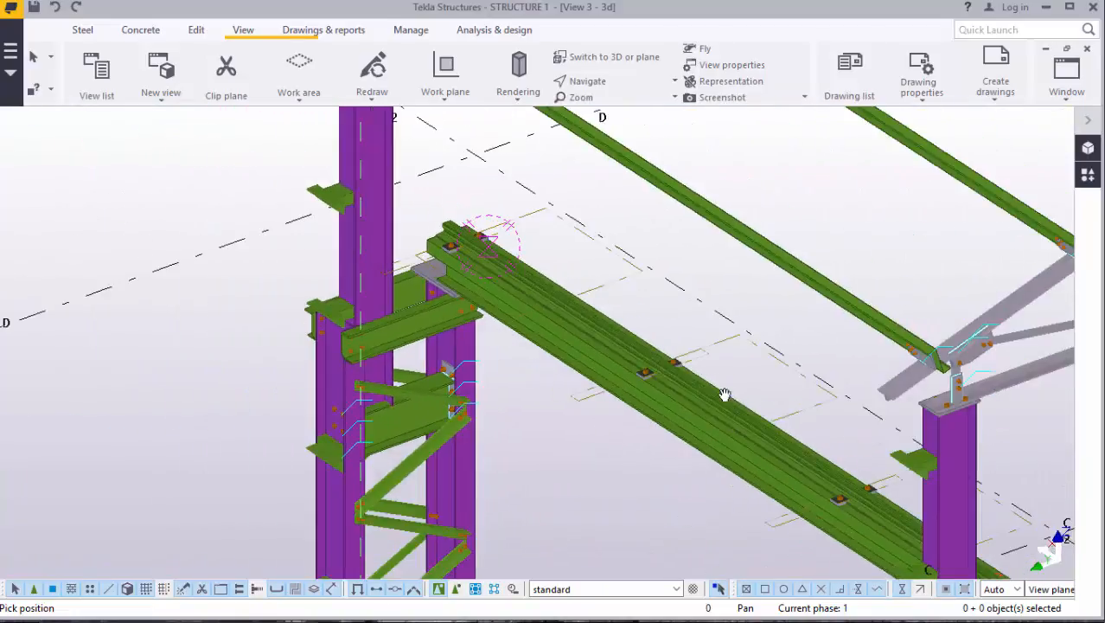
pyautogui.scroll(3, 655, 378)
pyautogui.scroll(5, 654, 378)
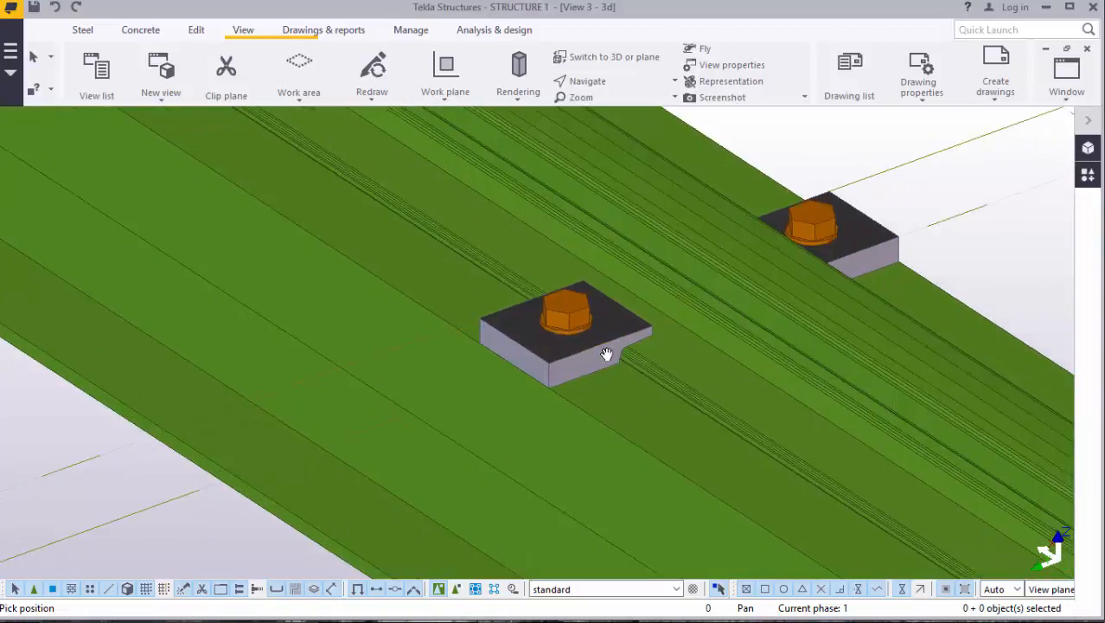
pyautogui.scroll(3, 546, 318)
pyautogui.scroll(-6, 525, 289)
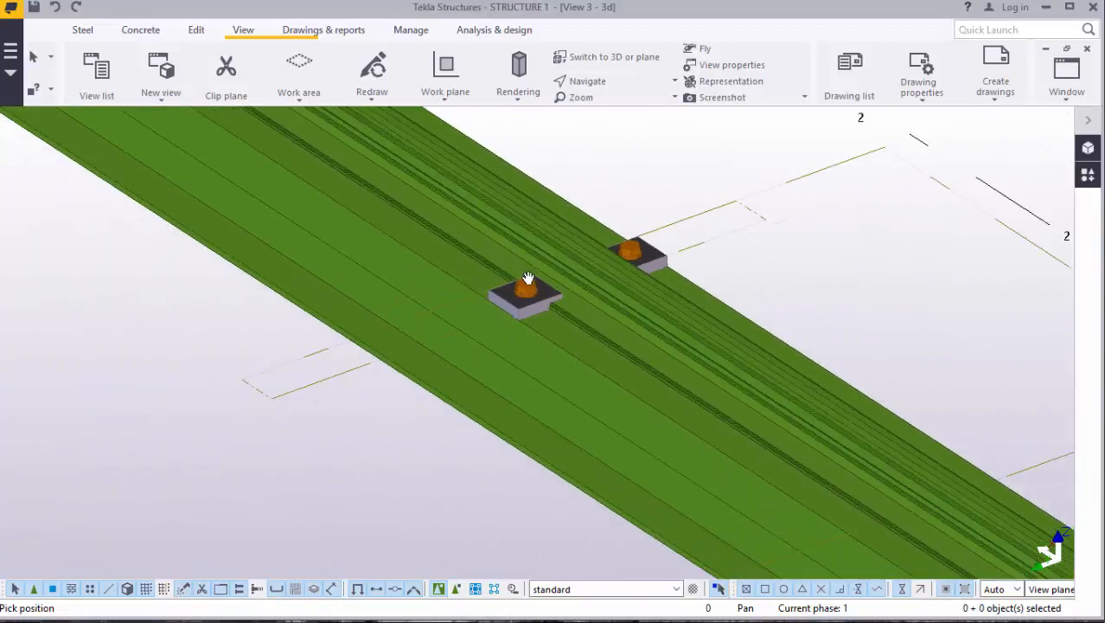
pyautogui.scroll(-6, 415, 259)
pyautogui.scroll(3, 466, 262)
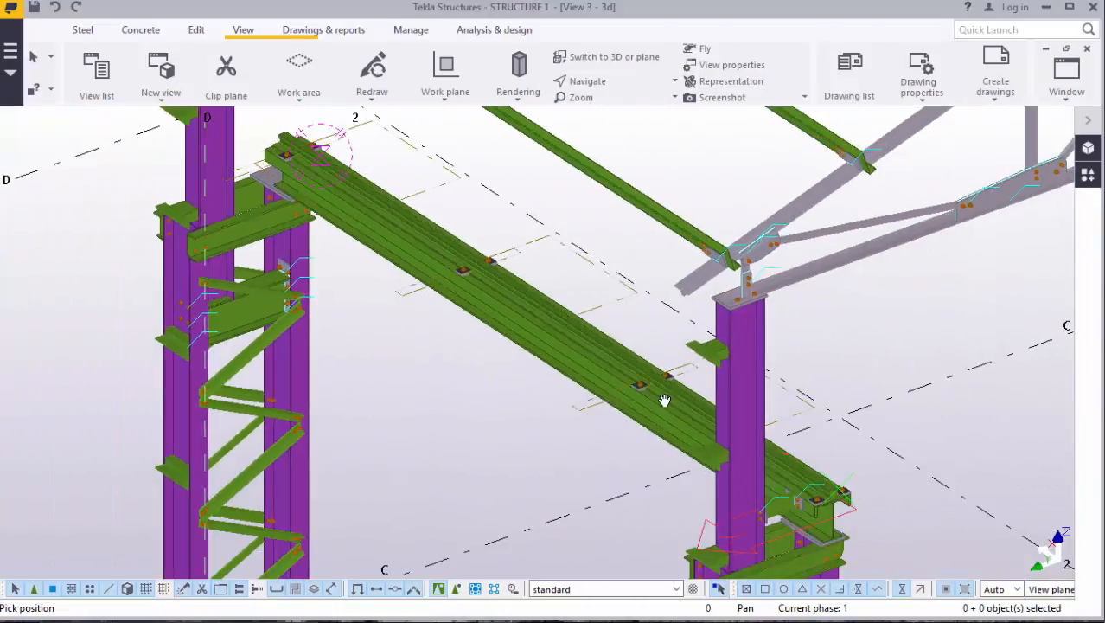
# Step: Inspect the clamp pairs towards the near girder end, end the view rotation, and examine the girder's seat beside the column
pyautogui.scroll(-3, 664, 399)
pyautogui.scroll(5, 792, 483)
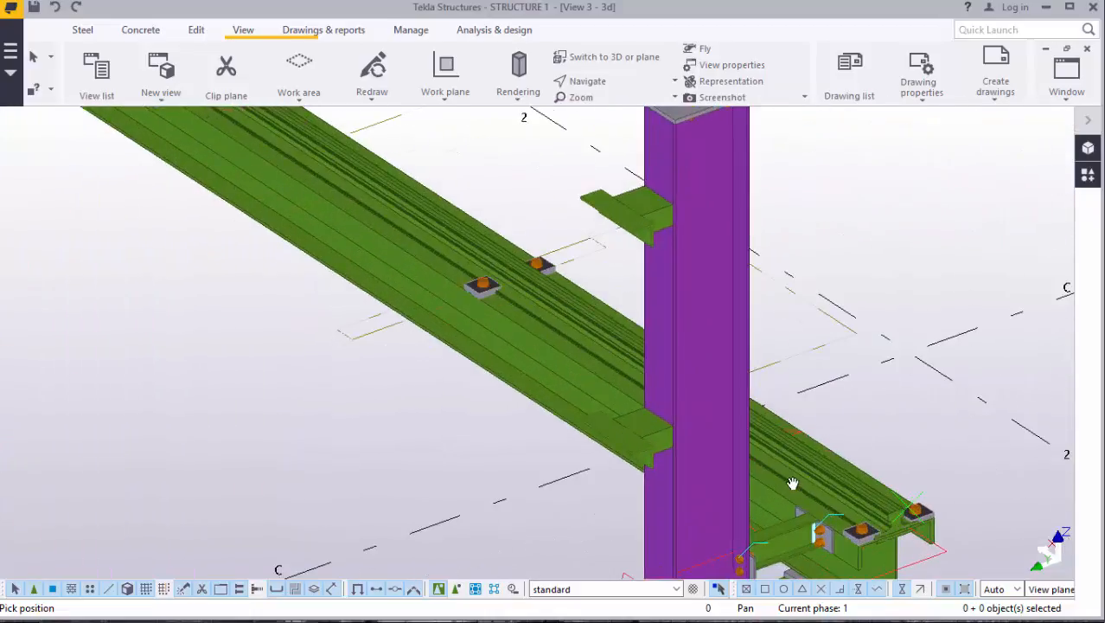
pyautogui.scroll(-4, 796, 482)
pyautogui.scroll(5, 804, 493)
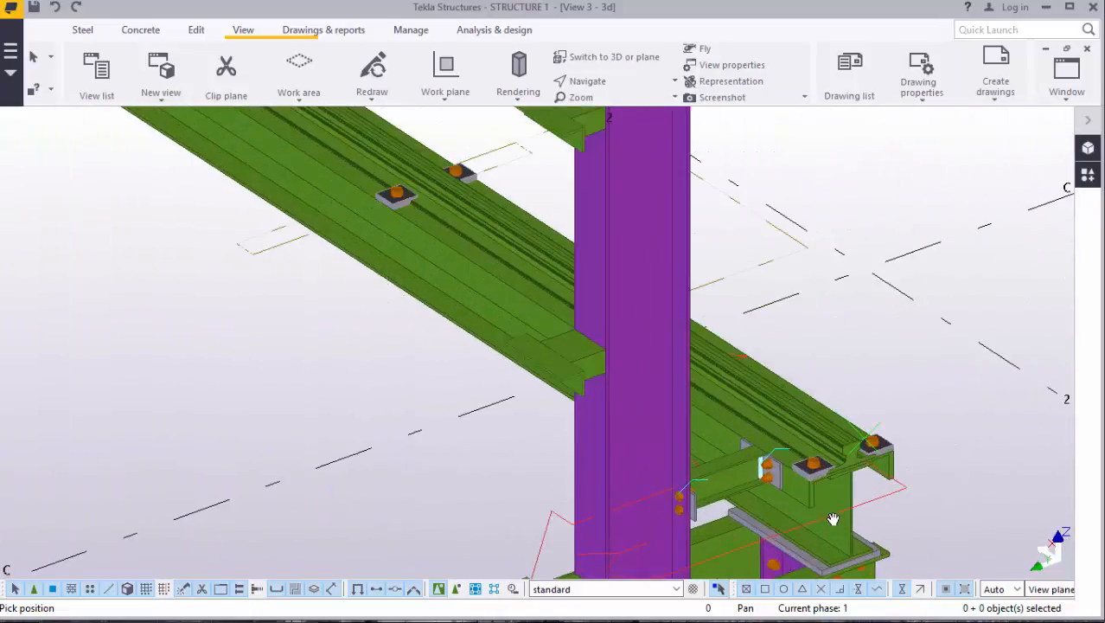
pyautogui.scroll(3, 770, 484)
pyautogui.rightClick(858, 193)
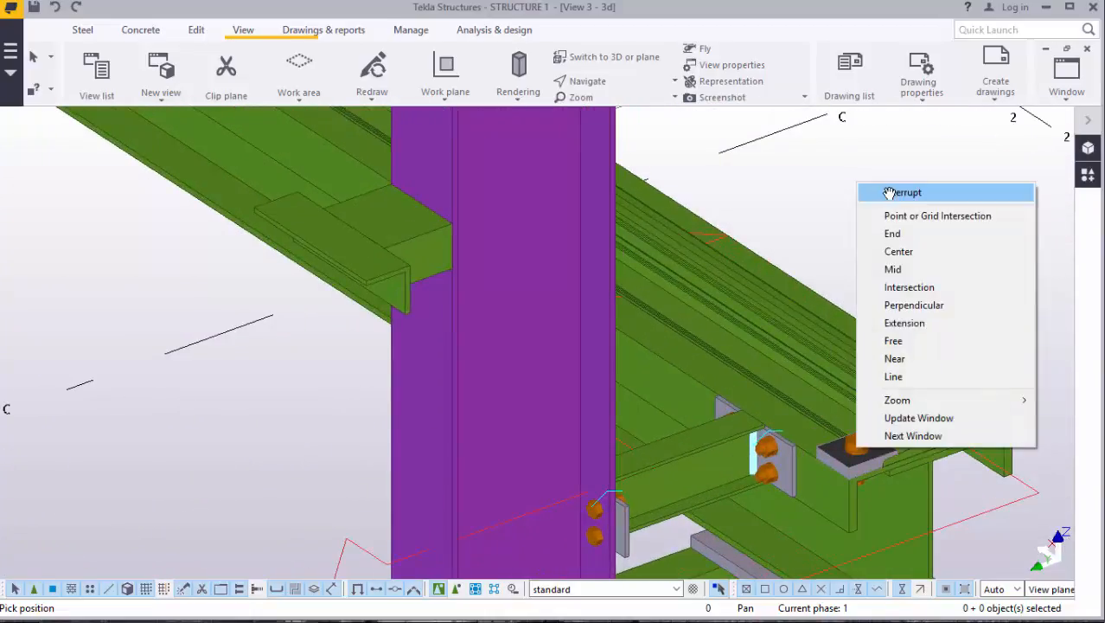
pyautogui.click(891, 188)
pyautogui.scroll(-3, 799, 222)
pyautogui.scroll(1, 860, 439)
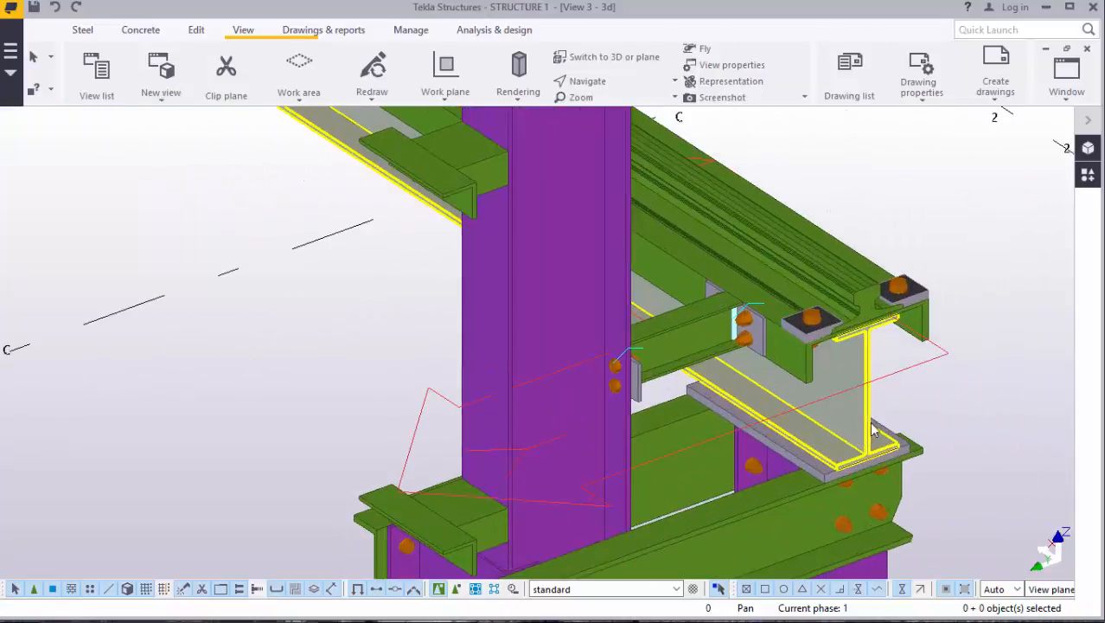
pyautogui.scroll(2, 863, 387)
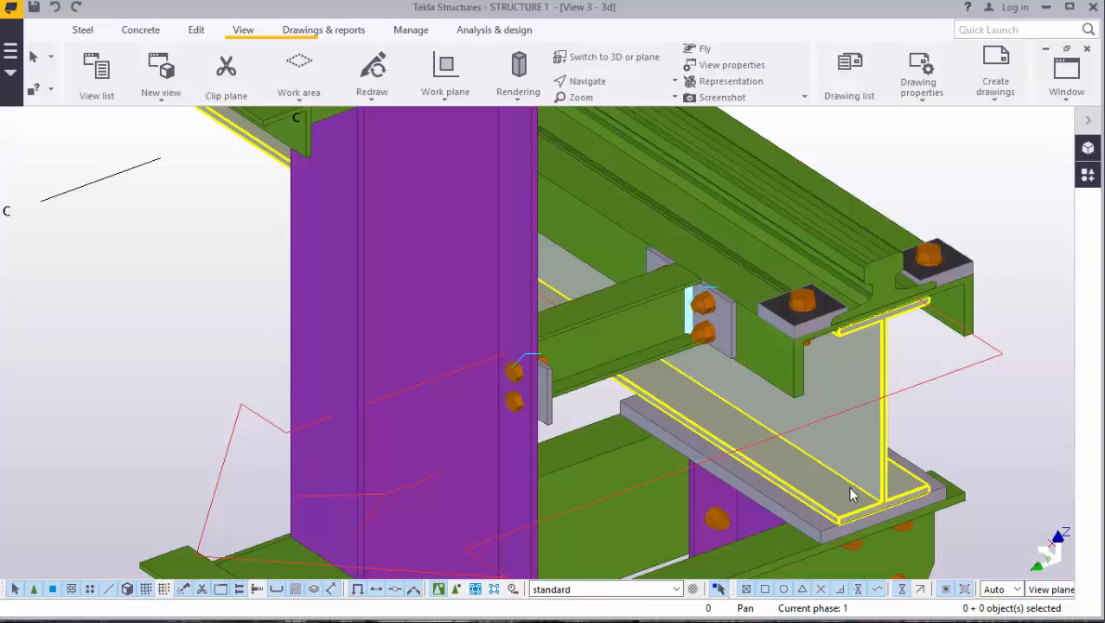
# Step: Bring up the Grid A elevation and show the crane girder's cross-section on its bracket beside the column
pyautogui.scroll(3, 880, 373)
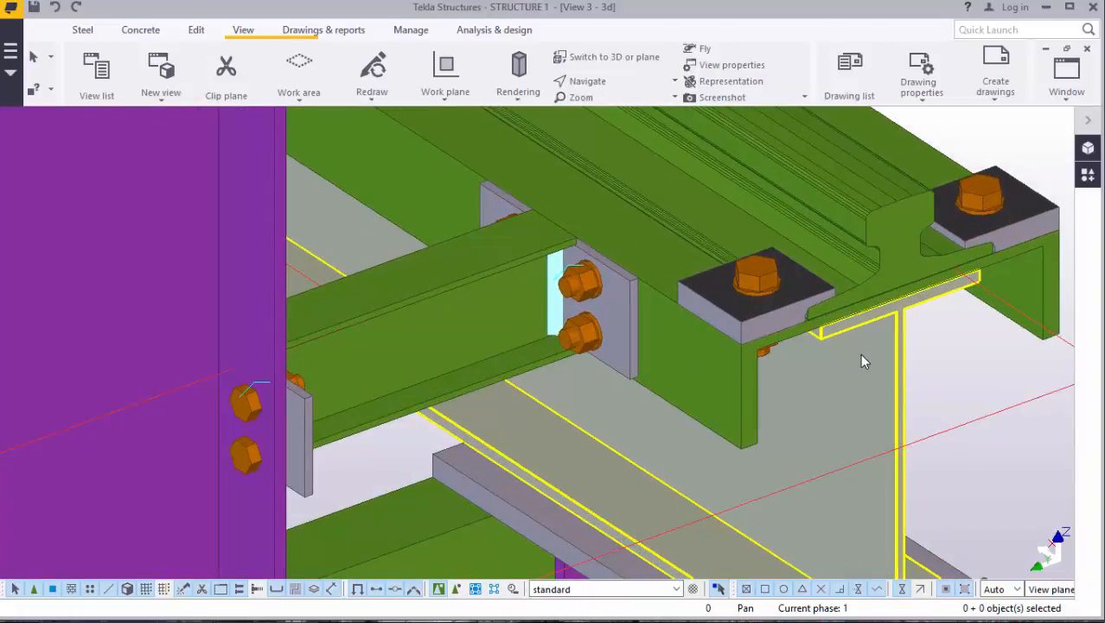
pyautogui.click(1067, 86)
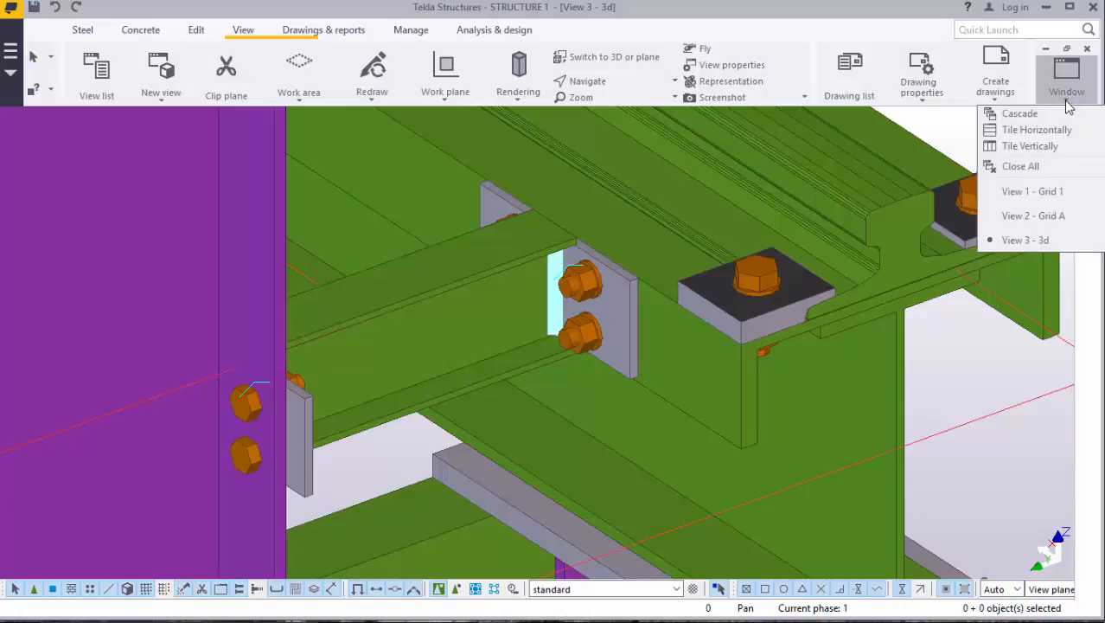
pyautogui.click(1040, 216)
pyautogui.scroll(8, 548, 402)
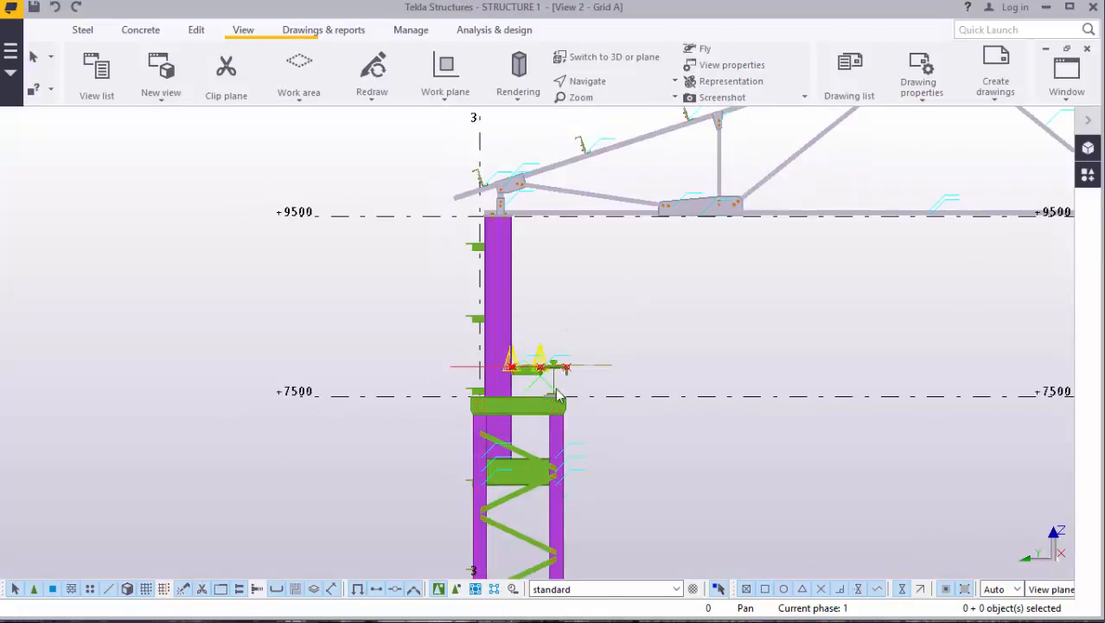
pyautogui.scroll(5, 584, 364)
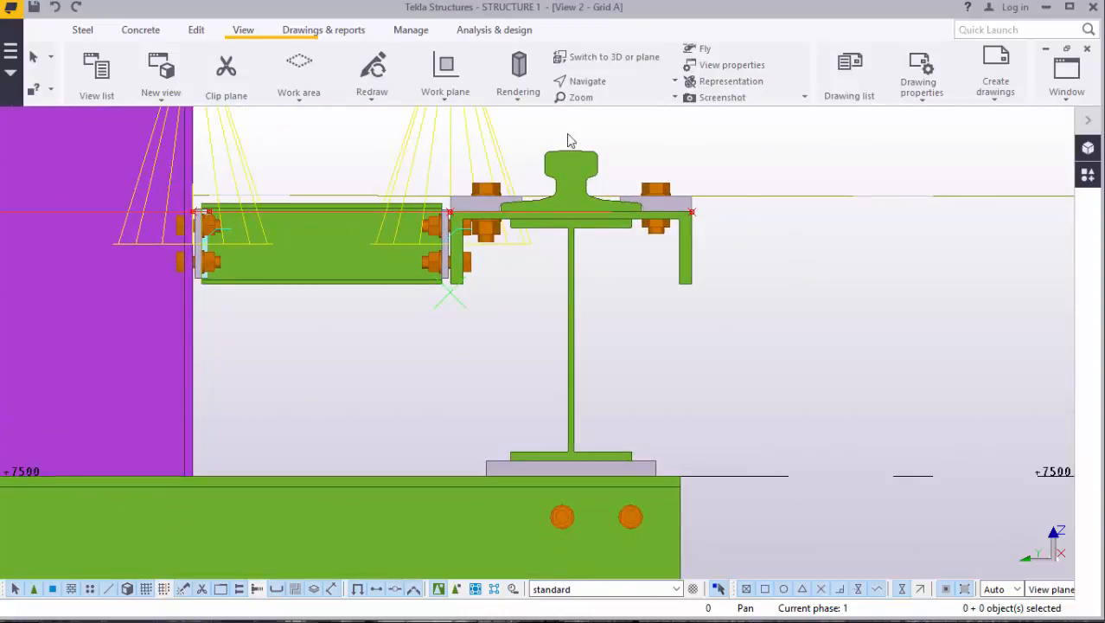
# Step: Set the work plane to the crane girder's end face with the Work plane tool, using the girder's bottom flange
pyautogui.click(251, 32)
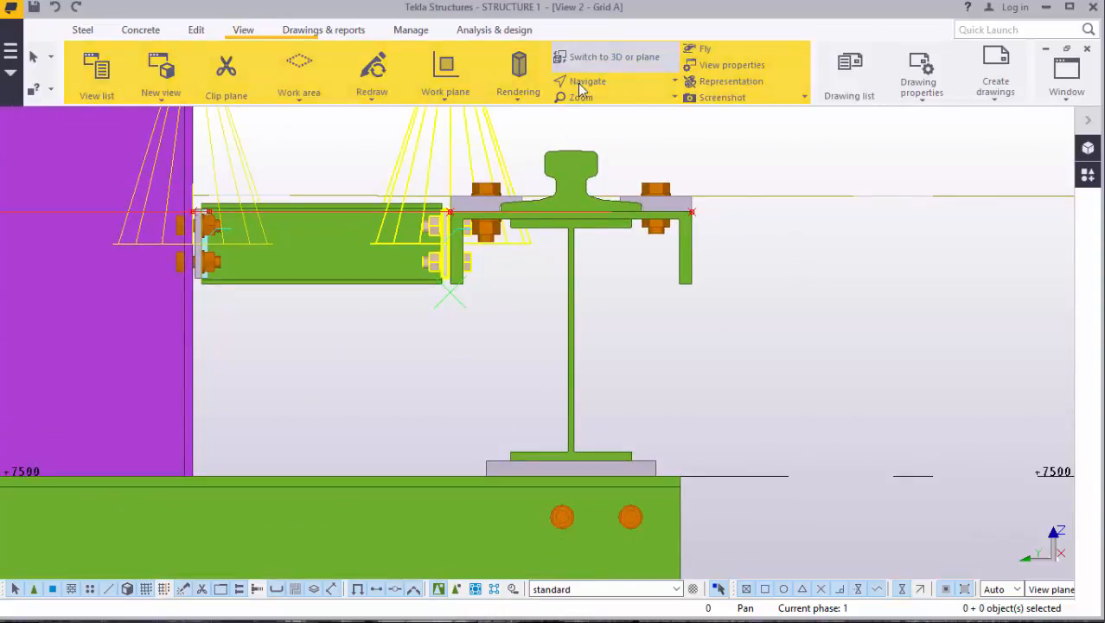
pyautogui.click(445, 93)
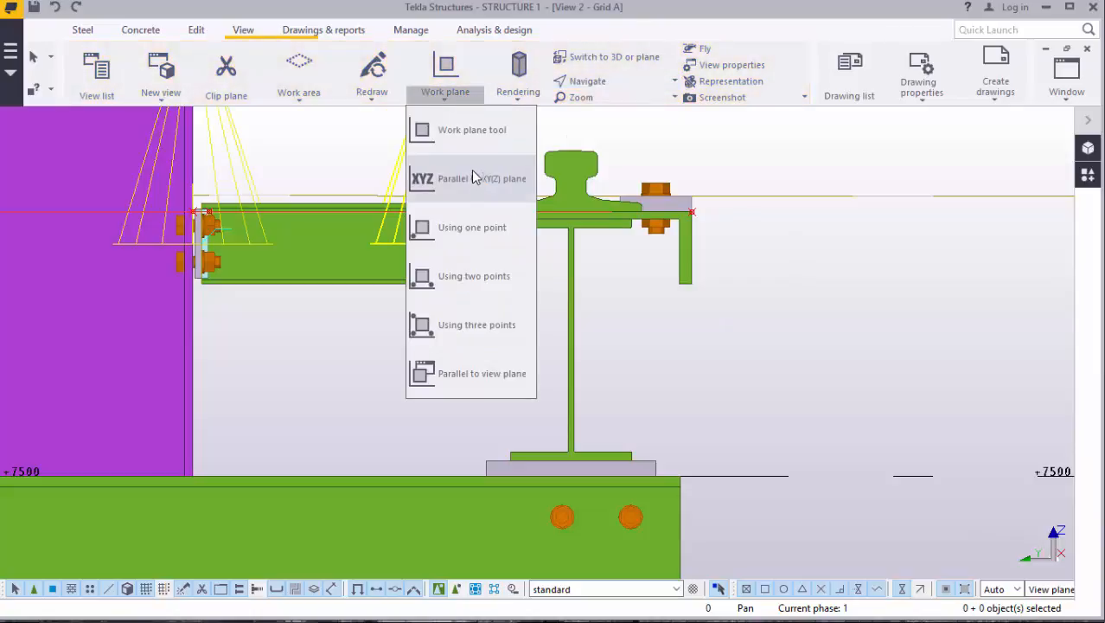
pyautogui.click(468, 131)
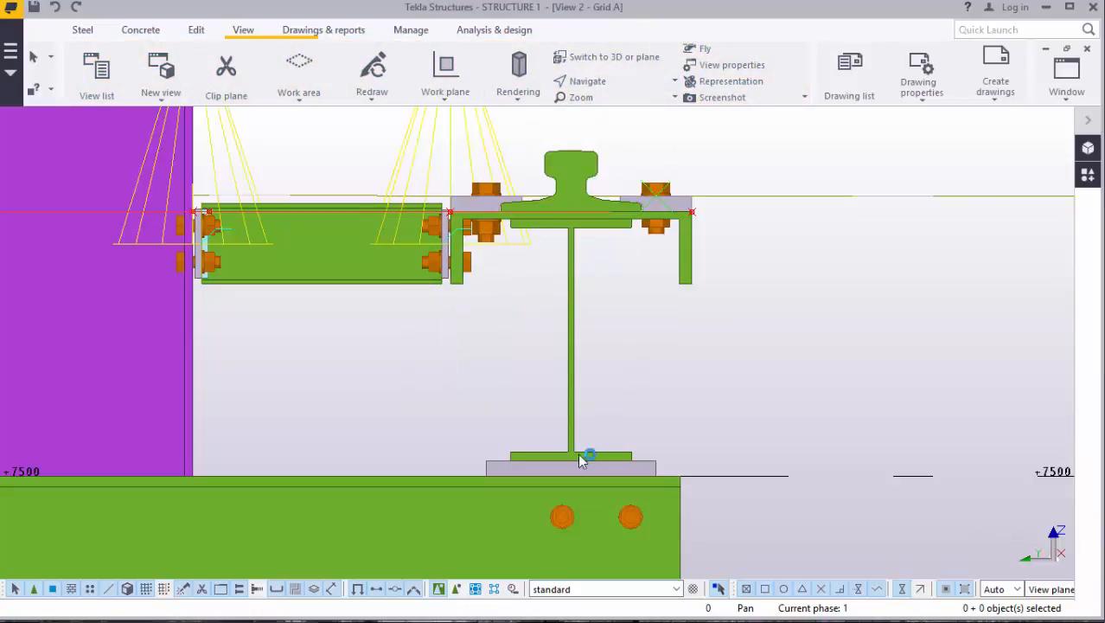
pyautogui.scroll(2, 584, 457)
pyautogui.scroll(1, 576, 454)
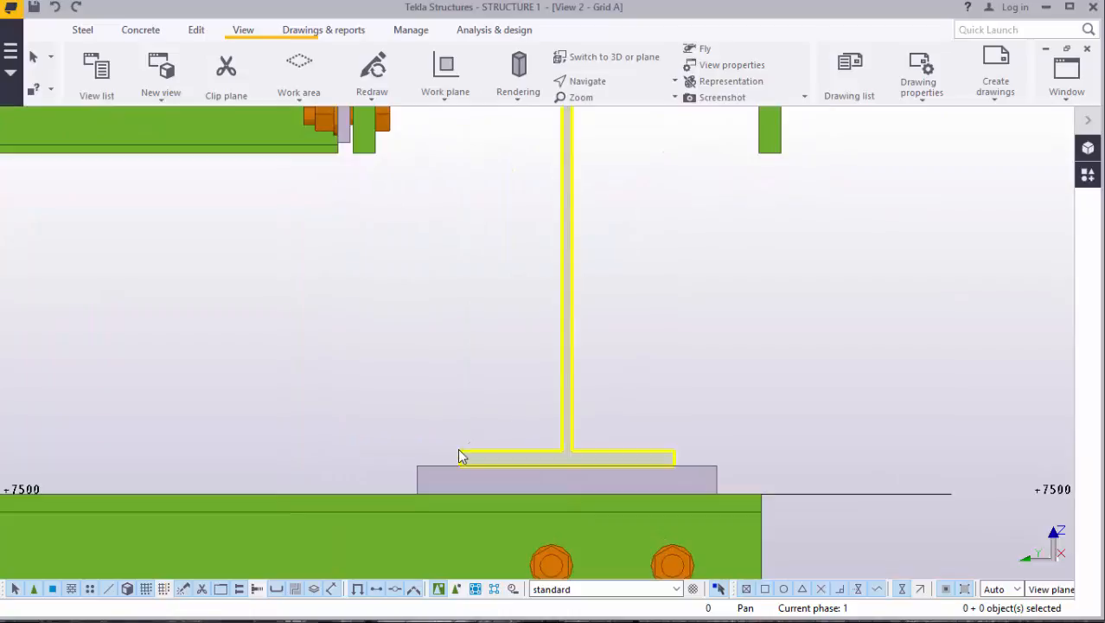
pyautogui.scroll(-3, 711, 388)
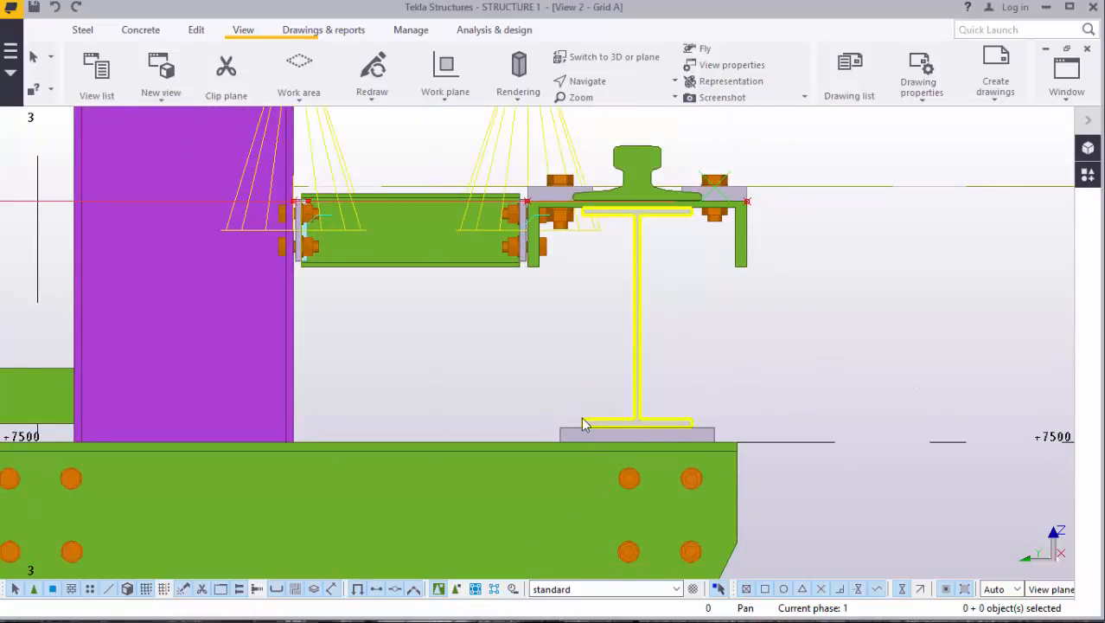
pyautogui.click(584, 425)
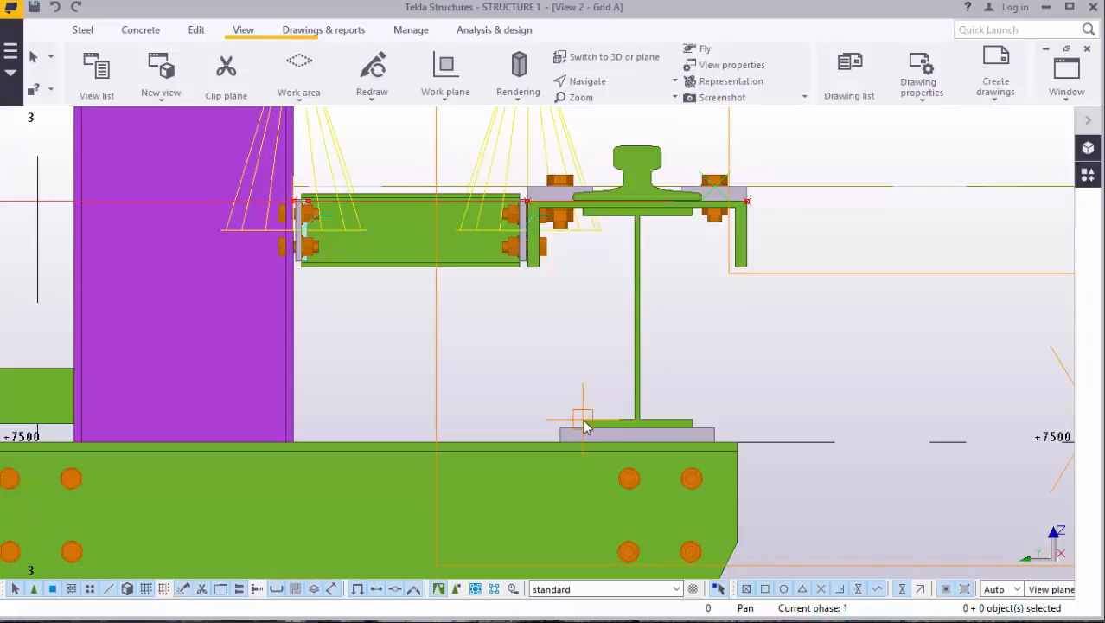
pyautogui.scroll(-4, 587, 418)
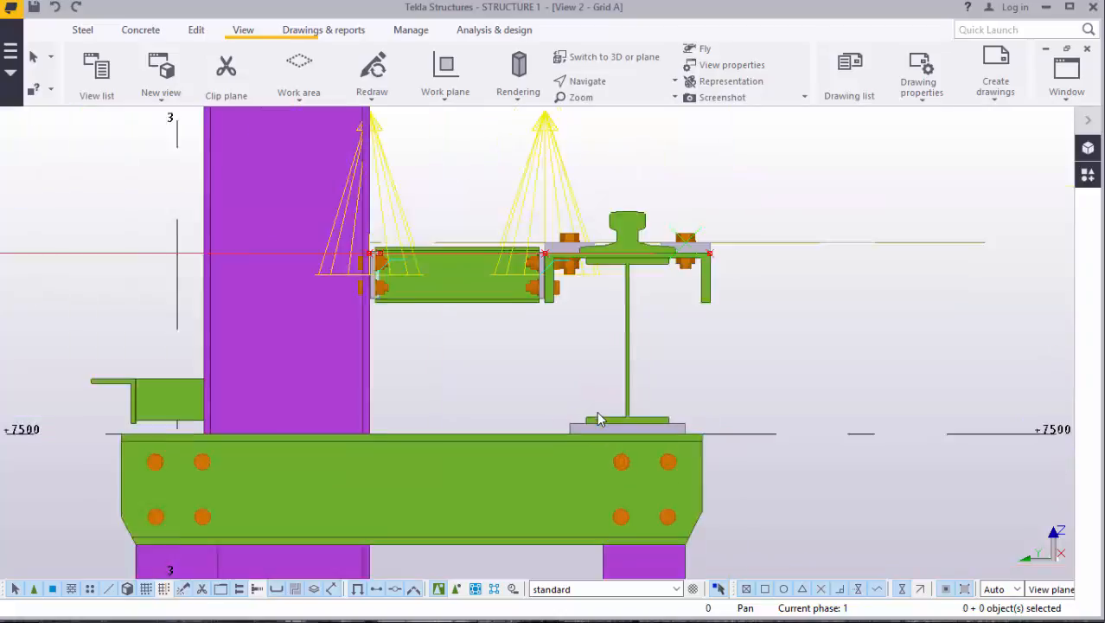
pyautogui.scroll(-3, 597, 420)
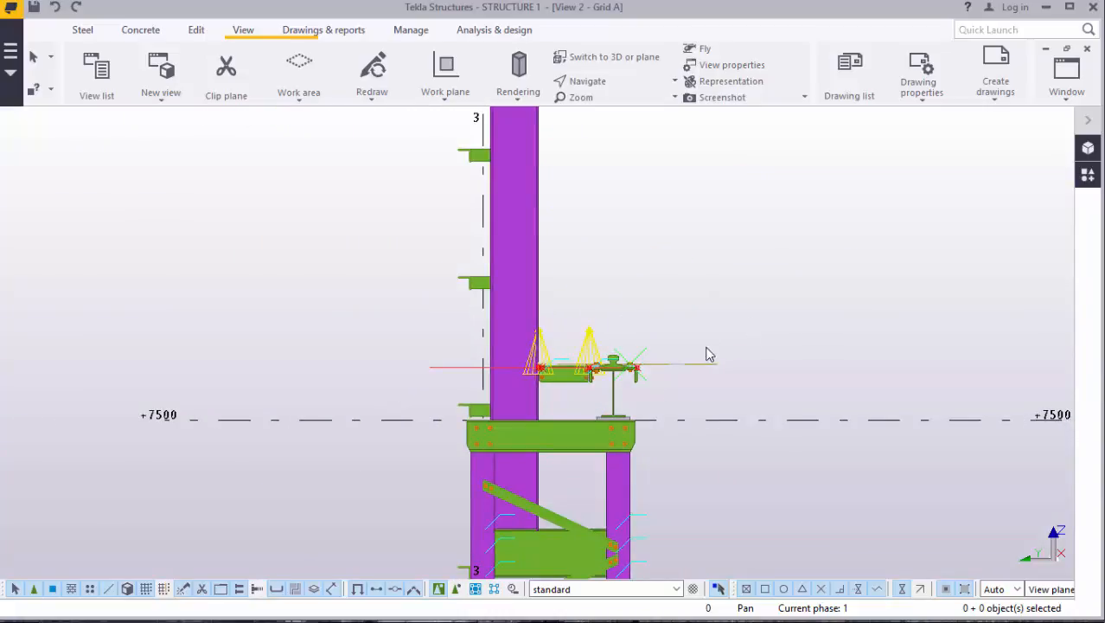
pyautogui.scroll(8, 595, 420)
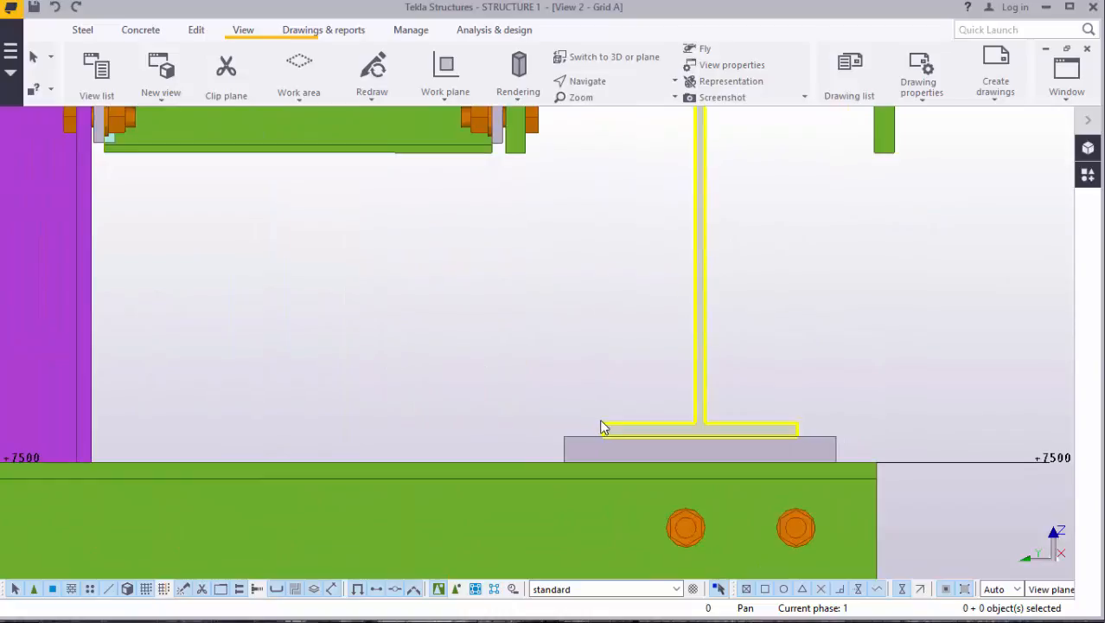
pyautogui.press('f')
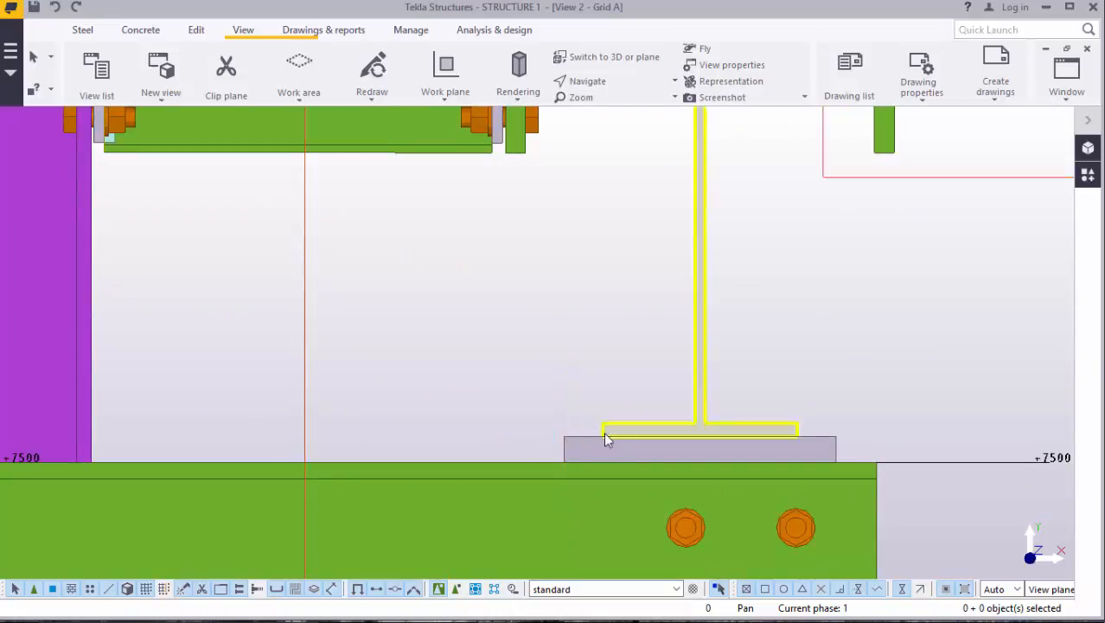
pyautogui.scroll(-5, 597, 442)
pyautogui.rightClick(820, 224)
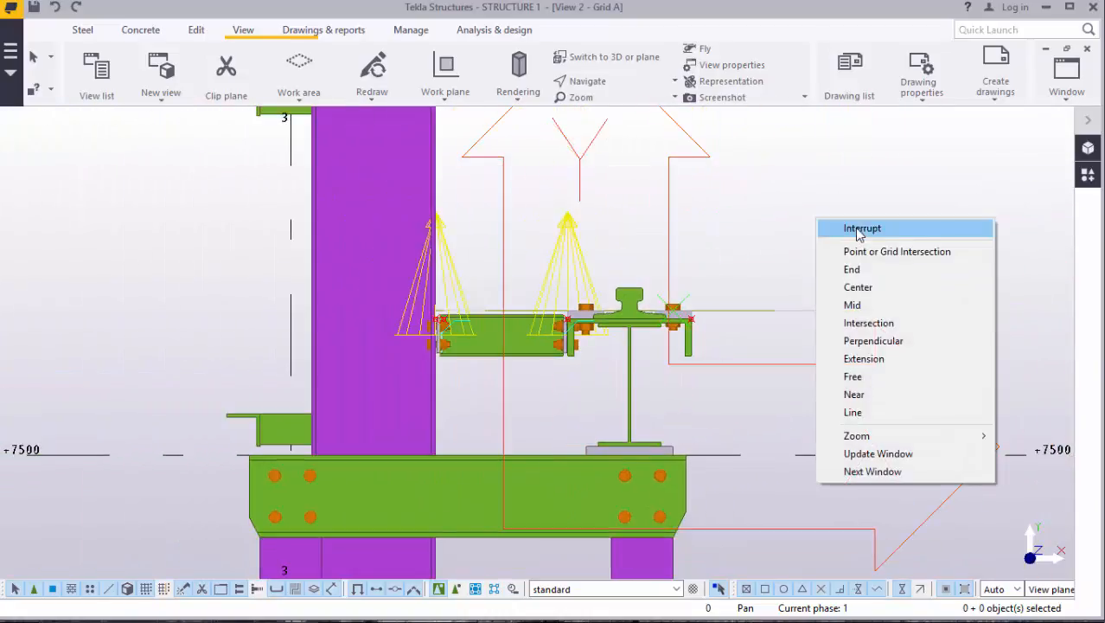
pyautogui.click(828, 229)
# Step: Model a rectangular stiffener plate, about 71 by 279 mm, between the girder's web, its flange tips and both flanges on the side away from the column
pyautogui.scroll(3, 669, 456)
pyautogui.scroll(3, 668, 456)
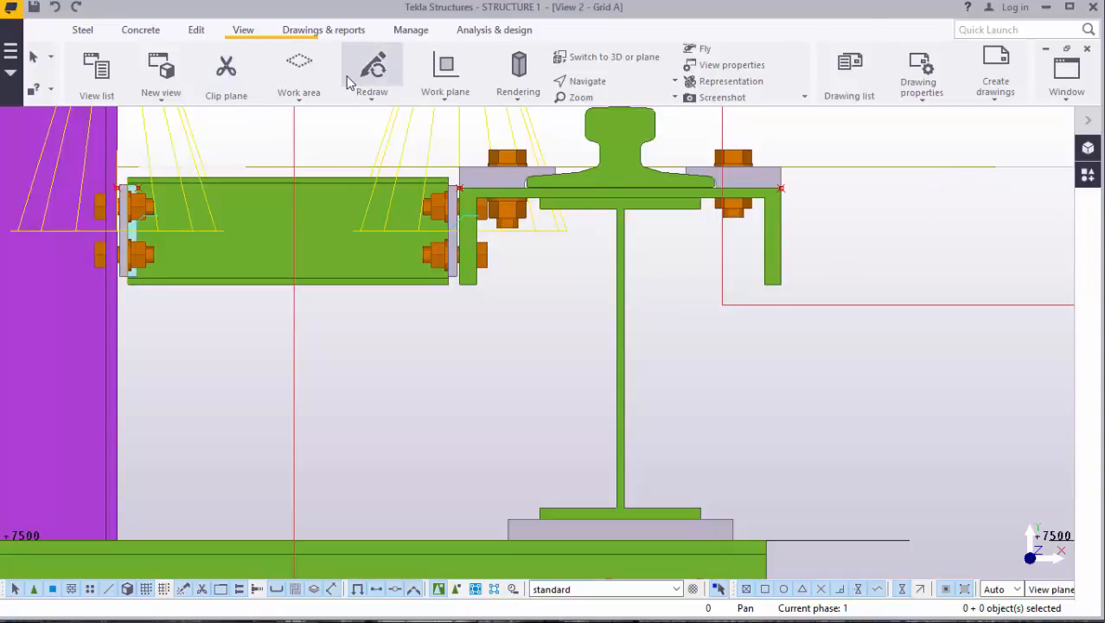
pyautogui.click(82, 29)
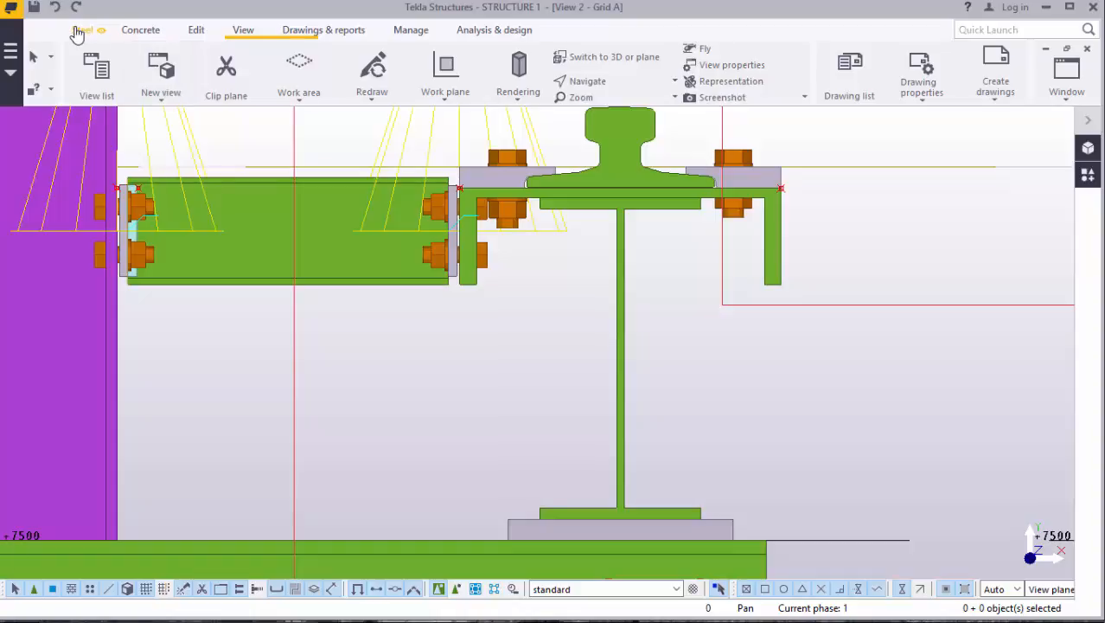
pyautogui.click(186, 87)
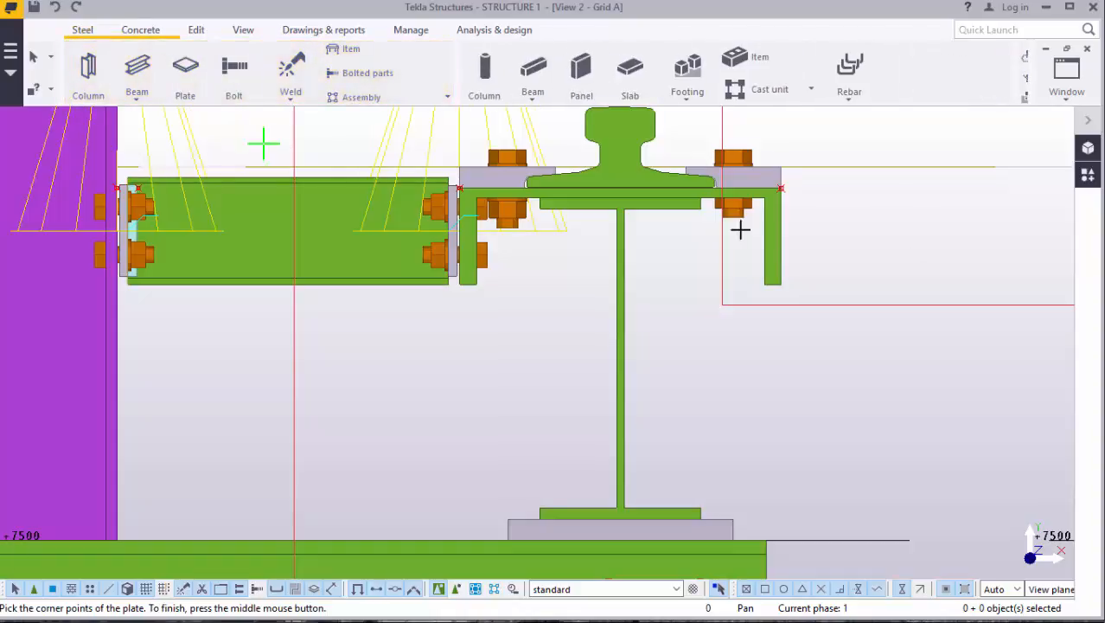
pyautogui.scroll(3, 624, 227)
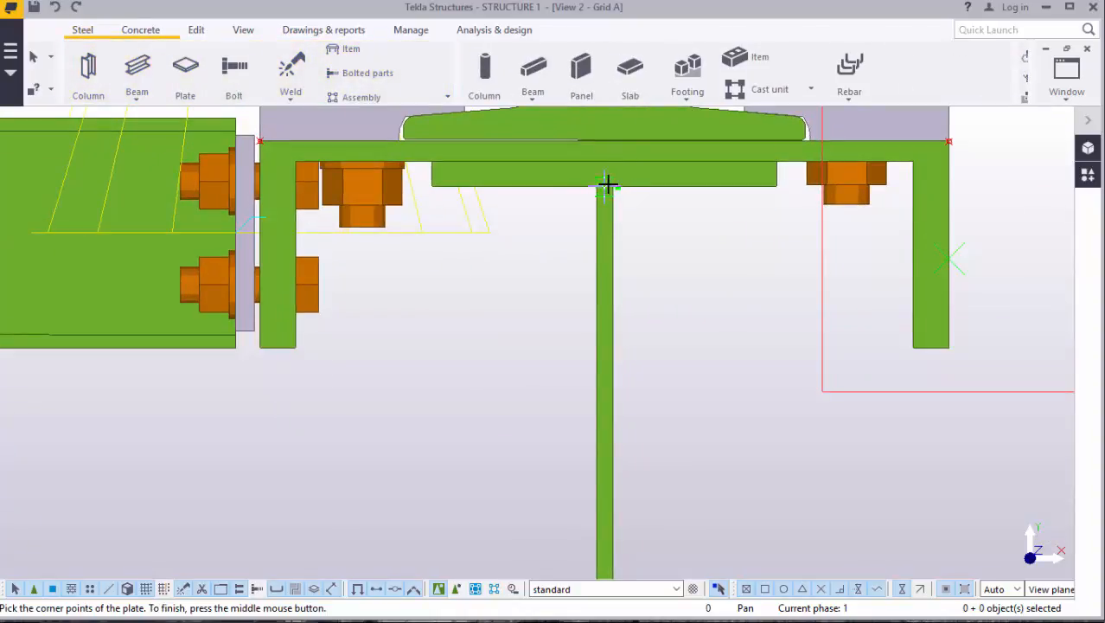
pyautogui.click(612, 185)
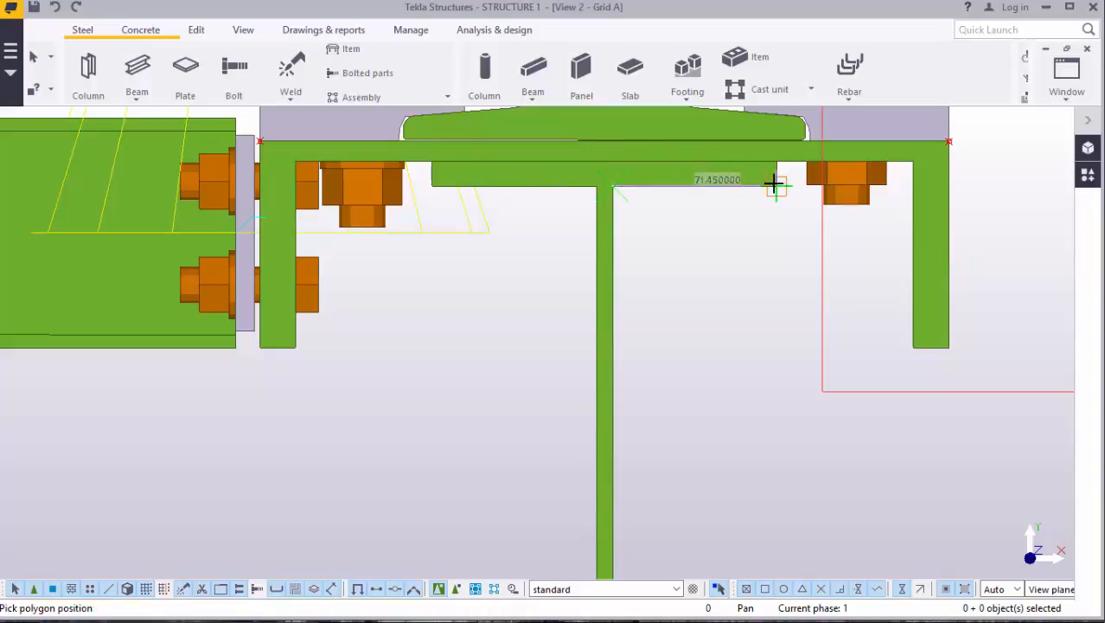
pyautogui.click(775, 185)
pyautogui.scroll(-4, 718, 259)
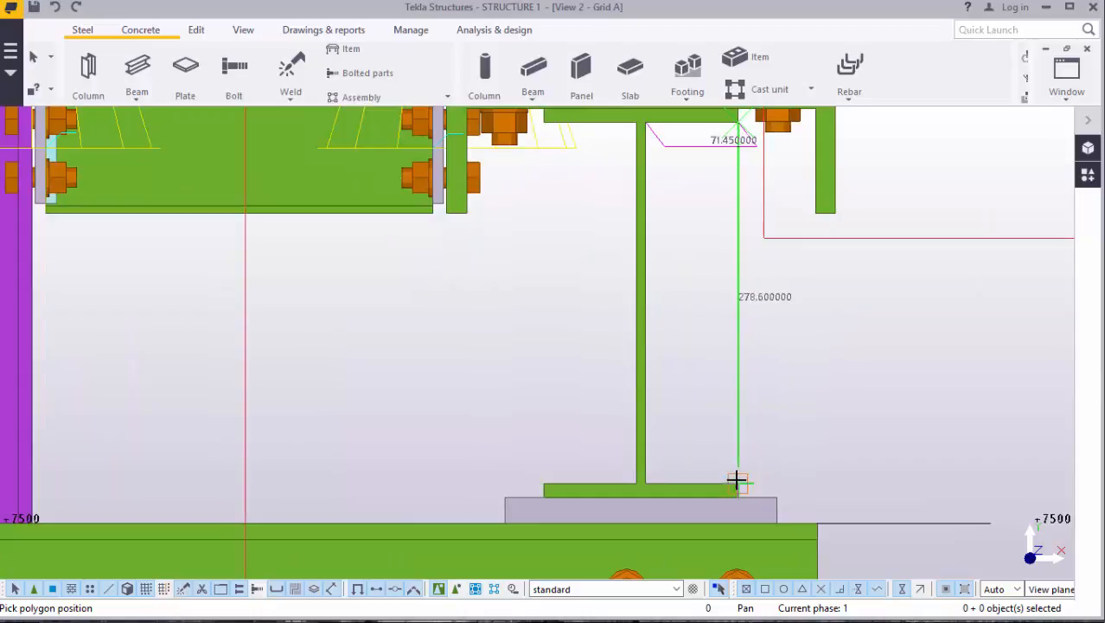
pyautogui.click(737, 482)
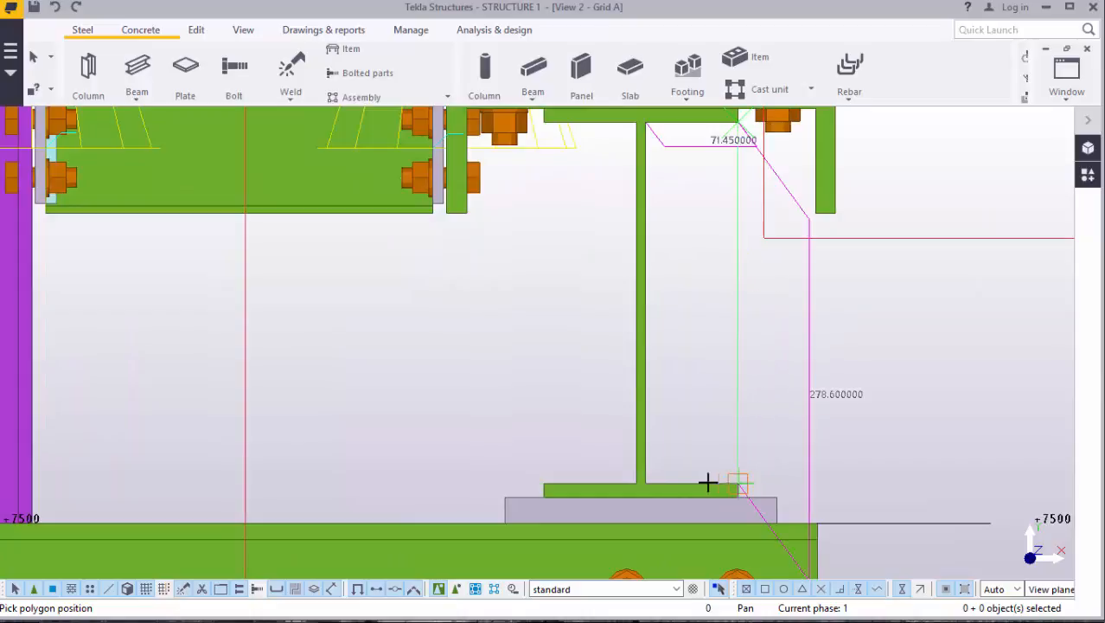
pyautogui.click(641, 482)
pyautogui.click(646, 125)
pyautogui.middleClick(650, 134)
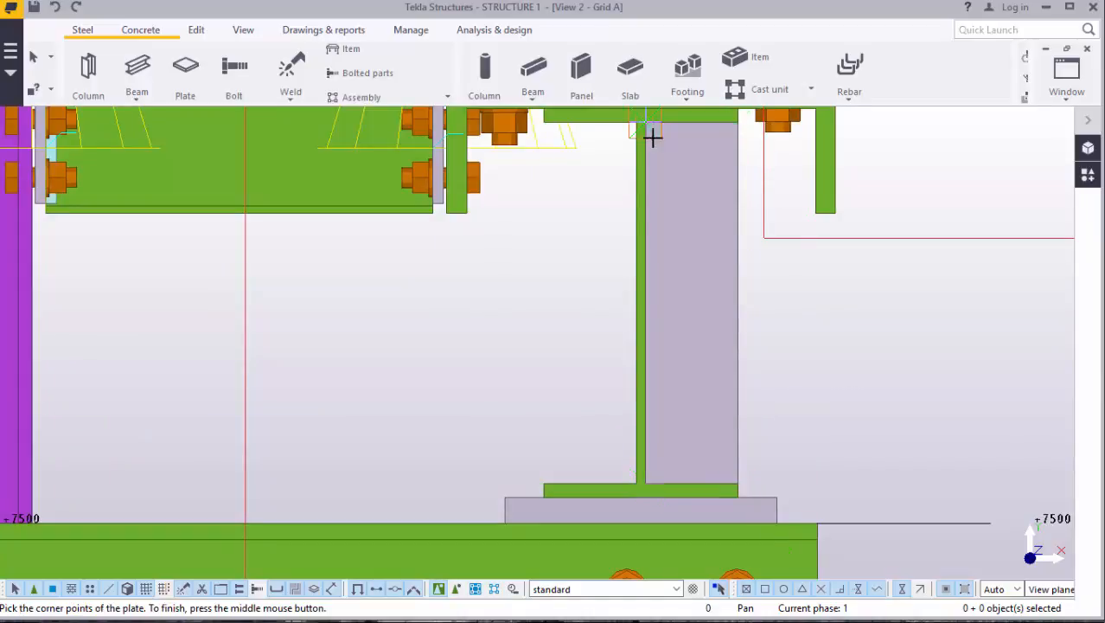
pyautogui.scroll(-2, 644, 302)
pyautogui.rightClick(697, 304)
pyautogui.click(697, 305)
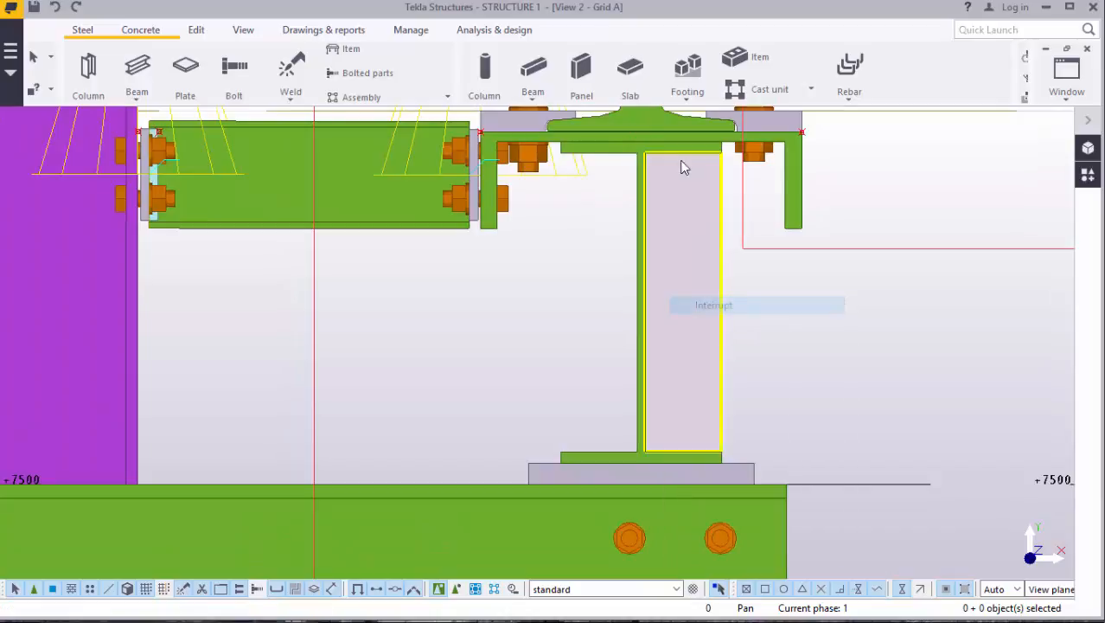
# Step: Try to copy the stiffener plate 80 mm across to the column side of the girder web
pyautogui.scroll(3, 679, 156)
pyautogui.click(686, 205)
pyautogui.rightClick(965, 155)
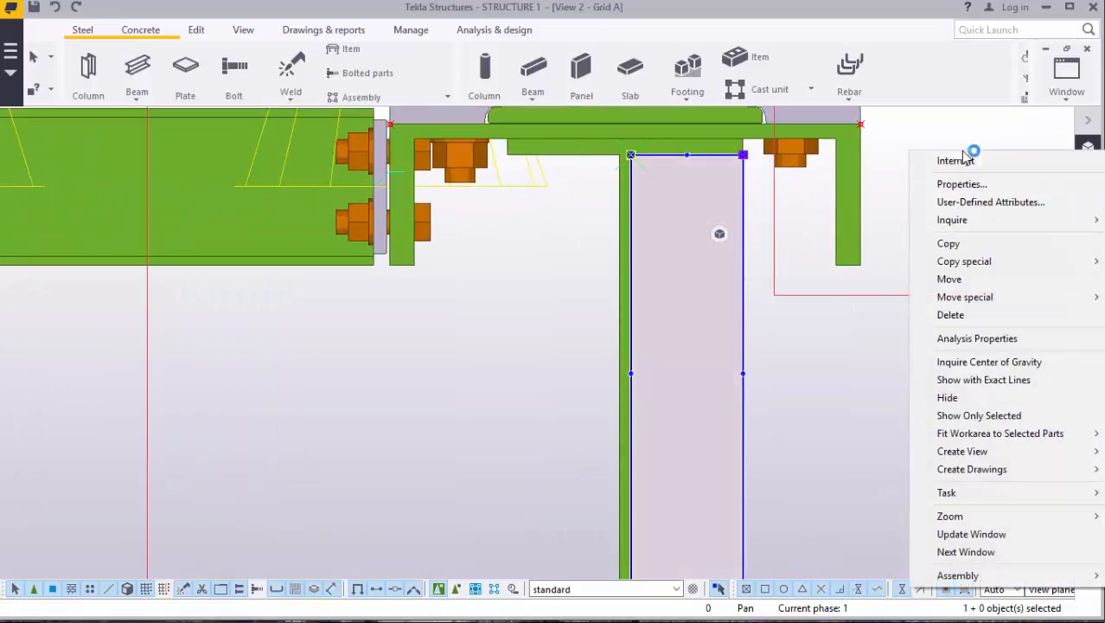
pyautogui.click(988, 243)
pyautogui.scroll(2, 742, 160)
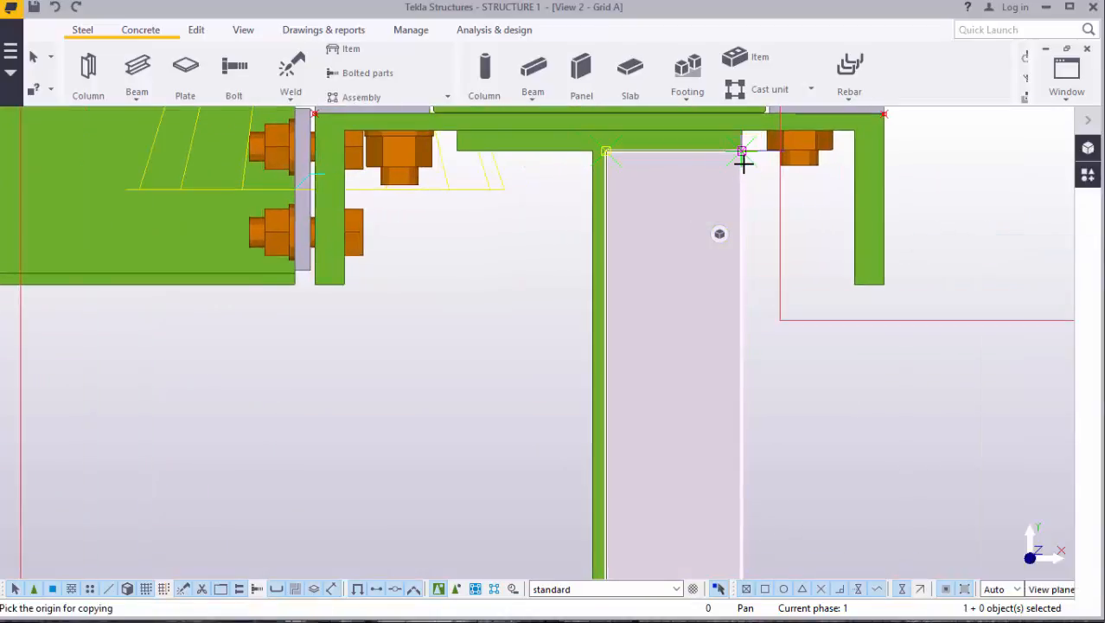
pyautogui.click(741, 148)
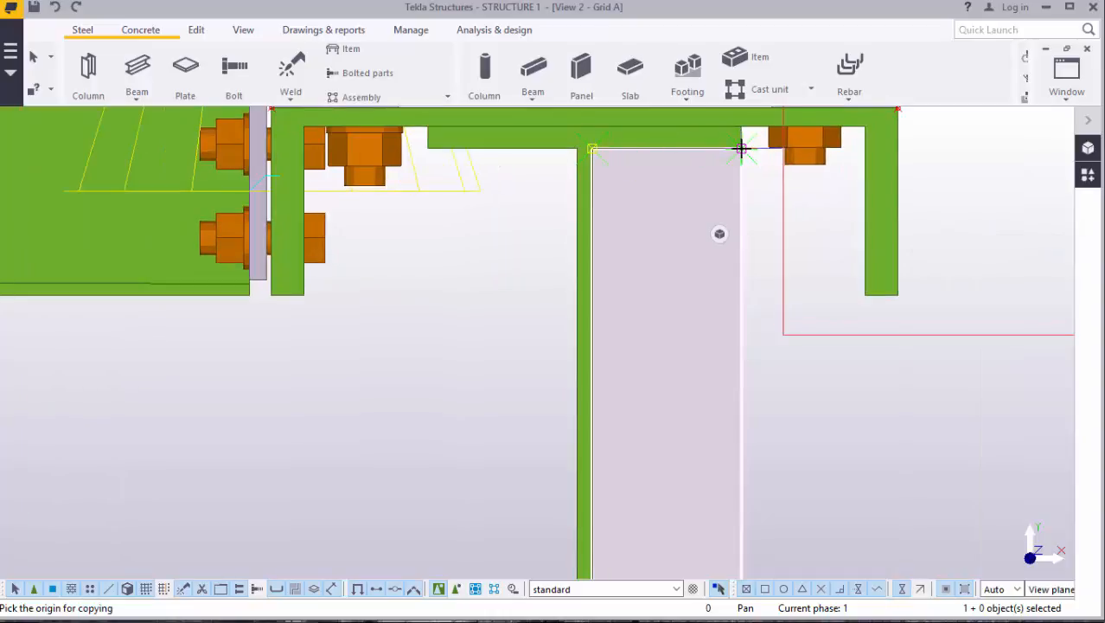
pyautogui.click(741, 150)
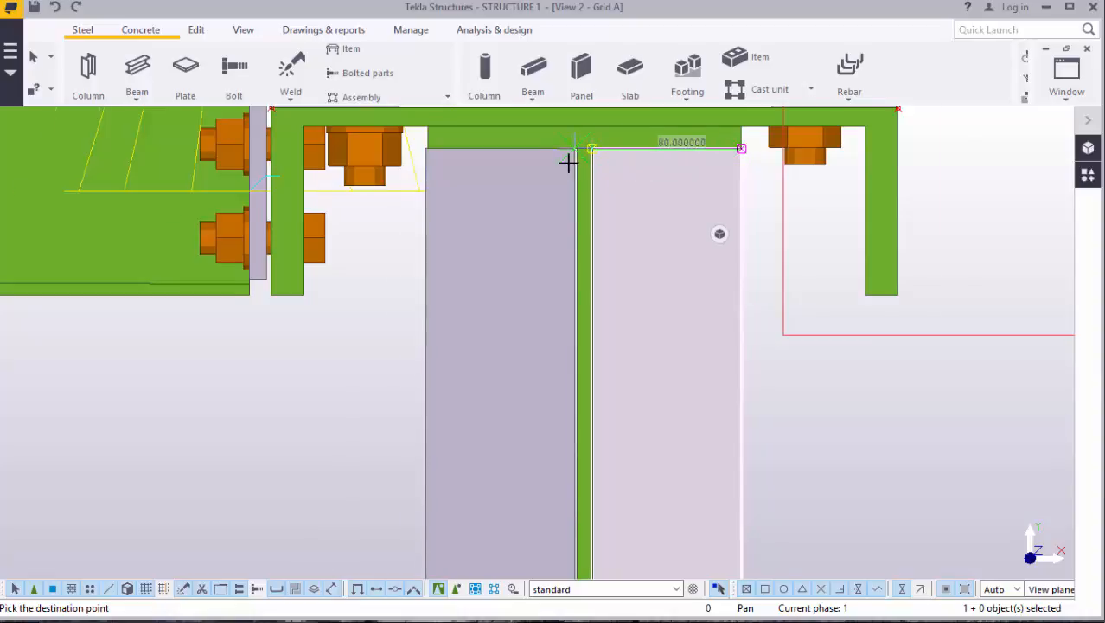
pyautogui.scroll(1, 568, 163)
pyautogui.rightClick(849, 268)
pyautogui.click(890, 279)
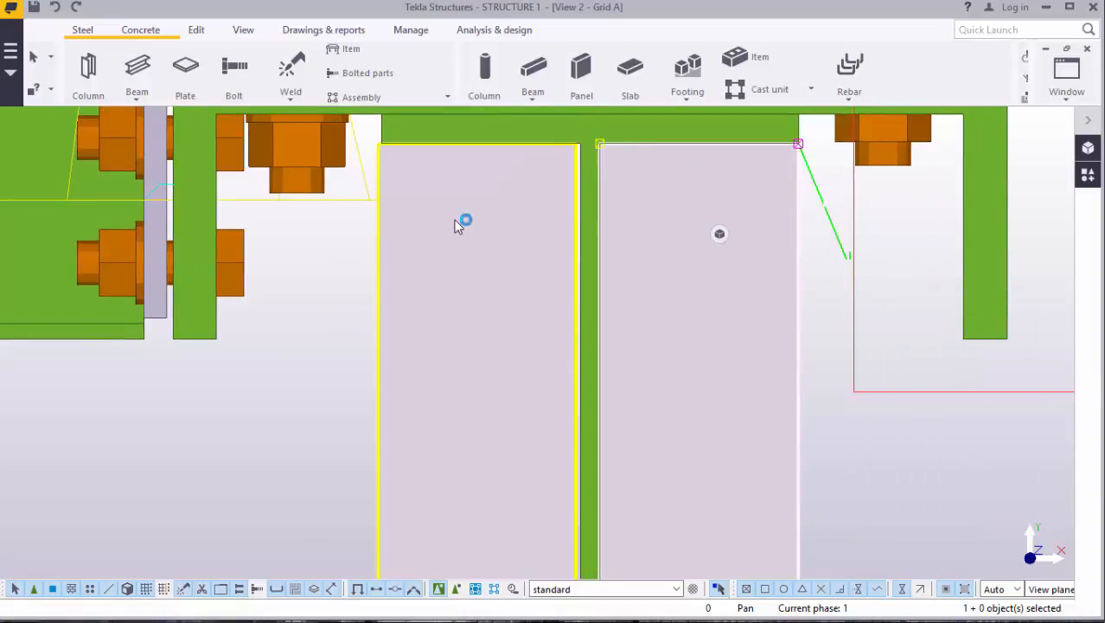
# Step: Delete the misplaced stiffener copy on the column side of the web
pyautogui.click(458, 221)
pyautogui.rightClick(709, 289)
pyautogui.click(775, 351)
# Step: Copy the stiffener plate from its outer upper corner to the web's column-side face under the upper flange, about 93 mm away
pyautogui.click(757, 218)
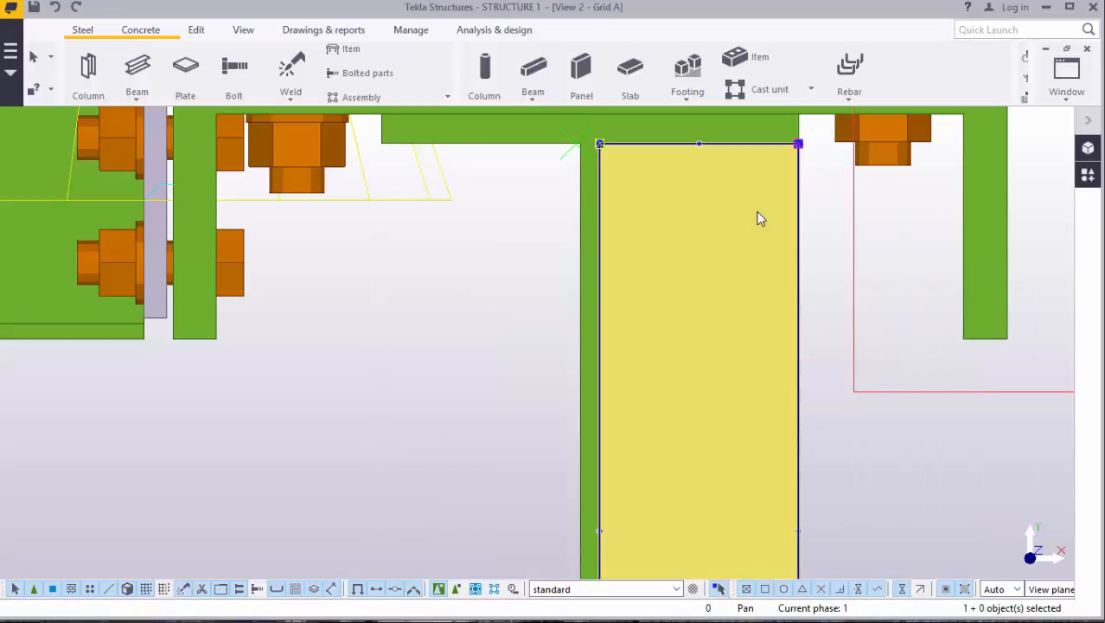
pyautogui.rightClick(818, 183)
pyautogui.click(873, 274)
pyautogui.scroll(1, 675, 147)
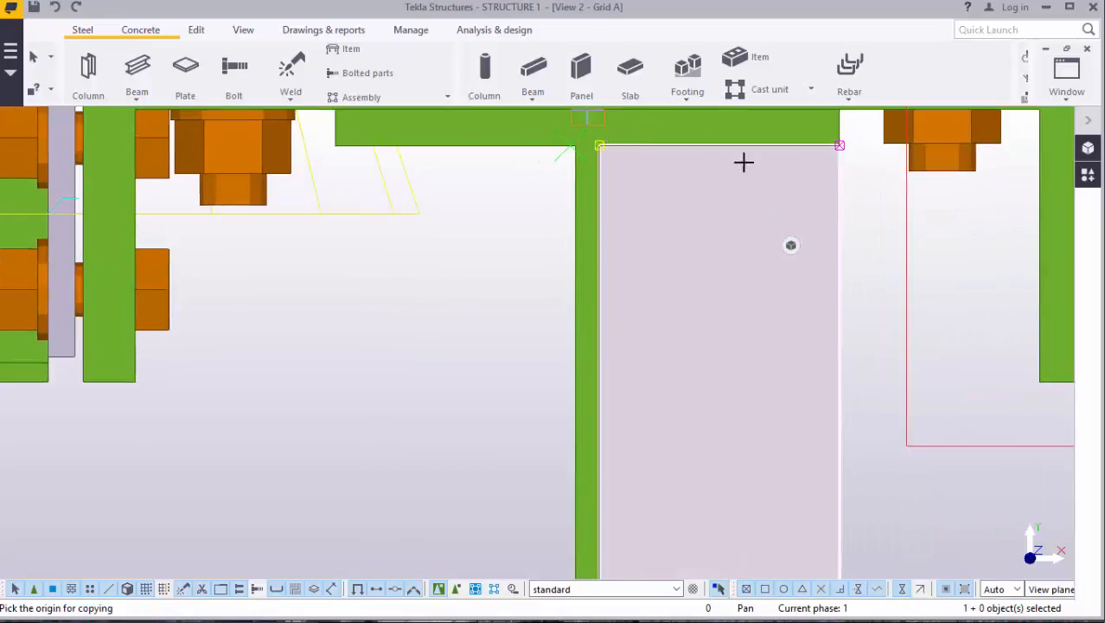
pyautogui.click(839, 146)
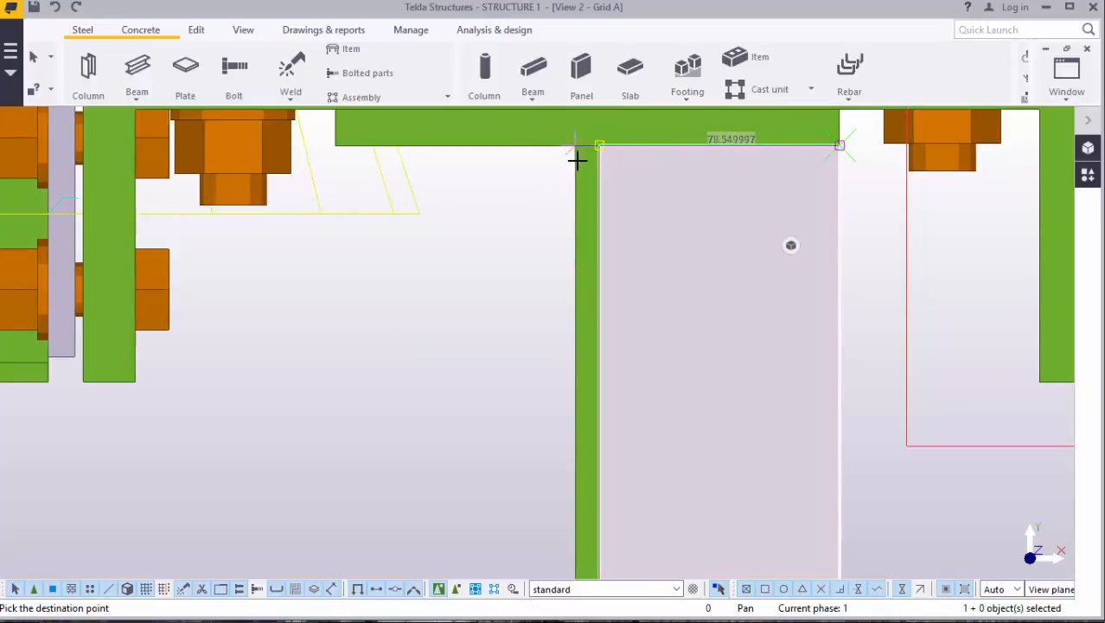
pyautogui.click(575, 146)
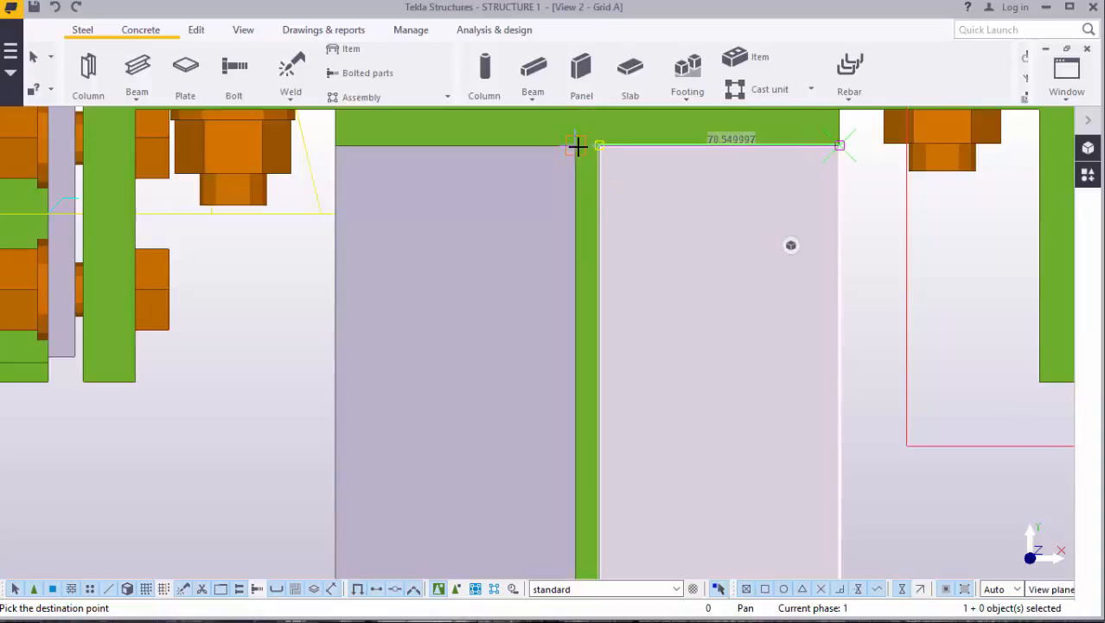
pyautogui.scroll(-4, 627, 237)
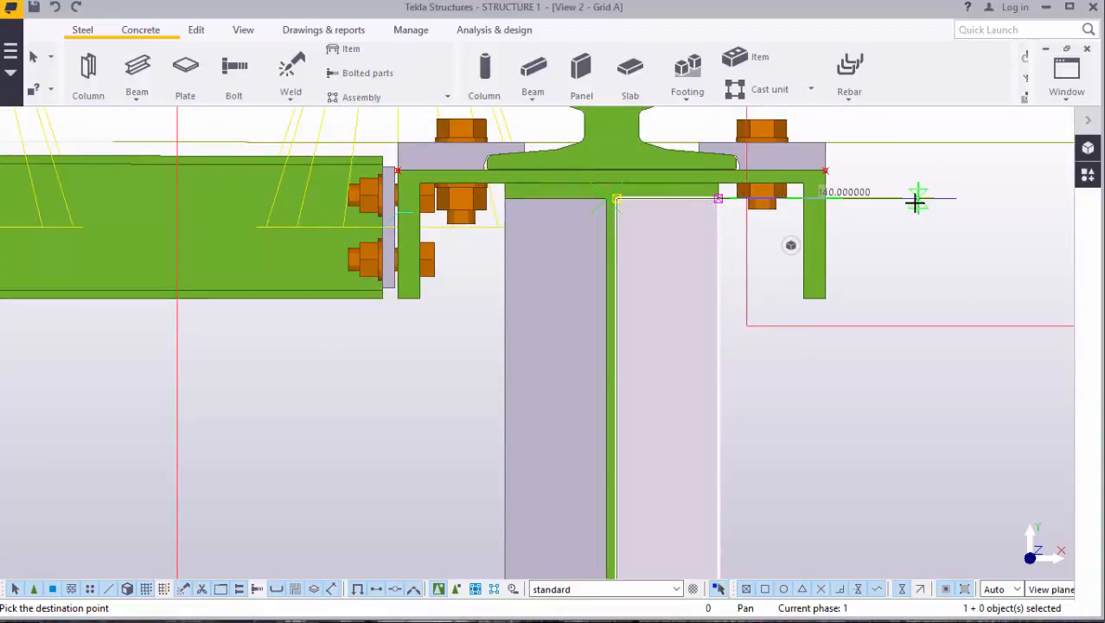
pyautogui.rightClick(918, 194)
pyautogui.click(962, 214)
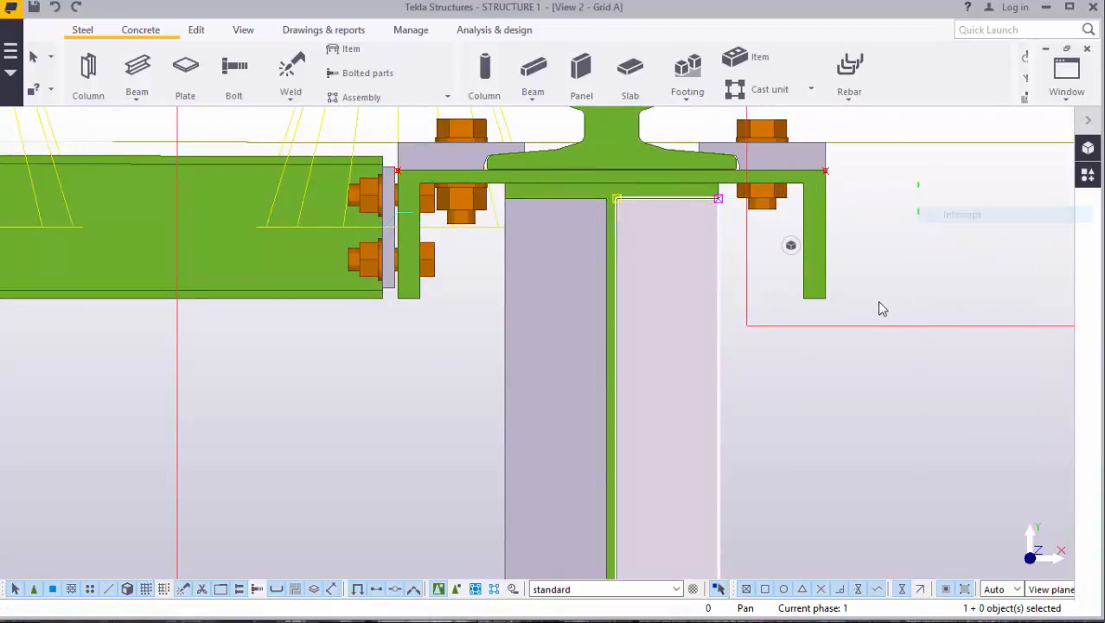
# Step: Switch to the 3D view and examine the thickness of both stiffener plates at the end of the crane girder
pyautogui.scroll(-5, 463, 354)
pyautogui.scroll(-4, 463, 354)
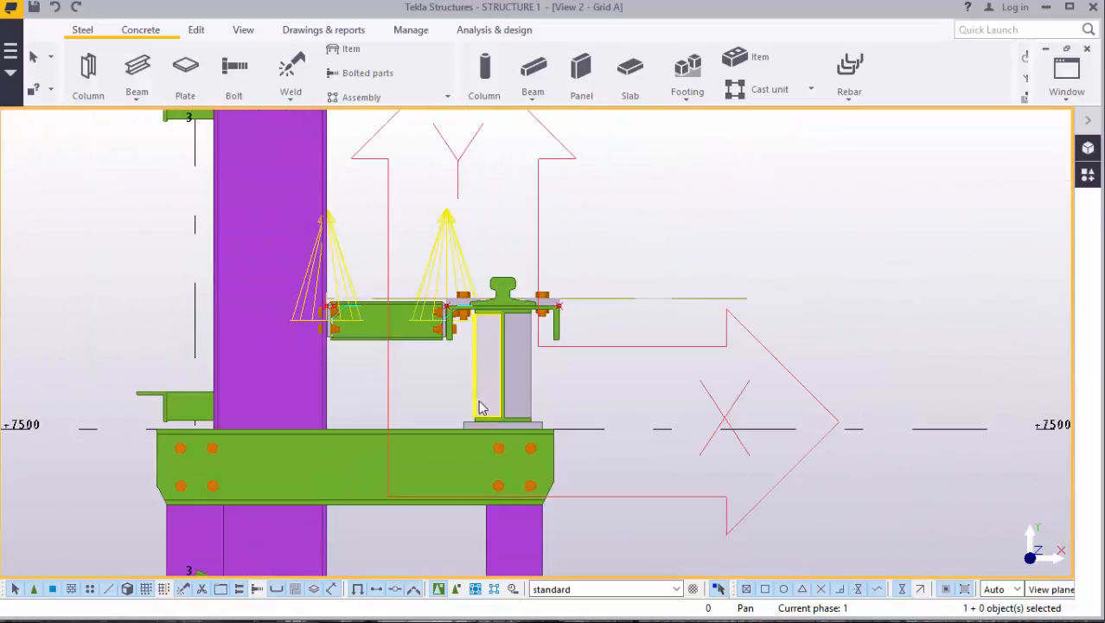
pyautogui.click(1067, 95)
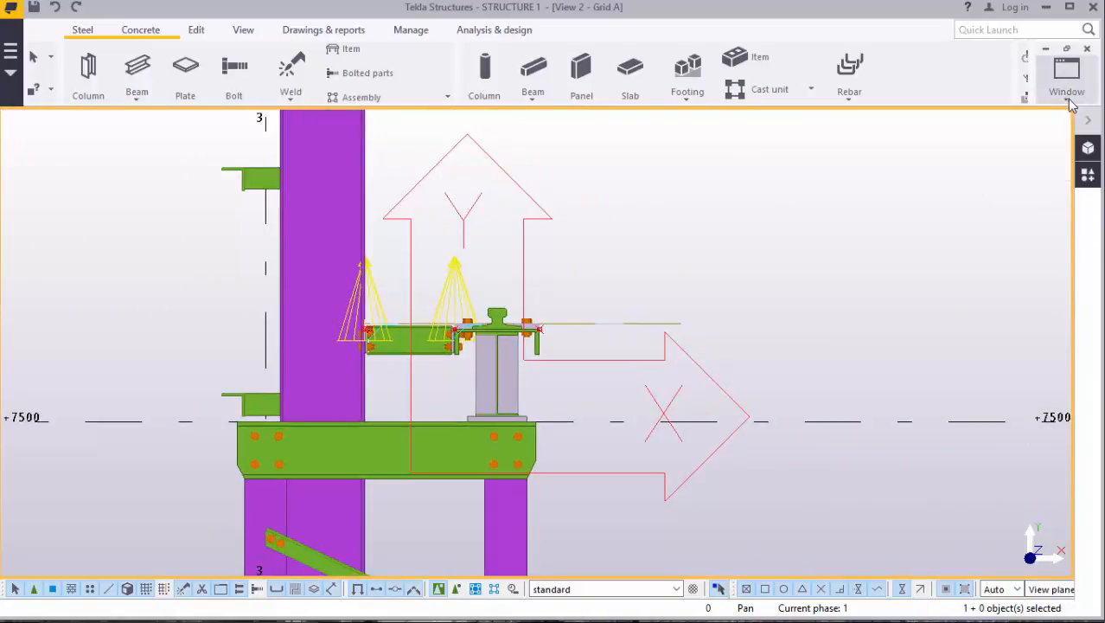
pyautogui.click(1021, 240)
pyautogui.scroll(-6, 627, 360)
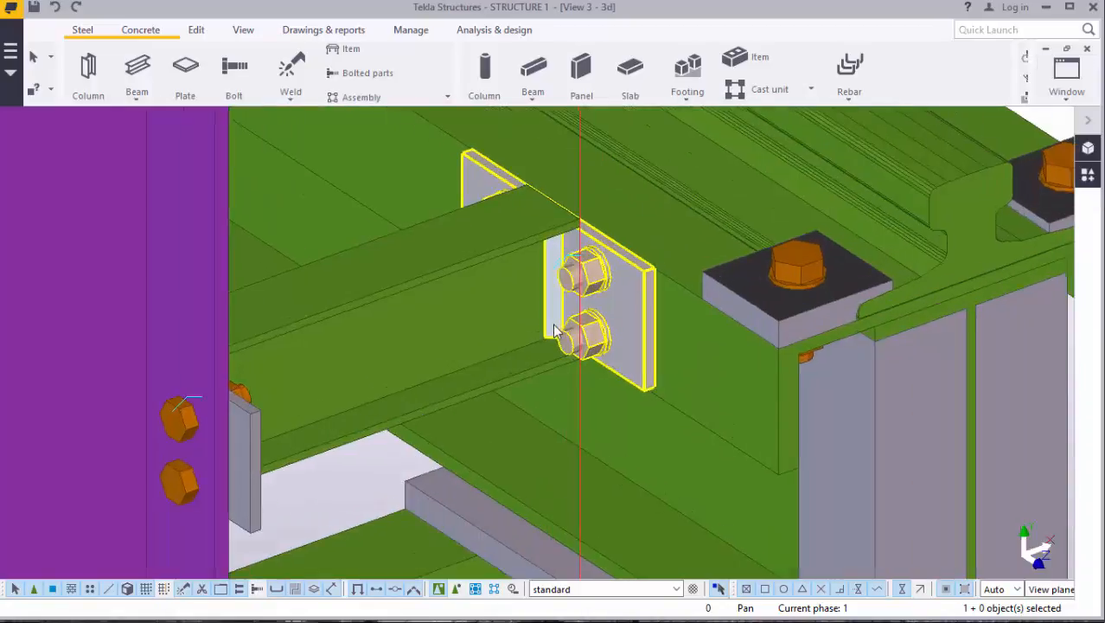
pyautogui.scroll(6, 627, 359)
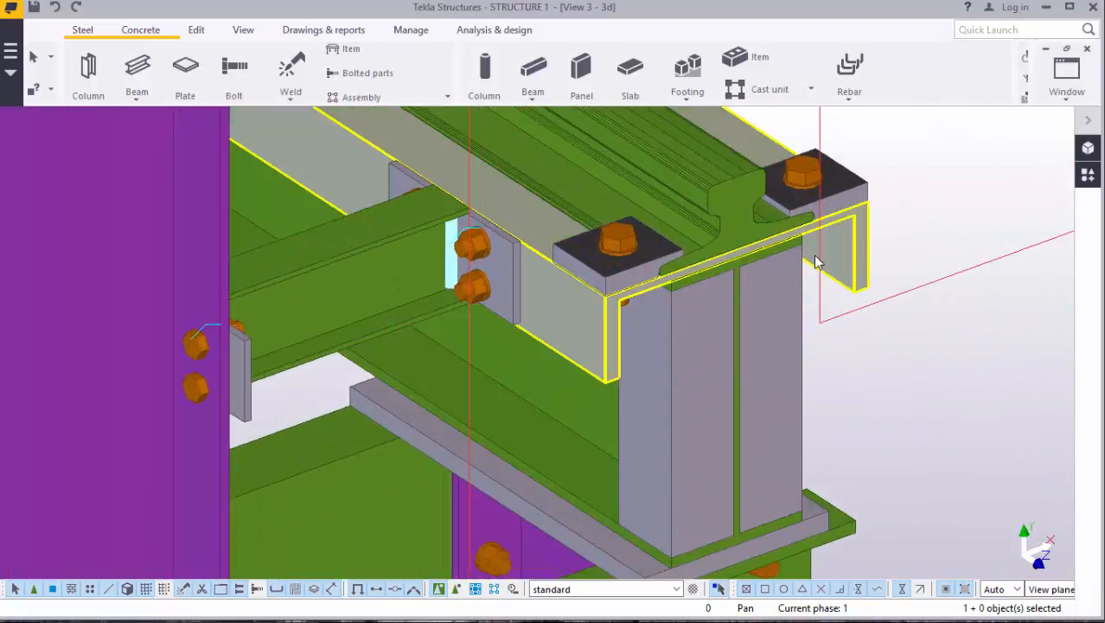
pyautogui.scroll(4, 683, 441)
pyautogui.scroll(-3, 649, 306)
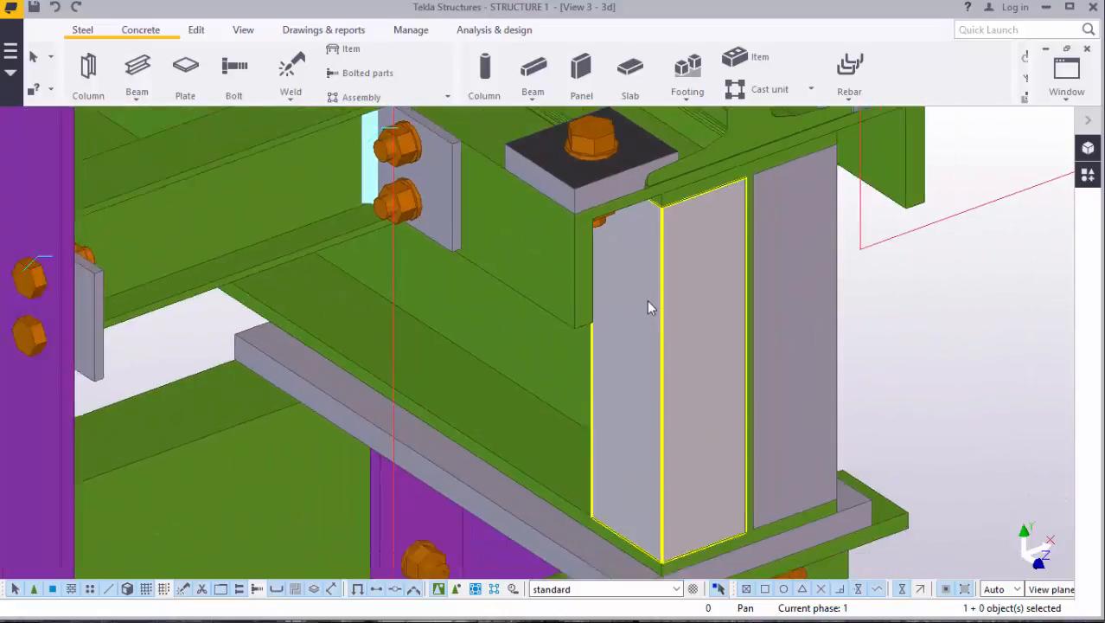
pyautogui.scroll(3, 646, 498)
pyautogui.scroll(-1, 584, 444)
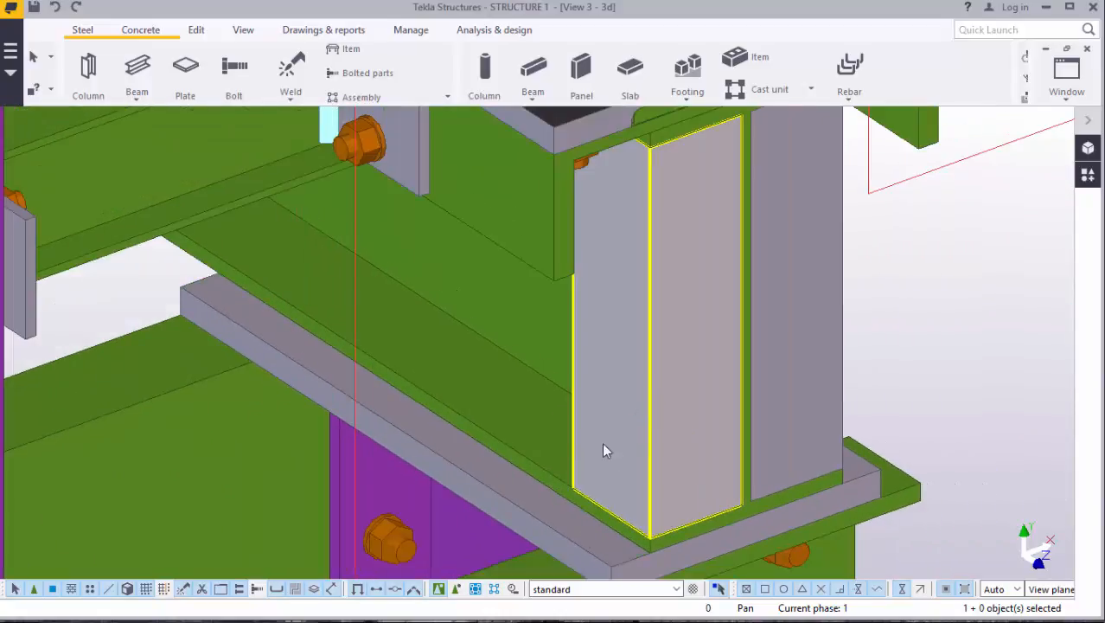
pyautogui.scroll(-2, 664, 480)
# Step: Set the profile of the stiffener plates on both sides of the girder web to PLT12
pyautogui.doubleClick(655, 386)
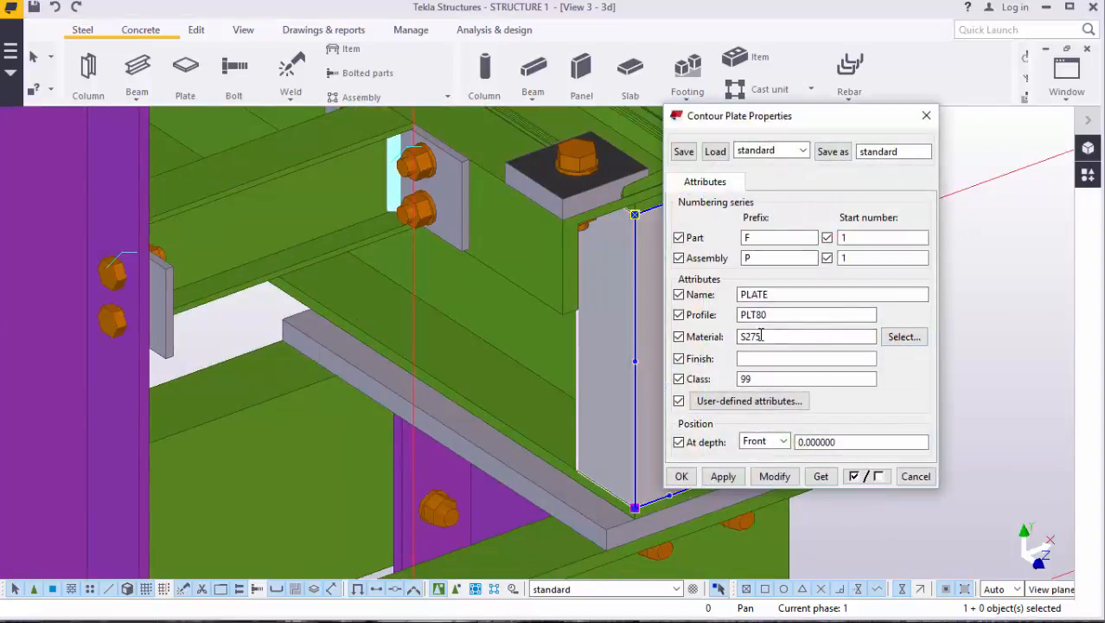
pyautogui.click(781, 315)
pyautogui.click(775, 476)
pyautogui.click(682, 478)
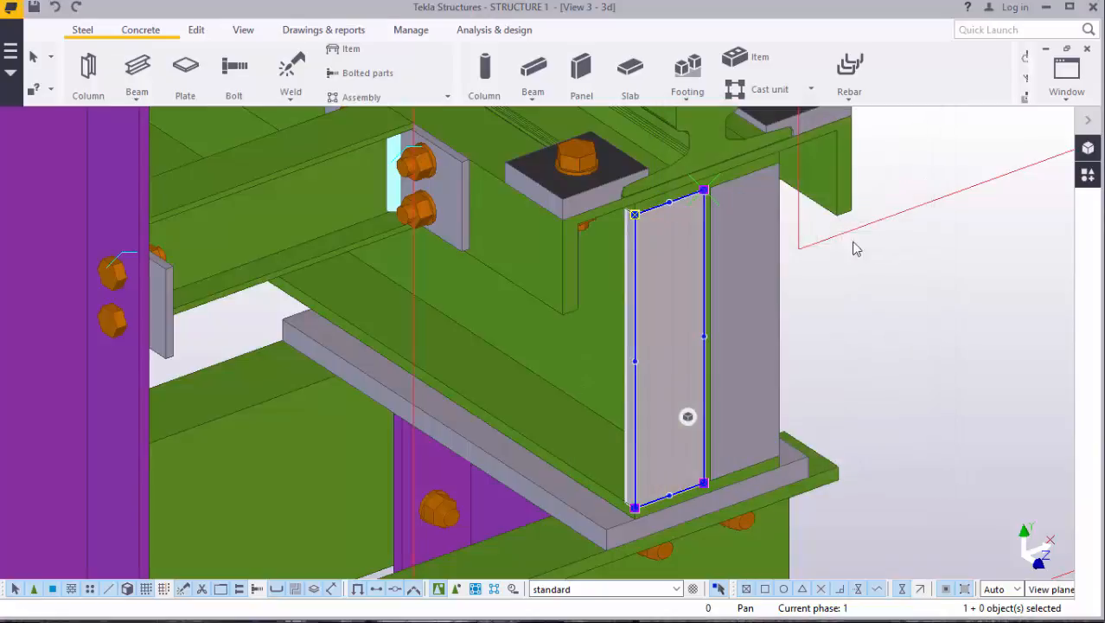
pyautogui.scroll(1, 737, 233)
pyautogui.click(764, 232)
pyautogui.doubleClick(764, 231)
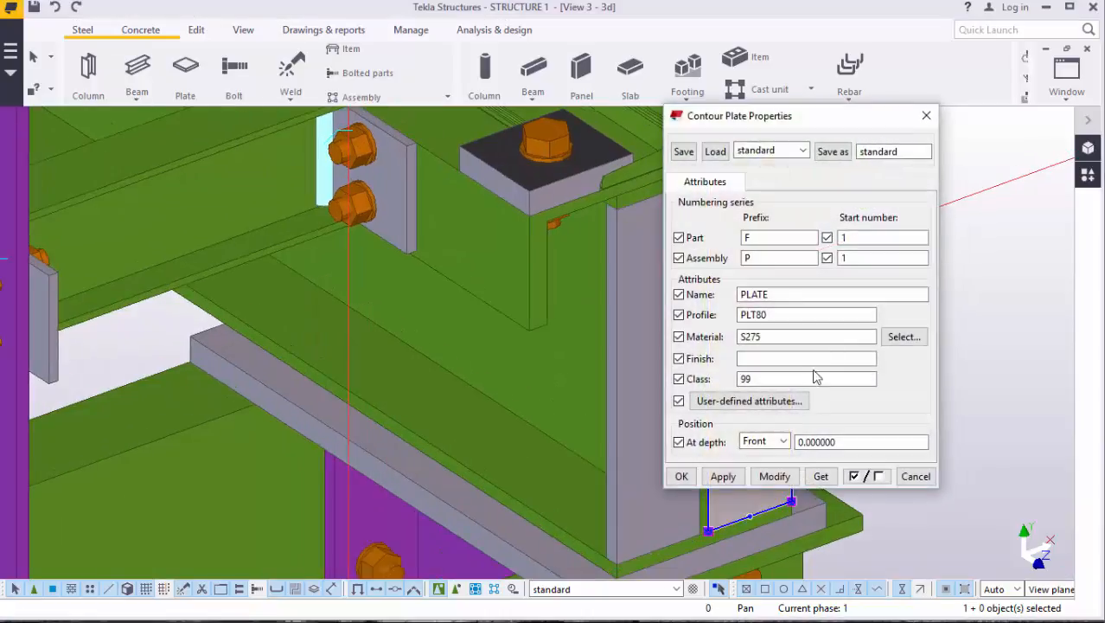
pyautogui.click(782, 314)
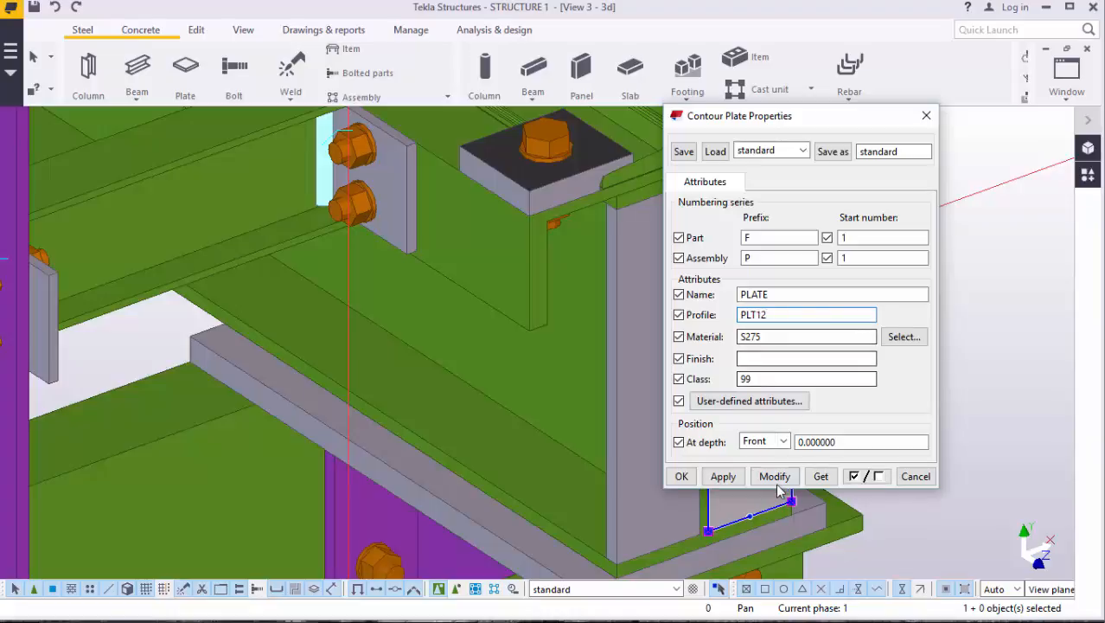
pyautogui.click(680, 476)
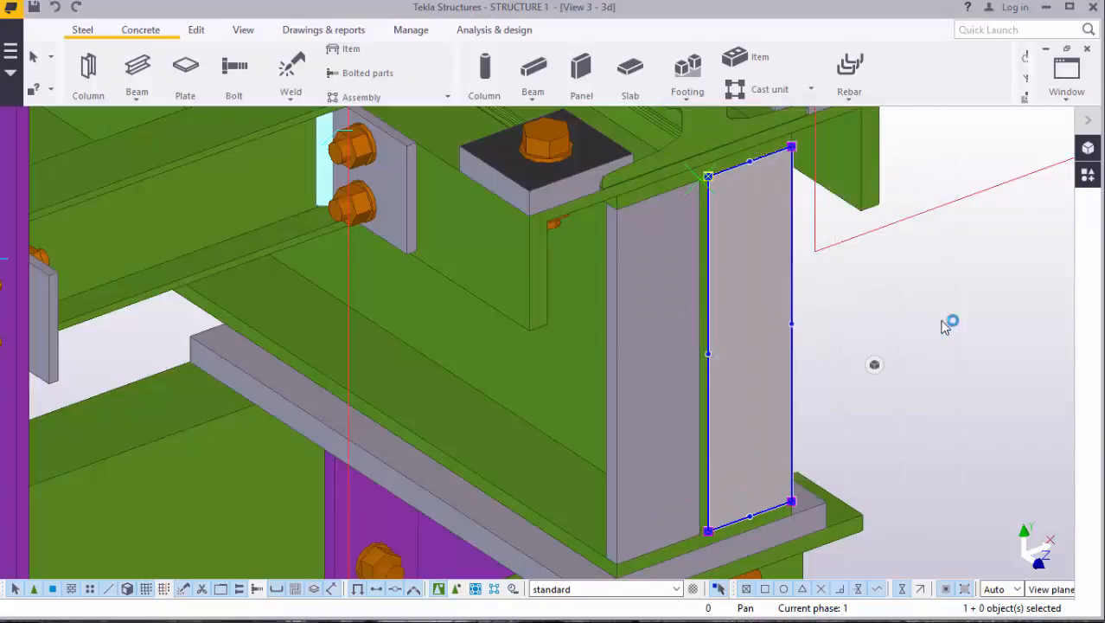
pyautogui.click(939, 334)
# Step: Try to copy both stiffener plates linearly with dX 2000, dZ 2000 and 6 copies, expanding the work area to include them
pyautogui.click(766, 383)
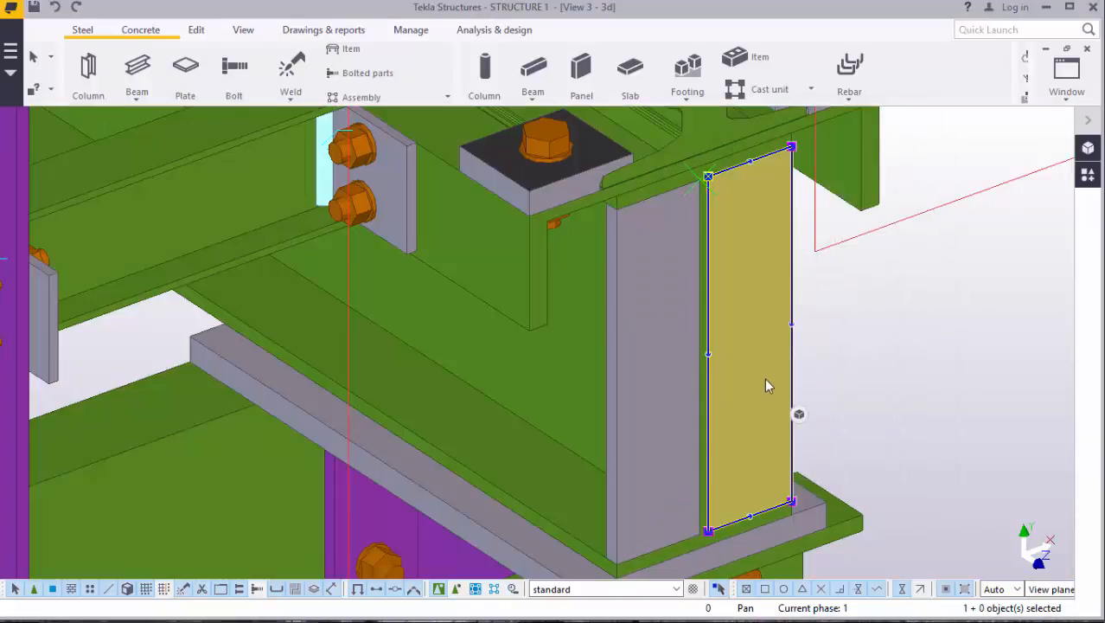
pyautogui.keyDown('ctrl'); pyautogui.click(644, 385); pyautogui.keyUp('ctrl')
pyautogui.keyDown('ctrl'); pyautogui.moveTo(676, 410); pyautogui.dragTo(924, 361, button='middle'); pyautogui.keyUp('ctrl')
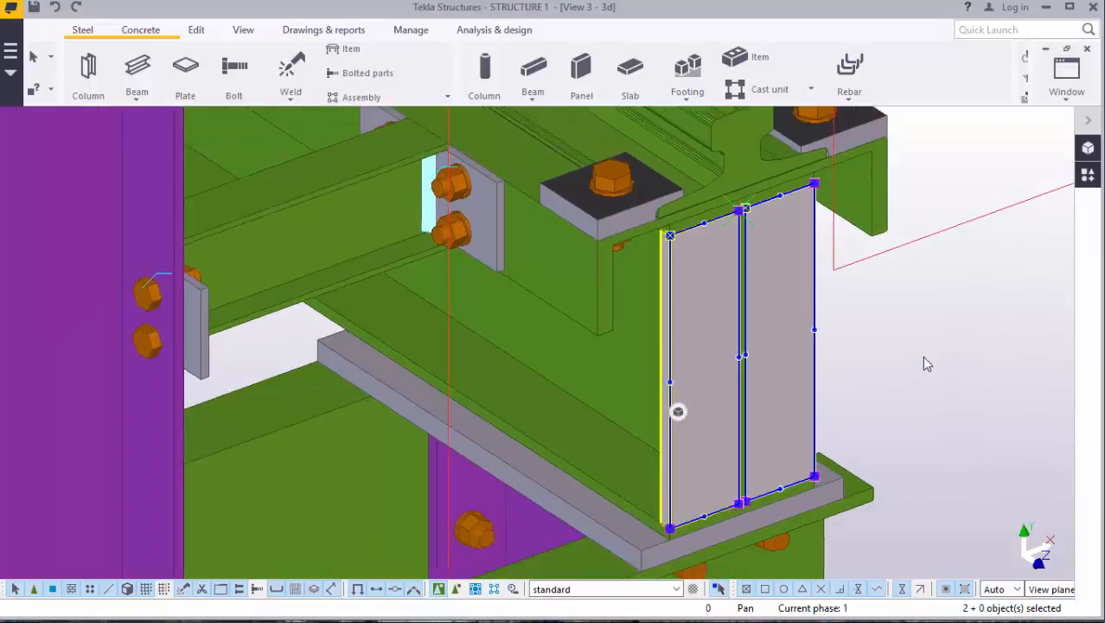
pyautogui.scroll(-5, 579, 301)
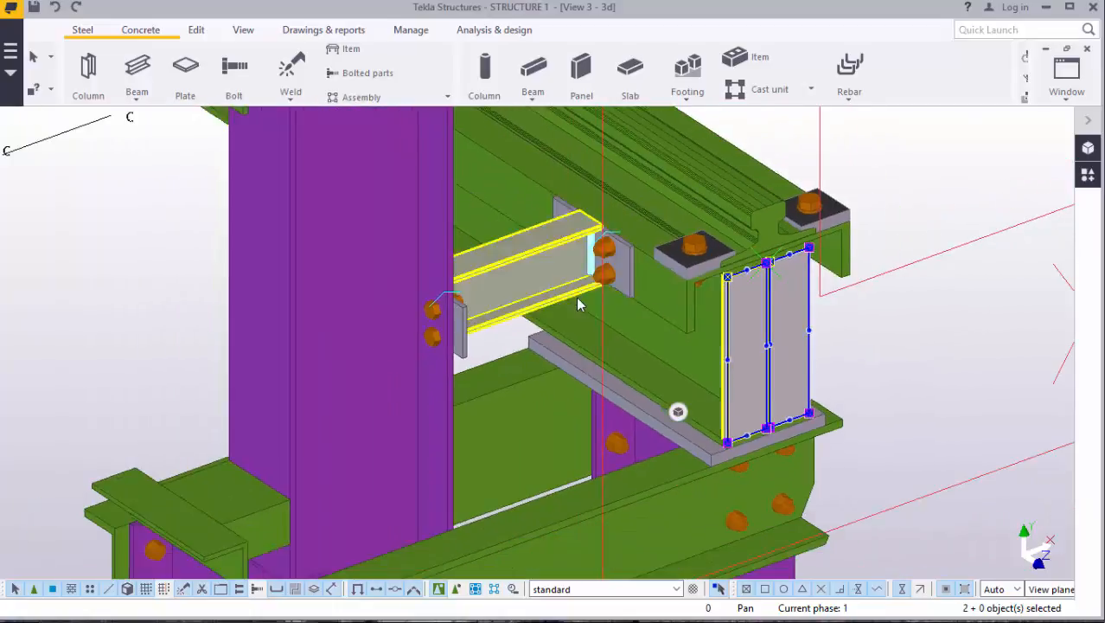
pyautogui.scroll(-1, 583, 301)
pyautogui.rightClick(783, 185)
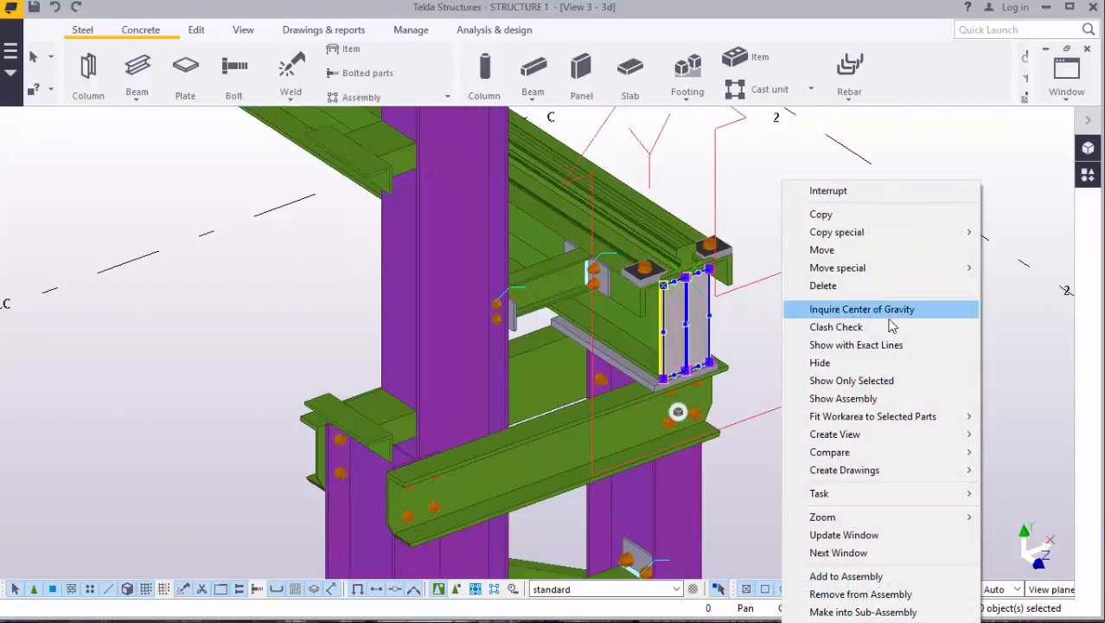
pyautogui.moveTo(864, 238)
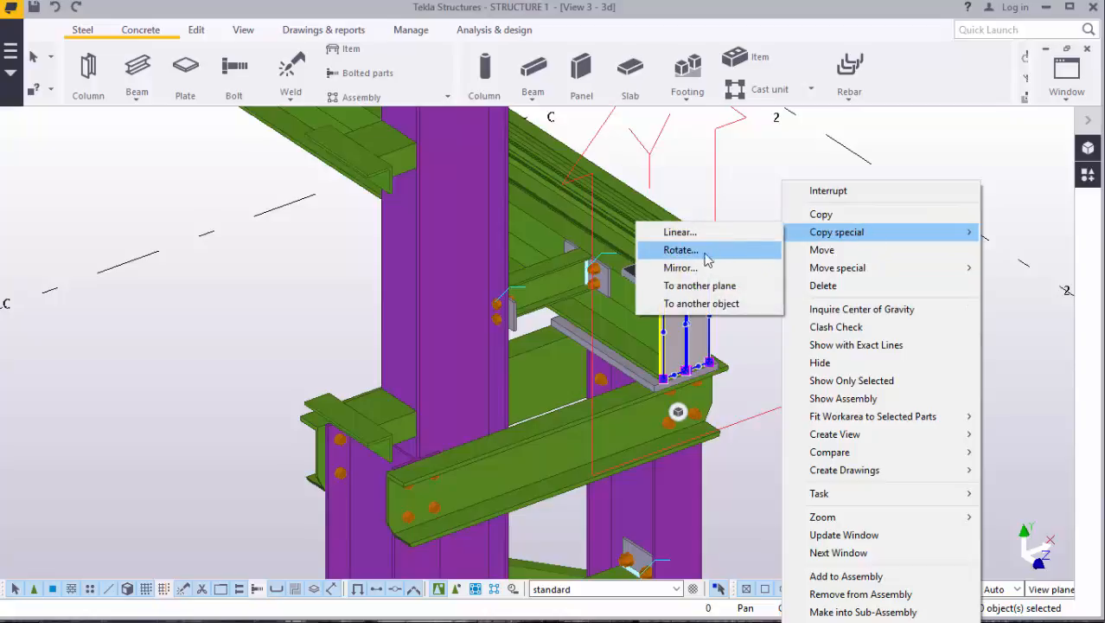
pyautogui.click(683, 232)
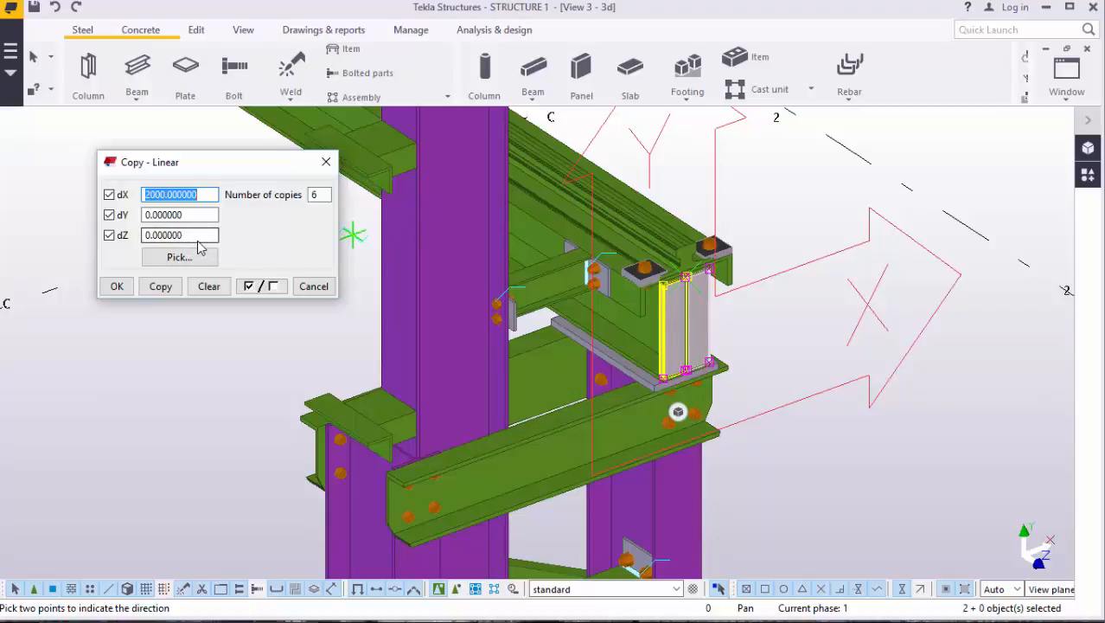
pyautogui.moveTo(188, 235); pyautogui.dragTo(141, 234)
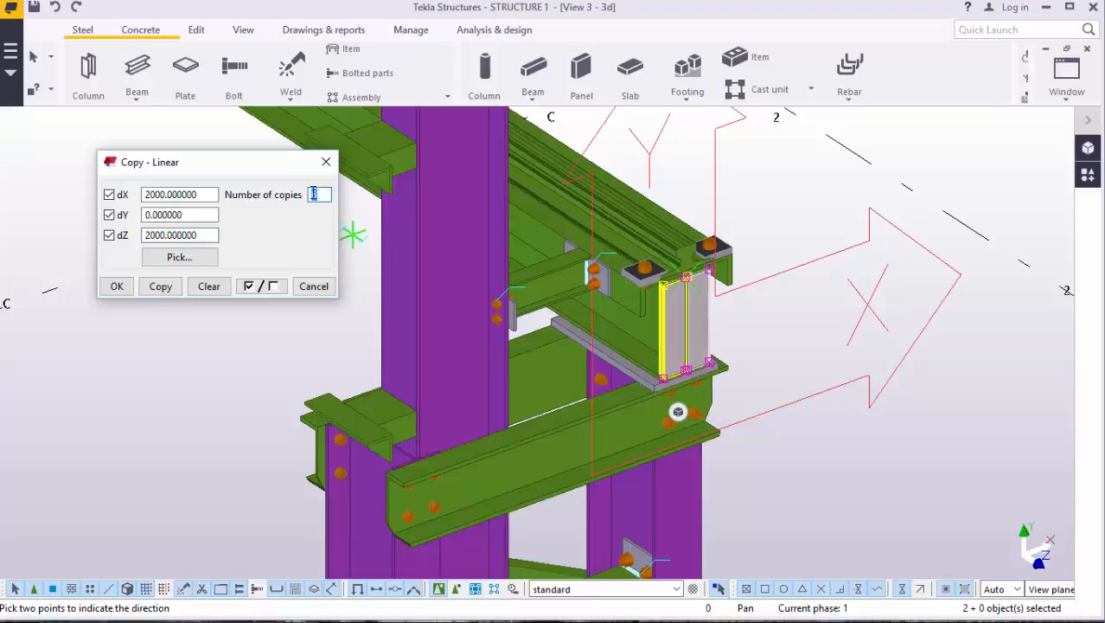
pyautogui.click(167, 288)
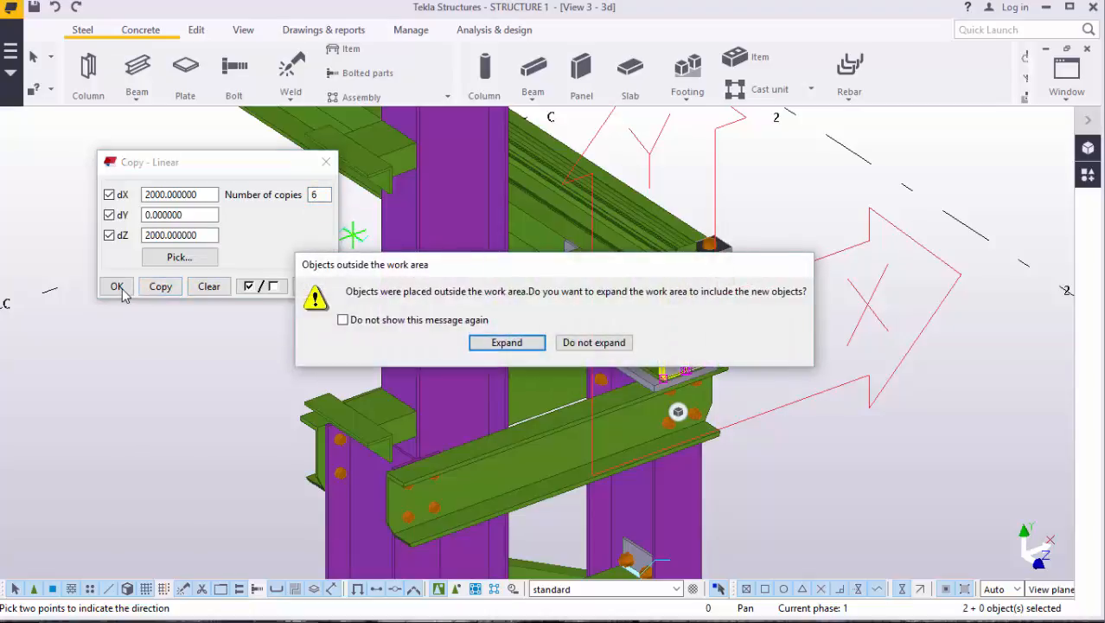
pyautogui.click(506, 342)
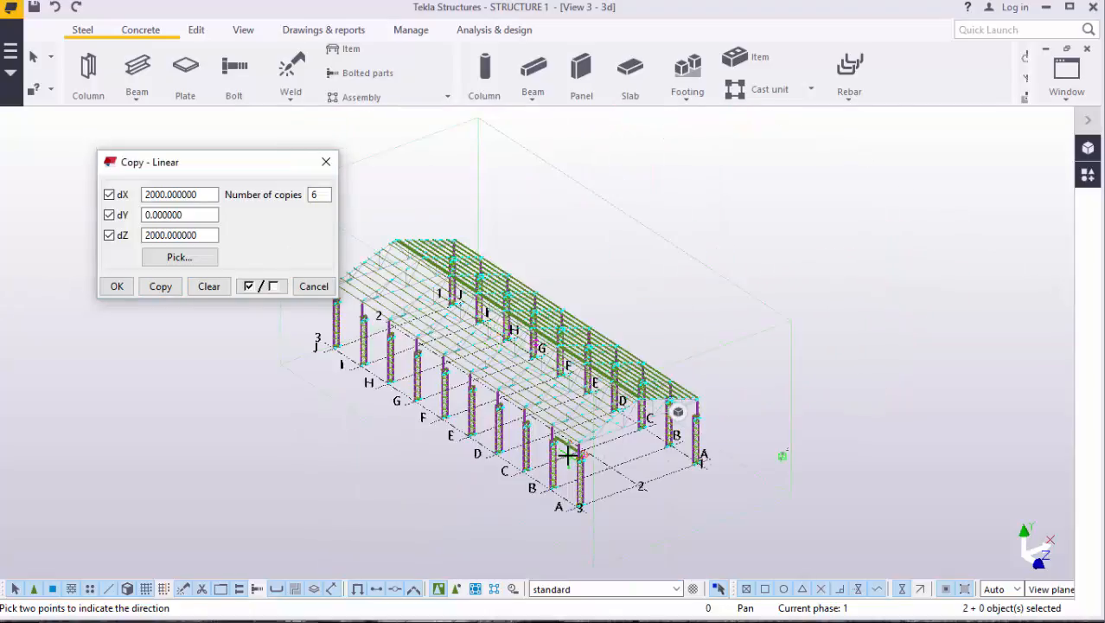
pyautogui.scroll(6, 567, 456)
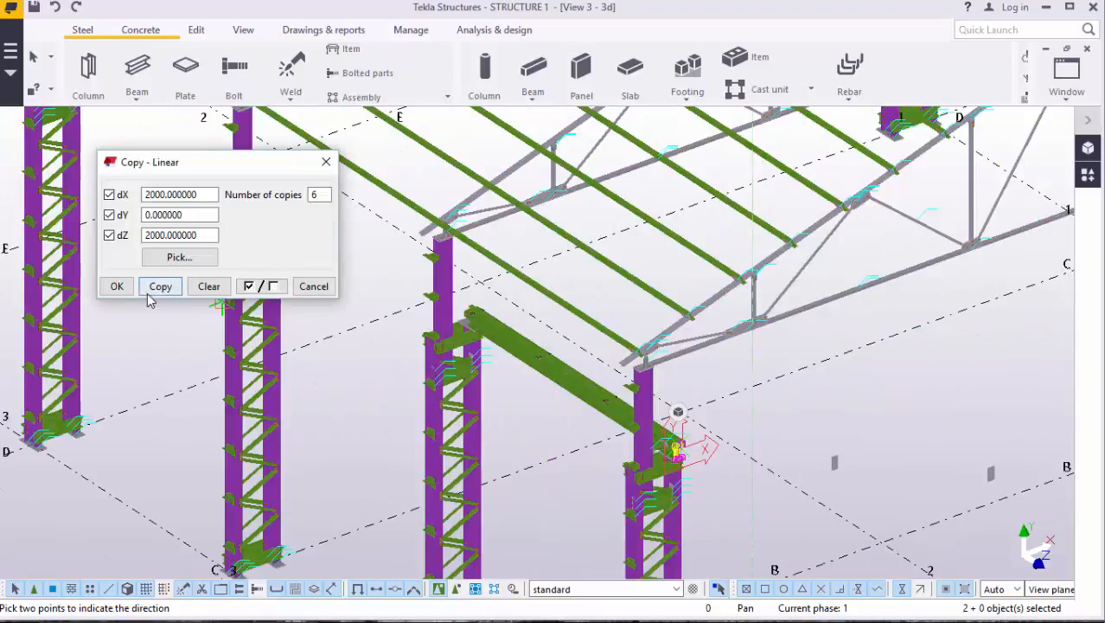
pyautogui.click(117, 286)
# Step: Check where the stiffener copies lie relative to the crane girder and undo the linear copy
pyautogui.scroll(2, 662, 432)
pyautogui.scroll(8, 636, 430)
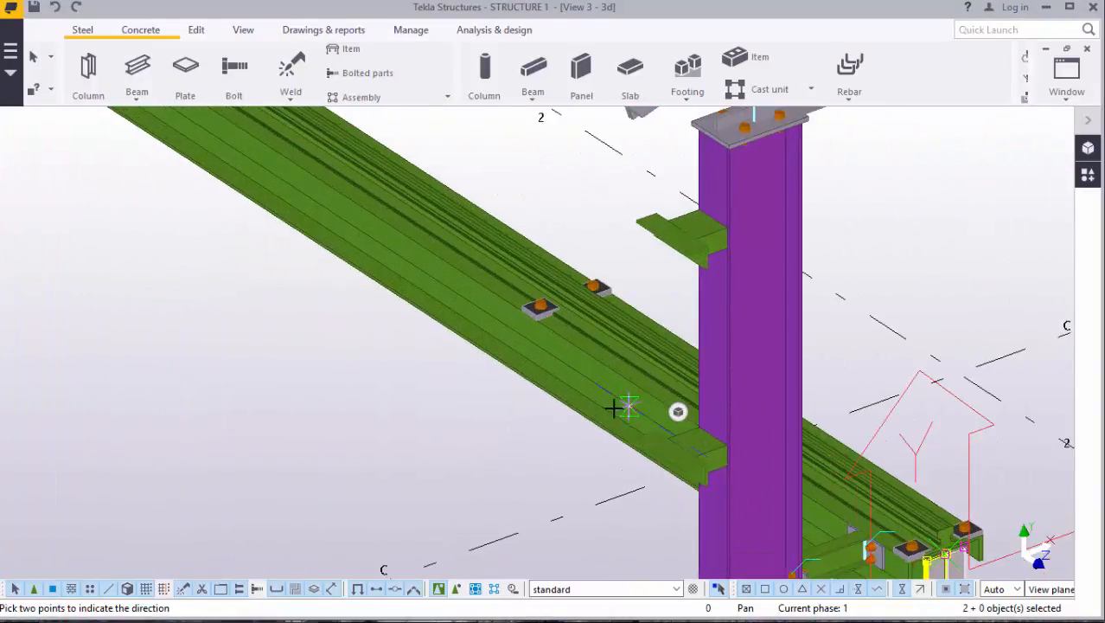
pyautogui.scroll(-5, 631, 386)
pyautogui.scroll(-6, 558, 360)
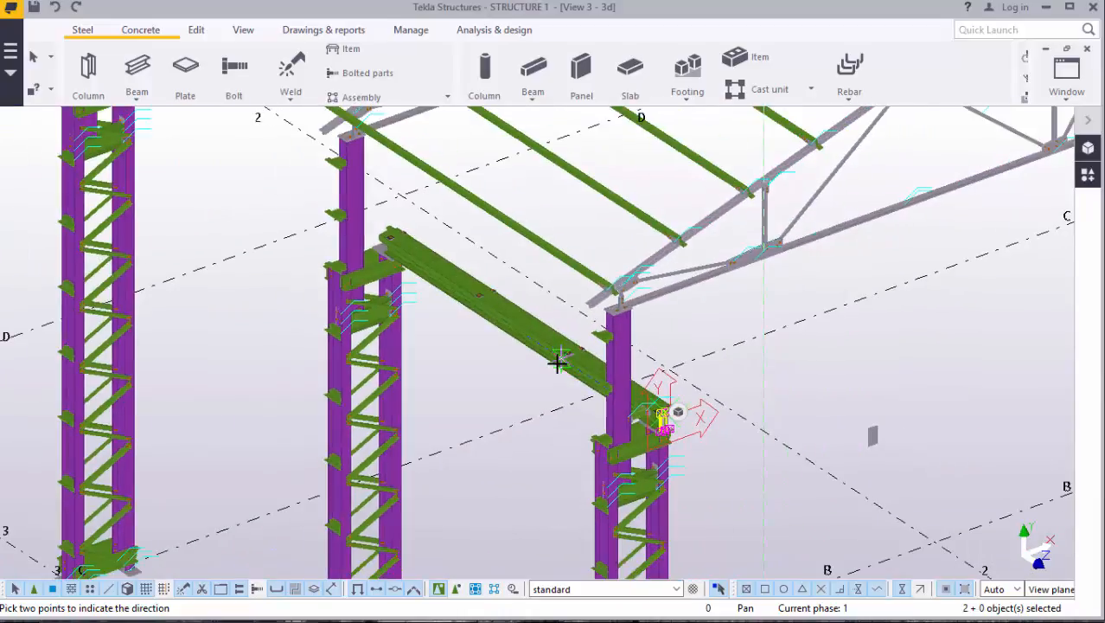
pyautogui.scroll(4, 852, 429)
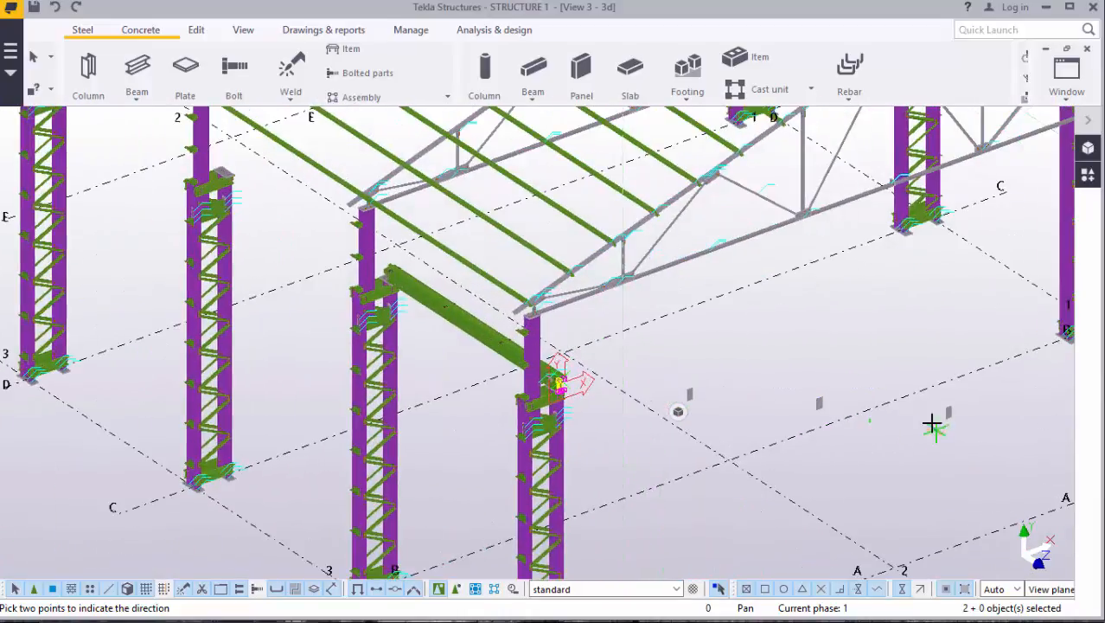
pyautogui.rightClick(705, 325)
pyautogui.click(735, 337)
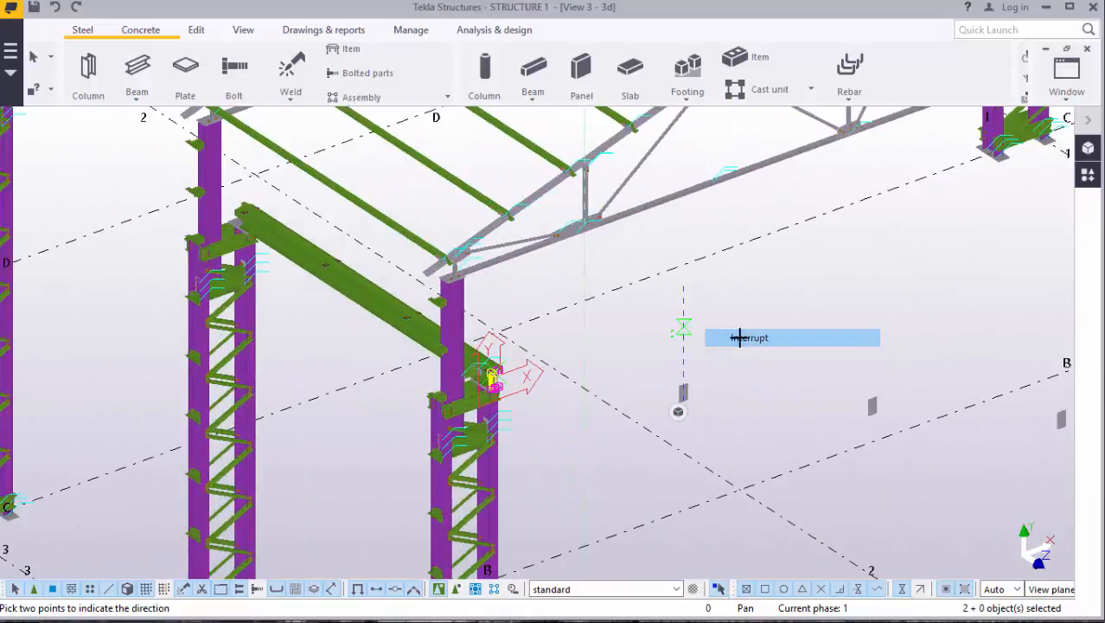
pyautogui.scroll(2, 507, 373)
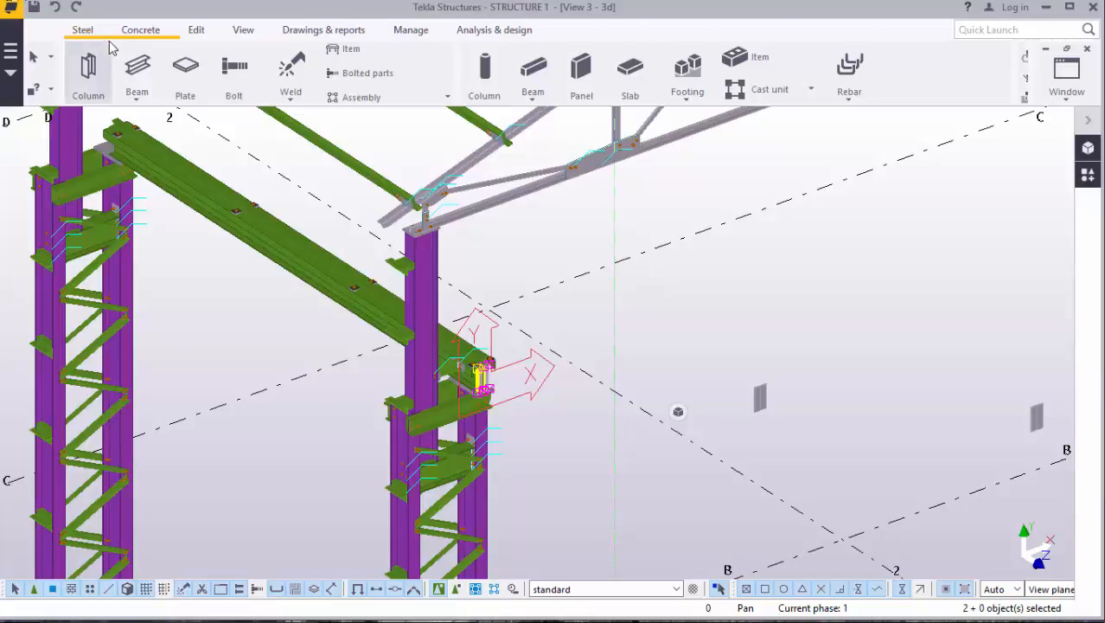
pyautogui.click(55, 9)
pyautogui.scroll(5, 510, 372)
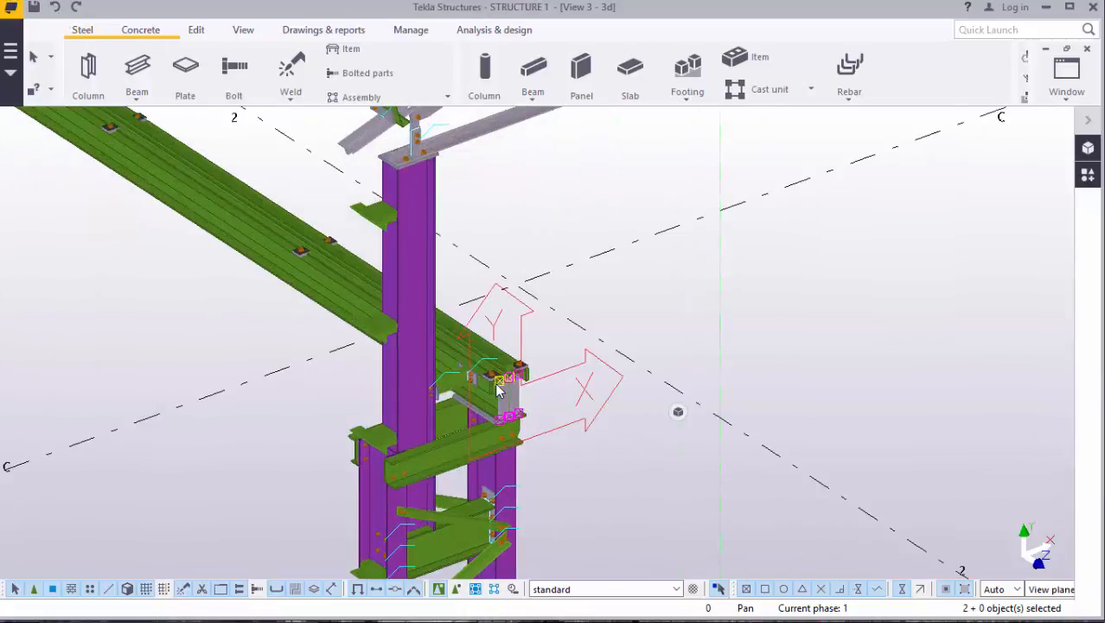
pyautogui.scroll(2, 510, 372)
pyautogui.rightClick(637, 233)
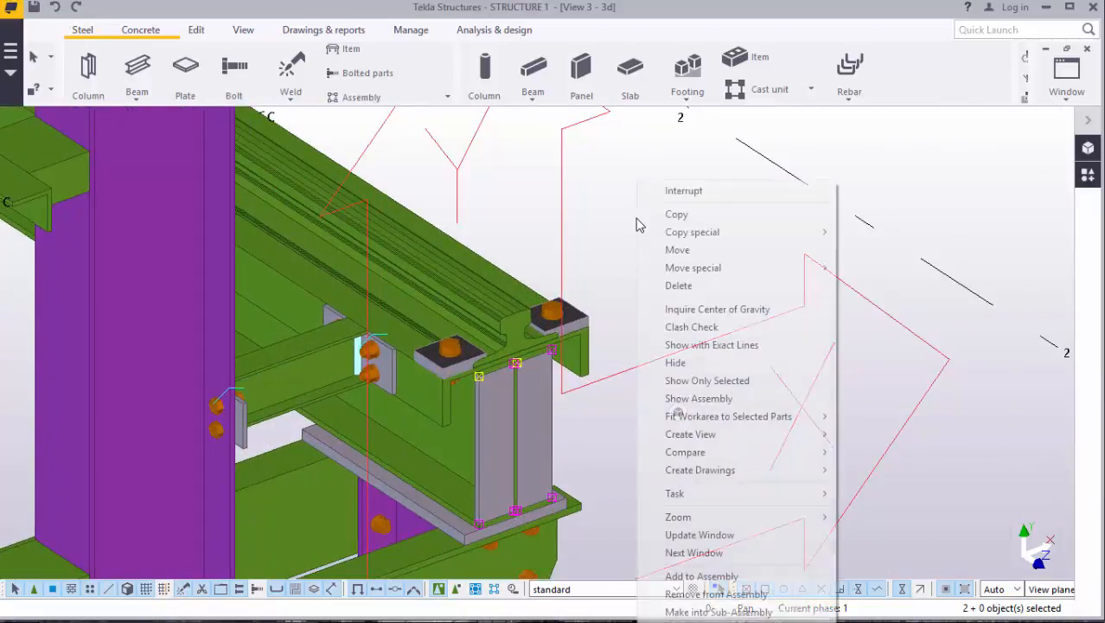
pyautogui.click(683, 191)
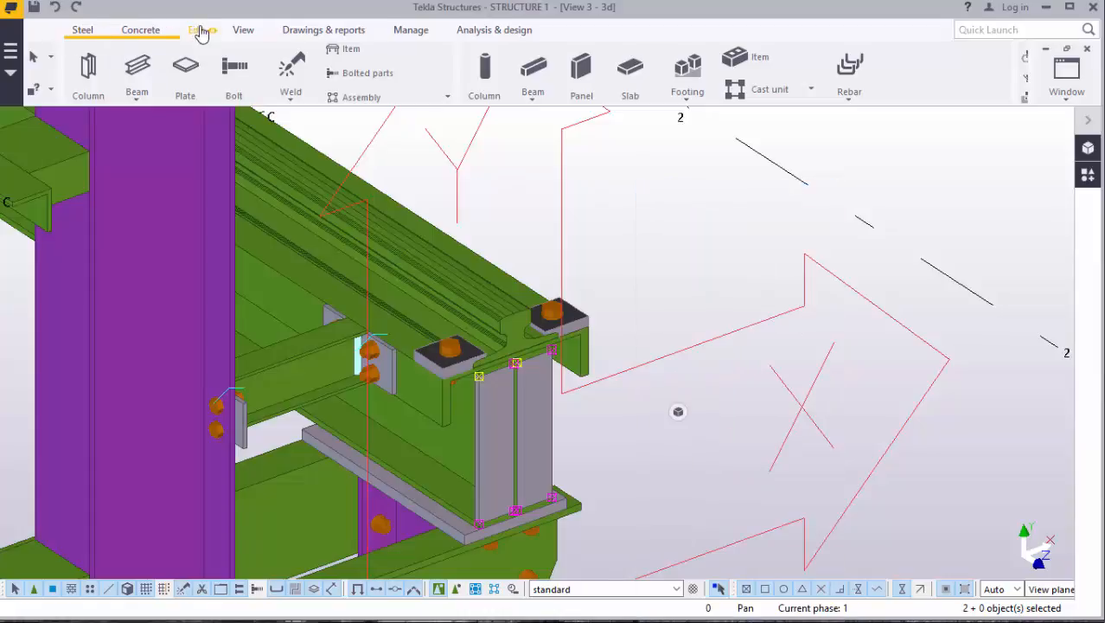
# Step: Set the work plane to a horizontal face at the crane girder's end using the Work plane tool
pyautogui.click(246, 31)
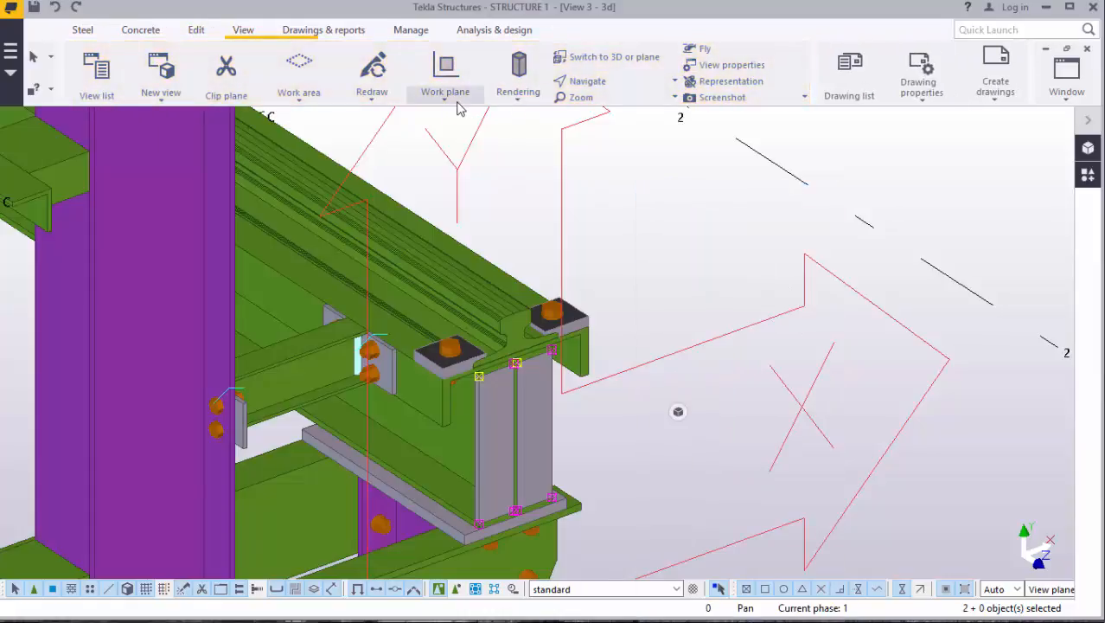
pyautogui.click(448, 108)
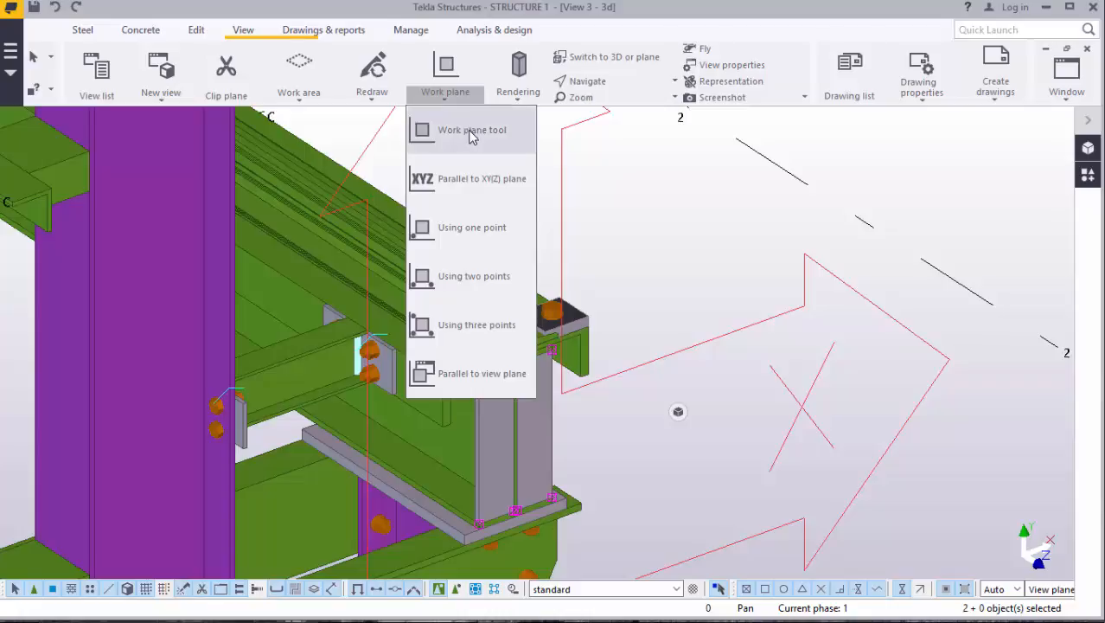
pyautogui.click(470, 134)
pyautogui.scroll(6, 459, 363)
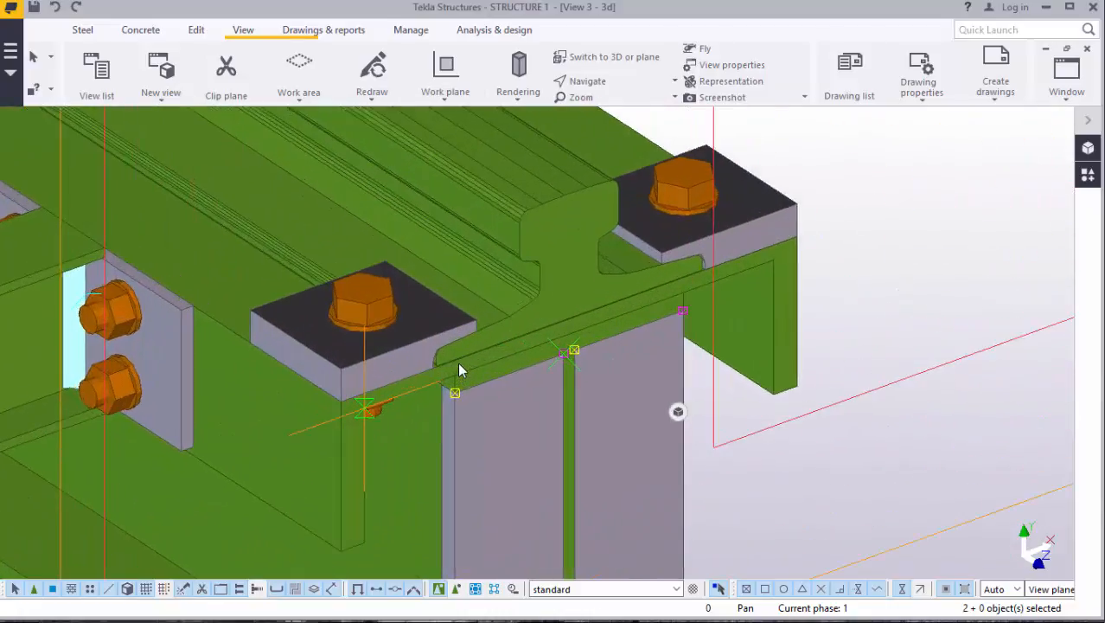
pyautogui.scroll(-8, 458, 361)
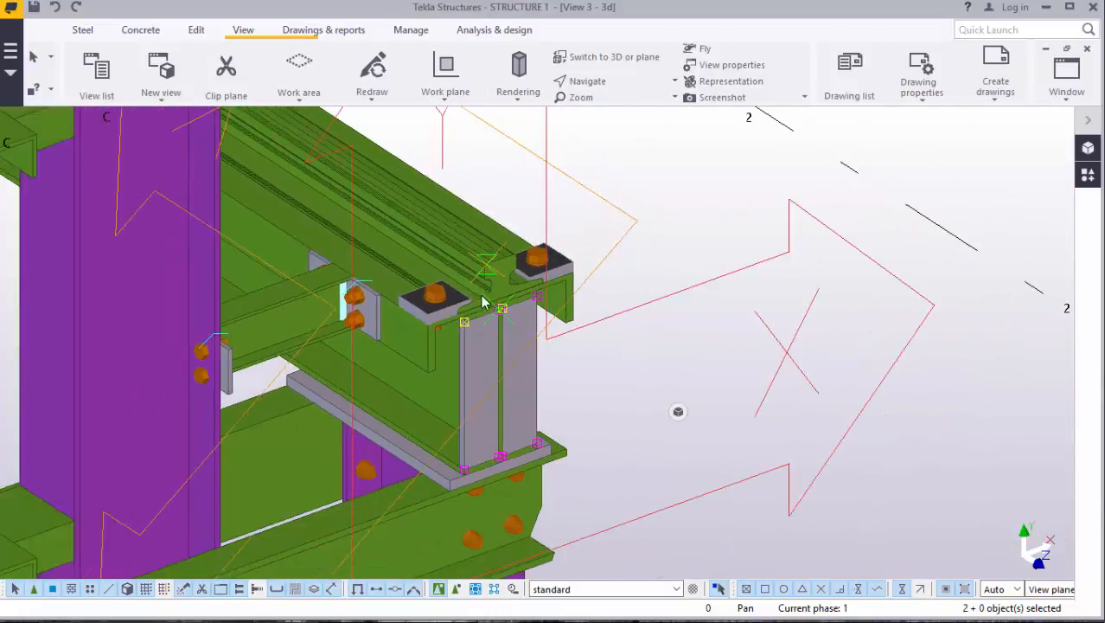
pyautogui.scroll(2, 471, 510)
pyautogui.scroll(-2, 689, 446)
pyautogui.scroll(-4, 372, 340)
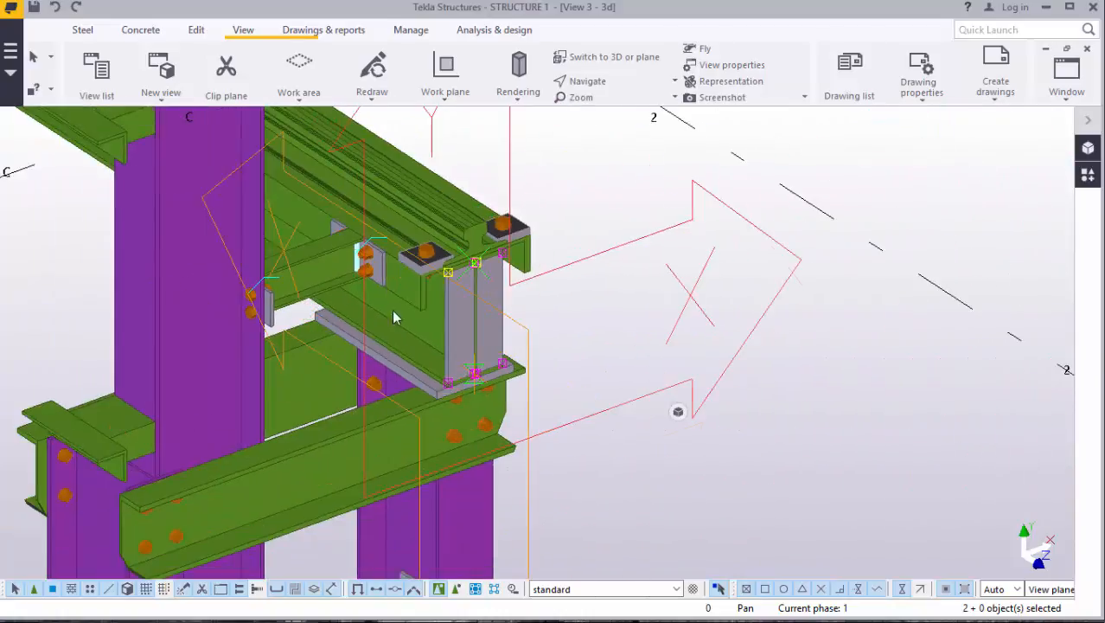
pyautogui.scroll(2, 116, 489)
pyautogui.scroll(-2, 595, 508)
pyautogui.scroll(3, 605, 169)
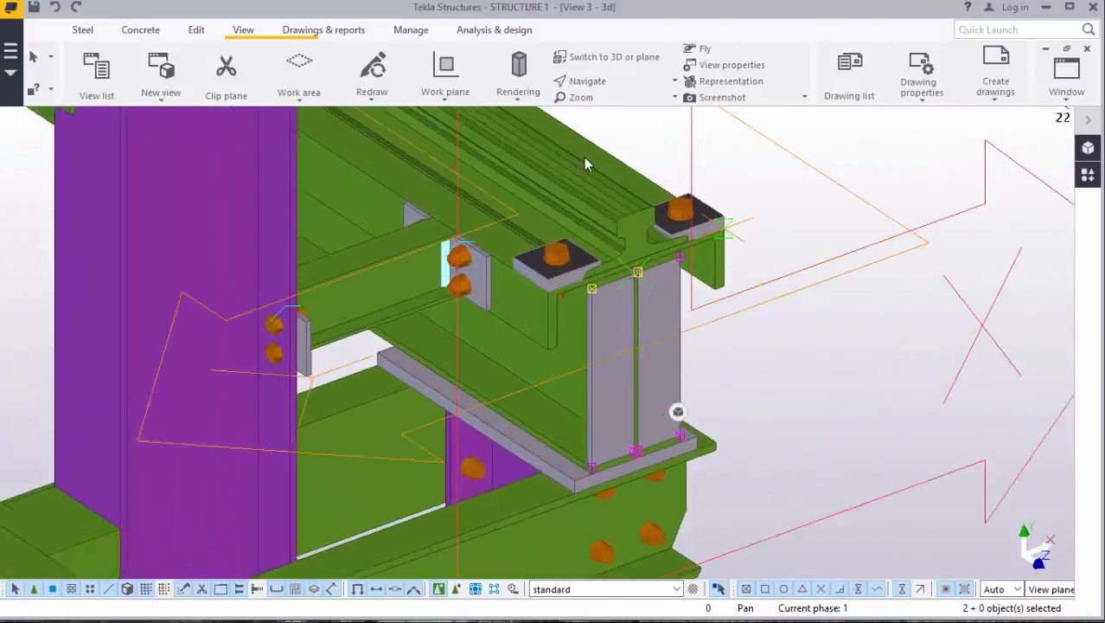
pyautogui.scroll(4, 634, 538)
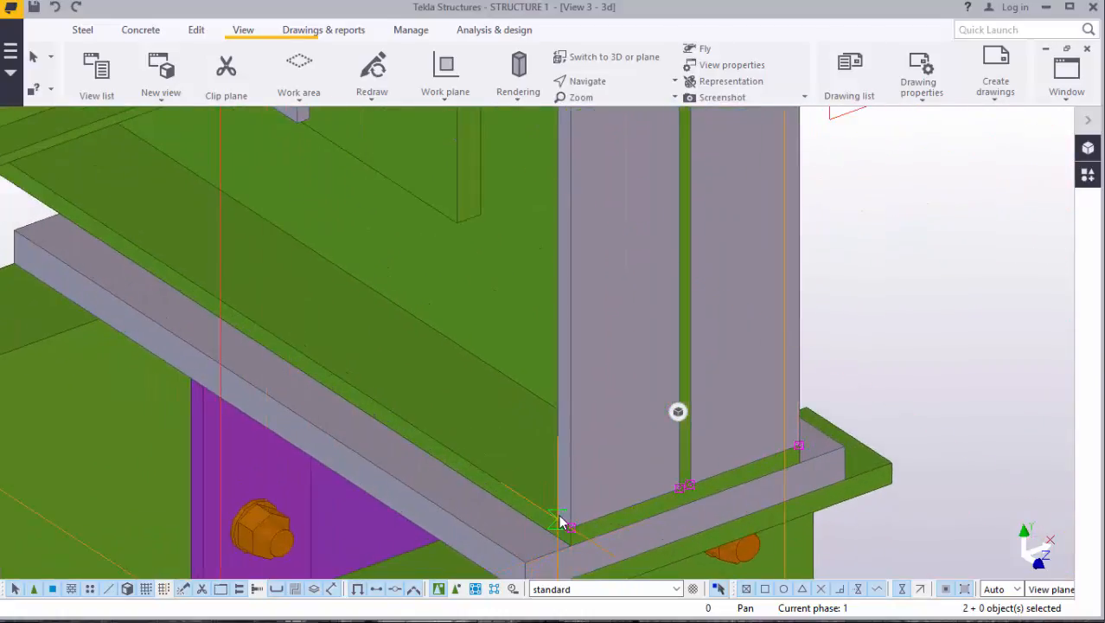
pyautogui.scroll(-3, 548, 454)
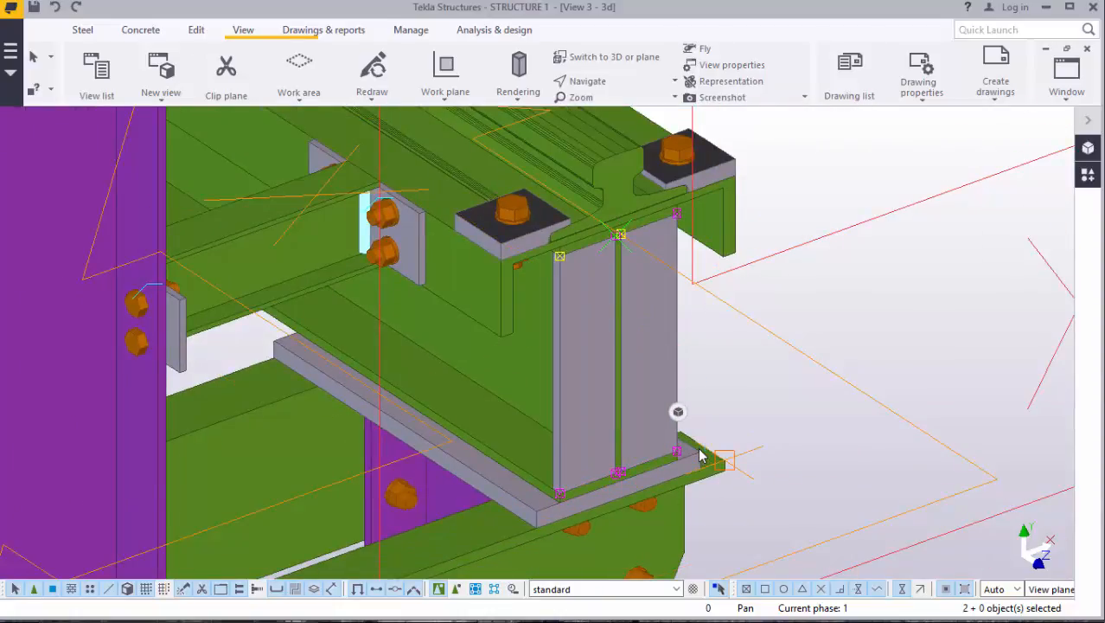
pyautogui.scroll(-5, 702, 457)
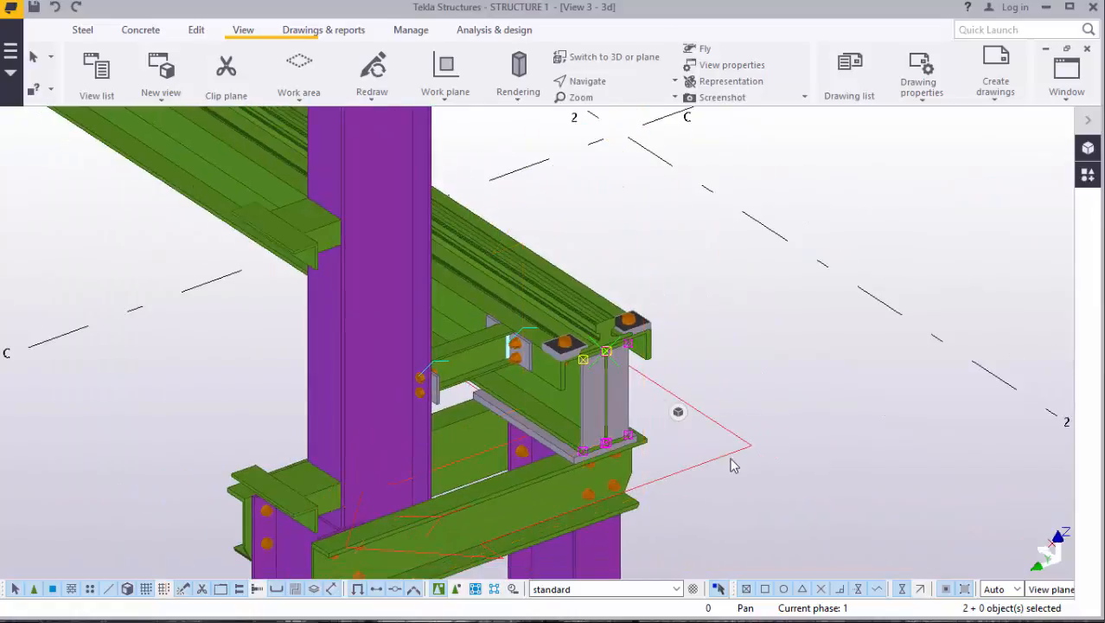
pyautogui.rightClick(786, 313)
pyautogui.click(808, 321)
# Step: Copy both stiffener plates at the girder end linearly with dX 2000, dY 0, dZ 0 and 6 copies
pyautogui.scroll(2, 608, 447)
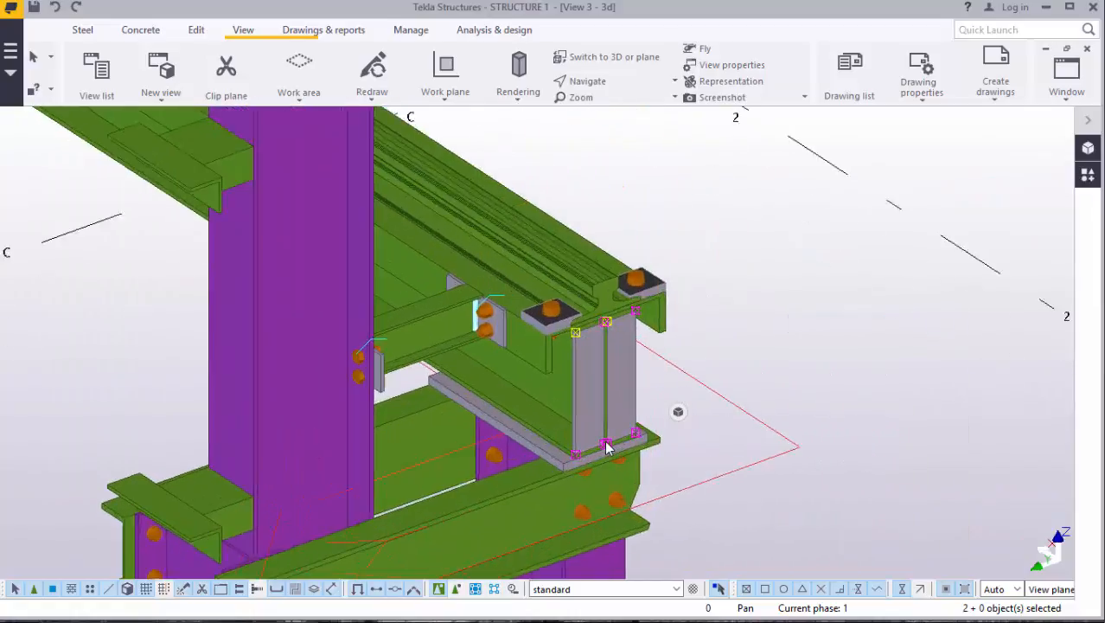
pyautogui.scroll(3, 608, 447)
pyautogui.click(564, 377)
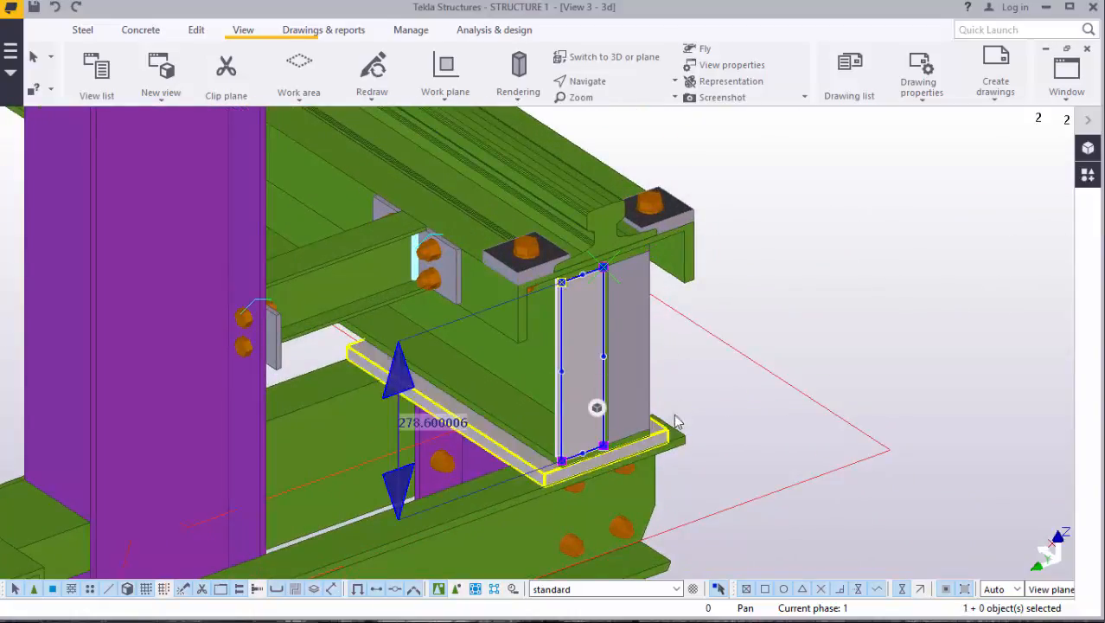
pyautogui.keyDown('ctrl'); pyautogui.click(644, 350); pyautogui.keyUp('ctrl')
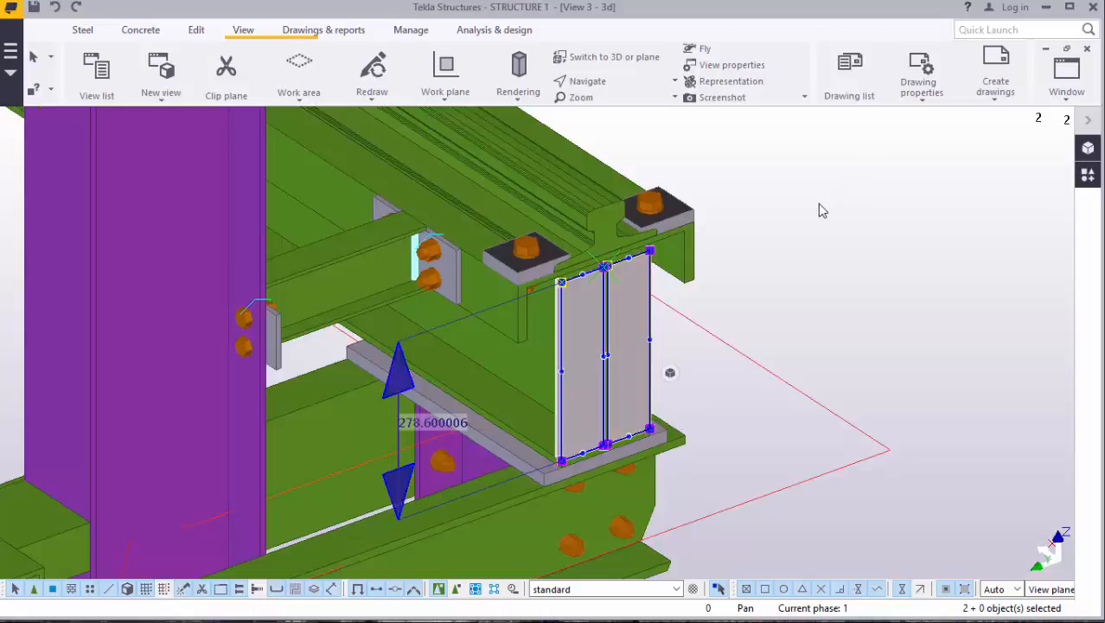
pyautogui.rightClick(792, 165)
pyautogui.moveTo(865, 219)
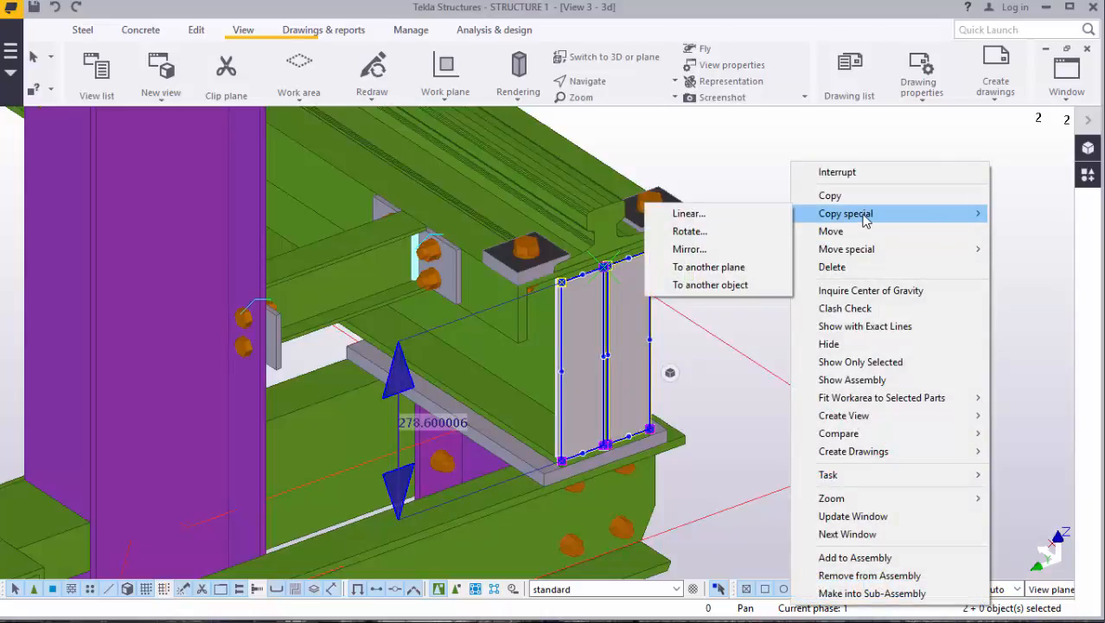
pyautogui.click(703, 216)
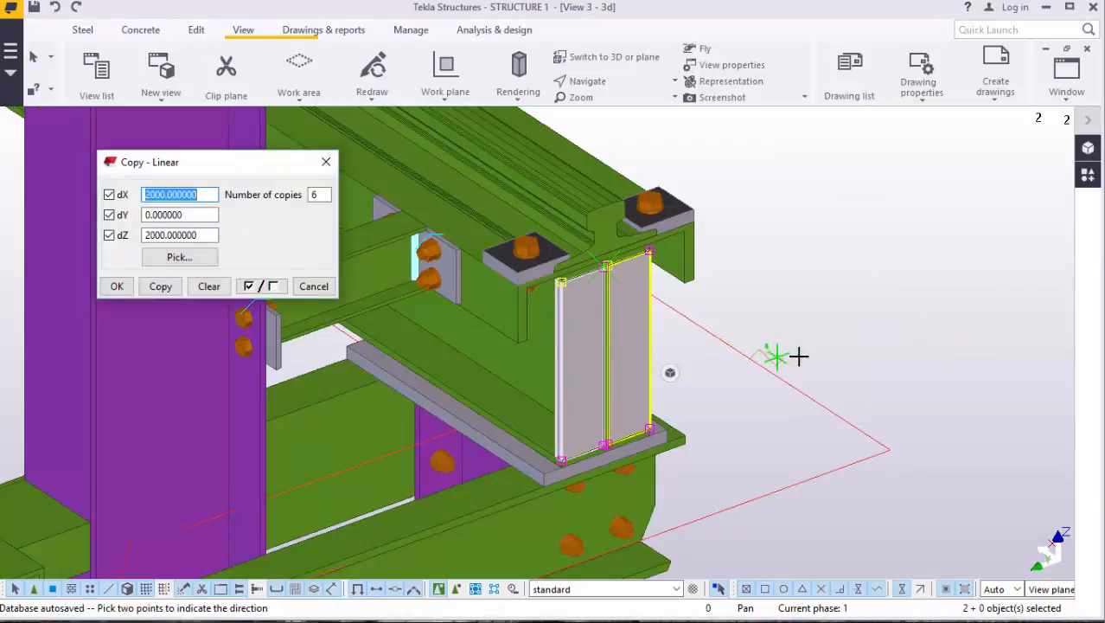
pyautogui.scroll(-5, 845, 370)
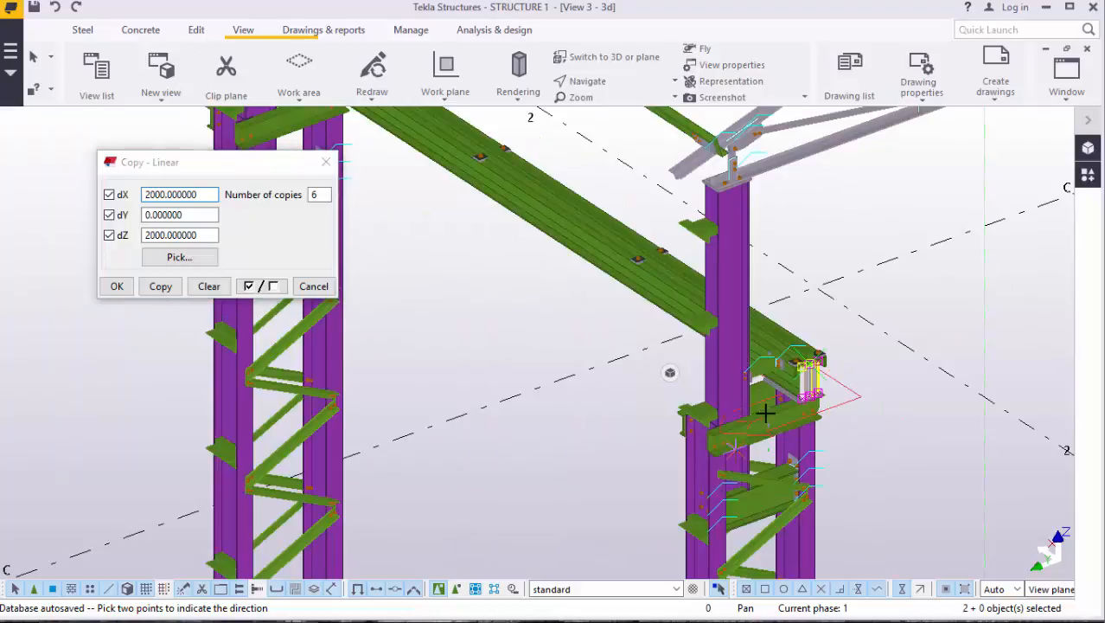
pyautogui.scroll(5, 765, 413)
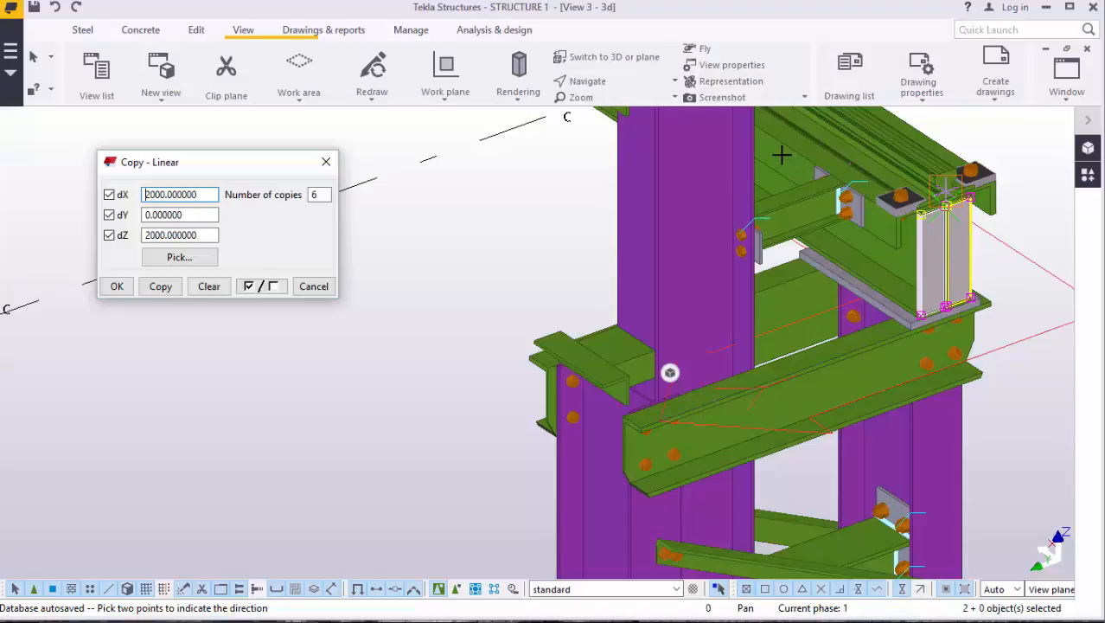
pyautogui.click(478, 276)
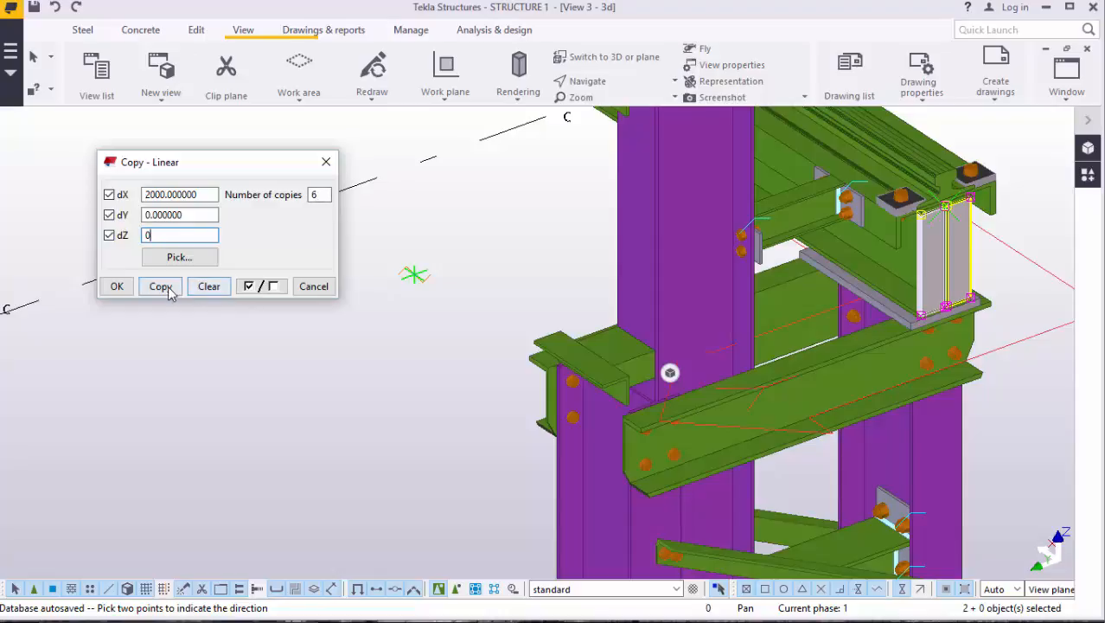
pyautogui.click(117, 286)
# Step: End the copy command and delete the first stray stiffener pair floating beyond the crane girder's far end, beside the grid D column
pyautogui.scroll(-5, 662, 420)
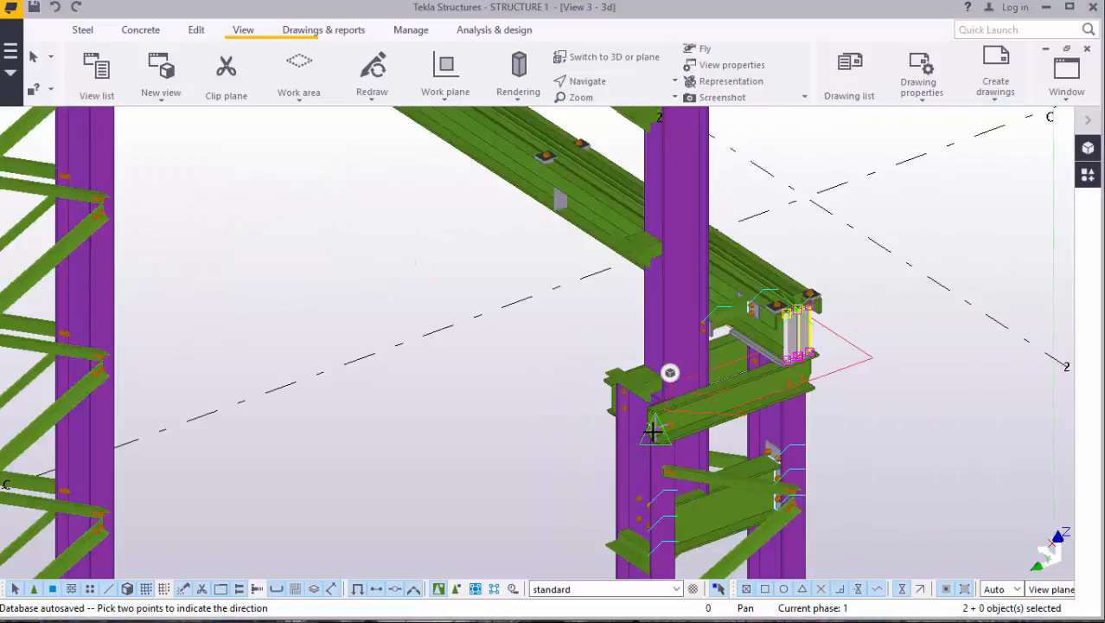
pyautogui.scroll(5, 405, 163)
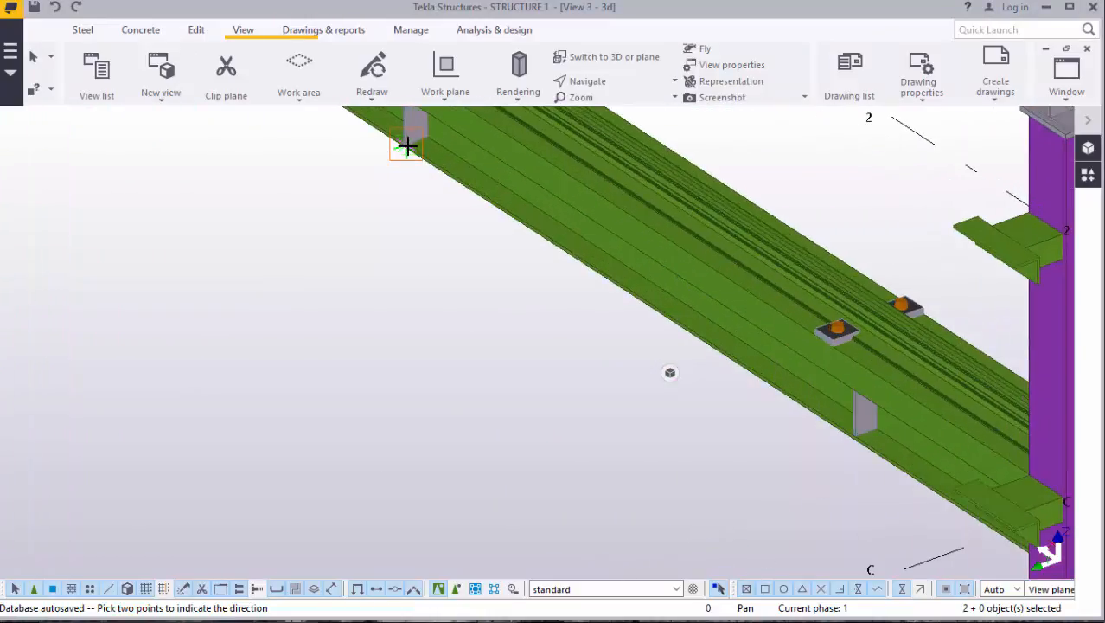
pyautogui.scroll(-5, 885, 484)
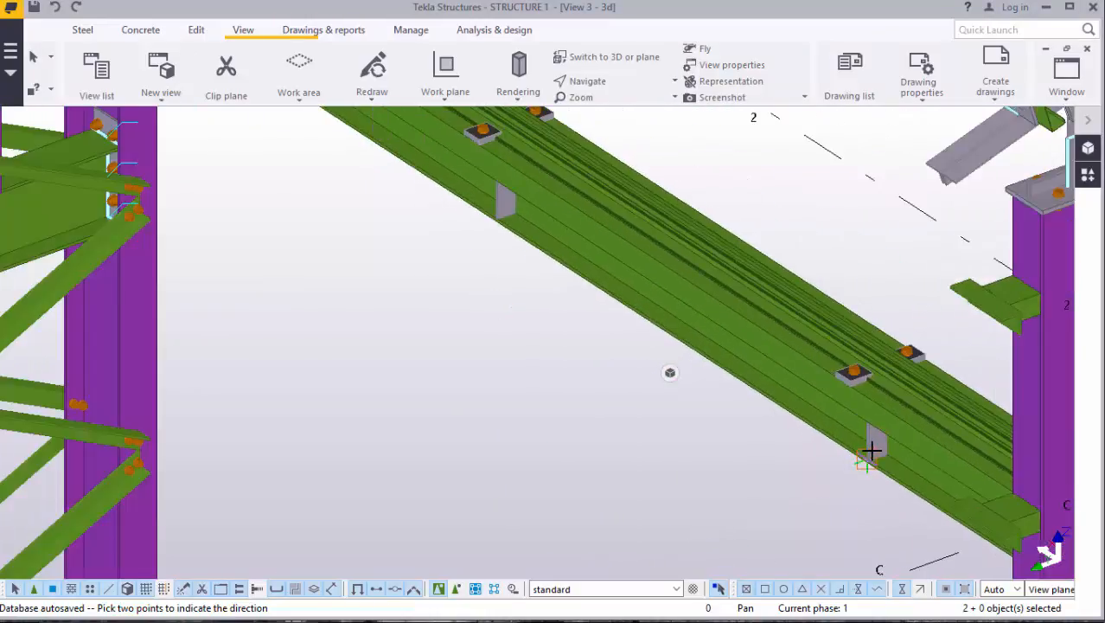
pyautogui.scroll(5, 513, 153)
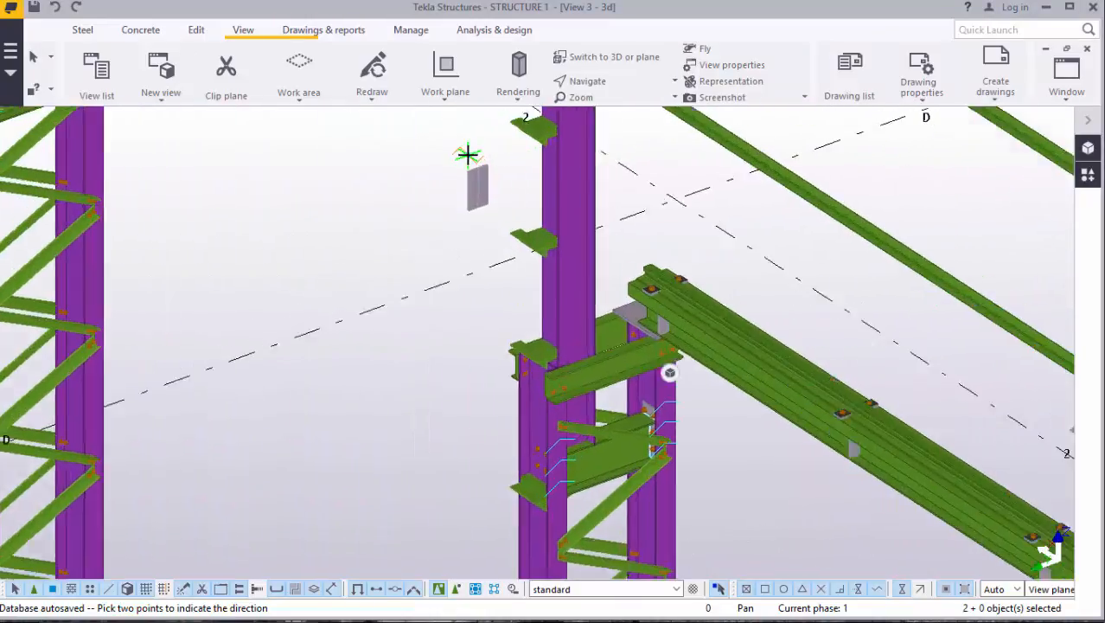
pyautogui.rightClick(384, 160)
pyautogui.click(403, 170)
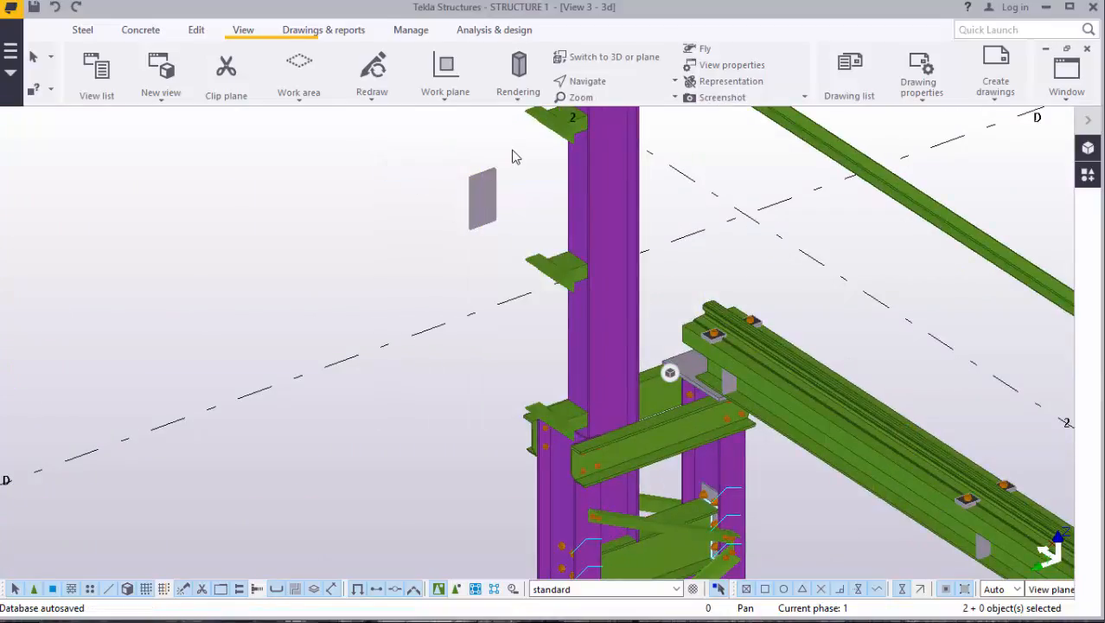
pyautogui.rightClick(381, 210)
pyautogui.click(419, 284)
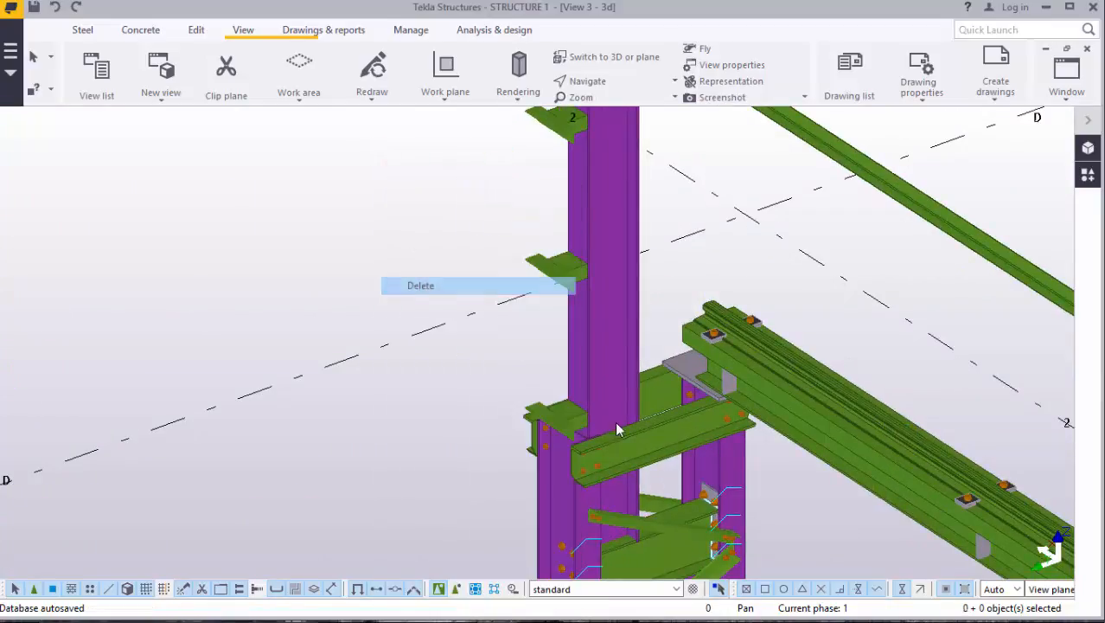
# Step: Delete the next stray stiffener pair floating in mid-air between the columns at grids D and E
pyautogui.scroll(-2, 648, 432)
pyautogui.scroll(-2, 498, 242)
pyautogui.scroll(2, 452, 276)
pyautogui.click(475, 255)
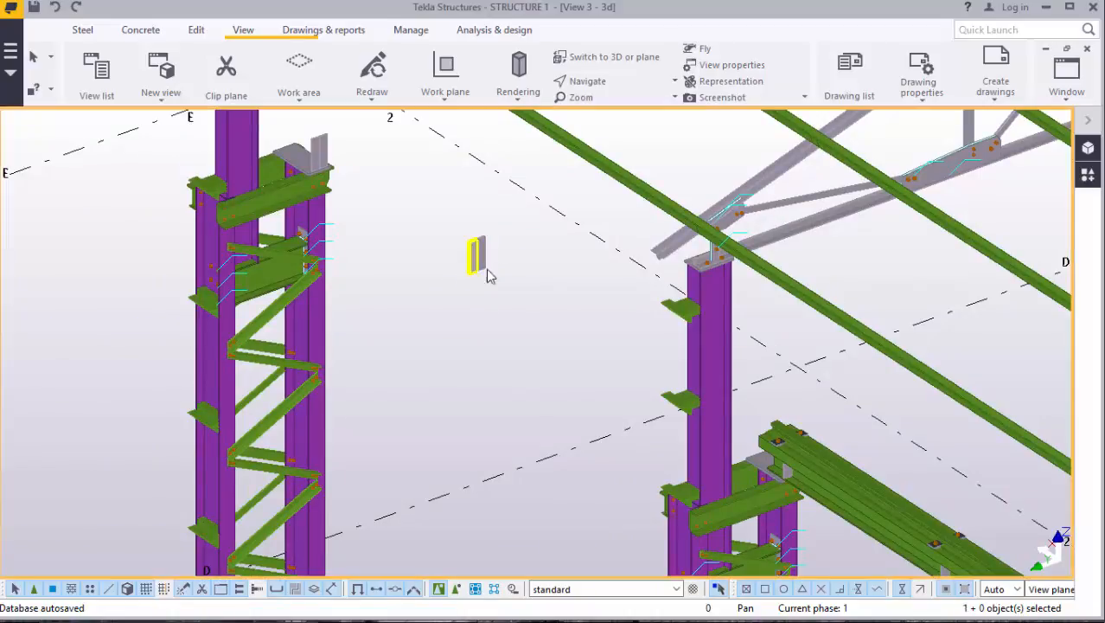
pyautogui.rightClick(517, 258)
pyautogui.click(461, 218)
pyautogui.moveTo(516, 206); pyautogui.dragTo(456, 277)
pyautogui.rightClick(467, 275)
pyautogui.click(538, 289)
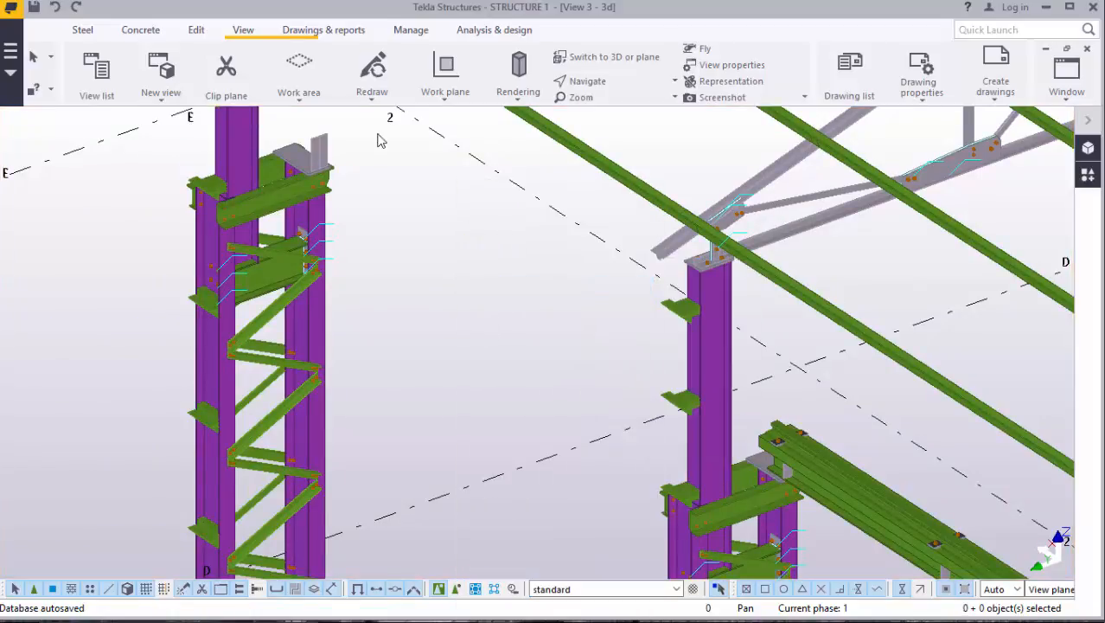
# Step: Delete the stray stiffener pair standing on the bearing plate of the column at grid E
pyautogui.scroll(2, 311, 142)
pyautogui.scroll(2, 311, 141)
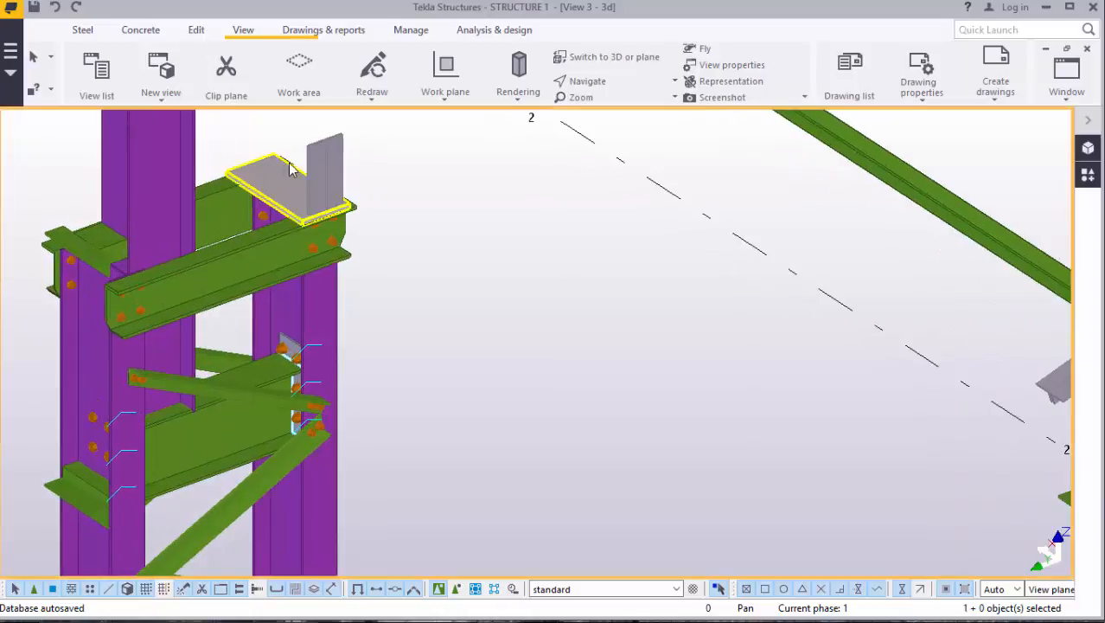
pyautogui.click(322, 164)
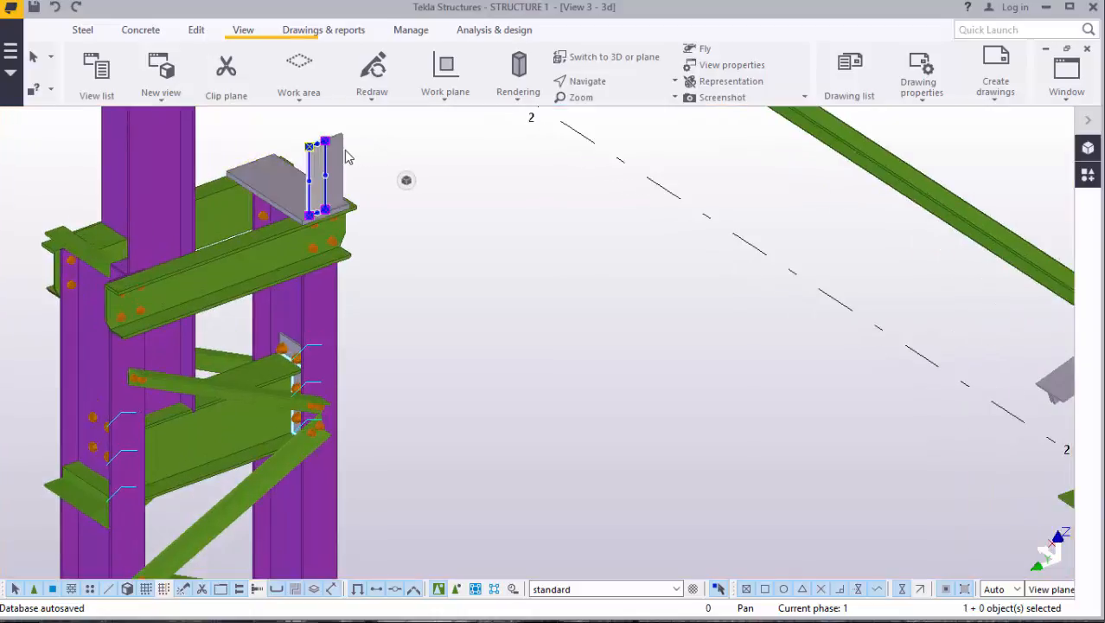
pyautogui.rightClick(481, 179)
pyautogui.click(519, 283)
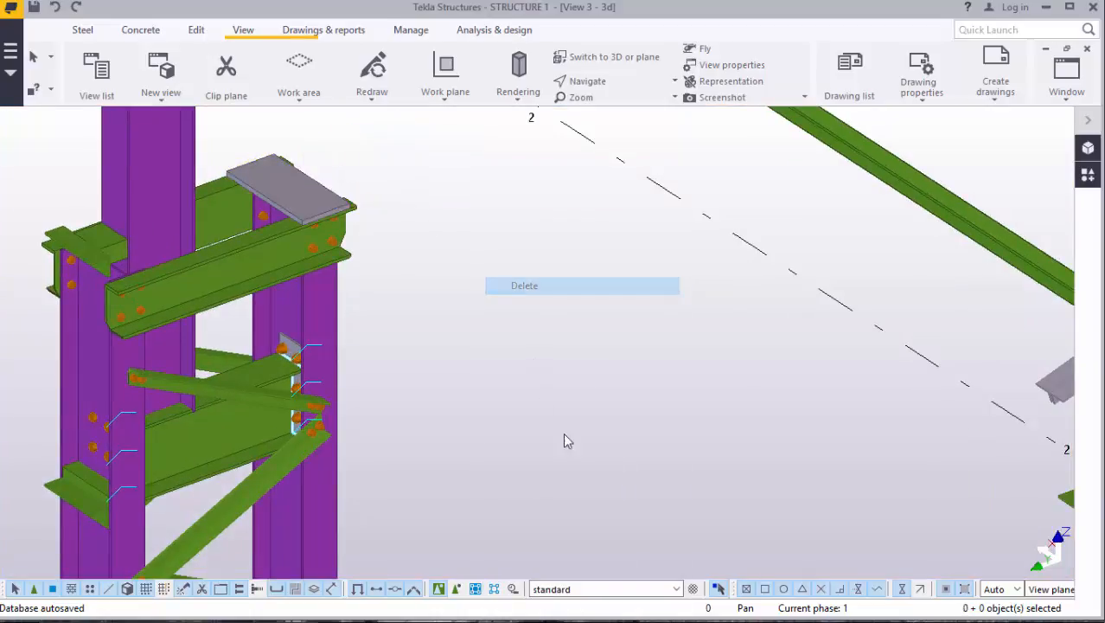
# Step: Check the column row along grid 2 beyond the crane girder for leftover stiffener copies
pyautogui.scroll(-3, 610, 467)
pyautogui.scroll(-3, 611, 467)
pyautogui.scroll(2, 291, 128)
pyautogui.scroll(-5, 471, 346)
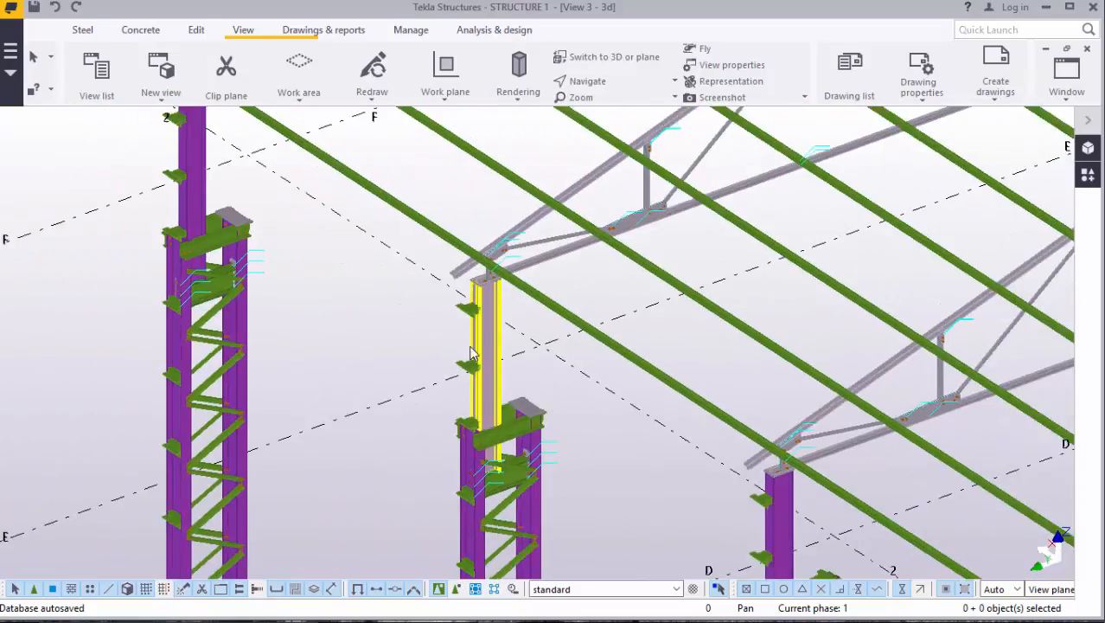
pyautogui.scroll(4, 243, 179)
pyautogui.scroll(-4, 567, 377)
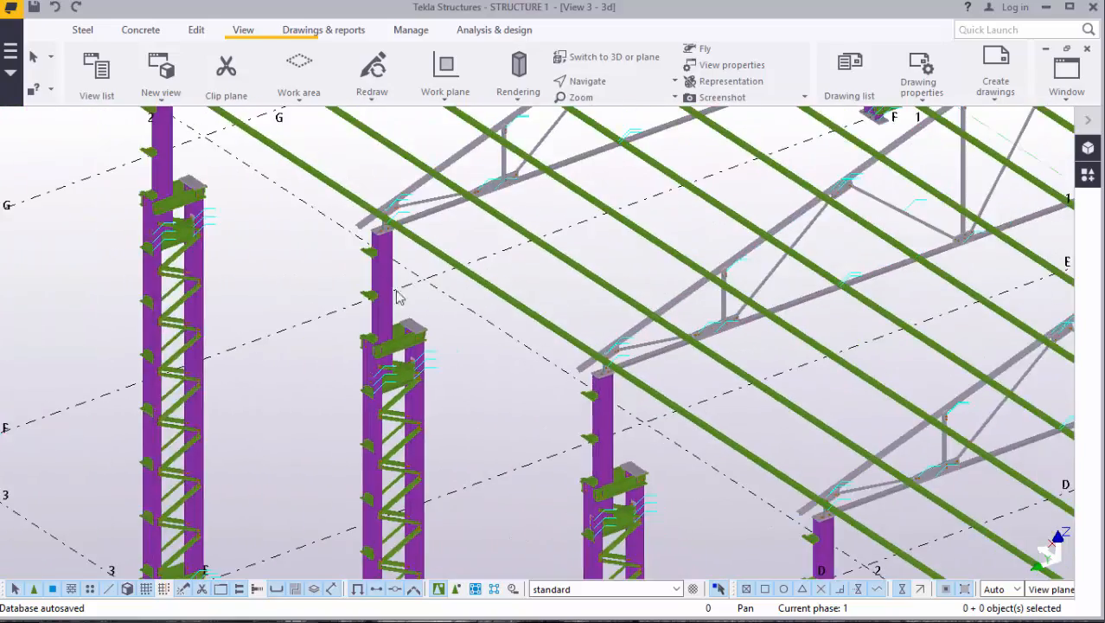
pyautogui.scroll(-4, 350, 237)
pyautogui.scroll(8, 588, 413)
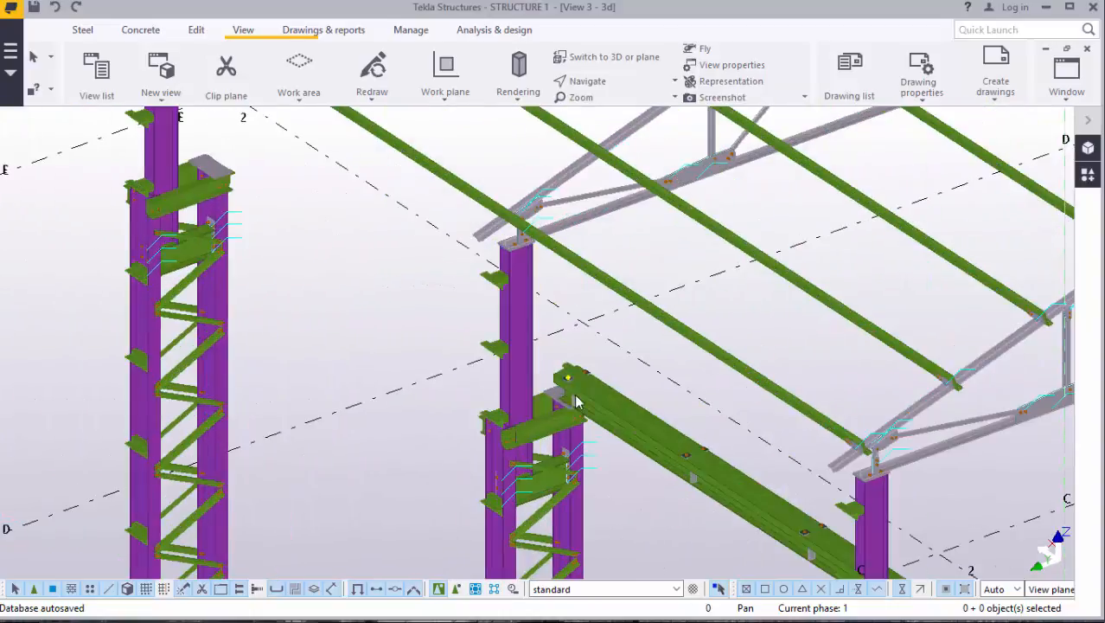
# Step: Examine the crane girder's far end, rail clips and copied stiffener plates from several angles
pyautogui.scroll(6, 588, 412)
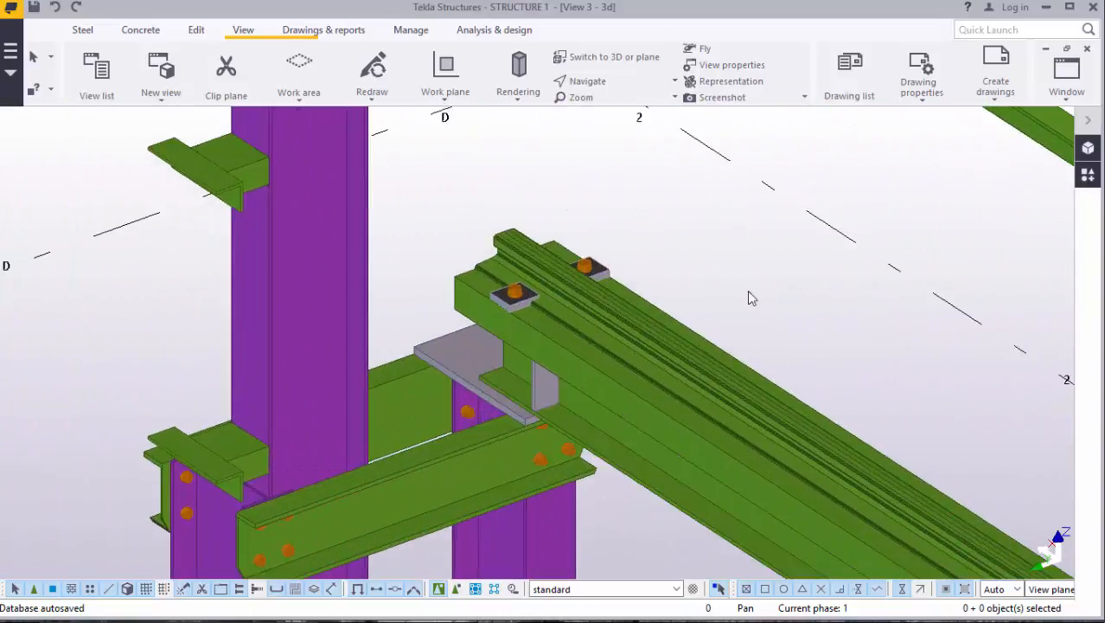
pyautogui.scroll(5, 564, 362)
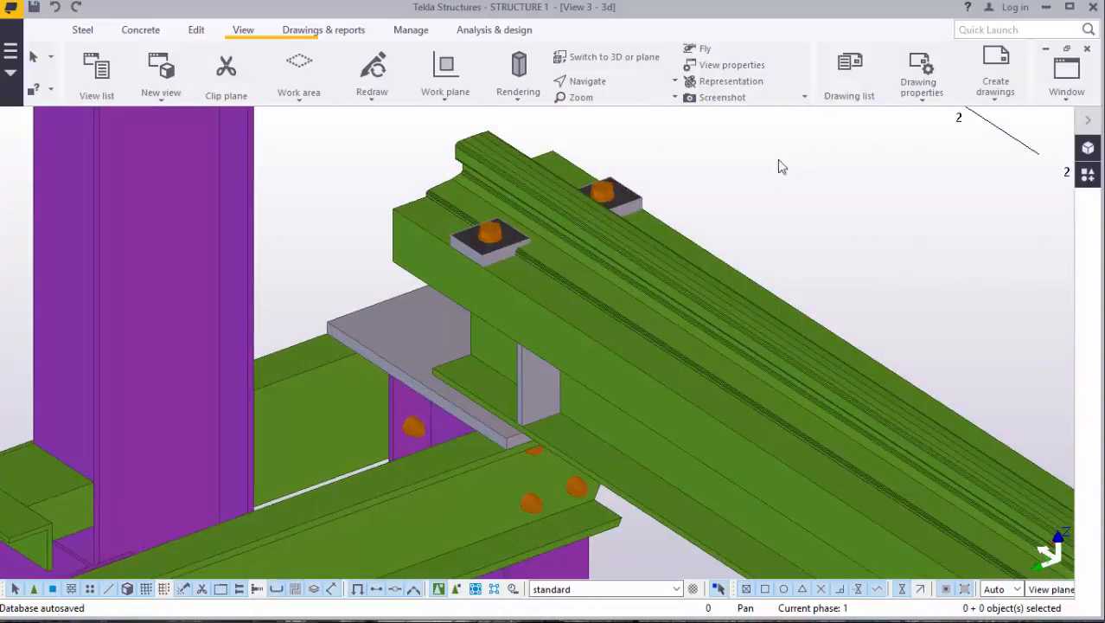
pyautogui.click(626, 81)
pyautogui.click(619, 106)
pyautogui.moveTo(575, 396)
pyautogui.mouseDown()
pyautogui.moveTo(661, 223)
pyautogui.moveTo(620, 212)
pyautogui.moveTo(548, 257)
pyautogui.moveTo(657, 286)
pyautogui.moveTo(872, 379)
pyautogui.moveTo(804, 366)
pyautogui.moveTo(715, 277)
pyautogui.moveTo(876, 312)
pyautogui.moveTo(902, 279)
pyautogui.moveTo(785, 350)
pyautogui.moveTo(610, 285)
pyautogui.mouseUp()
pyautogui.scroll(4, 573, 230)
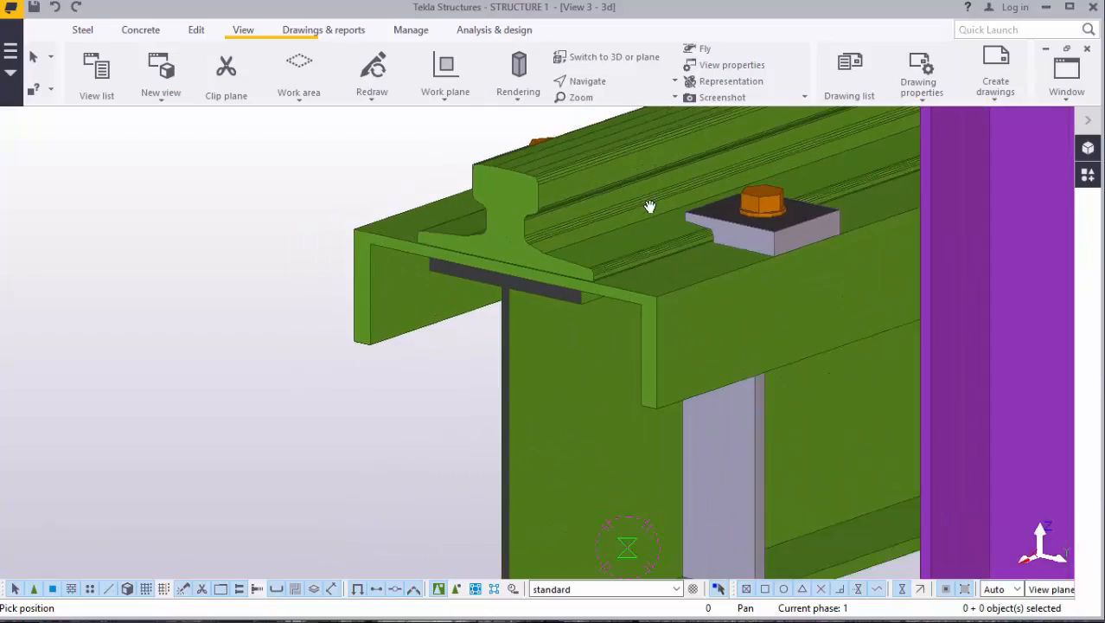
pyautogui.scroll(2, 707, 210)
pyautogui.moveTo(707, 210)
pyautogui.keyDown('ctrl'); pyautogui.mouseDown(button='middle')
pyautogui.moveTo(801, 198)
pyautogui.moveTo(868, 213)
pyautogui.moveTo(887, 189)
pyautogui.moveTo(611, 238)
pyautogui.moveTo(417, 244)
pyautogui.moveTo(745, 254)
pyautogui.moveTo(590, 299)
pyautogui.moveTo(600, 237)
pyautogui.mouseUp(button='middle'); pyautogui.keyUp('ctrl')
pyautogui.scroll(-10, 600, 236)
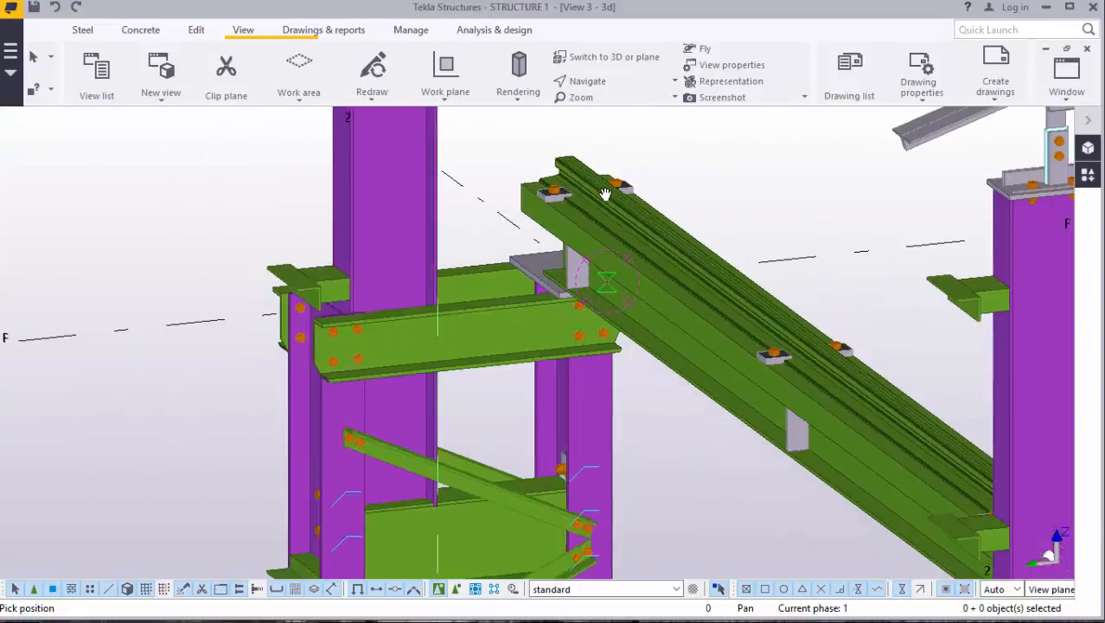
# Step: Select the crane girder with its rail, capping channel, end stiffeners and bolted rail clips at the near end
pyautogui.scroll(-2, 591, 195)
pyautogui.scroll(-3, 732, 294)
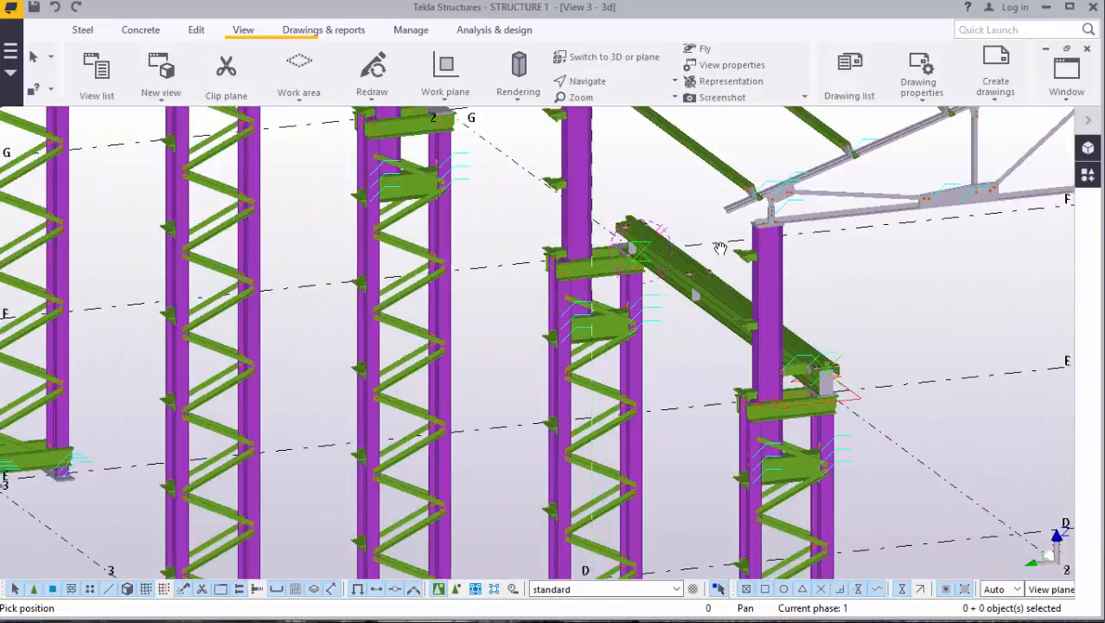
pyautogui.scroll(8, 753, 318)
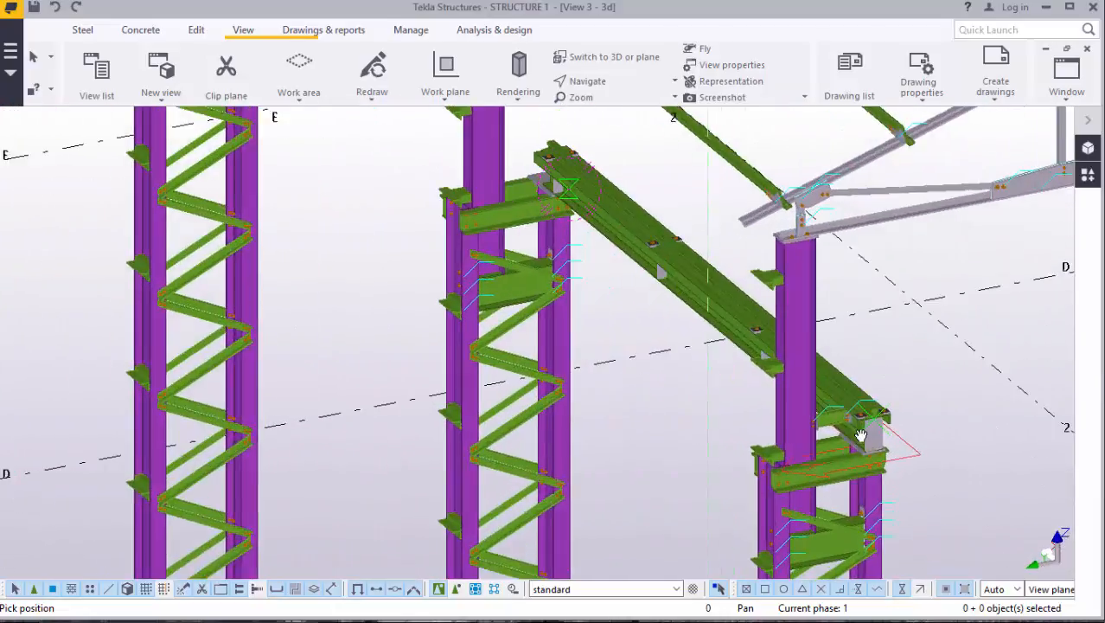
pyautogui.scroll(6, 878, 445)
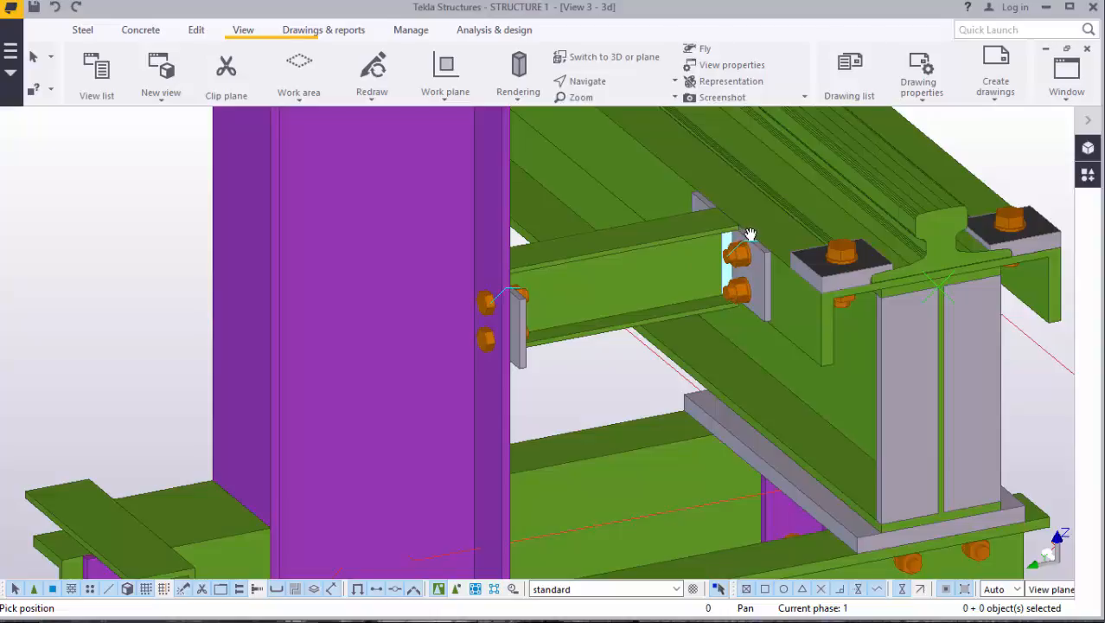
pyautogui.scroll(-3, 699, 304)
pyautogui.rightClick(927, 154)
pyautogui.click(972, 166)
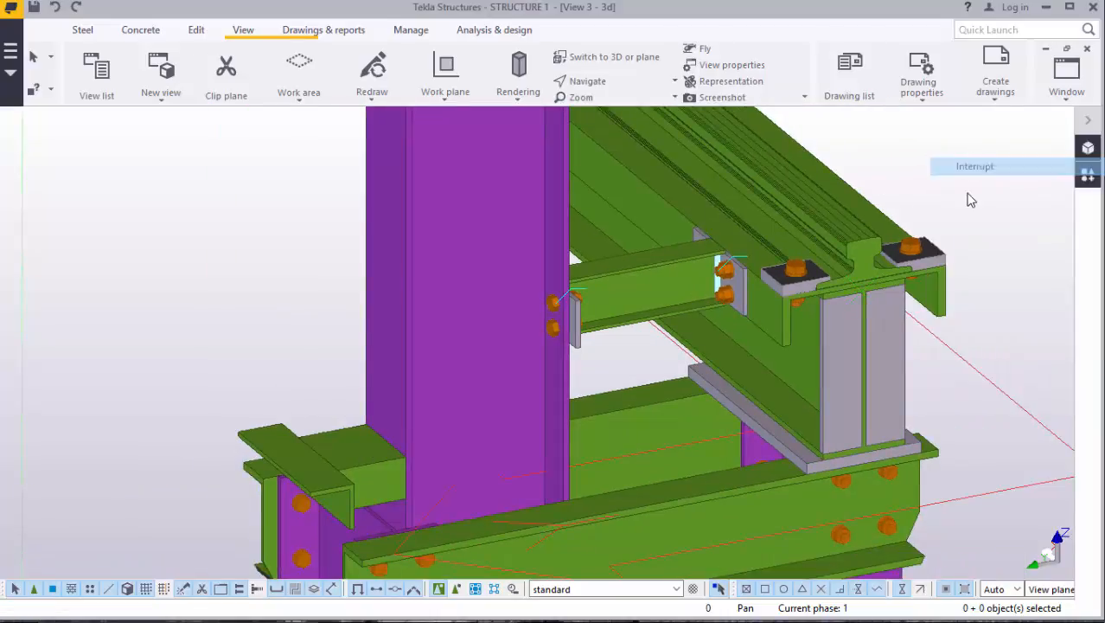
pyautogui.moveTo(790, 333); pyautogui.dragTo(789, 333)
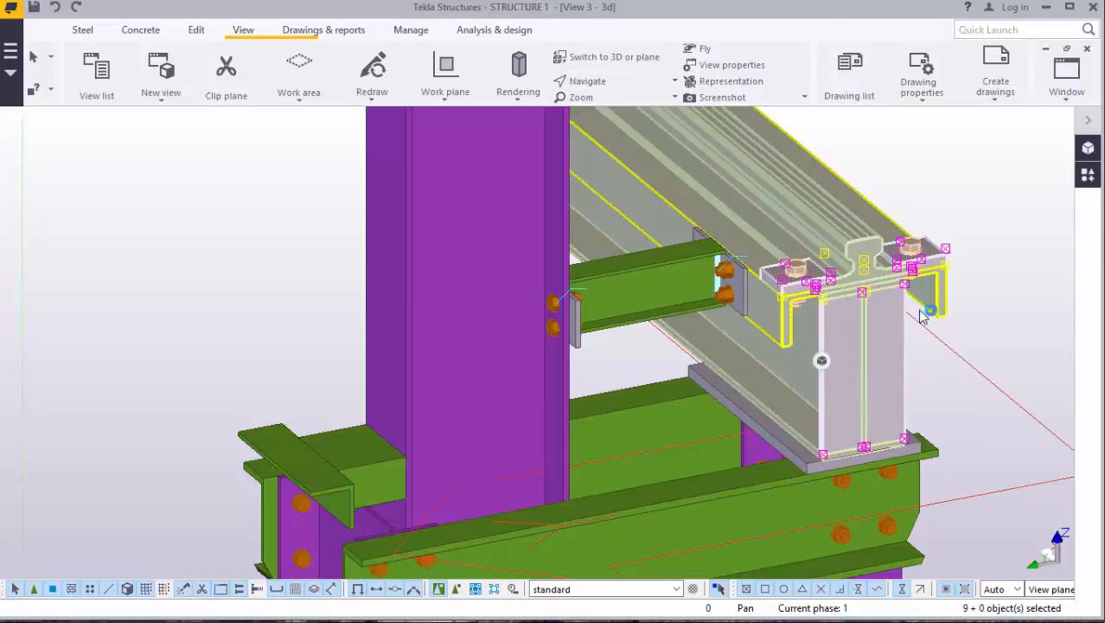
pyautogui.scroll(3, 891, 479)
pyautogui.scroll(-4, 886, 472)
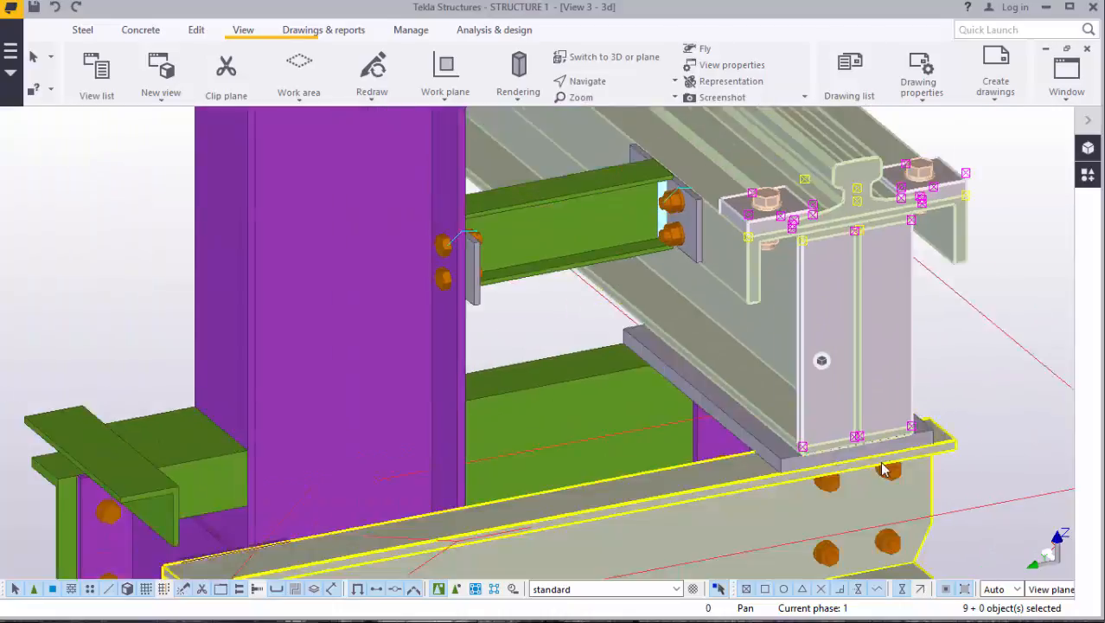
# Step: Add the intermediate web stiffener and the bolted rail clip beside the column near grid D to the selection
pyautogui.scroll(-4, 886, 472)
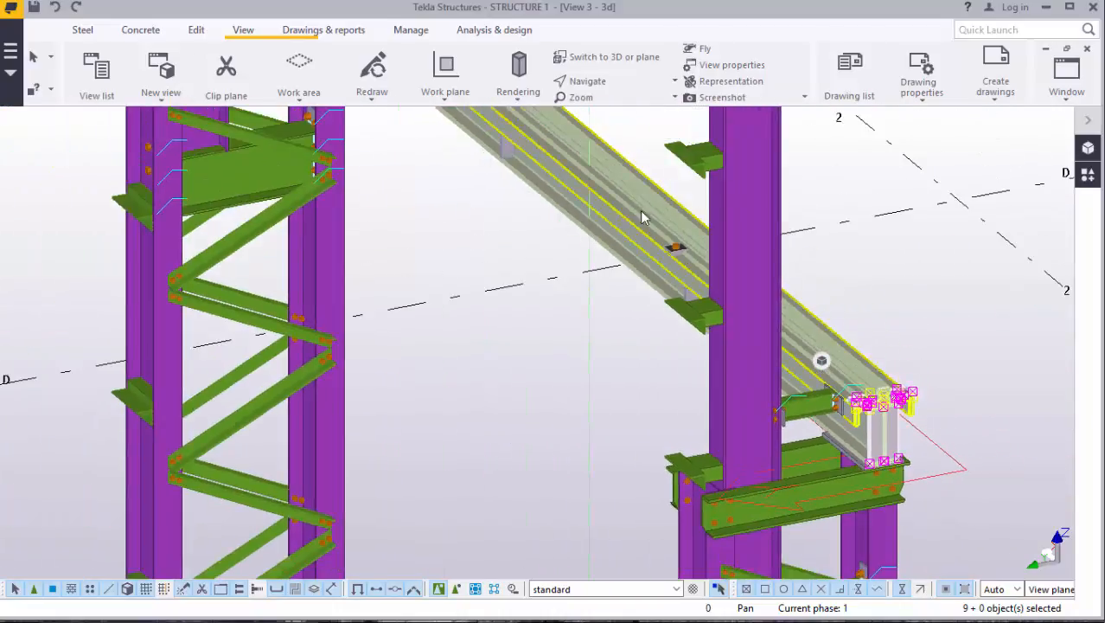
pyautogui.scroll(2, 644, 245)
pyautogui.scroll(2, 696, 224)
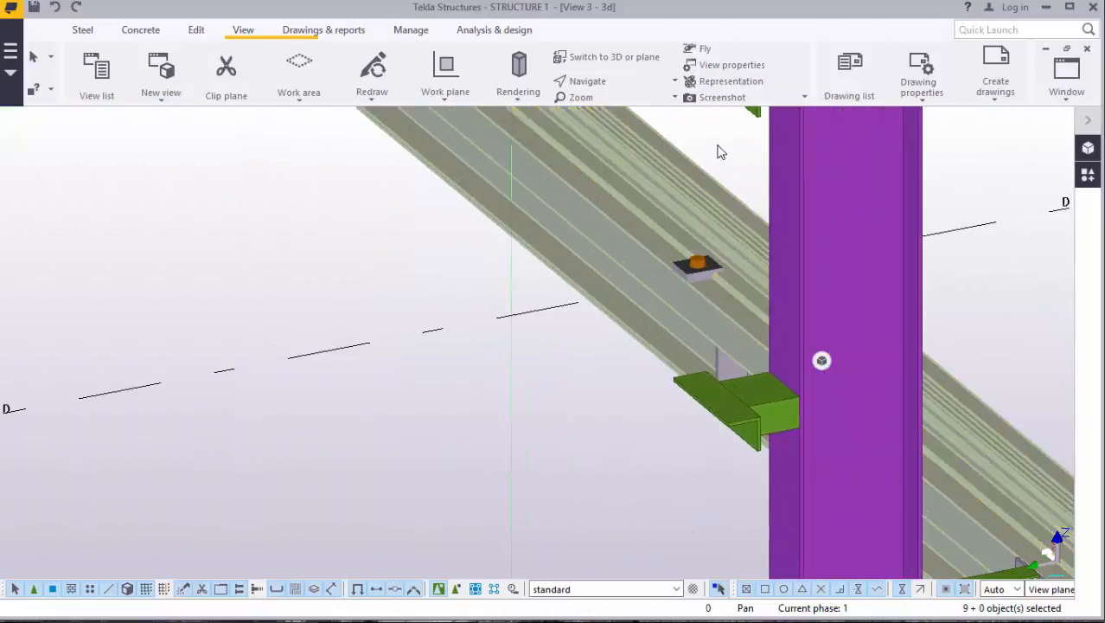
pyautogui.moveTo(626, 275); pyautogui.dragTo(622, 287)
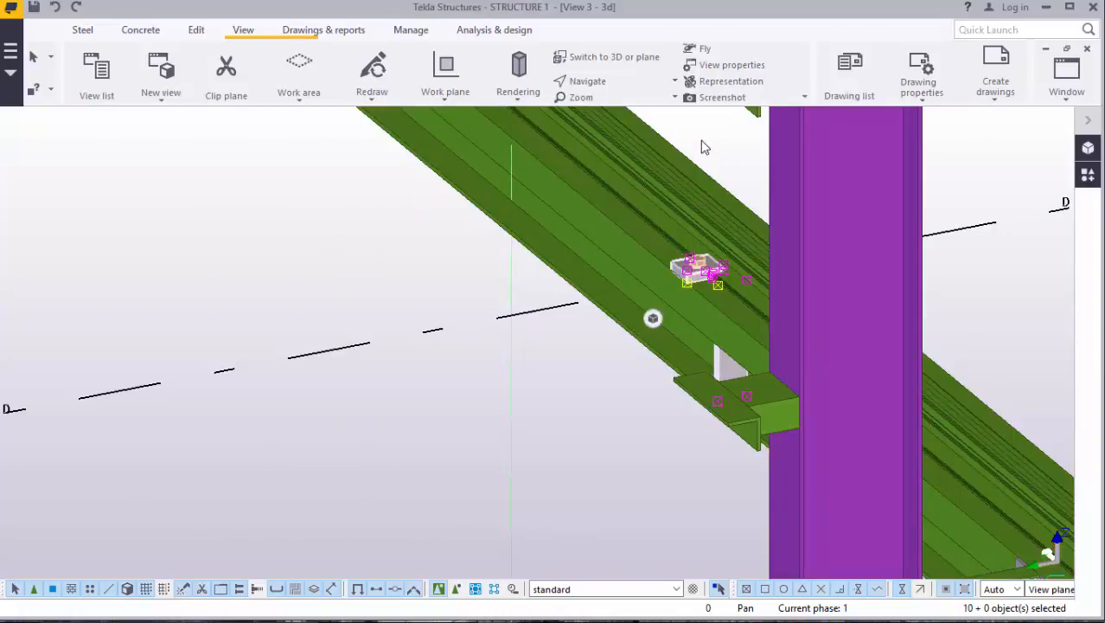
pyautogui.scroll(-4, 758, 181)
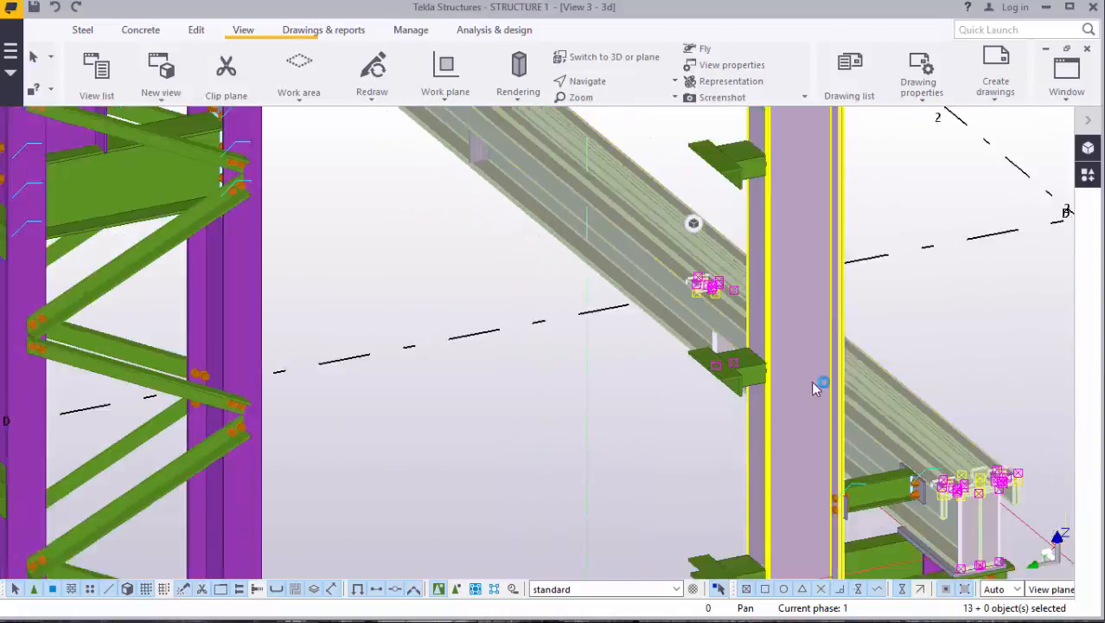
# Step: Add the rail clip plates at mid-girder and at the girder's far end to the selection
pyautogui.scroll(3, 644, 215)
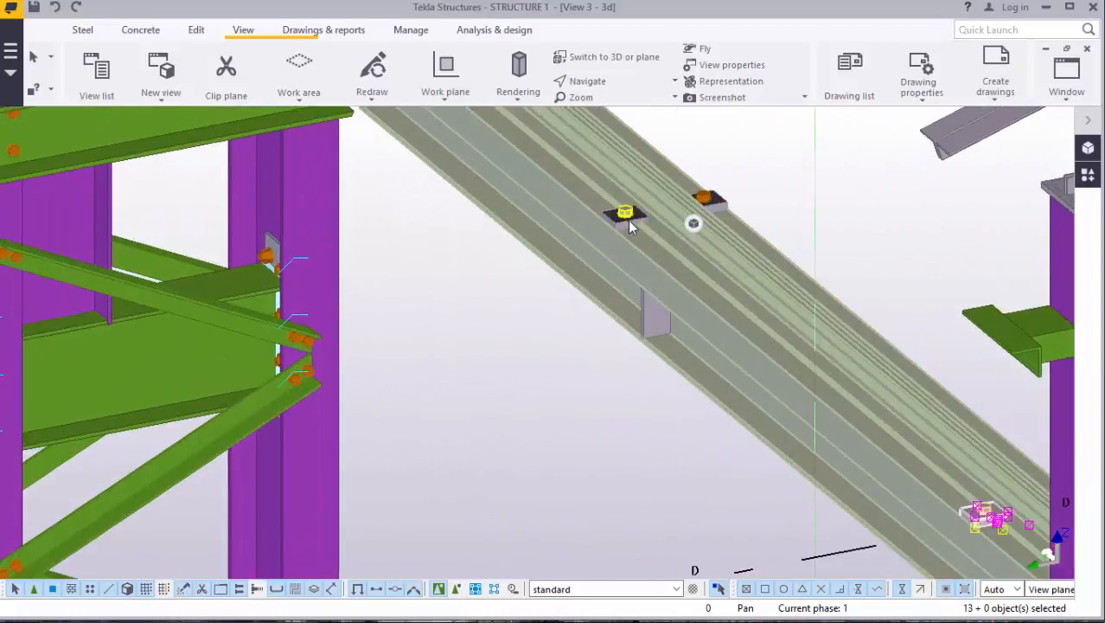
pyautogui.scroll(-4, 724, 212)
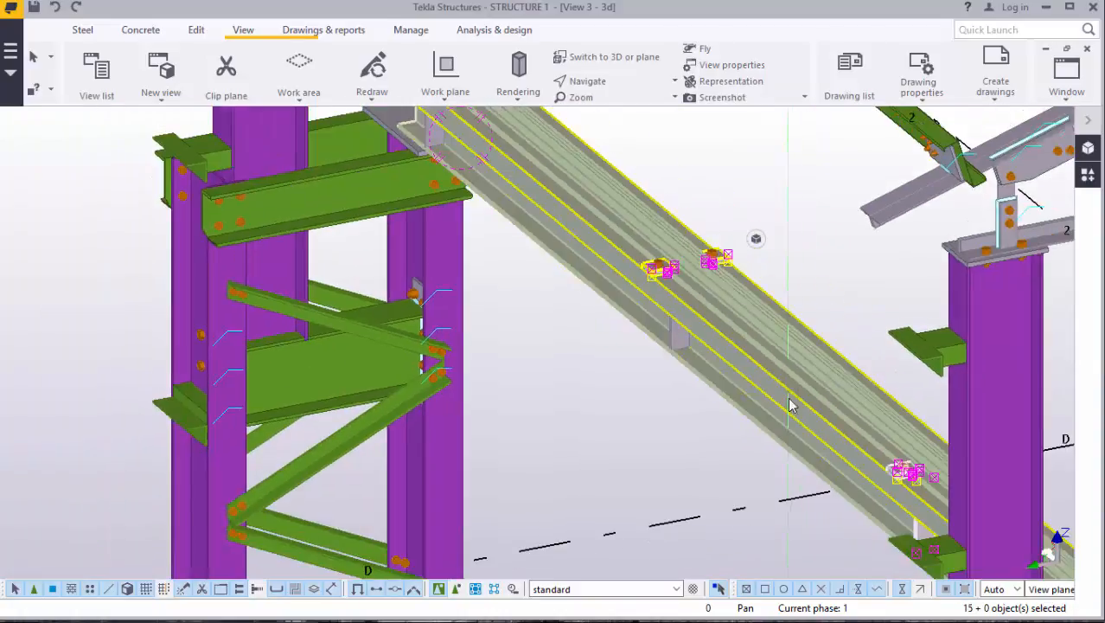
pyautogui.scroll(5, 531, 180)
pyautogui.scroll(2, 531, 181)
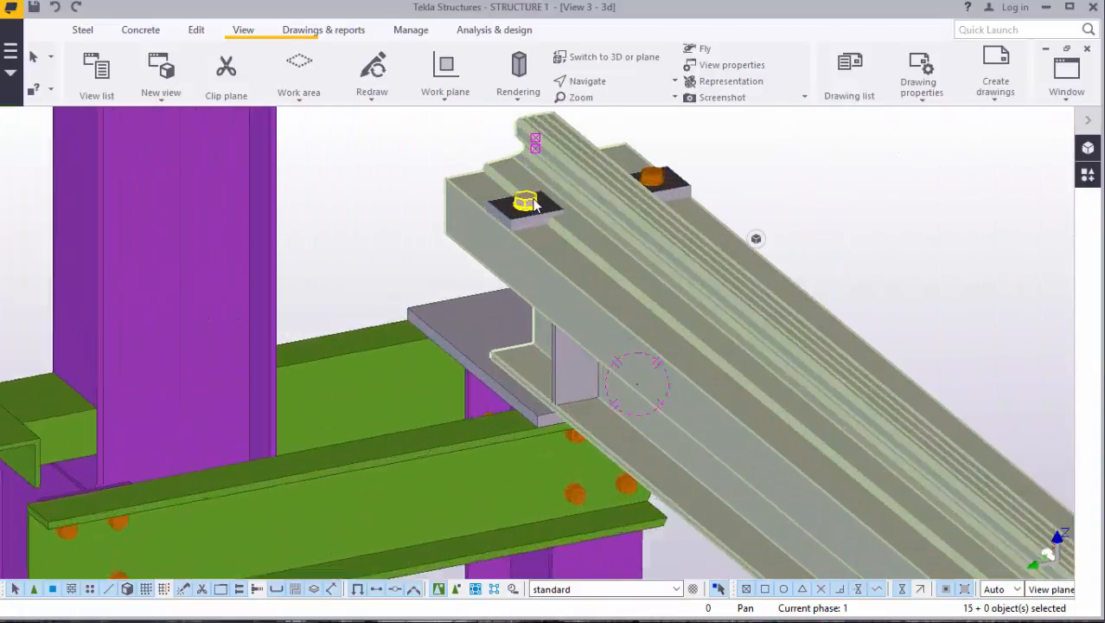
pyautogui.keyDown('ctrl'); pyautogui.click(698, 188); pyautogui.keyUp('ctrl')
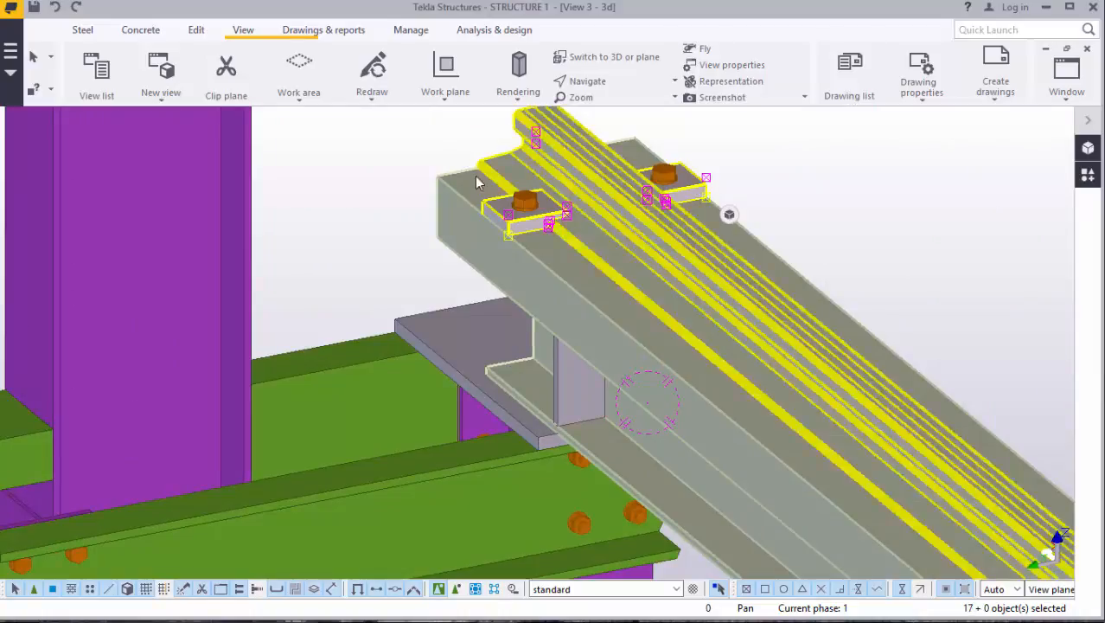
# Step: Add the bolts of the far-end and mid-girder rail clips to the selection
pyautogui.scroll(-4, 472, 169)
pyautogui.scroll(1, 434, 157)
pyautogui.scroll(2, 485, 153)
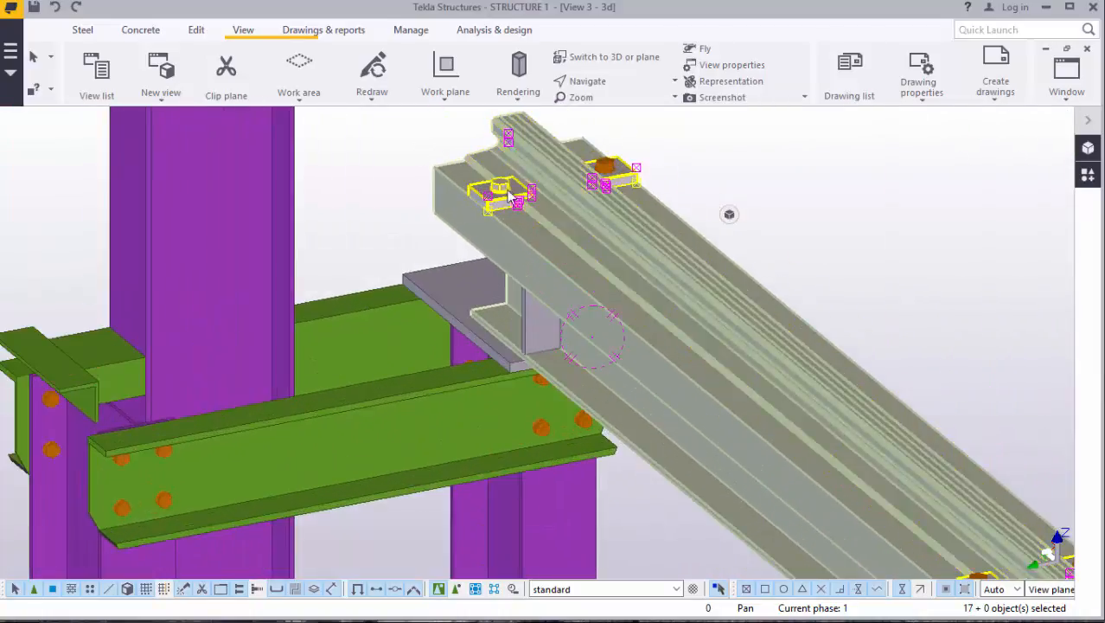
pyautogui.keyDown('ctrl'); pyautogui.click(504, 188); pyautogui.keyUp('ctrl')
pyautogui.keyDown('ctrl'); pyautogui.click(612, 166); pyautogui.keyUp('ctrl')
pyautogui.scroll(-3, 519, 143)
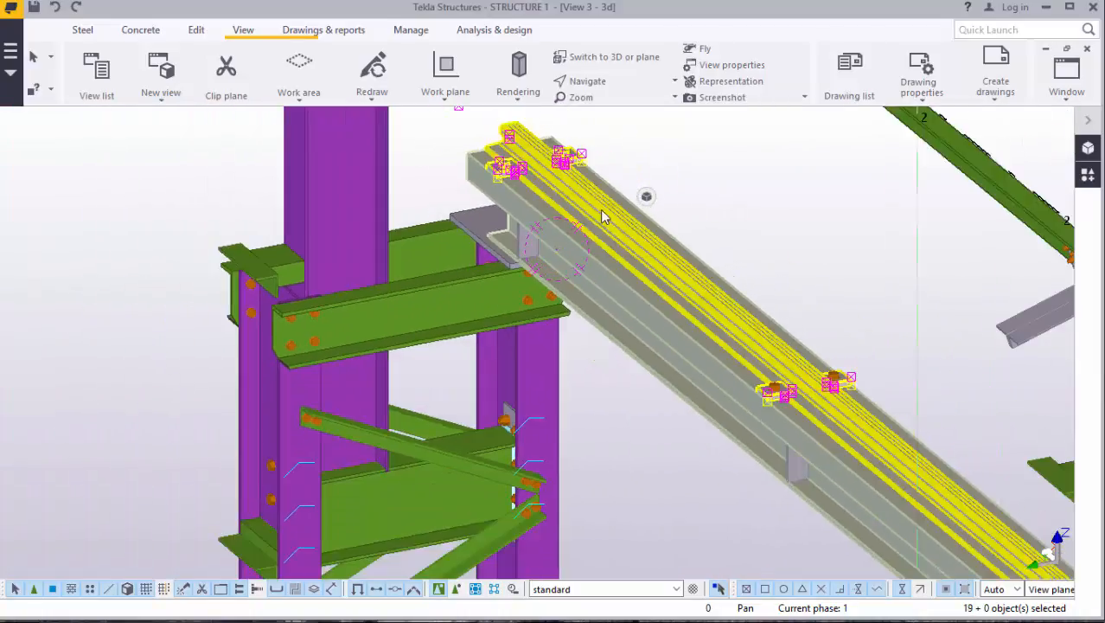
pyautogui.scroll(2, 839, 419)
pyautogui.scroll(2, 718, 372)
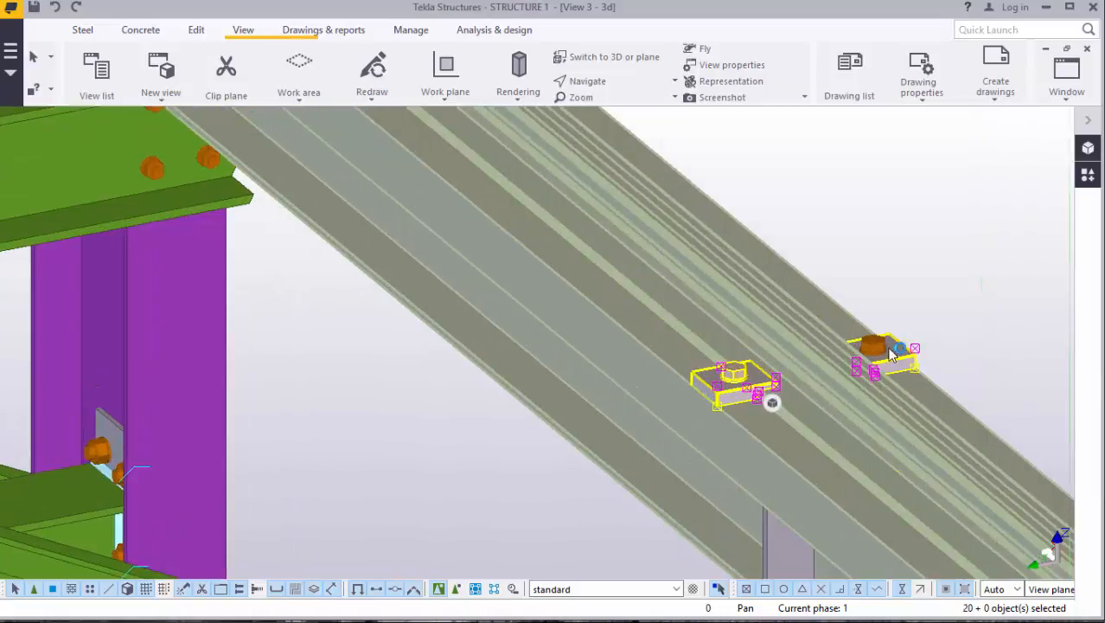
# Step: Add the rail clip plate and bolt hidden behind the column near grid D to the selection
pyautogui.scroll(-6, 605, 203)
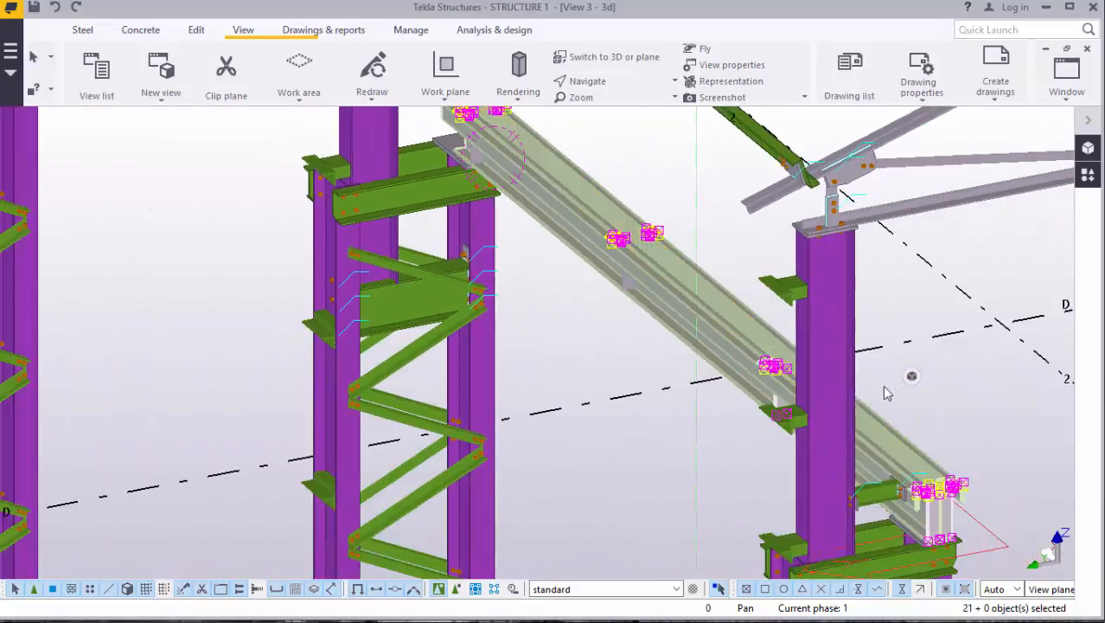
pyautogui.scroll(2, 890, 398)
pyautogui.scroll(-2, 912, 475)
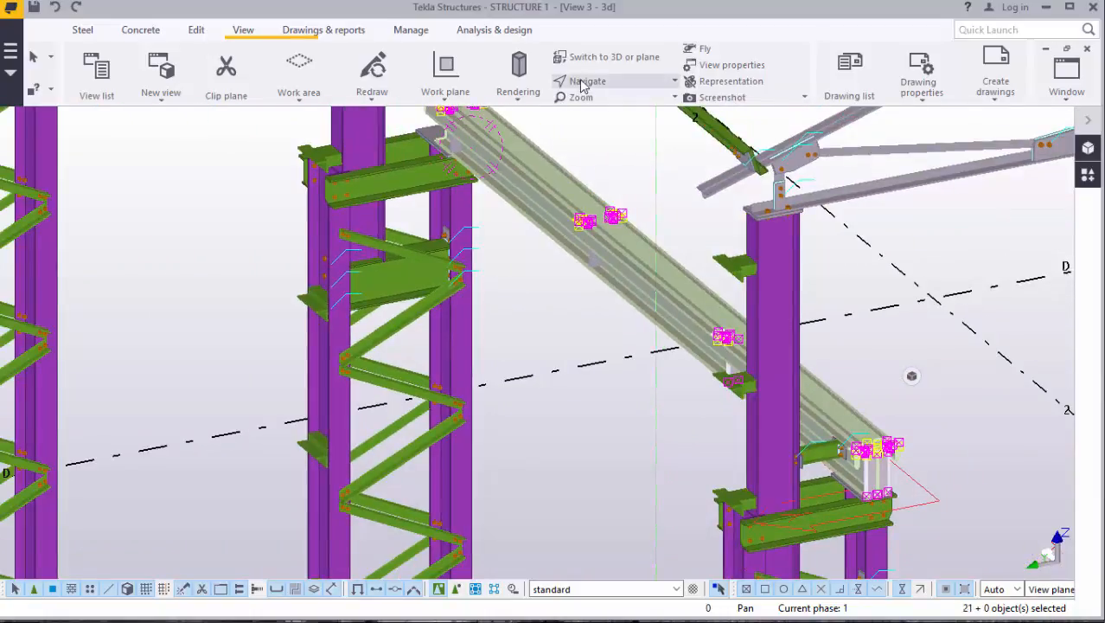
pyautogui.click(582, 82)
pyautogui.click(631, 111)
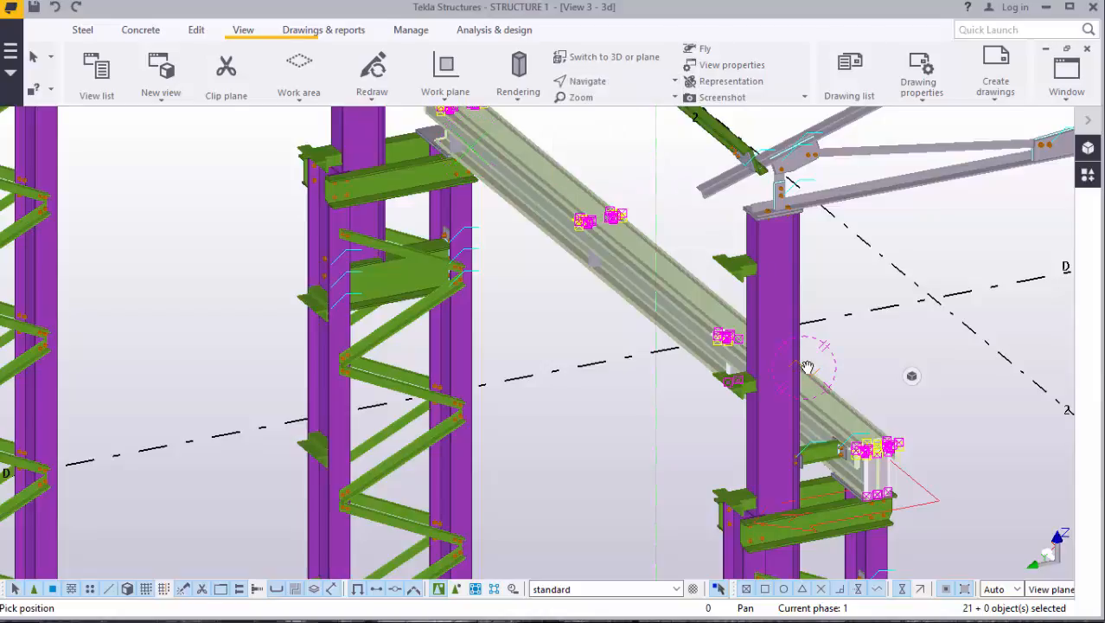
pyautogui.moveTo(807, 368); pyautogui.dragTo(605, 346)
pyautogui.scroll(2, 903, 303)
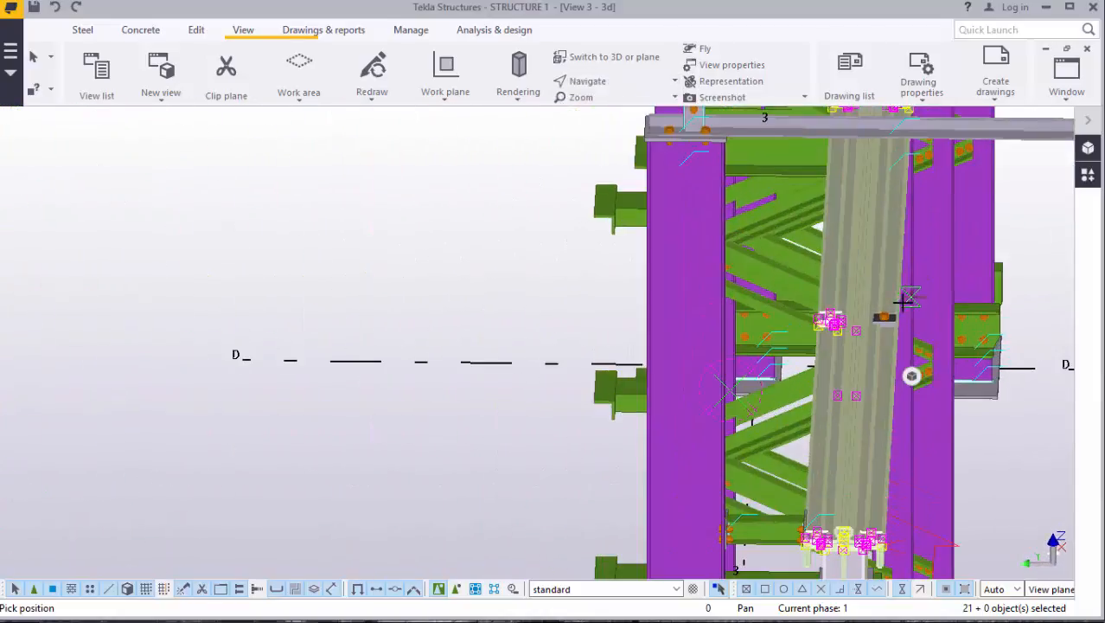
pyautogui.scroll(3, 903, 300)
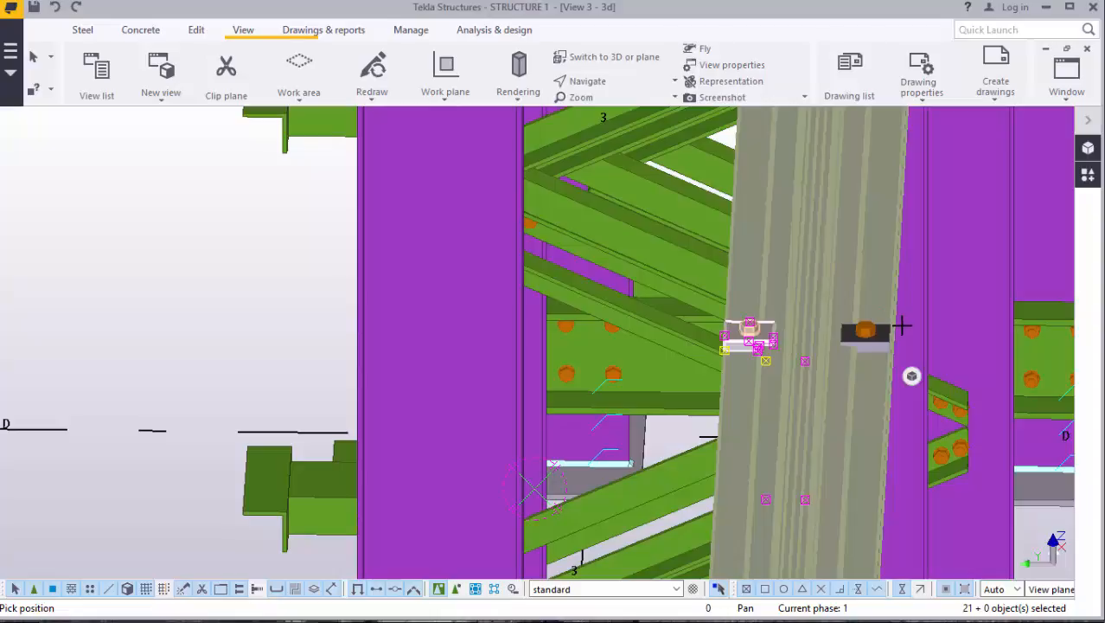
pyautogui.rightClick(220, 200)
pyautogui.click(253, 208)
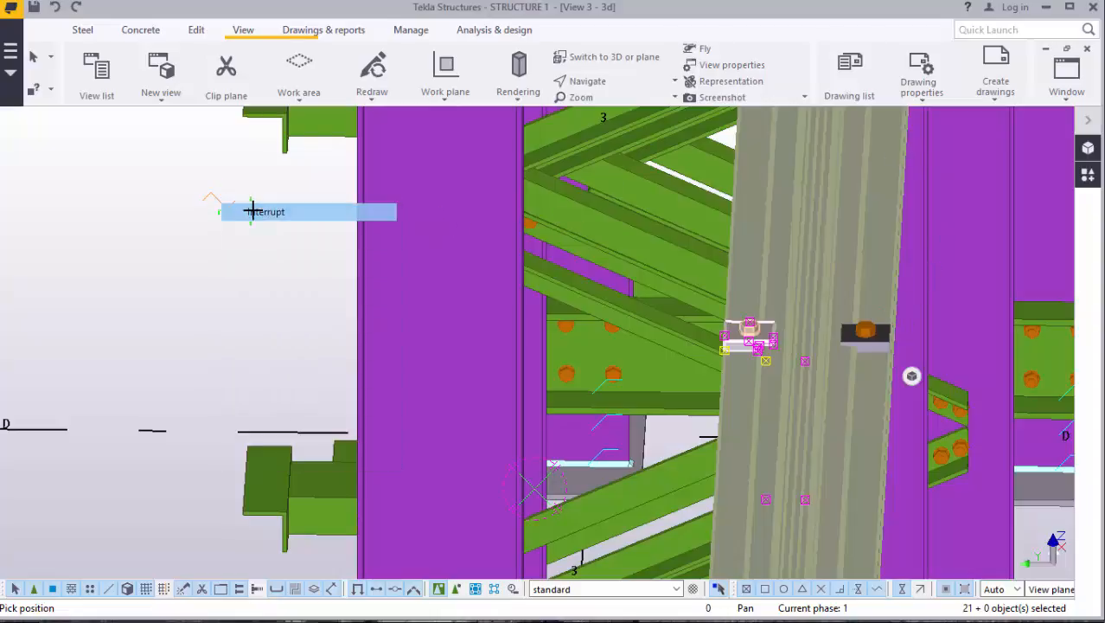
pyautogui.keyDown('shift'); pyautogui.click(862, 328); pyautogui.keyUp('shift')
pyautogui.scroll(1, 882, 340)
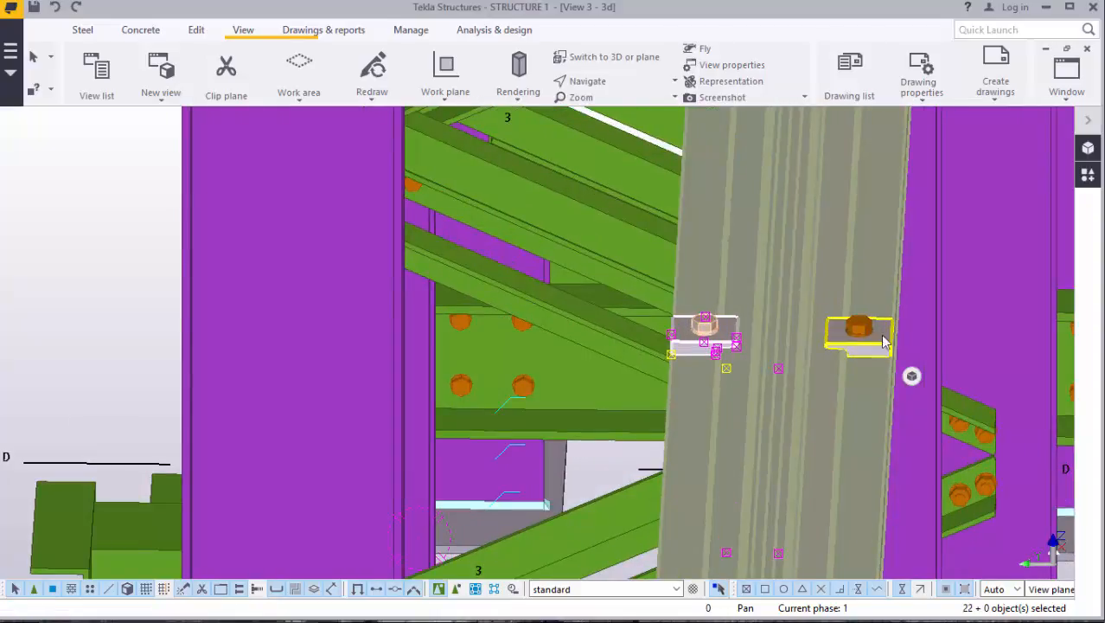
pyautogui.scroll(-5, 868, 329)
pyautogui.keyDown('shift'); pyautogui.click(664, 220); pyautogui.keyUp('shift')
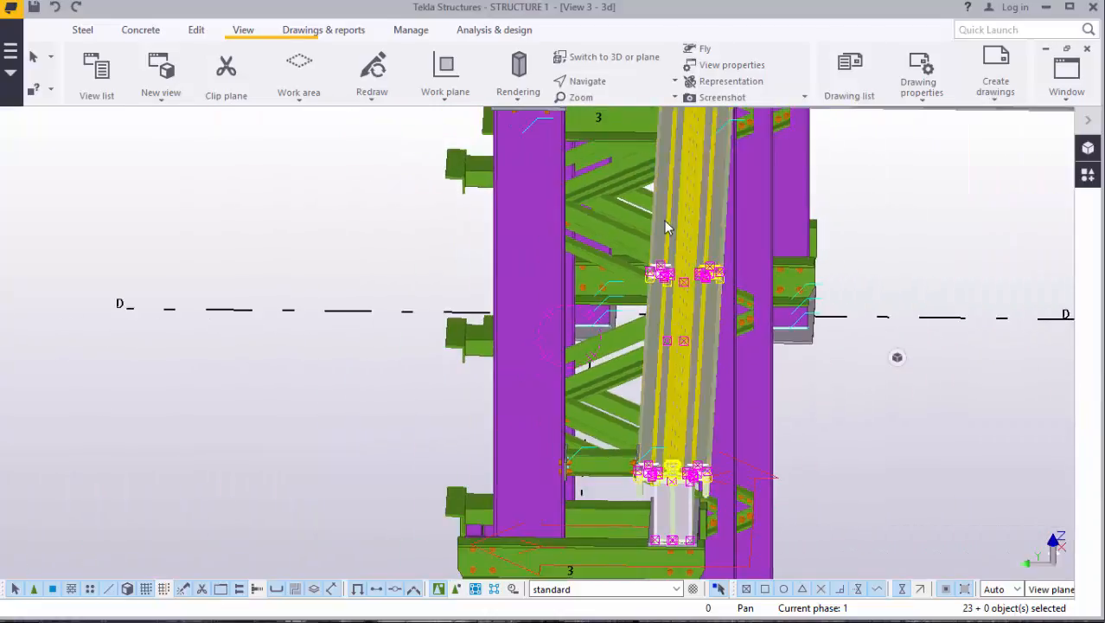
# Step: Examine the selected girder assembly along its length and around its bolted bearing end near grid C
pyautogui.scroll(5, 686, 402)
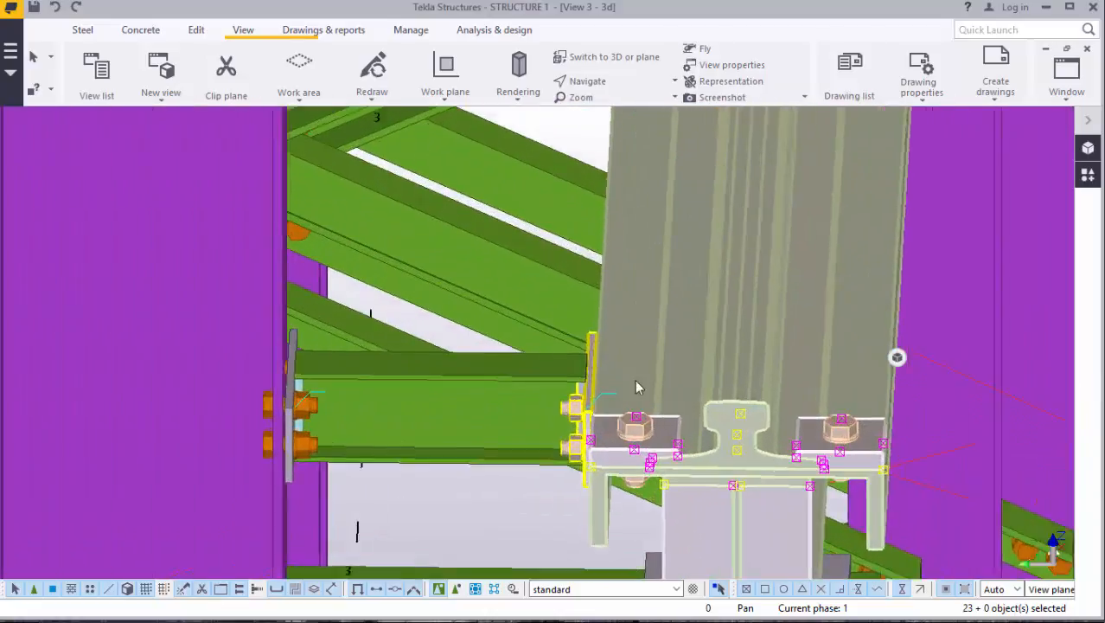
pyautogui.scroll(-6, 584, 416)
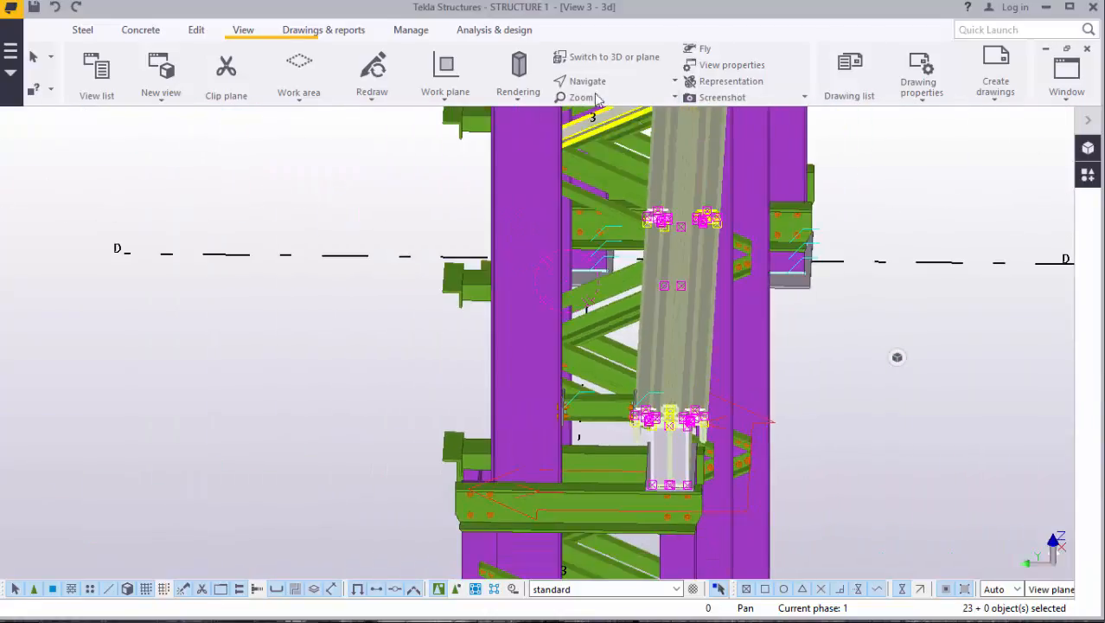
pyautogui.click(587, 80)
pyautogui.click(609, 105)
pyautogui.moveTo(675, 381); pyautogui.dragTo(824, 390)
pyautogui.scroll(4, 700, 495)
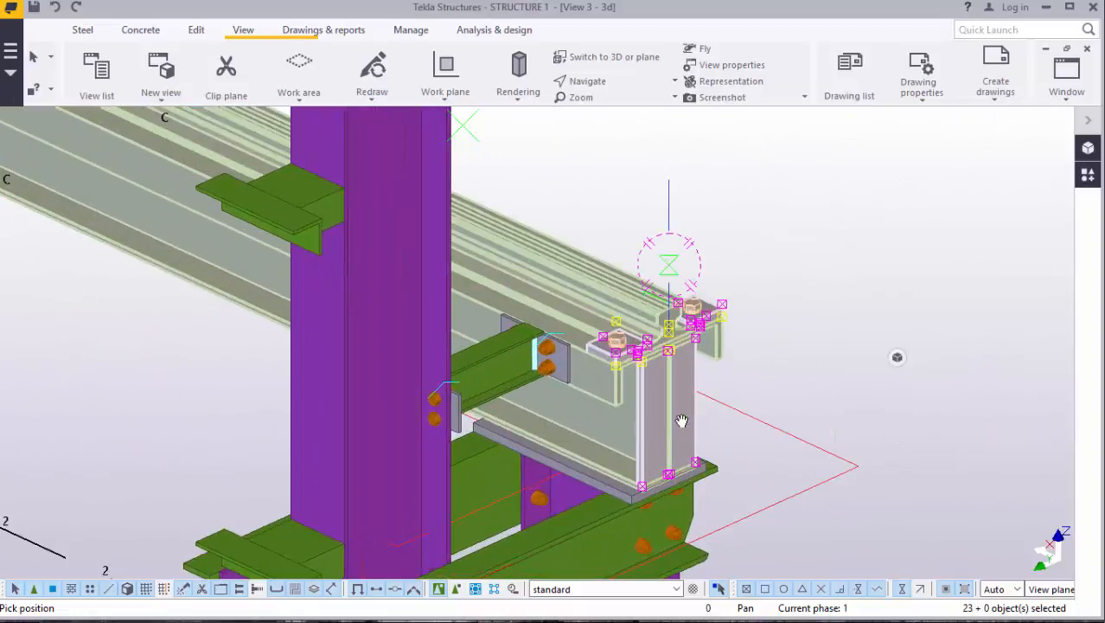
pyautogui.scroll(4, 679, 423)
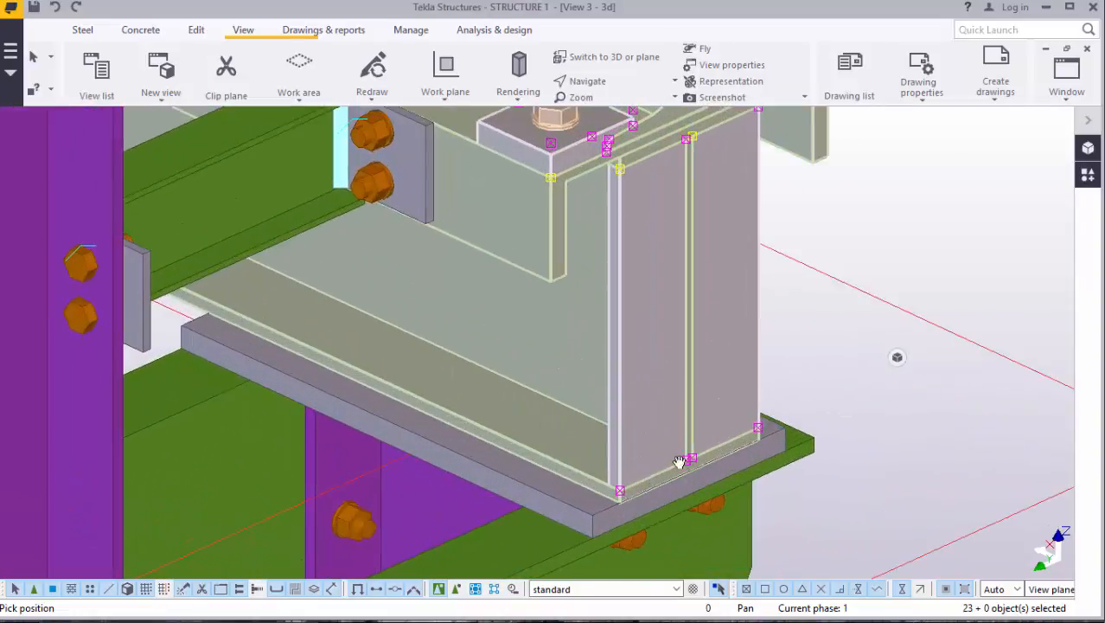
pyautogui.scroll(-2, 683, 445)
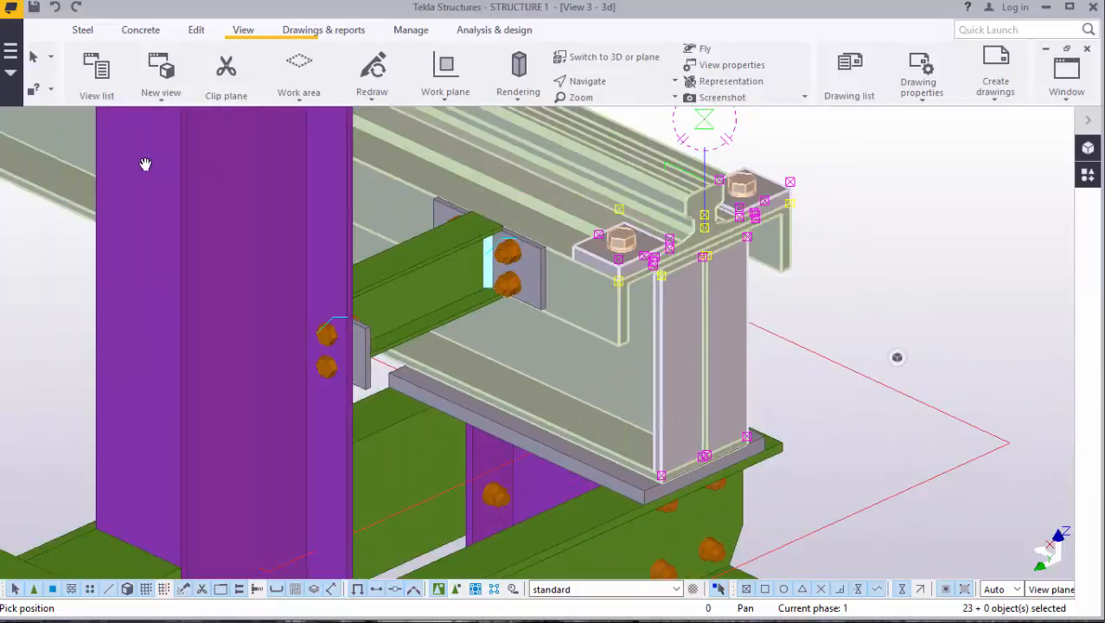
pyautogui.rightClick(894, 164)
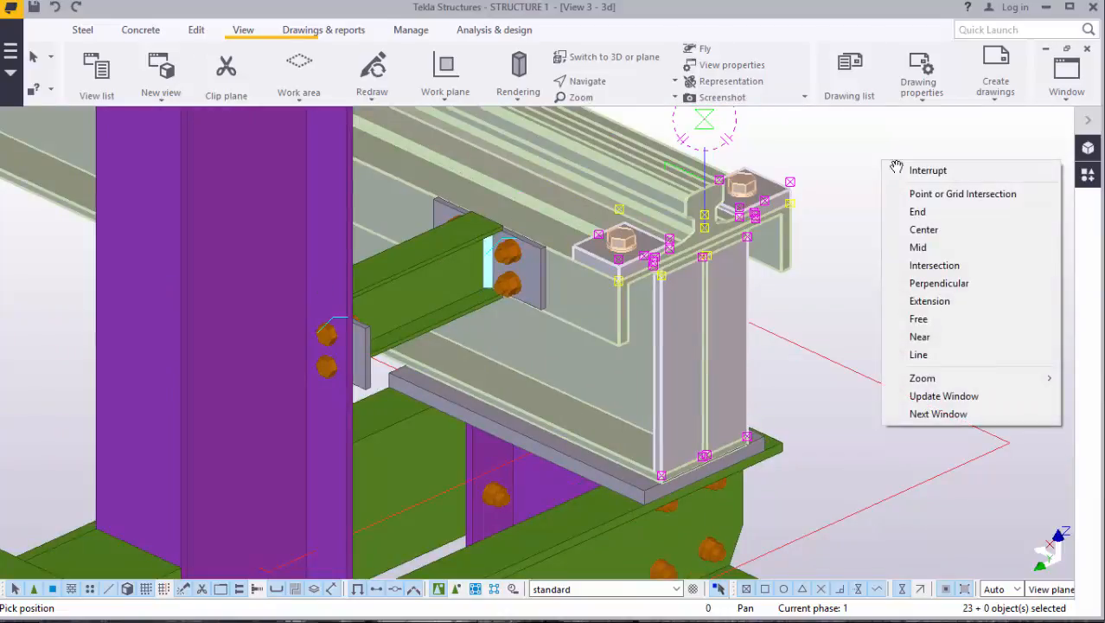
pyautogui.click(928, 172)
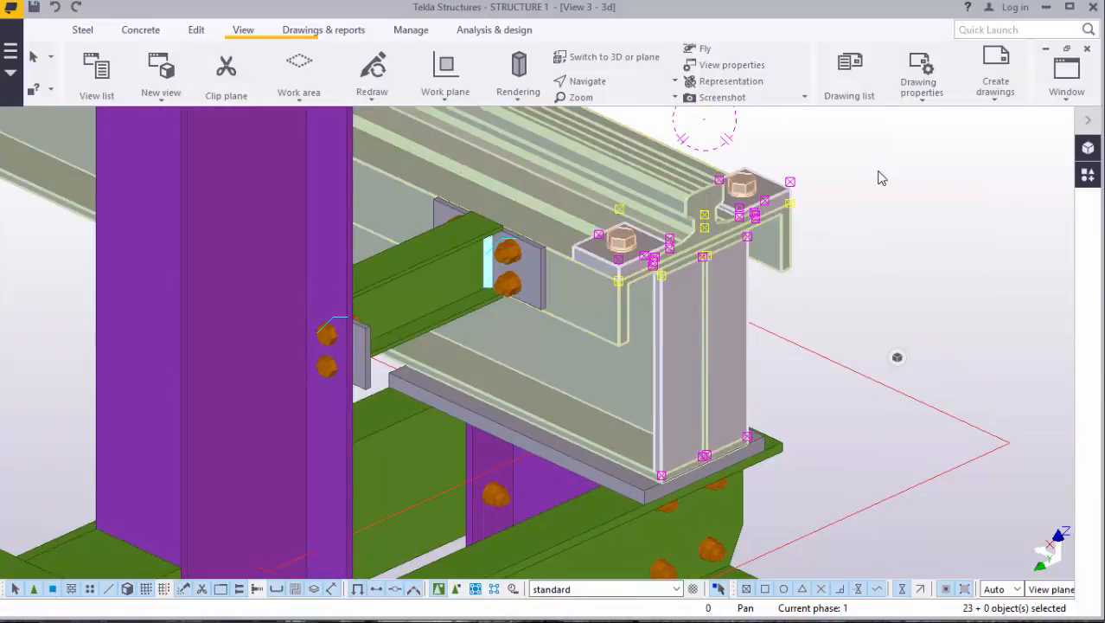
# Step: Try to copy the selected girder assembly from the cap channel's corner at the grid C end to its opposite end
pyautogui.rightClick(880, 178)
pyautogui.moveTo(956, 227)
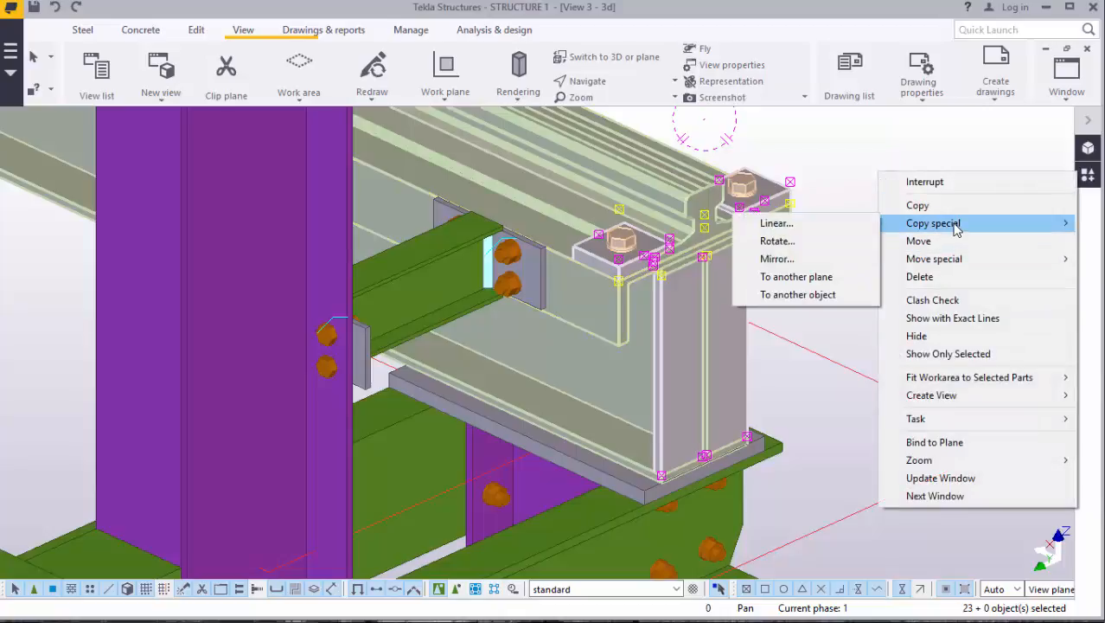
pyautogui.click(918, 205)
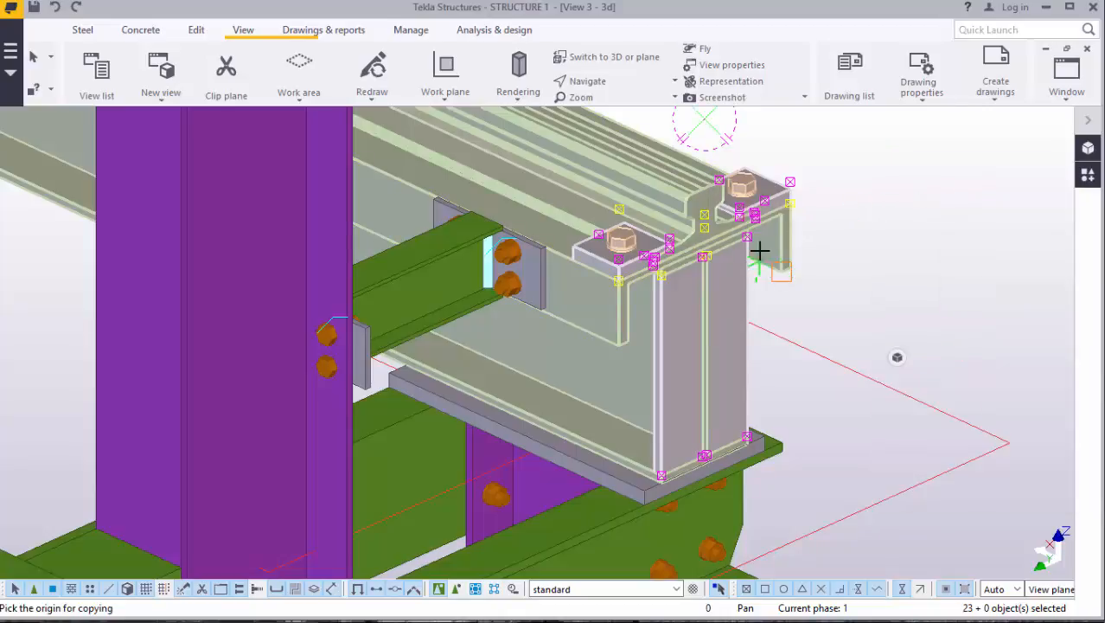
pyautogui.scroll(6, 611, 271)
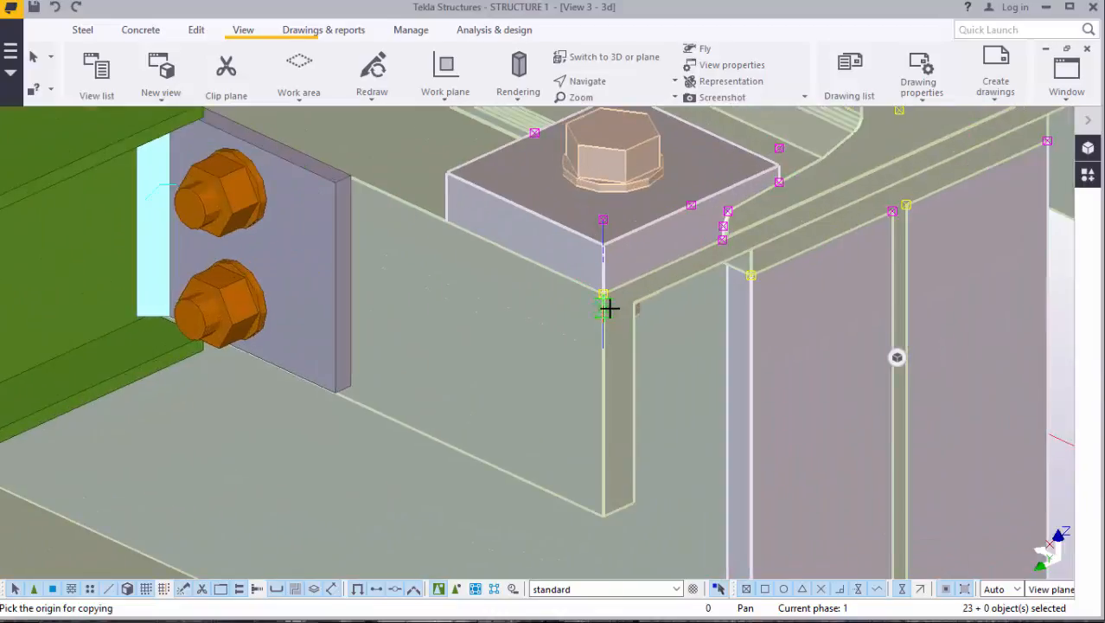
pyautogui.scroll(5, 609, 308)
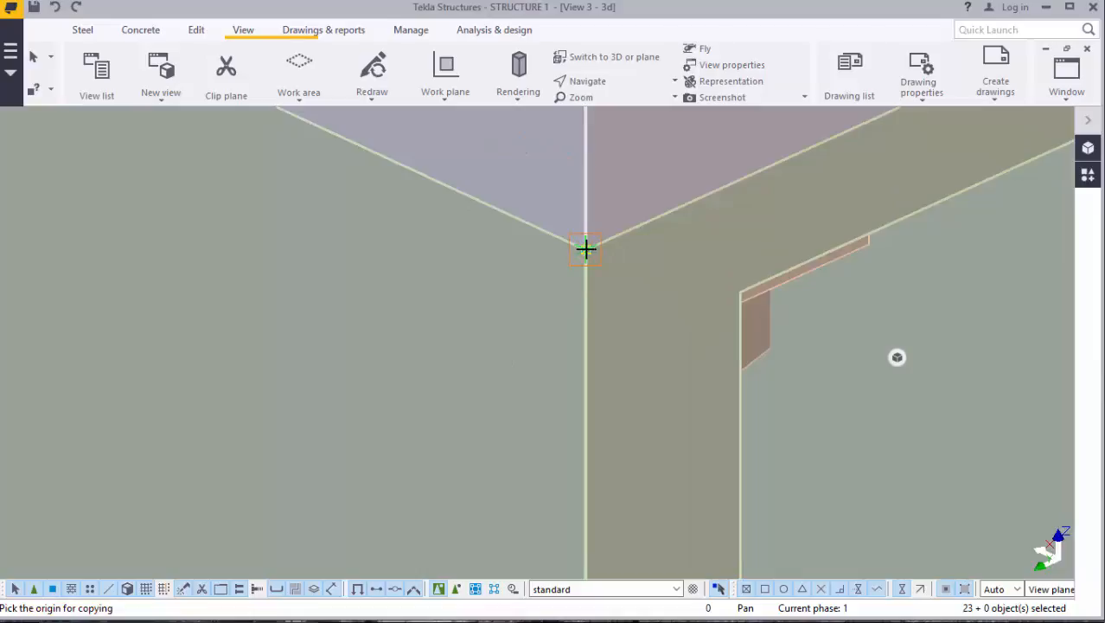
pyautogui.scroll(-8, 683, 360)
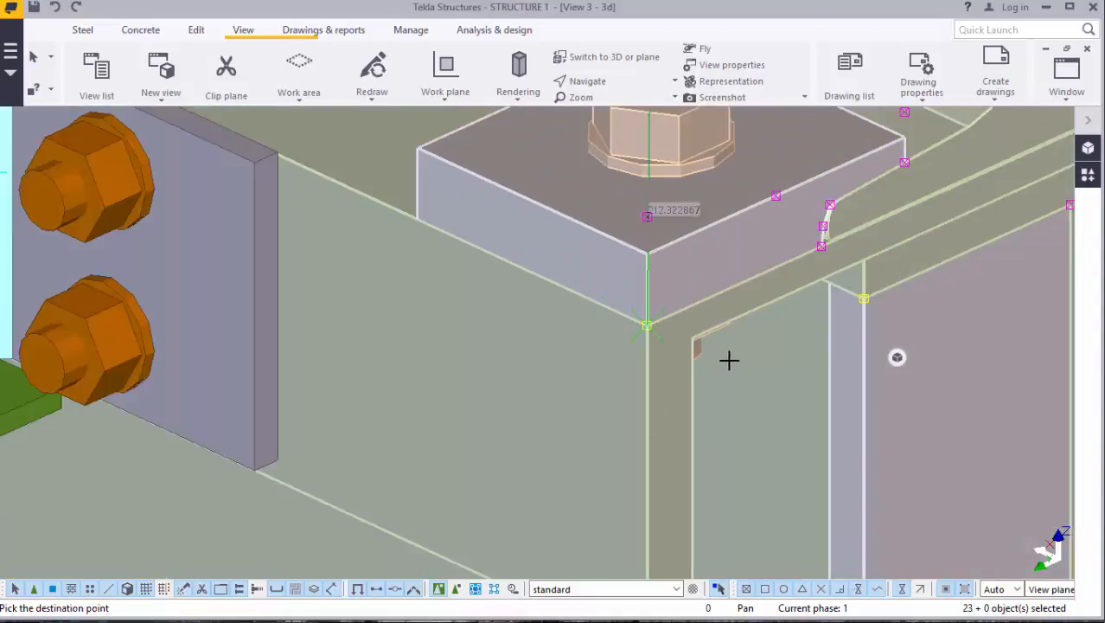
pyautogui.scroll(-10, 791, 381)
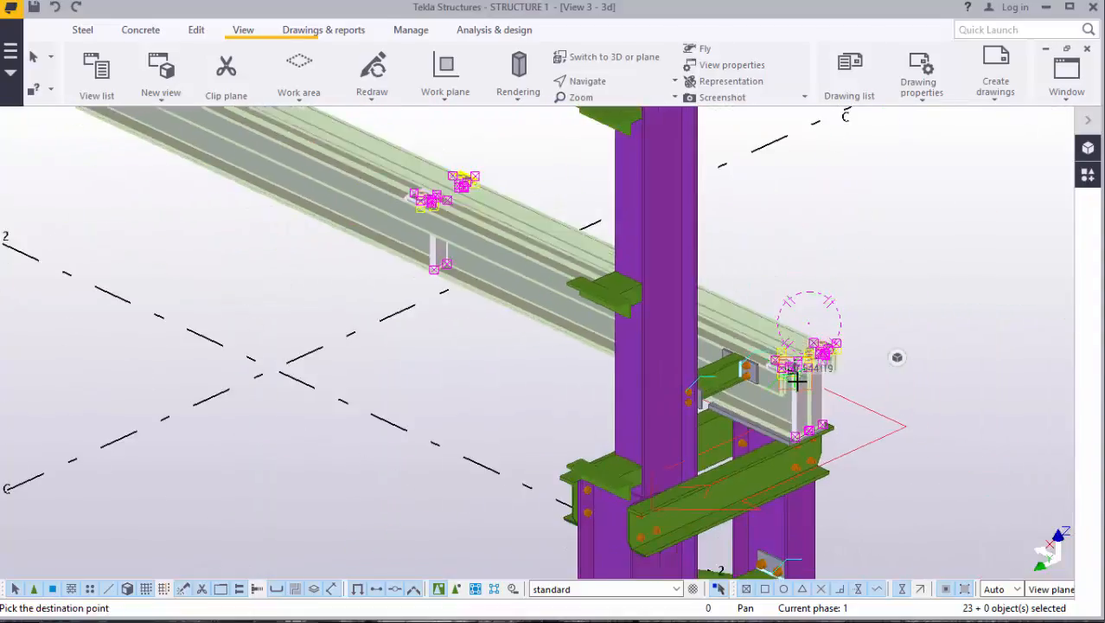
pyautogui.scroll(10, 497, 190)
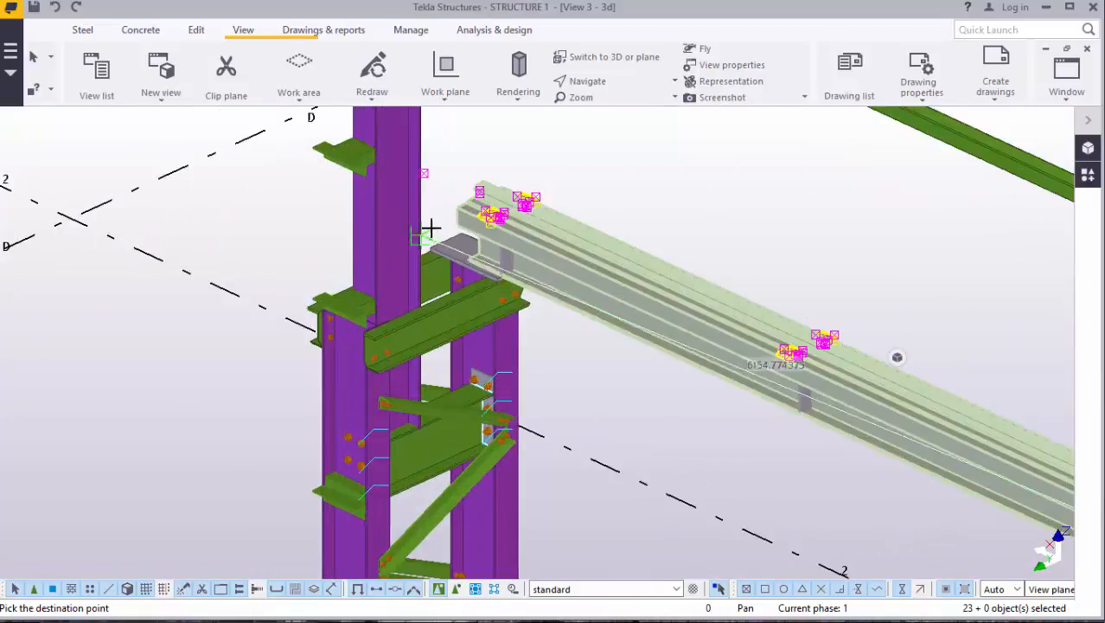
pyautogui.scroll(8, 461, 195)
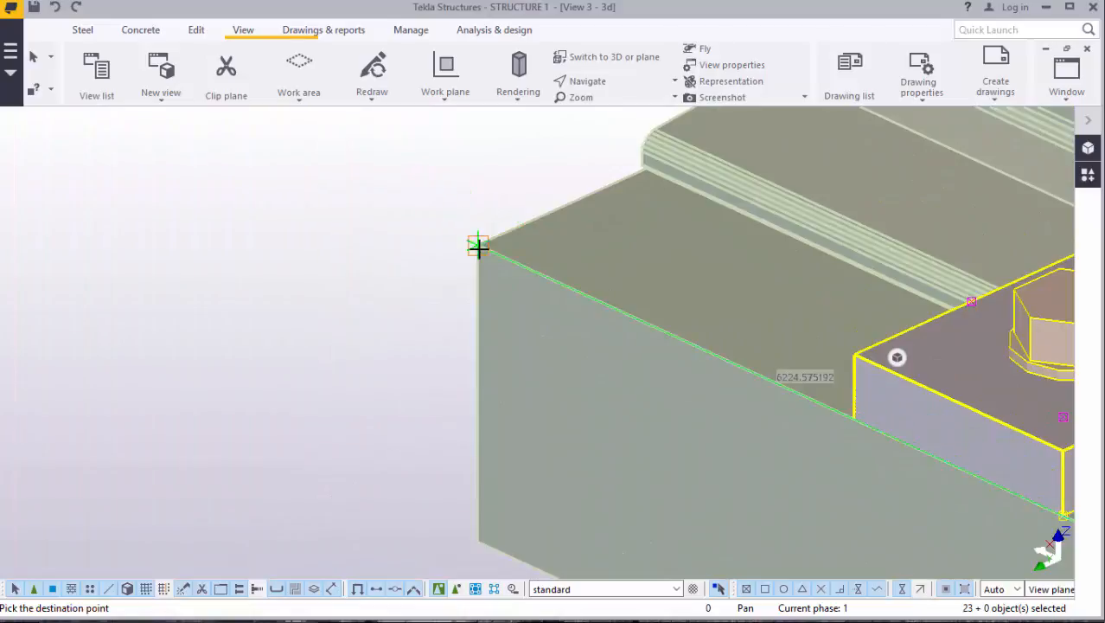
pyautogui.scroll(-8, 480, 246)
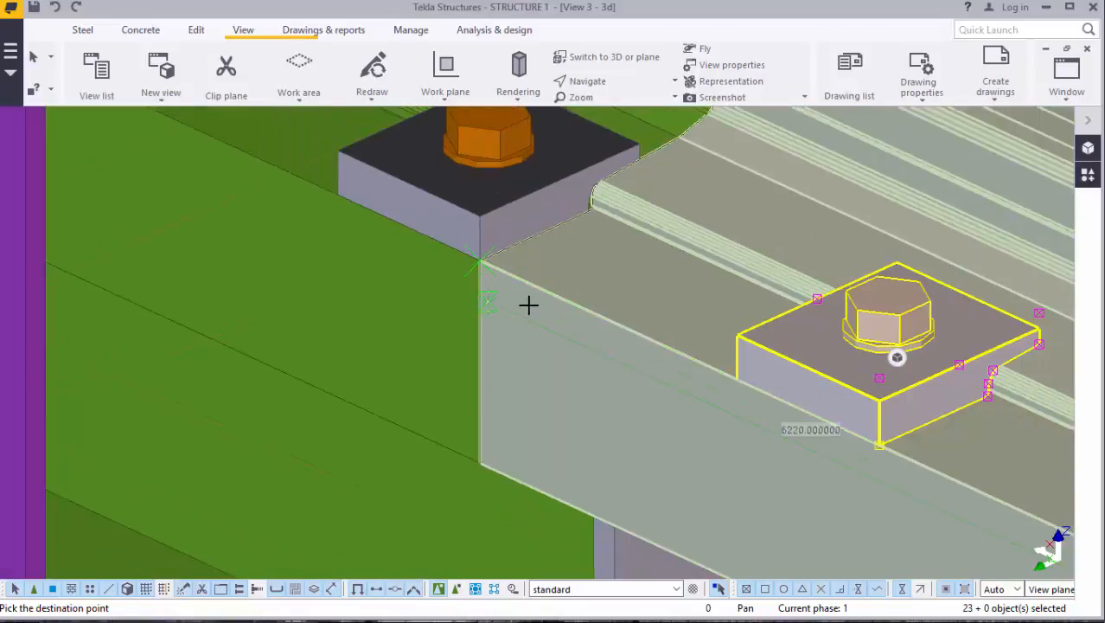
pyautogui.scroll(-8, 543, 311)
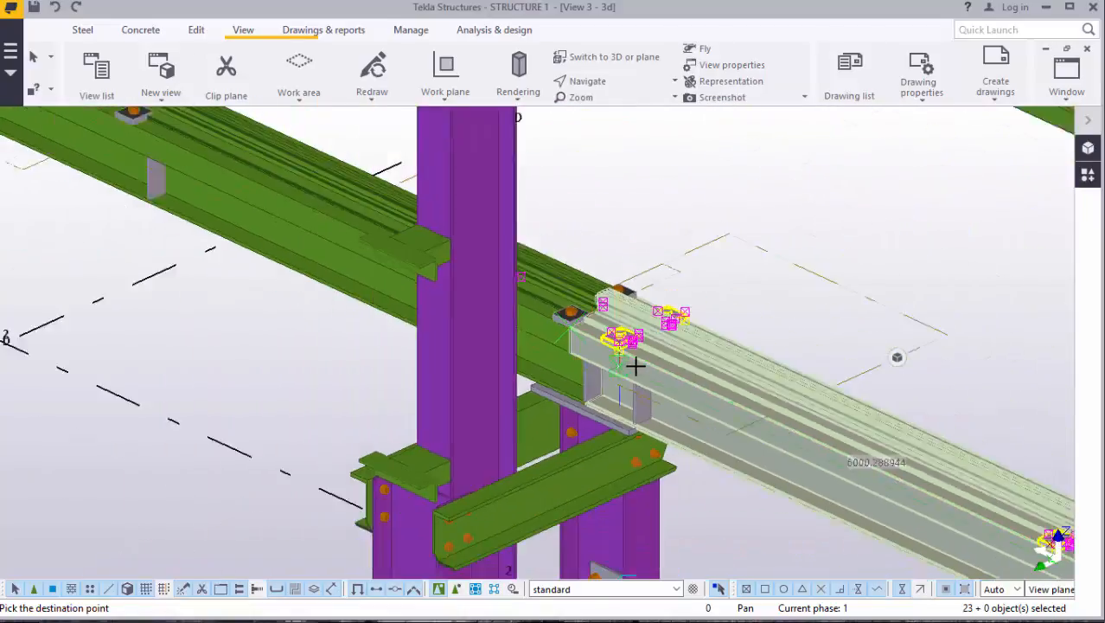
pyautogui.scroll(-3, 650, 365)
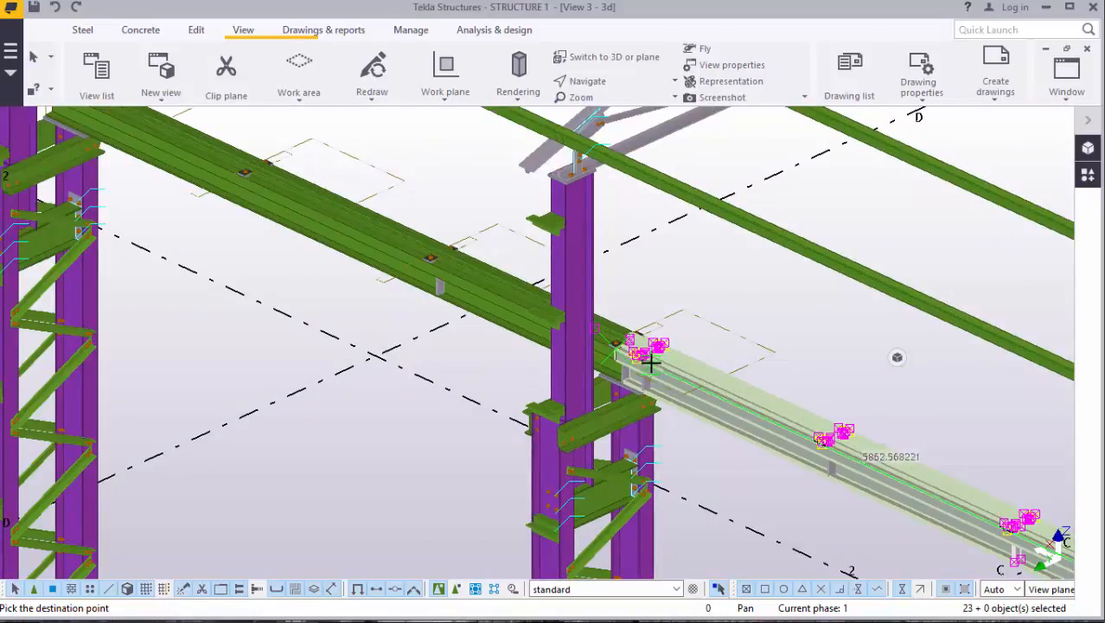
# Step: End the copy command and undo the copied girder assembly
pyautogui.rightClick(683, 275)
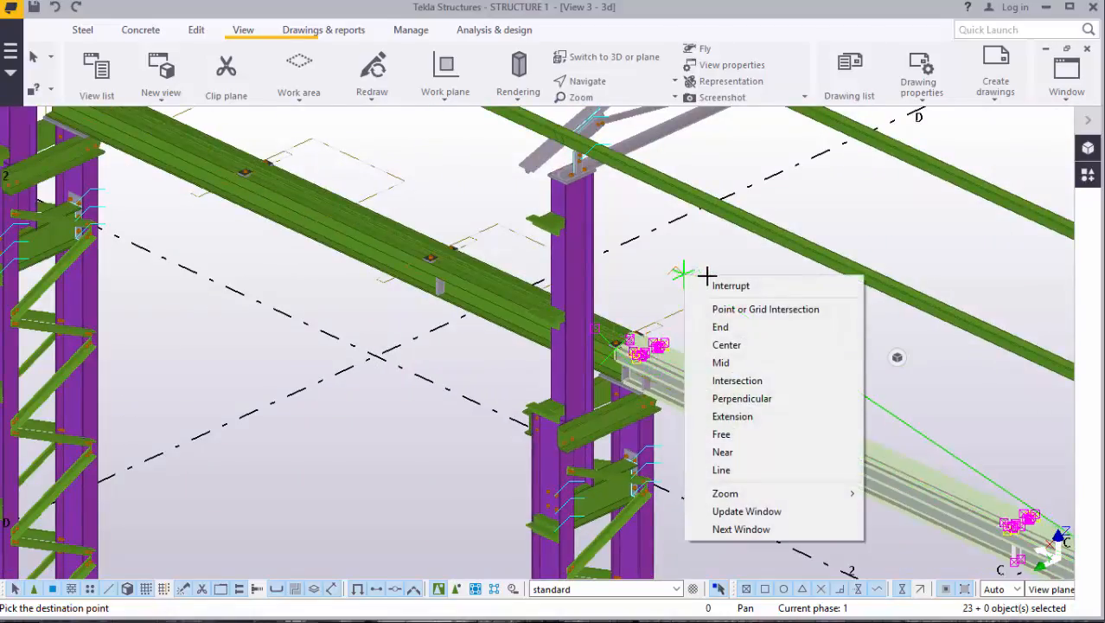
pyautogui.click(713, 283)
pyautogui.click(54, 10)
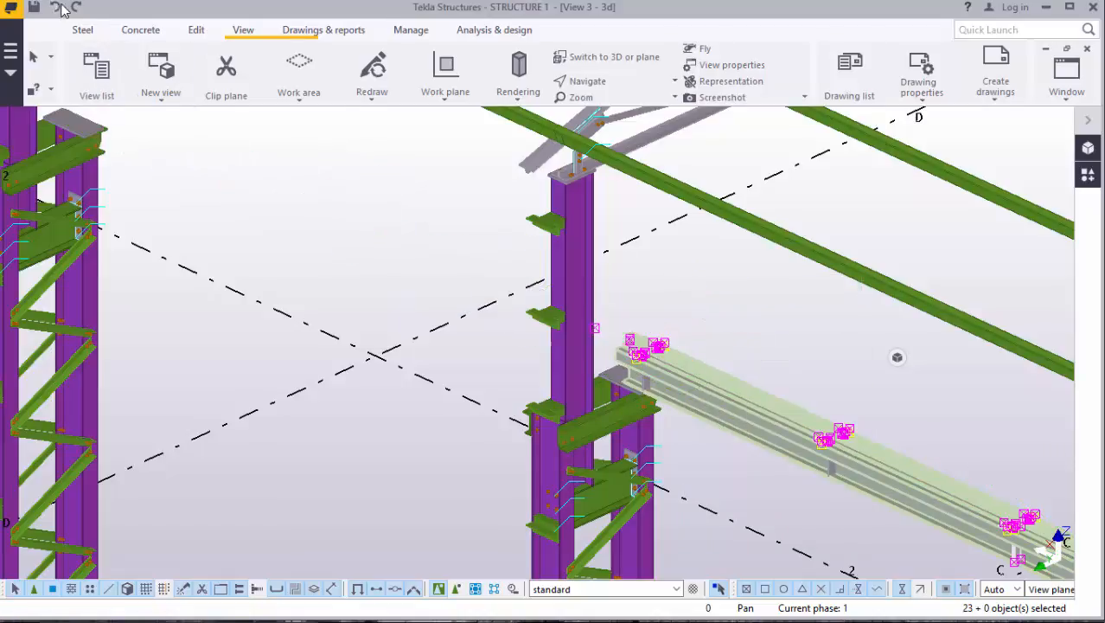
# Step: Select the girder, cap channel and rail, plus the bolted rail clips and web stiffener at the grid D end
pyautogui.scroll(3, 691, 406)
pyautogui.scroll(1, 674, 393)
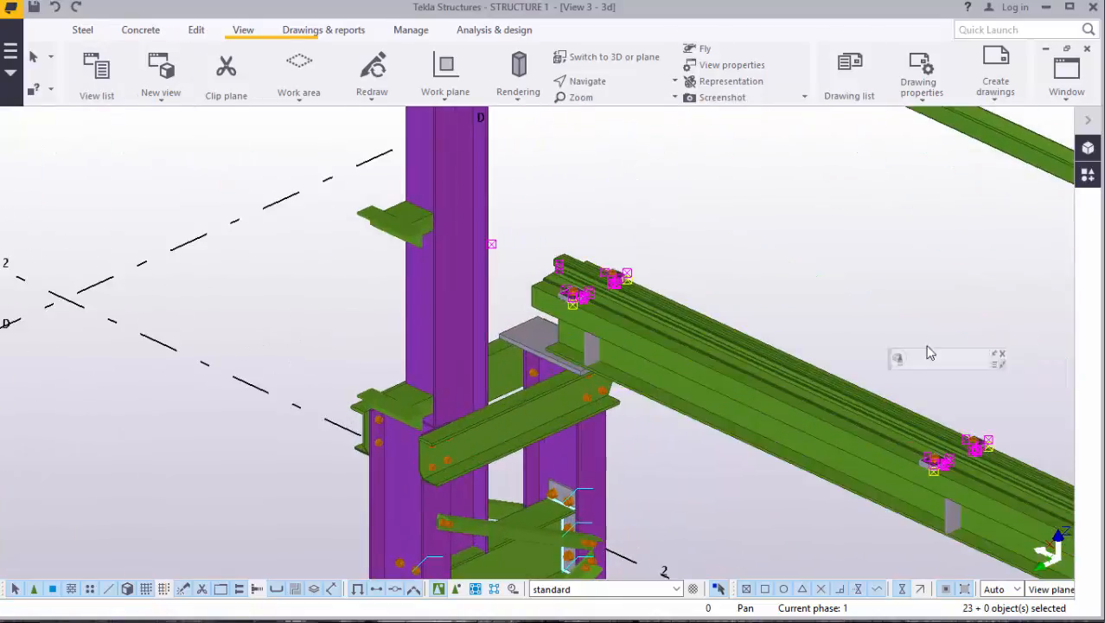
pyautogui.click(796, 275)
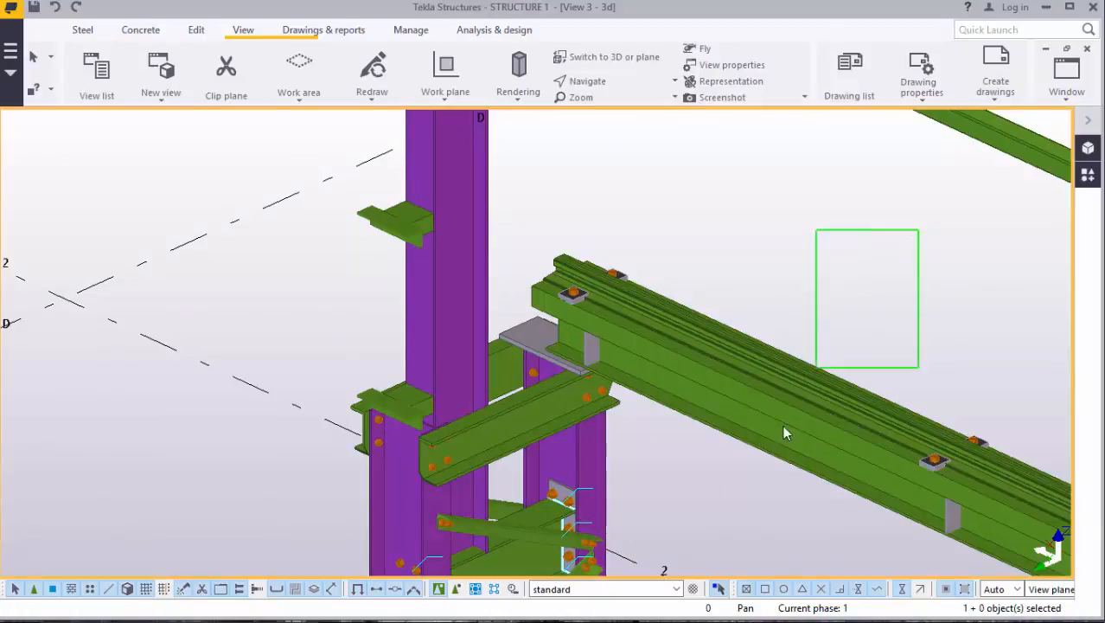
pyautogui.click(782, 424)
pyautogui.scroll(2, 588, 275)
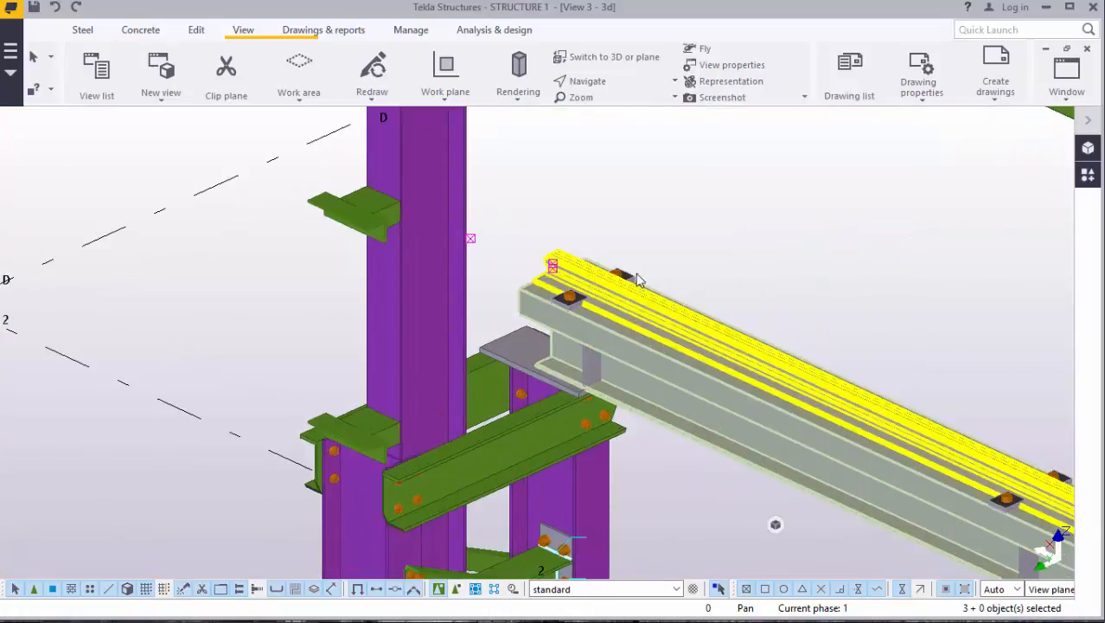
pyautogui.scroll(3, 569, 310)
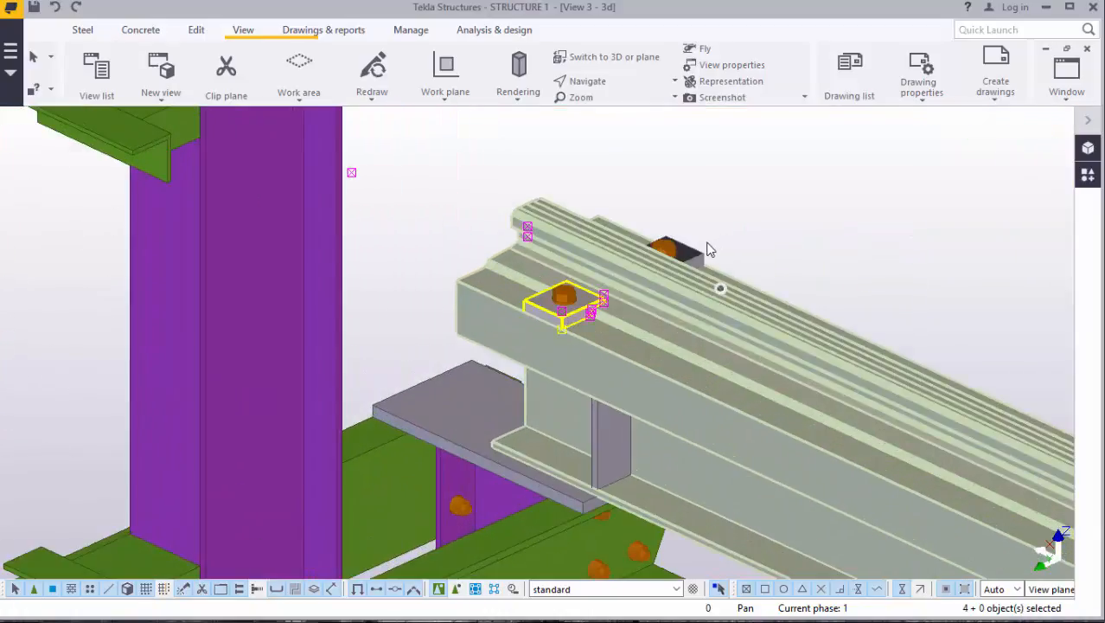
pyautogui.keyDown('shift'); pyautogui.click(558, 296); pyautogui.keyUp('shift')
pyautogui.scroll(-3, 409, 231)
pyautogui.moveTo(386, 222); pyautogui.dragTo(474, 270, button='middle')
pyautogui.scroll(-2, 473, 269)
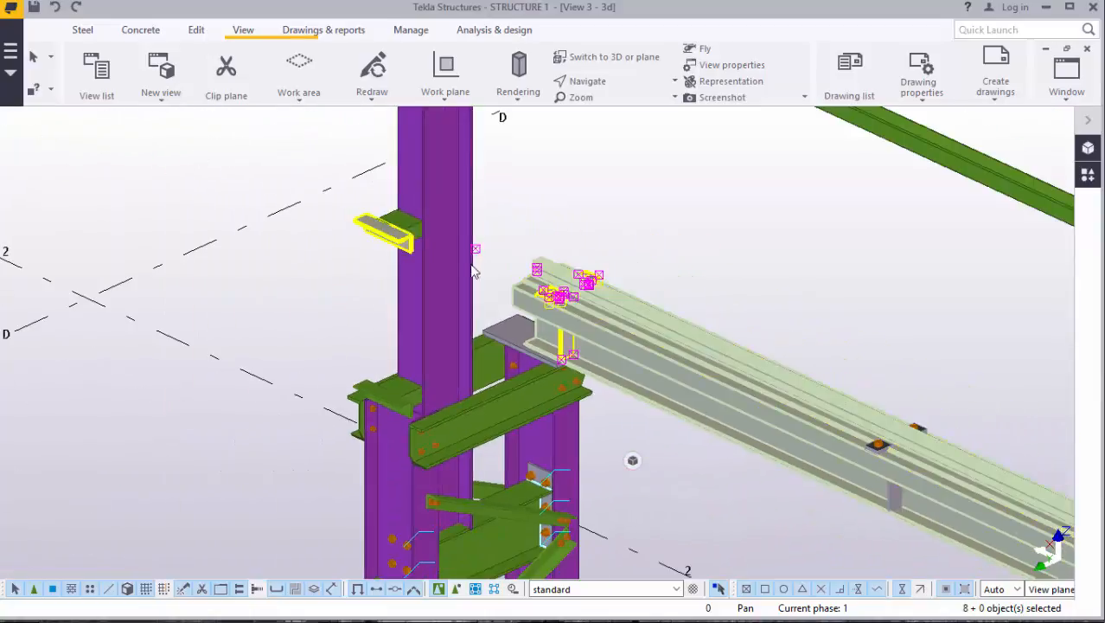
# Step: Add the first intermediate web stiffener and the adjacent rail clips to the selection
pyautogui.scroll(2, 825, 441)
pyautogui.keyDown('shift'); pyautogui.click(804, 453); pyautogui.keyUp('shift')
pyautogui.scroll(4, 835, 471)
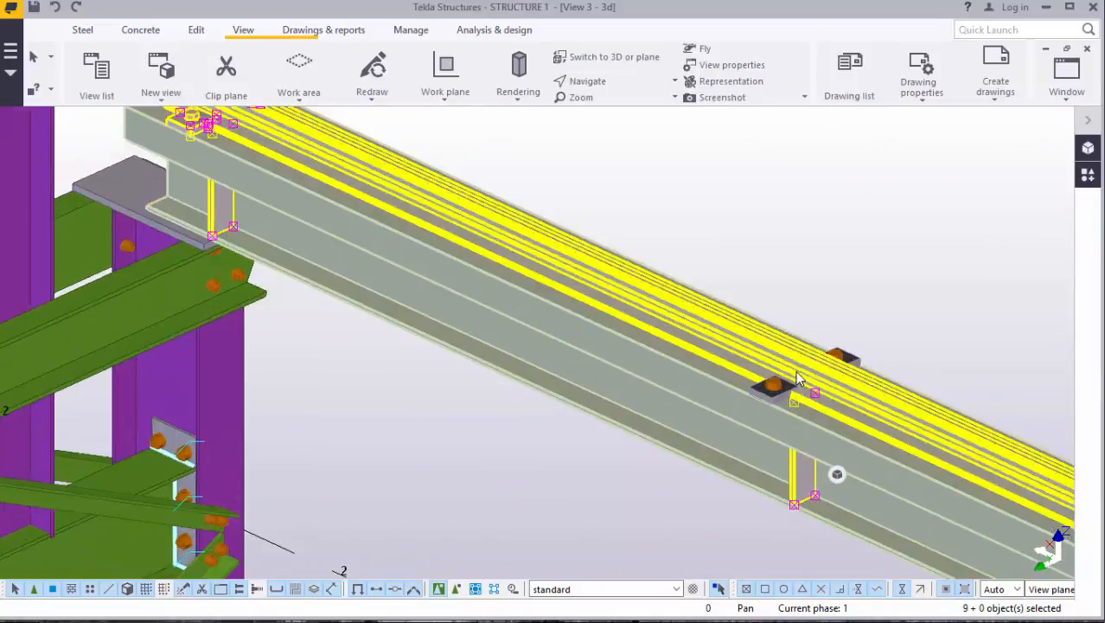
pyautogui.keyDown('shift'); pyautogui.click(859, 354); pyautogui.keyUp('shift')
pyautogui.scroll(-5, 496, 307)
pyautogui.scroll(2, 813, 427)
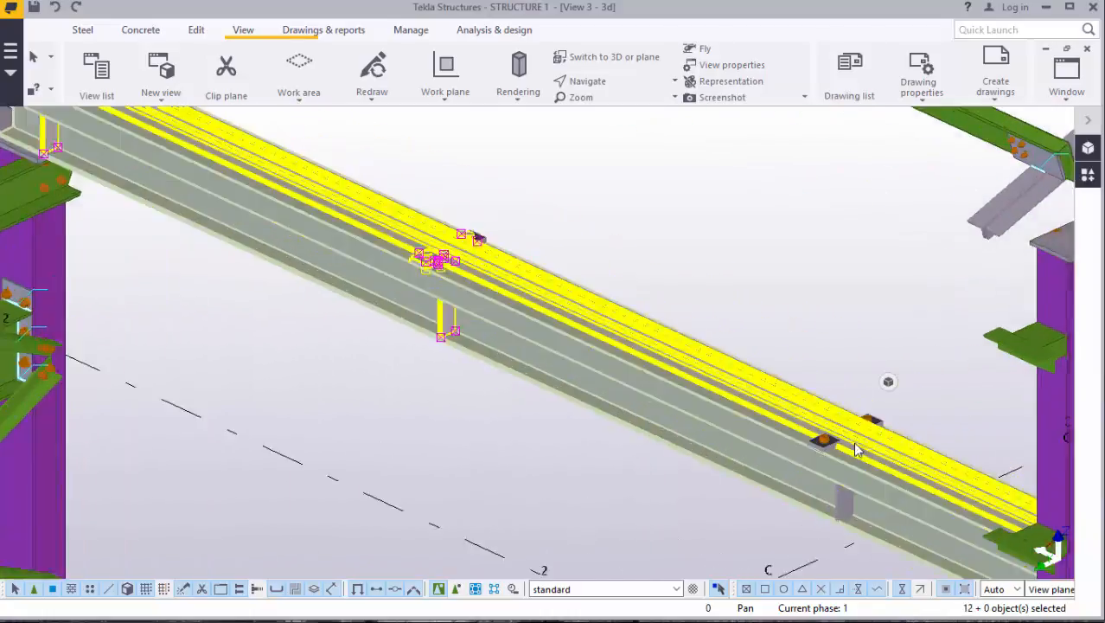
# Step: Add the plates and bolts of the next pair of intermediate rail clips toward grid C to the selection
pyautogui.scroll(3, 856, 449)
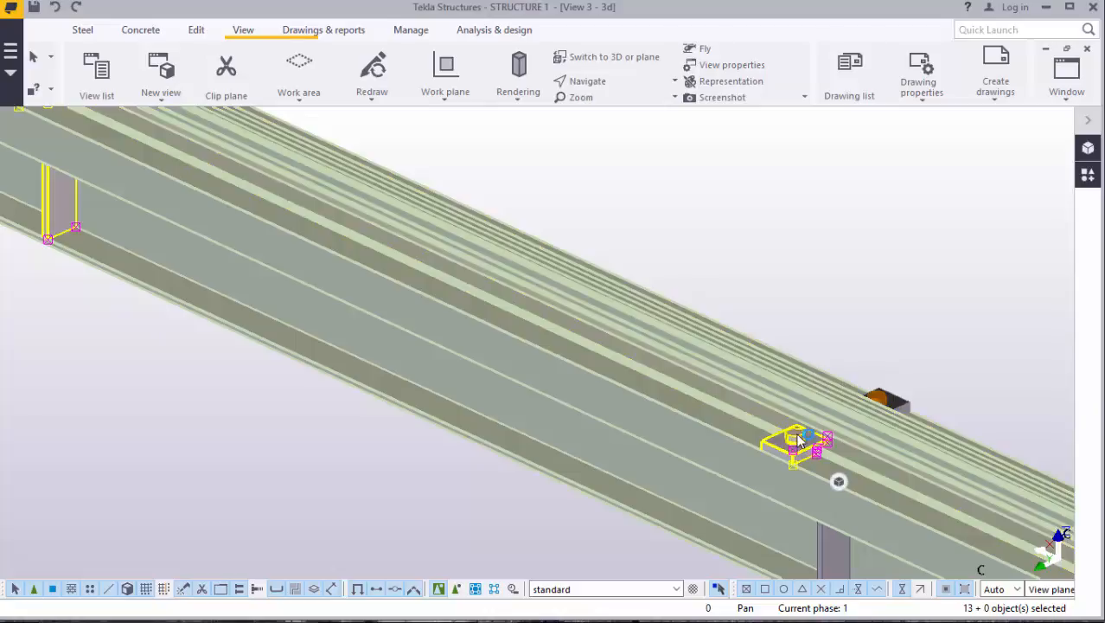
pyautogui.keyDown('shift'); pyautogui.click(797, 439); pyautogui.keyUp('shift')
pyautogui.keyDown('shift'); pyautogui.click(904, 401); pyautogui.keyUp('shift')
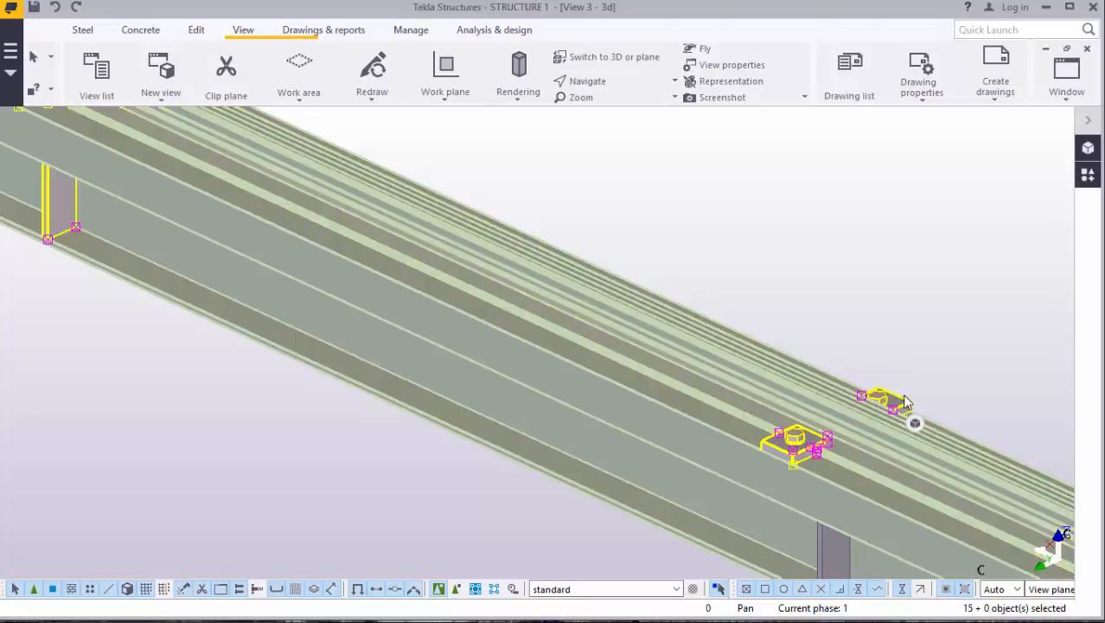
pyautogui.keyDown('shift'); pyautogui.click(904, 401); pyautogui.keyUp('shift')
pyautogui.scroll(-4, 524, 262)
pyautogui.scroll(2, 638, 435)
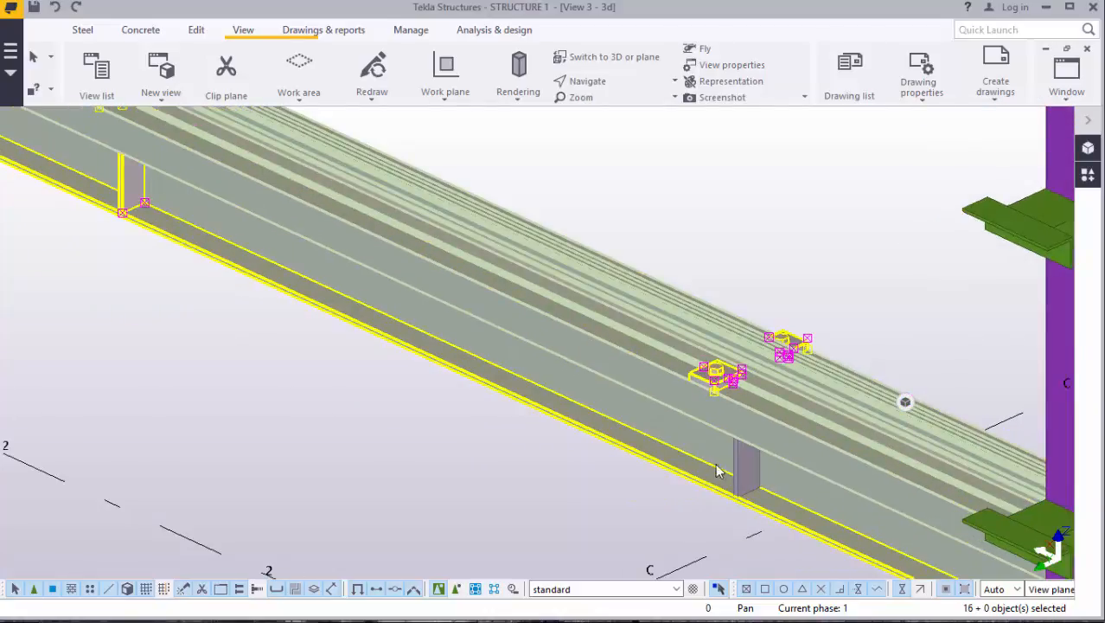
# Step: Add the remaining near-side web stiffeners and the bolted rail clips at the grid C end to the selection
pyautogui.scroll(-4, 327, 187)
pyautogui.scroll(3, 725, 404)
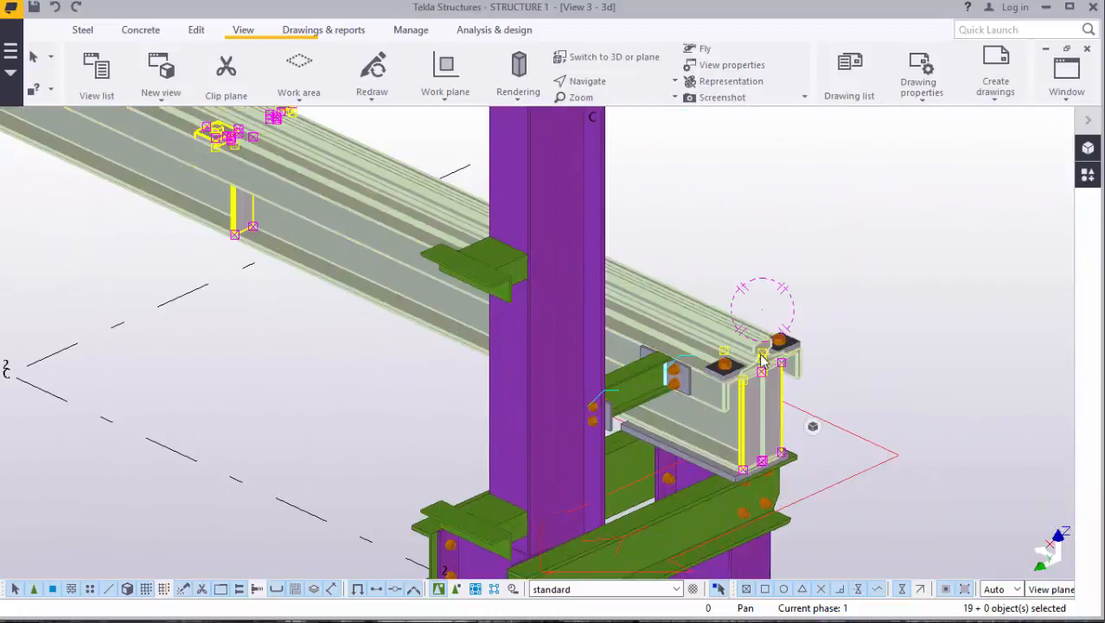
pyautogui.scroll(3, 761, 360)
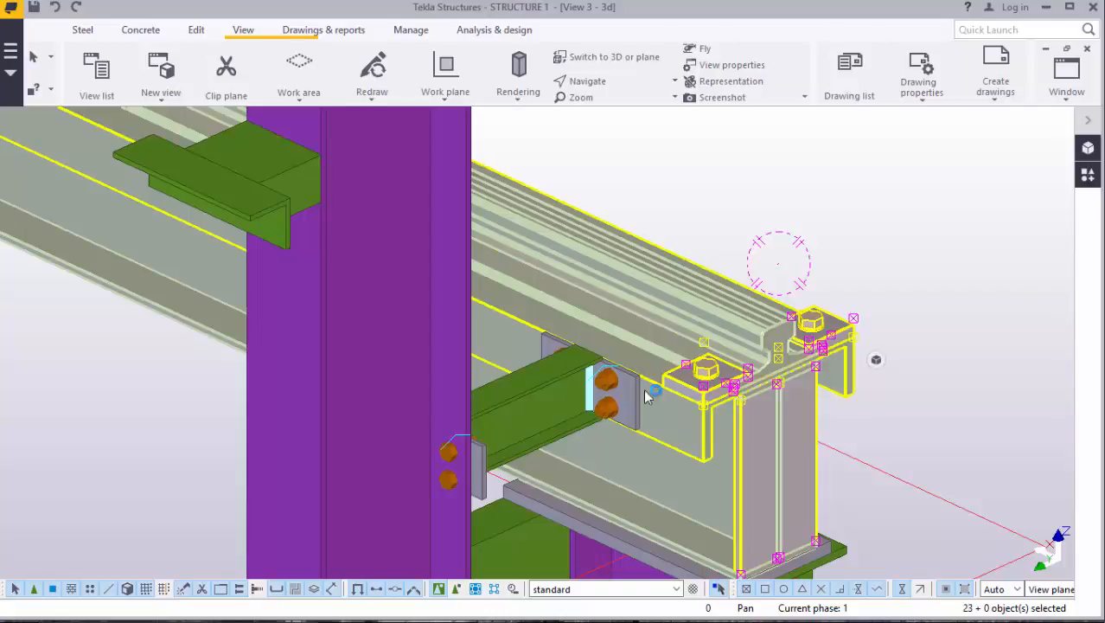
# Step: Add the first intermediate web stiffener on the girder's opposite side to the selection
pyautogui.scroll(-3, 646, 396)
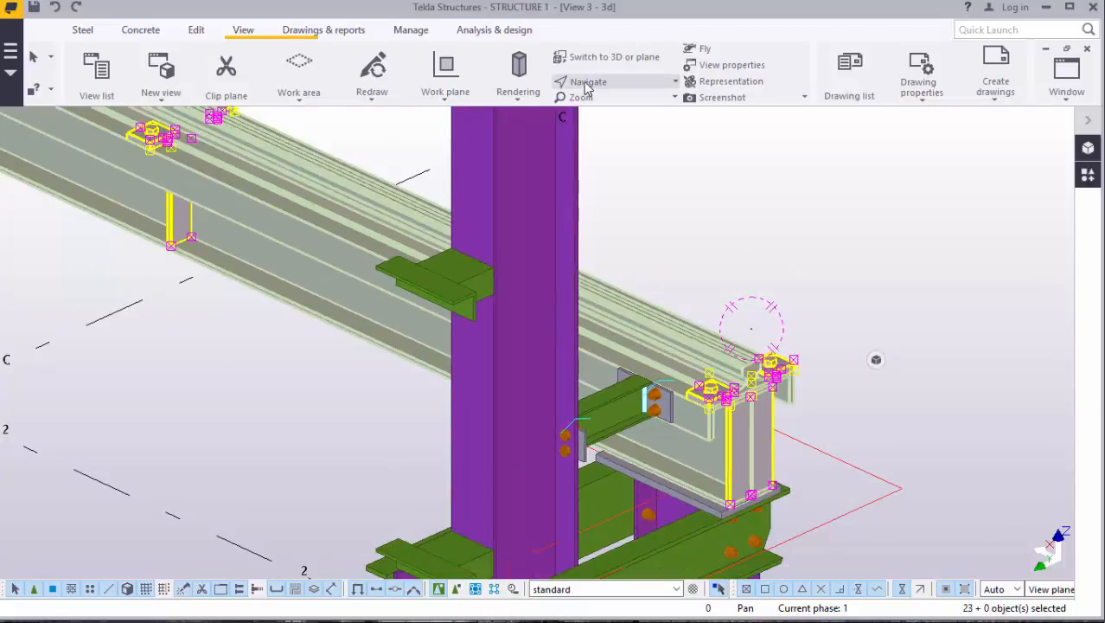
pyautogui.keyDown('ctrl'); pyautogui.moveTo(709, 335); pyautogui.dragTo(462, 283, button='middle'); pyautogui.keyUp('ctrl')
pyautogui.scroll(-4, 395, 335)
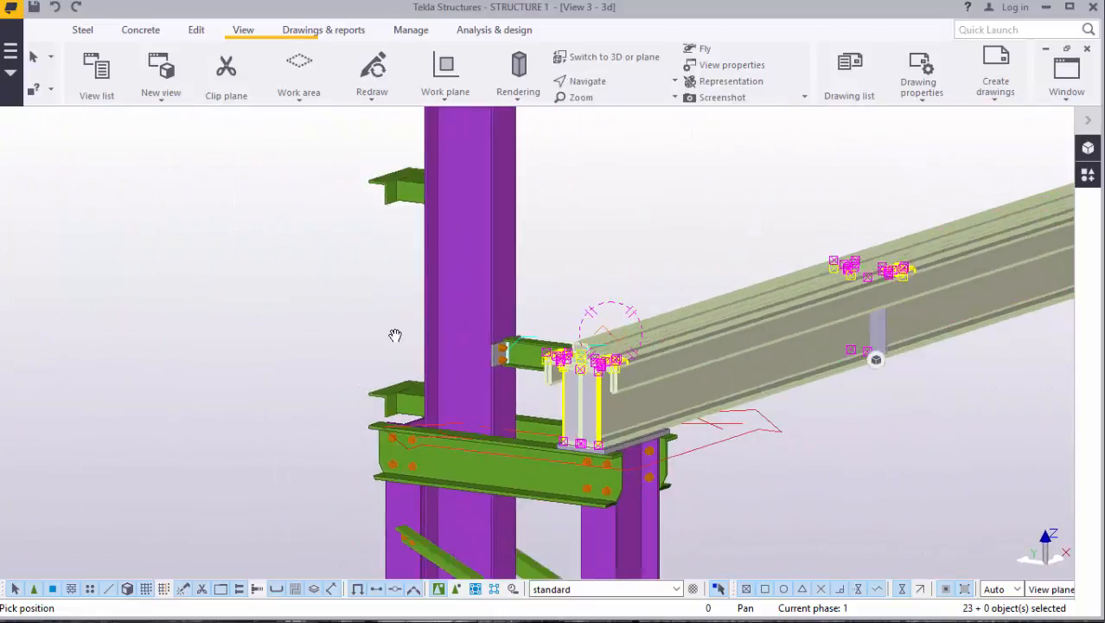
pyautogui.scroll(2, 852, 370)
pyautogui.scroll(3, 726, 292)
pyautogui.scroll(2, 724, 295)
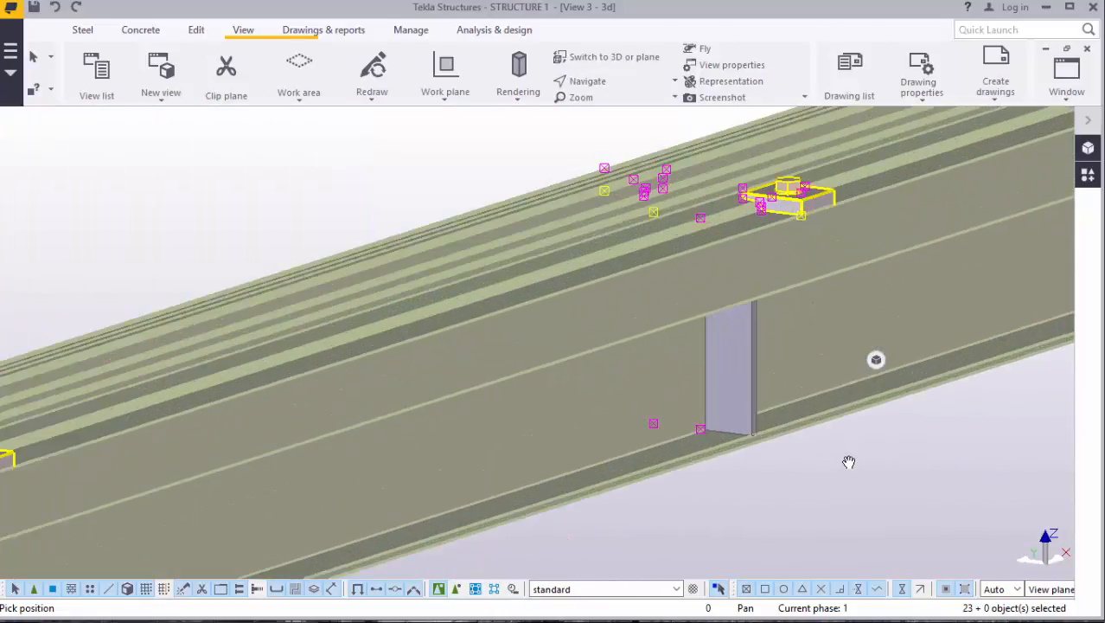
pyautogui.rightClick(852, 463)
pyautogui.click(891, 208)
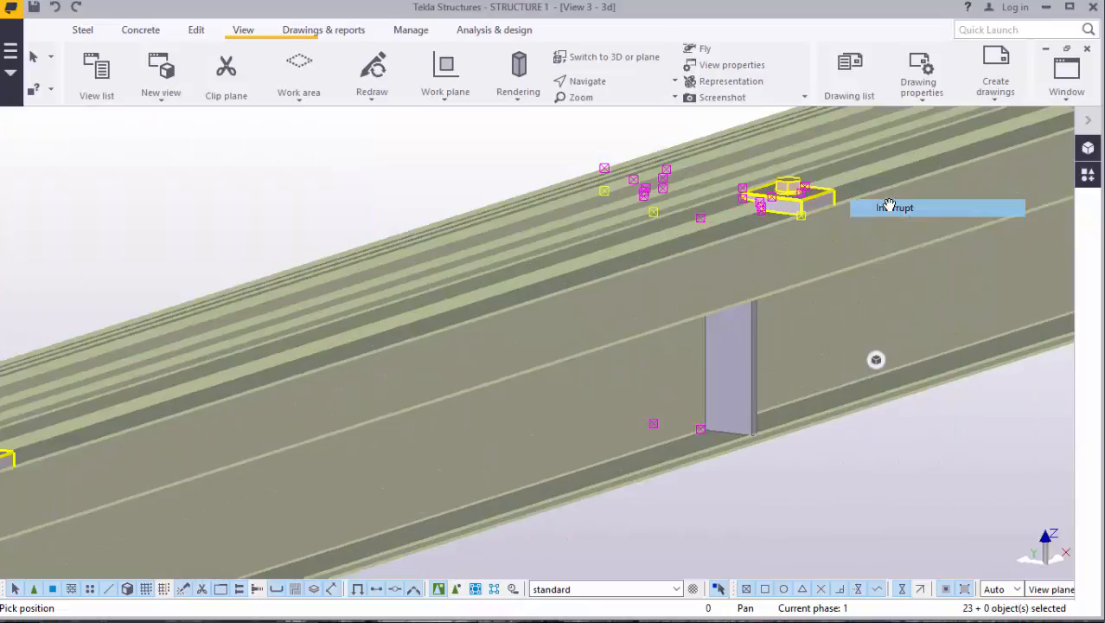
pyautogui.keyDown('shift'); pyautogui.click(727, 341); pyautogui.keyUp('shift')
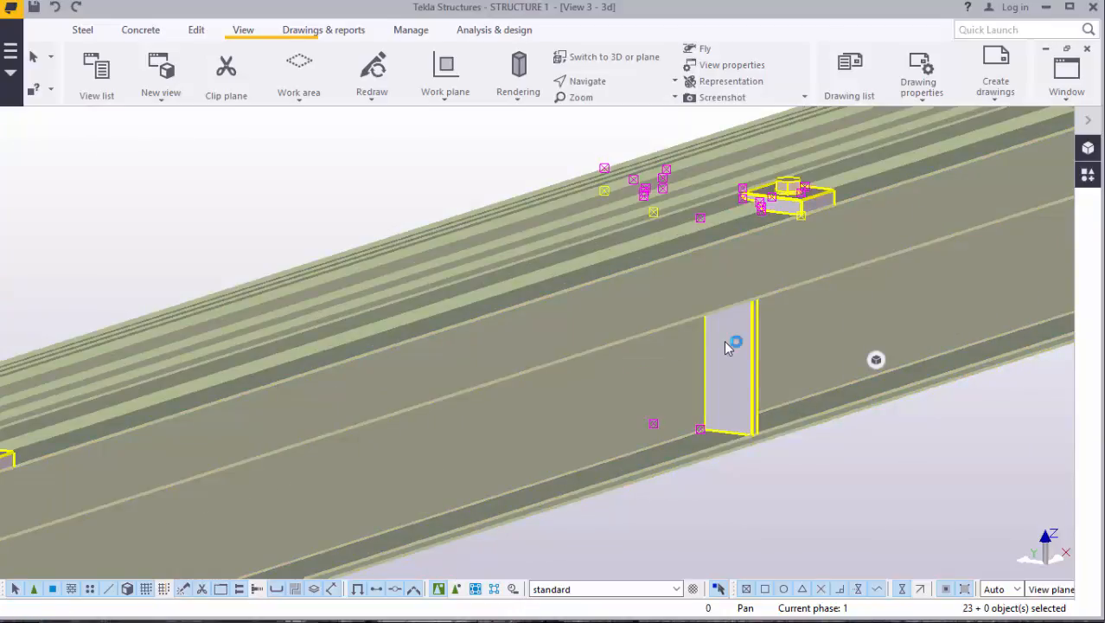
# Step: Add the second intermediate web stiffener and the end web stiffener on that same side to the selection
pyautogui.scroll(-5, 726, 341)
pyautogui.scroll(3, 977, 266)
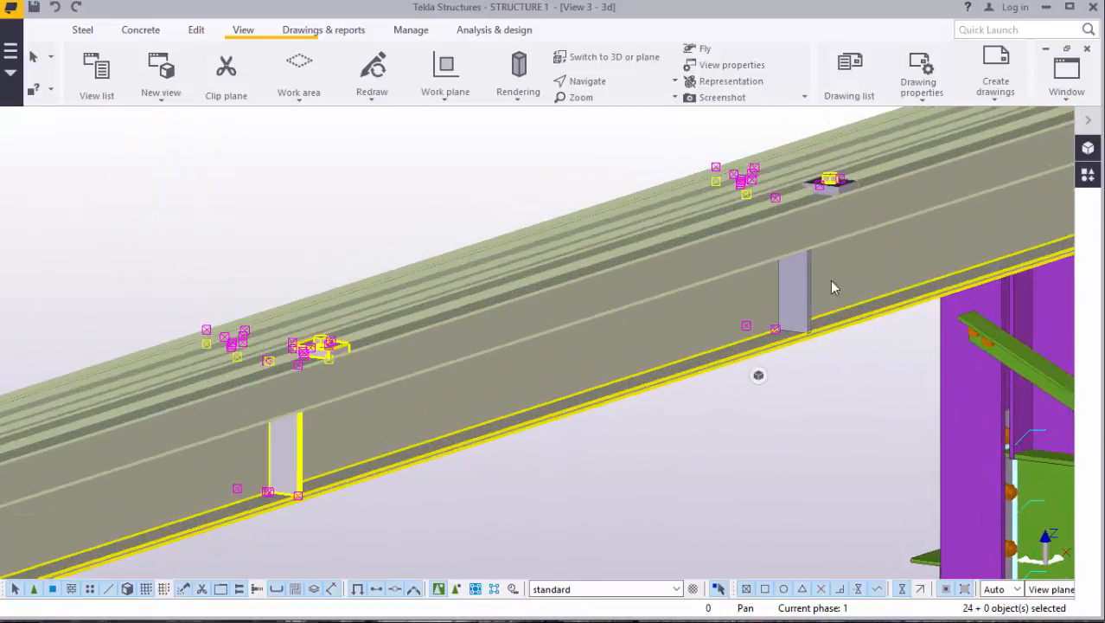
pyautogui.keyDown('shift'); pyautogui.click(795, 289); pyautogui.keyUp('shift')
pyautogui.scroll(-5, 543, 346)
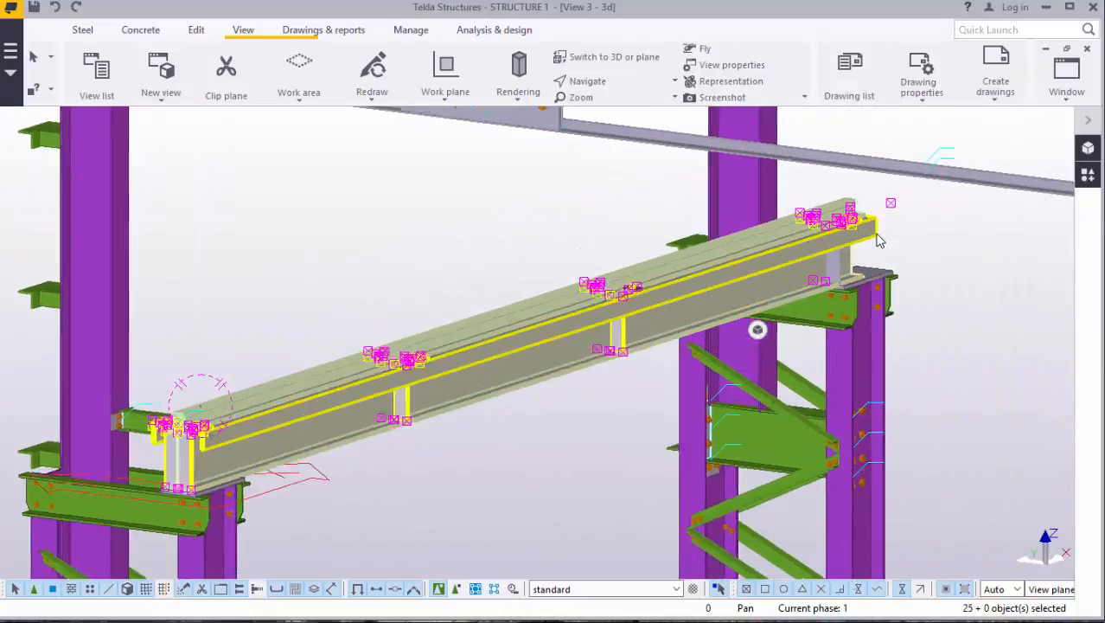
pyautogui.scroll(3, 858, 251)
pyautogui.keyDown('shift'); pyautogui.click(819, 277); pyautogui.keyUp('shift')
pyautogui.scroll(-5, 893, 239)
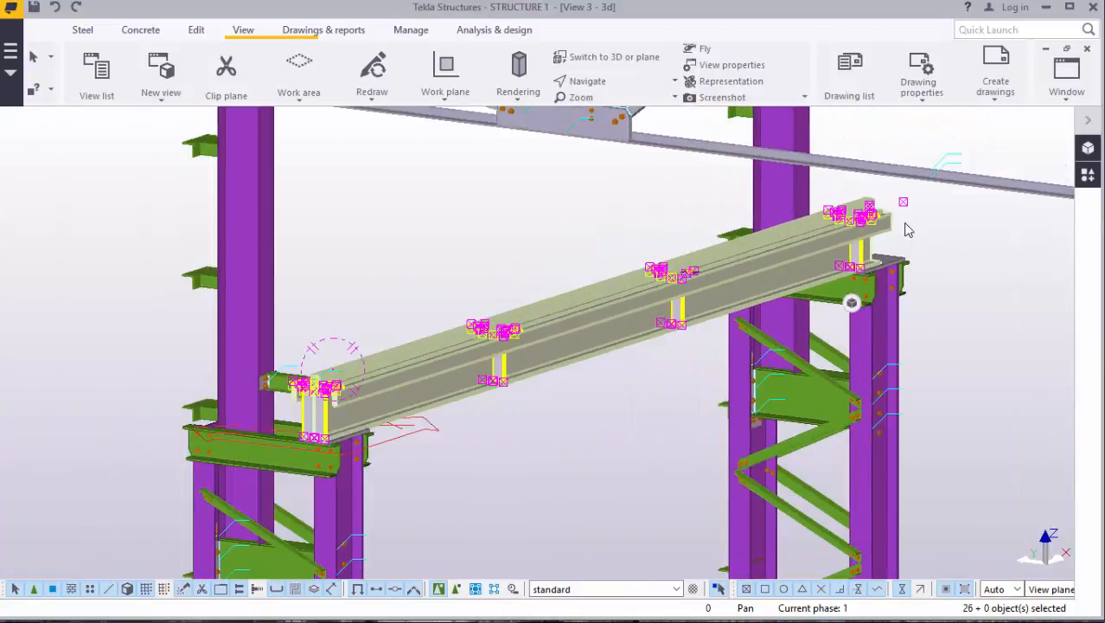
# Step: Start copying the selected crane girder assembly, with the cap channel's outer top corner at the starting column as the origin
pyautogui.scroll(3, 393, 396)
pyautogui.scroll(5, 393, 396)
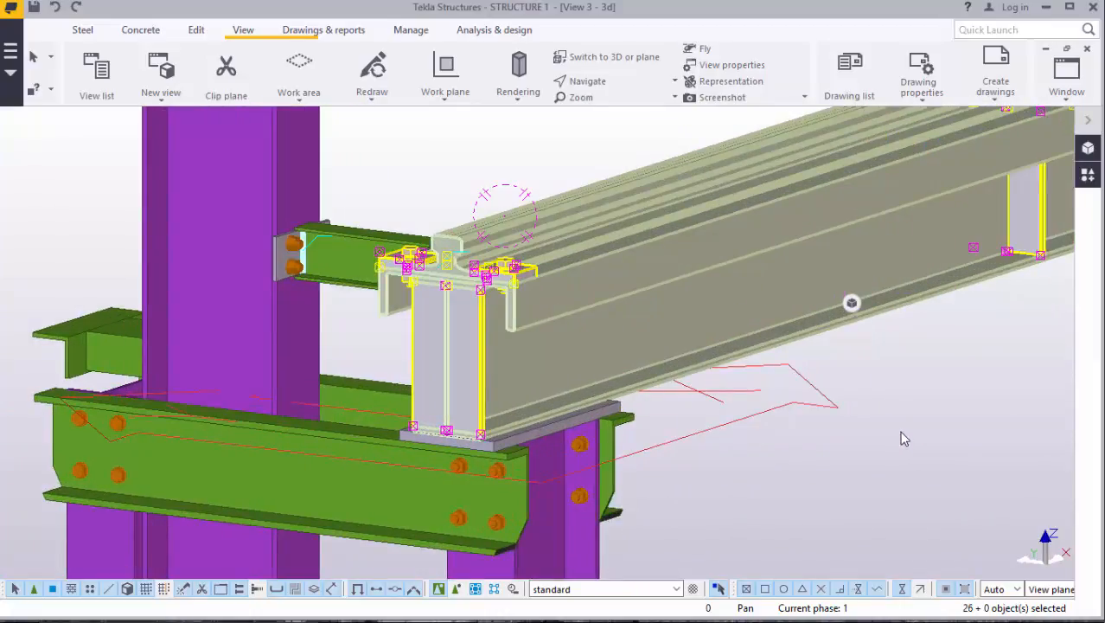
pyautogui.scroll(4, 429, 291)
pyautogui.scroll(-3, 420, 270)
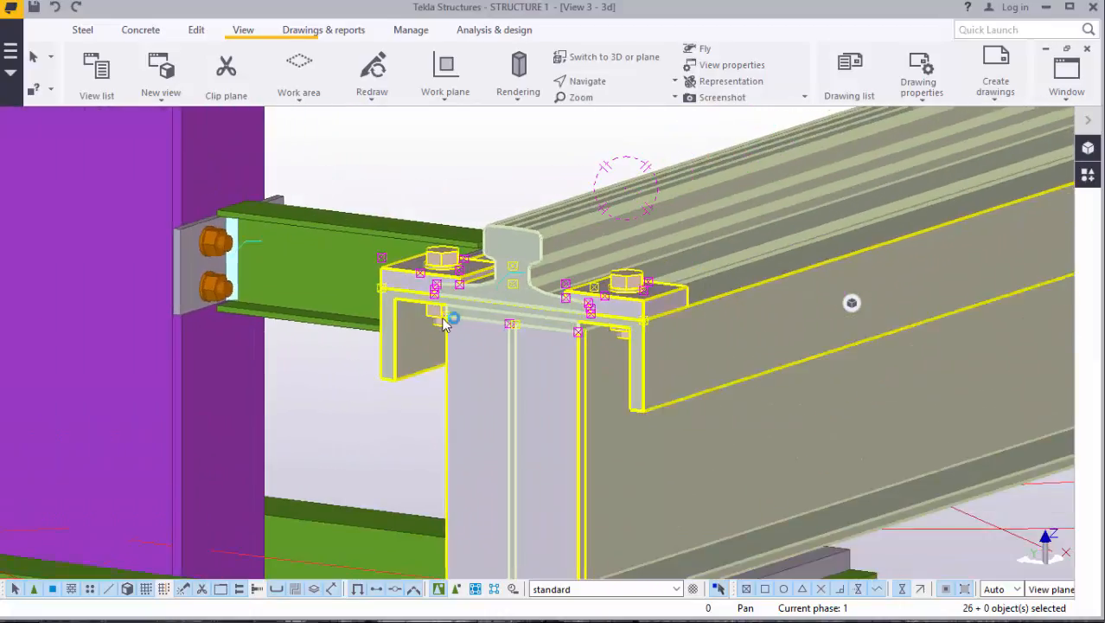
pyautogui.rightClick(424, 158)
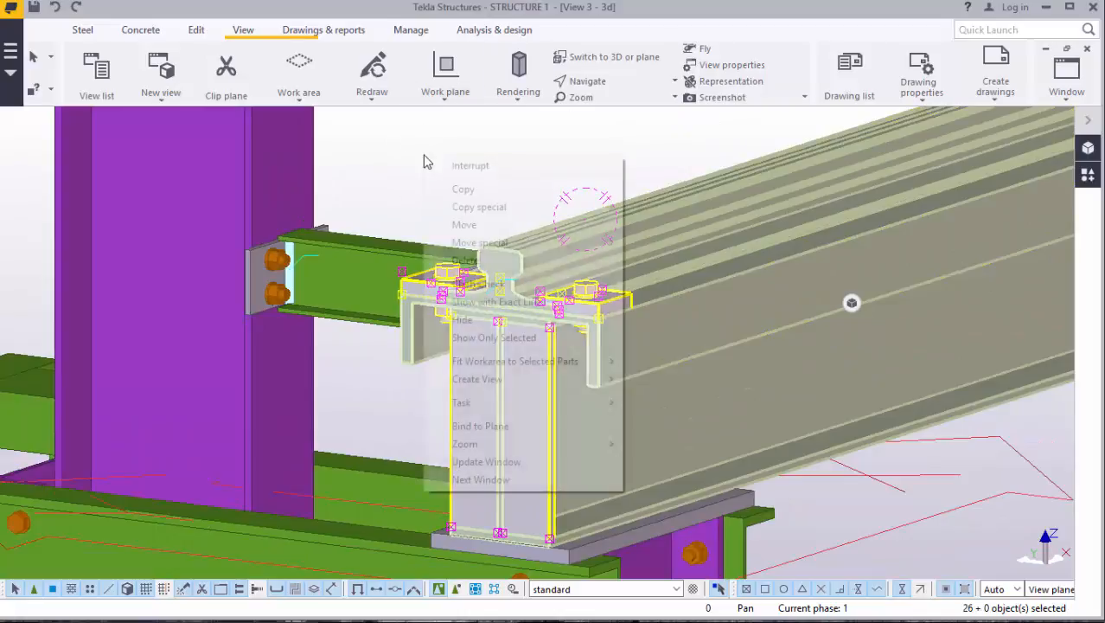
pyautogui.click(475, 192)
pyautogui.scroll(5, 610, 358)
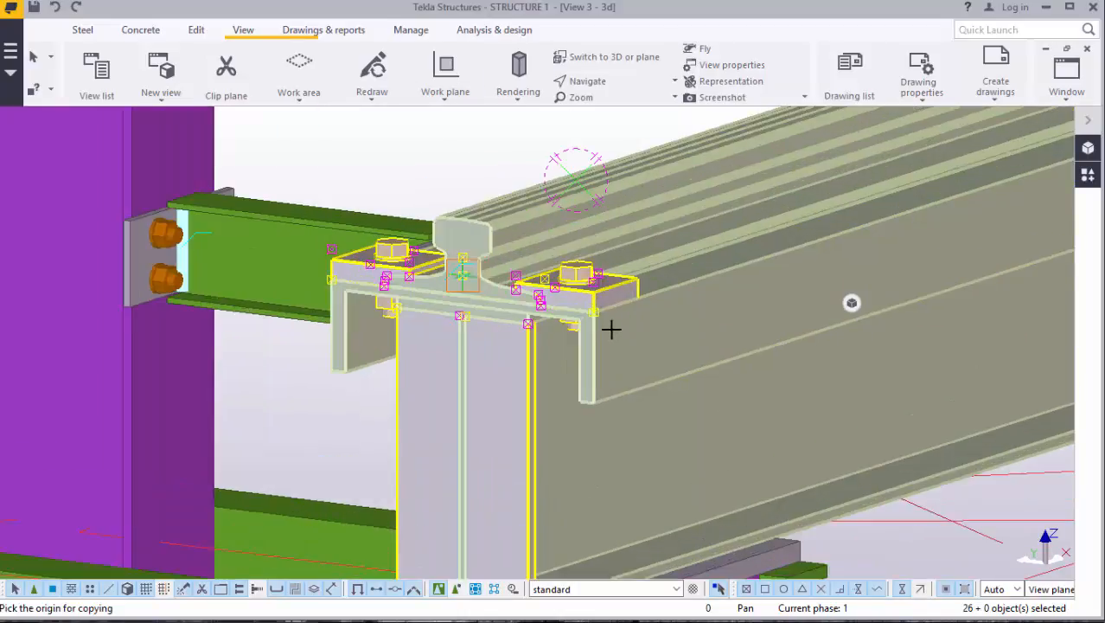
pyautogui.scroll(2, 600, 309)
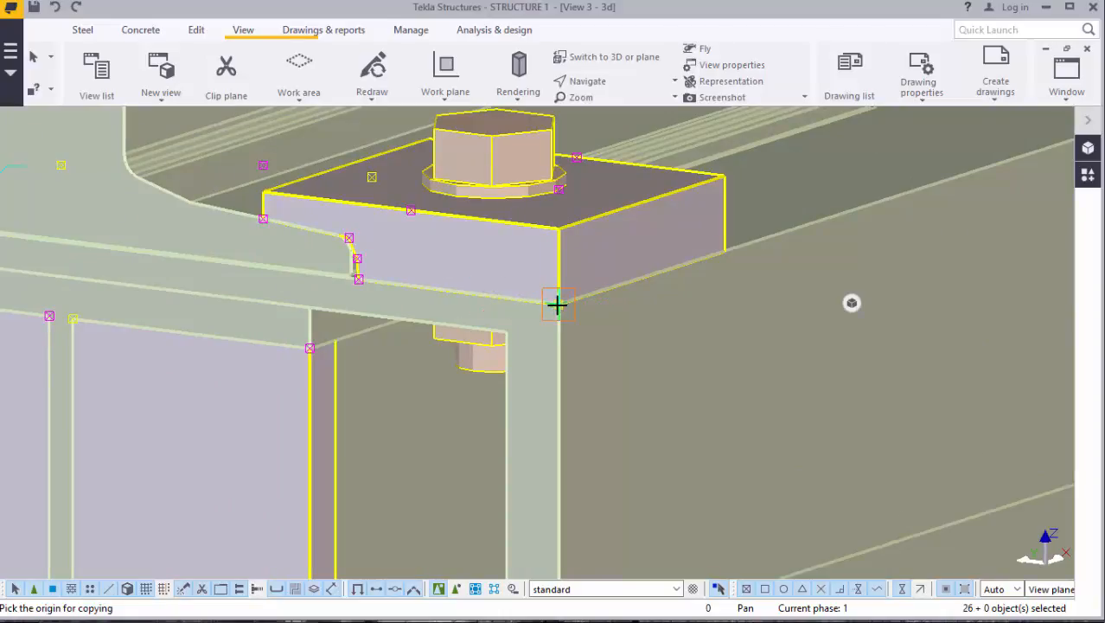
# Step: Place the first copy of the assembly at the outer top corner of the original cap channel's far end
pyautogui.scroll(-7, 394, 363)
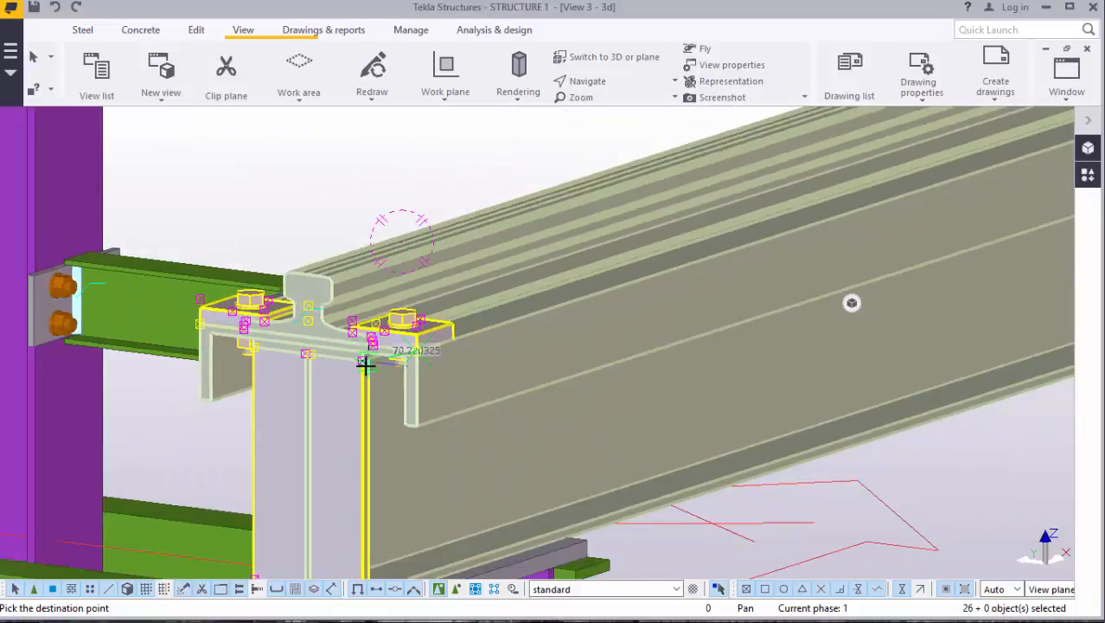
pyautogui.scroll(-4, 367, 365)
pyautogui.scroll(4, 977, 173)
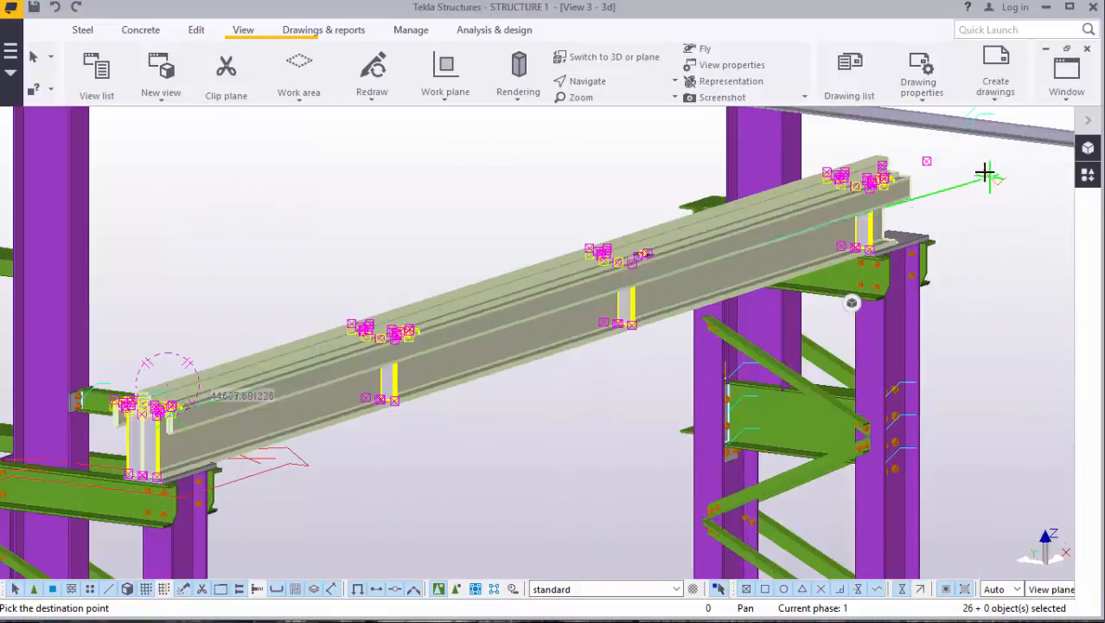
pyautogui.scroll(8, 935, 167)
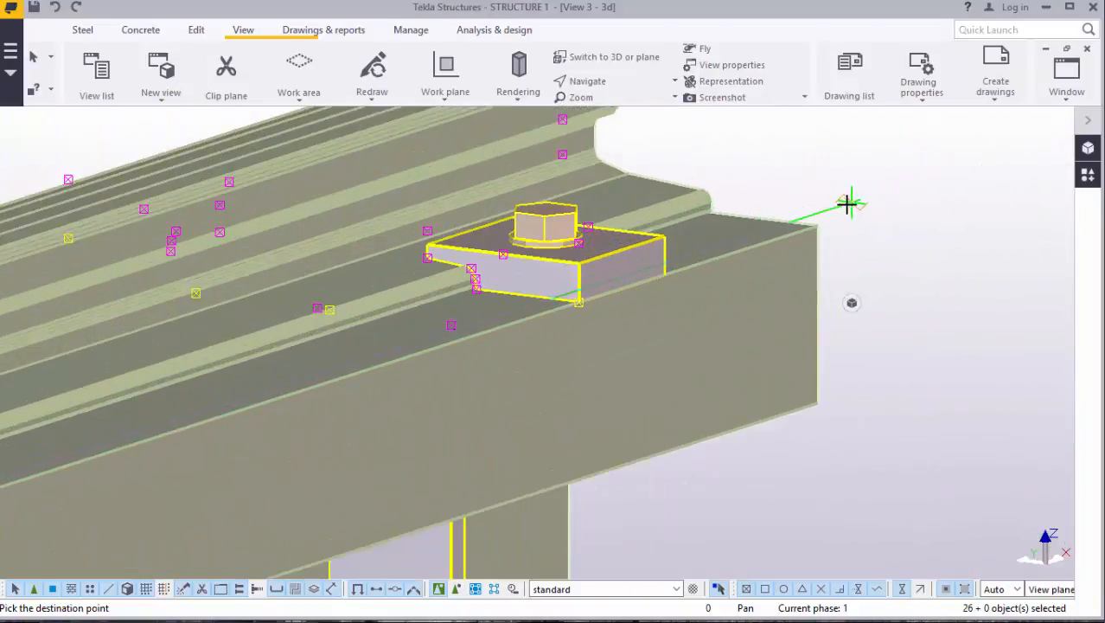
pyautogui.scroll(4, 813, 228)
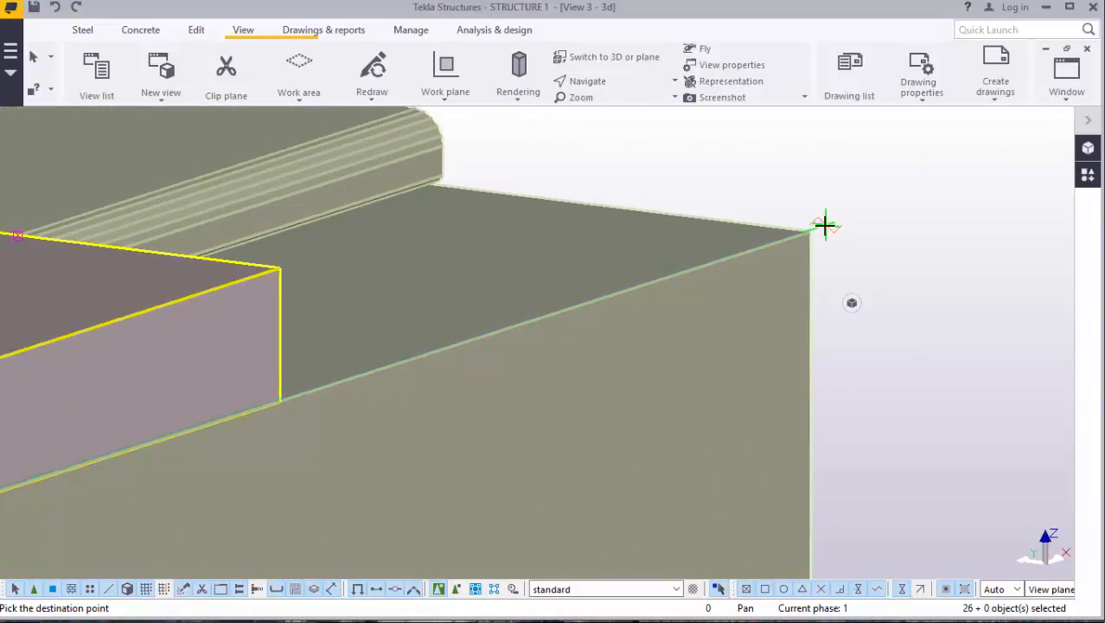
pyautogui.scroll(-8, 809, 235)
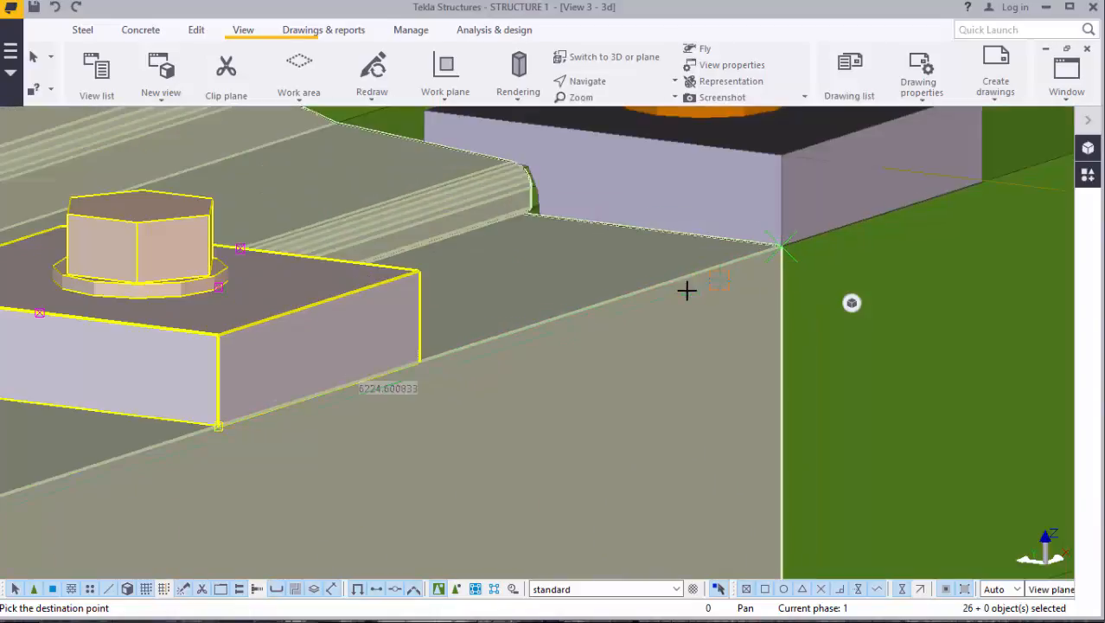
# Step: Place a second copy of the assembly at the far outer top corner of the first copied girder's cap channel
pyautogui.scroll(-10, 676, 321)
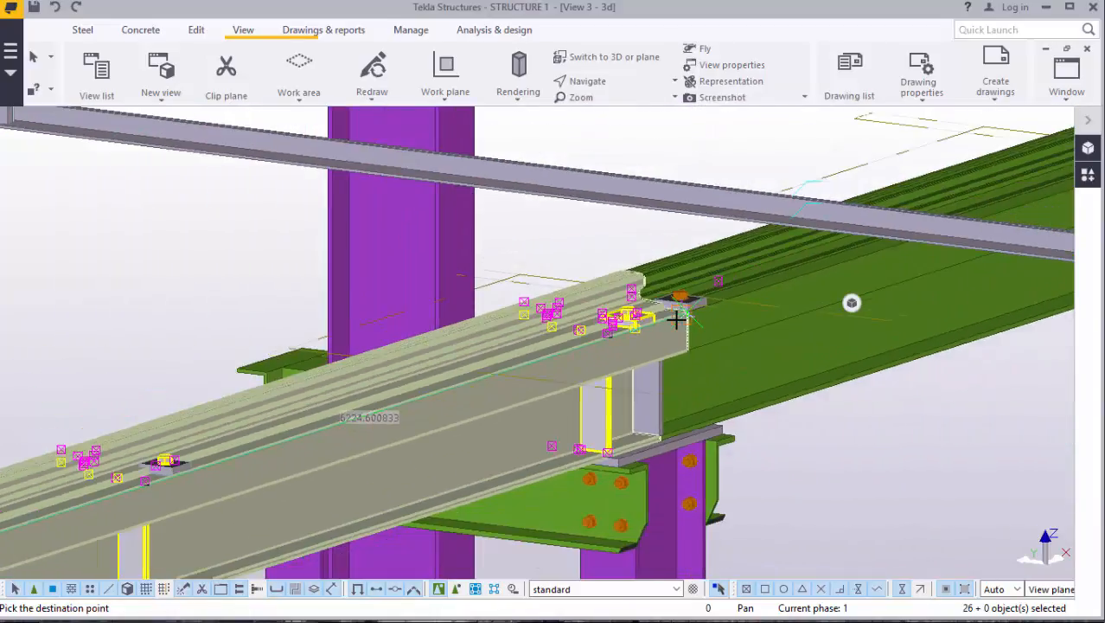
pyautogui.scroll(-3, 678, 329)
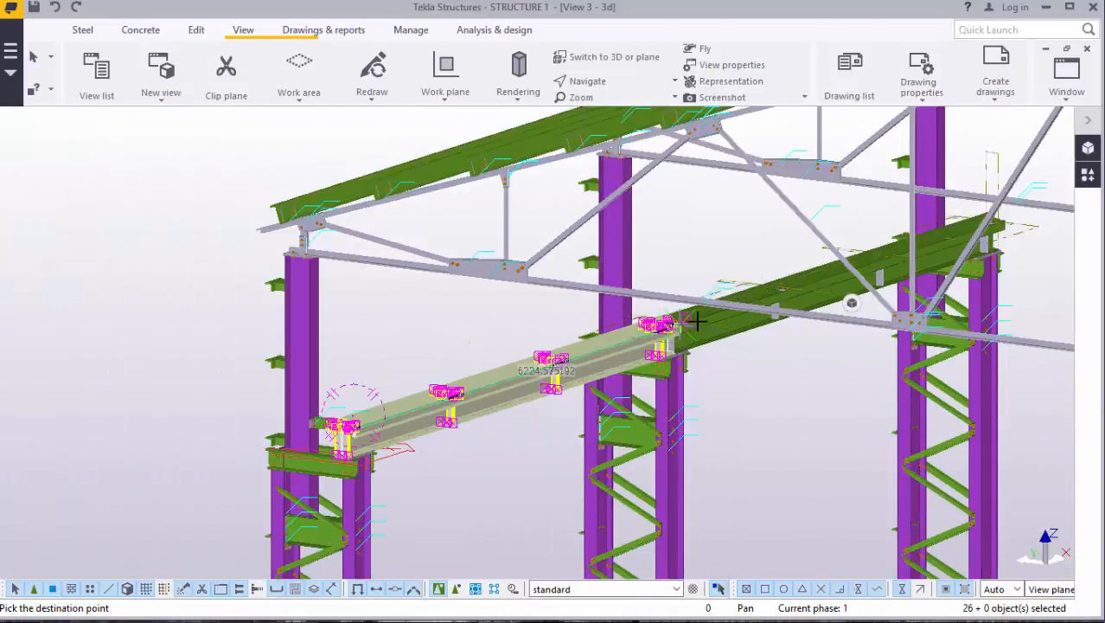
pyautogui.scroll(10, 912, 236)
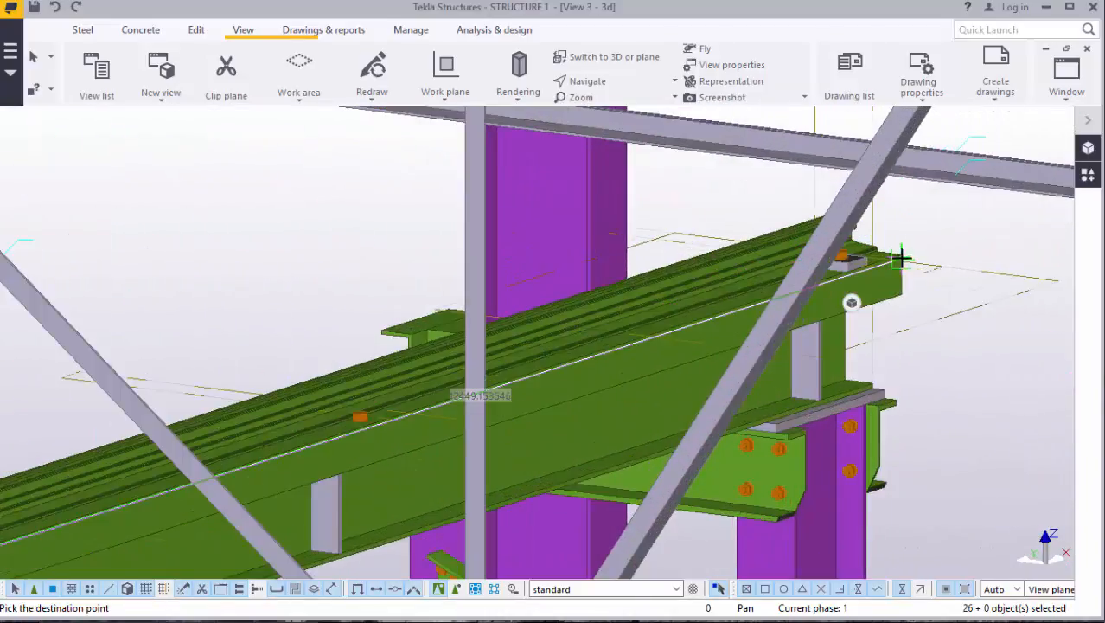
pyautogui.scroll(10, 900, 258)
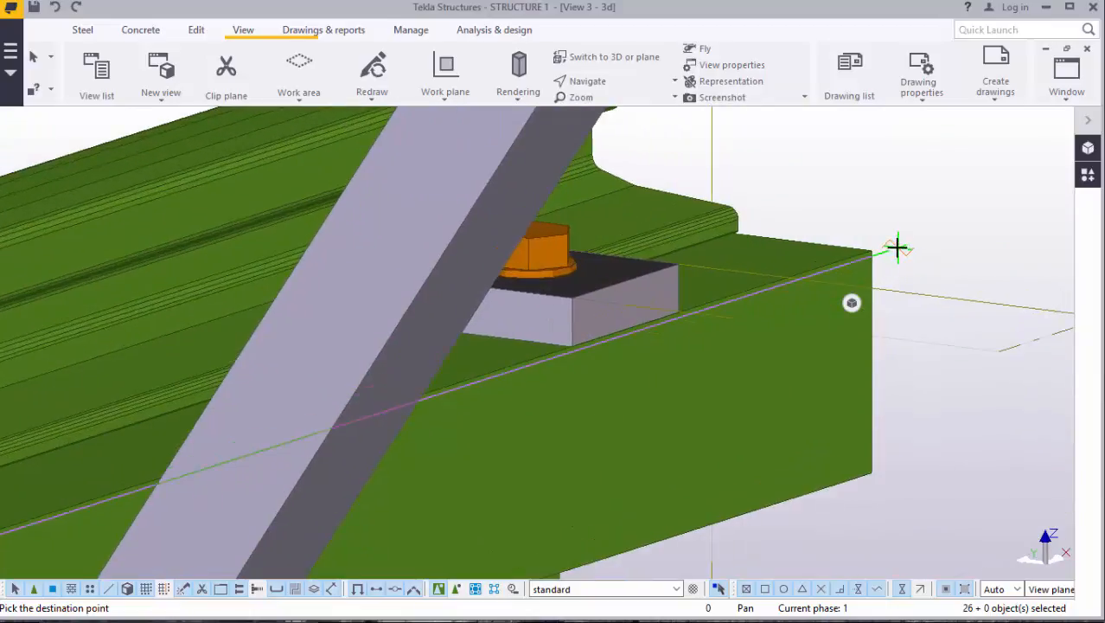
pyautogui.scroll(3, 890, 238)
pyautogui.scroll(-10, 864, 251)
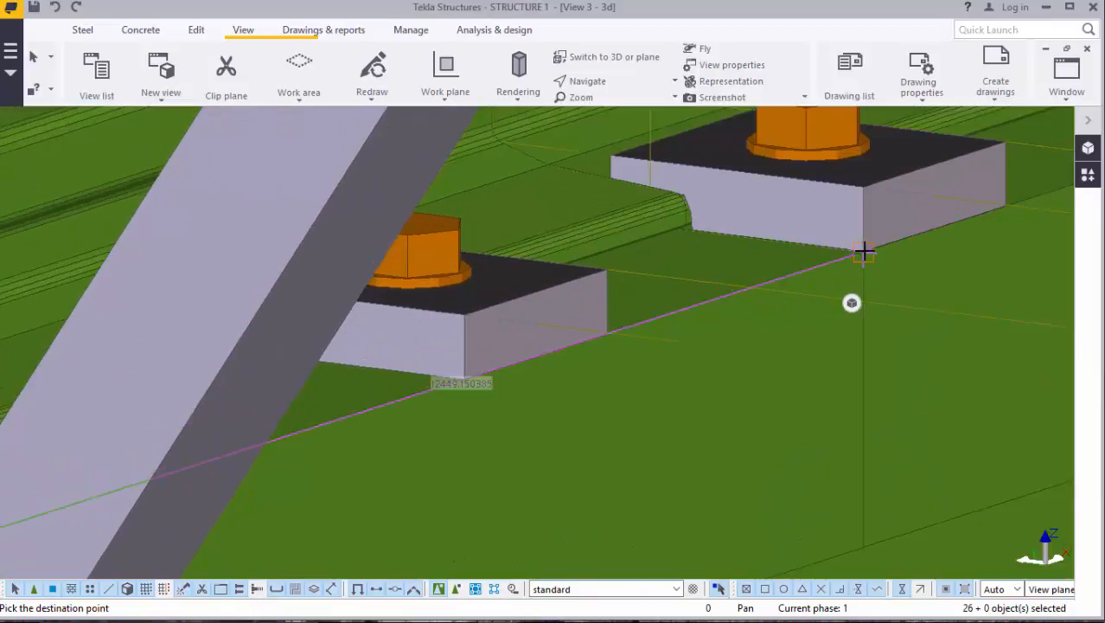
# Step: Place a third copy in the next bay, starting at the far cap channel corner of the second copied girder
pyautogui.scroll(-10, 789, 302)
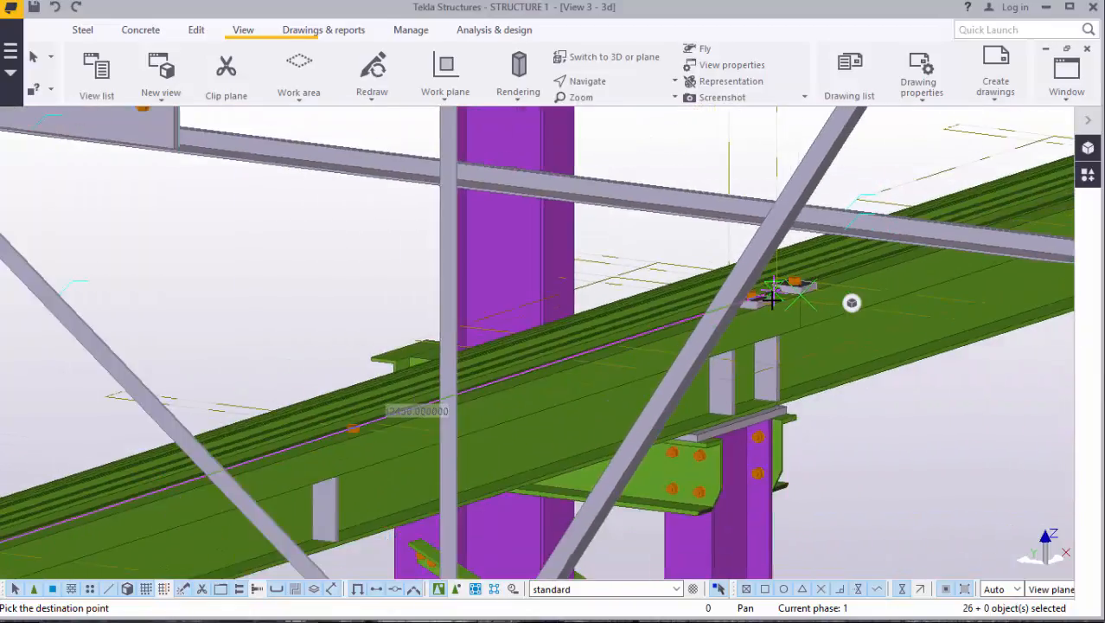
pyautogui.scroll(10, 769, 298)
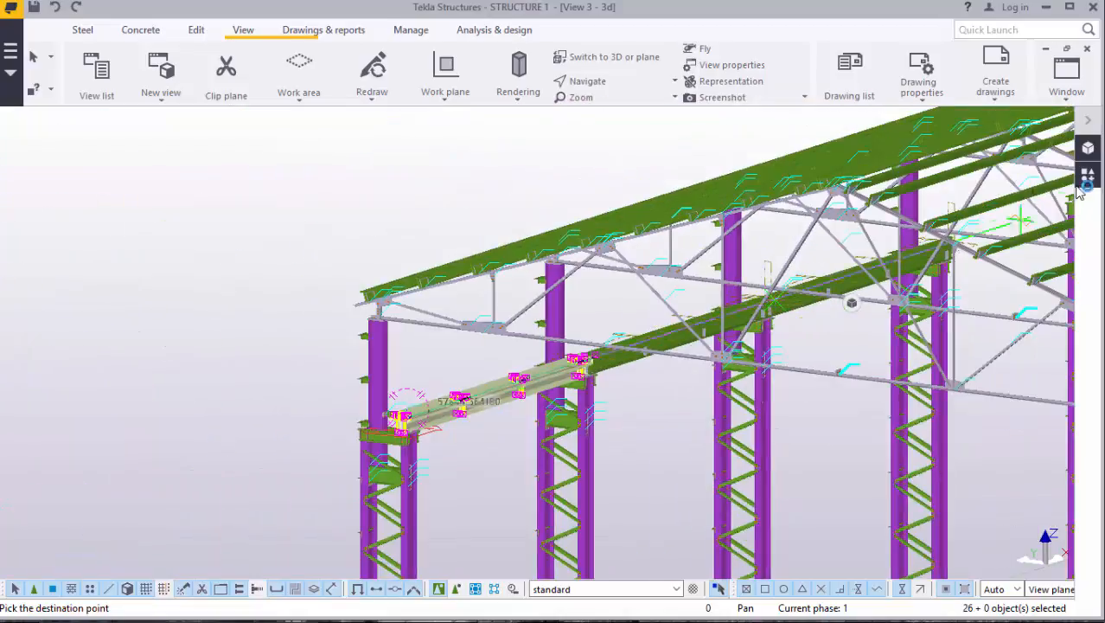
pyautogui.scroll(10, 908, 275)
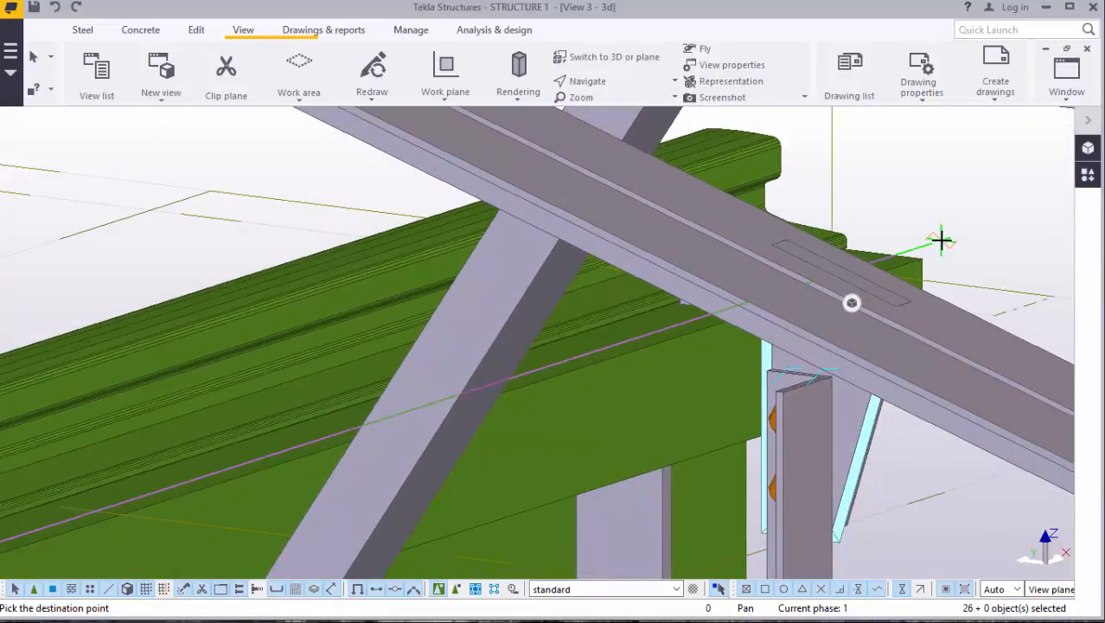
pyautogui.scroll(2, 941, 241)
pyautogui.scroll(2, 922, 242)
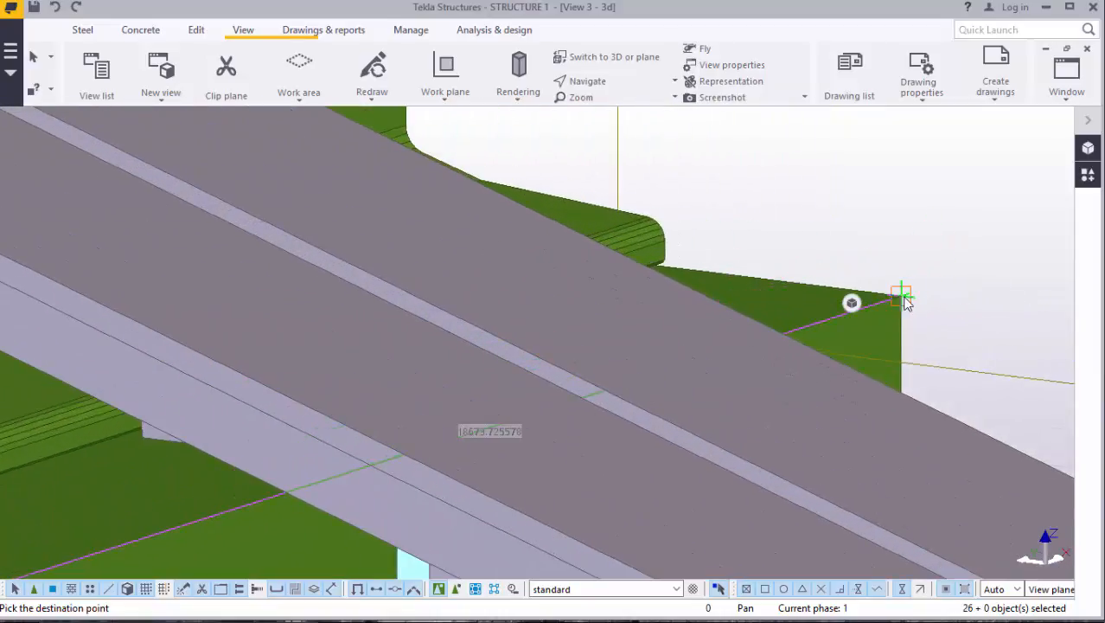
pyautogui.scroll(-8, 903, 295)
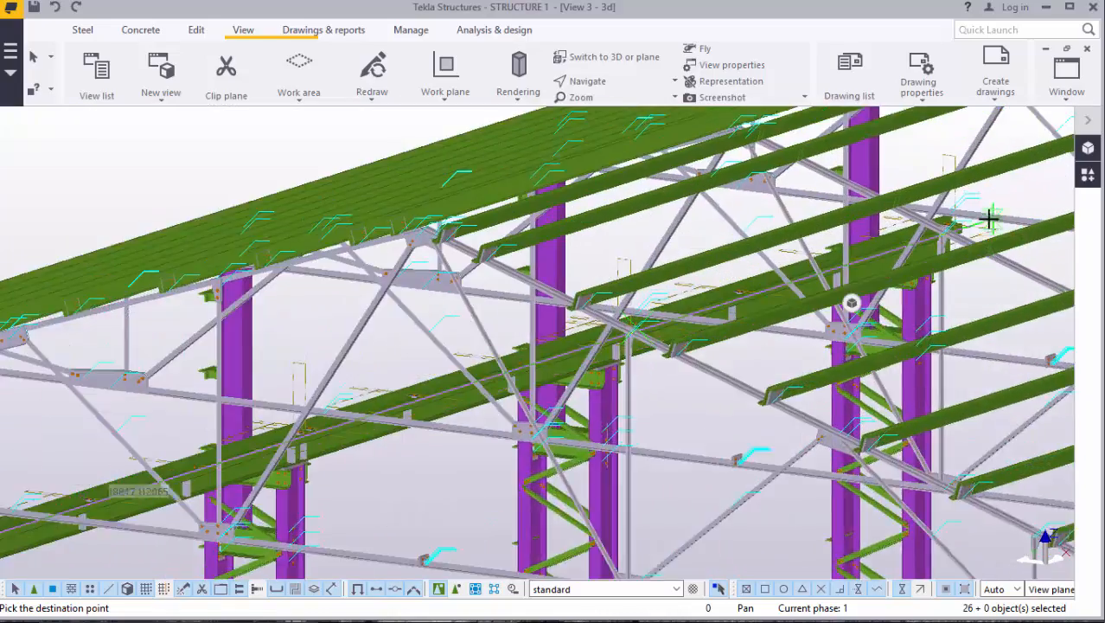
# Step: Place the fourth and fifth copies of the assembly end to end, each from the previous copy's far cap channel corner
pyautogui.scroll(6, 951, 232)
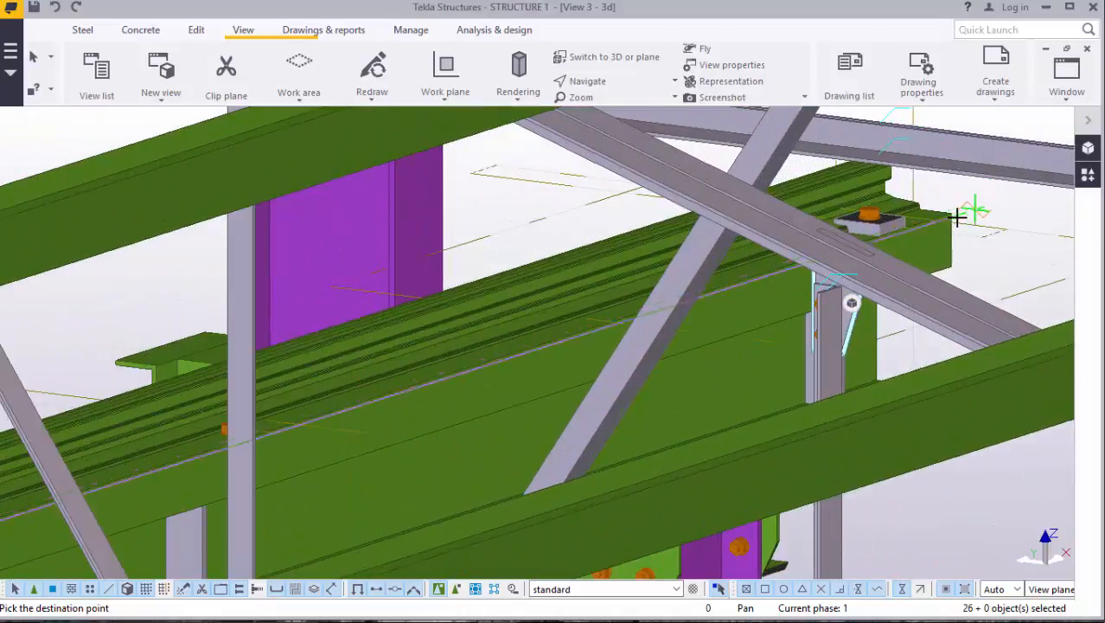
pyautogui.scroll(3, 956, 217)
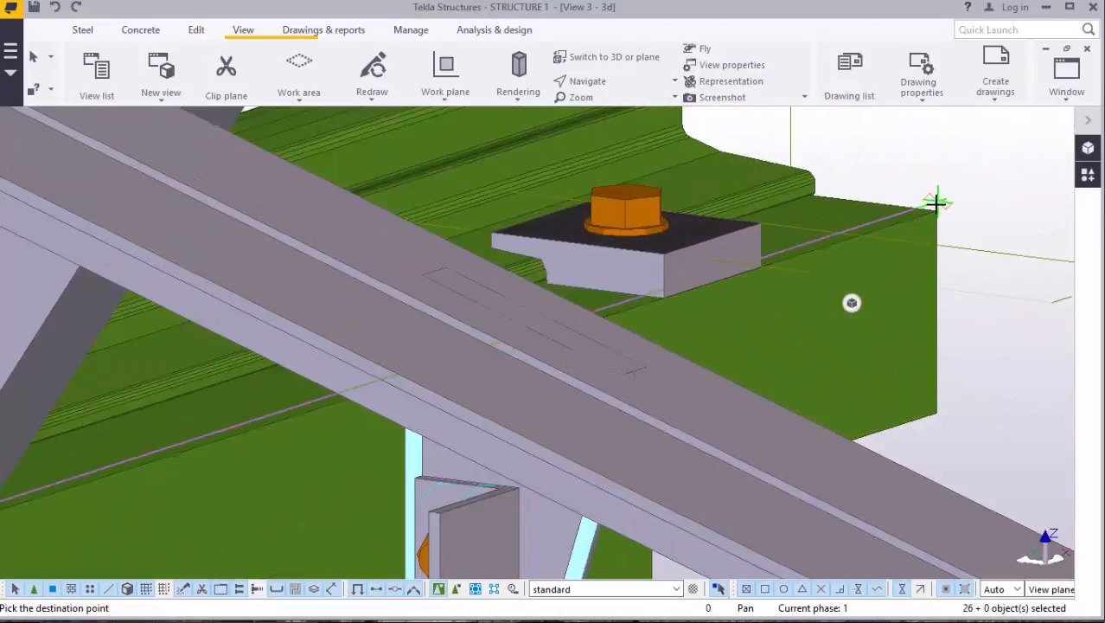
pyautogui.scroll(-6, 832, 247)
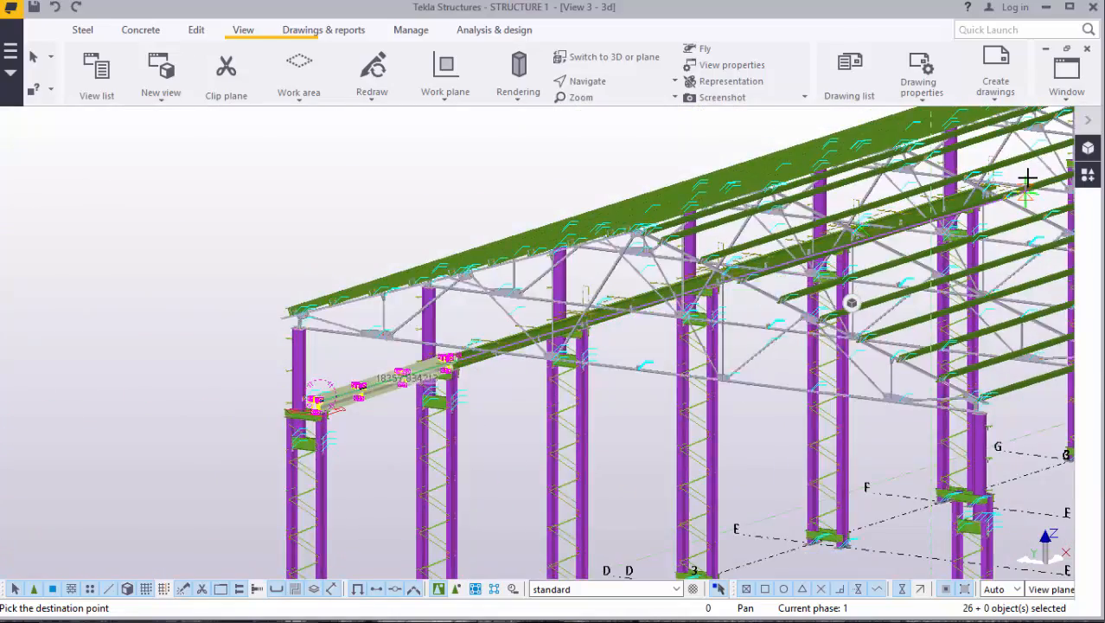
pyautogui.scroll(2, 966, 201)
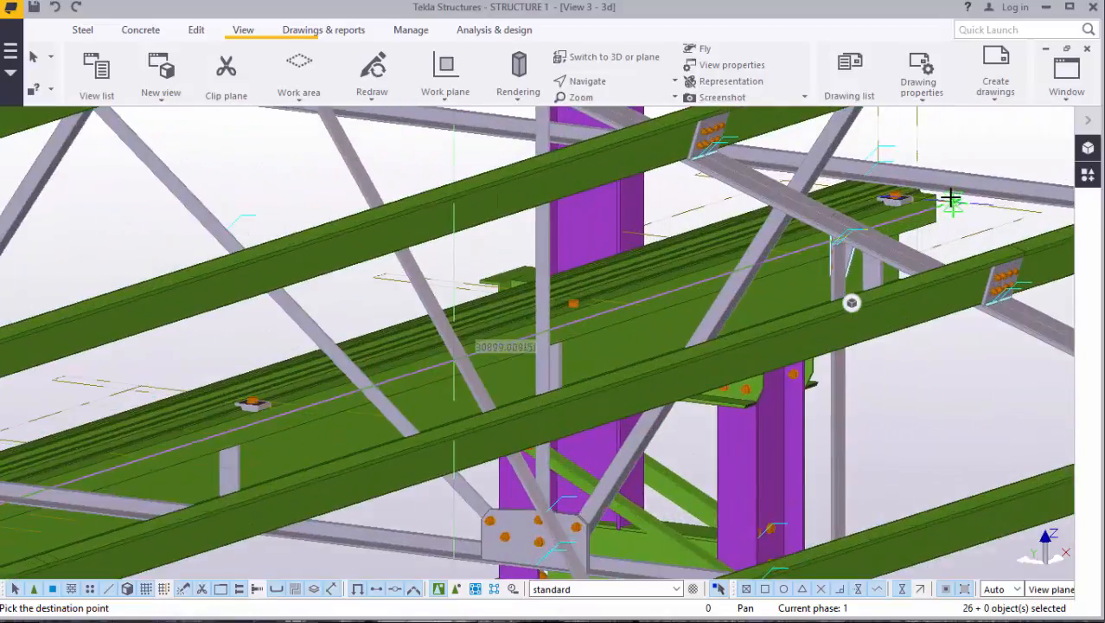
pyautogui.scroll(5, 932, 192)
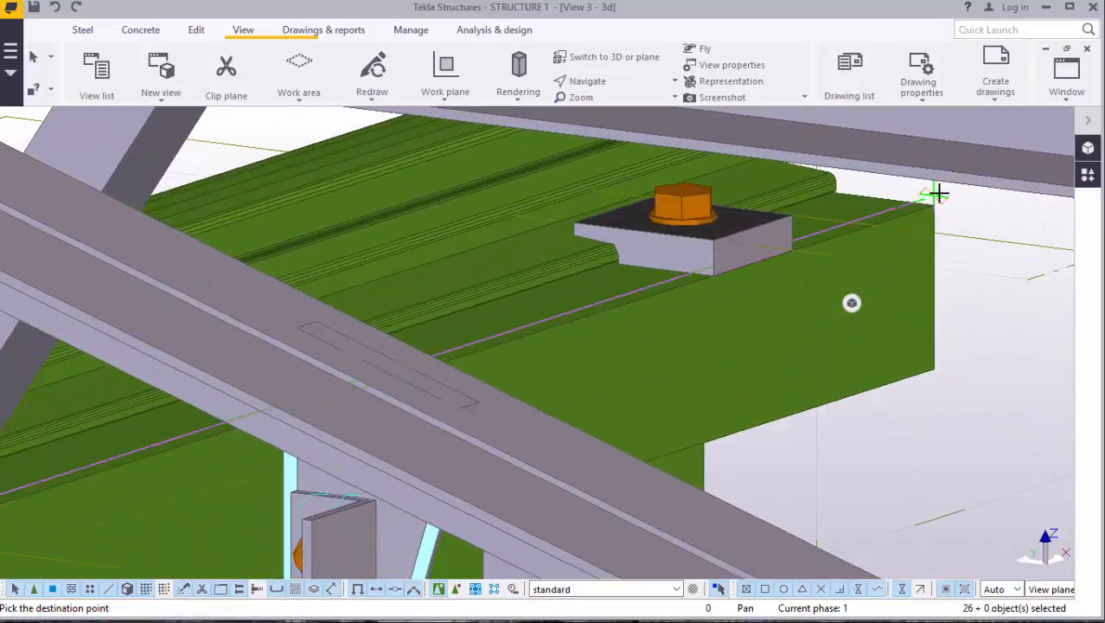
pyautogui.scroll(-3, 935, 209)
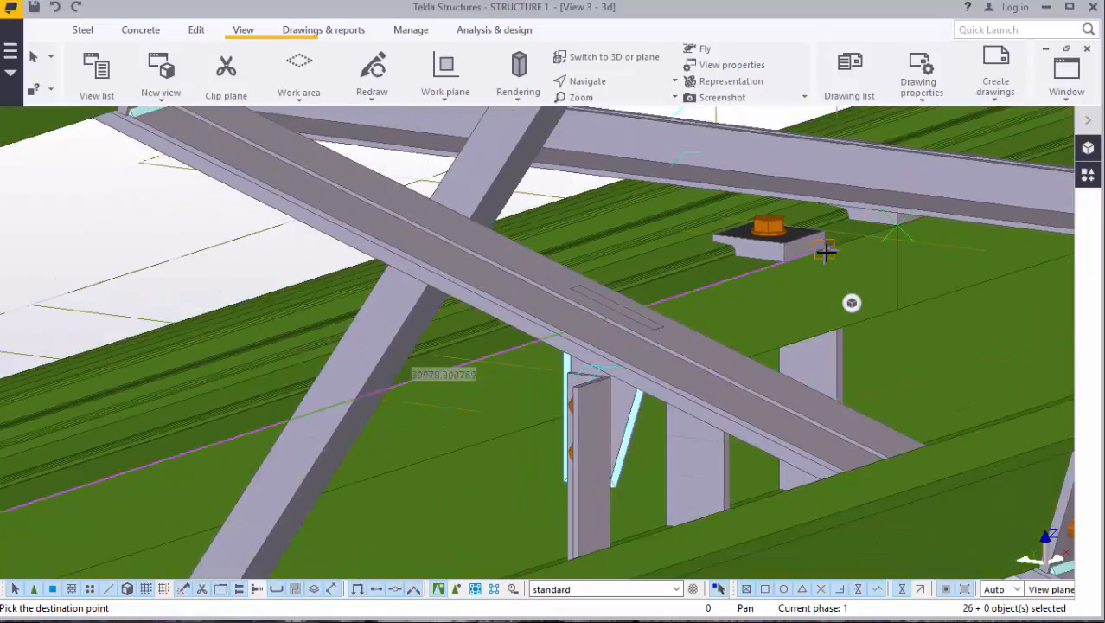
pyautogui.scroll(-6, 831, 251)
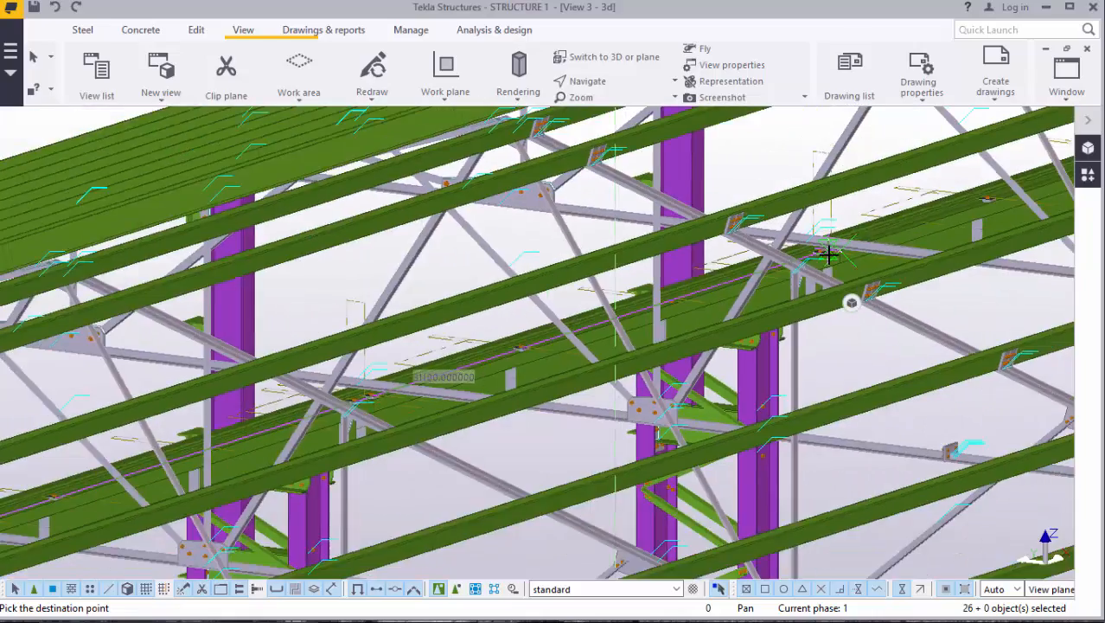
# Step: Place the sixth copy of the crane girder assembly at the outer top cap channel corner of the fifth copy's far end
pyautogui.scroll(-6, 828, 252)
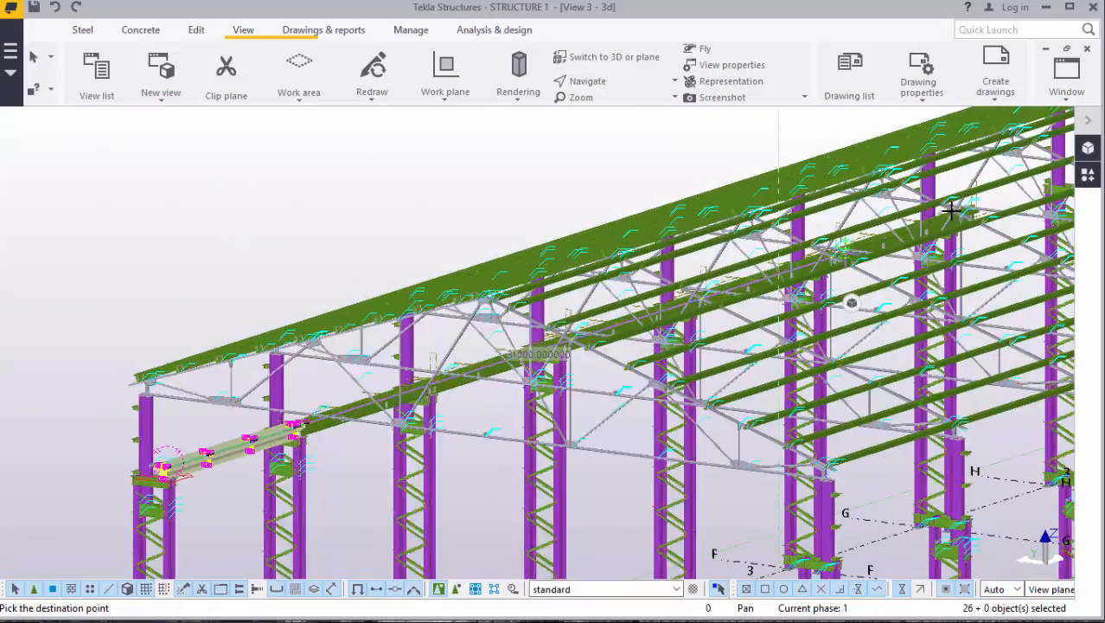
pyautogui.scroll(3, 994, 199)
pyautogui.scroll(8, 995, 199)
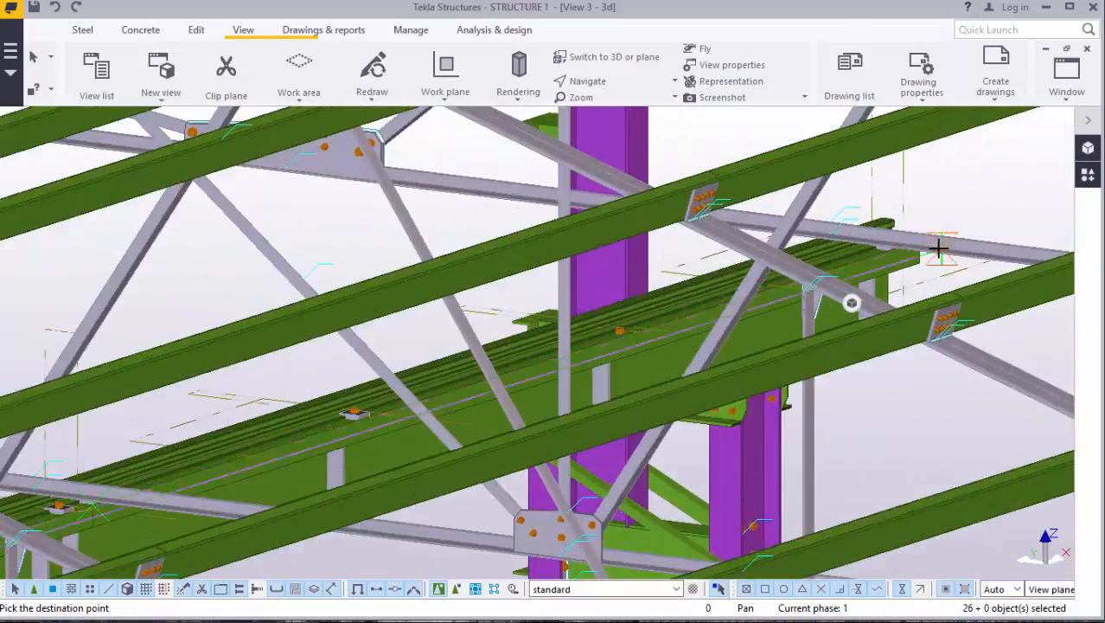
pyautogui.scroll(5, 905, 248)
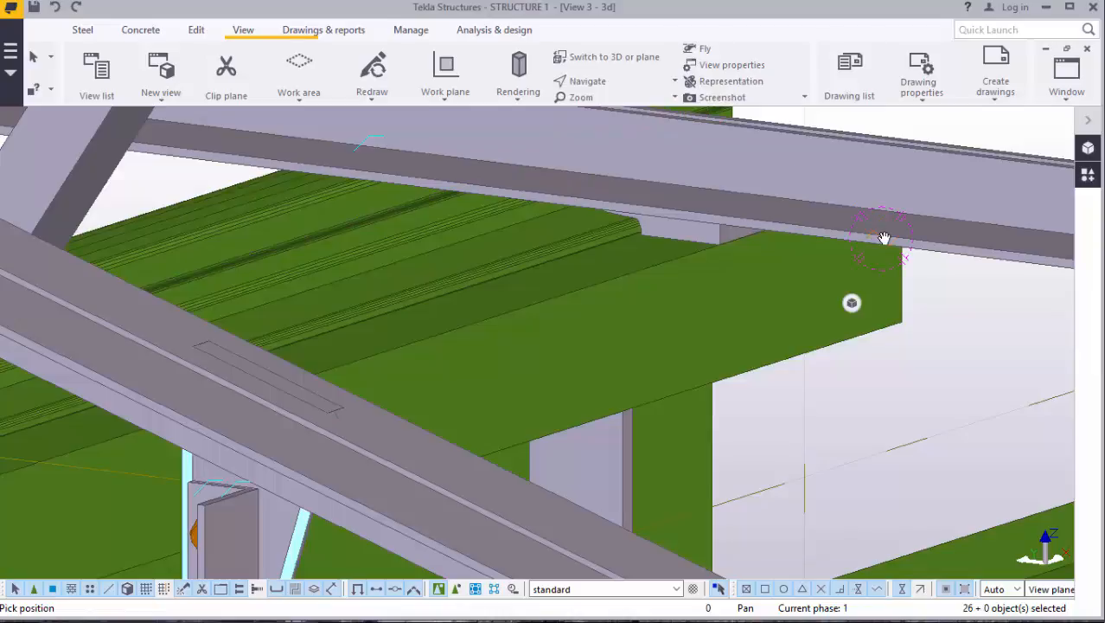
pyautogui.scroll(5, 884, 240)
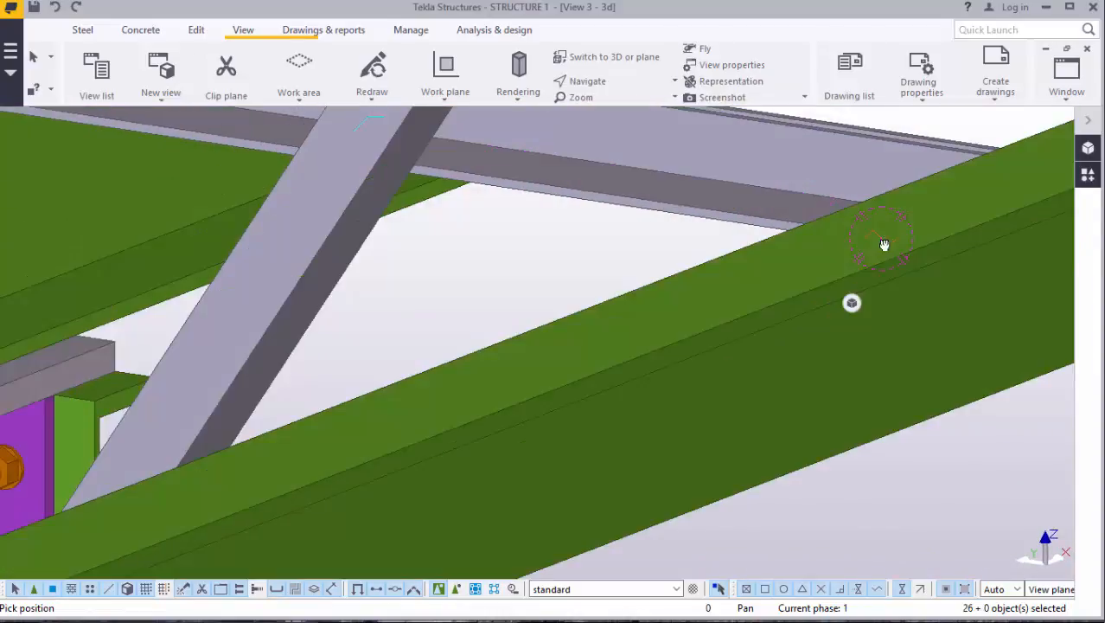
pyautogui.scroll(5, 884, 245)
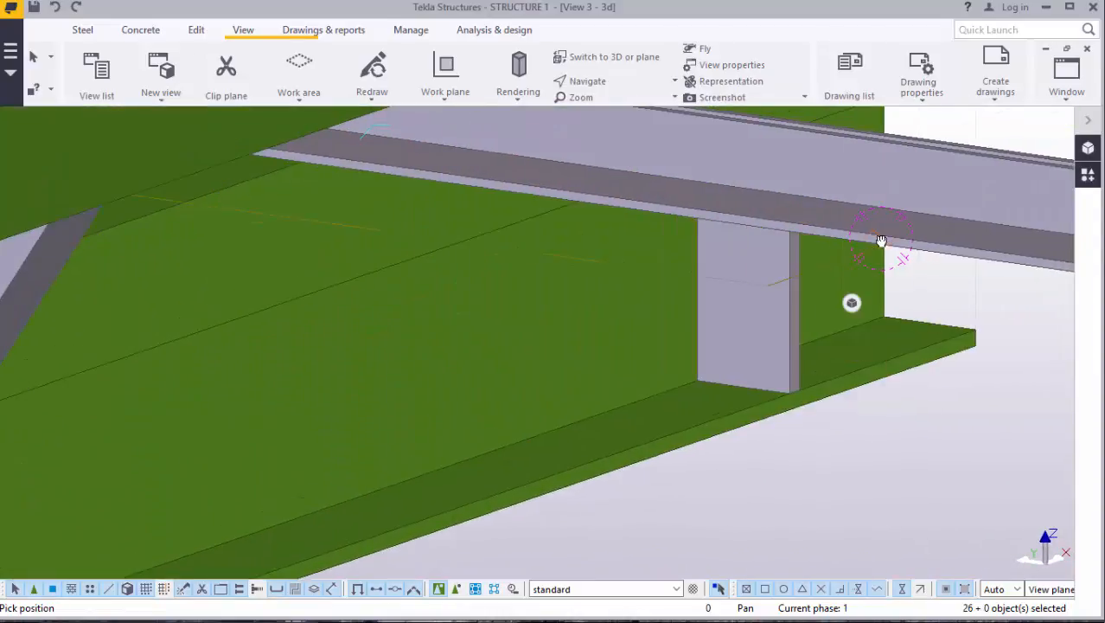
pyautogui.scroll(5, 881, 241)
pyautogui.scroll(-3, 716, 233)
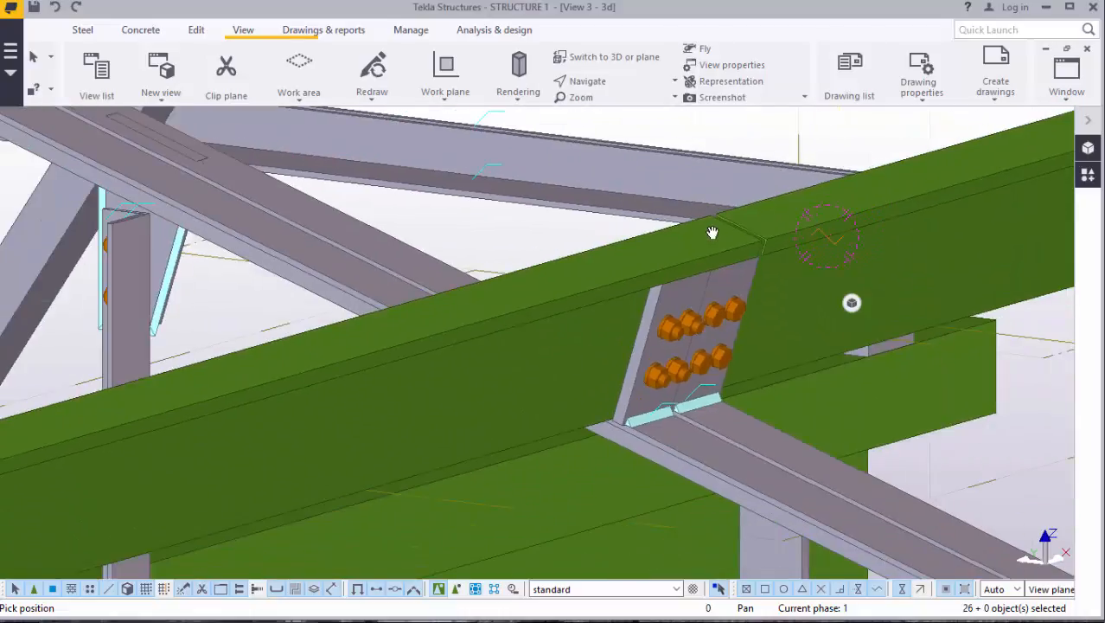
pyautogui.scroll(2, 868, 275)
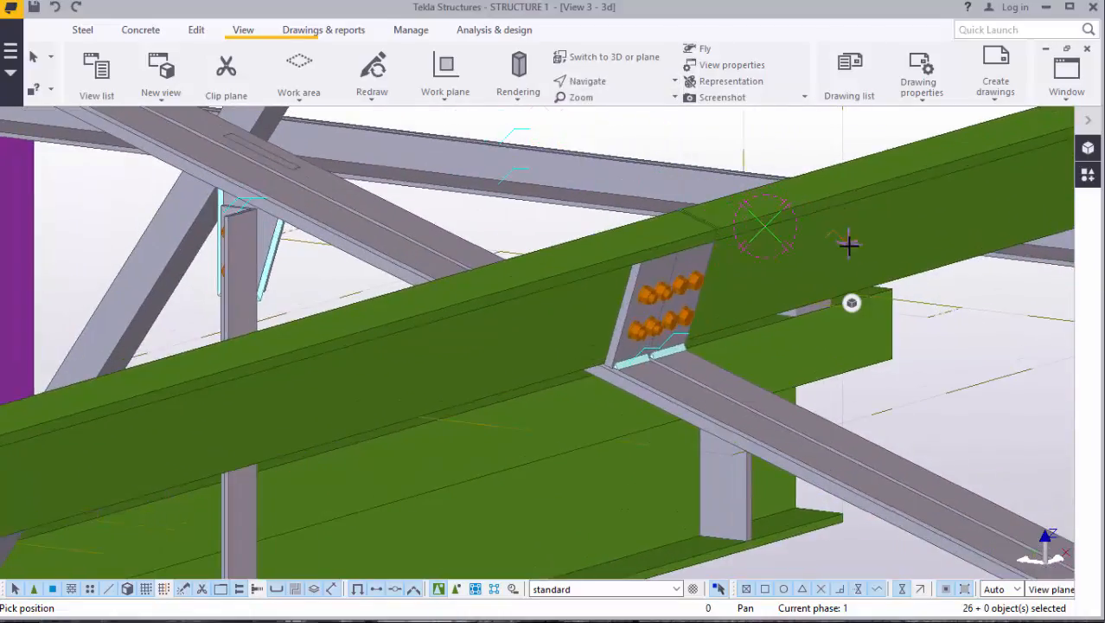
pyautogui.keyDown('ctrl'); pyautogui.moveTo(897, 297); pyautogui.dragTo(804, 329, button='middle'); pyautogui.keyUp('ctrl')
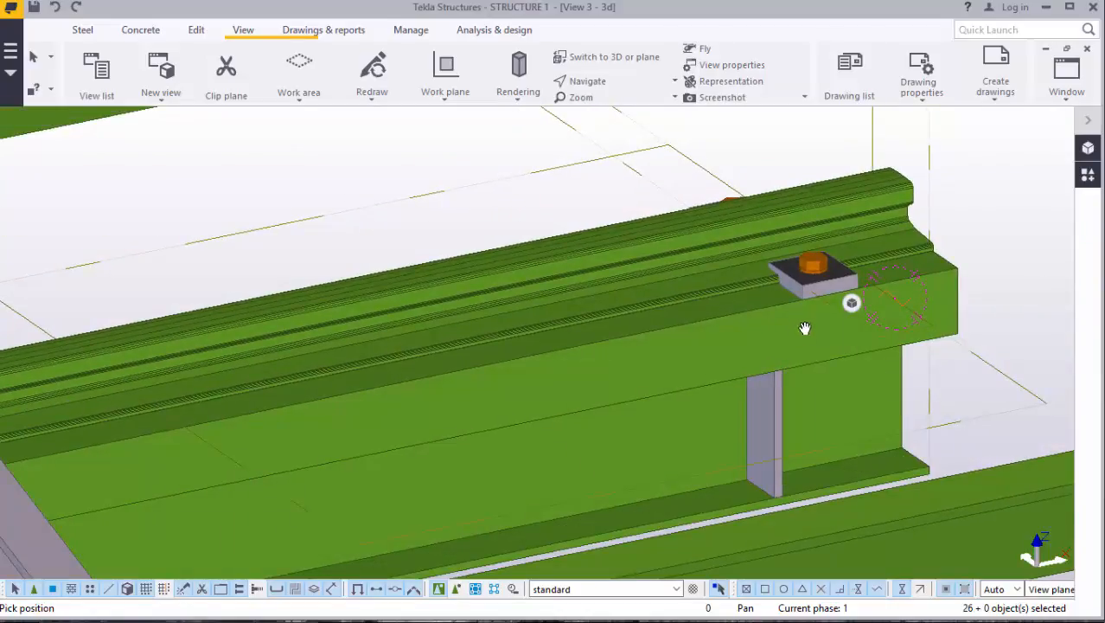
pyautogui.scroll(-3, 382, 198)
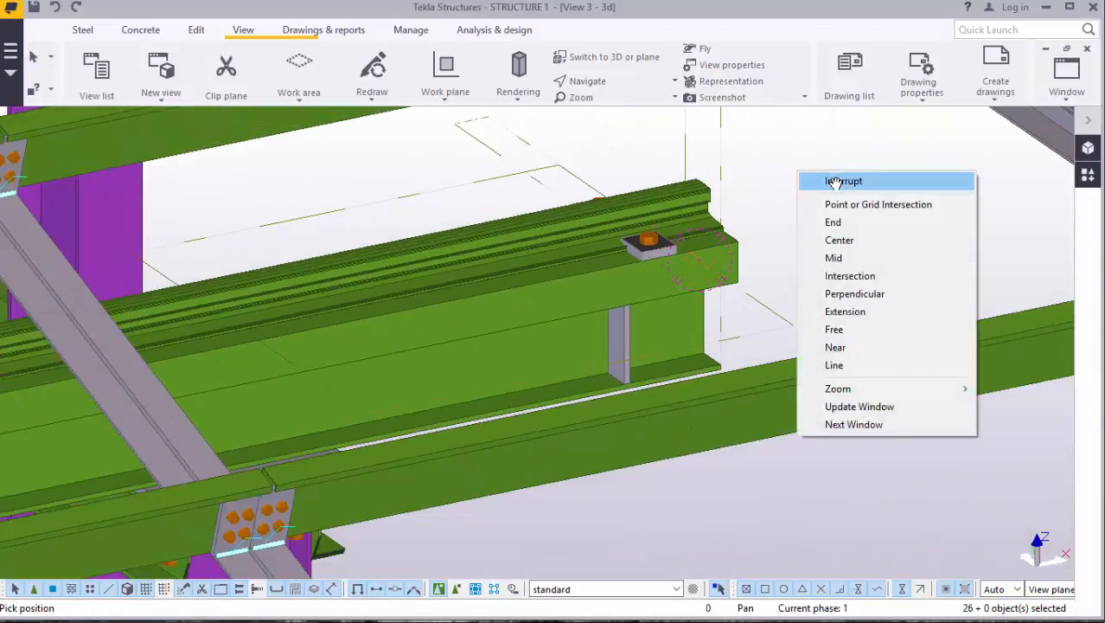
pyautogui.scroll(5, 728, 244)
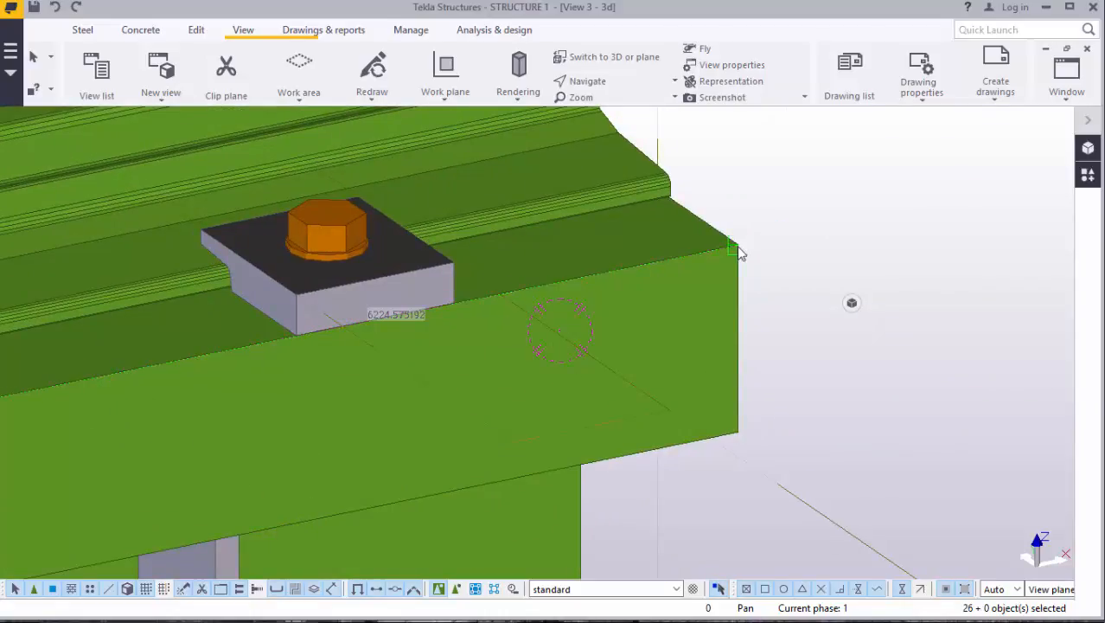
pyautogui.scroll(-8, 742, 247)
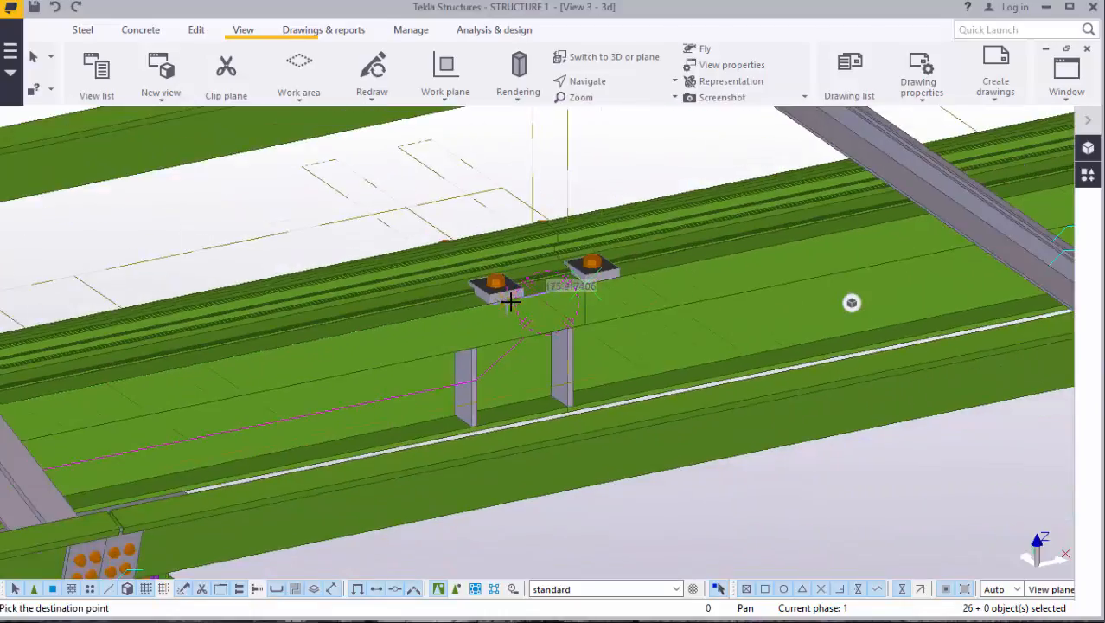
# Step: Place the seventh copy of the assembly in the next bay, at the sixth copy's far outer cap channel corner
pyautogui.scroll(-10, 511, 300)
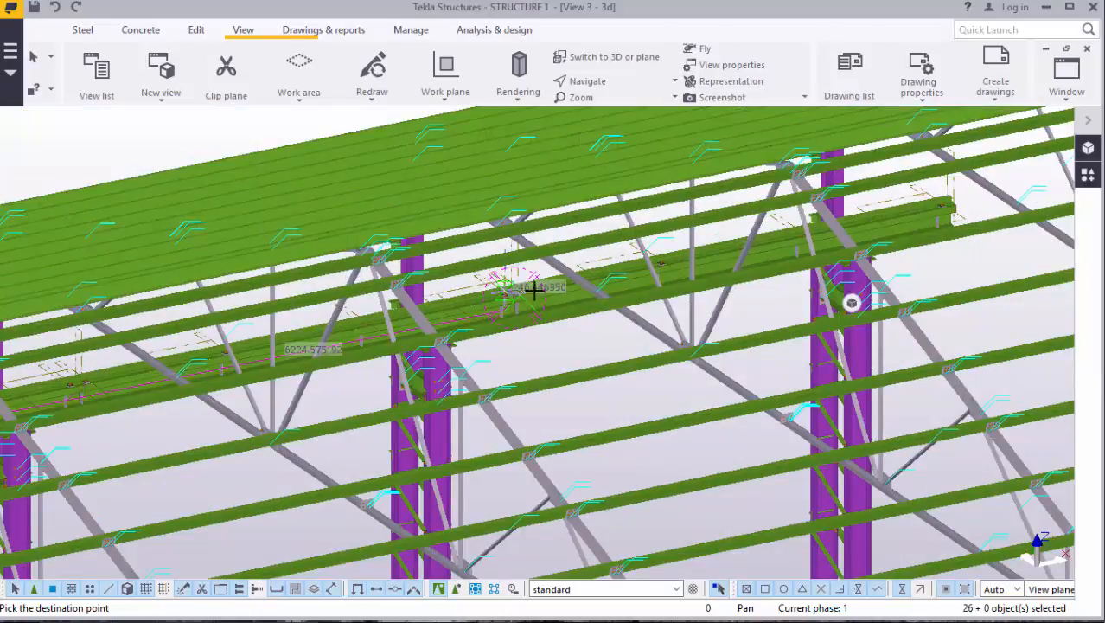
pyautogui.scroll(10, 814, 229)
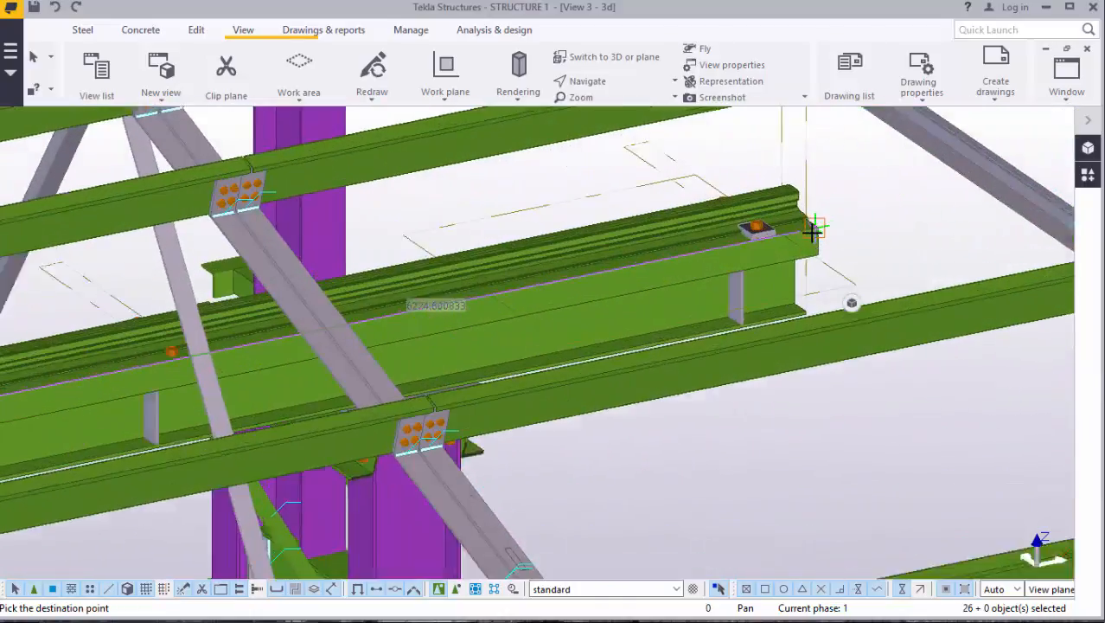
pyautogui.scroll(5, 814, 229)
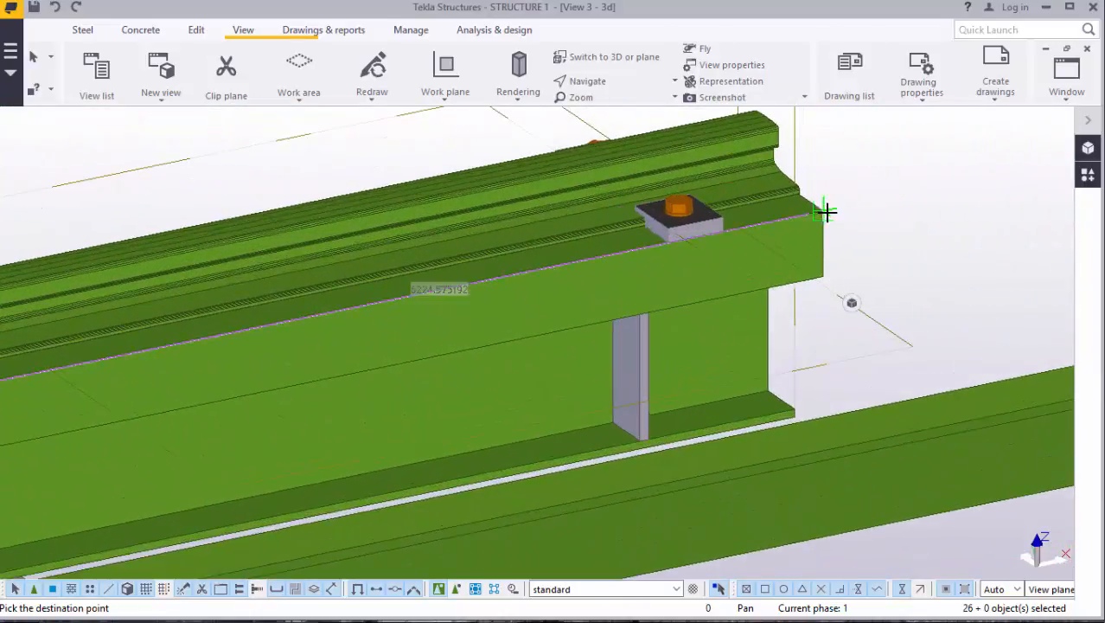
pyautogui.scroll(-10, 823, 210)
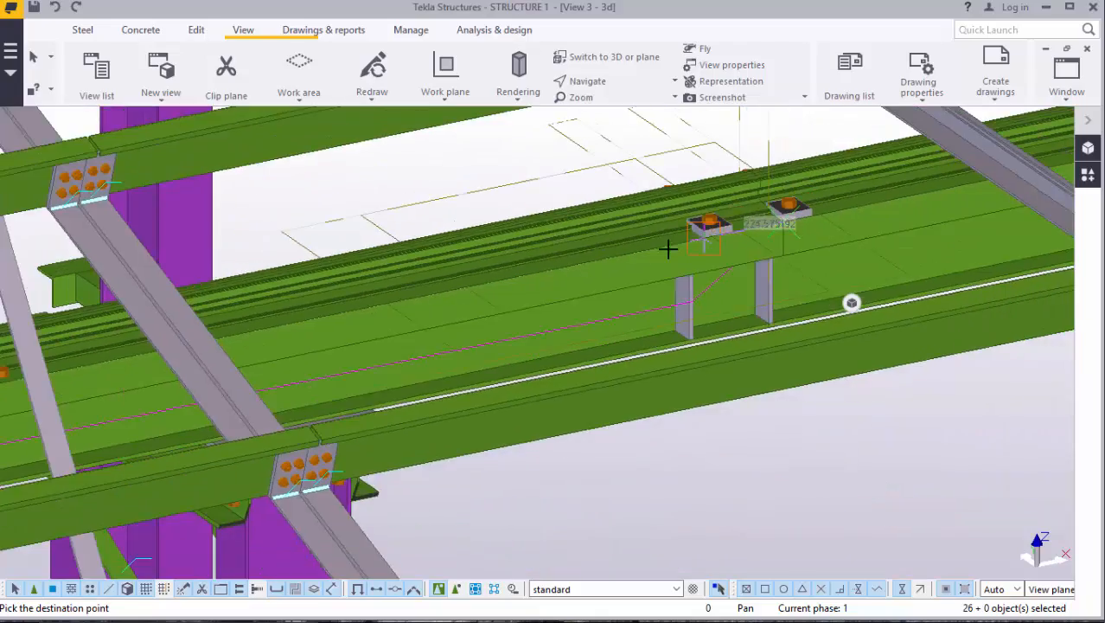
# Step: Place the eighth copy of the assembly at the seventh copy's far cap channel corner and end the Copy command
pyautogui.scroll(-10, 656, 246)
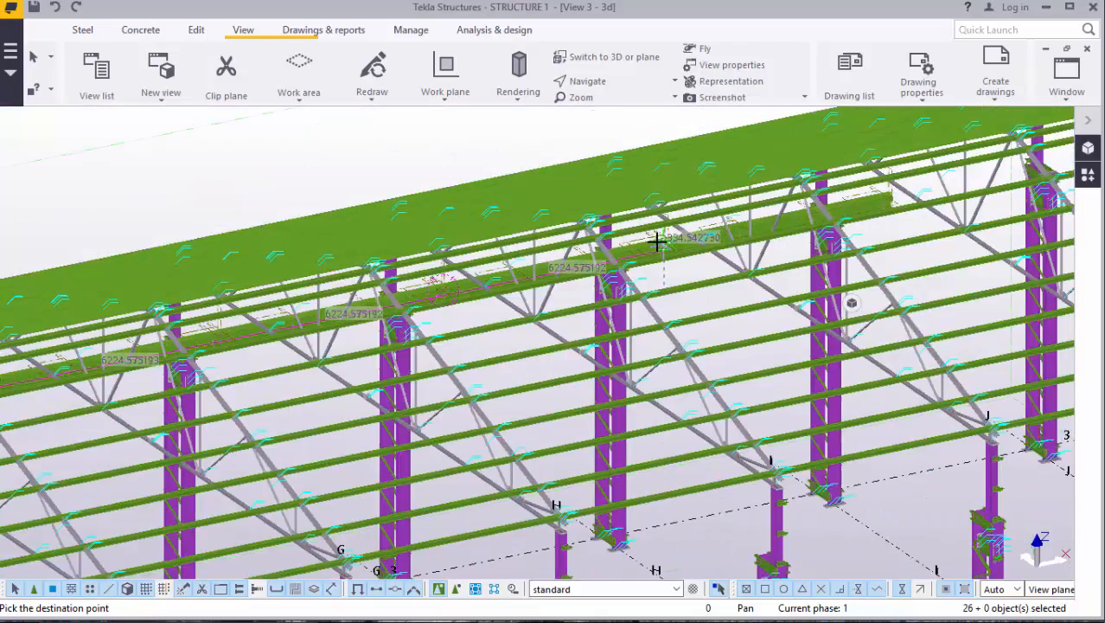
pyautogui.scroll(10, 877, 186)
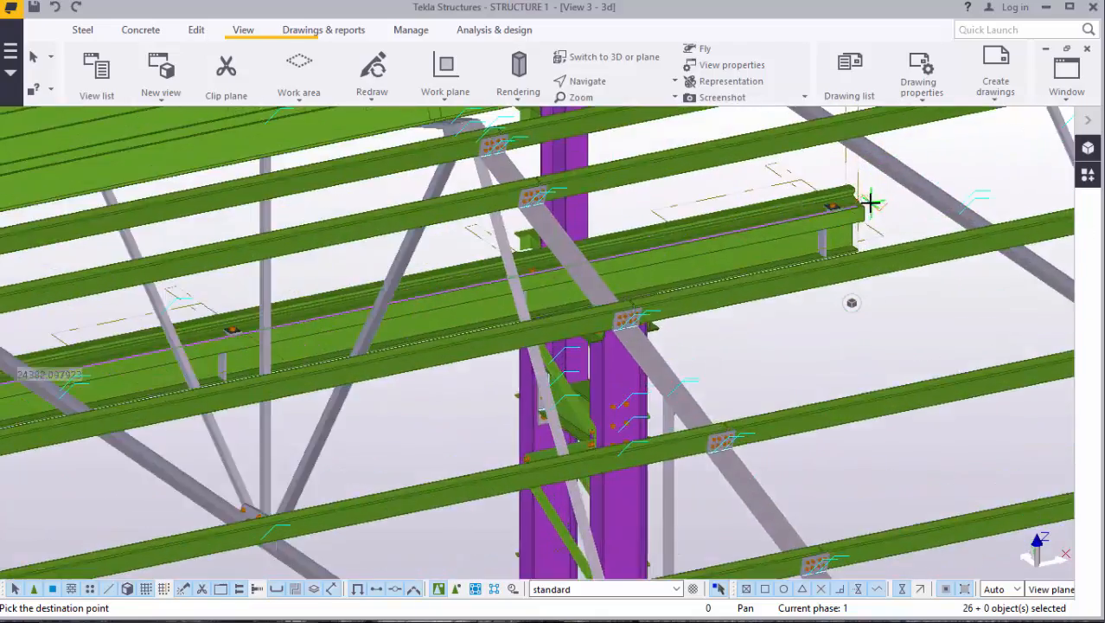
pyautogui.scroll(8, 868, 208)
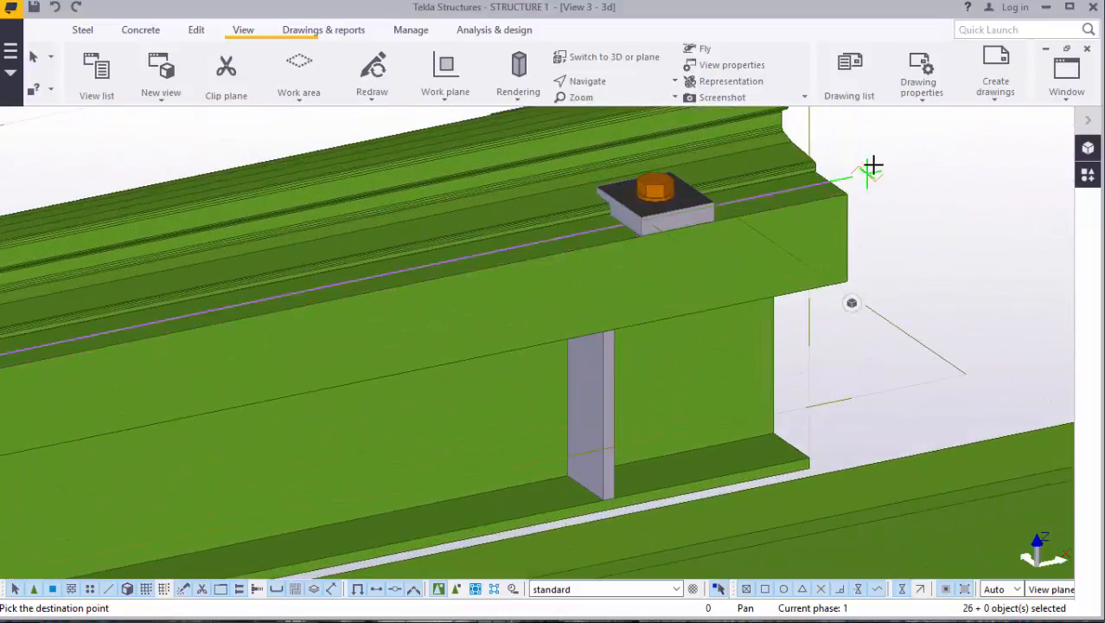
pyautogui.scroll(-10, 821, 225)
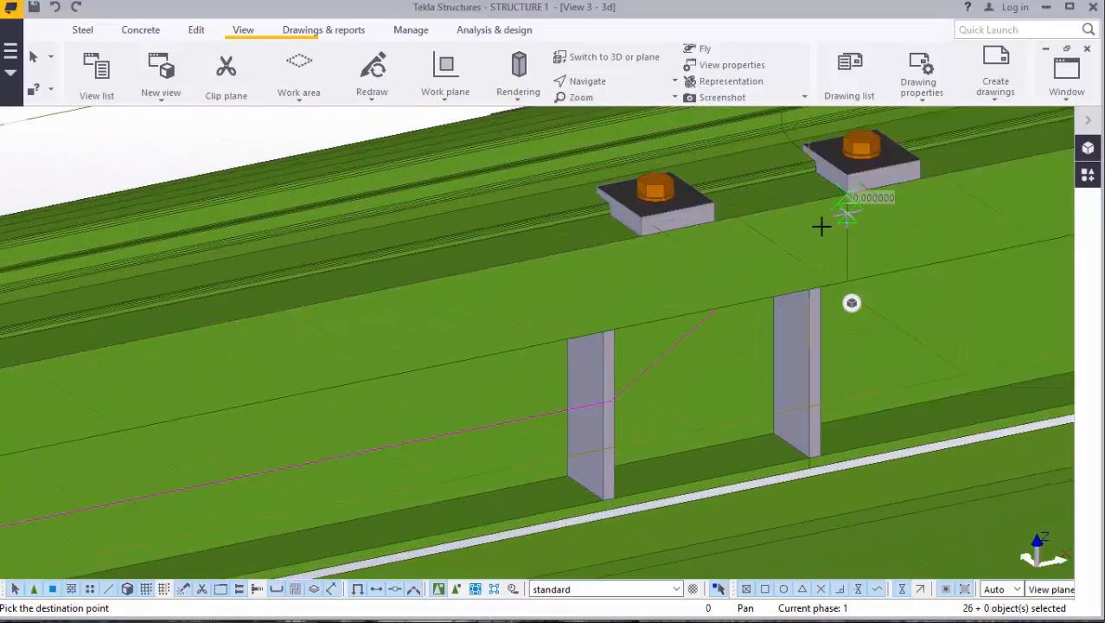
pyautogui.scroll(-10, 752, 232)
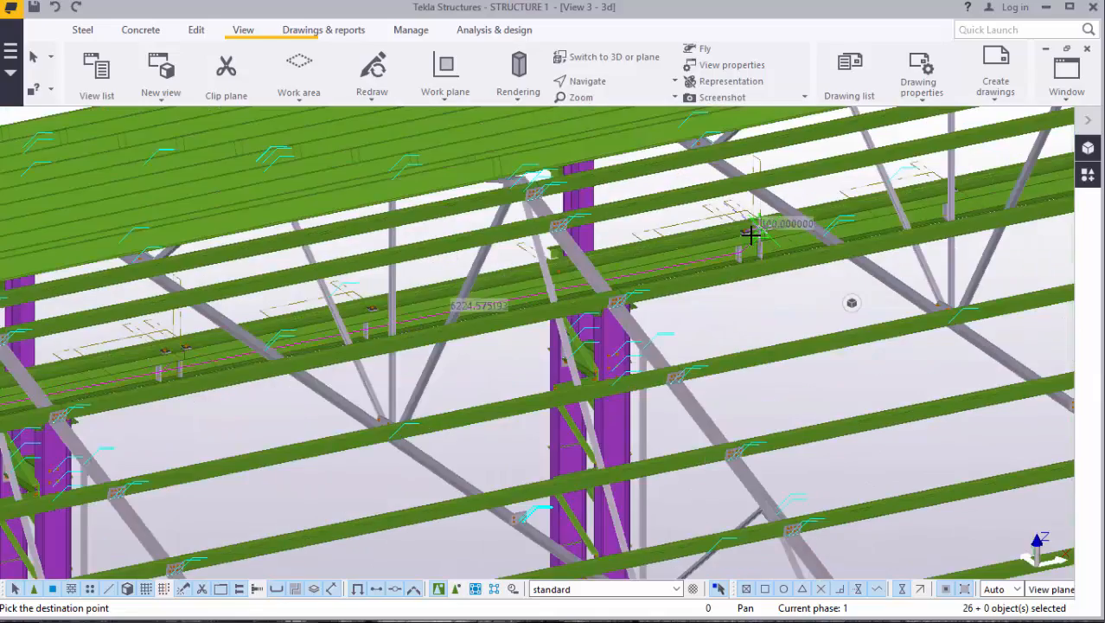
pyautogui.scroll(10, 908, 199)
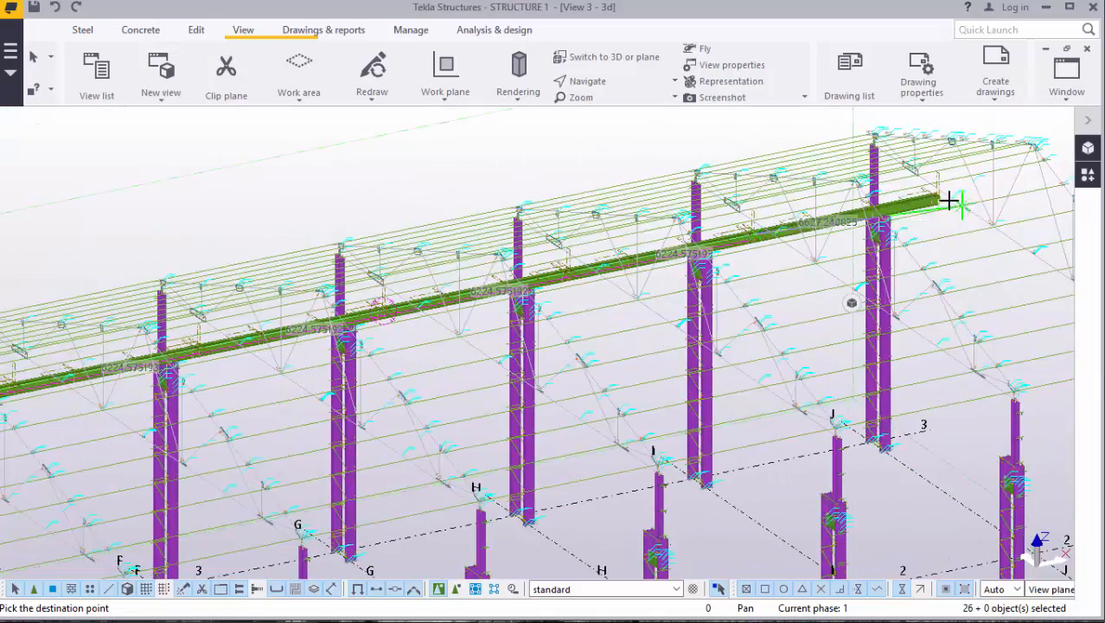
pyautogui.scroll(10, 856, 201)
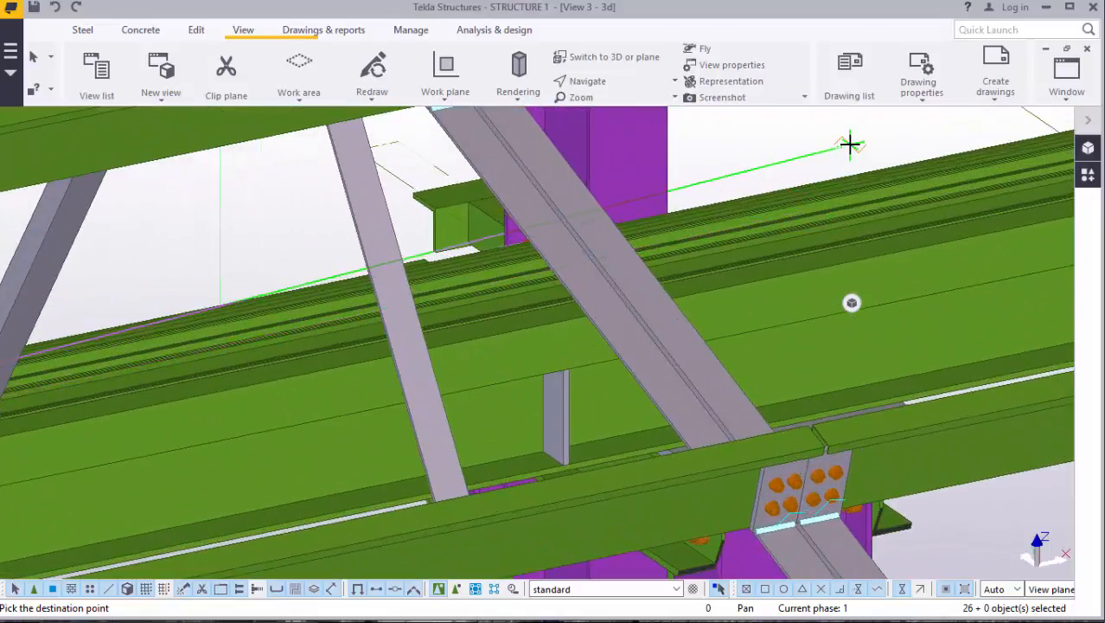
pyautogui.rightClick(850, 144)
pyautogui.click(886, 153)
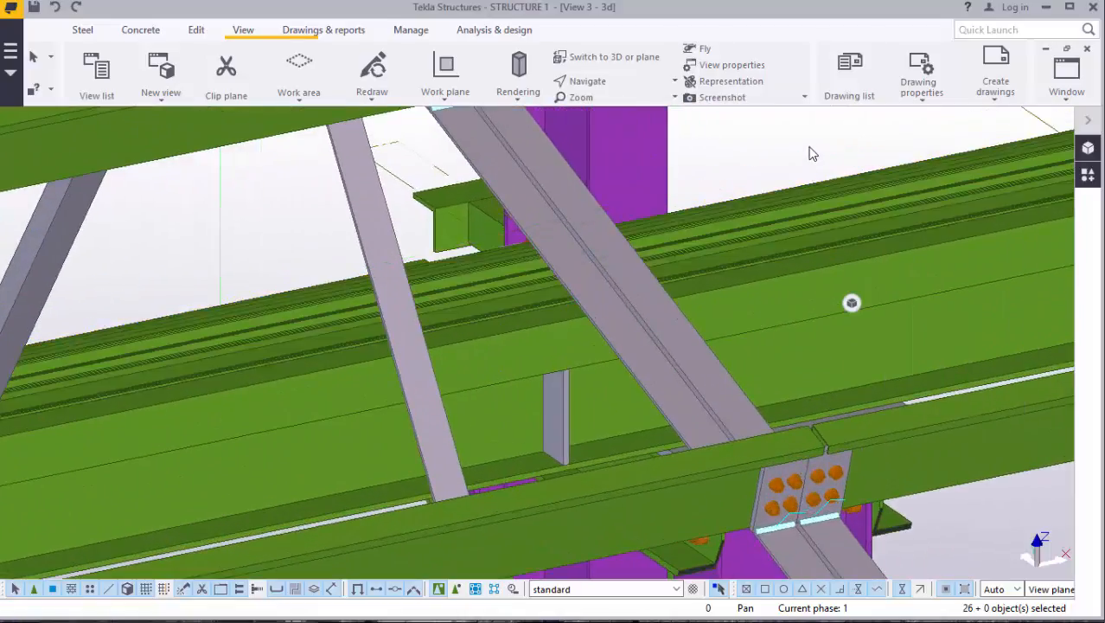
# Step: Examine the roof trusses, purlins and column rows of the building, closing in on the overhanging end of the crane beam
pyautogui.rightClick(811, 153)
pyautogui.click(841, 153)
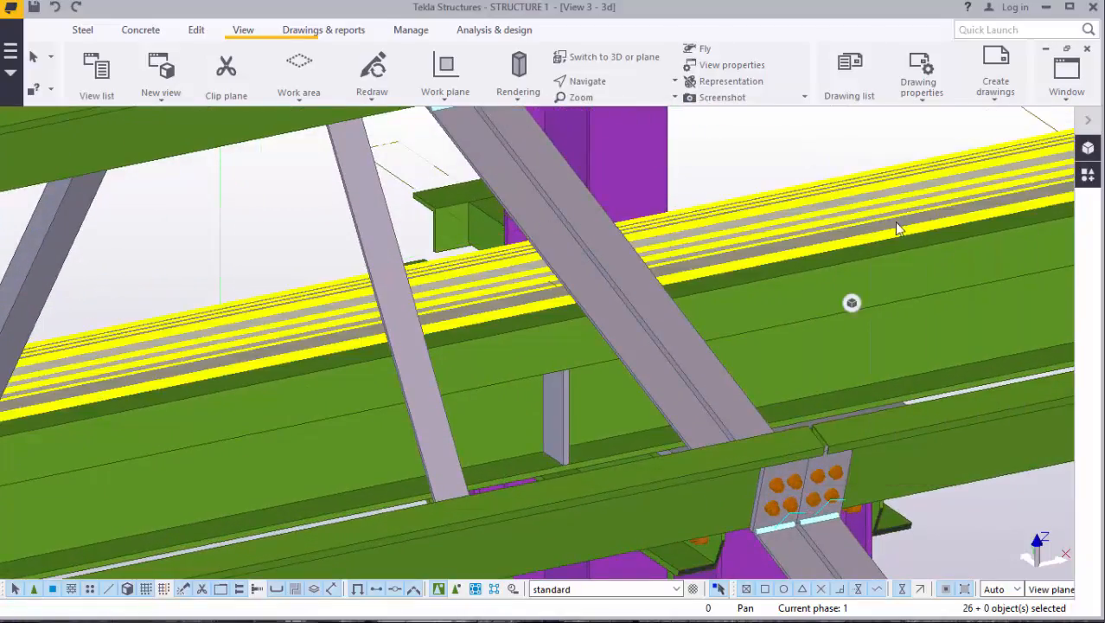
pyautogui.click(622, 84)
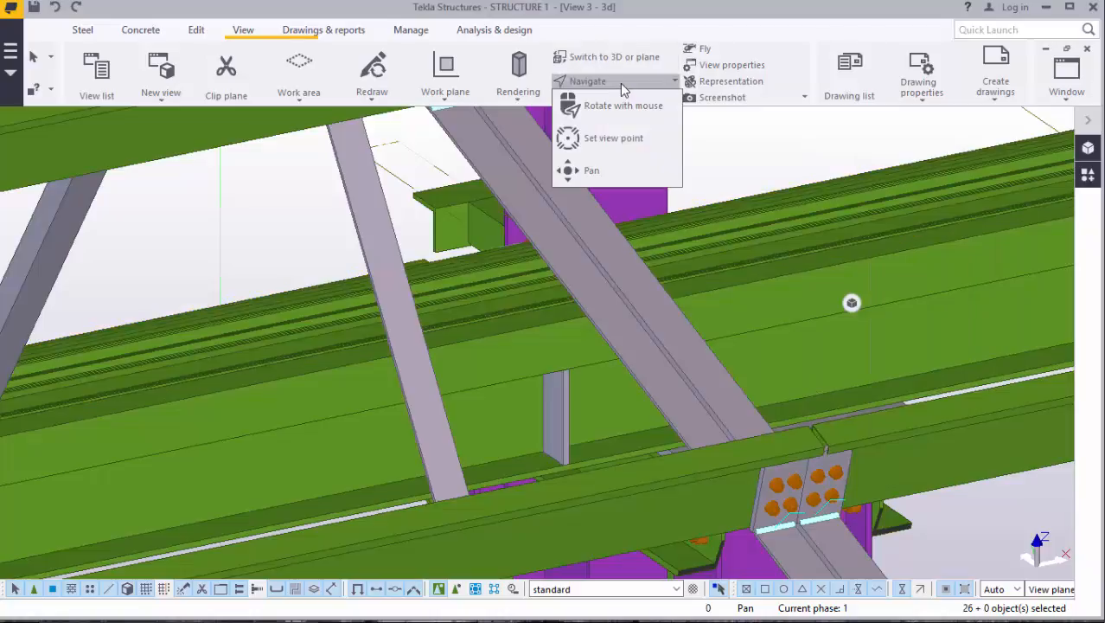
pyautogui.click(628, 116)
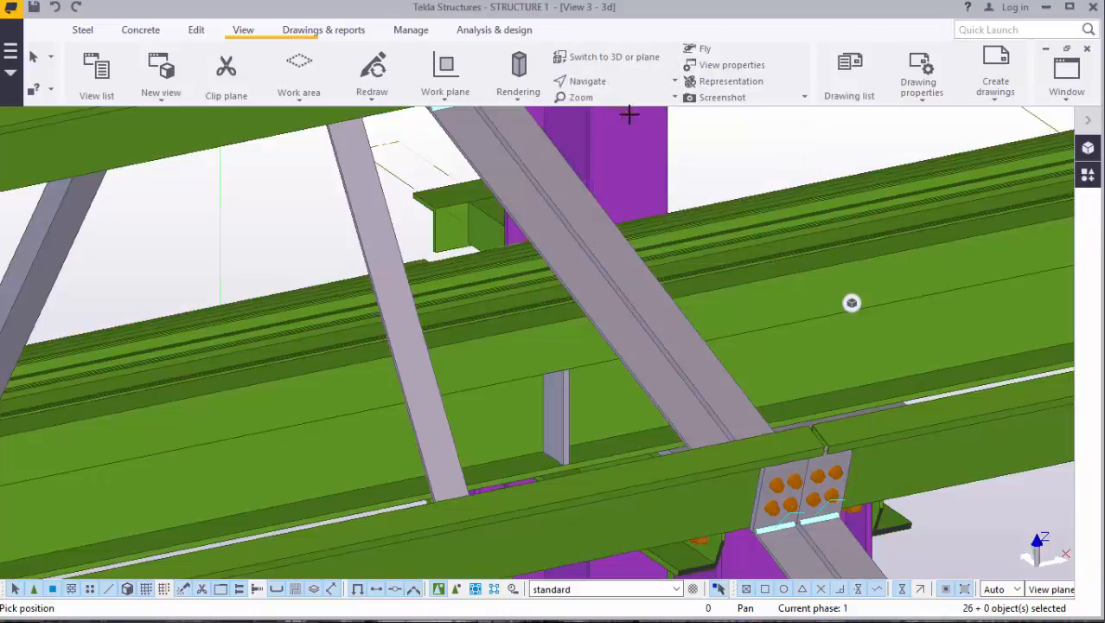
pyautogui.moveTo(623, 220); pyautogui.dragTo(681, 165)
pyautogui.scroll(-10, 681, 165)
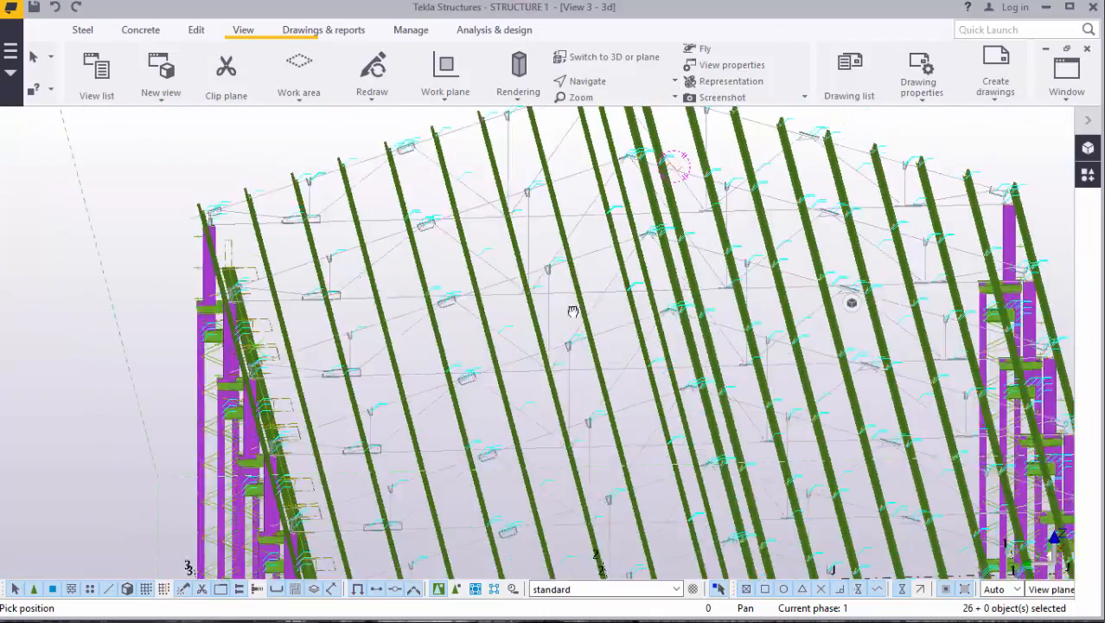
pyautogui.moveTo(573, 311); pyautogui.dragTo(630, 282)
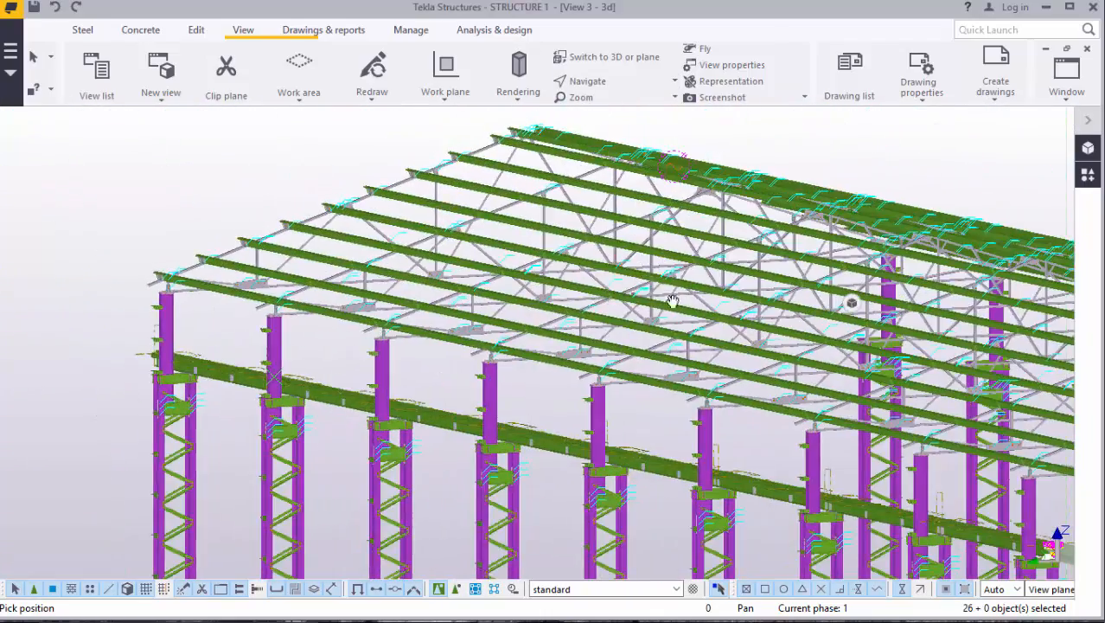
pyautogui.scroll(-4, 674, 304)
pyautogui.moveTo(472, 353); pyautogui.dragTo(518, 390)
pyautogui.scroll(2, 512, 382)
pyautogui.scroll(6, 519, 372)
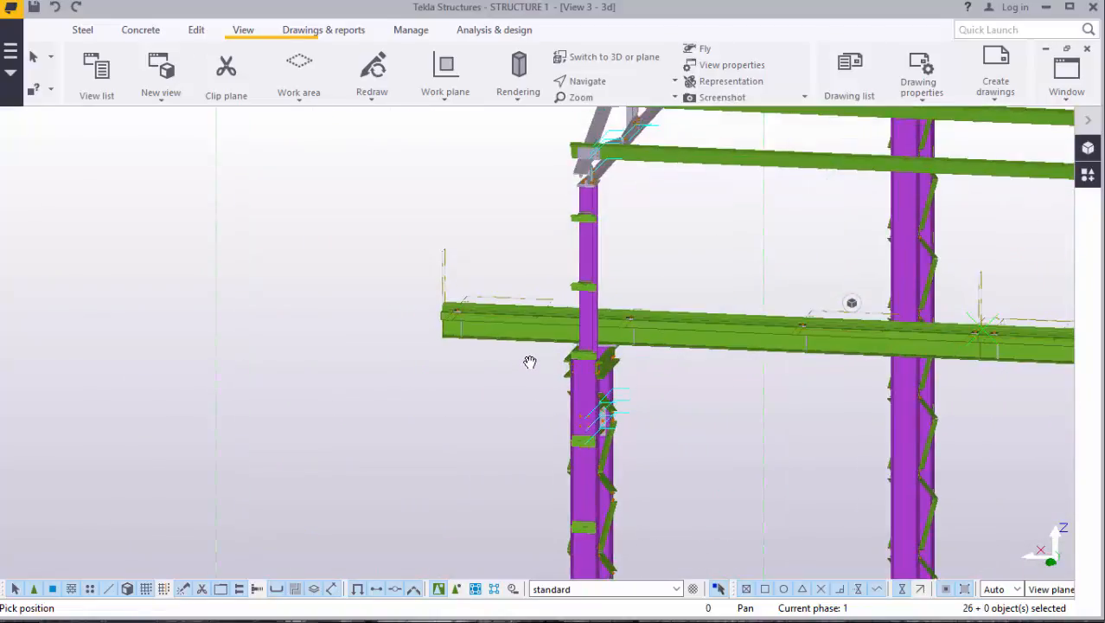
pyautogui.keyDown('ctrl'); pyautogui.moveTo(629, 316); pyautogui.dragTo(654, 315, button='middle'); pyautogui.keyUp('ctrl')
pyautogui.scroll(-3, 442, 289)
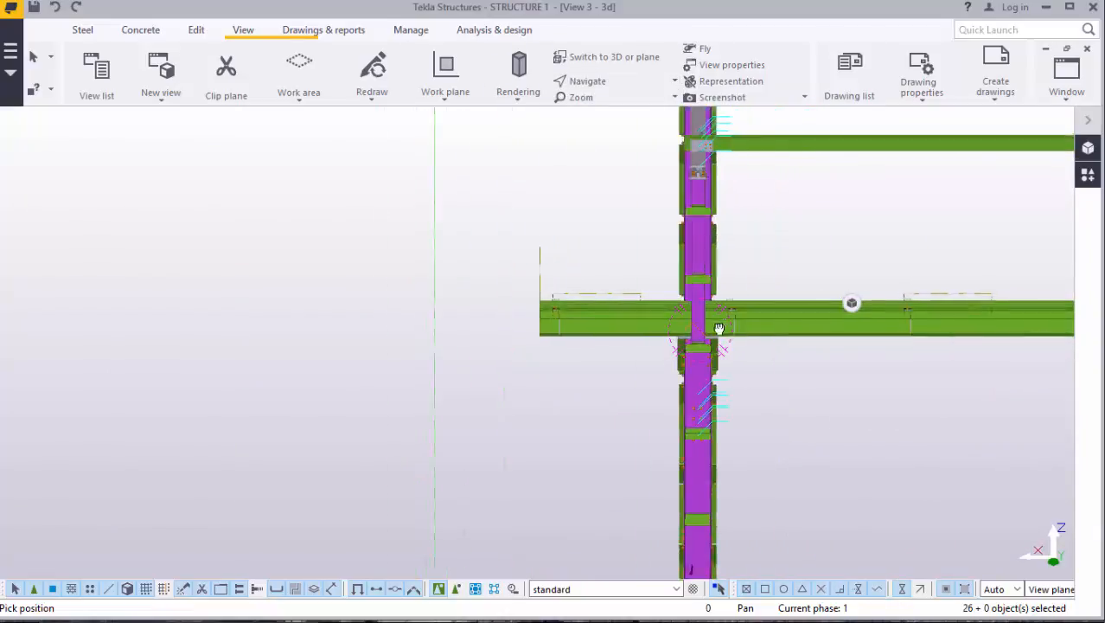
# Step: Inspect the crane beam's overhanging end and its seat on the laced column from both sides
pyautogui.keyDown('ctrl'); pyautogui.moveTo(719, 328); pyautogui.dragTo(817, 367, button='middle'); pyautogui.keyUp('ctrl')
pyautogui.scroll(4, 658, 328)
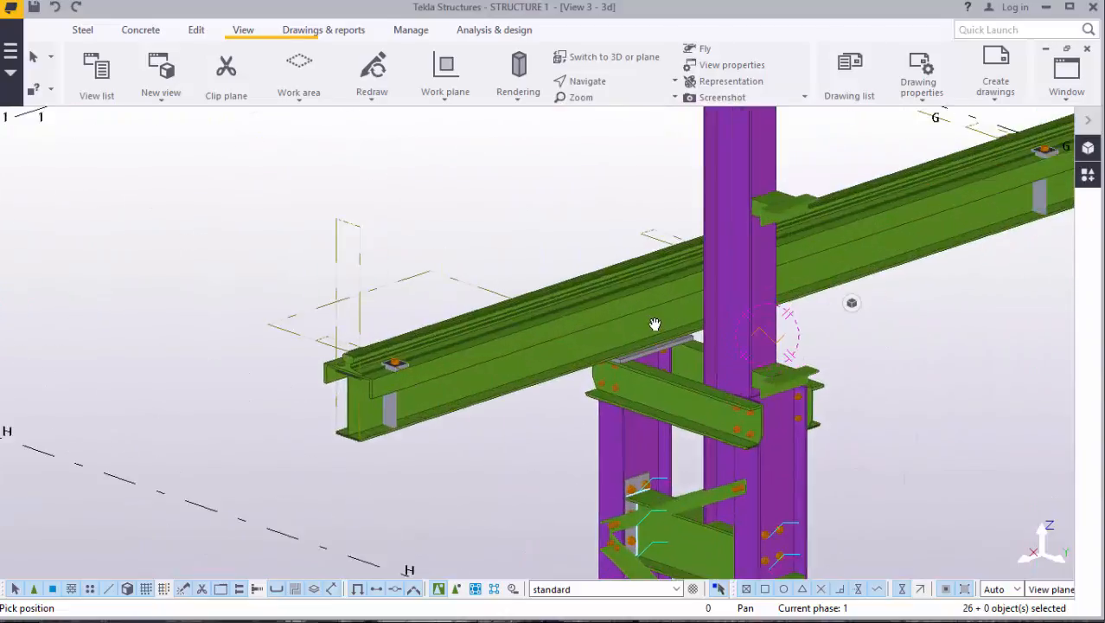
pyautogui.scroll(5, 657, 322)
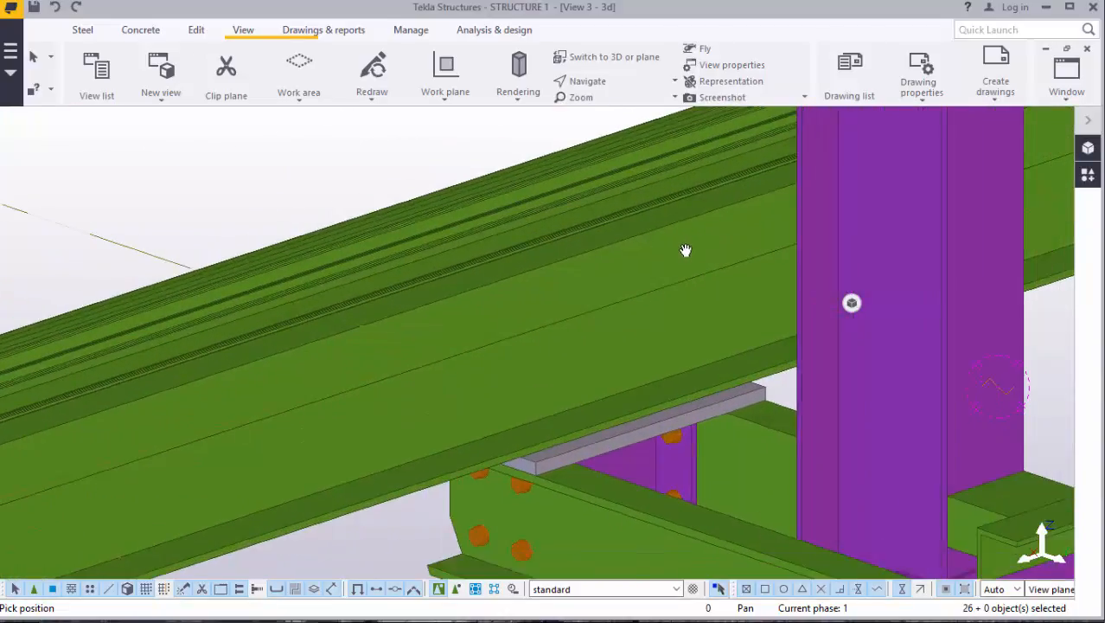
pyautogui.scroll(-5, 685, 250)
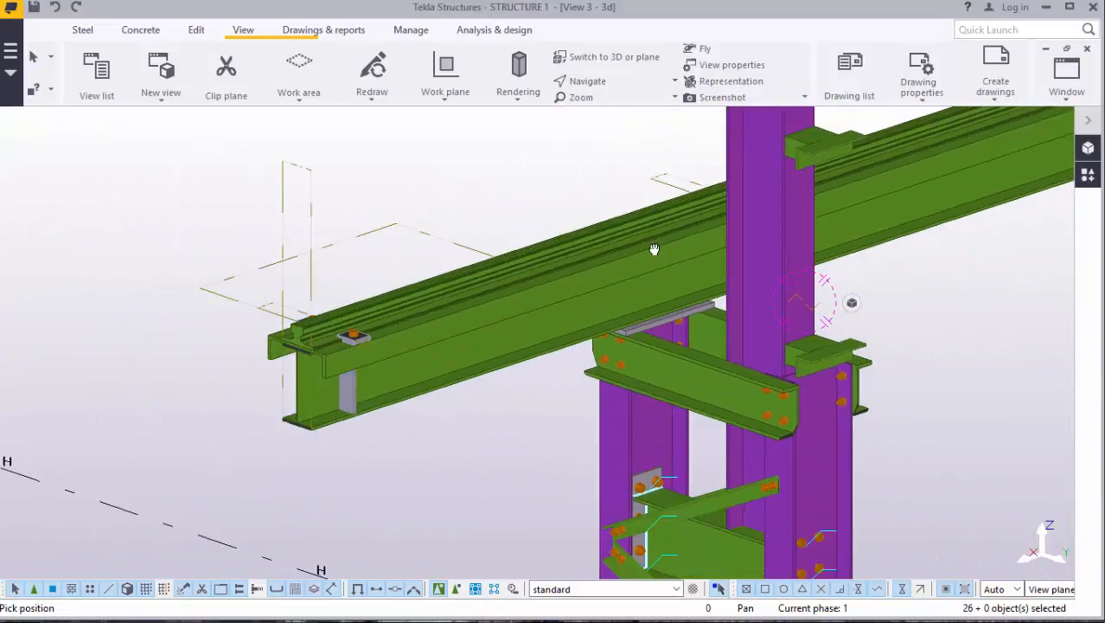
pyautogui.keyDown('ctrl'); pyautogui.moveTo(655, 249); pyautogui.dragTo(964, 314, button='middle'); pyautogui.keyUp('ctrl')
pyautogui.scroll(4, 592, 390)
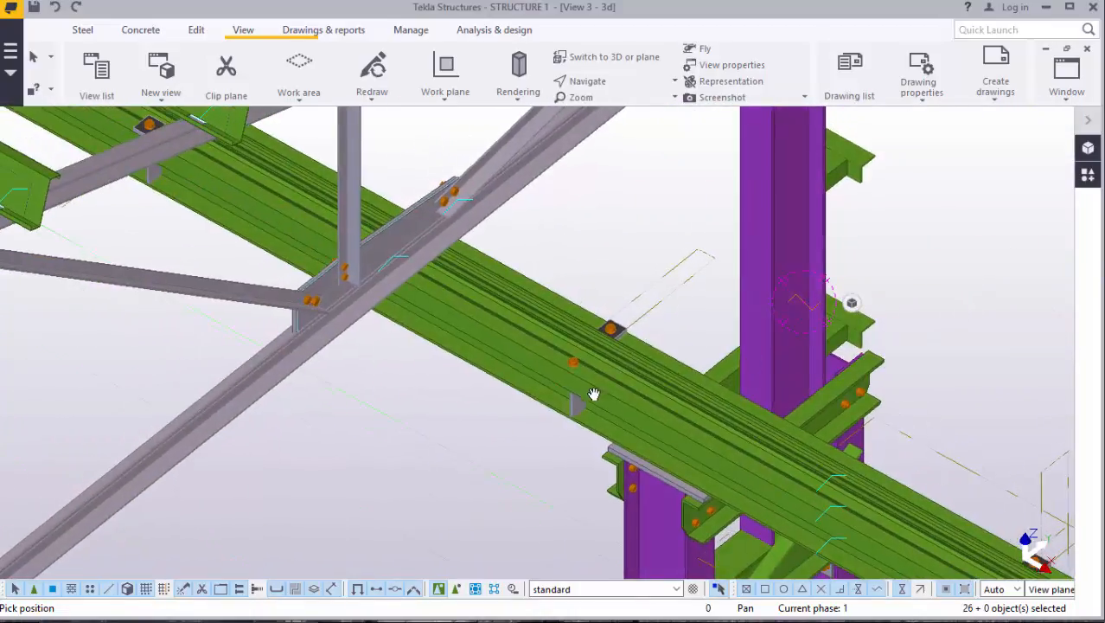
pyautogui.keyDown('ctrl'); pyautogui.moveTo(692, 317); pyautogui.dragTo(283, 303, button='middle'); pyautogui.keyUp('ctrl')
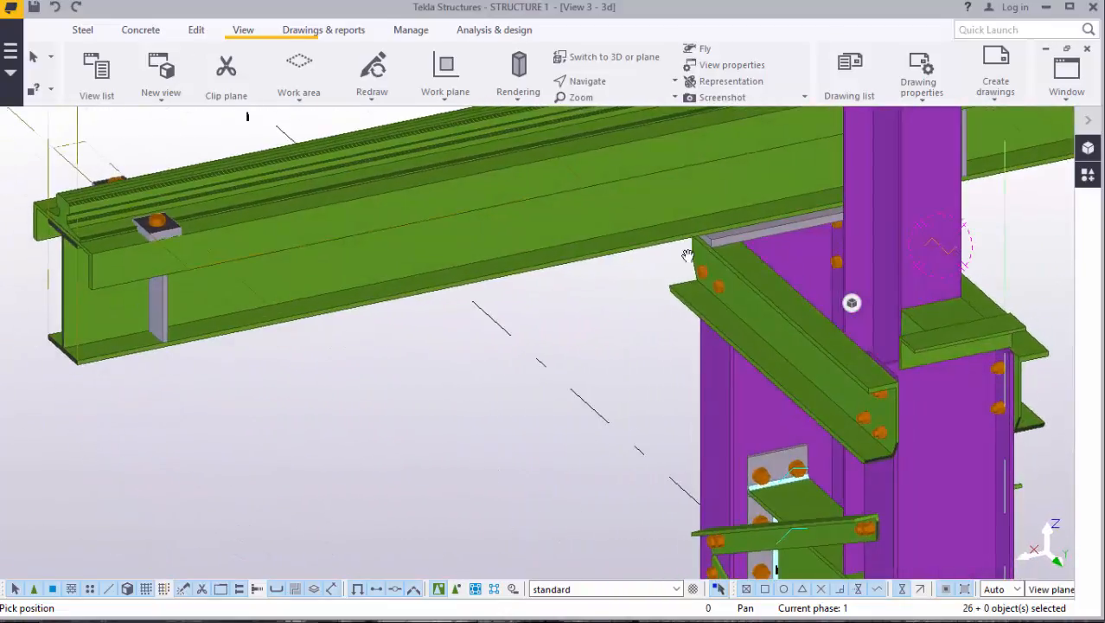
pyautogui.keyDown('ctrl'); pyautogui.moveTo(686, 255); pyautogui.dragTo(674, 236, button='middle'); pyautogui.keyUp('ctrl')
pyautogui.scroll(3, 717, 202)
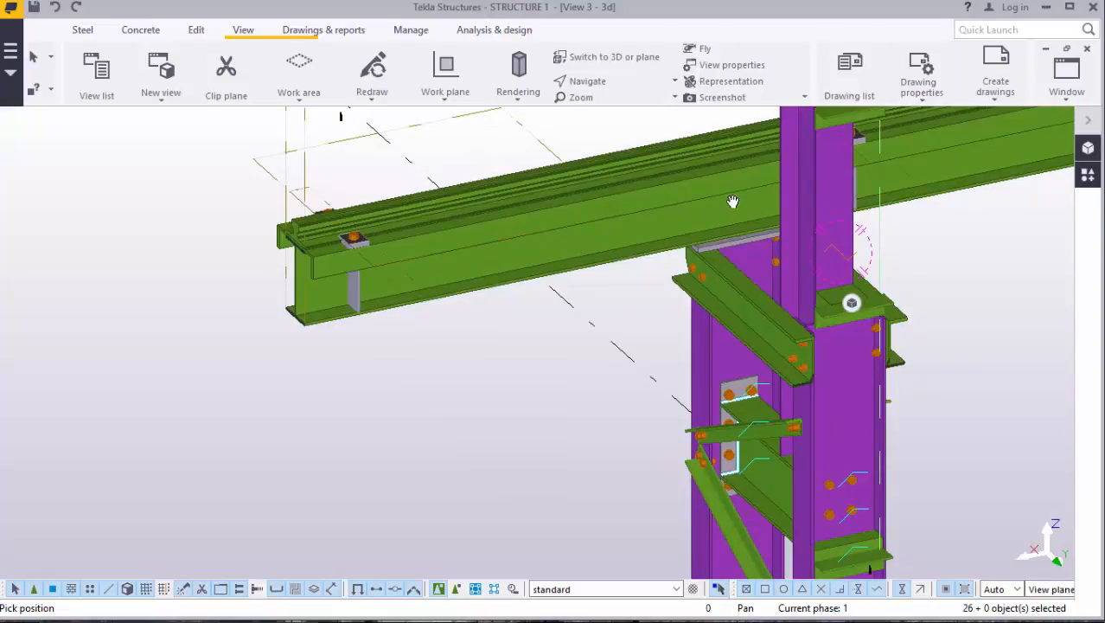
pyautogui.scroll(3, 711, 218)
pyautogui.moveTo(748, 217)
pyautogui.keyDown('ctrl'); pyautogui.mouseDown(button='middle')
pyautogui.moveTo(763, 195)
pyautogui.moveTo(791, 186)
pyautogui.moveTo(793, 171)
pyautogui.moveTo(749, 260)
pyautogui.mouseUp(button='middle'); pyautogui.keyUp('ctrl')
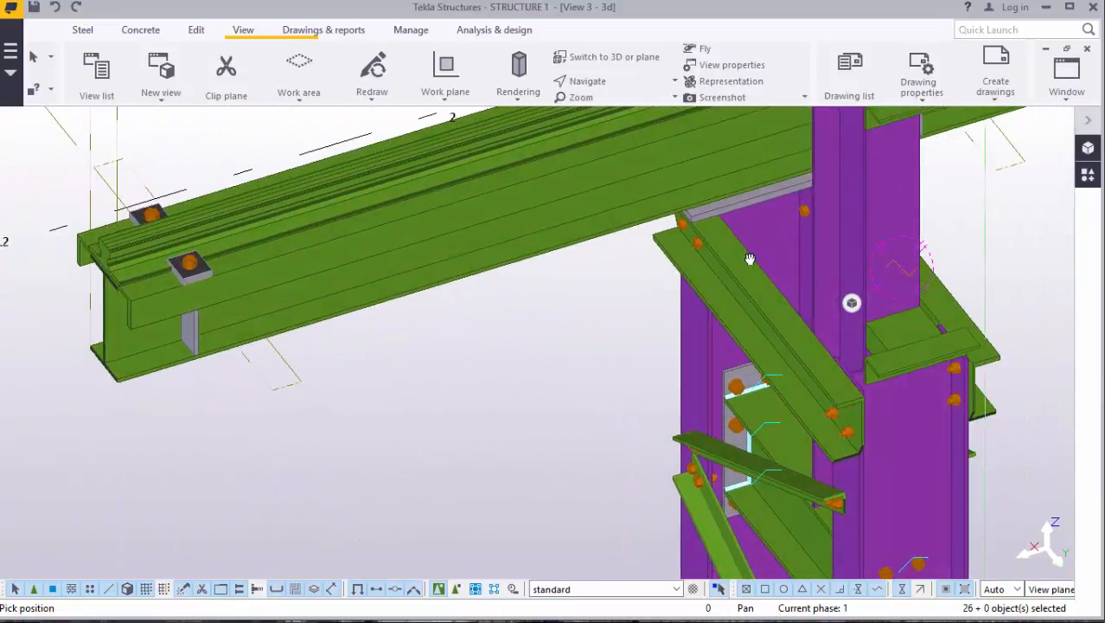
pyautogui.keyDown('ctrl'); pyautogui.moveTo(657, 212); pyautogui.dragTo(781, 364, button='middle'); pyautogui.keyUp('ctrl')
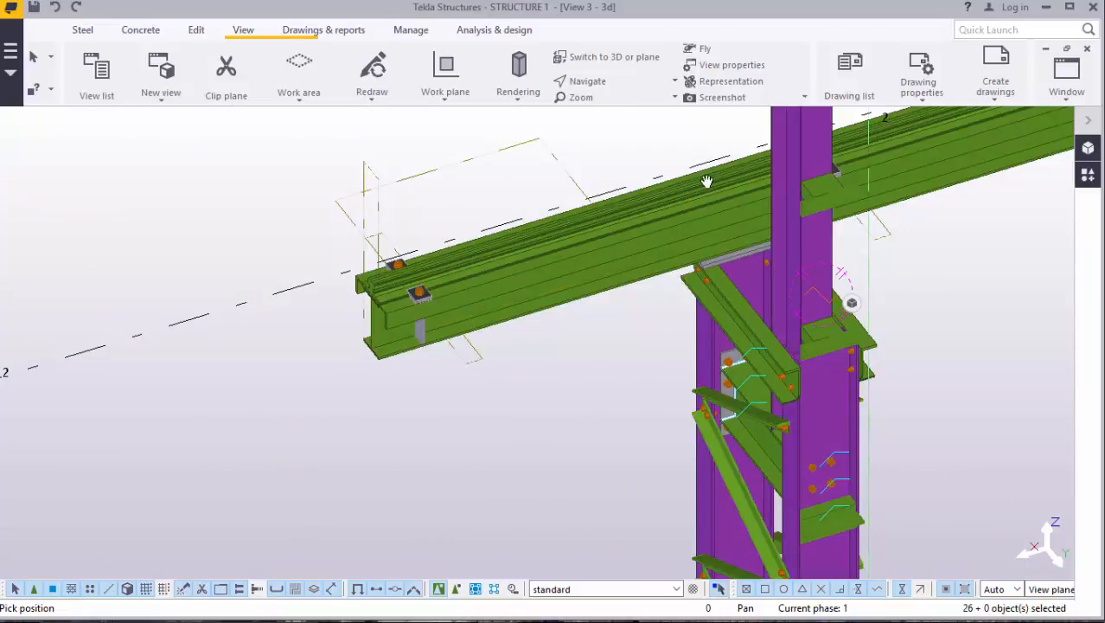
pyautogui.scroll(4, 701, 179)
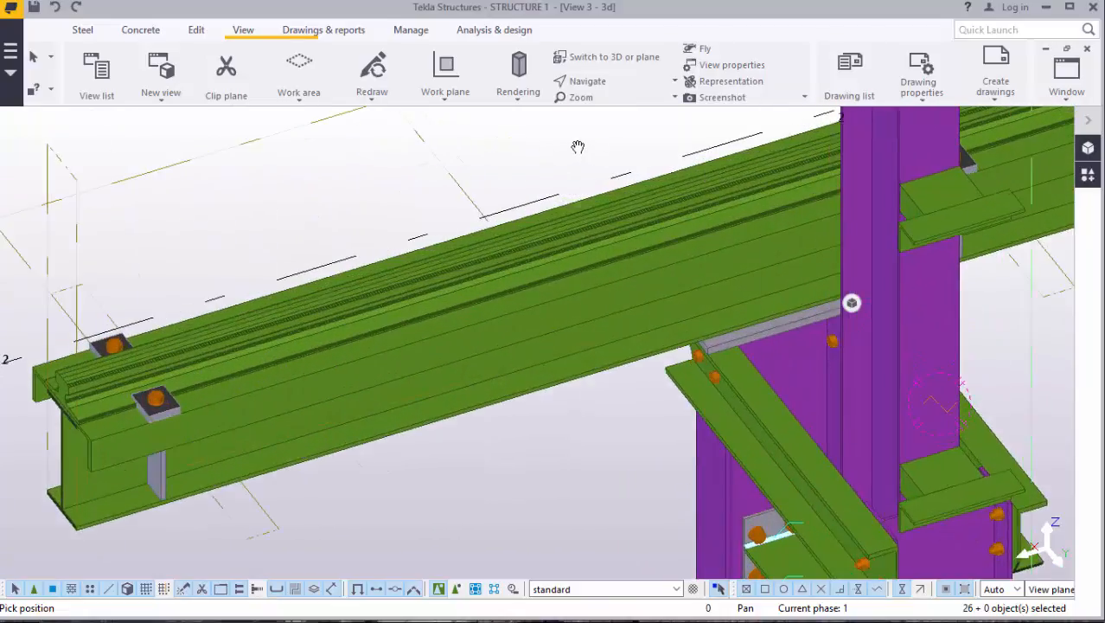
# Step: Set the view point on the crane beam at the end column and examine the beam along the column row
pyautogui.rightClick(577, 147)
pyautogui.click(595, 86)
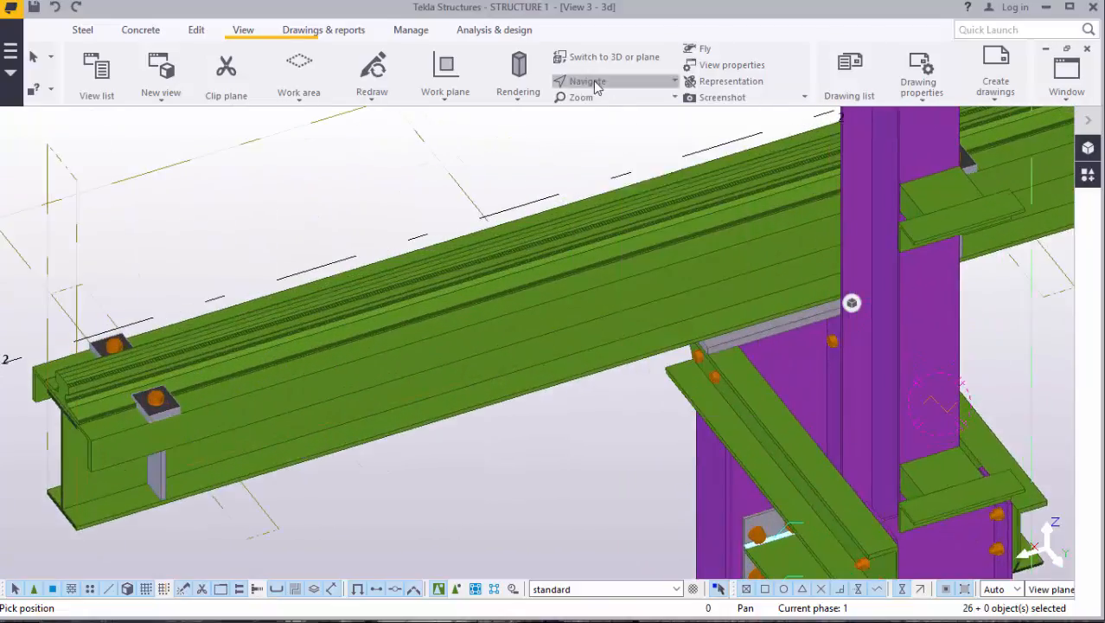
pyautogui.click(599, 109)
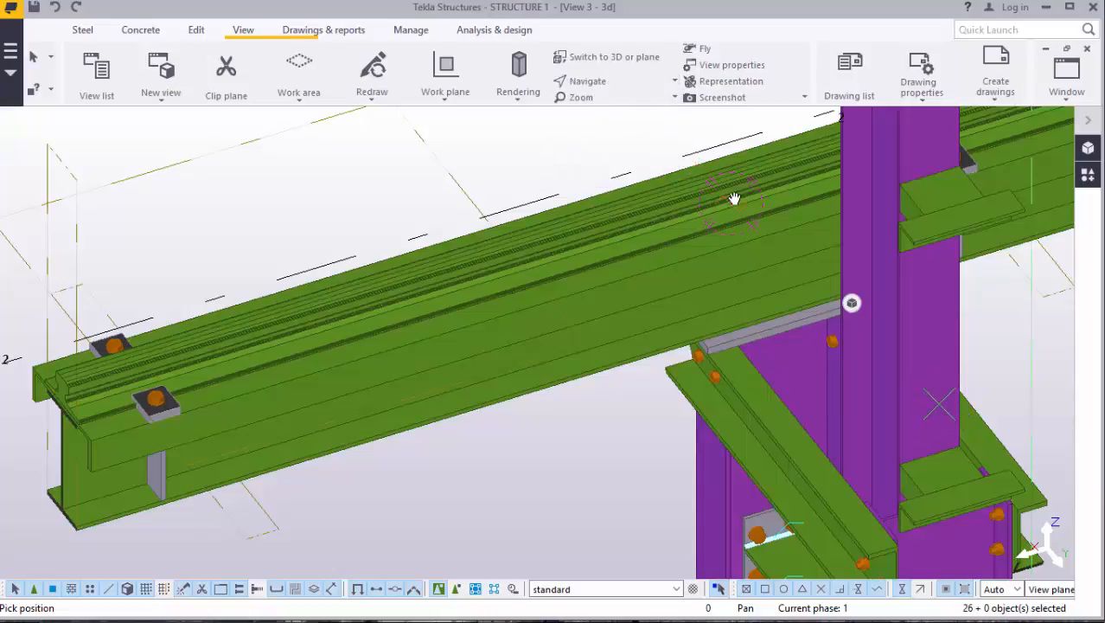
pyautogui.moveTo(739, 194)
pyautogui.mouseDown()
pyautogui.moveTo(1076, 230)
pyautogui.moveTo(940, 247)
pyautogui.mouseUp()
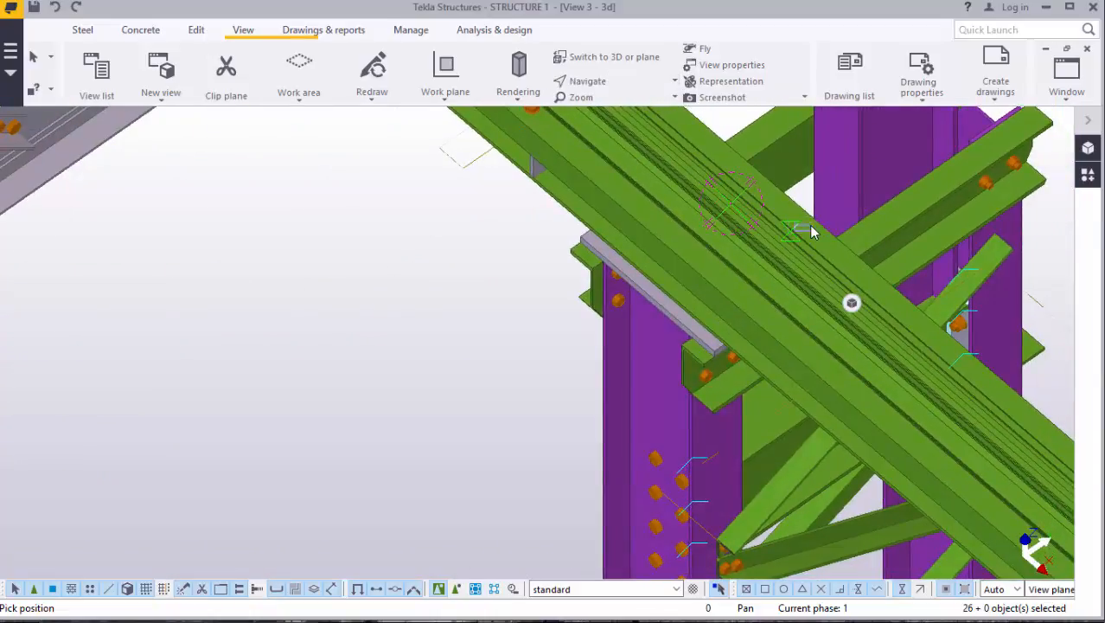
pyautogui.moveTo(802, 210); pyautogui.dragTo(575, 141)
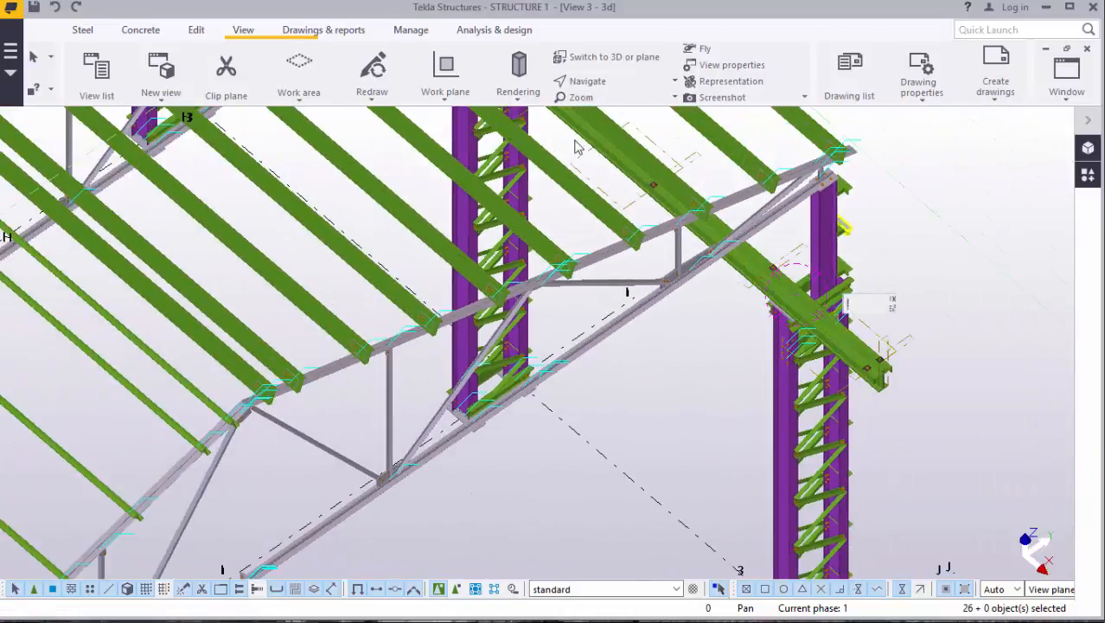
pyautogui.click(579, 83)
pyautogui.click(606, 136)
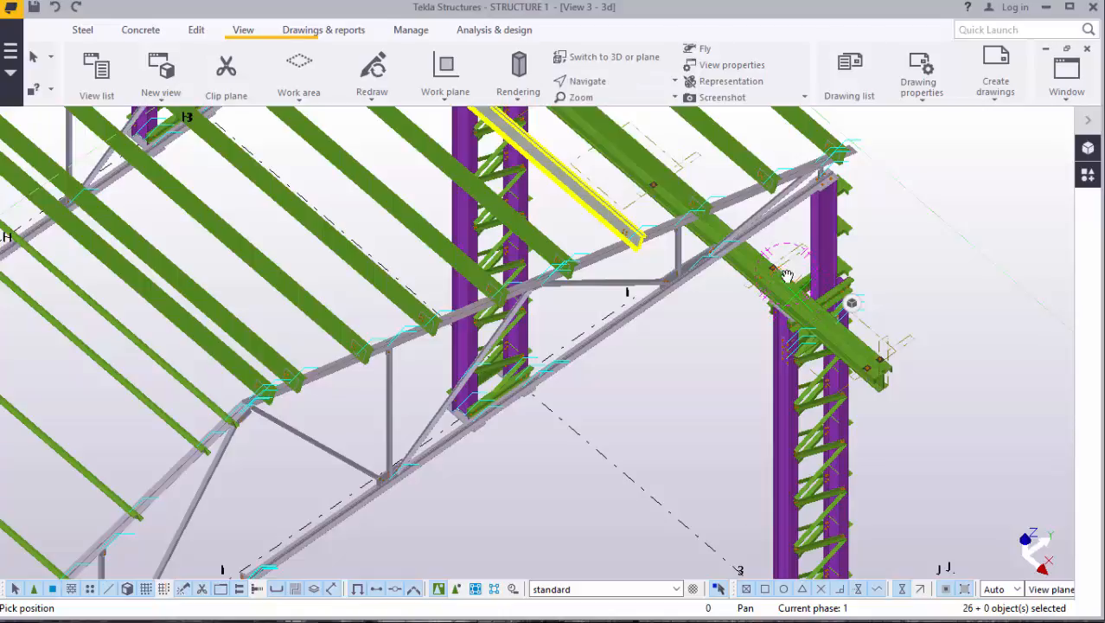
pyautogui.moveTo(787, 275); pyautogui.dragTo(427, 222)
pyautogui.moveTo(808, 296); pyautogui.dragTo(540, 154)
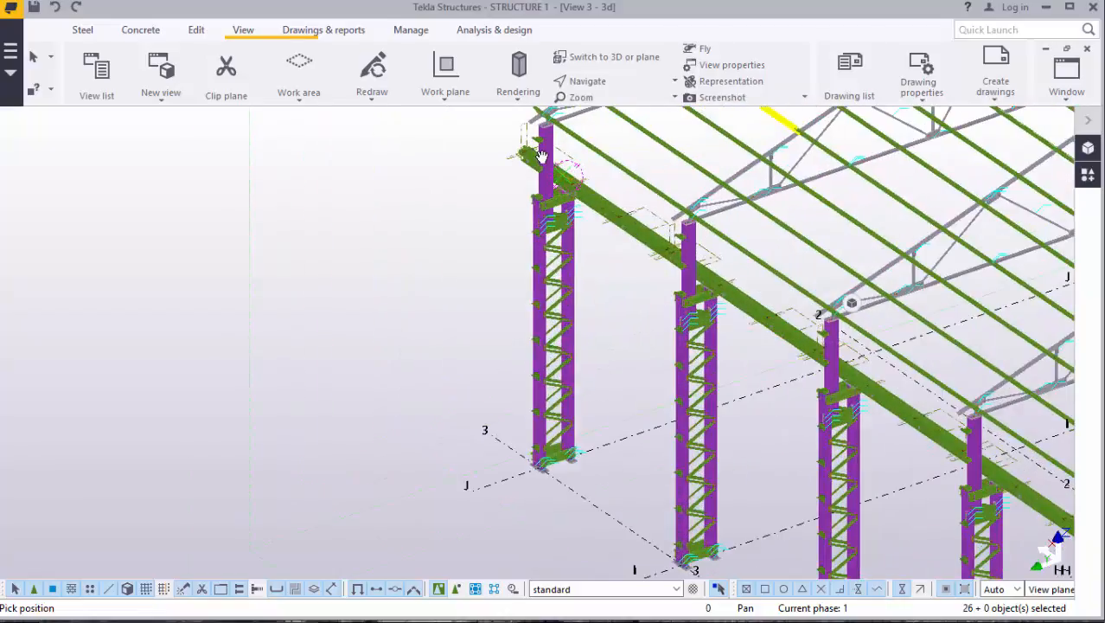
# Step: Select the crane beam, rail, clip plates, bolts and stiffener together at the beam's free end beyond the column
pyautogui.scroll(8, 540, 154)
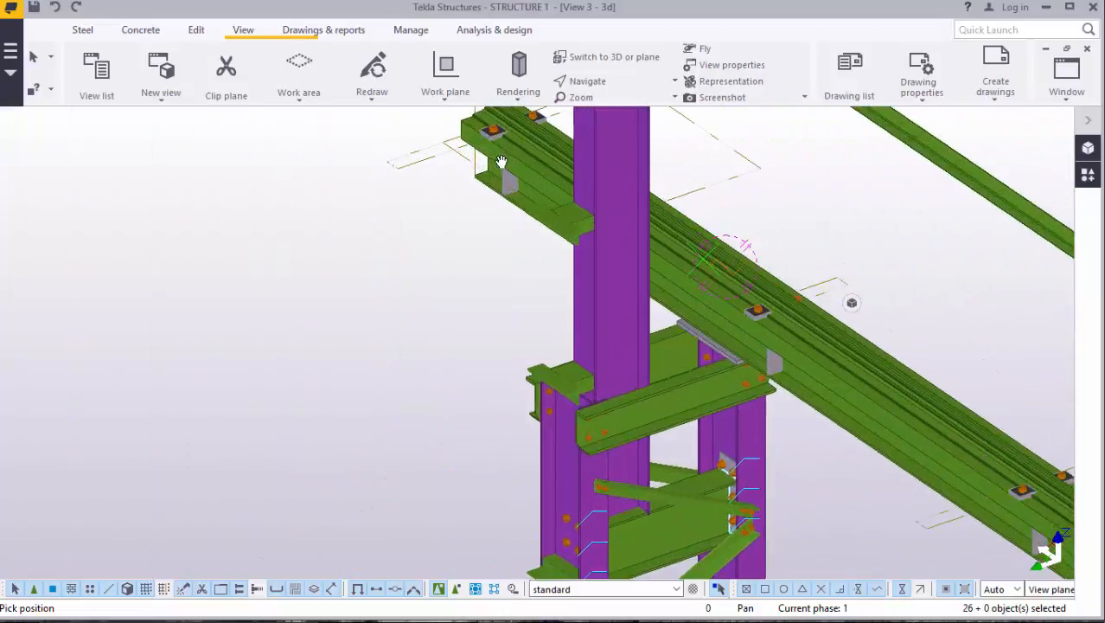
pyautogui.scroll(-3, 501, 162)
pyautogui.rightClick(438, 197)
pyautogui.click(481, 210)
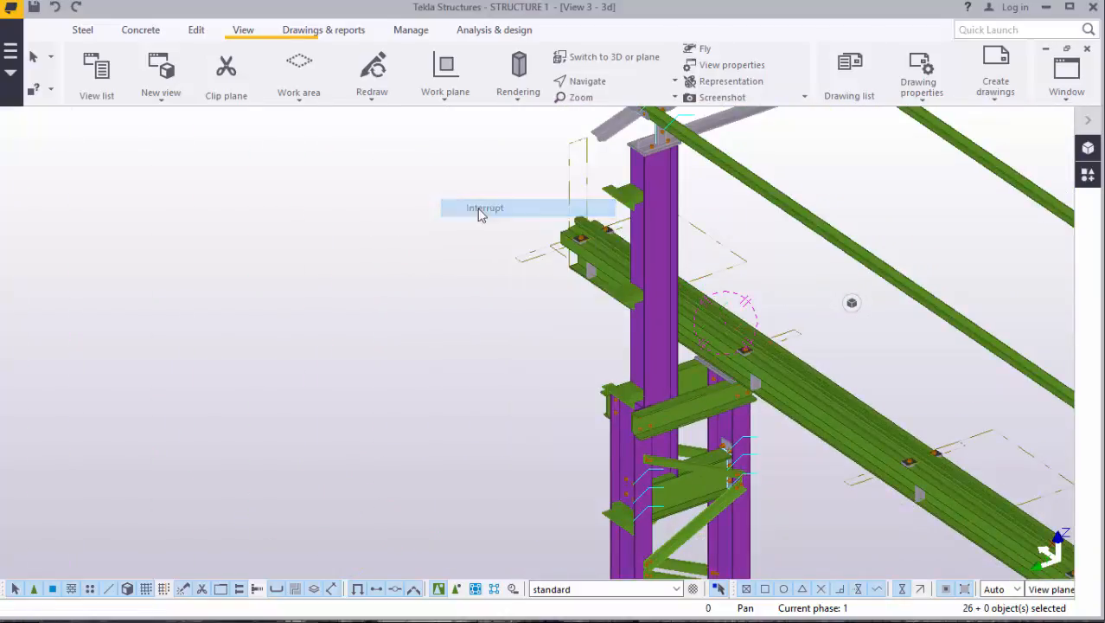
pyautogui.scroll(5, 481, 214)
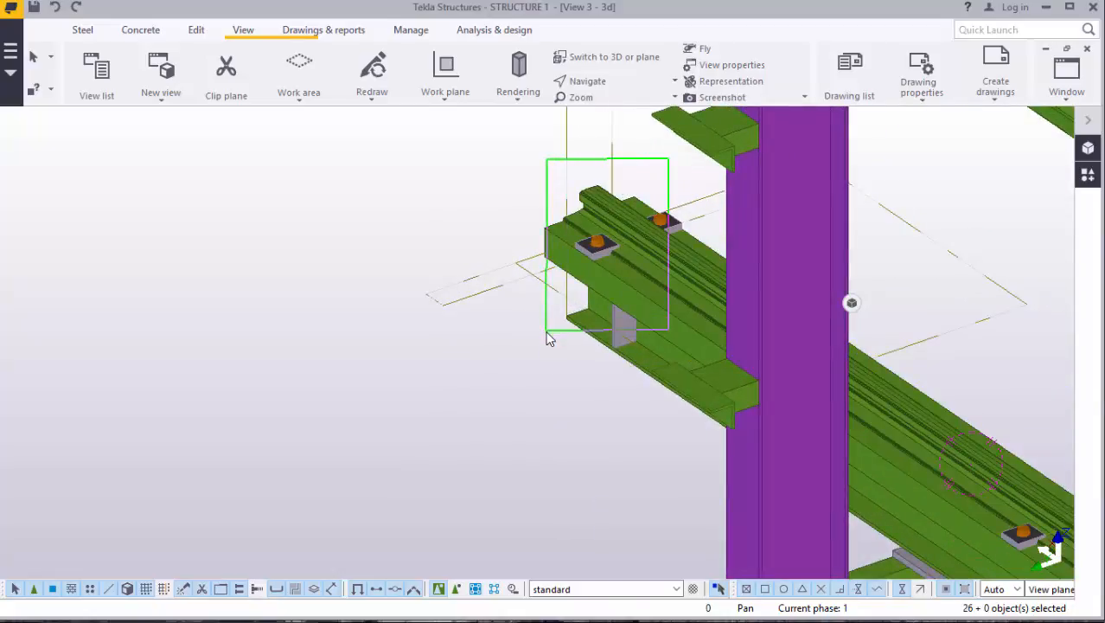
pyautogui.moveTo(547, 332); pyautogui.dragTo(546, 332)
pyautogui.scroll(-3, 464, 175)
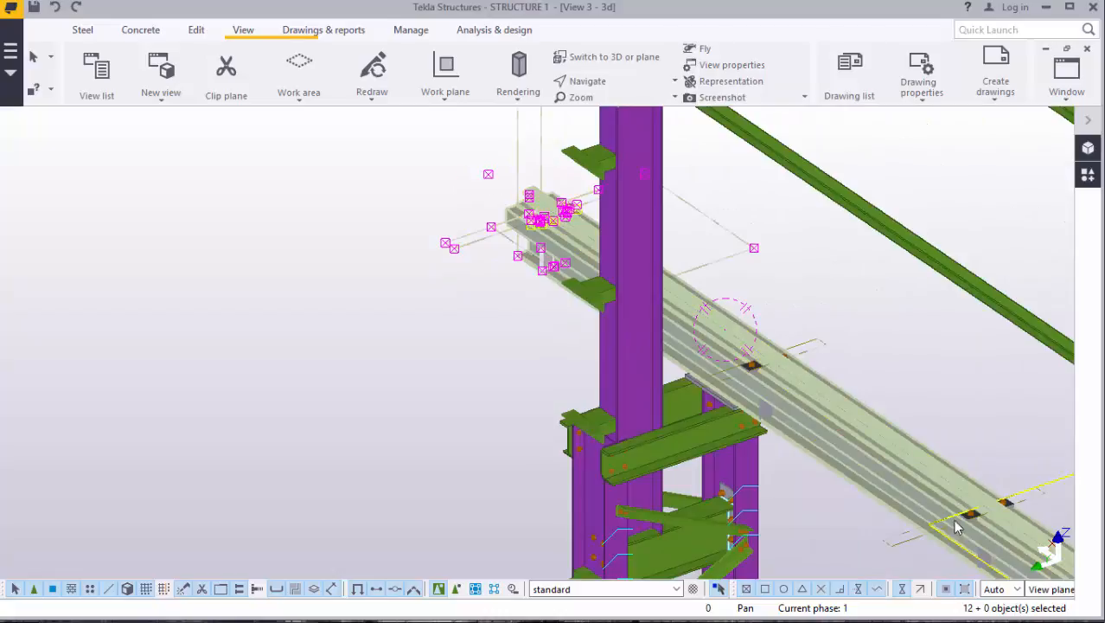
# Step: Add the clip plate and the bolts on both sides of the rail beside the end column to the selection
pyautogui.scroll(5, 735, 316)
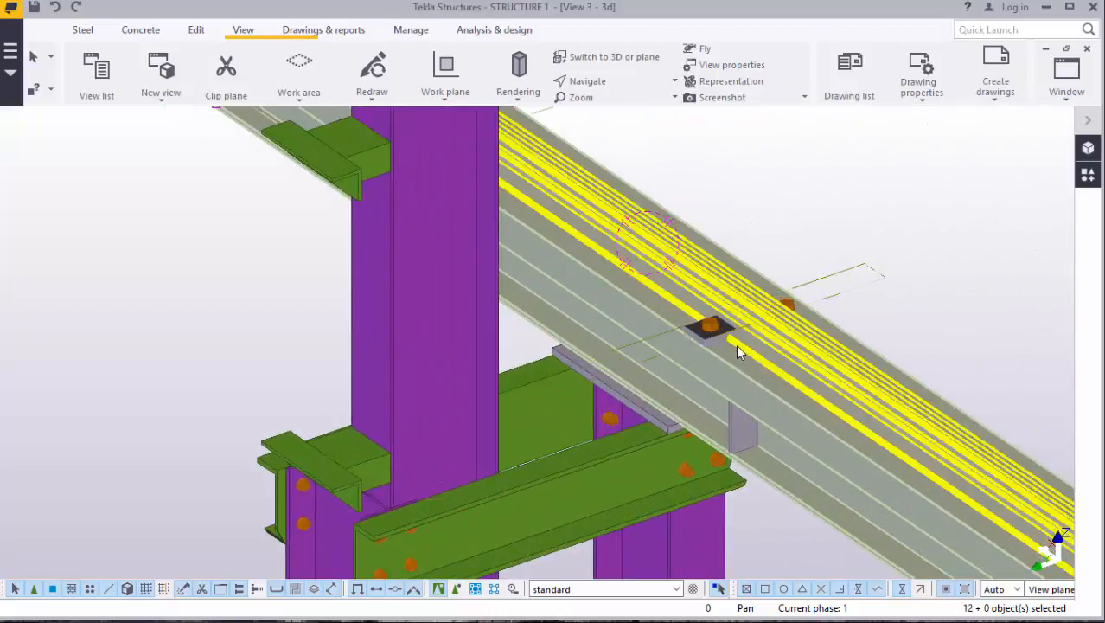
pyautogui.scroll(4, 737, 349)
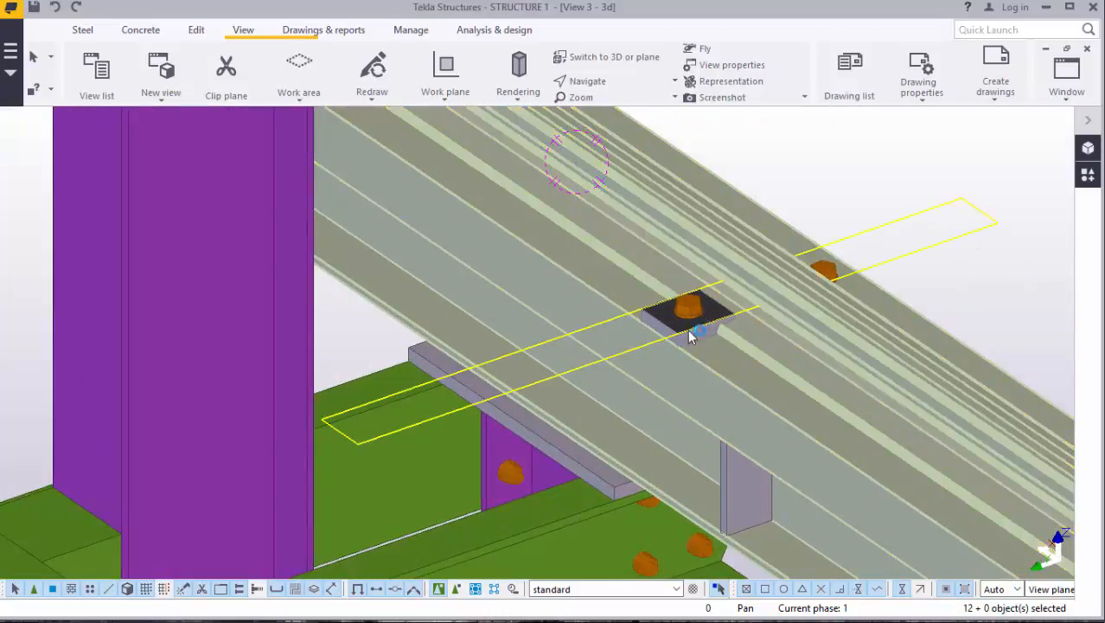
pyautogui.keyDown('ctrl'); pyautogui.click(689, 312); pyautogui.keyUp('ctrl')
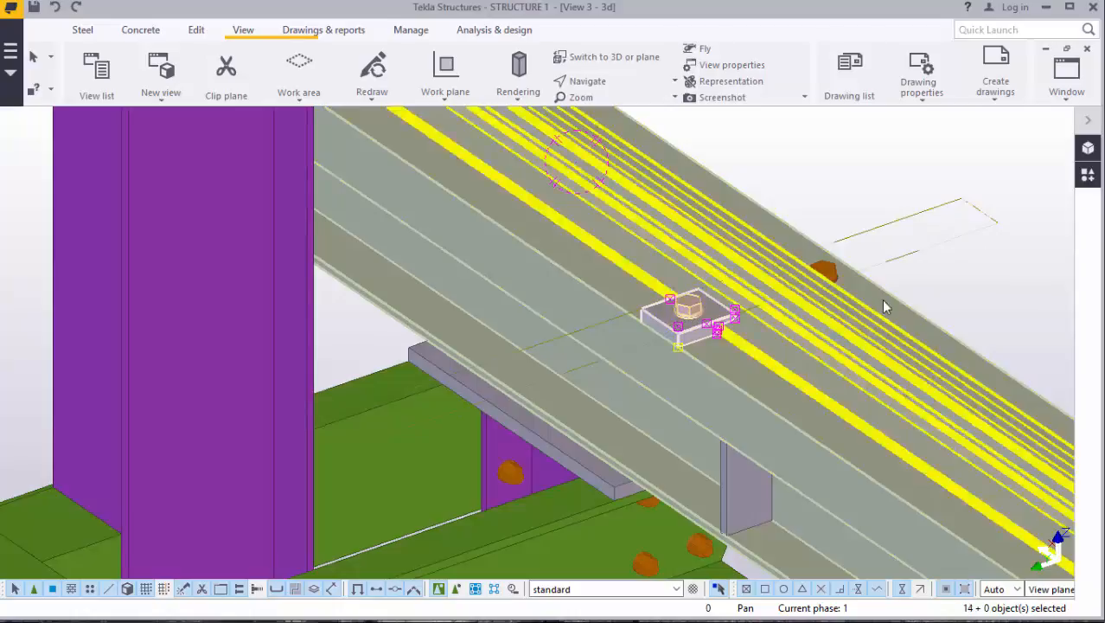
pyautogui.keyDown('ctrl'); pyautogui.click(834, 279); pyautogui.keyUp('ctrl')
# Step: Set the view point on the crane beam at the end column and add the first span's two intermediate web stiffeners to the selection
pyautogui.scroll(-2, 761, 255)
pyautogui.scroll(-3, 666, 238)
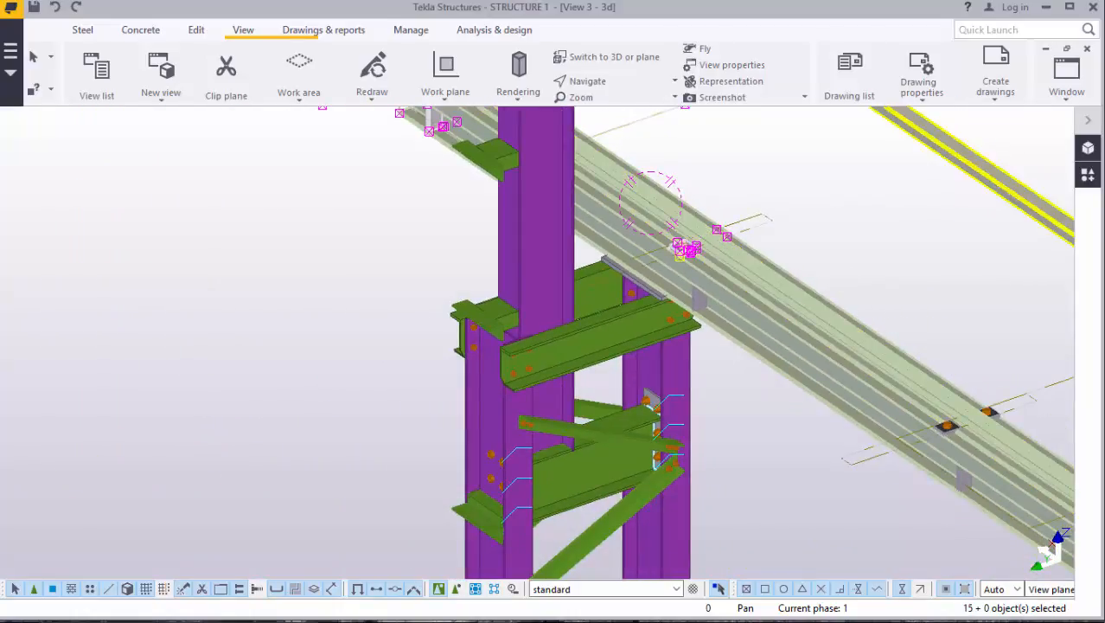
pyautogui.click(595, 83)
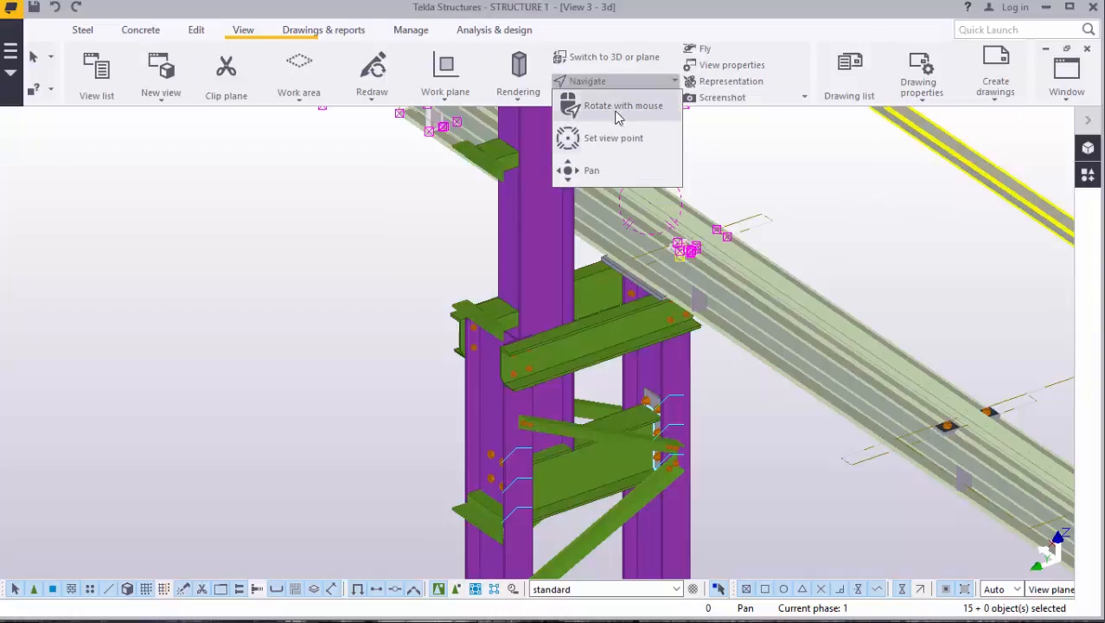
pyautogui.click(605, 138)
pyautogui.moveTo(695, 213); pyautogui.dragTo(411, 126)
pyautogui.rightClick(384, 180)
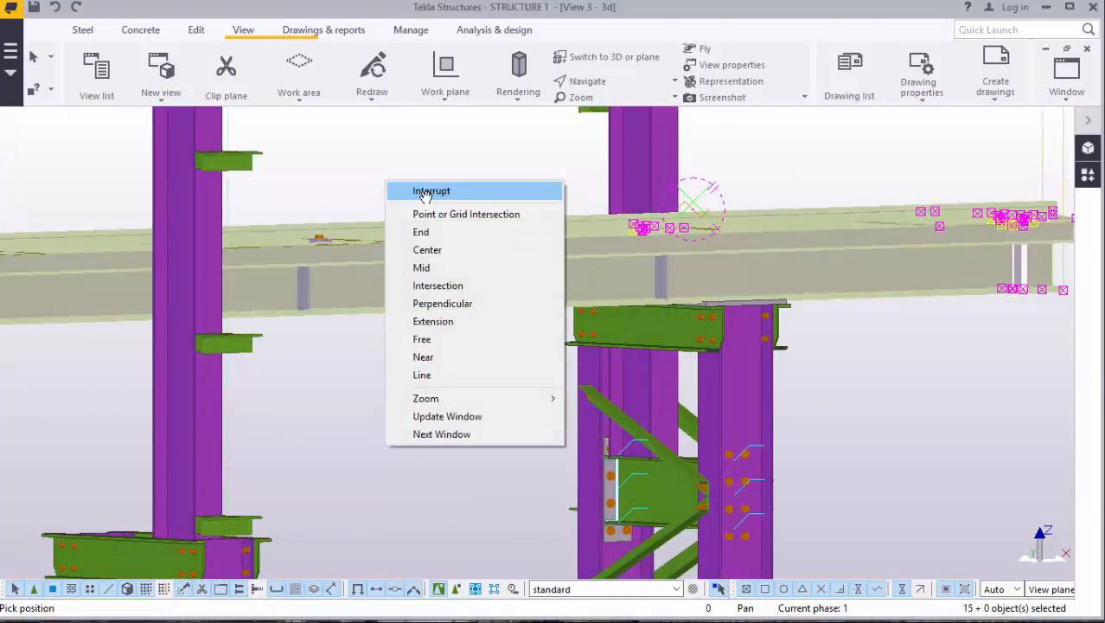
pyautogui.click(417, 186)
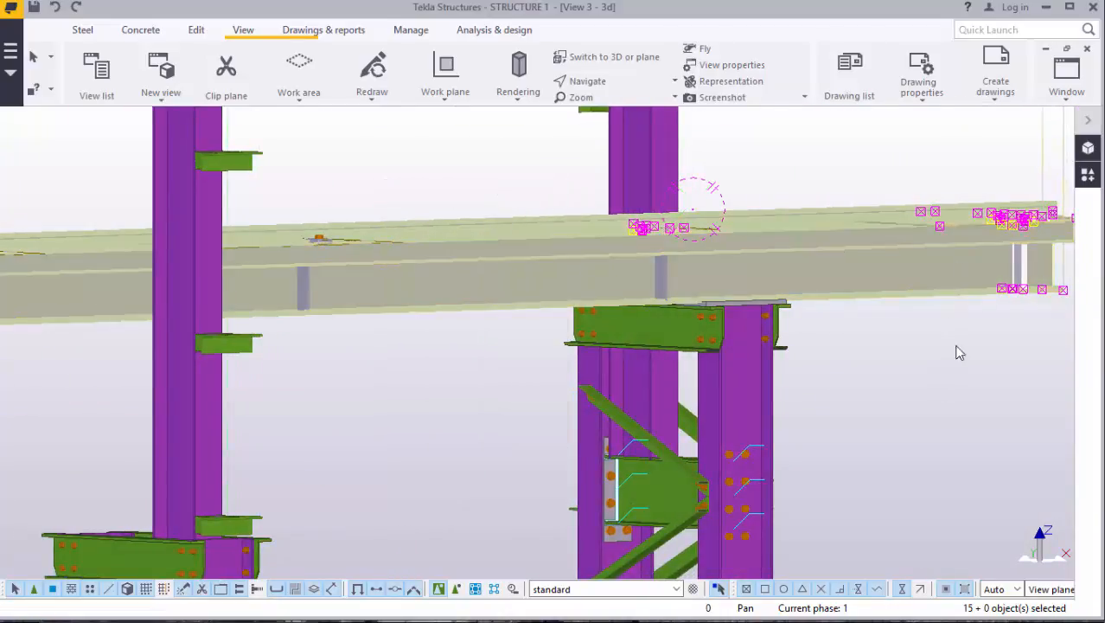
pyautogui.keyDown('ctrl'); pyautogui.click(666, 271); pyautogui.keyUp('ctrl')
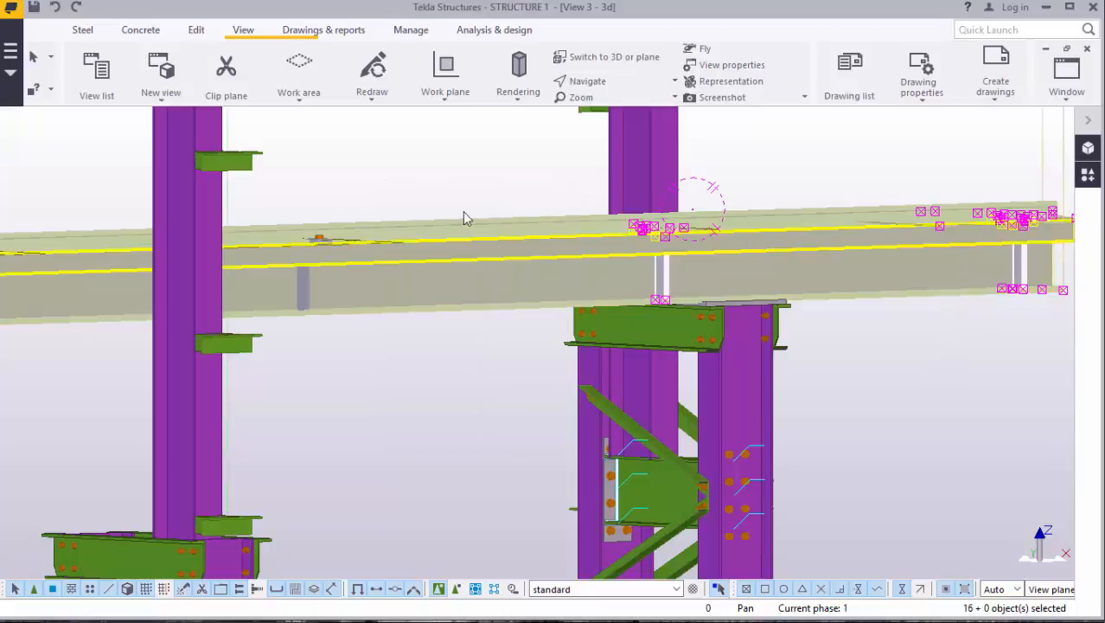
pyautogui.keyDown('ctrl'); pyautogui.click(307, 276); pyautogui.keyUp('ctrl')
# Step: Add the rail clip plate and its bolt above the first span's inner intermediate stiffener to the selection
pyautogui.scroll(6, 324, 244)
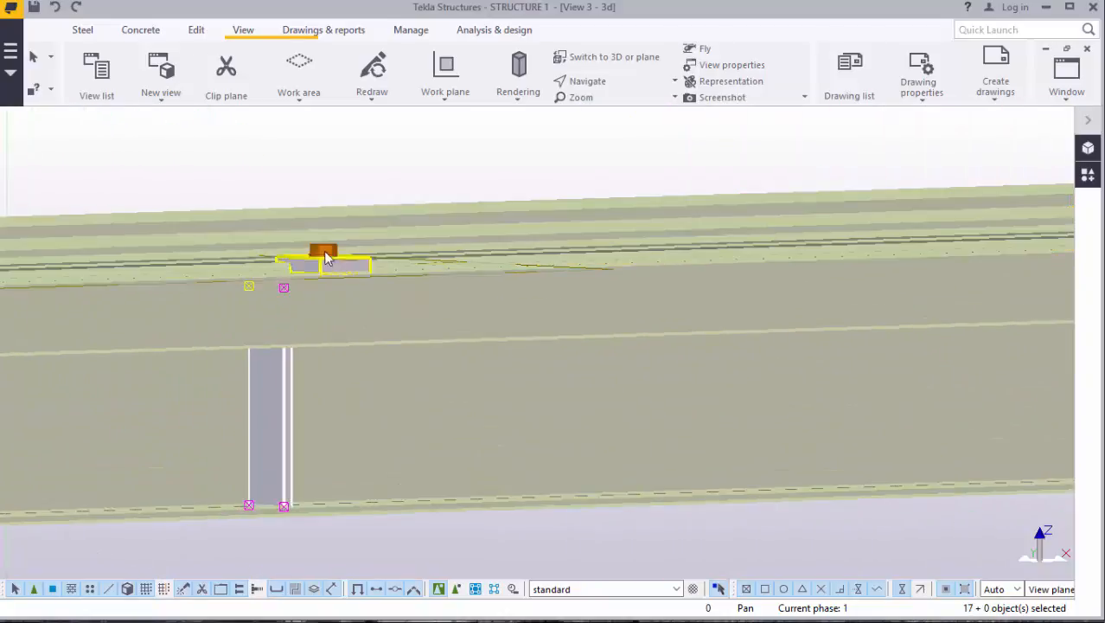
pyautogui.scroll(3, 319, 255)
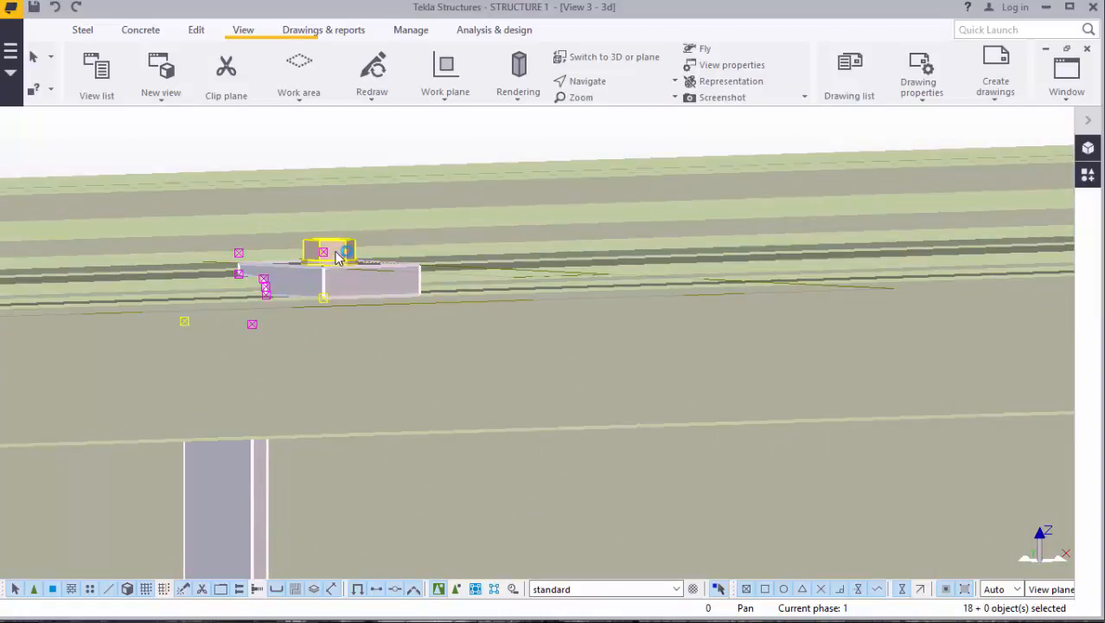
pyautogui.scroll(-6, 264, 301)
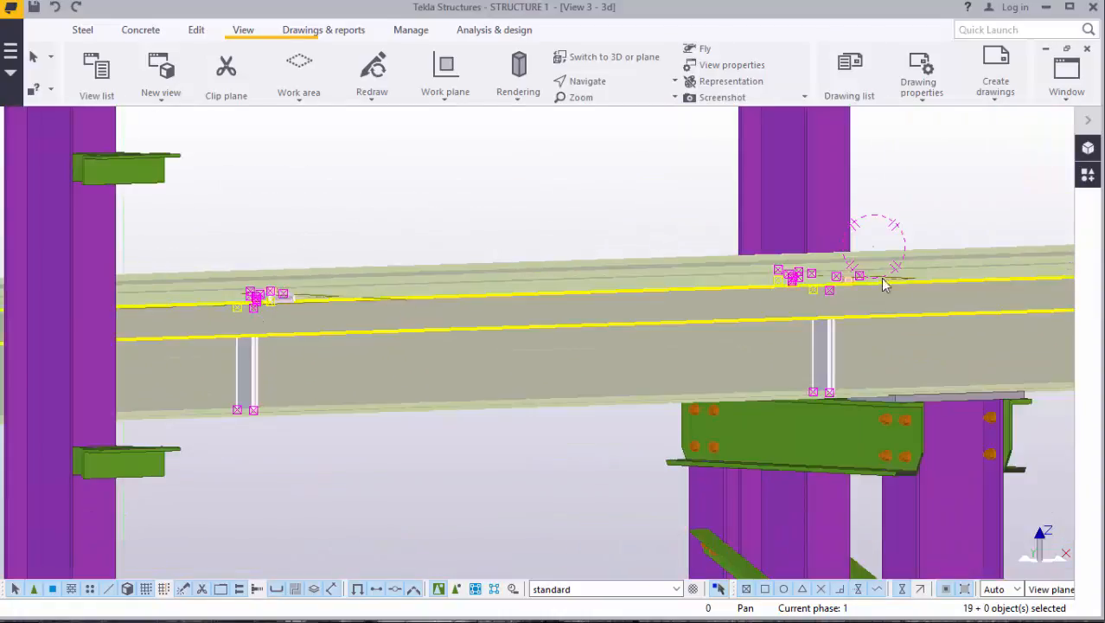
pyautogui.scroll(3, 821, 272)
pyautogui.scroll(3, 813, 285)
pyautogui.scroll(-4, 936, 301)
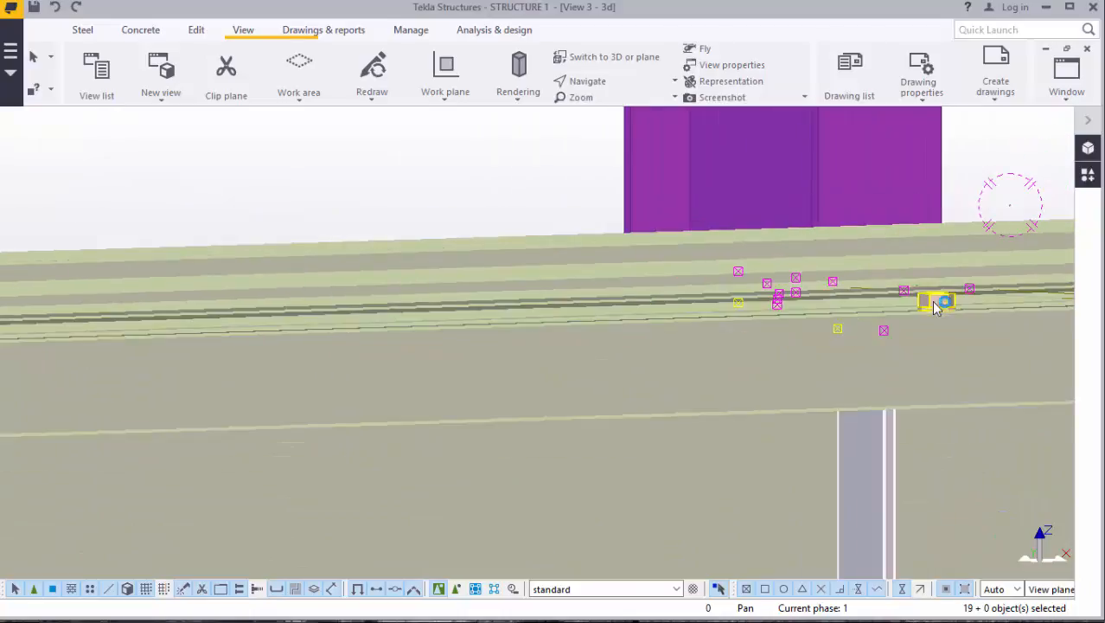
# Step: Add the parts at the first crane beam joint to the selection and reselect the first span's beam, cap channel and rail
pyautogui.scroll(-7, 929, 305)
pyautogui.scroll(2, 410, 333)
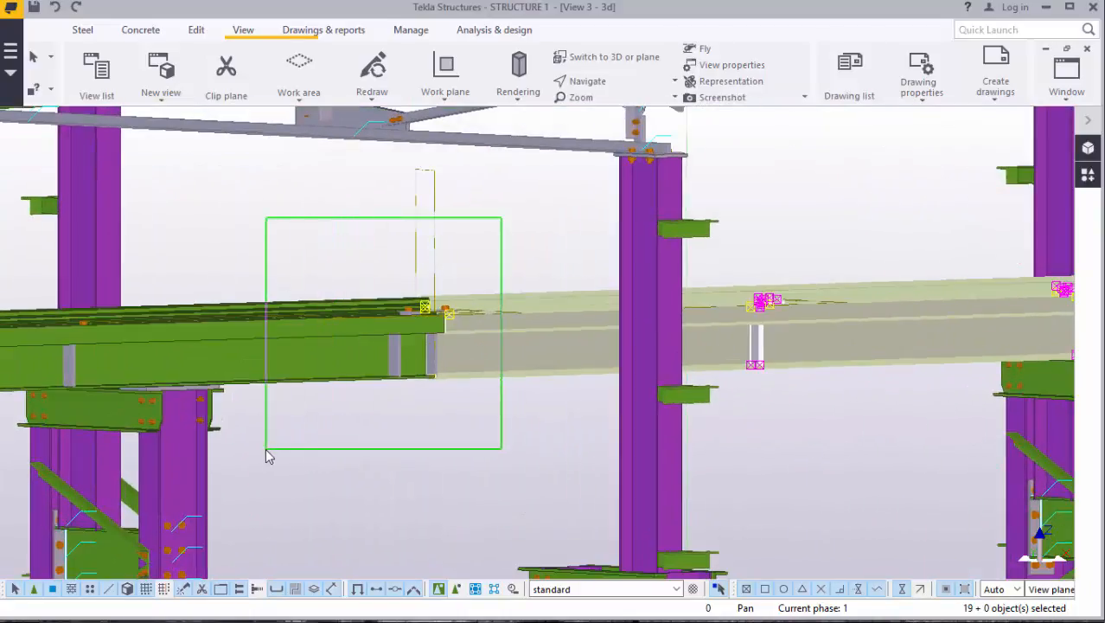
pyautogui.keyDown('shift'); pyautogui.moveTo(268, 456); pyautogui.dragTo(263, 446); pyautogui.keyUp('shift')
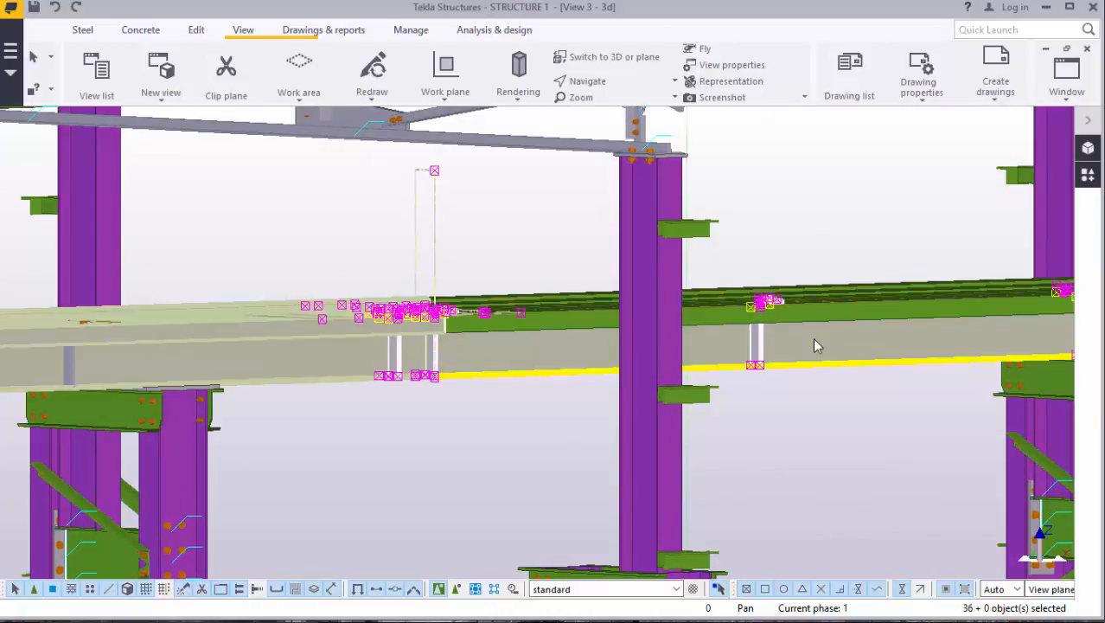
pyautogui.keyDown('shift'); pyautogui.click(815, 308); pyautogui.keyUp('shift')
pyautogui.keyDown('shift'); pyautogui.click(817, 289); pyautogui.keyUp('shift')
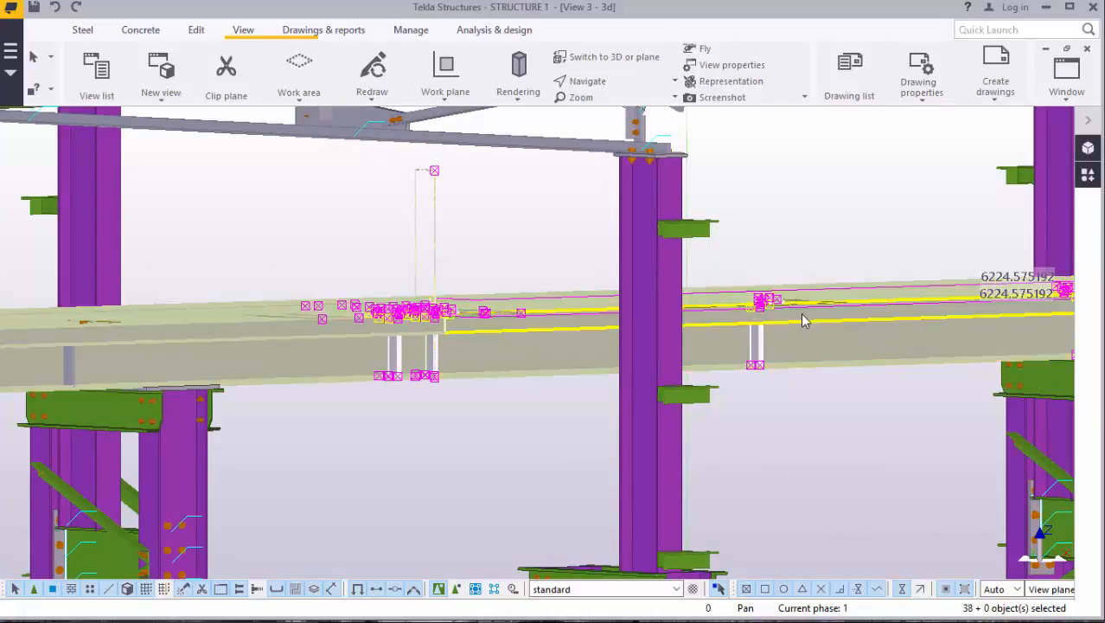
pyautogui.keyDown('shift'); pyautogui.click(801, 313); pyautogui.keyUp('shift')
# Step: Add the second span's two intermediate web stiffeners to the selection
pyautogui.scroll(-3, 356, 443)
pyautogui.scroll(-2, 804, 416)
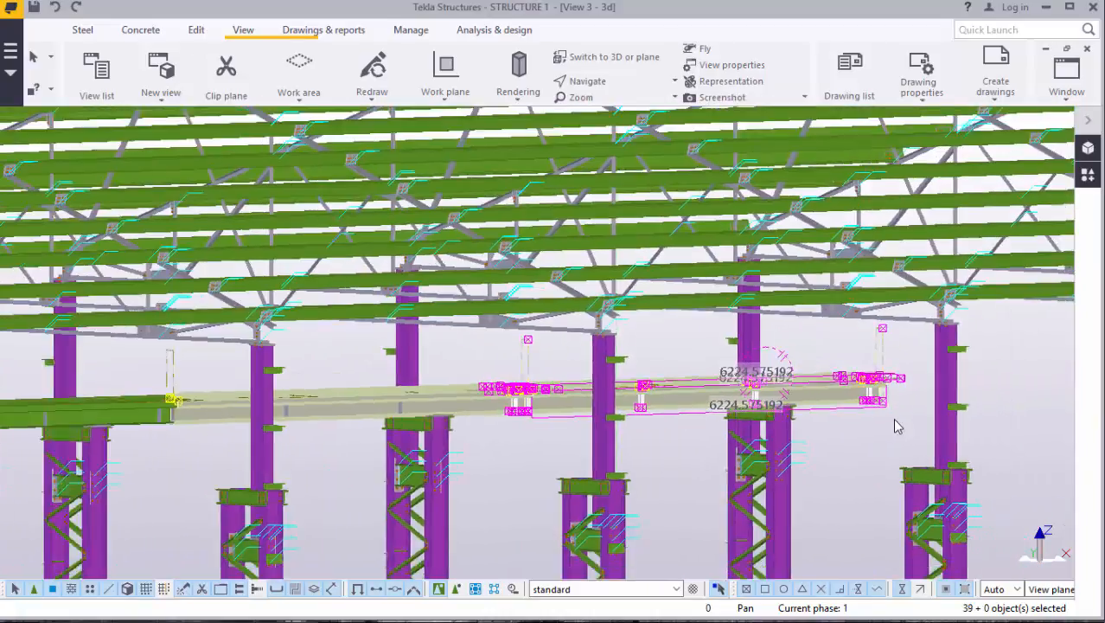
pyautogui.scroll(6, 311, 410)
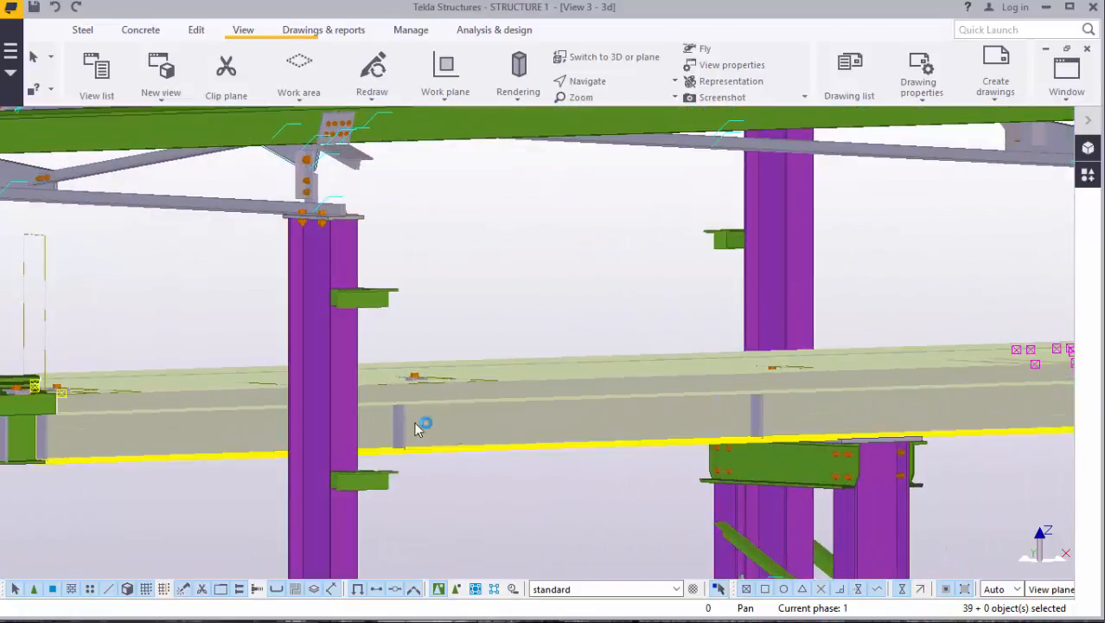
pyautogui.keyDown('shift'); pyautogui.click(402, 425); pyautogui.keyUp('shift')
pyautogui.keyDown('shift'); pyautogui.click(757, 417); pyautogui.keyUp('shift')
pyautogui.scroll(-2, 899, 394)
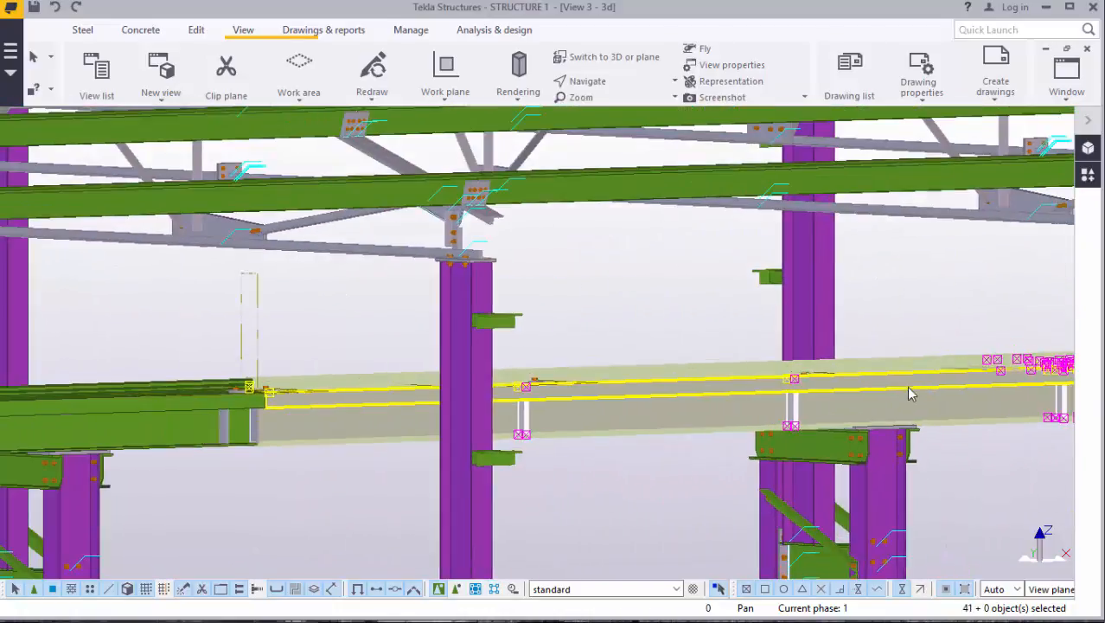
# Step: Add the second span's rail clip plate and bolts above the stiffener beside the intermediate column to the selection
pyautogui.scroll(2, 373, 385)
pyautogui.scroll(2, 260, 400)
pyautogui.scroll(3, 800, 368)
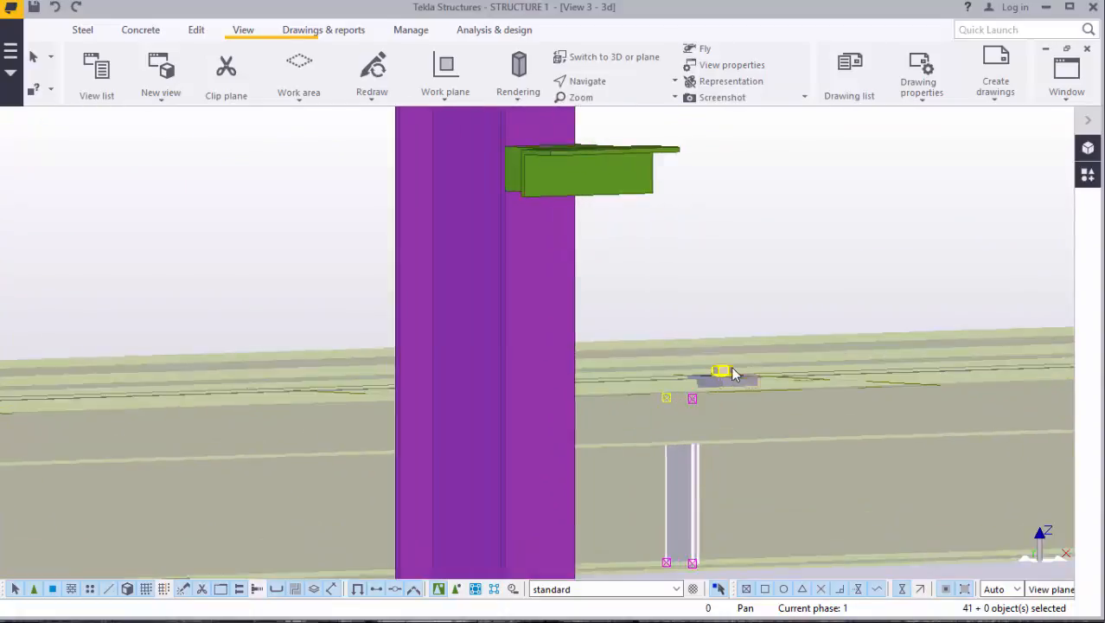
pyautogui.scroll(2, 731, 372)
pyautogui.keyDown('shift'); pyautogui.click(741, 389); pyautogui.keyUp('shift')
pyautogui.keyDown('shift'); pyautogui.click(724, 373); pyautogui.keyUp('shift')
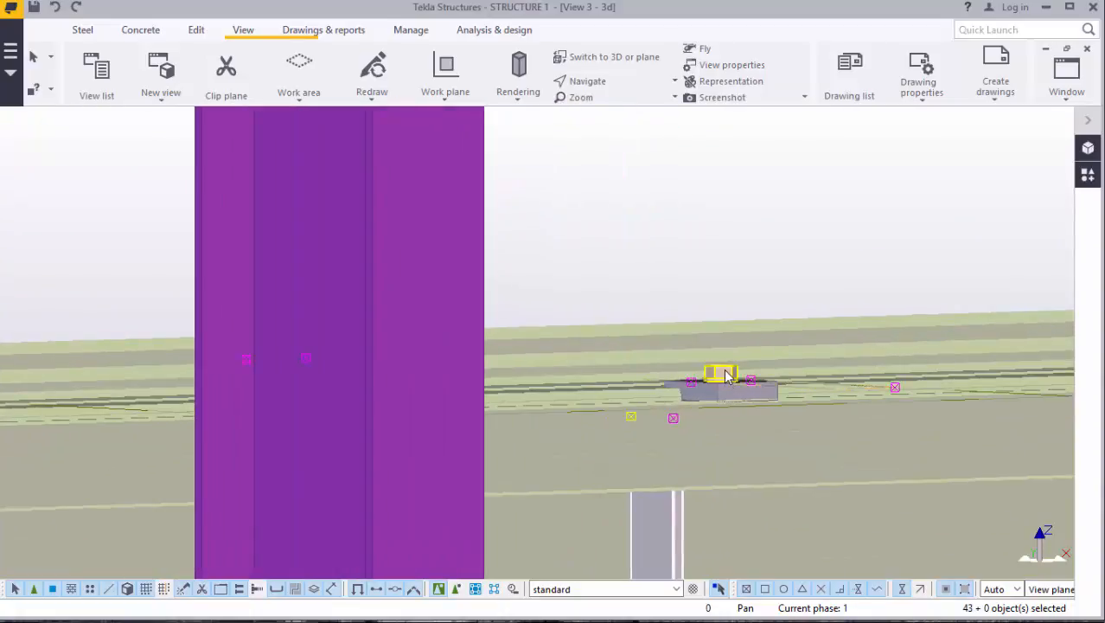
pyautogui.keyDown('shift'); pyautogui.click(727, 398); pyautogui.keyUp('shift')
pyautogui.scroll(-6, 764, 364)
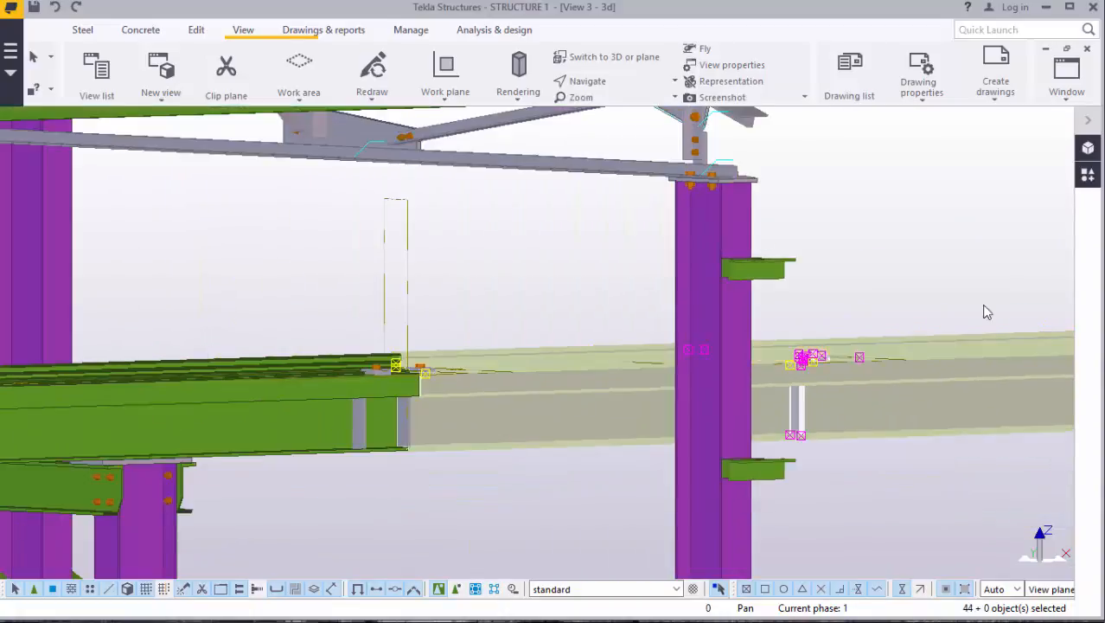
# Step: Add the third span's crane beam and the two stiffeners at its joint with the second span to the selection
pyautogui.scroll(4, 326, 433)
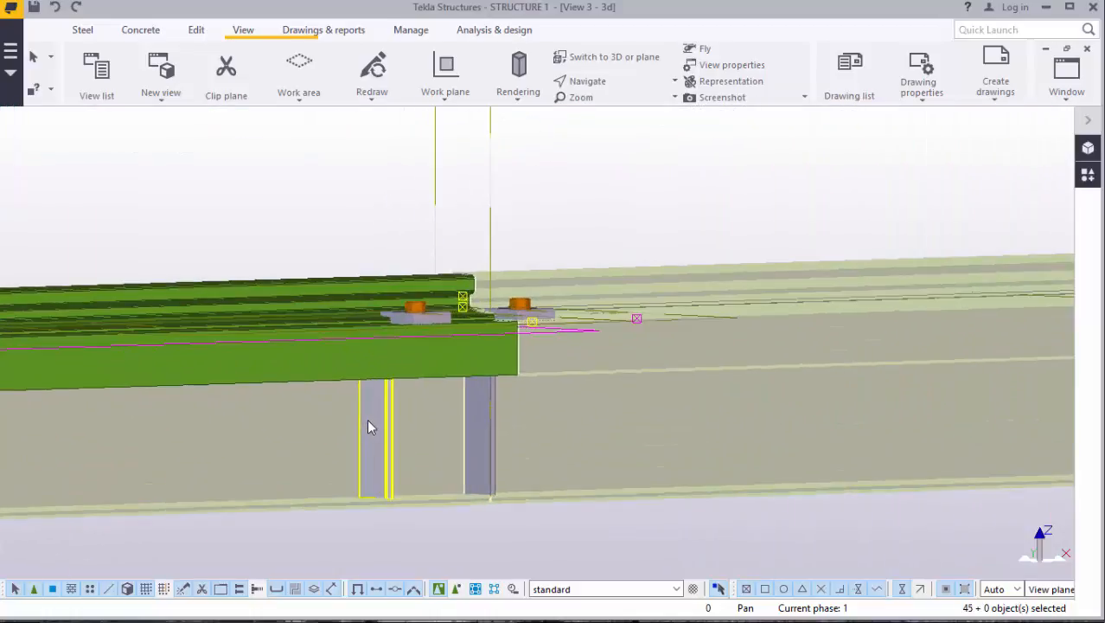
pyautogui.keyDown('shift'); pyautogui.click(484, 434); pyautogui.keyUp('shift')
pyautogui.keyDown('shift'); pyautogui.click(484, 431); pyautogui.keyUp('shift')
# Step: Add the rail clip plate, bolts, rail and cap channel at the near end of the third span to the selection
pyautogui.scroll(4, 524, 306)
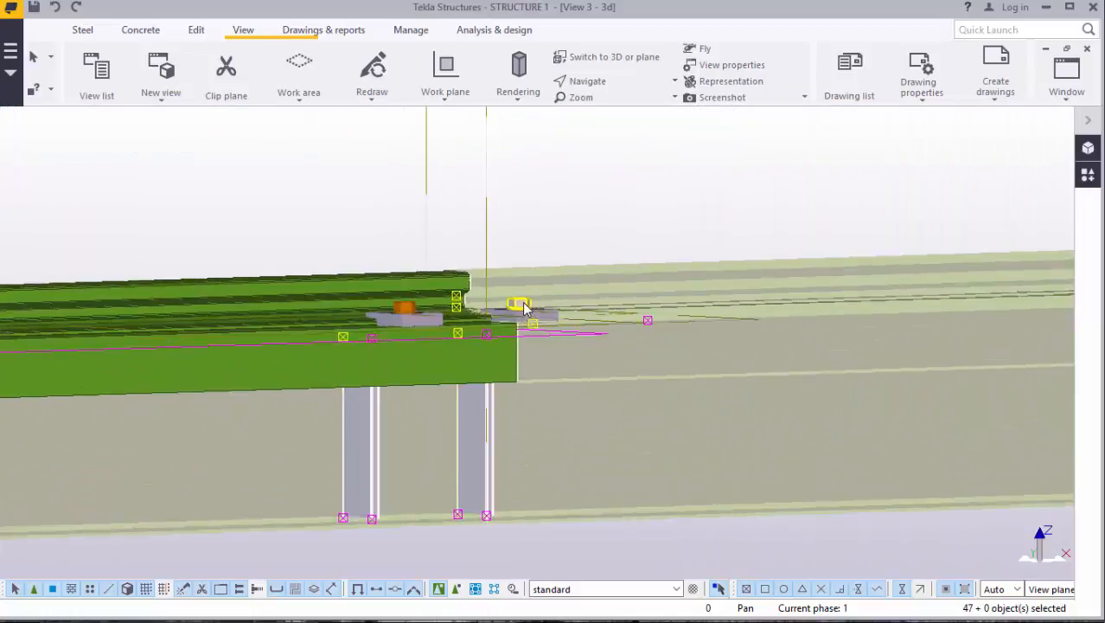
pyautogui.keyDown('shift'); pyautogui.click(524, 315); pyautogui.keyUp('shift')
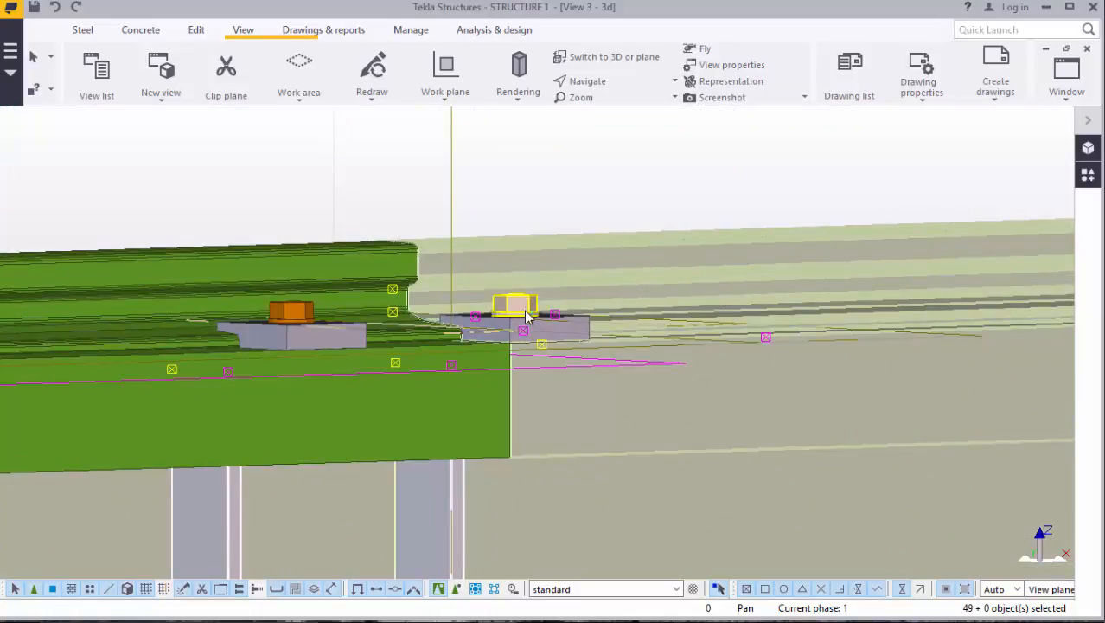
pyautogui.keyDown('shift'); pyautogui.click(558, 336); pyautogui.keyUp('shift')
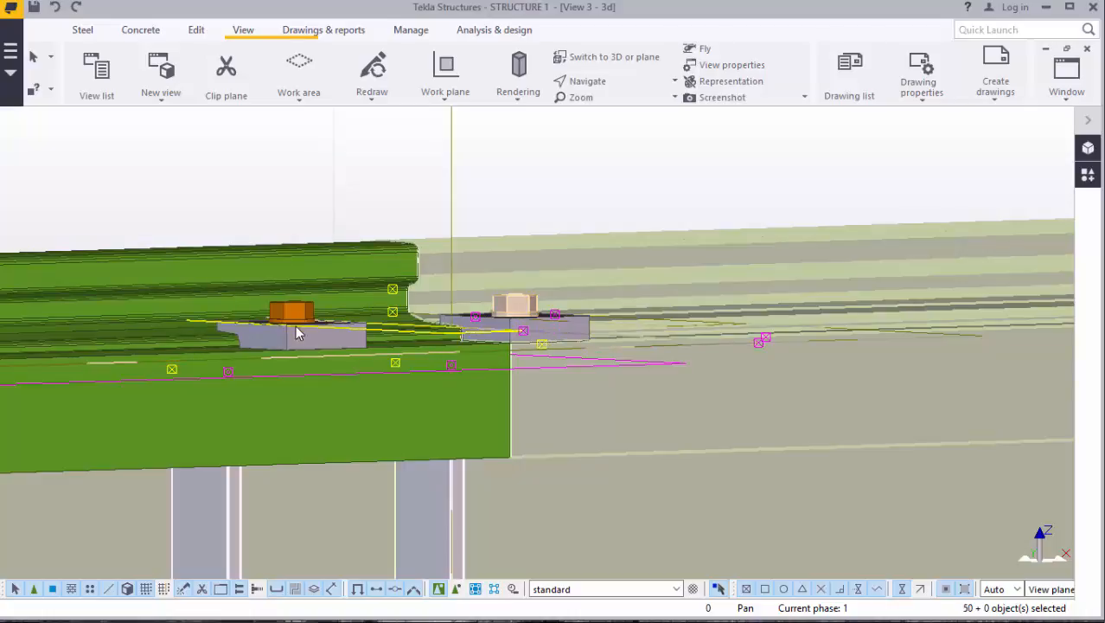
pyautogui.keyDown('shift'); pyautogui.click(297, 337); pyautogui.keyUp('shift')
pyautogui.keyDown('shift'); pyautogui.click(337, 284); pyautogui.keyUp('shift')
pyautogui.scroll(-3, 653, 336)
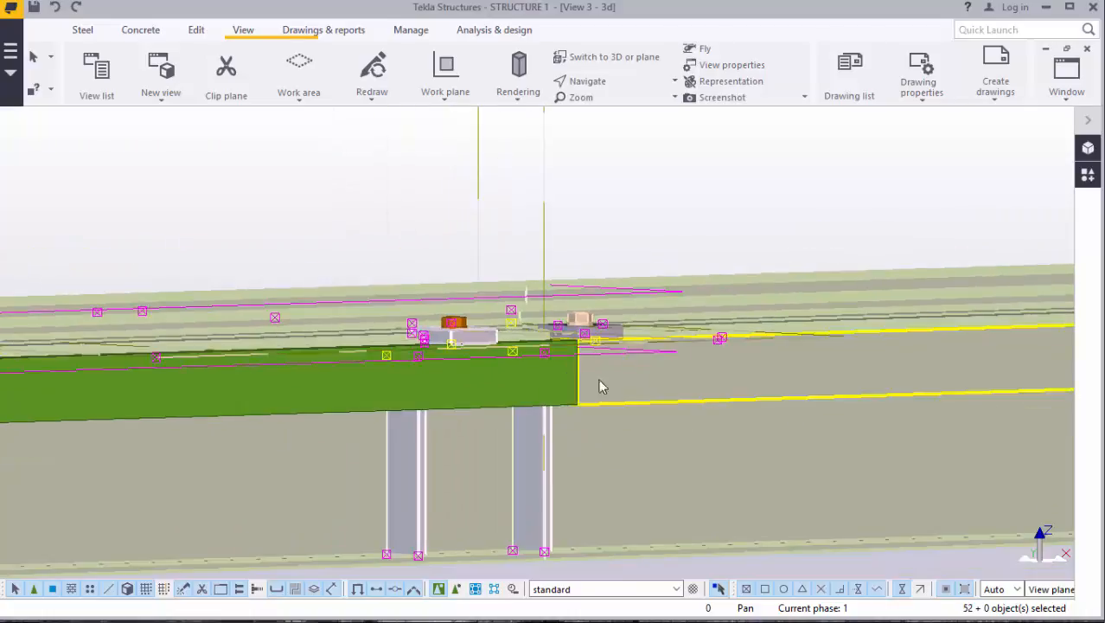
pyautogui.keyDown('shift'); pyautogui.click(461, 386); pyautogui.keyUp('shift')
# Step: Add the third span's web stiffener over the laced column and the rail clip bolt above it to the selection
pyautogui.scroll(-6, 927, 343)
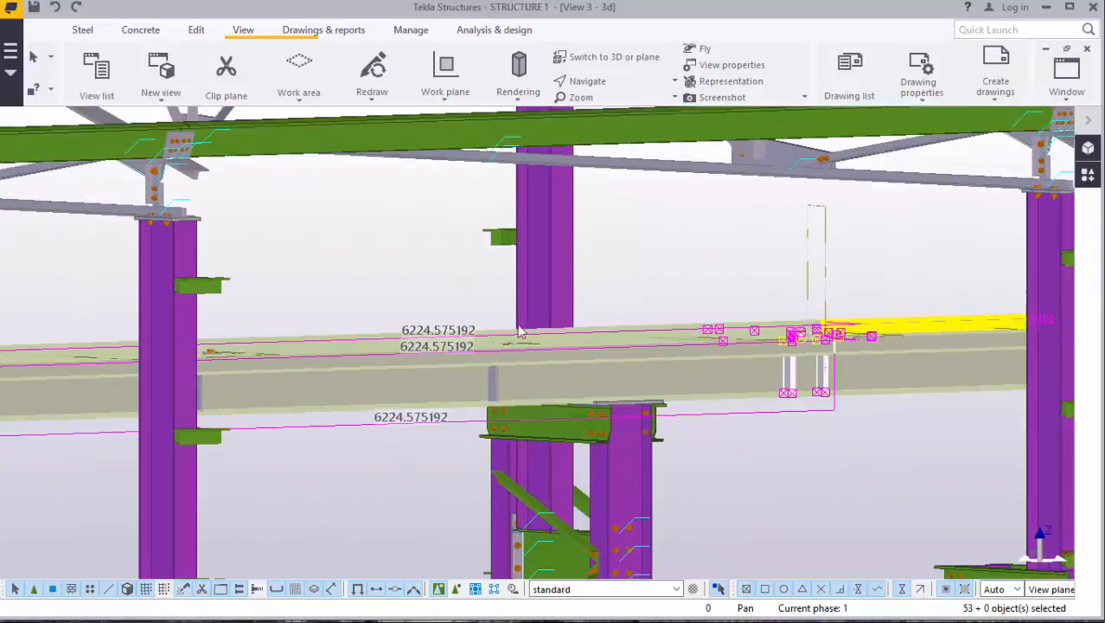
pyautogui.scroll(2, 445, 382)
pyautogui.scroll(2, 445, 382)
pyautogui.keyDown('shift'); pyautogui.click(553, 402); pyautogui.keyUp('shift')
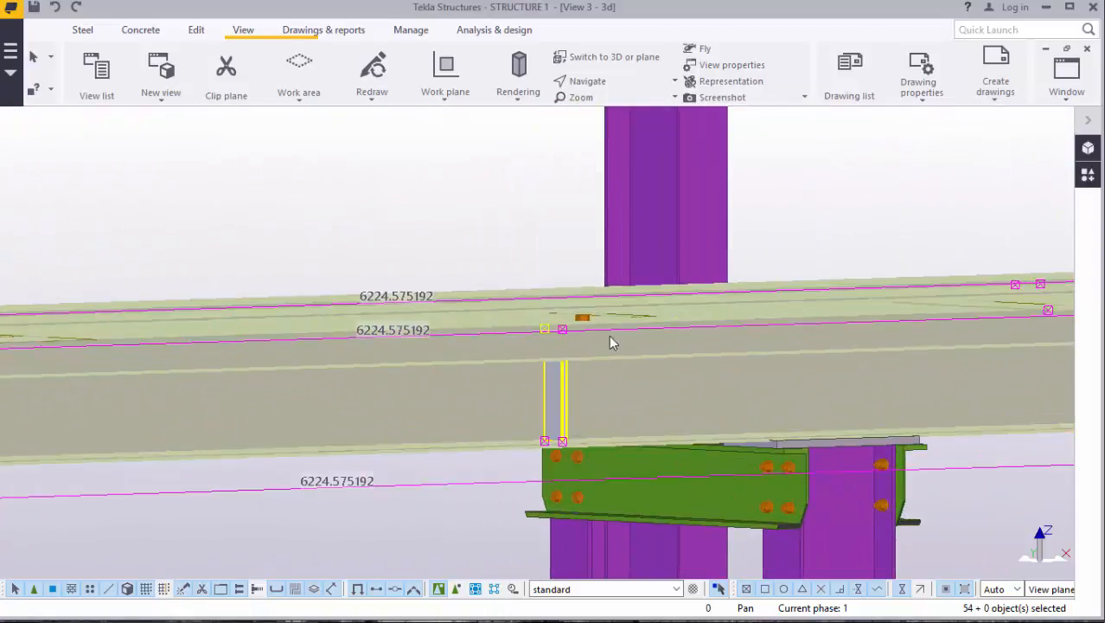
pyautogui.scroll(3, 580, 318)
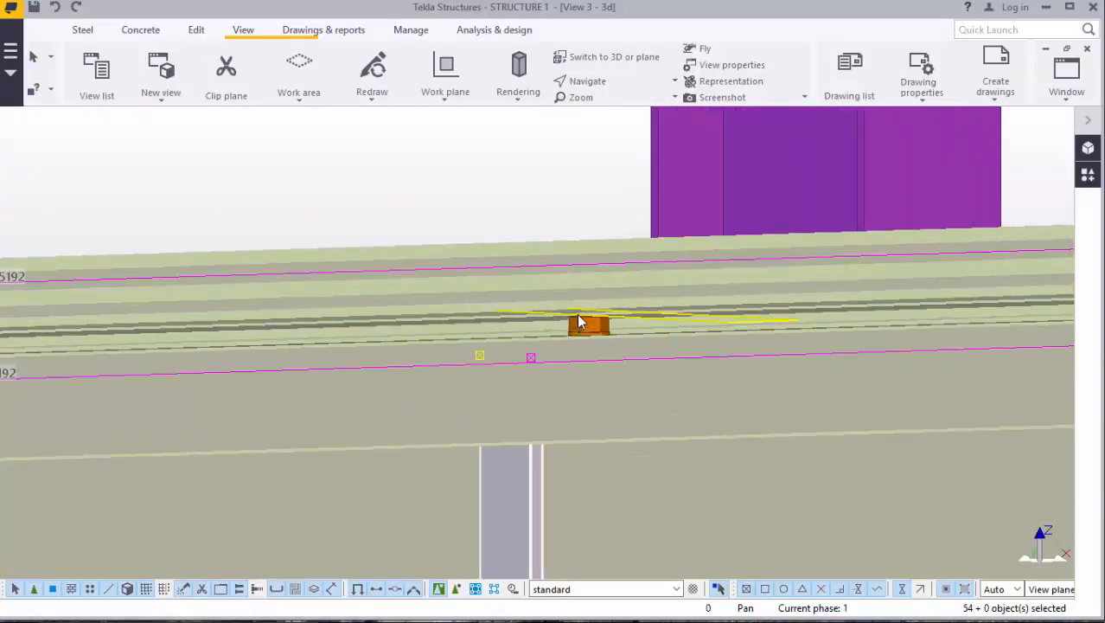
pyautogui.keyDown('shift'); pyautogui.click(583, 333); pyautogui.keyUp('shift')
# Step: Add the third span's rail clip plate and bolt beside the intermediate column to the selection
pyautogui.scroll(-8, 697, 311)
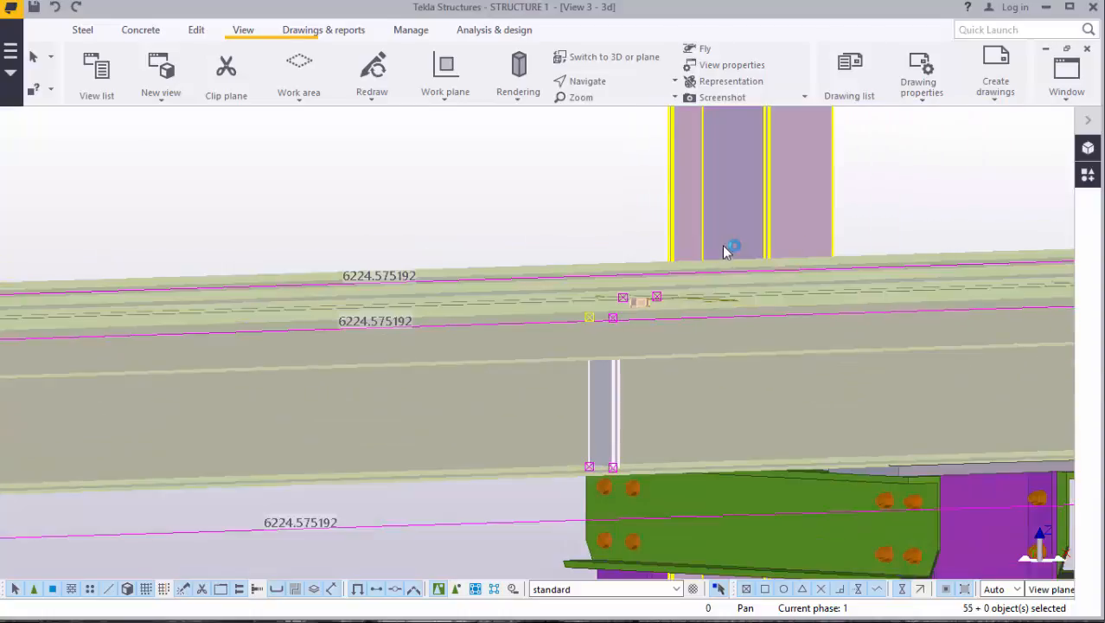
pyautogui.scroll(6, 489, 259)
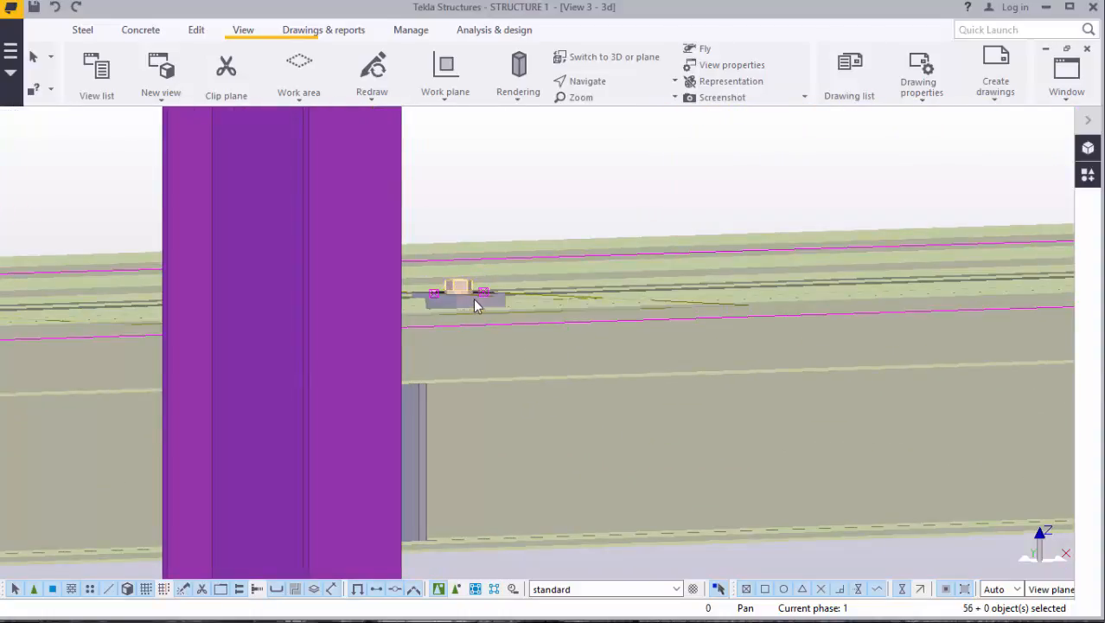
pyautogui.keyDown('shift'); pyautogui.click(471, 303); pyautogui.keyUp('shift')
pyautogui.scroll(-2, 811, 305)
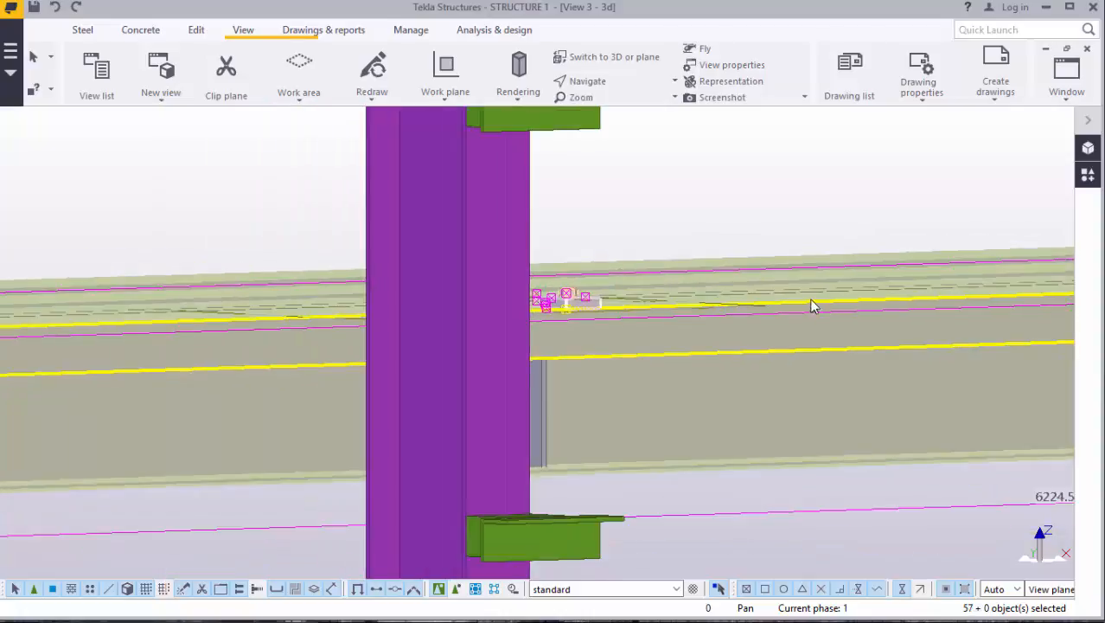
# Step: Add the fourth span's crane beam and the two stiffeners at its joint with the third span to the selection
pyautogui.scroll(-4, 813, 302)
pyautogui.scroll(1, 215, 298)
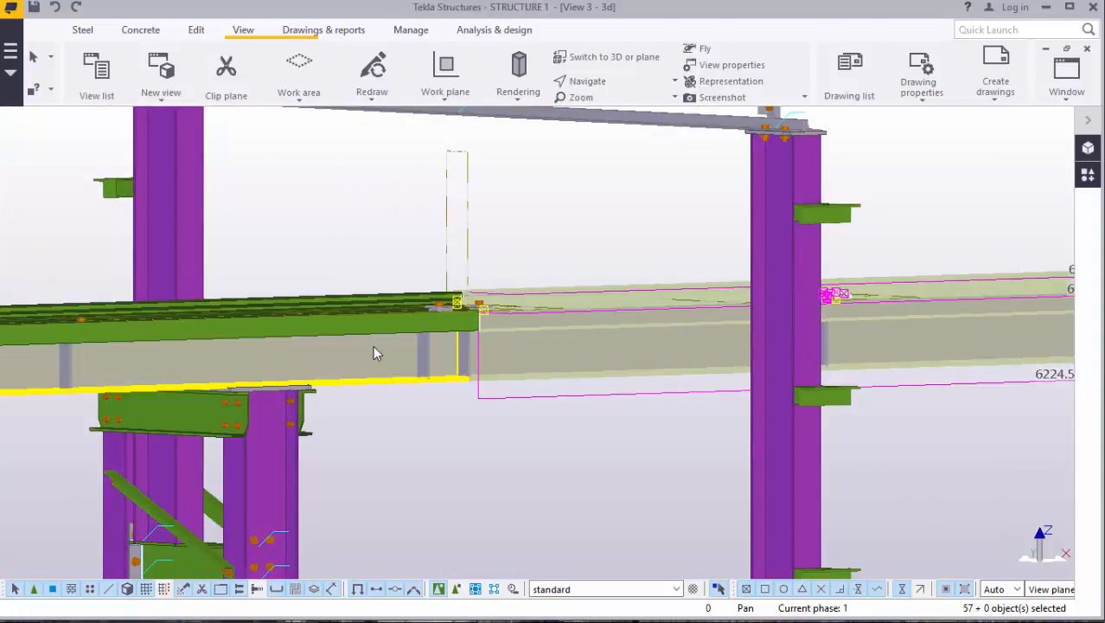
pyautogui.keyDown('shift'); pyautogui.click(455, 344); pyautogui.keyUp('shift')
pyautogui.scroll(1, 452, 351)
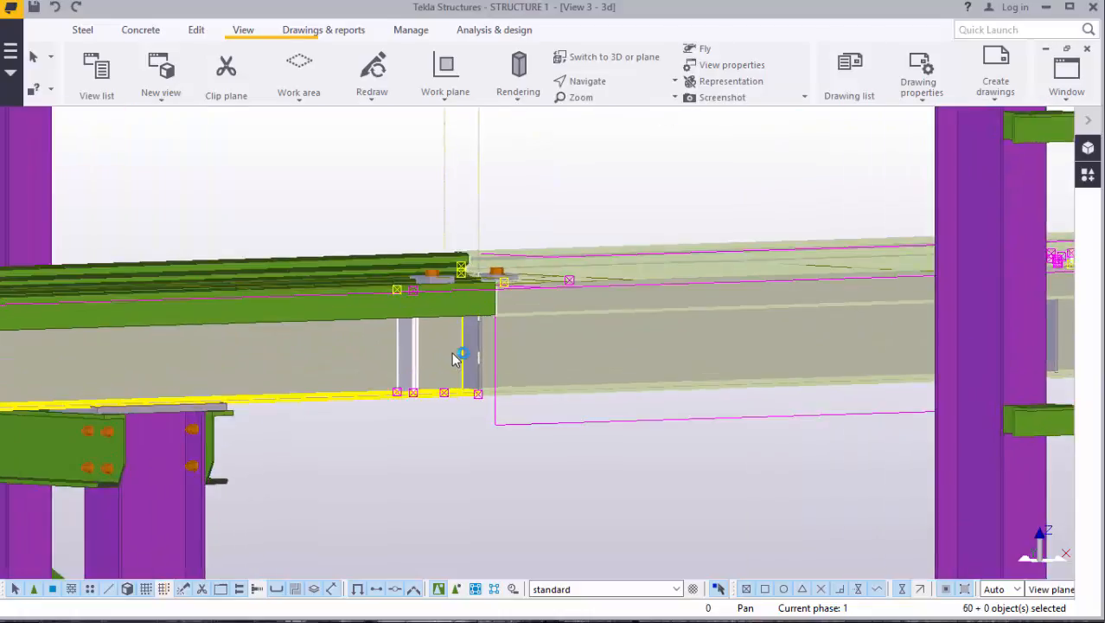
pyautogui.scroll(2, 458, 342)
# Step: Add the fourth span's cap channel and the two rail clip bolts at its joint with the third span to the selection
pyautogui.keyDown('shift'); pyautogui.click(473, 275); pyautogui.keyUp('shift')
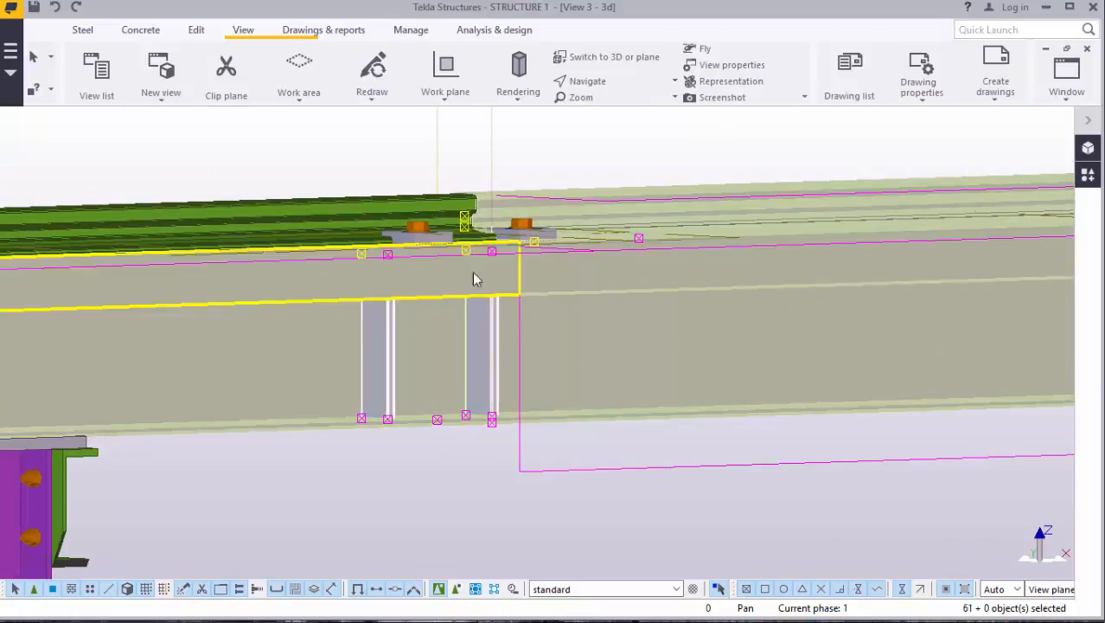
pyautogui.keyDown('shift'); pyautogui.click(458, 266); pyautogui.keyUp('shift')
pyautogui.keyDown('shift'); pyautogui.click(432, 231); pyautogui.keyUp('shift')
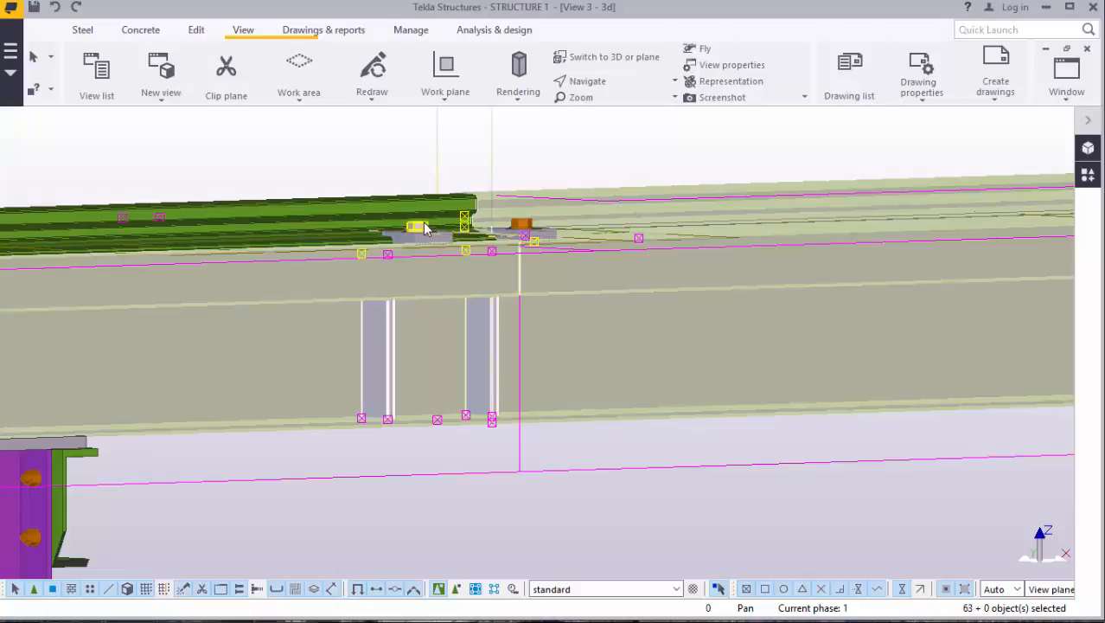
pyautogui.keyDown('shift'); pyautogui.click(523, 231); pyautogui.keyUp('shift')
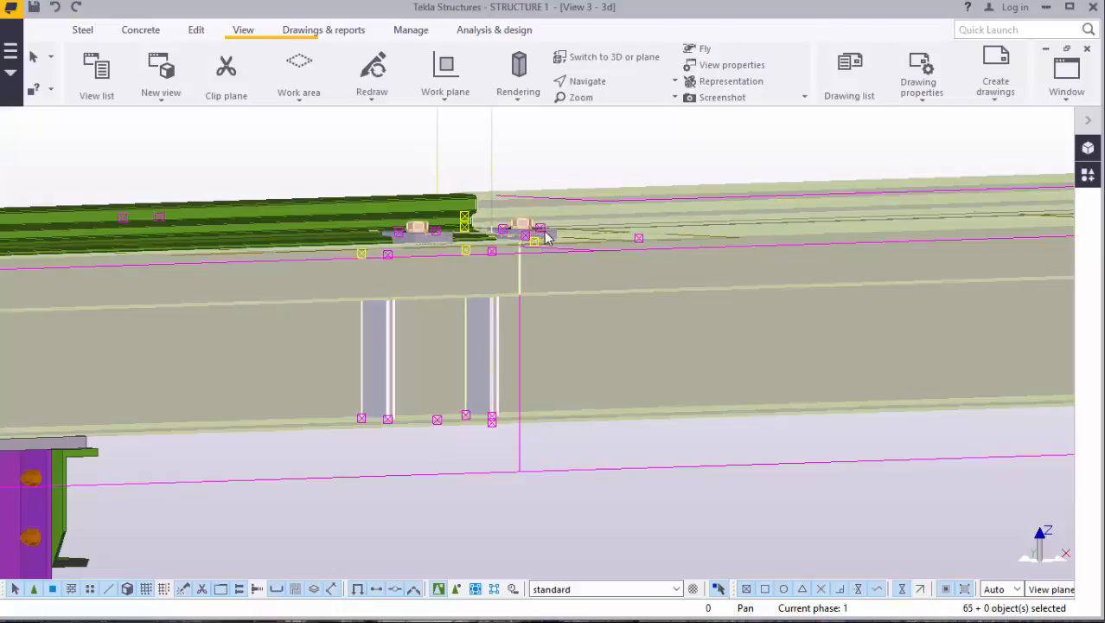
# Step: Add the two rail clip plates and the fourth span's rail at its joint with the third span to the selection
pyautogui.scroll(4, 543, 239)
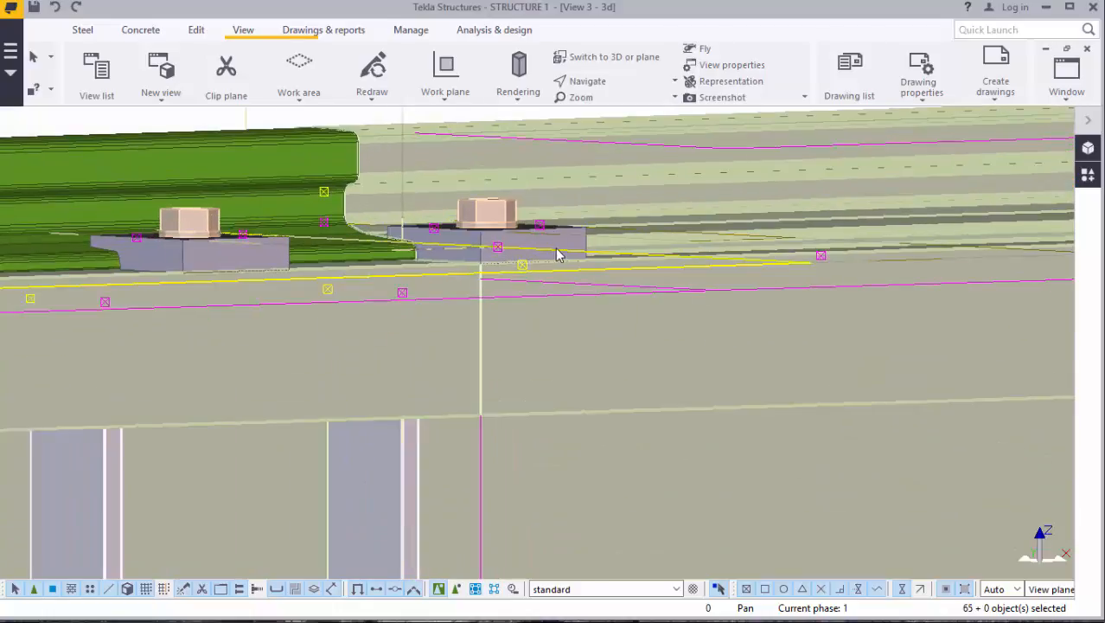
pyautogui.keyDown('shift'); pyautogui.click(548, 239); pyautogui.keyUp('shift')
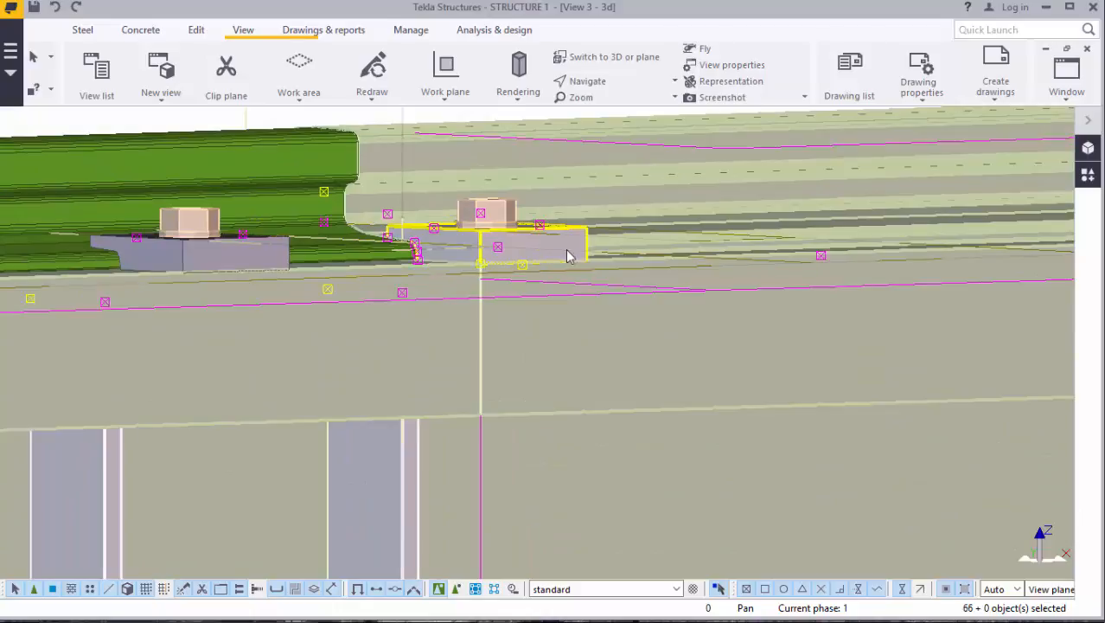
pyautogui.scroll(-2, 672, 276)
pyautogui.scroll(-2, 673, 281)
pyautogui.keyDown('shift'); pyautogui.click(196, 206); pyautogui.keyUp('shift')
pyautogui.scroll(-2, 547, 290)
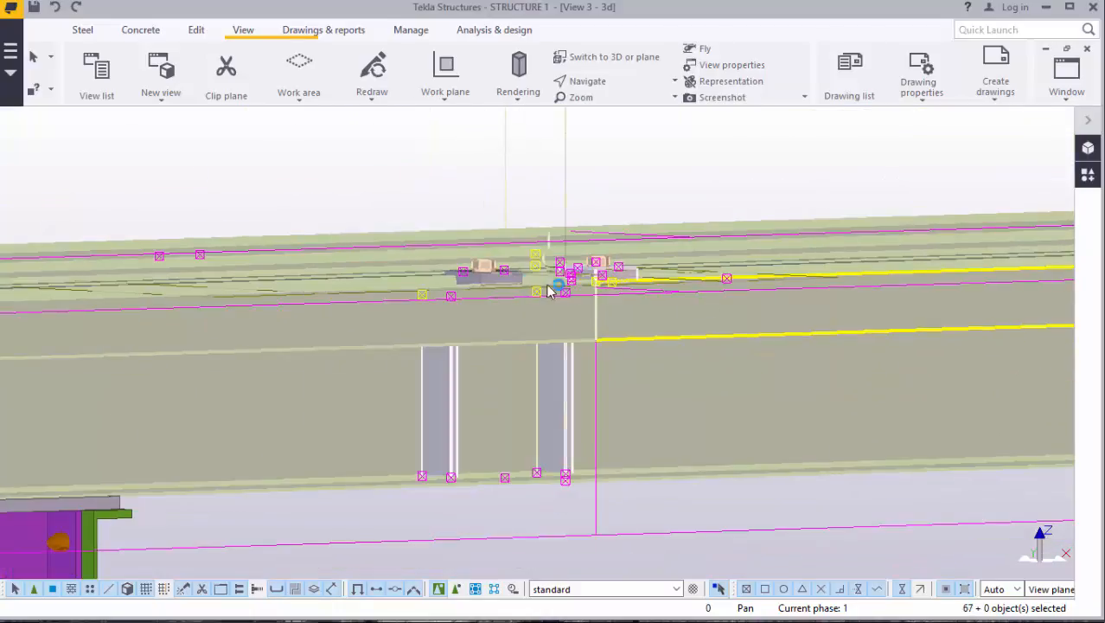
pyautogui.scroll(2, 500, 273)
pyautogui.scroll(2, 499, 273)
pyautogui.keyDown('shift'); pyautogui.click(757, 286); pyautogui.keyUp('shift')
pyautogui.scroll(-5, 761, 281)
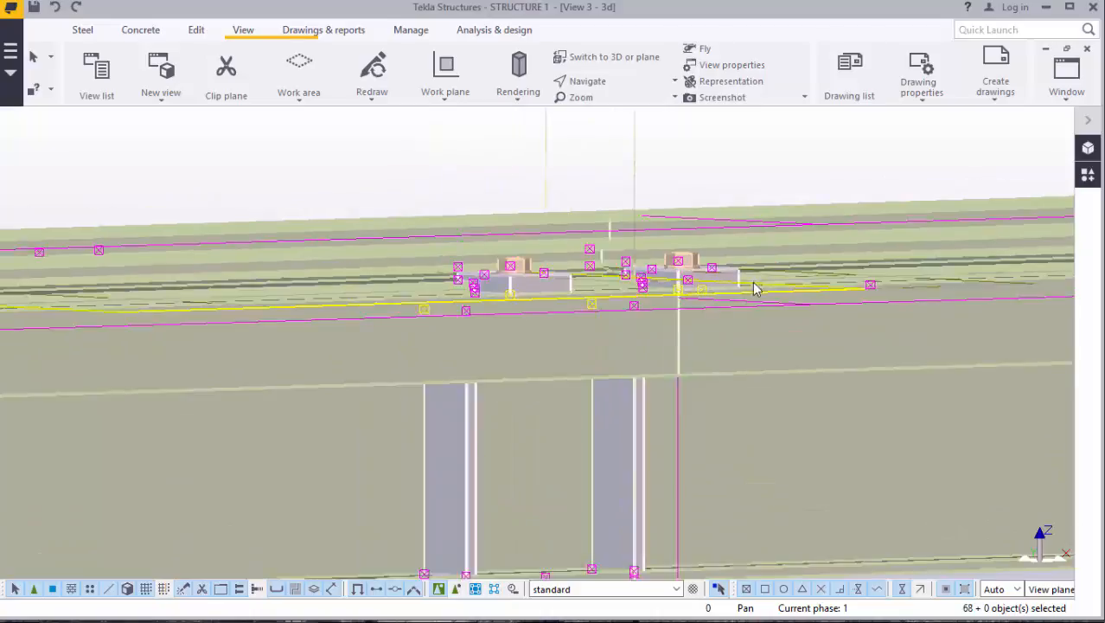
# Step: Add the fourth span's web stiffener near the laced column to the selection
pyautogui.scroll(-1, 769, 263)
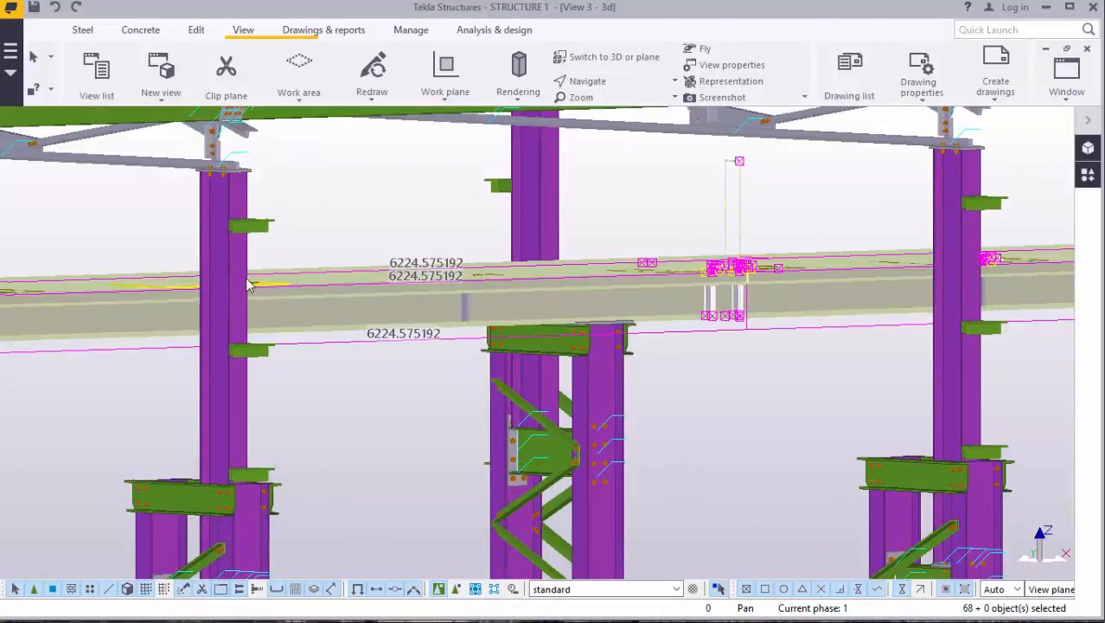
pyautogui.scroll(5, 249, 279)
pyautogui.scroll(-2, 690, 318)
pyautogui.scroll(3, 644, 334)
pyautogui.scroll(1, 641, 328)
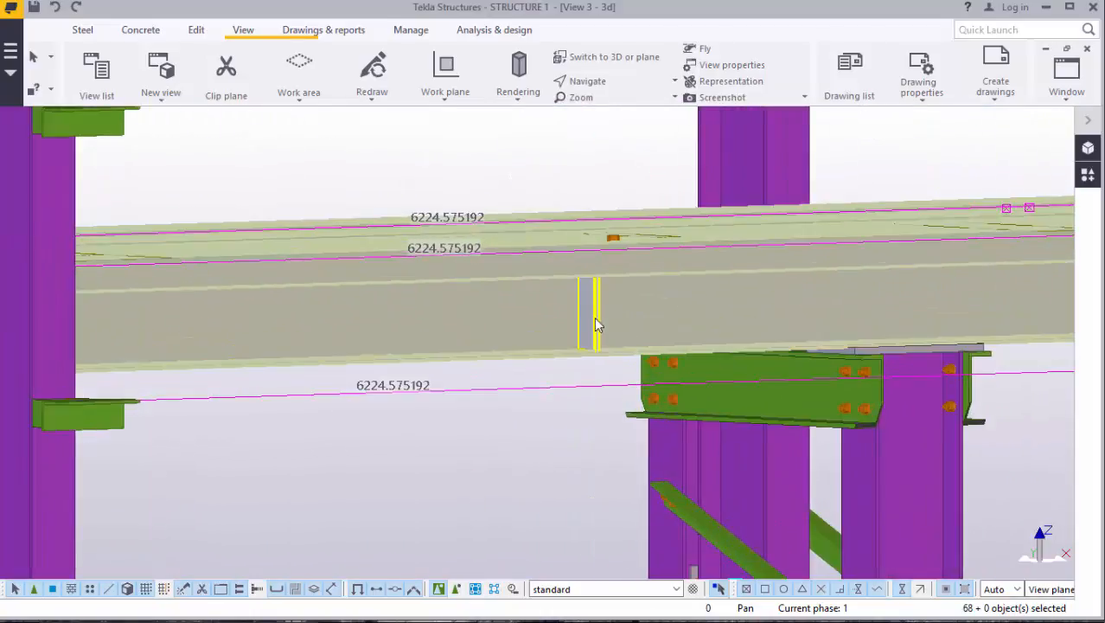
pyautogui.keyDown('shift'); pyautogui.click(594, 317); pyautogui.keyUp('shift')
# Step: Add the fifth span's cap channel and the two web stiffeners at its joint with the fourth span to the selection
pyautogui.scroll(-4, 706, 280)
pyautogui.scroll(5, 255, 284)
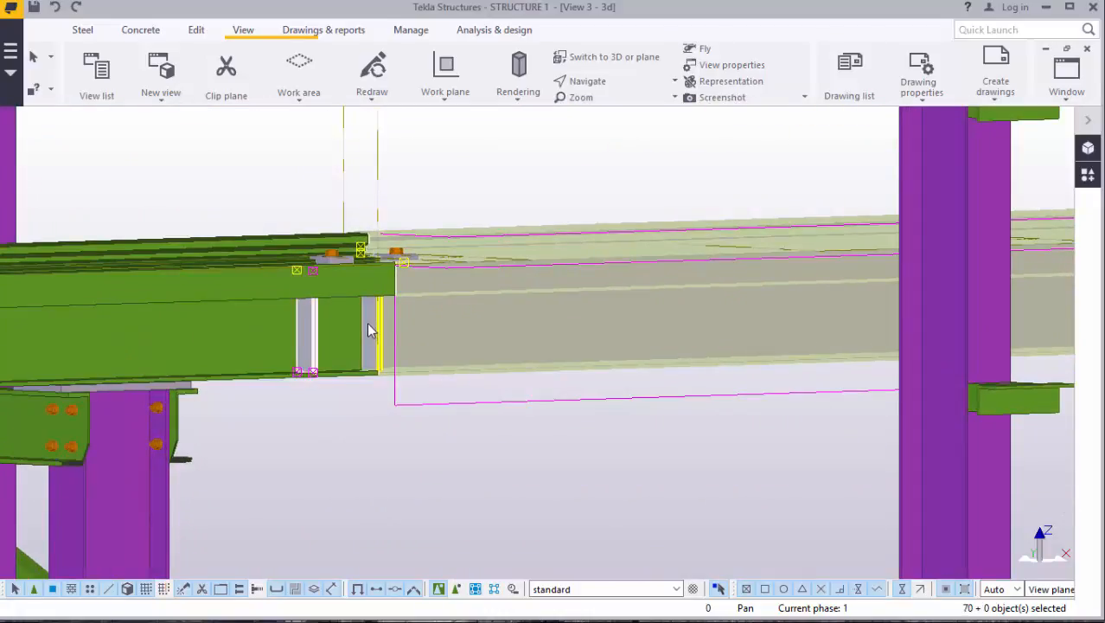
pyautogui.keyDown('shift'); pyautogui.click(296, 289); pyautogui.keyUp('shift')
pyautogui.scroll(4, 345, 277)
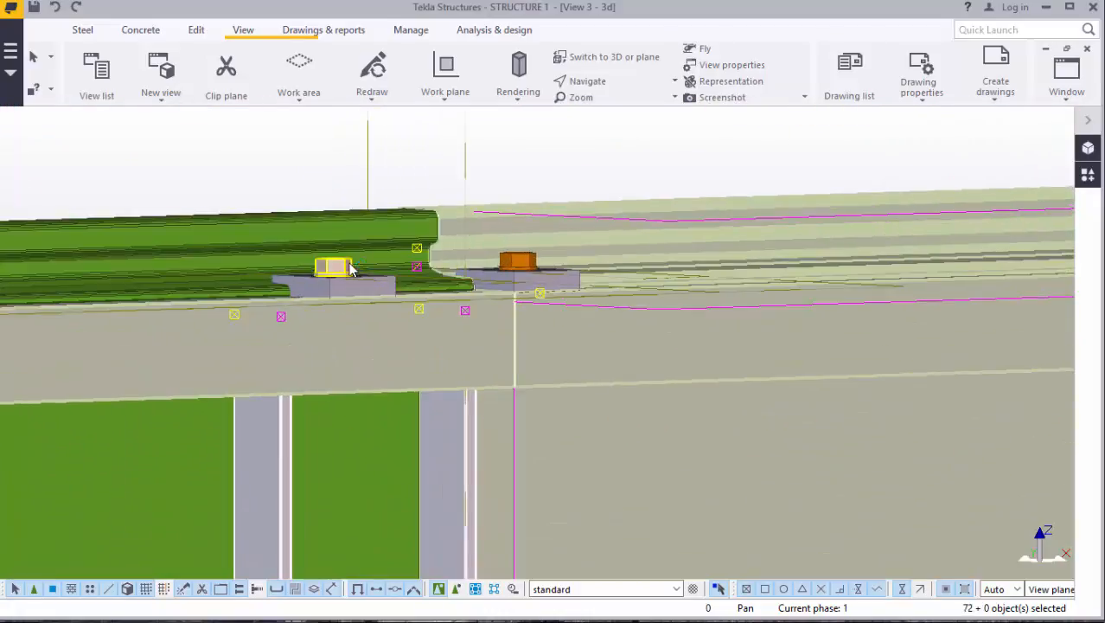
# Step: Add the fifth span's rail and the two rail clip bolts at its joint with the fourth span to the selection
pyautogui.keyDown('shift'); pyautogui.click(555, 279); pyautogui.keyUp('shift')
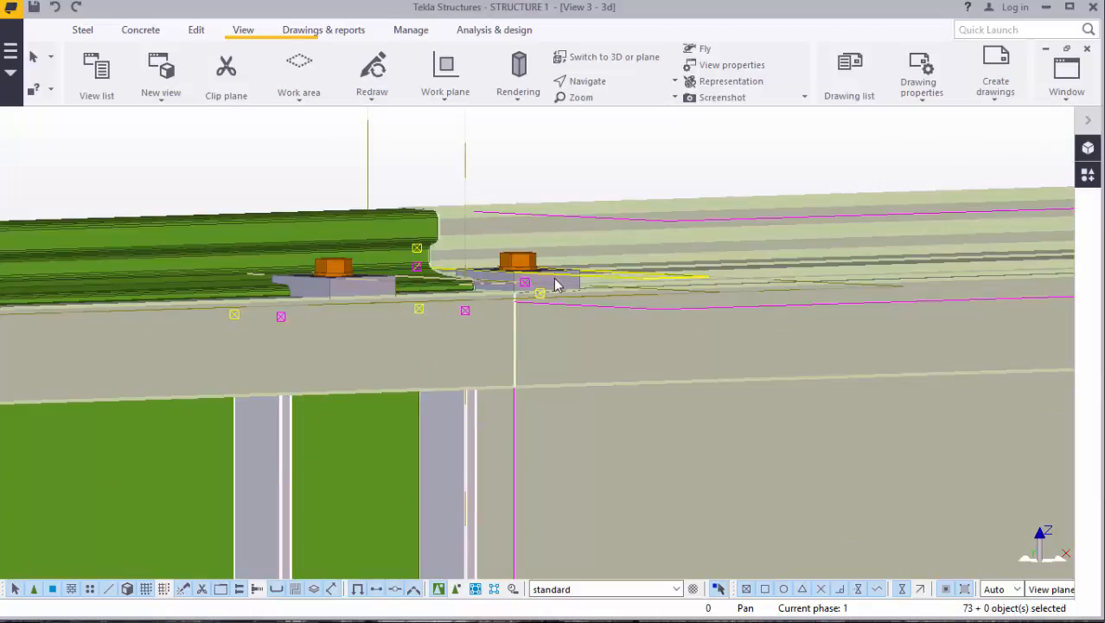
pyautogui.keyDown('shift'); pyautogui.click(549, 288); pyautogui.keyUp('shift')
pyautogui.keyDown('shift'); pyautogui.click(400, 228); pyautogui.keyUp('shift')
pyautogui.keyDown('shift'); pyautogui.click(523, 257); pyautogui.keyUp('shift')
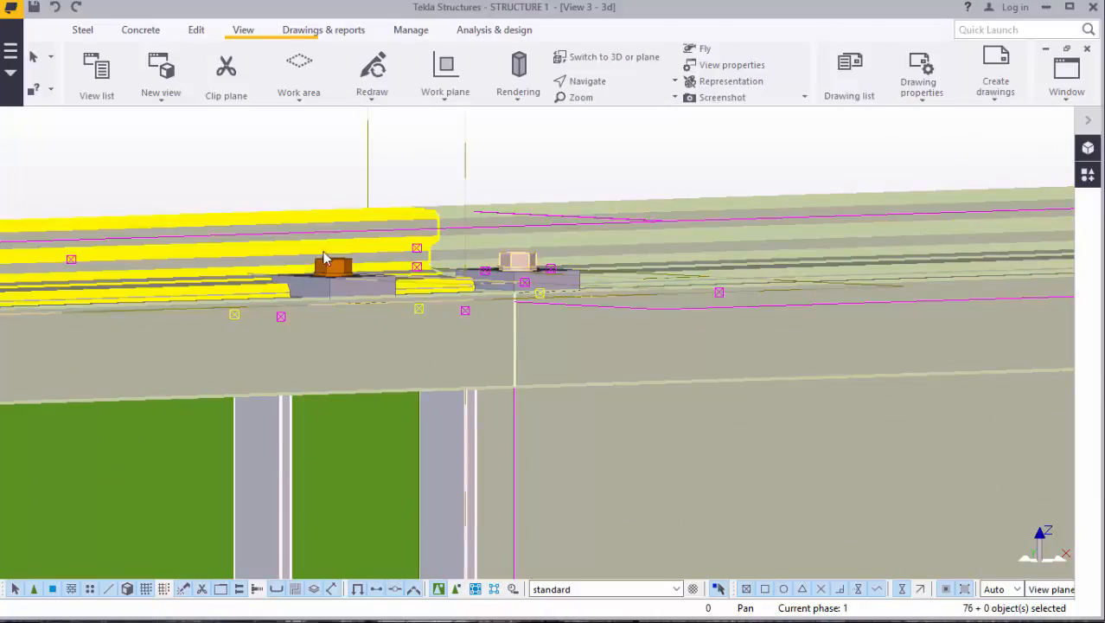
pyautogui.keyDown('shift'); pyautogui.click(332, 264); pyautogui.keyUp('shift')
# Step: Add the two rail clip plates at the joint and the fifth span's crane beam to the selection
pyautogui.scroll(-4, 631, 293)
pyautogui.scroll(2, 503, 283)
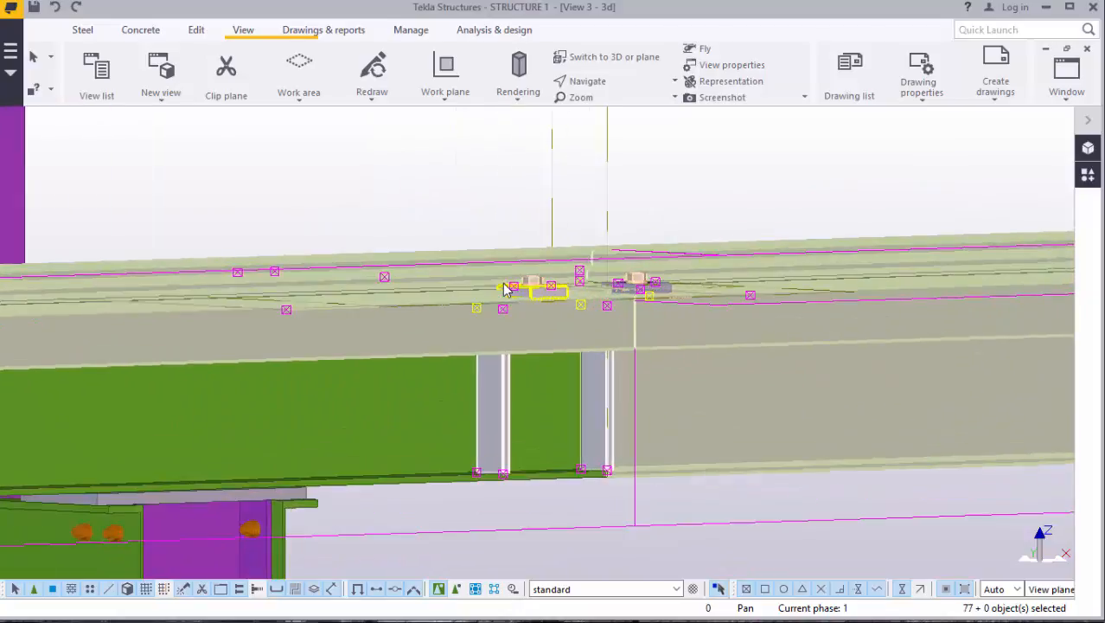
pyautogui.scroll(2, 505, 288)
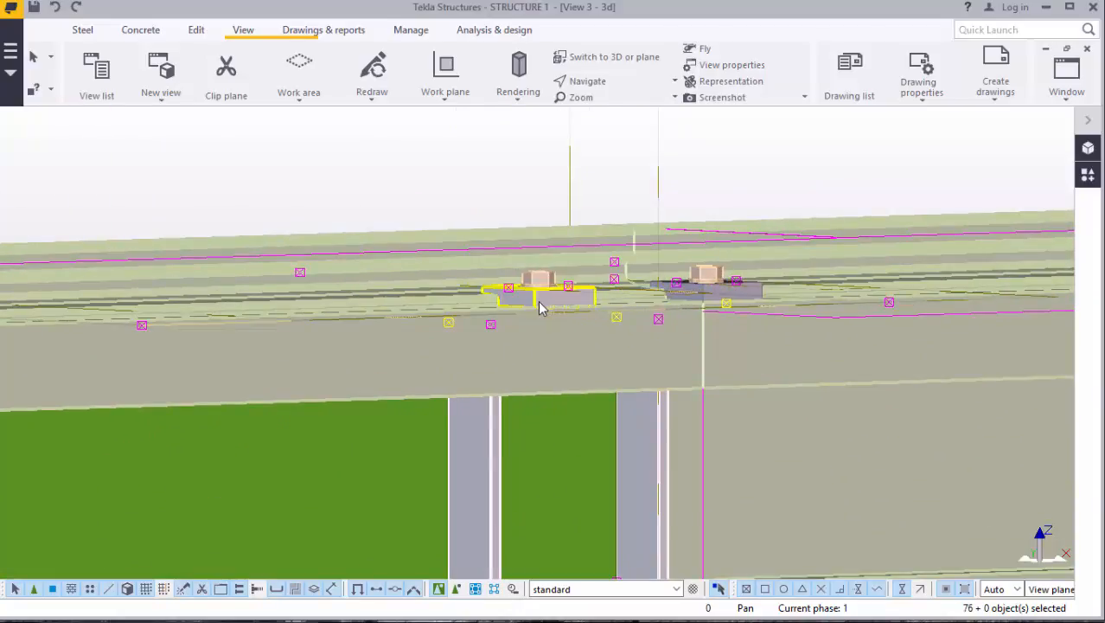
pyautogui.scroll(3, 704, 292)
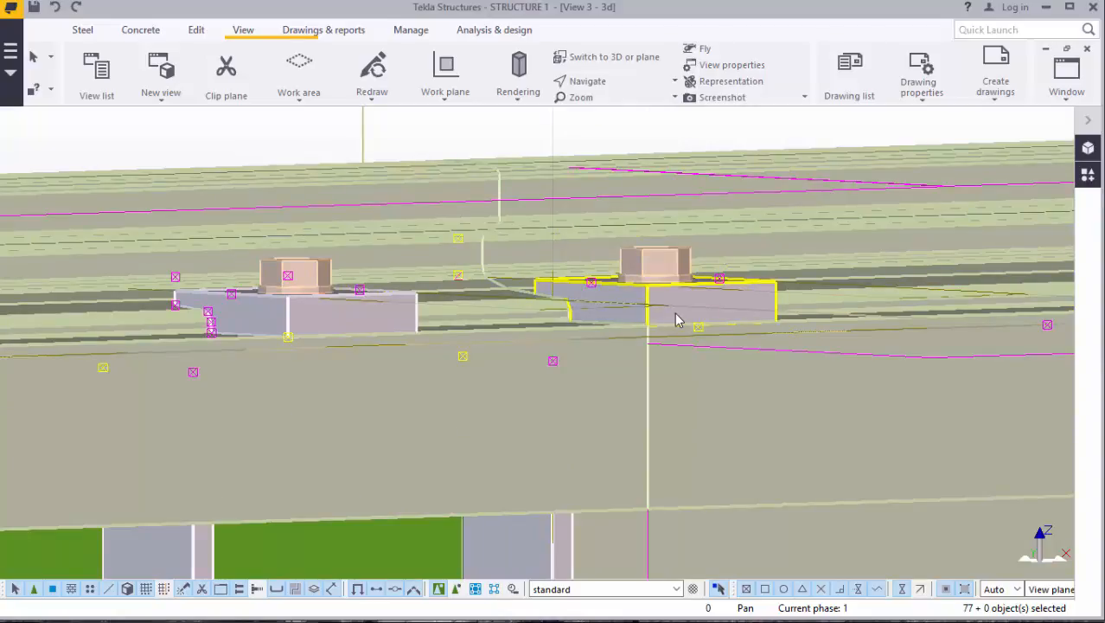
pyautogui.keyDown('shift'); pyautogui.click(676, 317); pyautogui.keyUp('shift')
pyautogui.scroll(-2, 752, 258)
pyautogui.keyDown('shift'); pyautogui.click(585, 423); pyautogui.keyUp('shift')
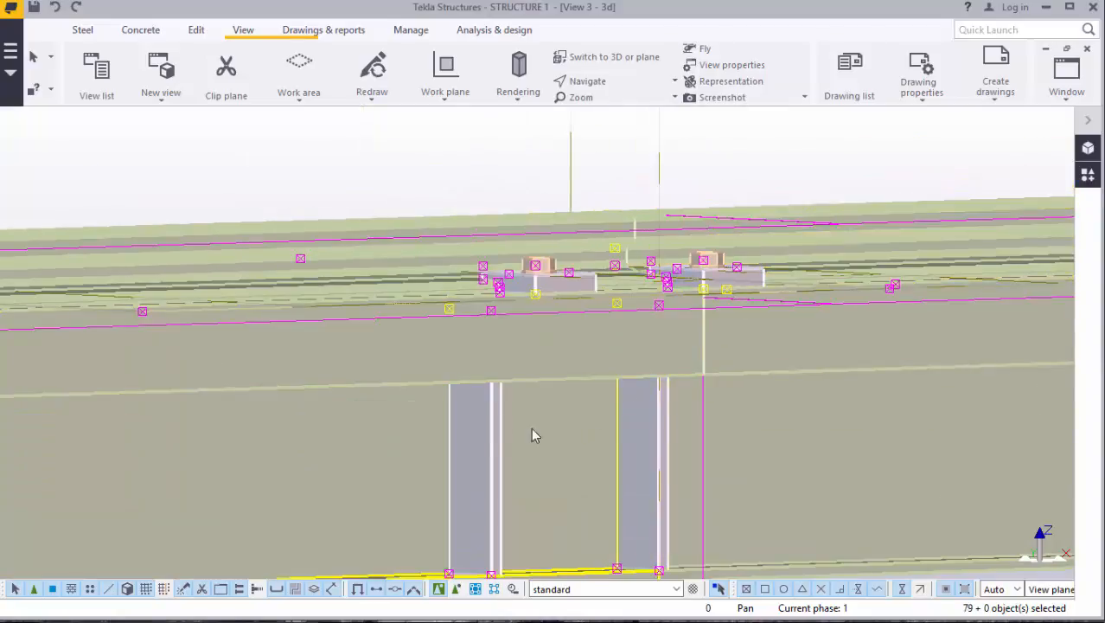
pyautogui.keyDown('shift'); pyautogui.click(491, 427); pyautogui.keyUp('shift')
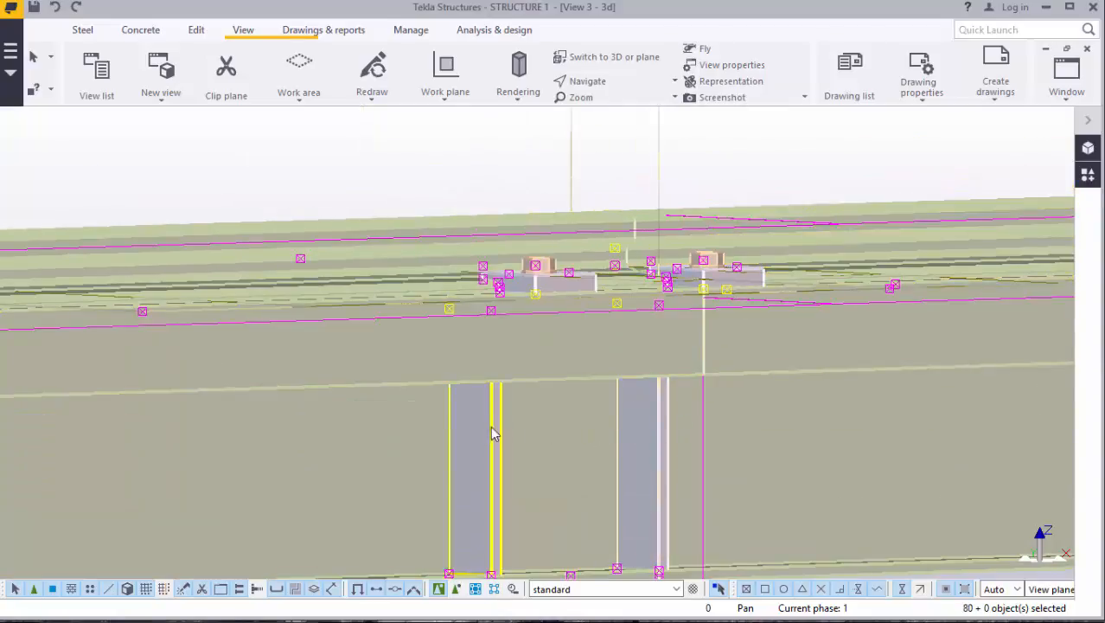
pyautogui.keyDown('ctrl'); pyautogui.click(467, 425); pyautogui.keyUp('ctrl')
# Step: Add the fifth span's web stiffener near the laced column and the rail clip bolt above it to the selection
pyautogui.scroll(-7, 819, 366)
pyautogui.scroll(2, 377, 385)
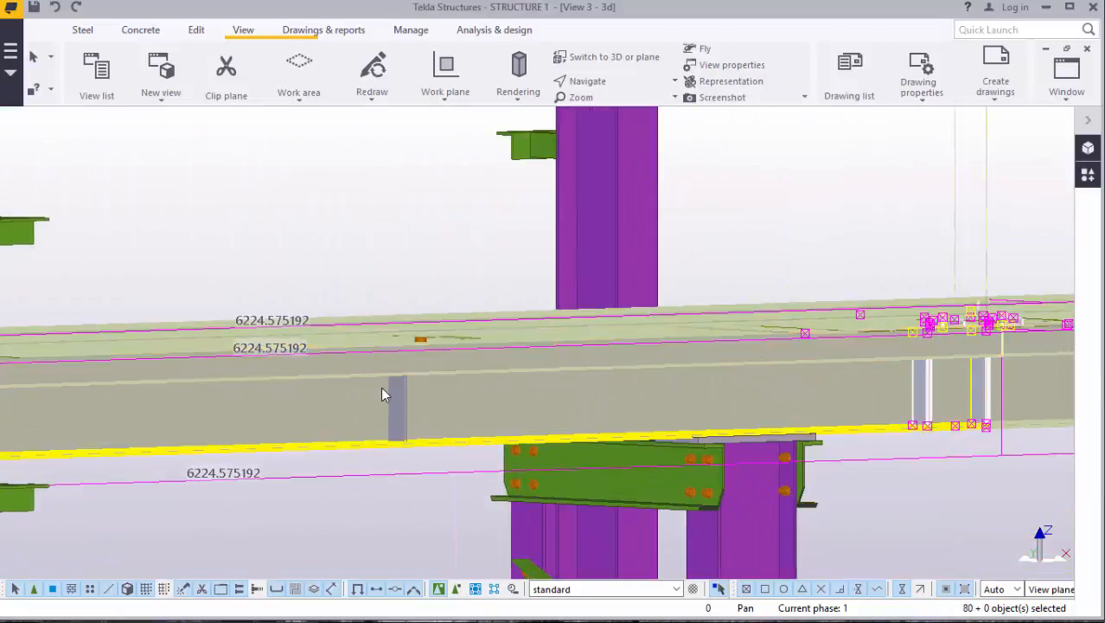
pyautogui.keyDown('shift'); pyautogui.click(396, 400); pyautogui.keyUp('shift')
pyautogui.scroll(3, 266, 330)
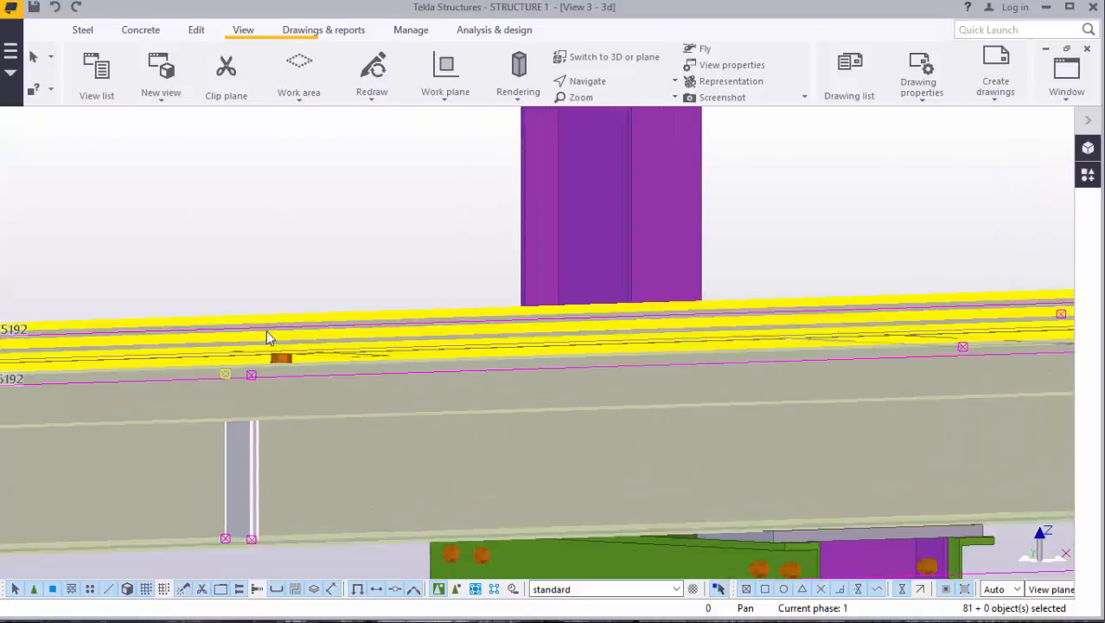
pyautogui.scroll(2, 288, 372)
pyautogui.keyDown('shift'); pyautogui.click(795, 348); pyautogui.keyUp('shift')
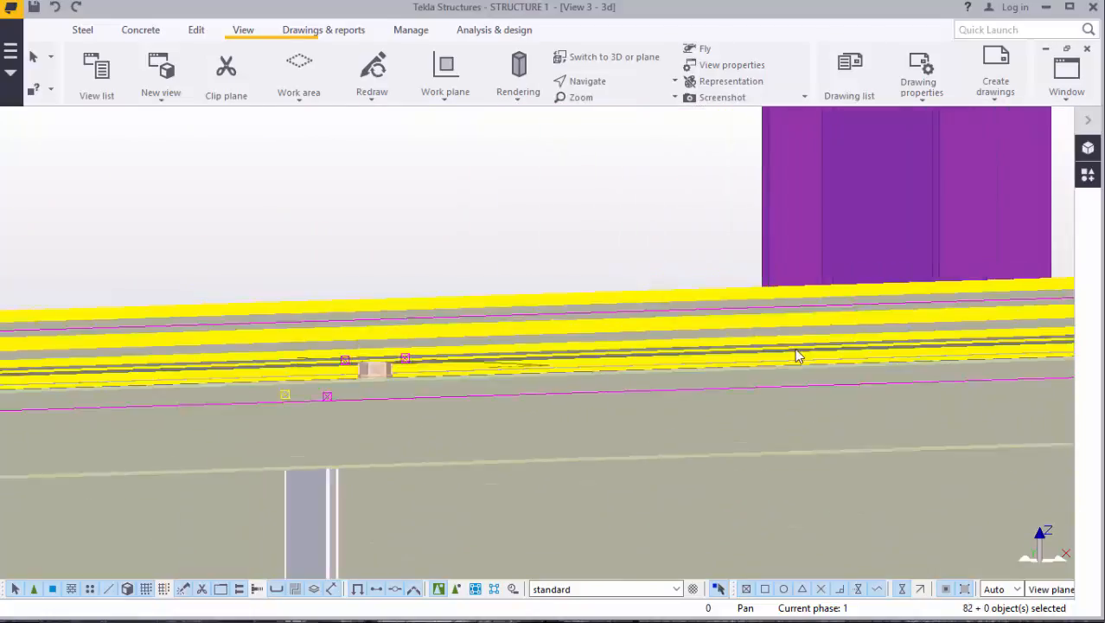
# Step: Add the fifth span's web stiffener beside the intermediate column to the selection
pyautogui.scroll(-4, 794, 341)
pyautogui.scroll(5, 279, 418)
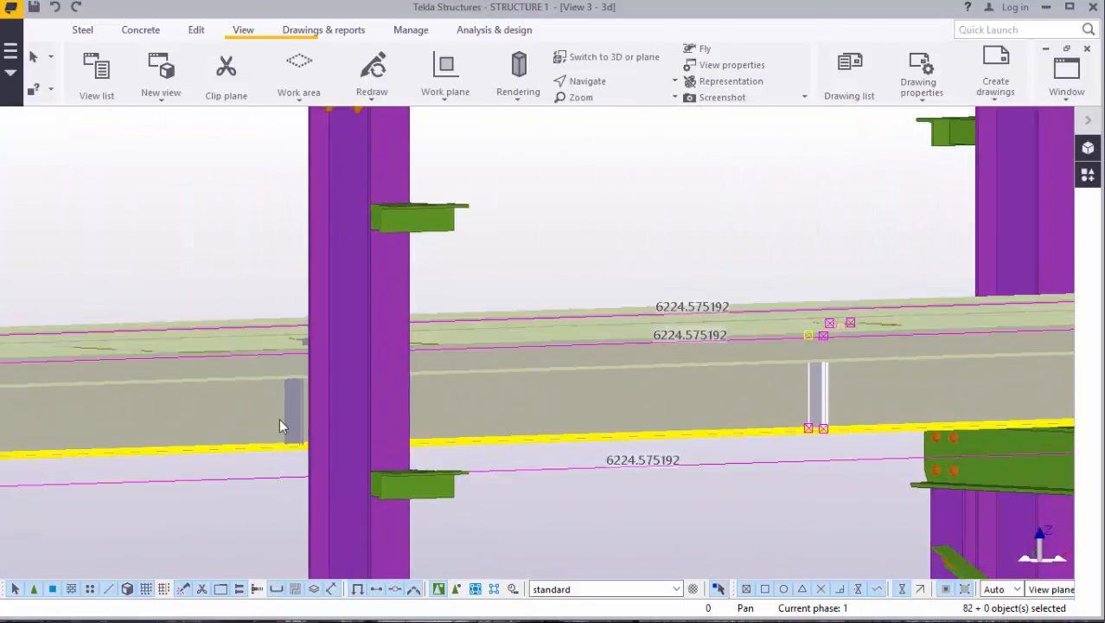
pyautogui.keyDown('shift'); pyautogui.click(297, 401); pyautogui.keyUp('shift')
# Step: Add the sixth span's crane beam and its web stiffeners near the laced column and at the fifth-span joint to the selection
pyautogui.scroll(-6, 797, 315)
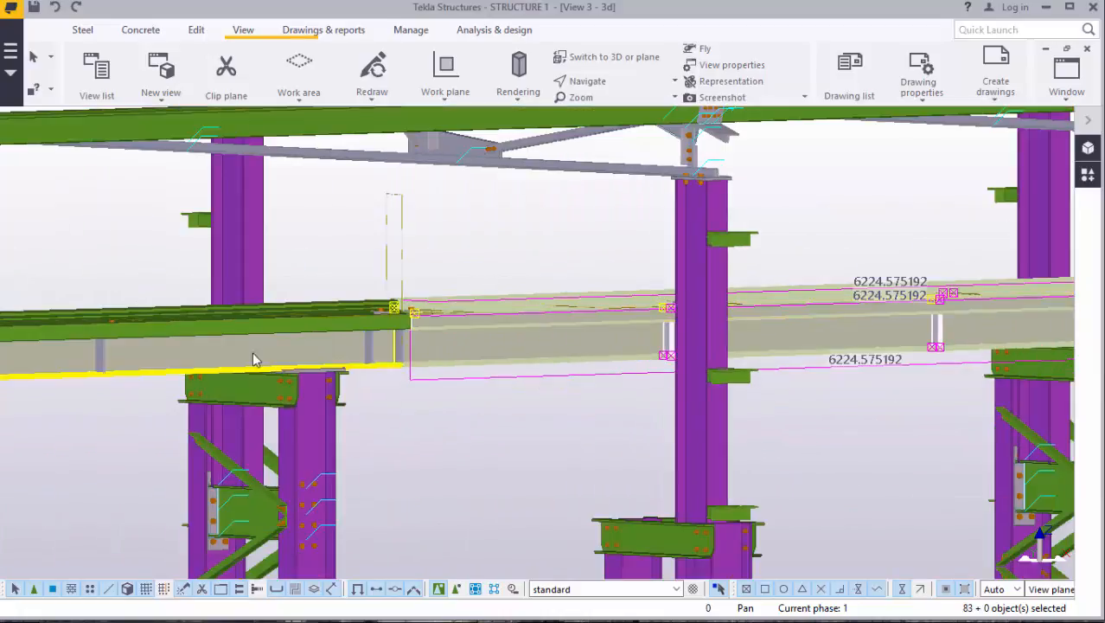
pyautogui.scroll(1, 136, 352)
pyautogui.keyDown('shift'); pyautogui.click(134, 351); pyautogui.keyUp('shift')
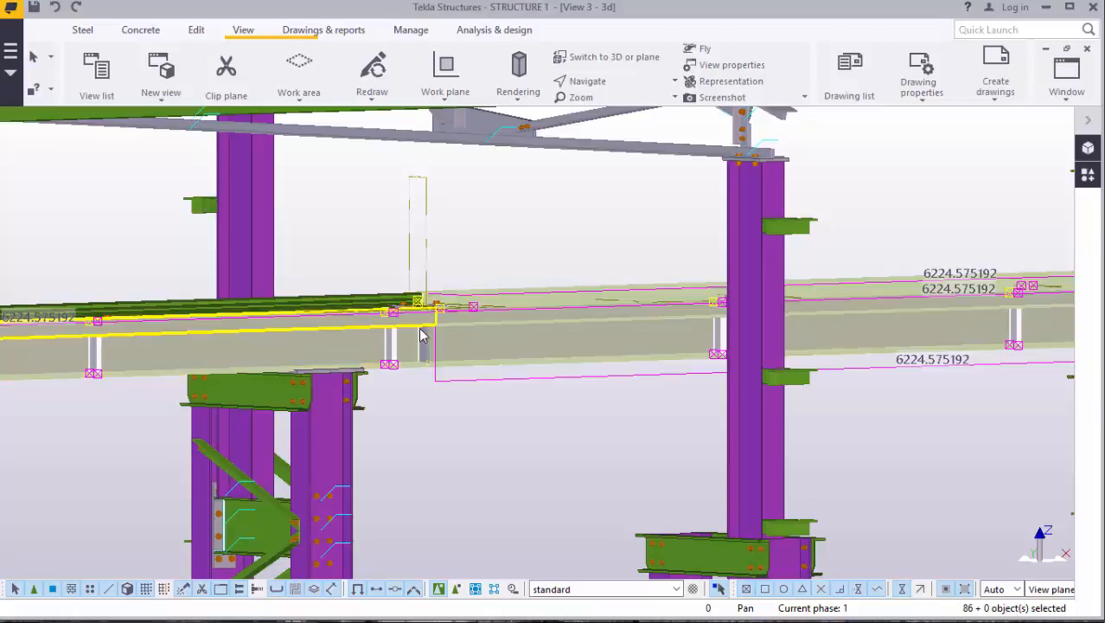
pyautogui.scroll(3, 422, 344)
# Step: Add the rail clip bolt and clip plate directly over the joint of the fifth and sixth spans to the selection
pyautogui.keyDown('shift'); pyautogui.click(457, 275); pyautogui.keyUp('shift')
pyautogui.scroll(3, 454, 272)
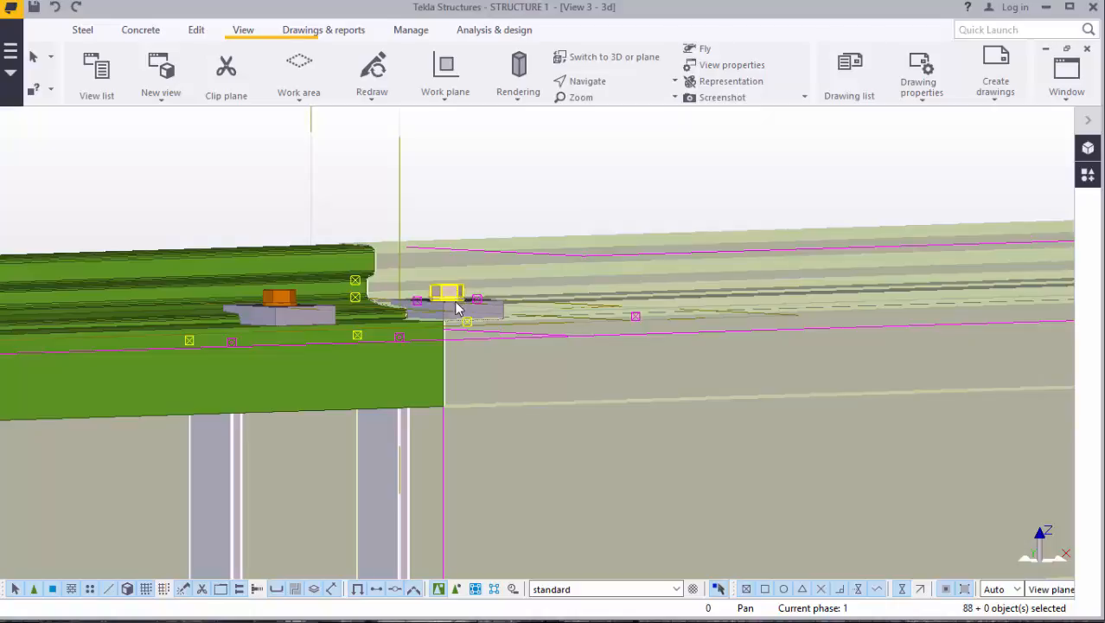
pyautogui.keyDown('shift'); pyautogui.click(453, 305); pyautogui.keyUp('shift')
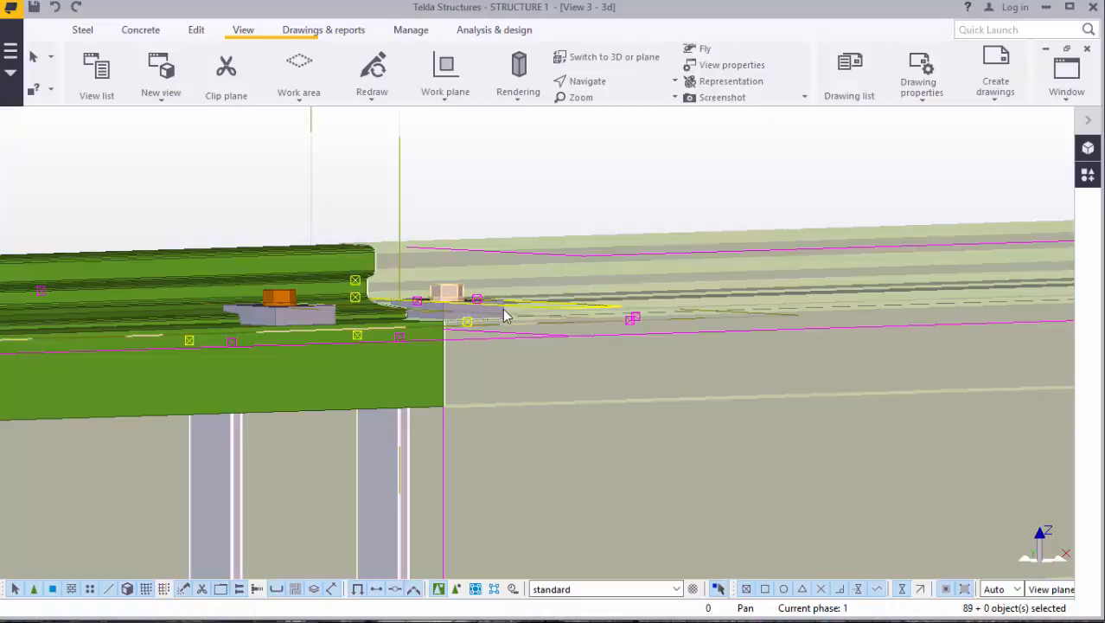
pyautogui.scroll(3, 436, 304)
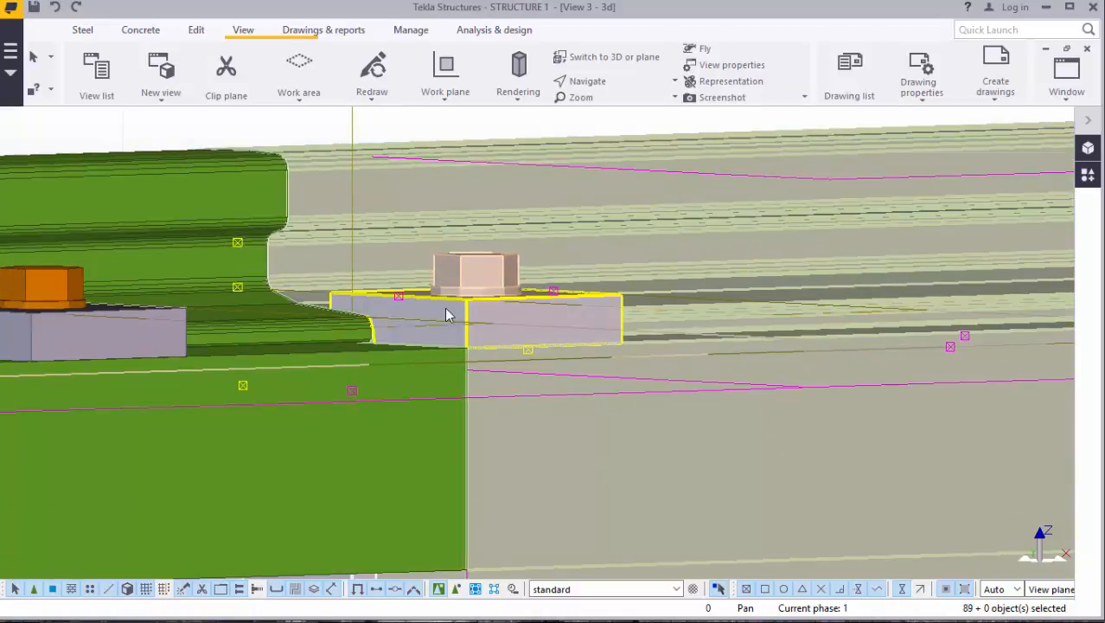
pyautogui.keyDown('shift'); pyautogui.click(447, 315); pyautogui.keyUp('shift')
# Step: Add the sixth span's rail, cap channel and the remaining rail clip bolt and plate near the joint to the selection
pyautogui.keyDown('shift'); pyautogui.click(219, 236); pyautogui.keyUp('shift')
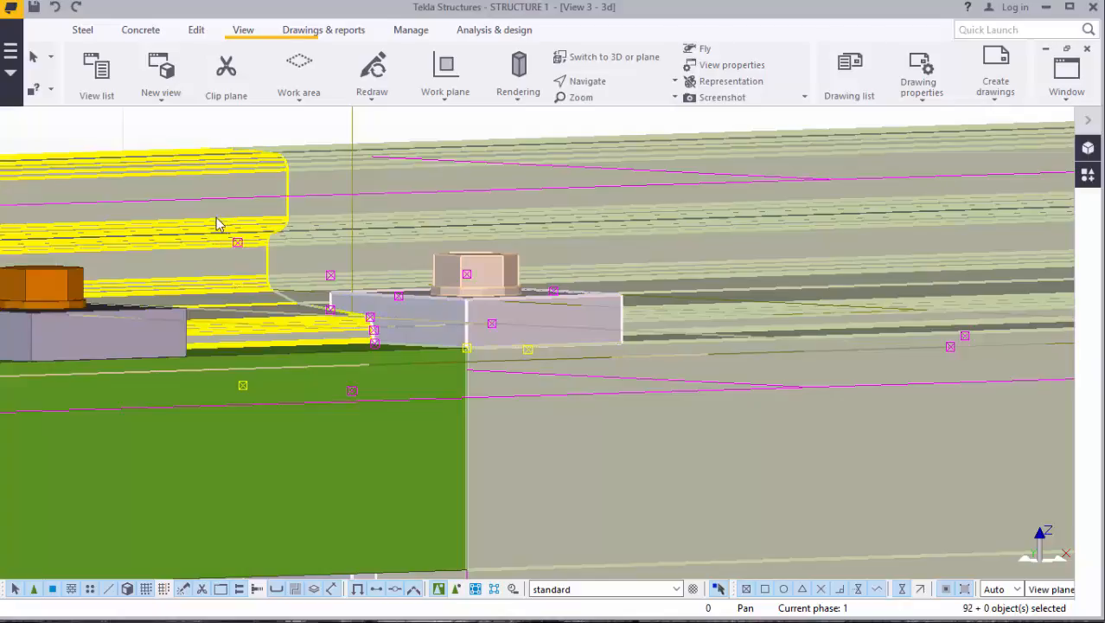
pyautogui.keyDown('shift'); pyautogui.click(216, 223); pyautogui.keyUp('shift')
pyautogui.scroll(-4, 648, 293)
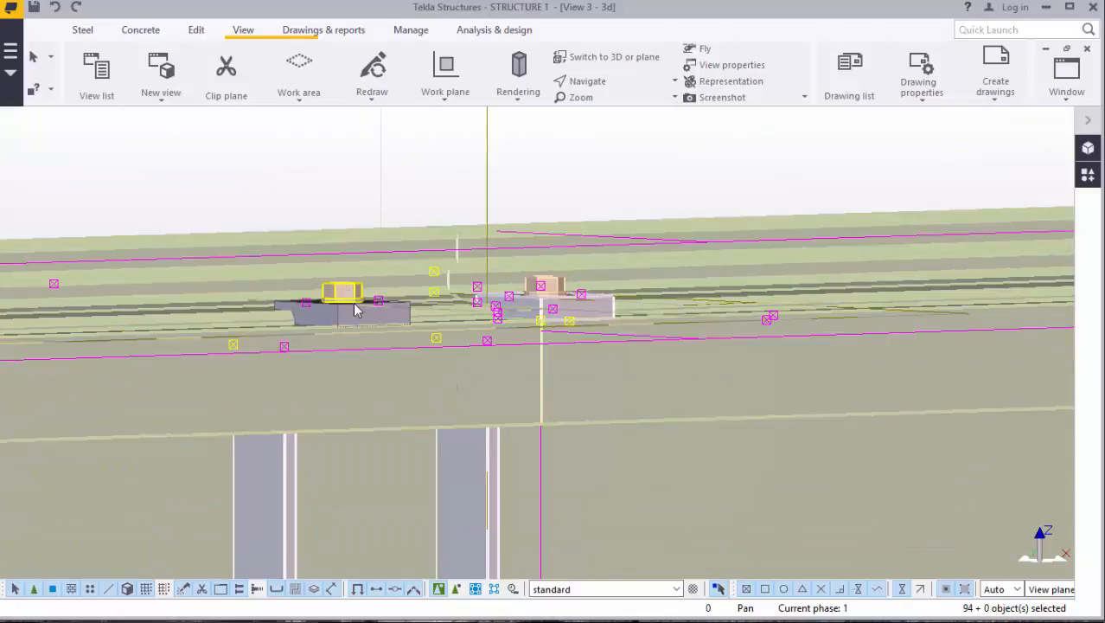
pyautogui.scroll(1, 330, 317)
pyautogui.keyDown('shift'); pyautogui.click(331, 317); pyautogui.keyUp('shift')
# Step: Add the sixth span's rail clip bolt above the web stiffener near the laced column to the selection
pyautogui.scroll(-4, 892, 313)
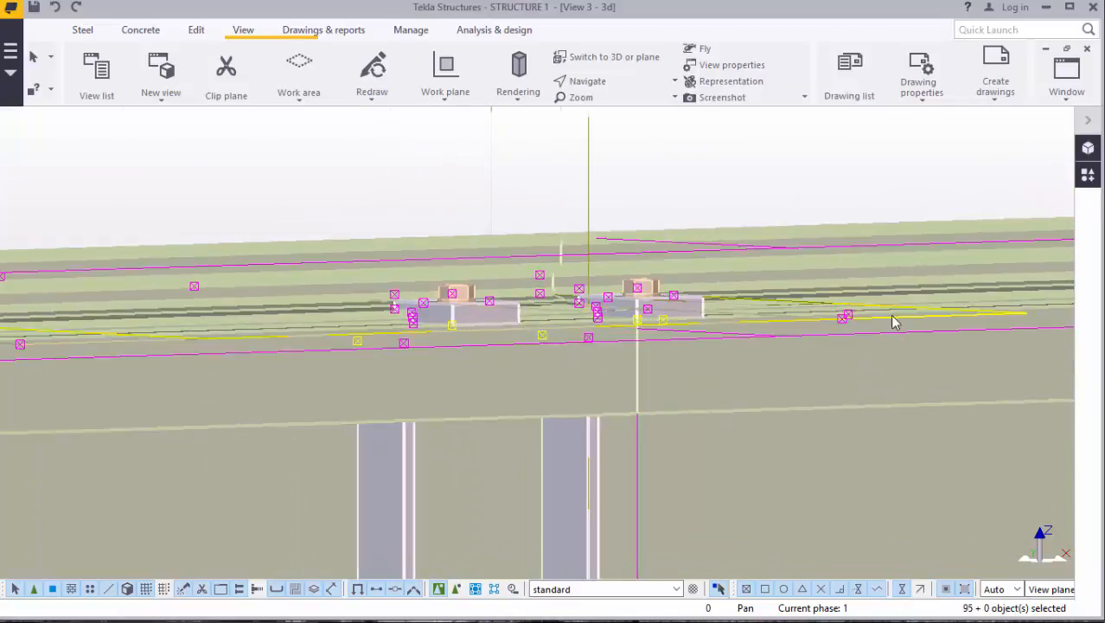
pyautogui.scroll(5, 864, 313)
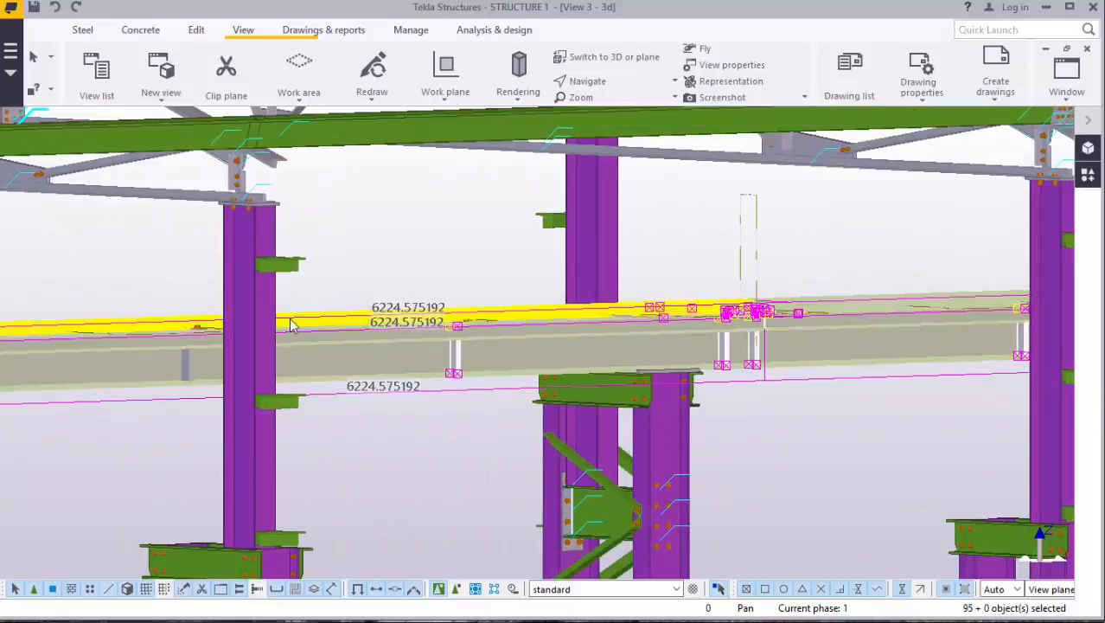
pyautogui.scroll(6, 560, 299)
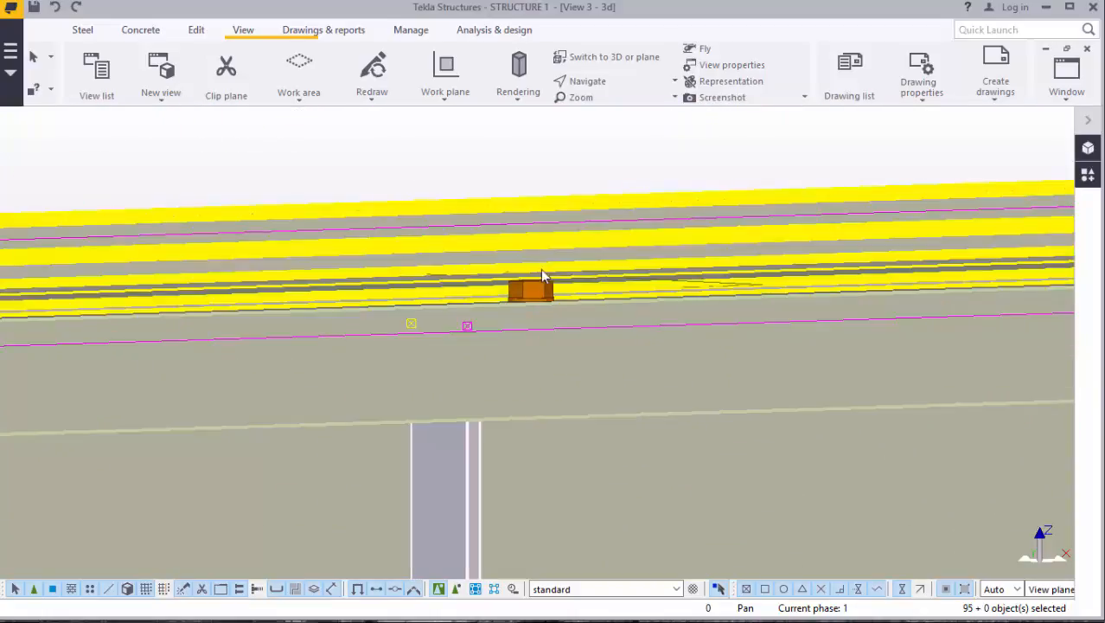
# Step: Add the sixth span's remaining rail clip bolts and clip plates above the intermediate web stiffeners to the selection
pyautogui.scroll(-7, 532, 297)
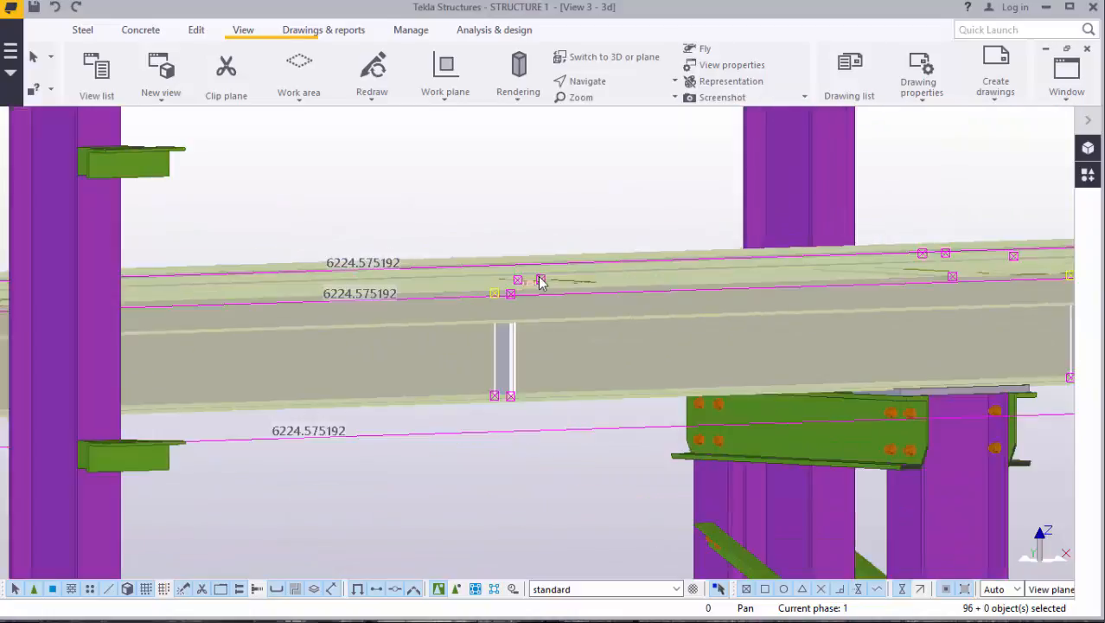
pyautogui.scroll(4, 118, 313)
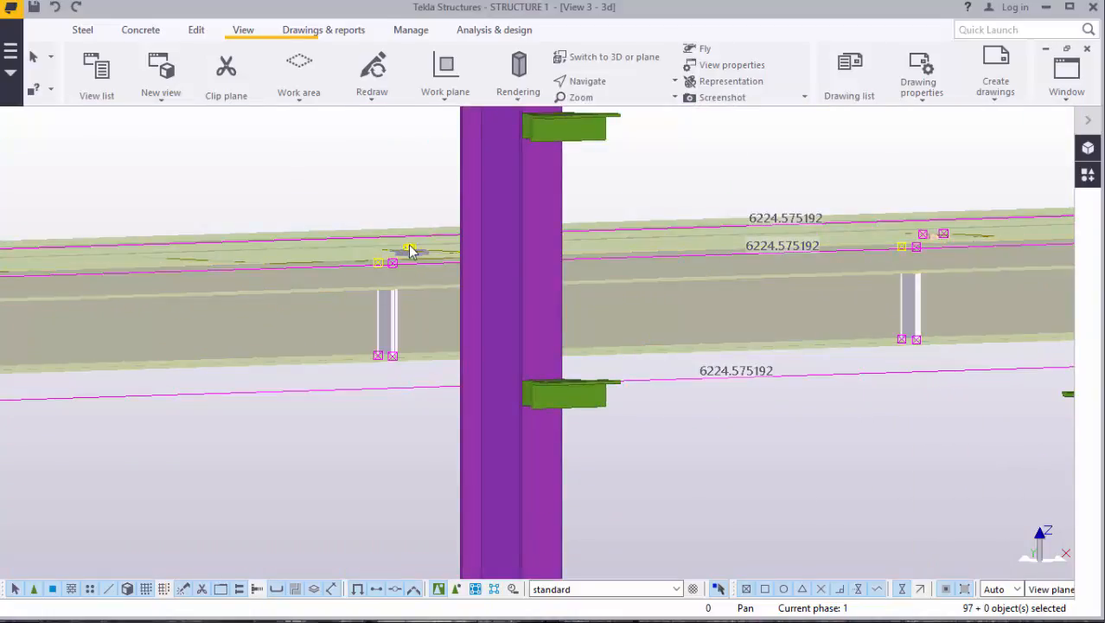
pyautogui.scroll(3, 410, 250)
pyautogui.scroll(3, 421, 254)
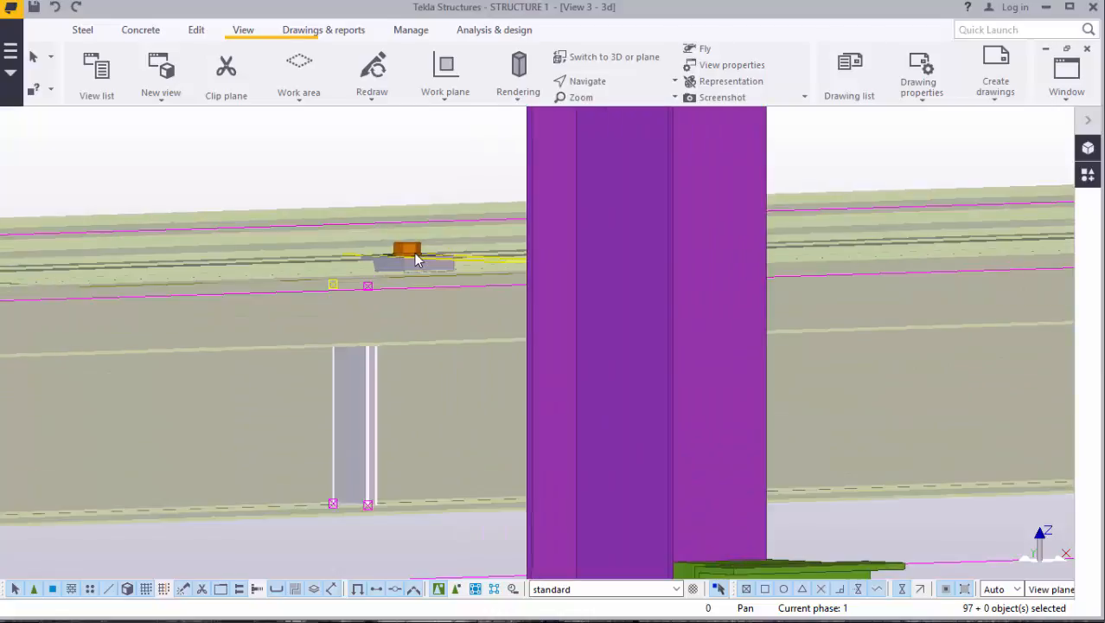
pyautogui.keyDown('ctrl'); pyautogui.click(417, 271); pyautogui.keyUp('ctrl')
pyautogui.keyDown('ctrl'); pyautogui.click(418, 251); pyautogui.keyUp('ctrl')
pyautogui.scroll(-7, 419, 251)
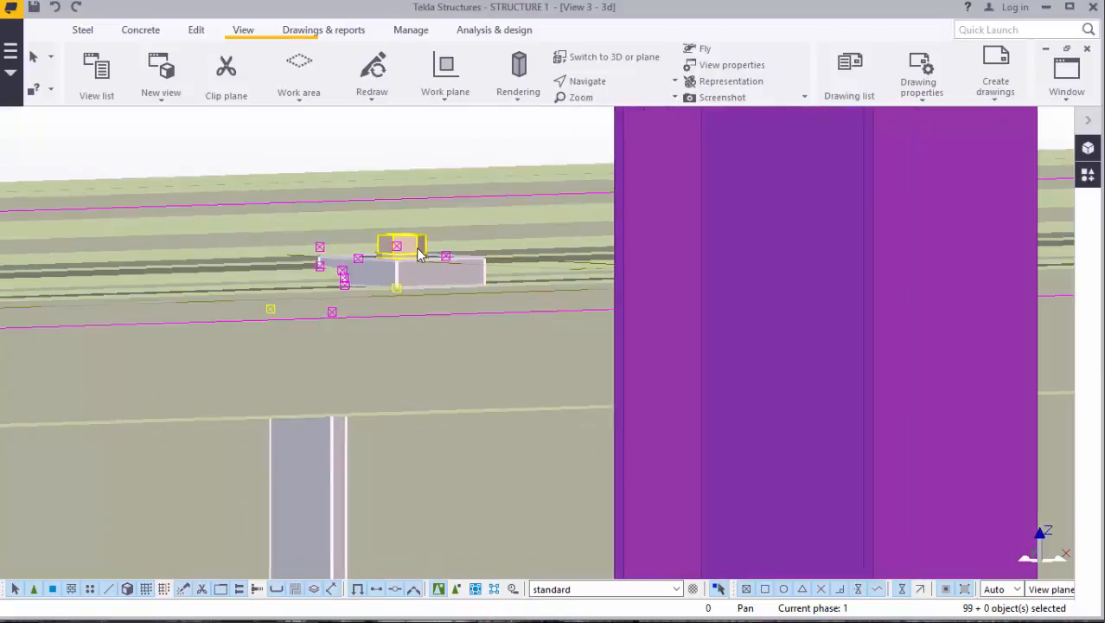
pyautogui.scroll(-8, 853, 314)
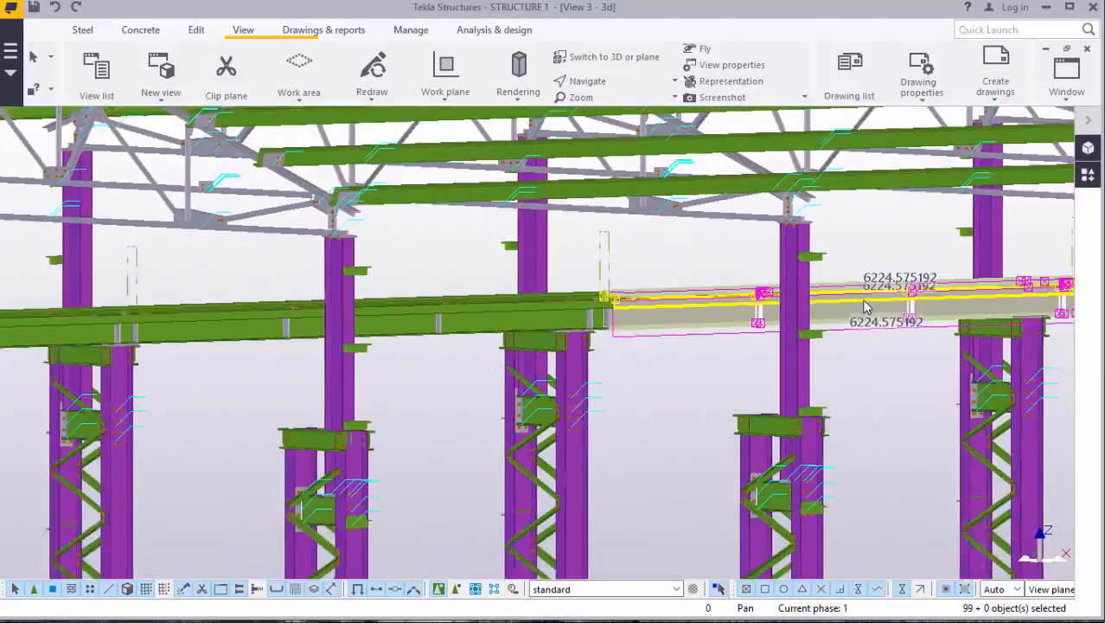
# Step: Add the crane beam, its end web stiffener and its cap channel in bay A–B at the row's end column to the selection
pyautogui.scroll(8, 294, 313)
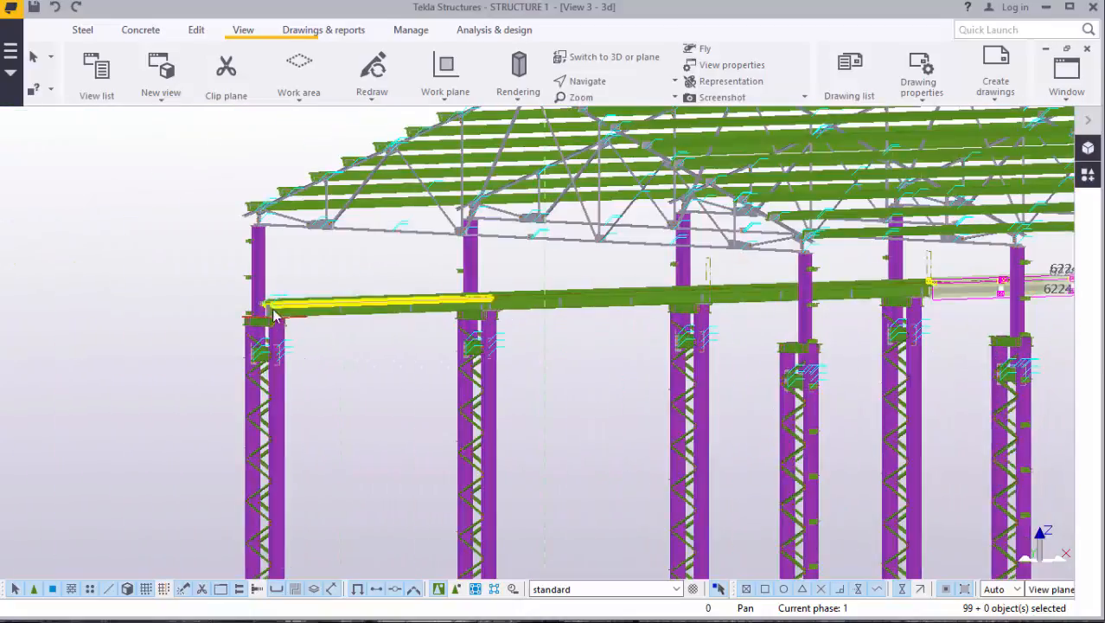
pyautogui.scroll(3, 294, 311)
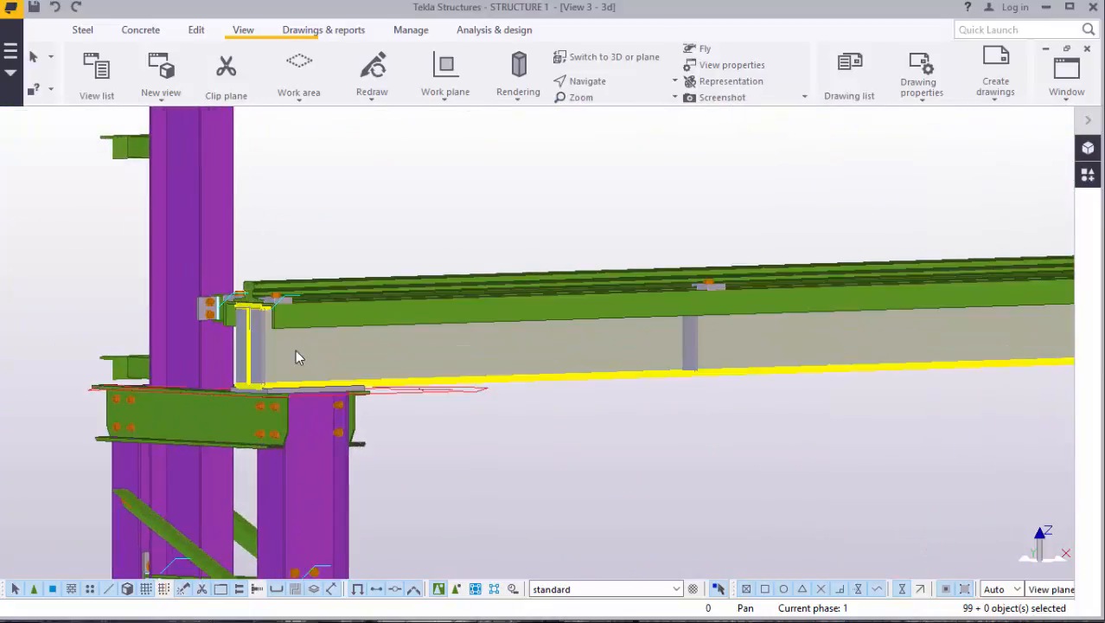
pyautogui.scroll(2, 251, 346)
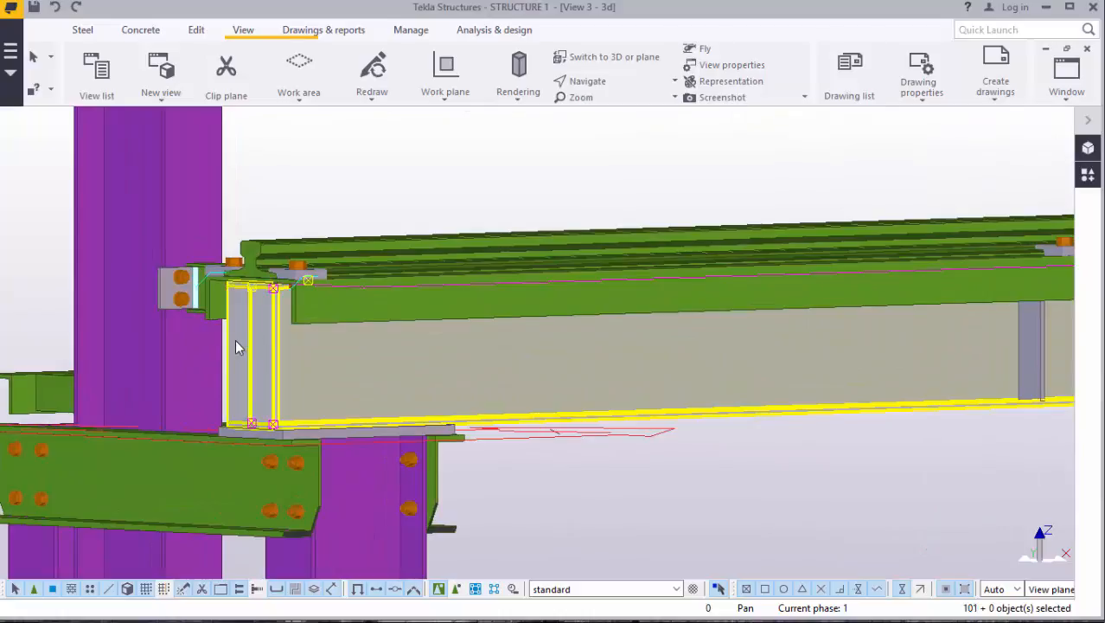
pyautogui.keyDown('ctrl'); pyautogui.click(344, 313); pyautogui.keyUp('ctrl')
pyautogui.keyDown('ctrl'); pyautogui.click(326, 260); pyautogui.keyUp('ctrl')
# Step: Add bay A–B's rail and the rail clip bolts and plates at the end column to the selection
pyautogui.scroll(4, 260, 246)
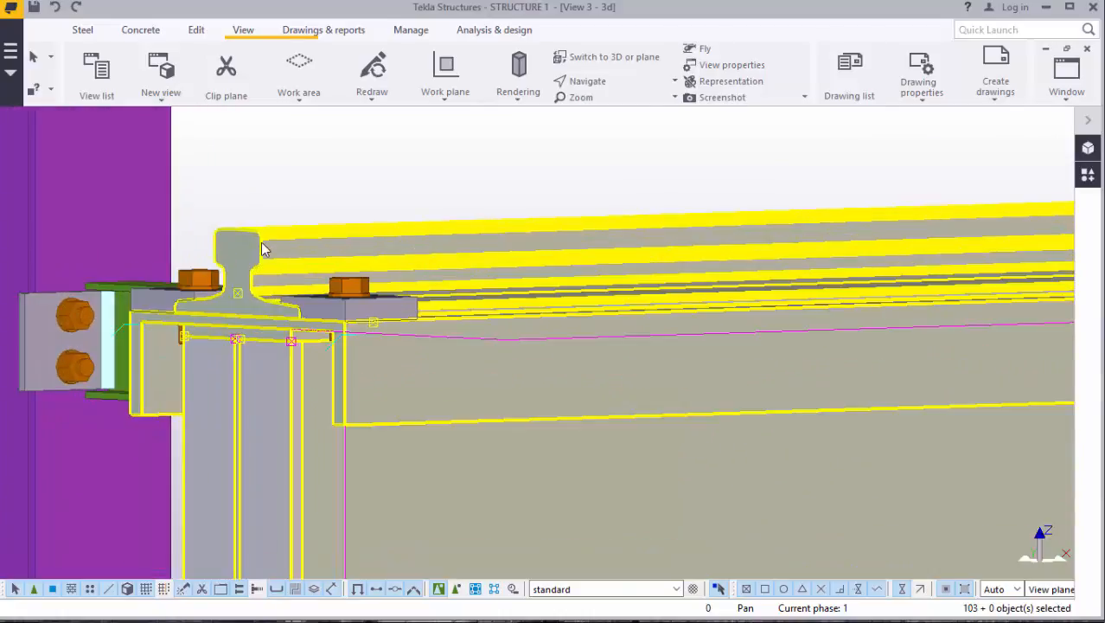
pyautogui.keyDown('ctrl'); pyautogui.click(274, 236); pyautogui.keyUp('ctrl')
pyautogui.keyDown('ctrl'); pyautogui.click(359, 287); pyautogui.keyUp('ctrl')
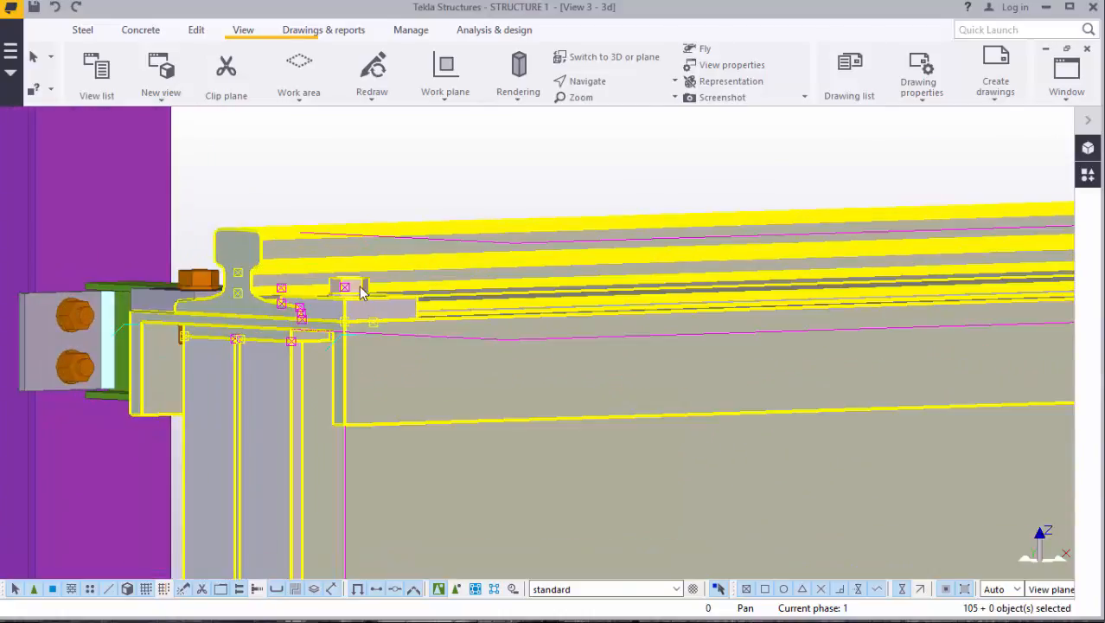
pyautogui.keyDown('ctrl'); pyautogui.click(199, 279); pyautogui.keyUp('ctrl')
pyautogui.keyDown('ctrl'); pyautogui.click(162, 297); pyautogui.keyUp('ctrl')
pyautogui.scroll(-3, 91, 316)
pyautogui.scroll(-2, 87, 319)
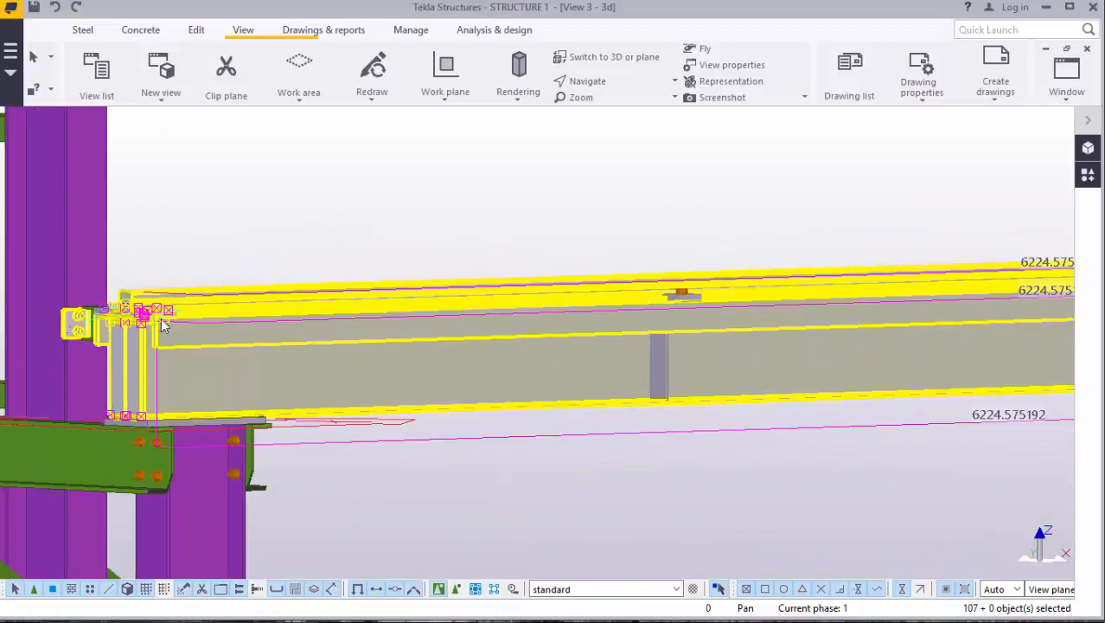
# Step: Add the rail clip bolt and clip plate above bay A–B's first intermediate web stiffener to the selection, including that stiffener
pyautogui.scroll(1, 649, 356)
pyautogui.scroll(2, 668, 362)
pyautogui.keyDown('ctrl'); pyautogui.click(692, 292); pyautogui.keyUp('ctrl')
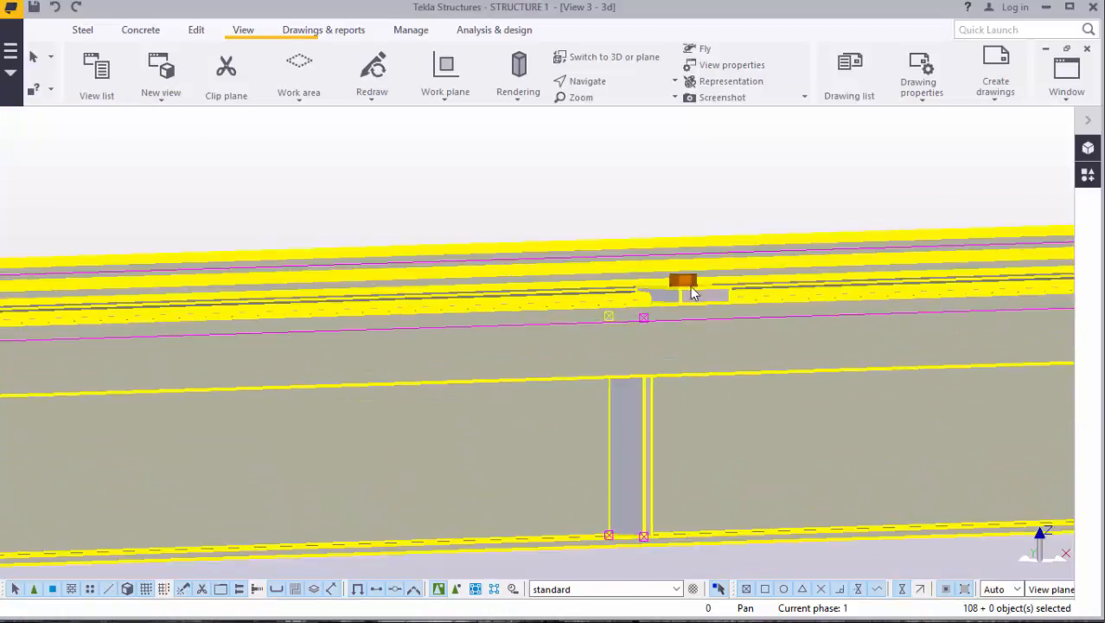
pyautogui.scroll(-4, 290, 307)
pyautogui.scroll(4, 802, 281)
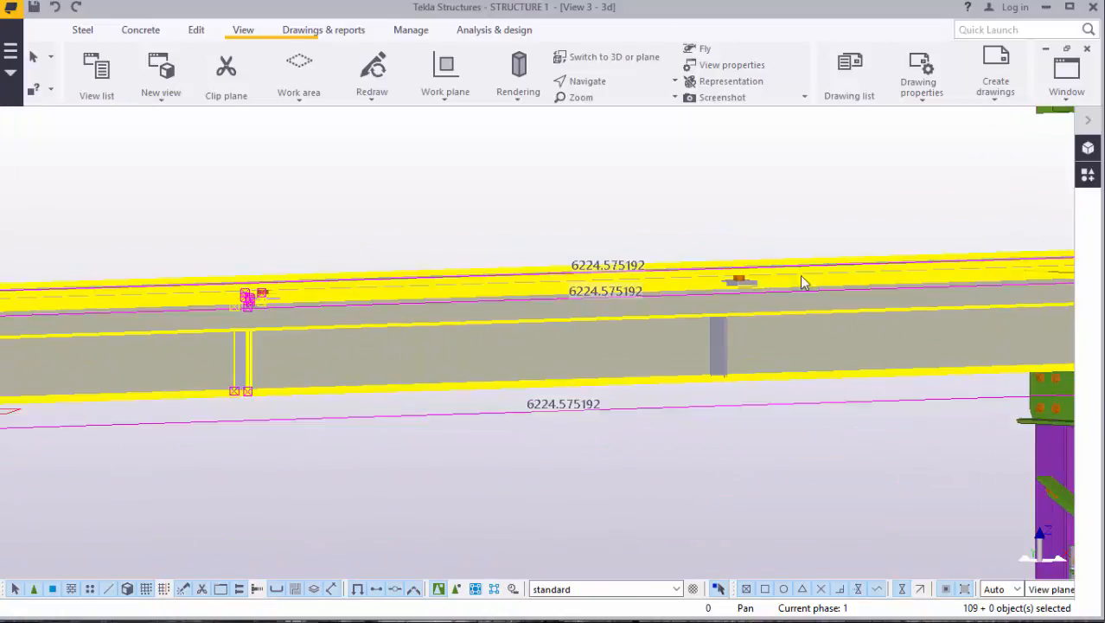
# Step: Add bay A–B's second intermediate web stiffener with the rail clip bolt and clip plate above it to the selection
pyautogui.keyDown('ctrl'); pyautogui.click(720, 298); pyautogui.keyUp('ctrl')
pyautogui.keyDown('ctrl'); pyautogui.click(670, 389); pyautogui.keyUp('ctrl')
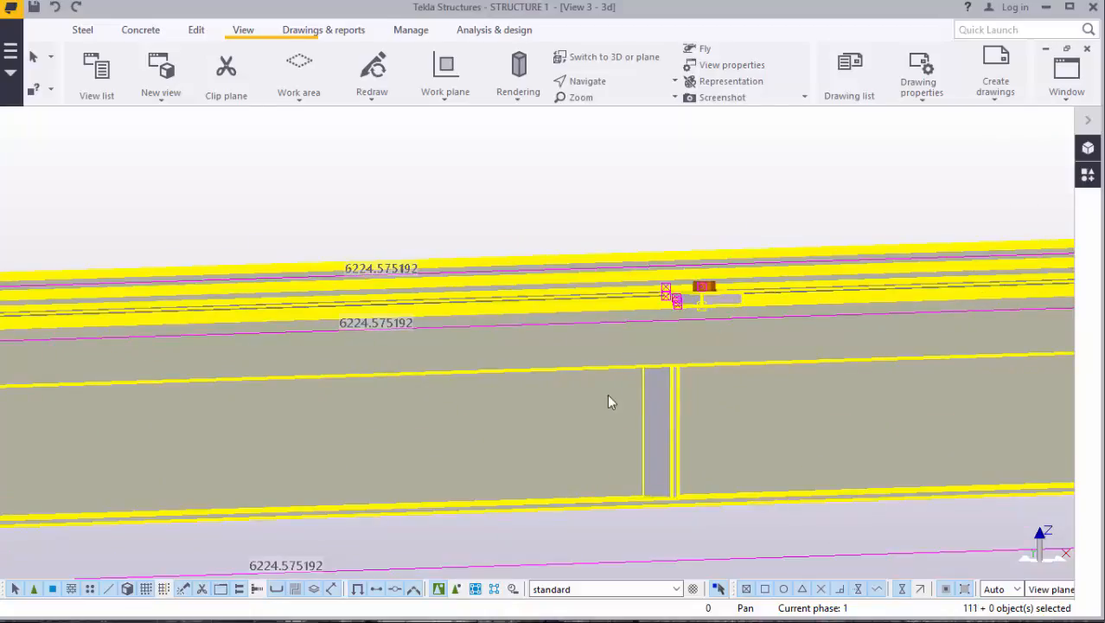
pyautogui.scroll(-4, 606, 393)
pyautogui.scroll(-3, 550, 344)
pyautogui.scroll(5, 581, 391)
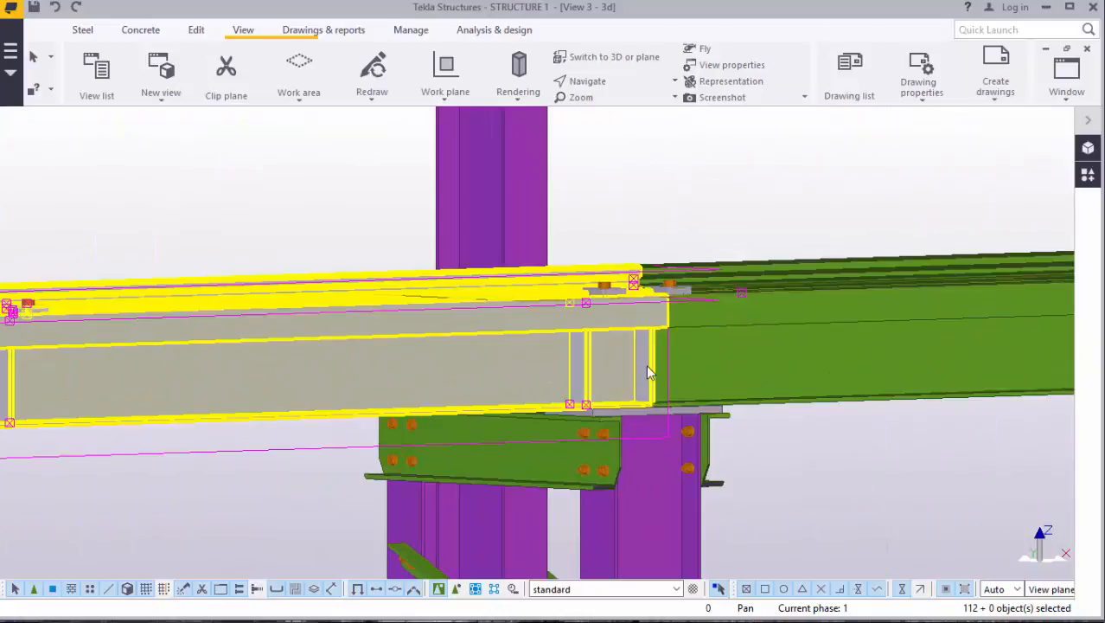
# Step: Add the web stiffener, rail clip plates and bolts at the grid B joint, plus bay B–C's crane beam, to the selection
pyautogui.keyDown('ctrl'); pyautogui.click(648, 363); pyautogui.keyUp('ctrl')
pyautogui.keyDown('ctrl'); pyautogui.click(669, 279); pyautogui.keyUp('ctrl')
pyautogui.scroll(3, 667, 273)
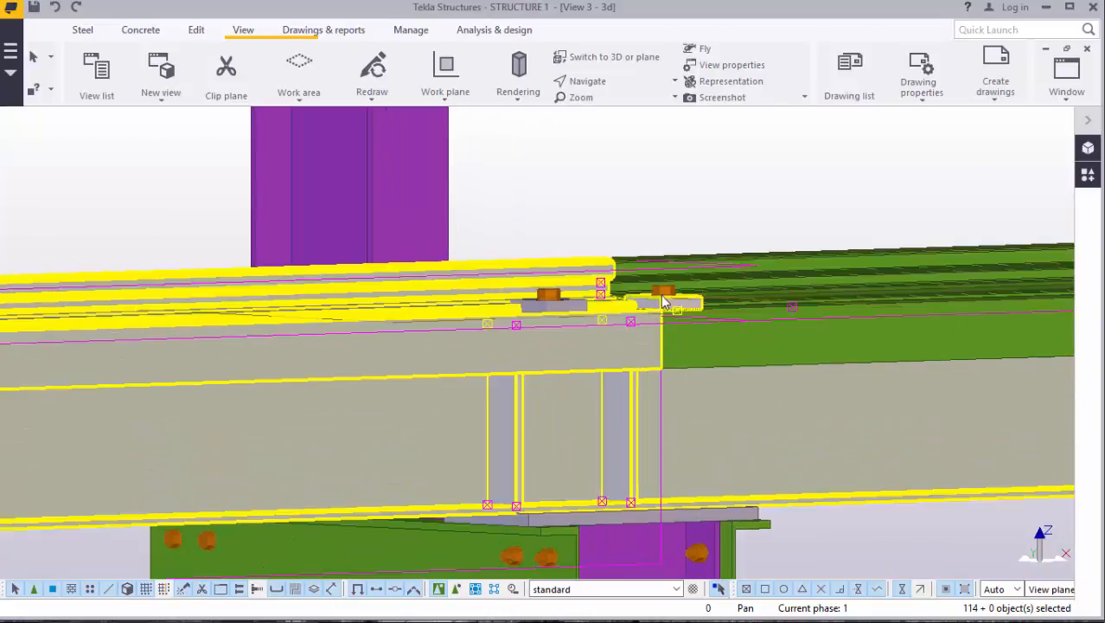
pyautogui.keyDown('ctrl'); pyautogui.click(677, 289); pyautogui.keyUp('ctrl')
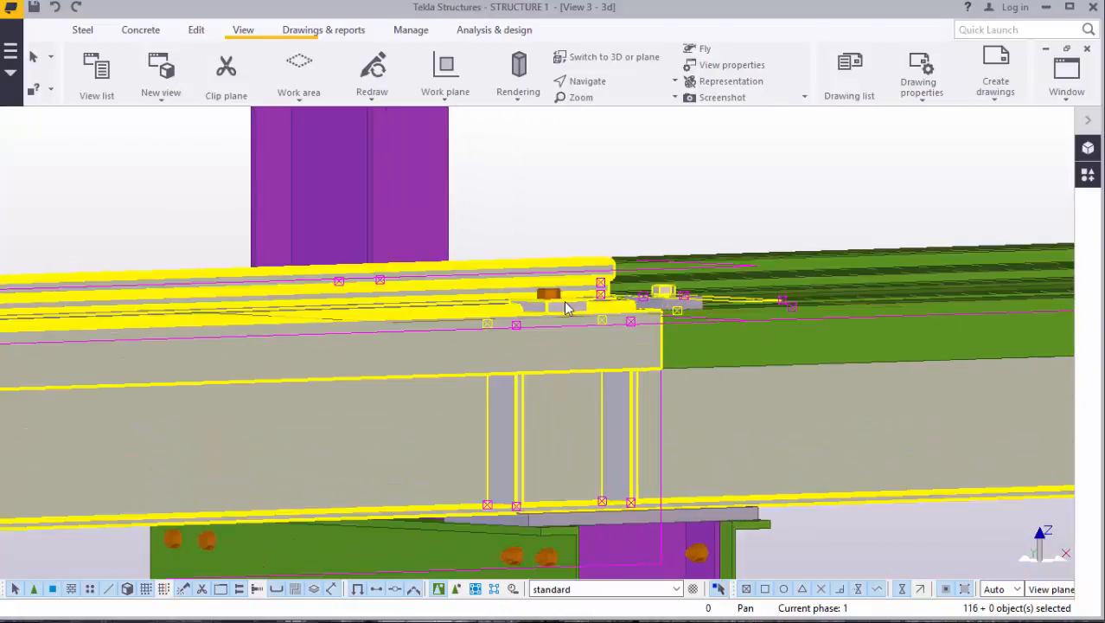
pyautogui.scroll(2, 554, 294)
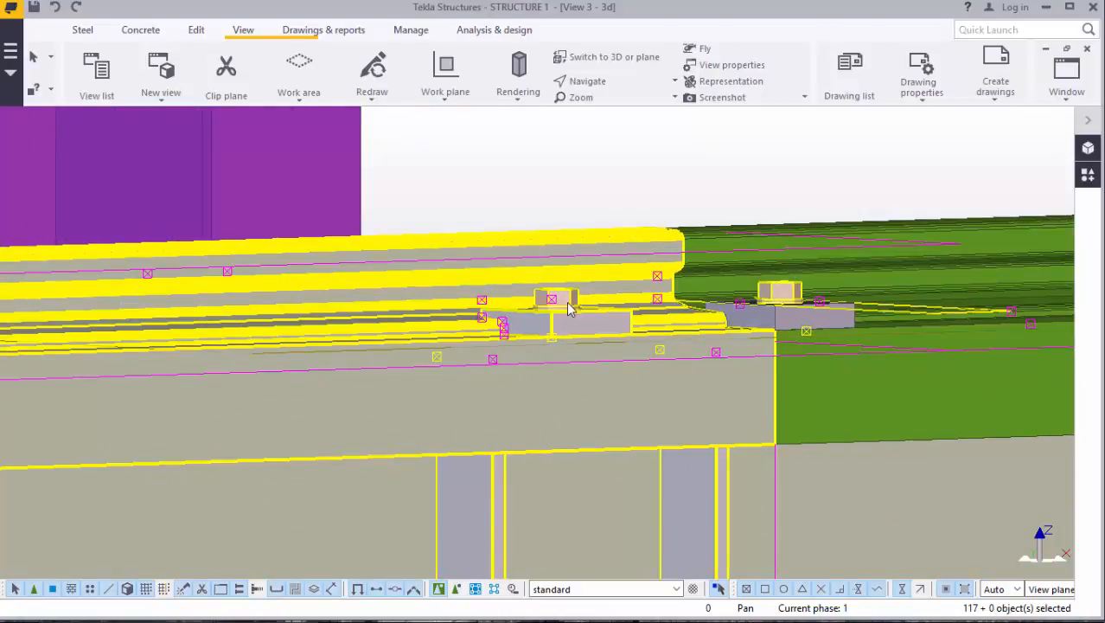
# Step: Add bay B–C's rail, cap channel and the rail clip plate over the grid B joint to the selection
pyautogui.keyDown('ctrl'); pyautogui.click(881, 257); pyautogui.keyUp('ctrl')
pyautogui.keyDown('ctrl'); pyautogui.click(846, 417); pyautogui.keyUp('ctrl')
pyautogui.keyDown('ctrl'); pyautogui.click(764, 337); pyautogui.keyUp('ctrl')
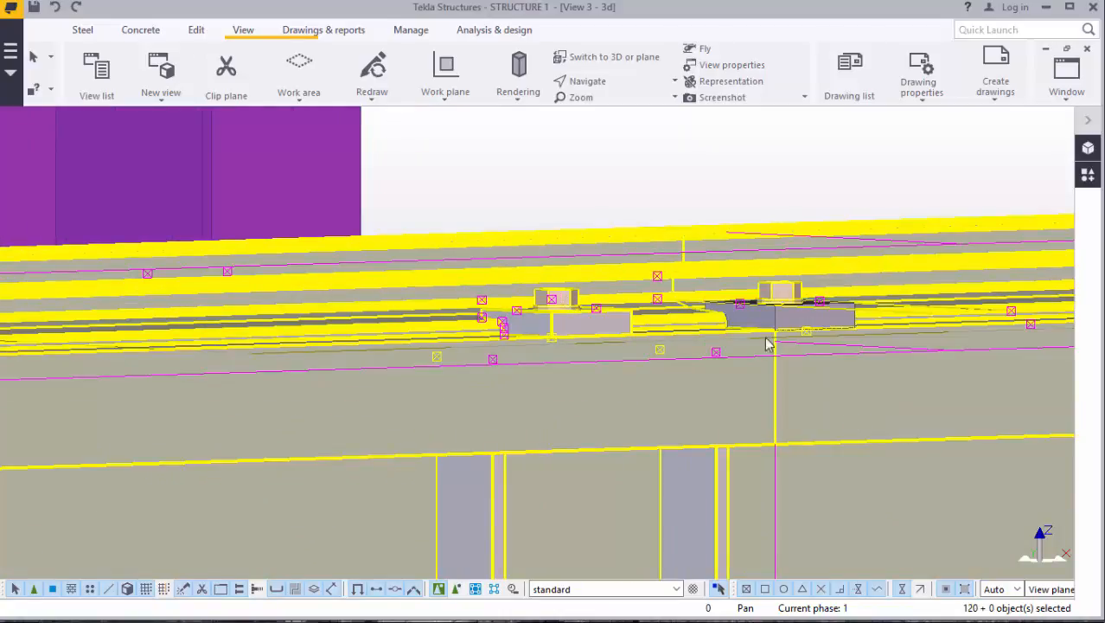
# Step: Add bay B–C's first intermediate web stiffener with the rail clip bolt and clip plate above it to the selection
pyautogui.scroll(-2, 521, 310)
pyautogui.scroll(-3, 450, 322)
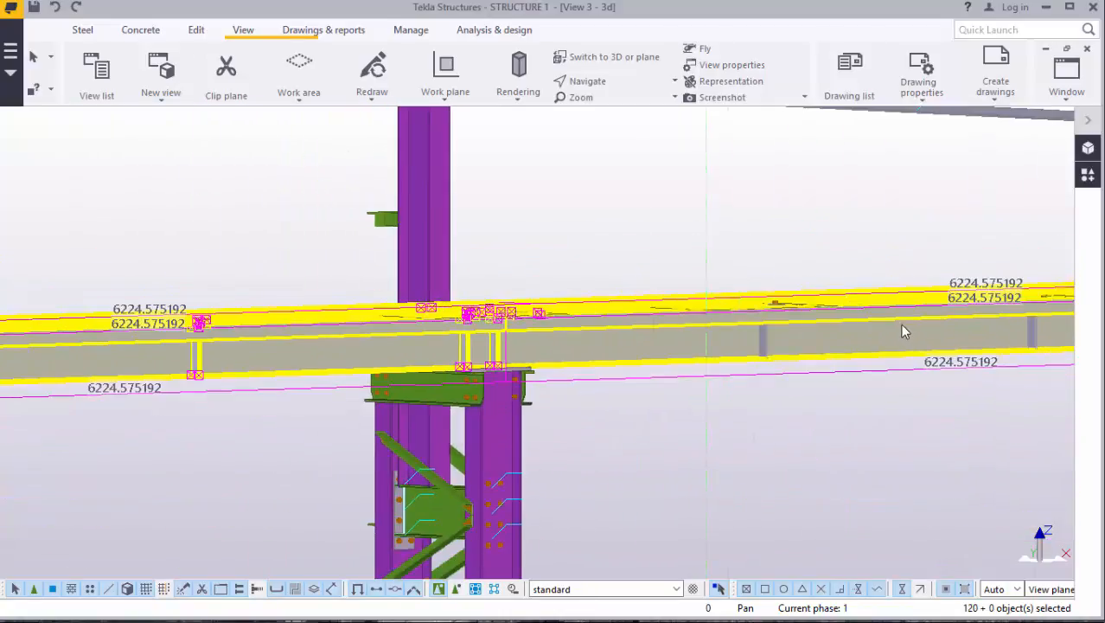
pyautogui.scroll(3, 750, 329)
pyautogui.keyDown('ctrl'); pyautogui.click(667, 363); pyautogui.keyUp('ctrl')
pyautogui.scroll(3, 717, 264)
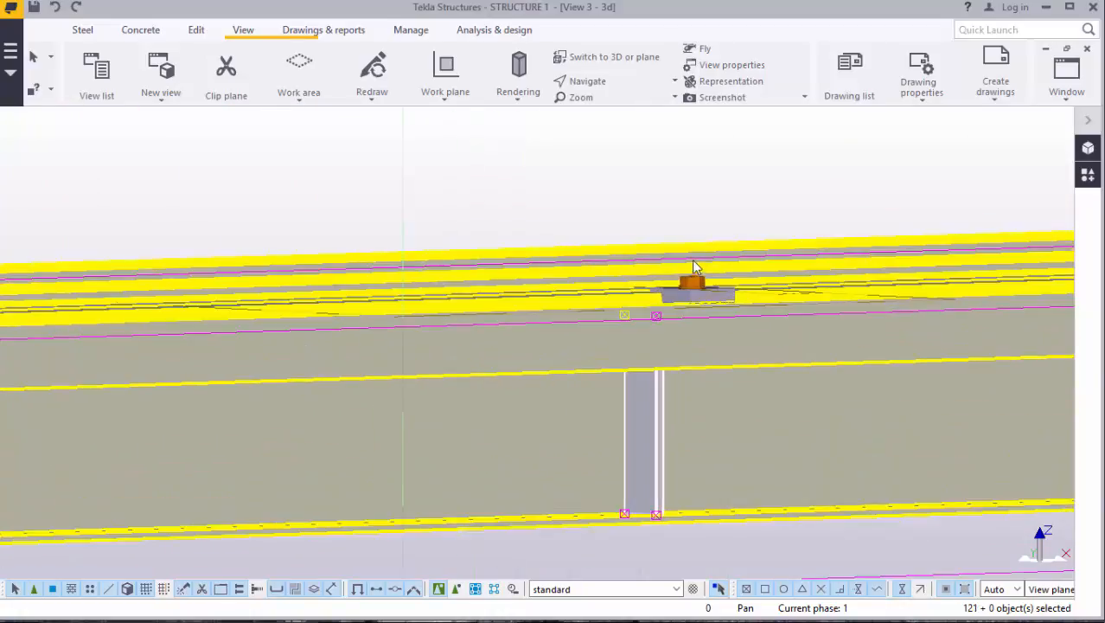
pyautogui.scroll(1, 706, 302)
pyautogui.keyDown('ctrl'); pyautogui.click(705, 308); pyautogui.keyUp('ctrl')
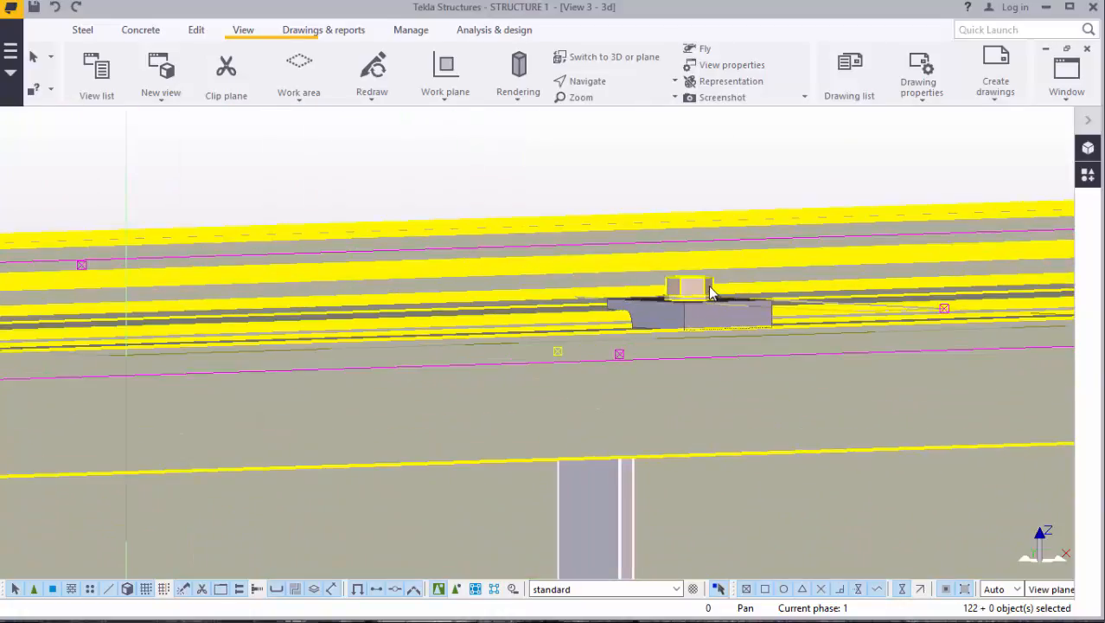
pyautogui.scroll(-6, 631, 320)
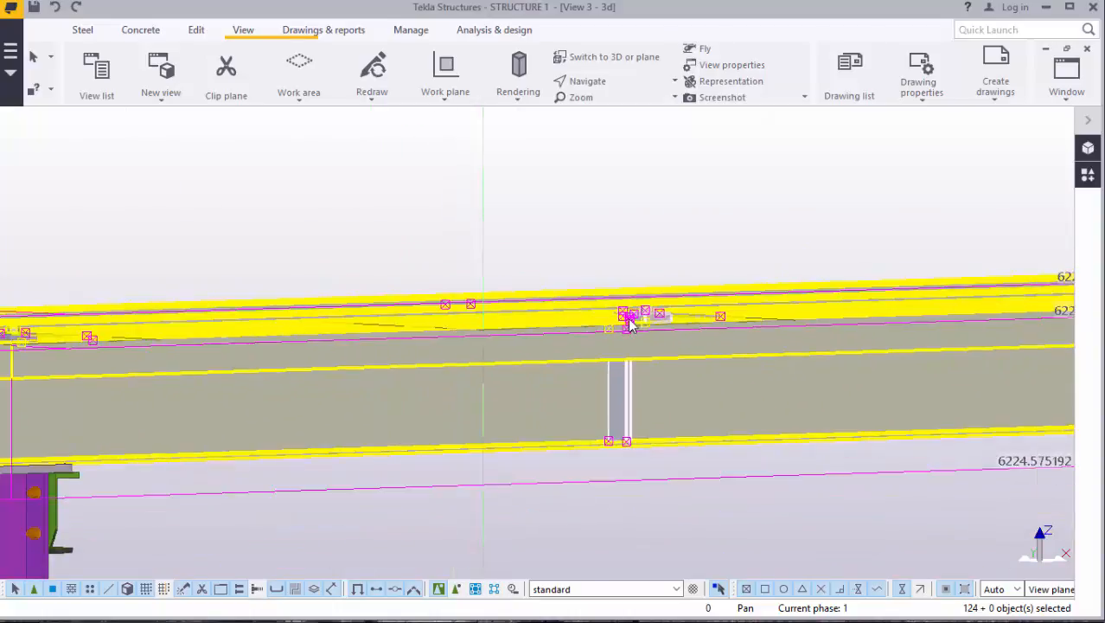
# Step: Add bay B–C's second intermediate web stiffener and the rail clip bolt above it to the selection
pyautogui.scroll(4, 952, 342)
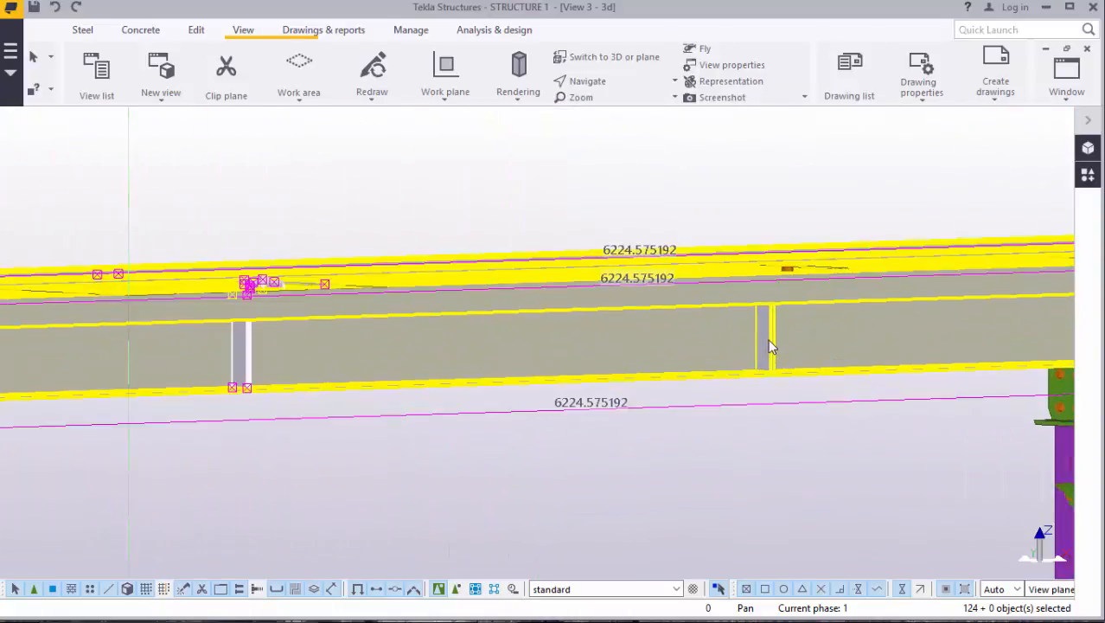
pyautogui.scroll(3, 795, 268)
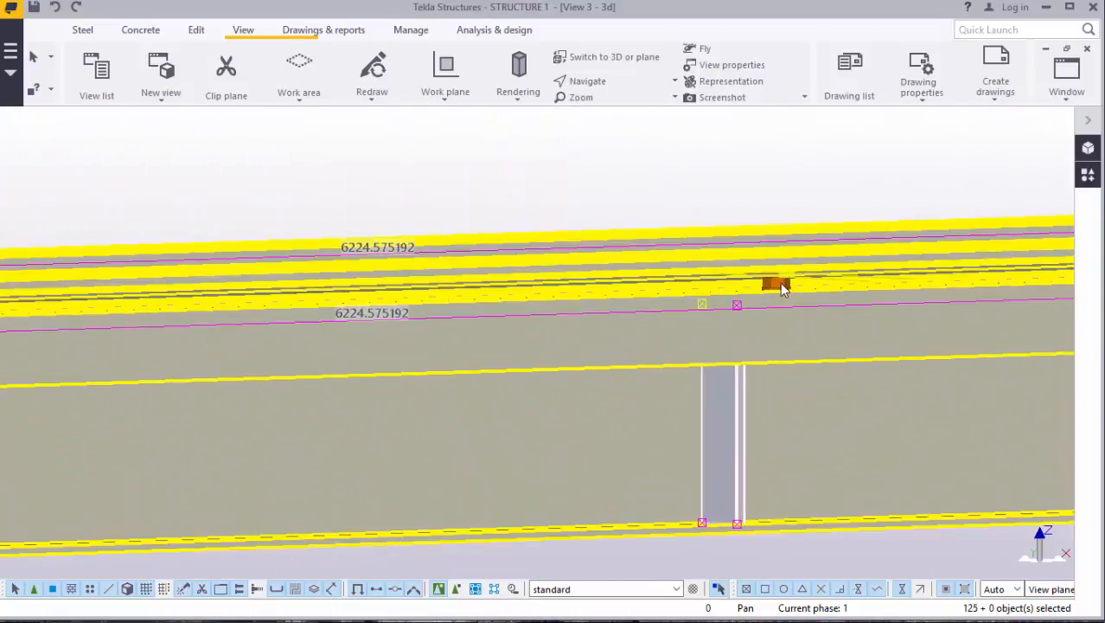
pyautogui.keyDown('shift'); pyautogui.click(772, 286); pyautogui.keyUp('shift')
pyautogui.scroll(-5, 704, 304)
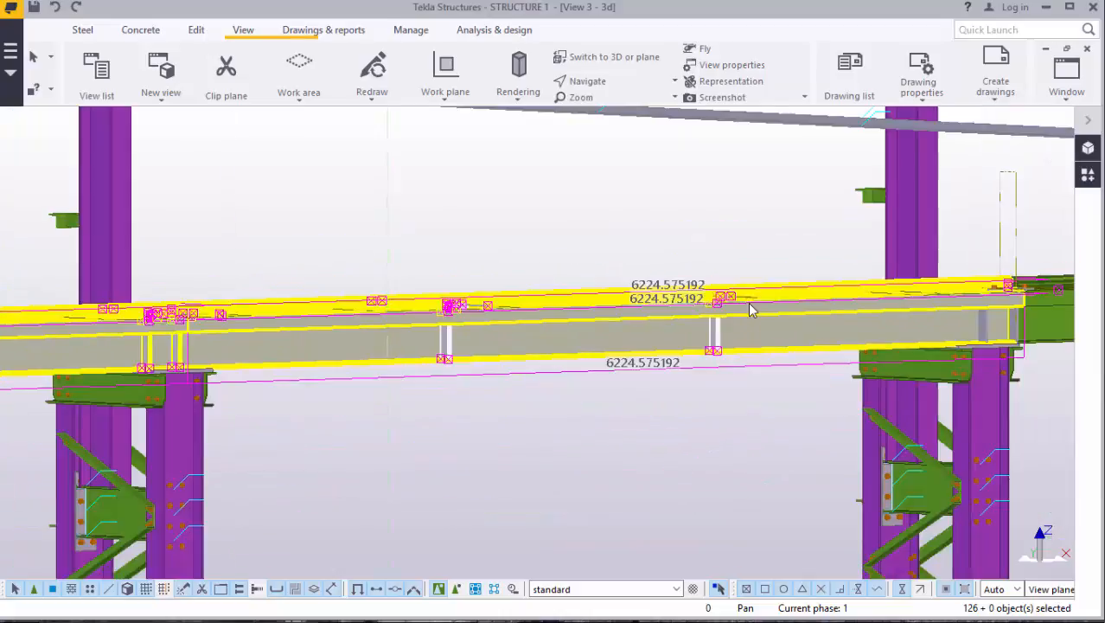
pyautogui.scroll(-5, 750, 311)
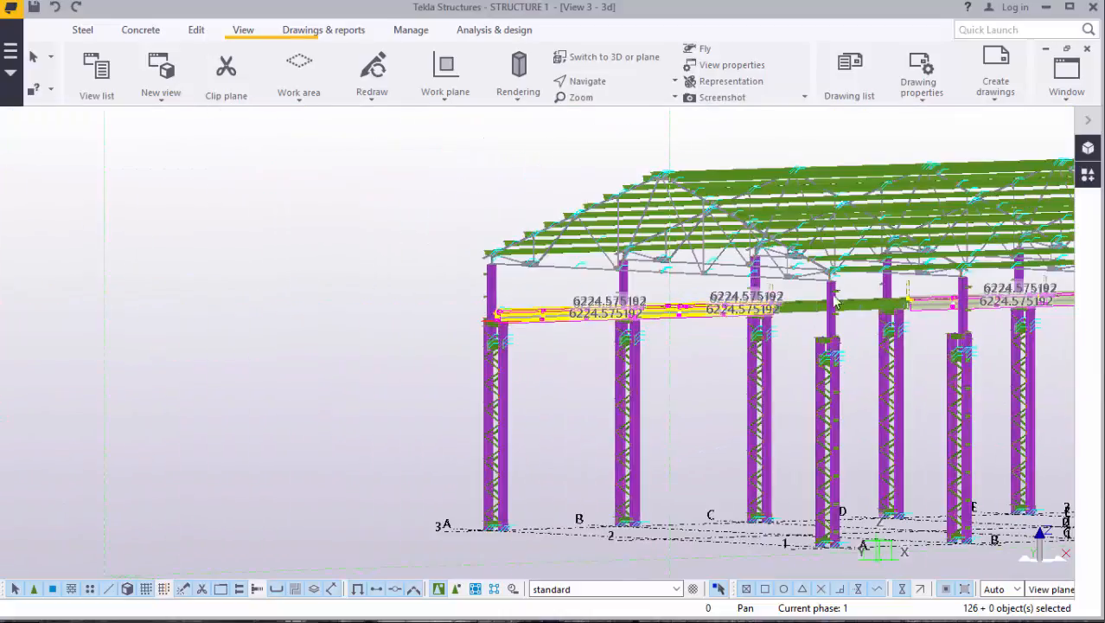
# Step: Add bay C–D's crane beam, cap channel and rail, plus the web stiffeners at the grid C joint, to the selection
pyautogui.scroll(2, 842, 292)
pyautogui.scroll(5, 842, 293)
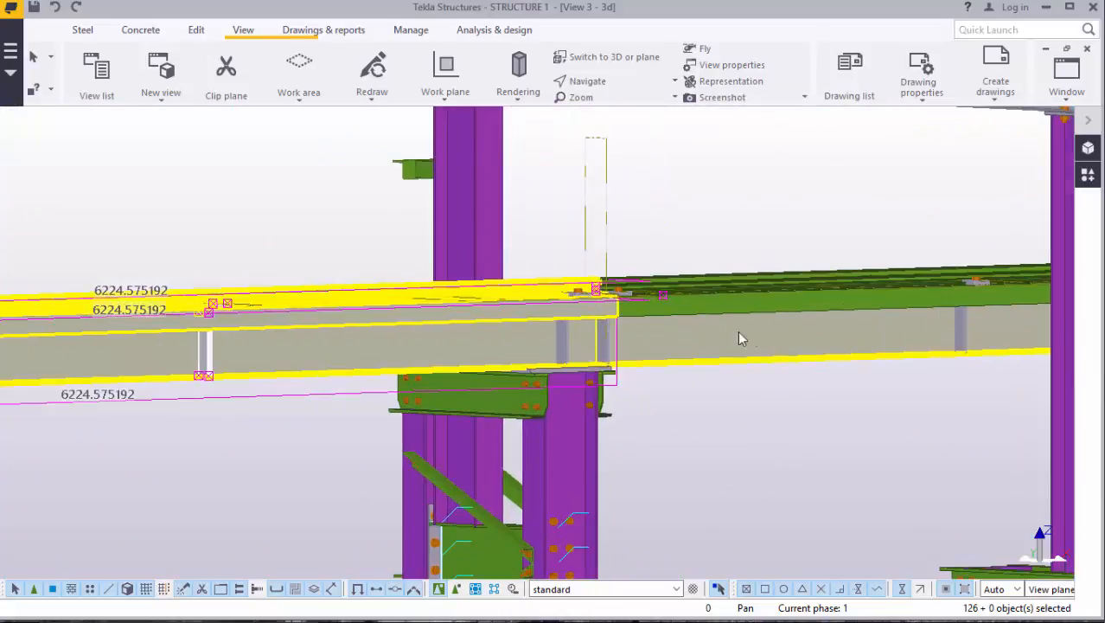
pyautogui.keyDown('shift'); pyautogui.click(772, 304); pyautogui.keyUp('shift')
pyautogui.scroll(3, 744, 281)
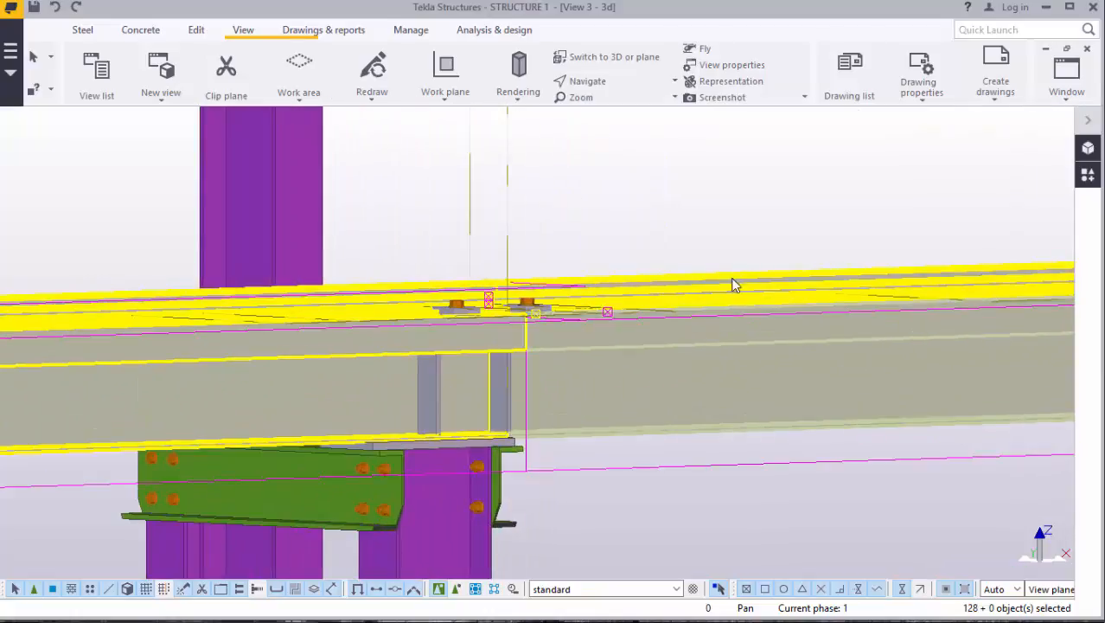
pyautogui.keyDown('shift'); pyautogui.click(735, 284); pyautogui.keyUp('shift')
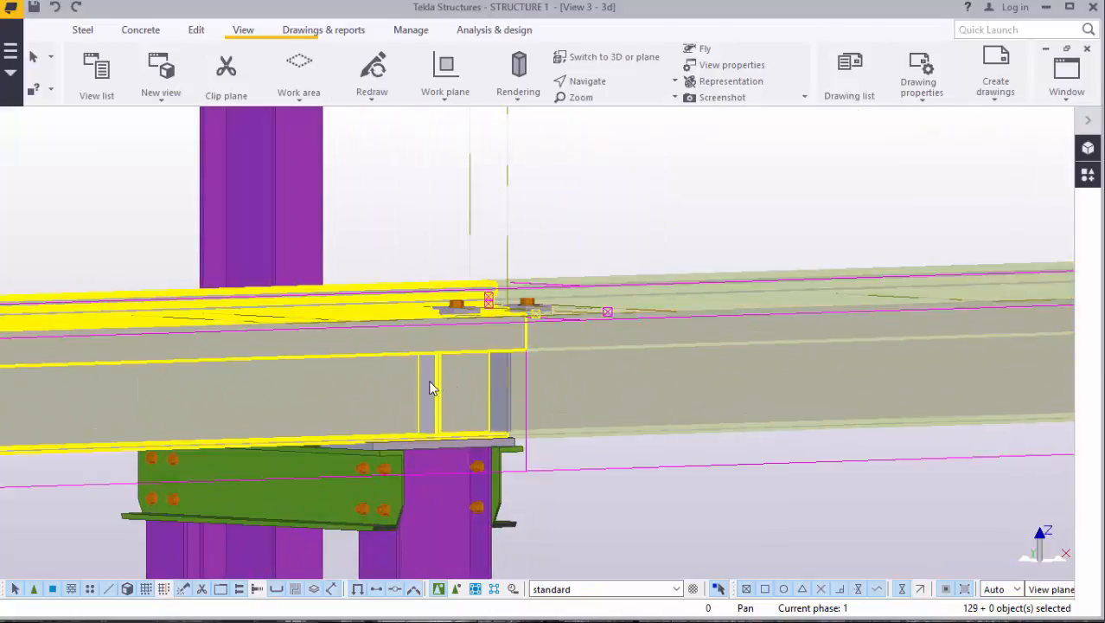
pyautogui.keyDown('shift'); pyautogui.click(492, 385); pyautogui.keyUp('shift')
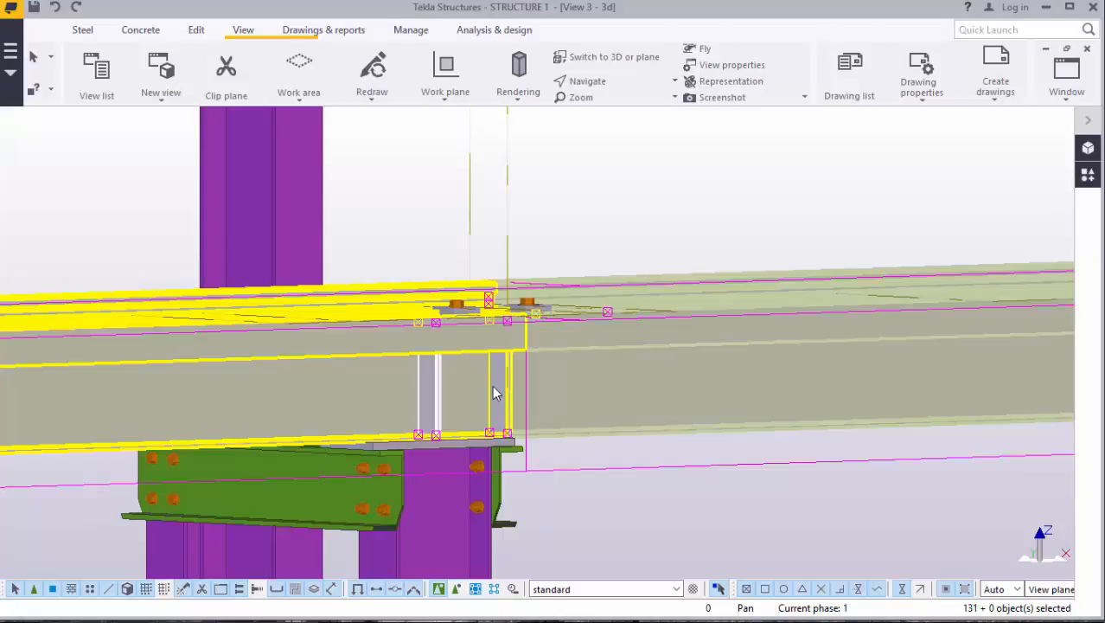
# Step: Add bay C–D's intermediate web stiffeners and the stiffeners at the grid D joint to the selection
pyautogui.scroll(-3, 481, 376)
pyautogui.scroll(-4, 781, 375)
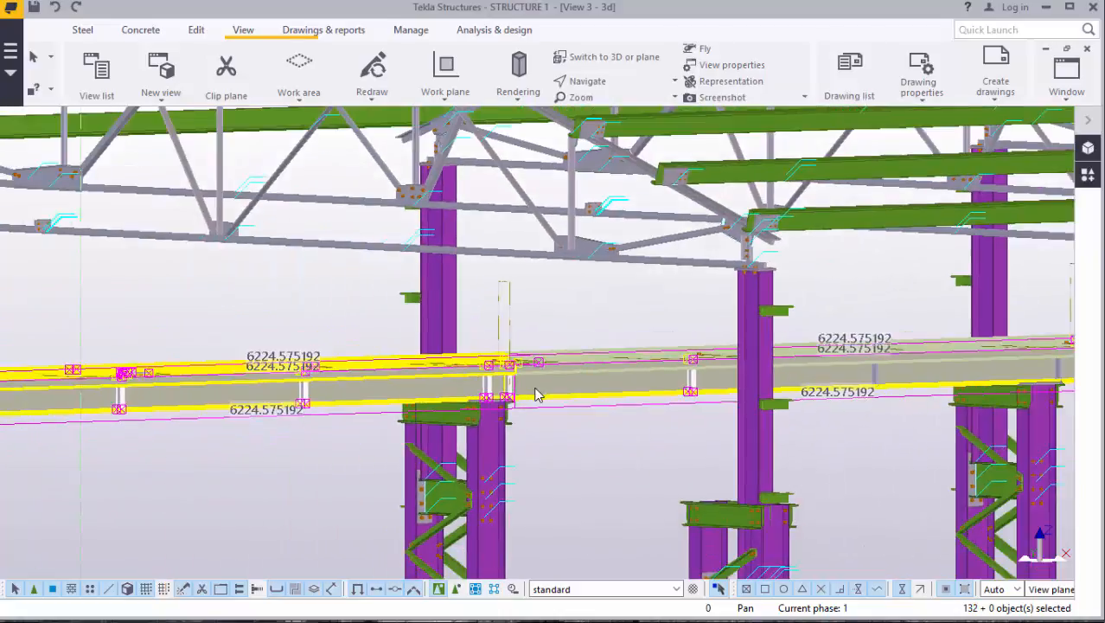
pyautogui.scroll(4, 785, 392)
pyautogui.keyDown('shift'); pyautogui.click(785, 392); pyautogui.keyUp('shift')
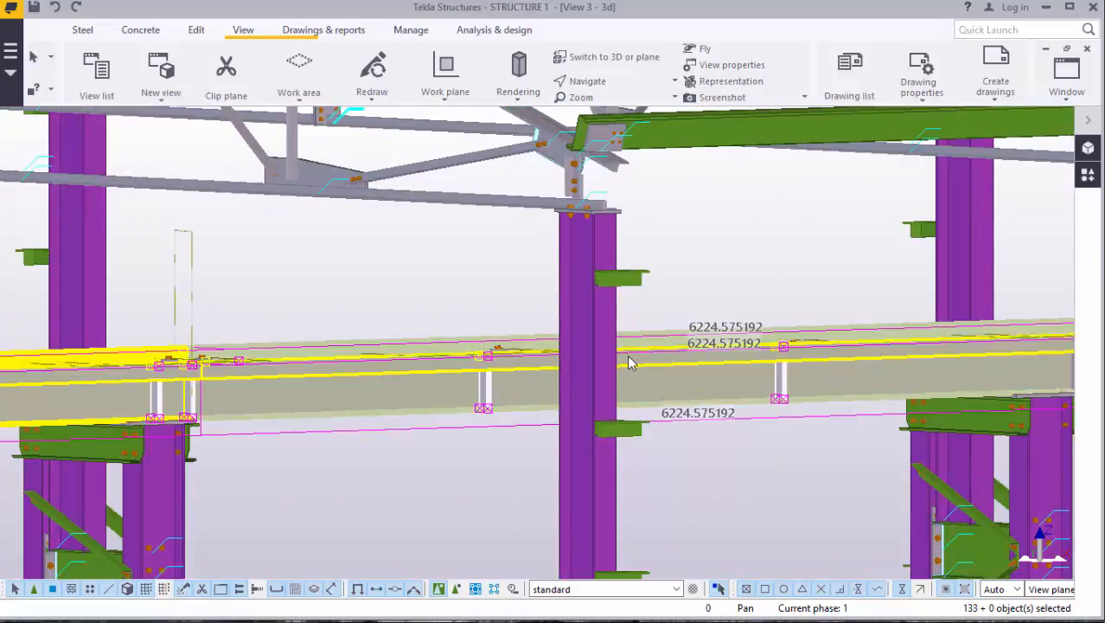
pyautogui.scroll(-3, 785, 389)
pyautogui.scroll(4, 830, 372)
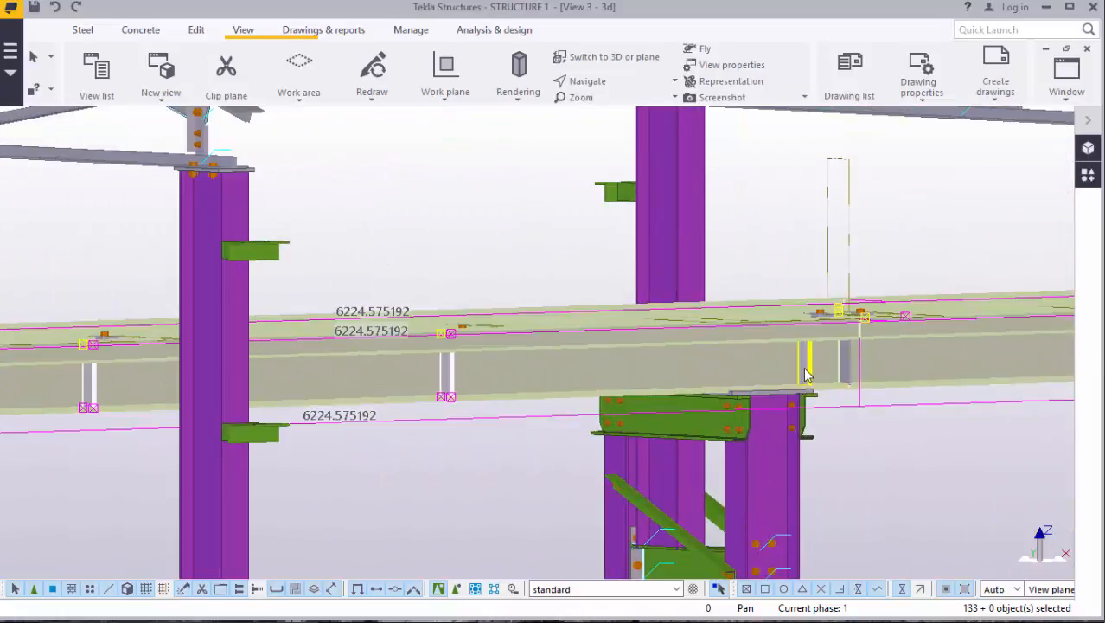
pyautogui.keyDown('shift'); pyautogui.click(804, 372); pyautogui.keyUp('shift')
pyautogui.scroll(-8, 846, 363)
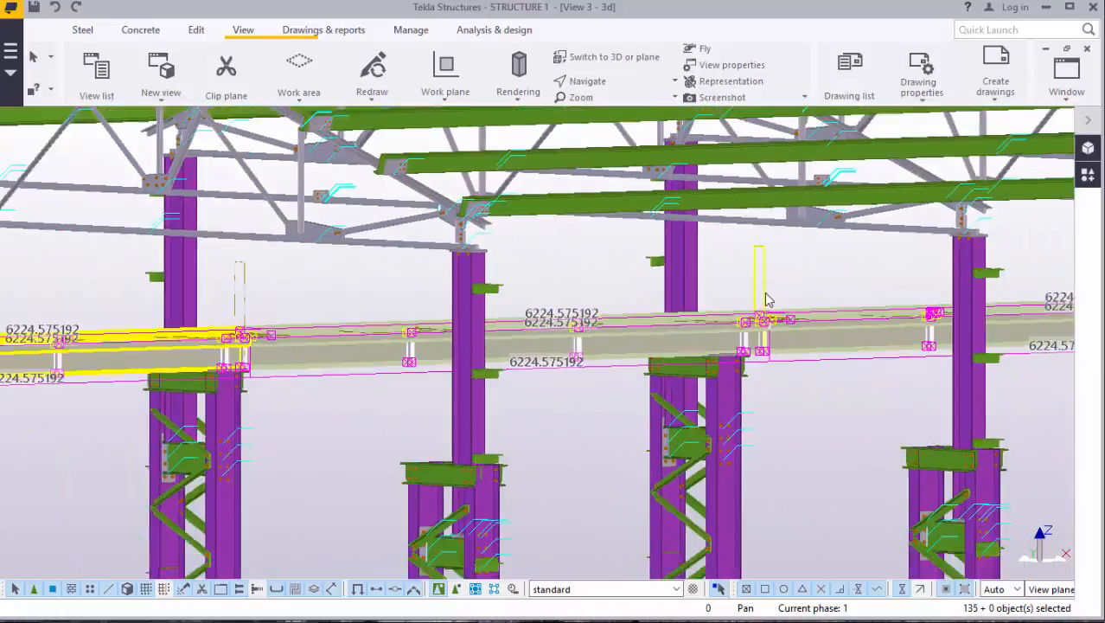
# Step: Examine the selected crane beams and the opposite column row from the structure's gable end in the 3D view
pyautogui.scroll(-2, 764, 296)
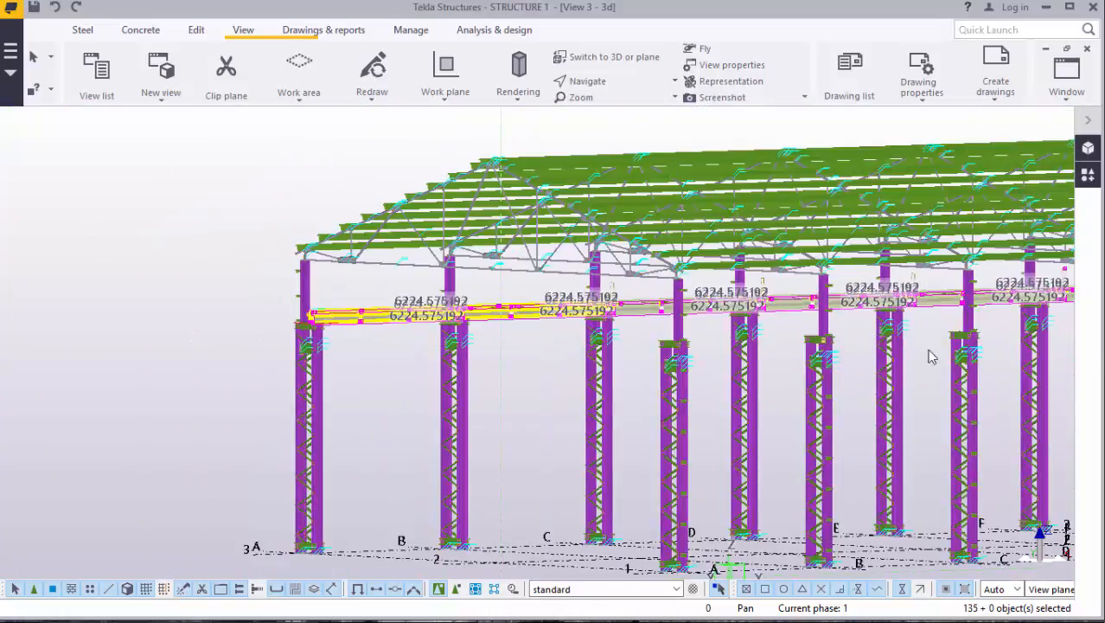
pyautogui.scroll(-2, 458, 278)
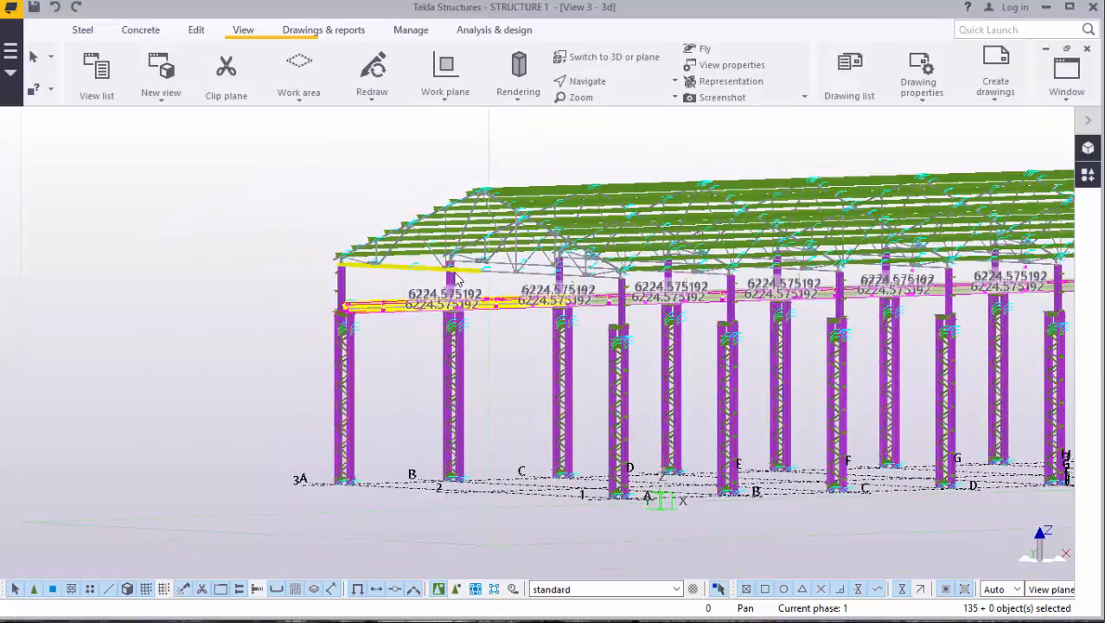
pyautogui.click(608, 82)
pyautogui.click(601, 107)
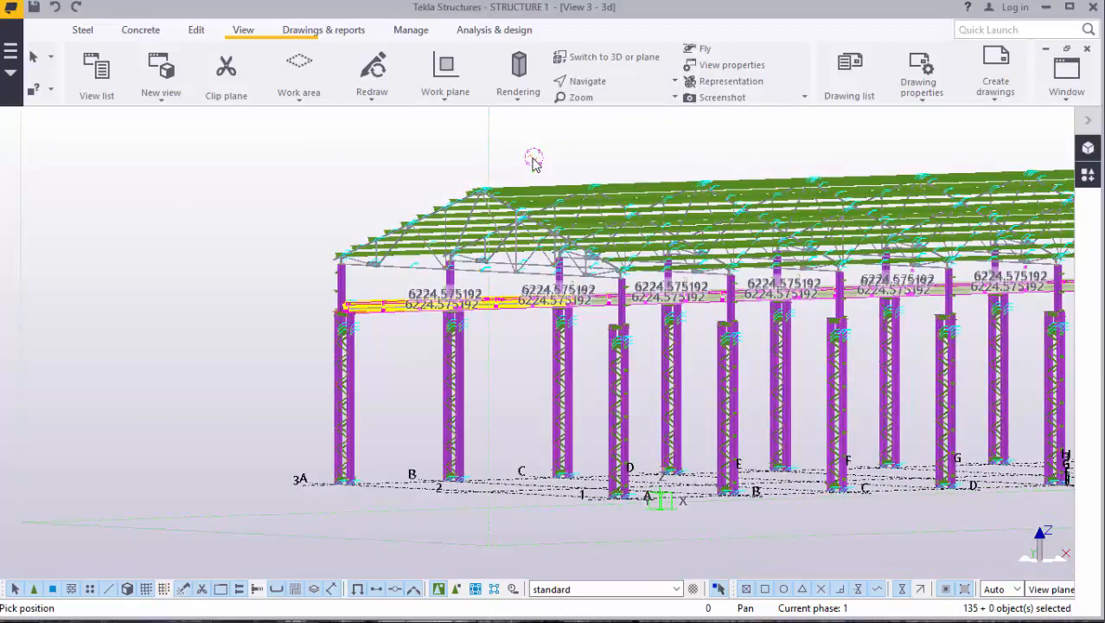
pyautogui.moveTo(534, 157)
pyautogui.mouseDown()
pyautogui.moveTo(691, 232)
pyautogui.moveTo(708, 221)
pyautogui.moveTo(696, 184)
pyautogui.mouseUp()
pyautogui.rightClick(849, 184)
pyautogui.click(894, 195)
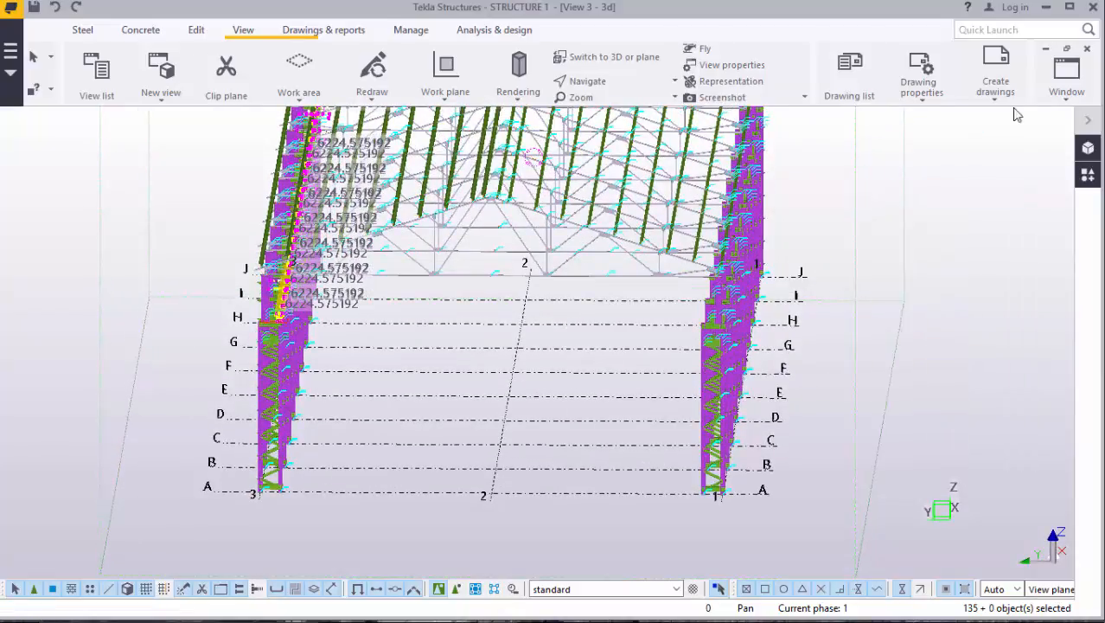
pyautogui.scroll(5, 241, 318)
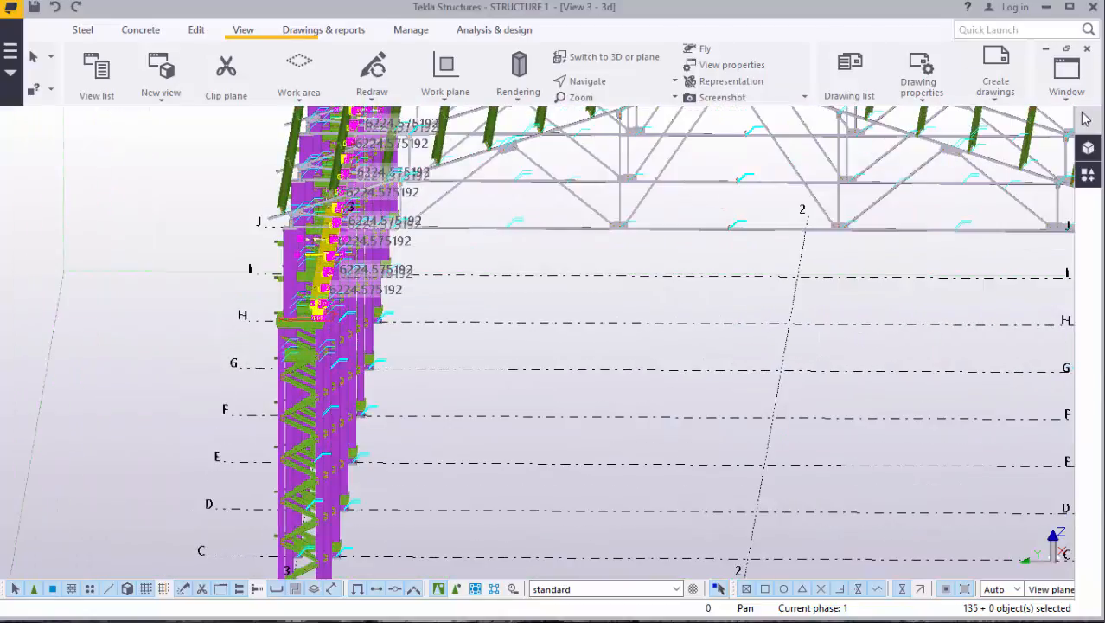
pyautogui.scroll(-3, 507, 259)
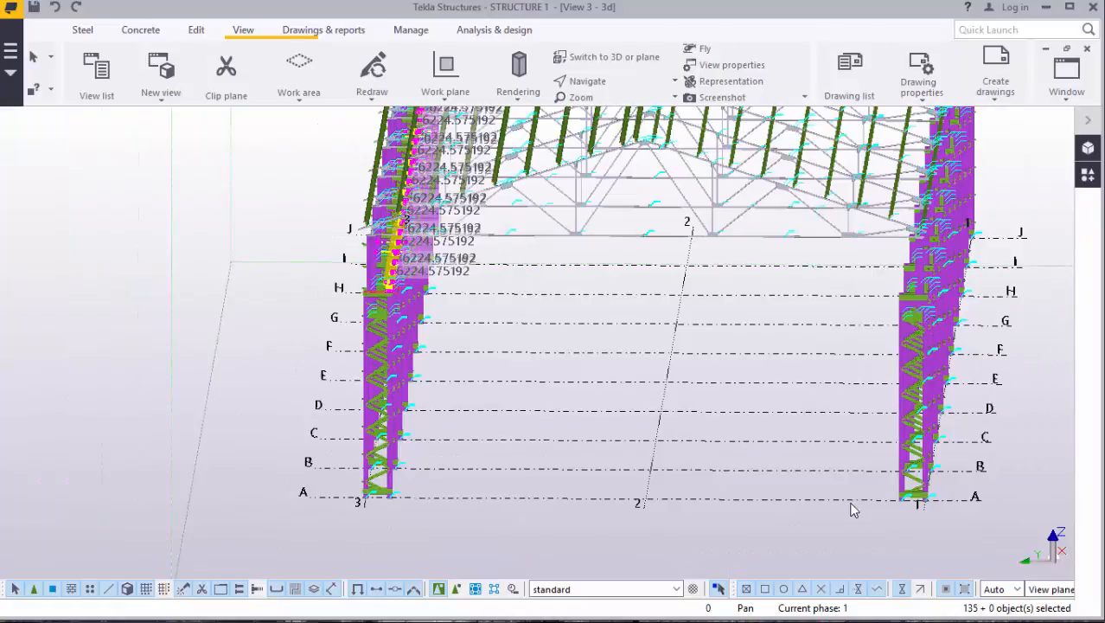
pyautogui.scroll(1, 852, 510)
pyautogui.scroll(2, 212, 467)
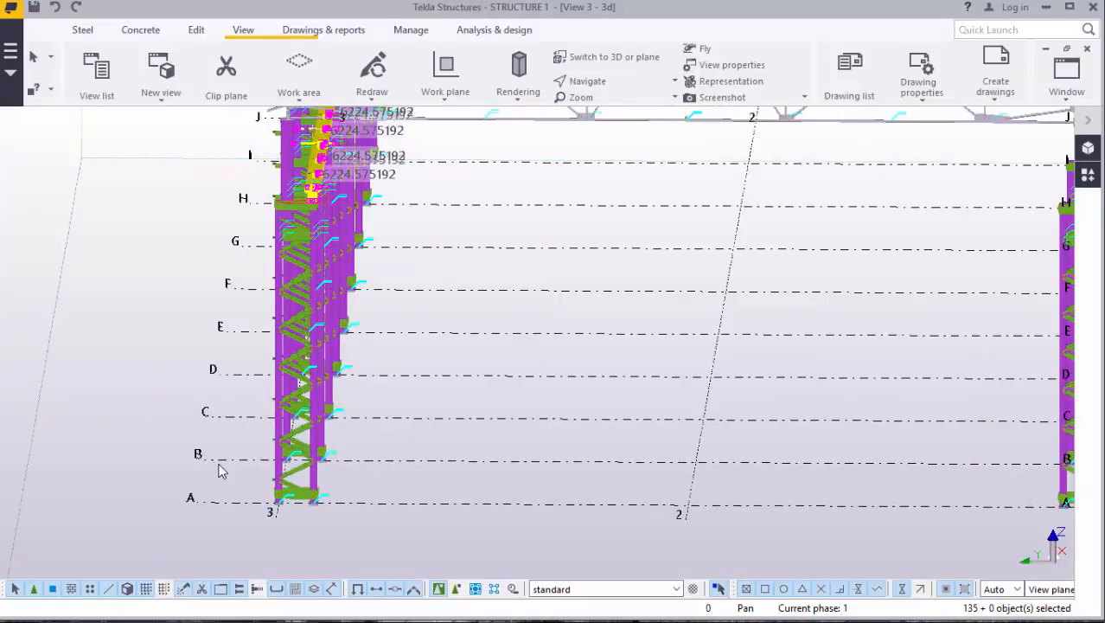
pyautogui.scroll(-1, 277, 228)
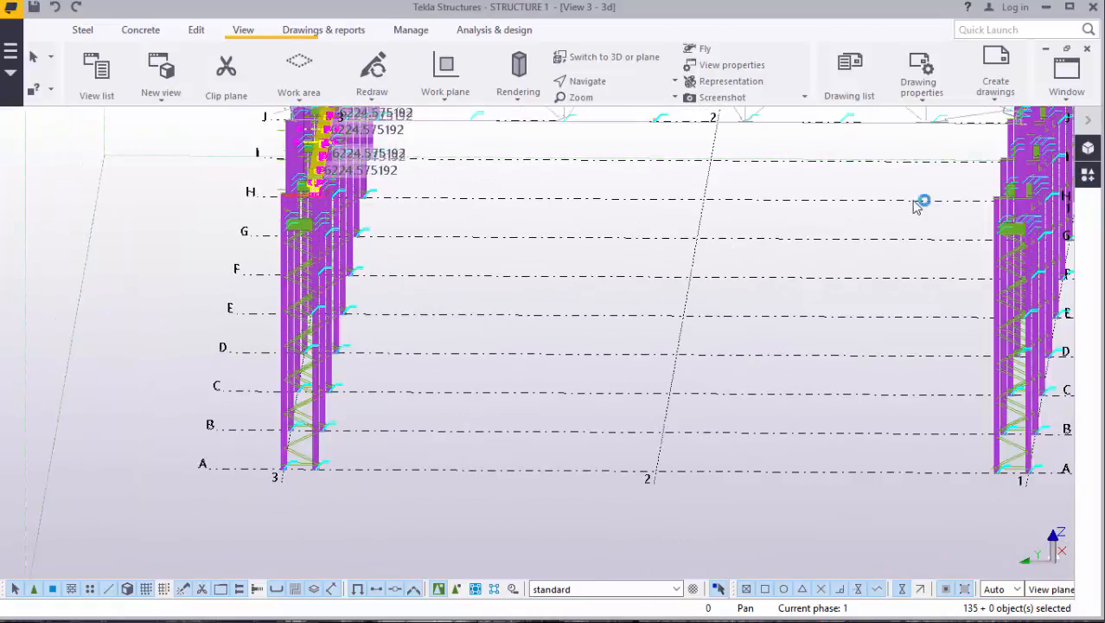
# Step: Open the Grid A elevation view and locate the selected crane beam assembly on the grid 3 column
pyautogui.click(1066, 96)
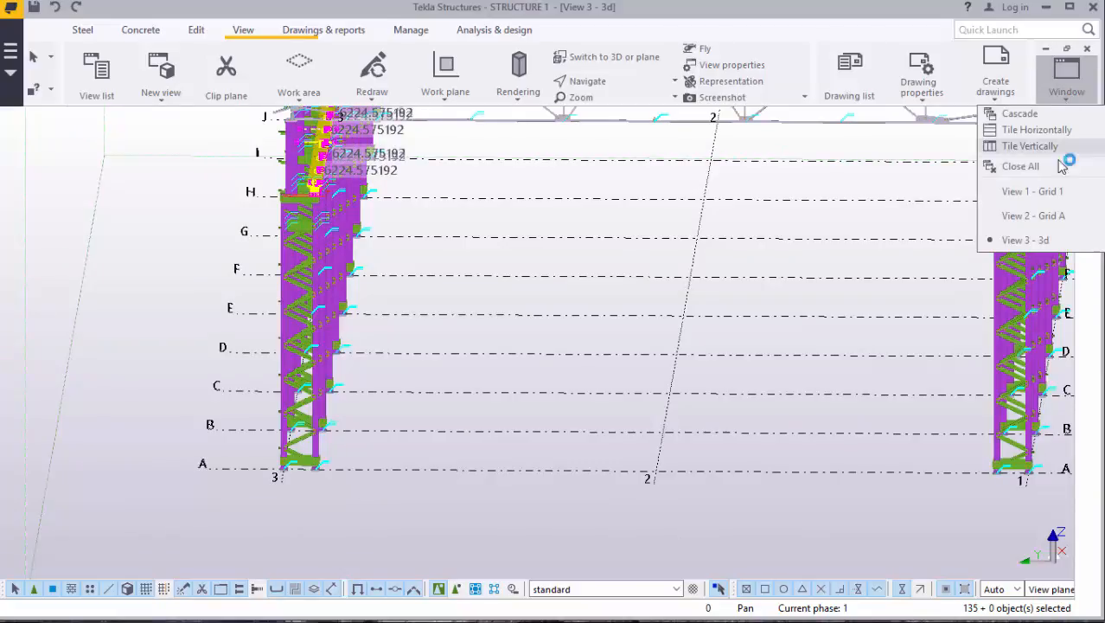
pyautogui.click(1031, 219)
pyautogui.scroll(-3, 393, 280)
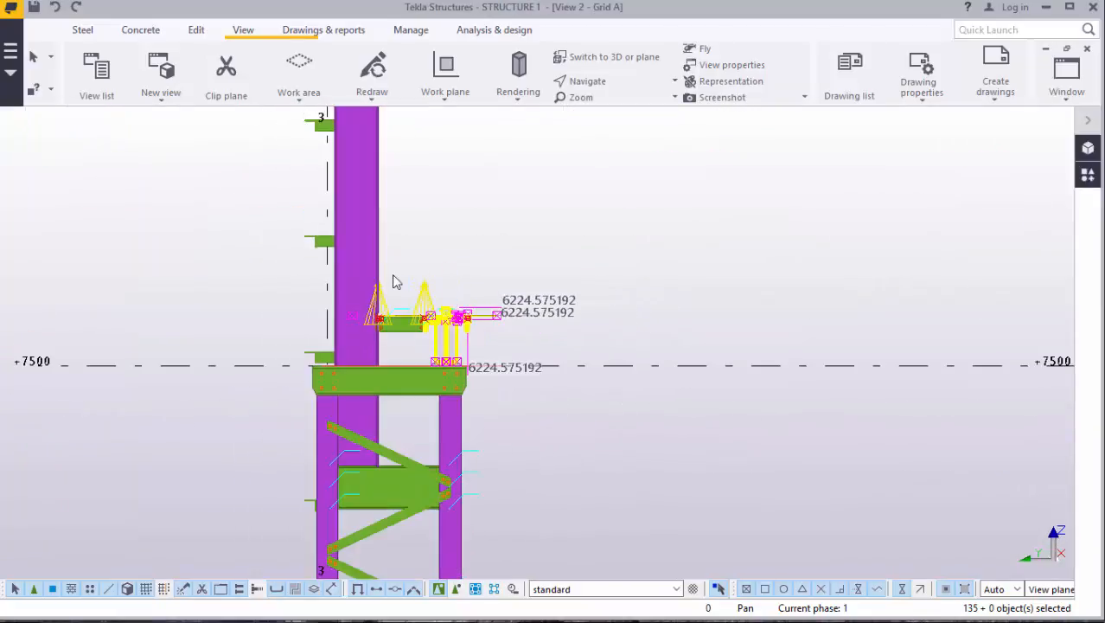
pyautogui.scroll(-4, 394, 281)
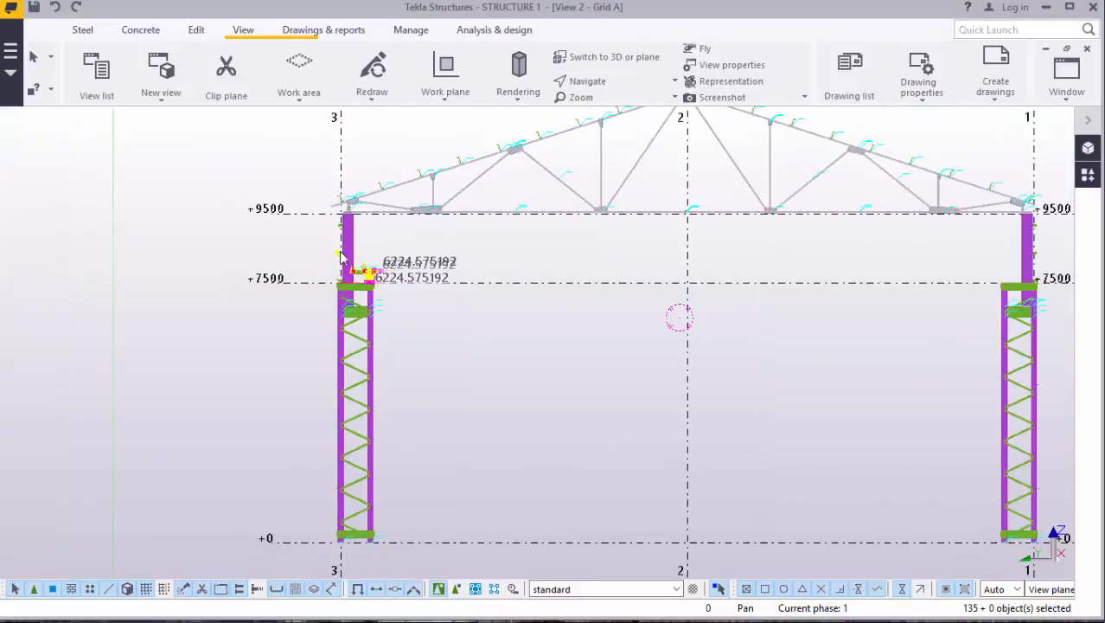
pyautogui.scroll(5, 383, 308)
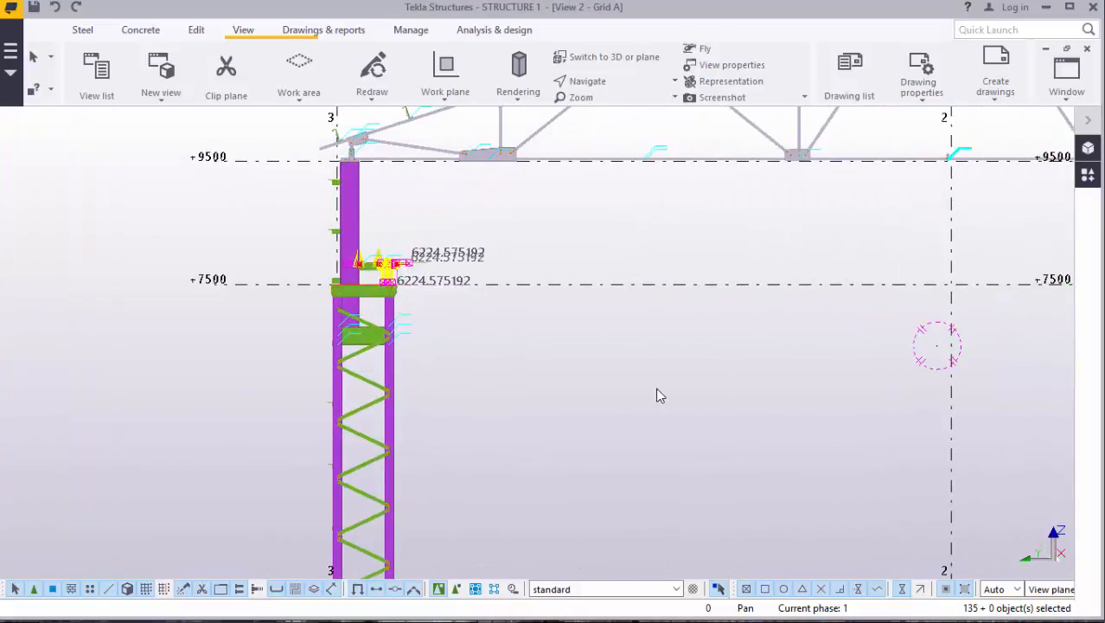
# Step: Mirror-copy the selected crane beam assemblies about grid line 2 and expand the view depth to include the new objects
pyautogui.rightClick(668, 358)
pyautogui.moveTo(729, 81)
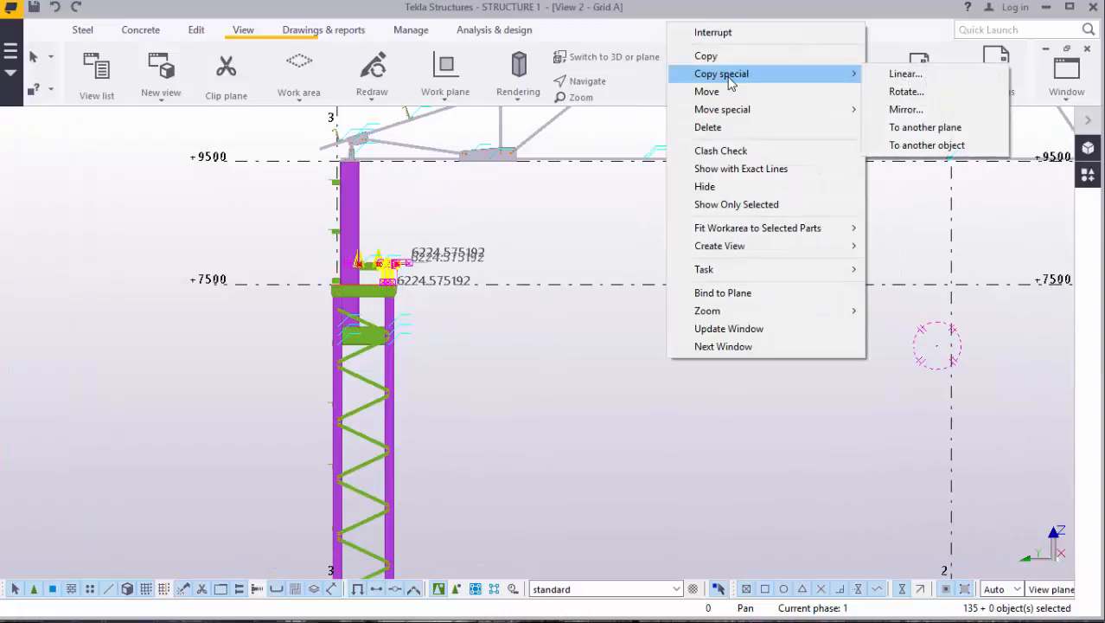
pyautogui.click(901, 109)
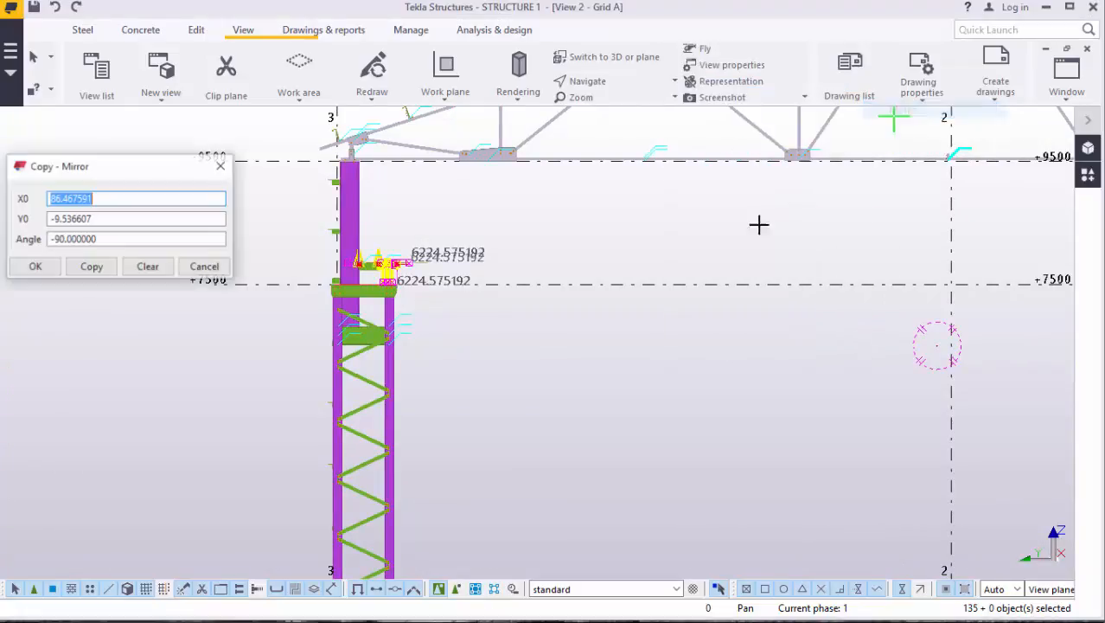
pyautogui.click(953, 285)
pyautogui.scroll(-4, 737, 295)
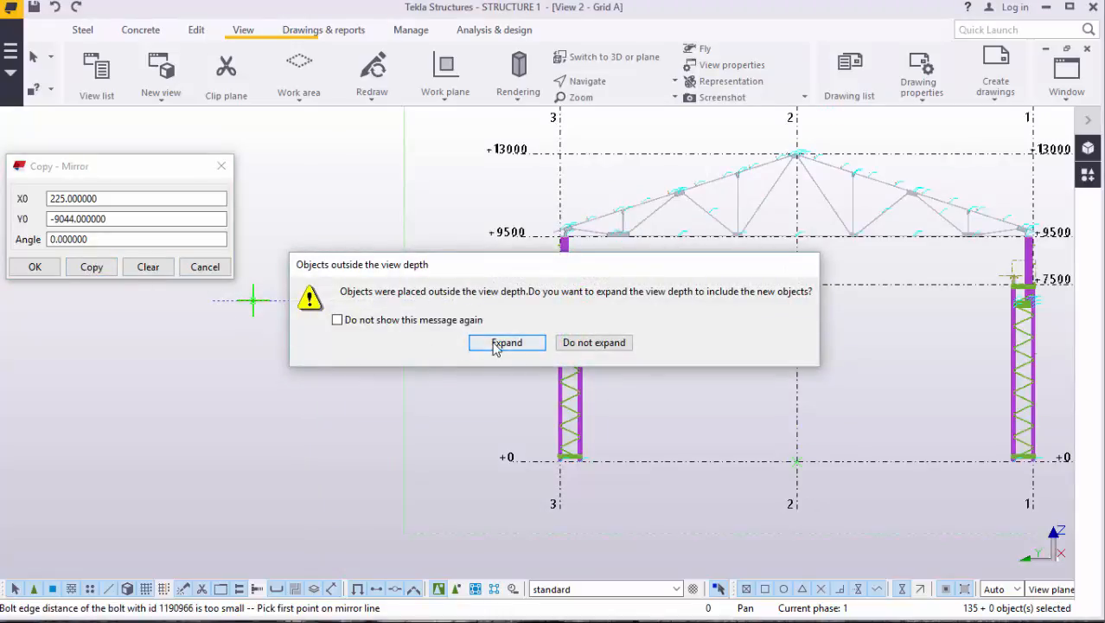
pyautogui.click(496, 344)
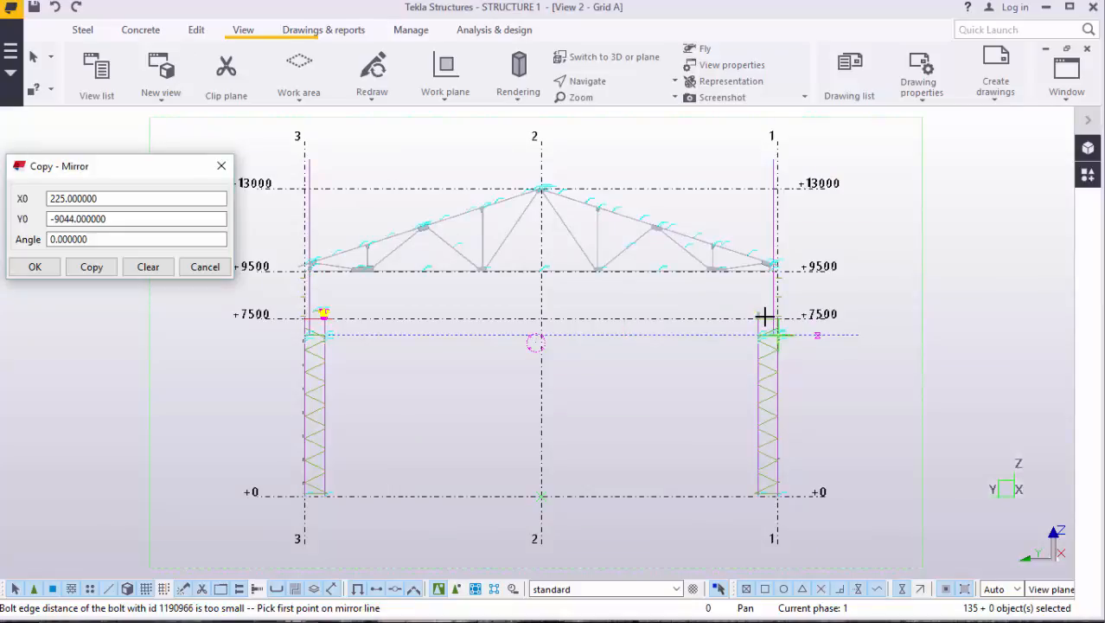
# Step: Inspect the mirrored crane beam's bearing on the grid 1 column bracket and end the mirror copy
pyautogui.scroll(3, 764, 317)
pyautogui.scroll(5, 764, 316)
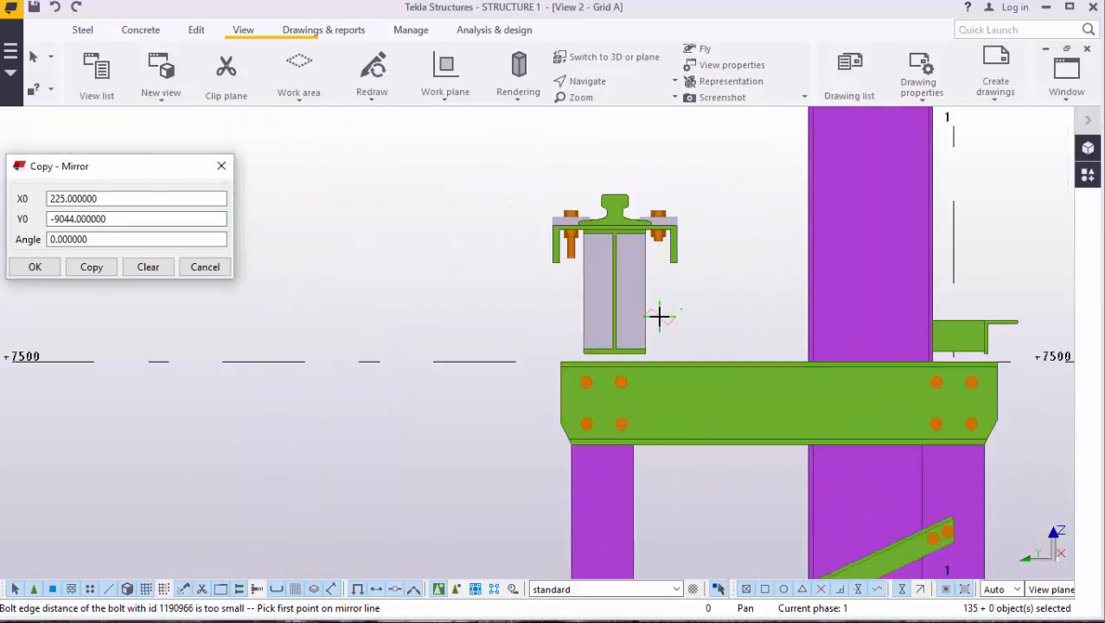
pyautogui.scroll(3, 596, 332)
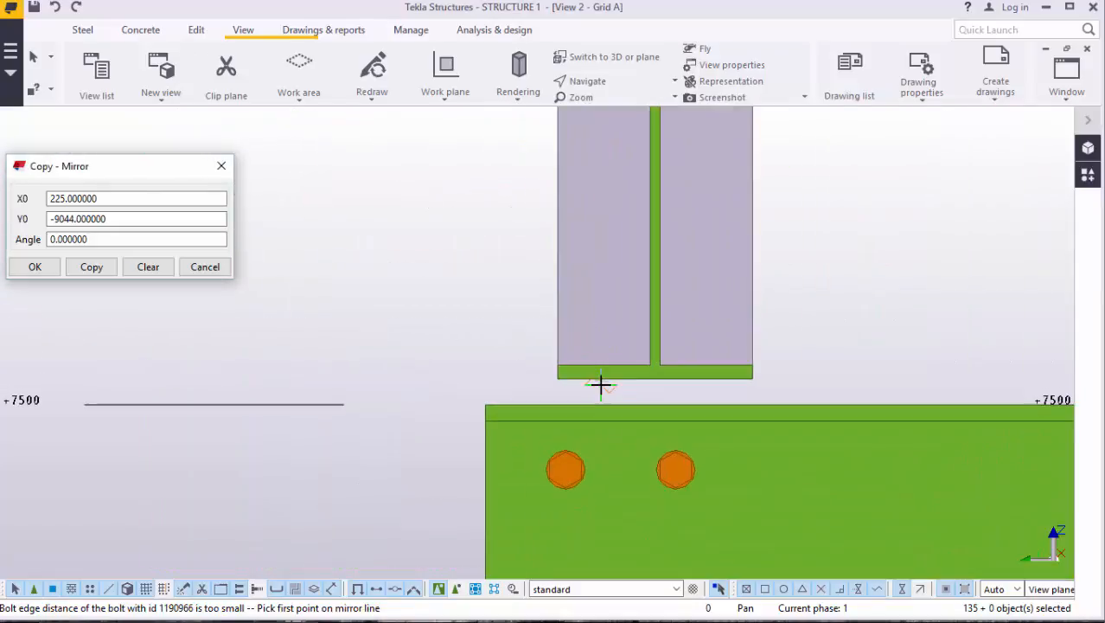
pyautogui.scroll(4, 667, 394)
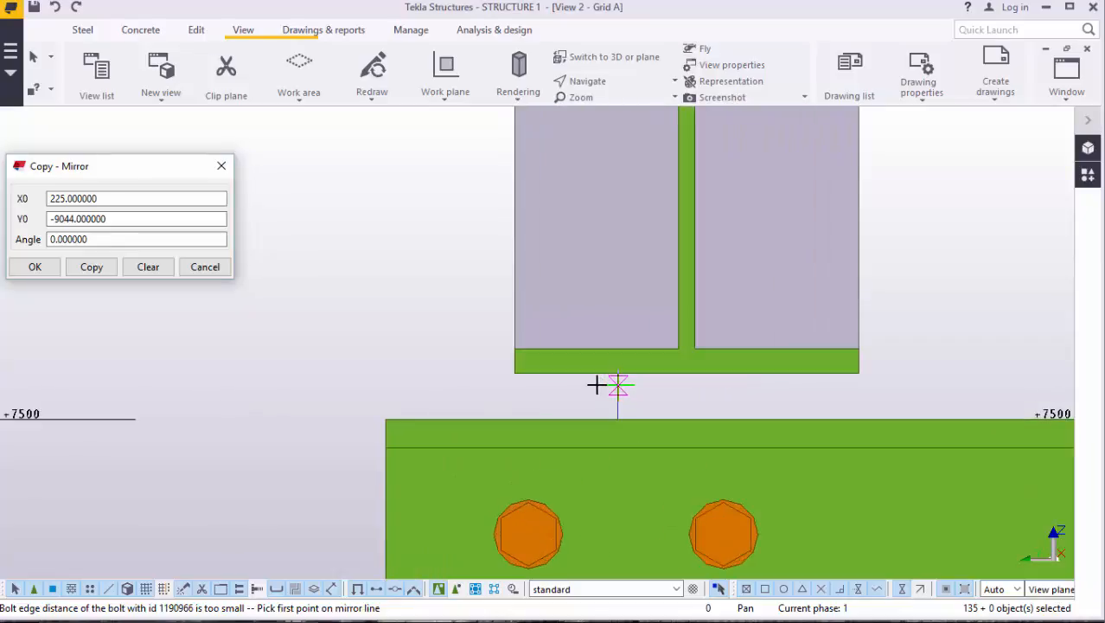
pyautogui.scroll(-6, 671, 390)
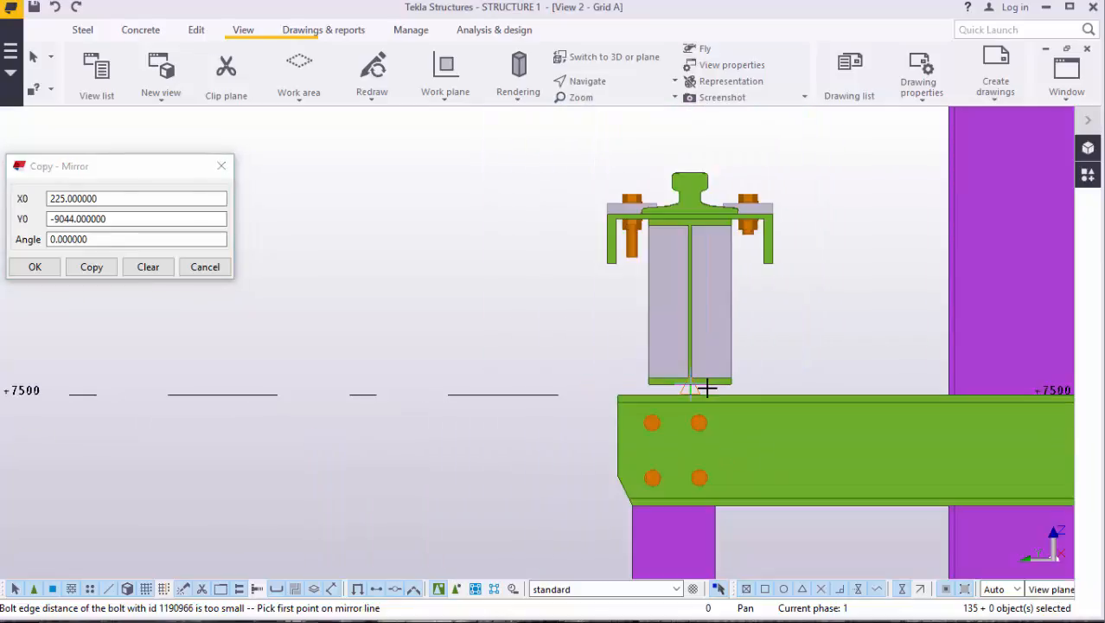
pyautogui.rightClick(464, 278)
pyautogui.click(494, 291)
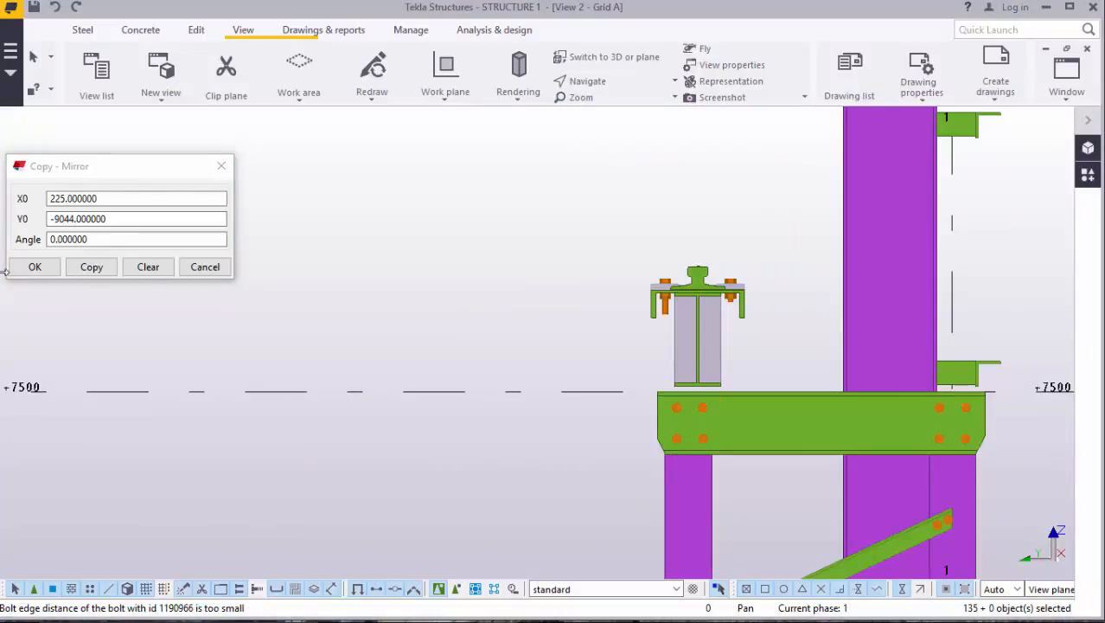
pyautogui.click(34, 268)
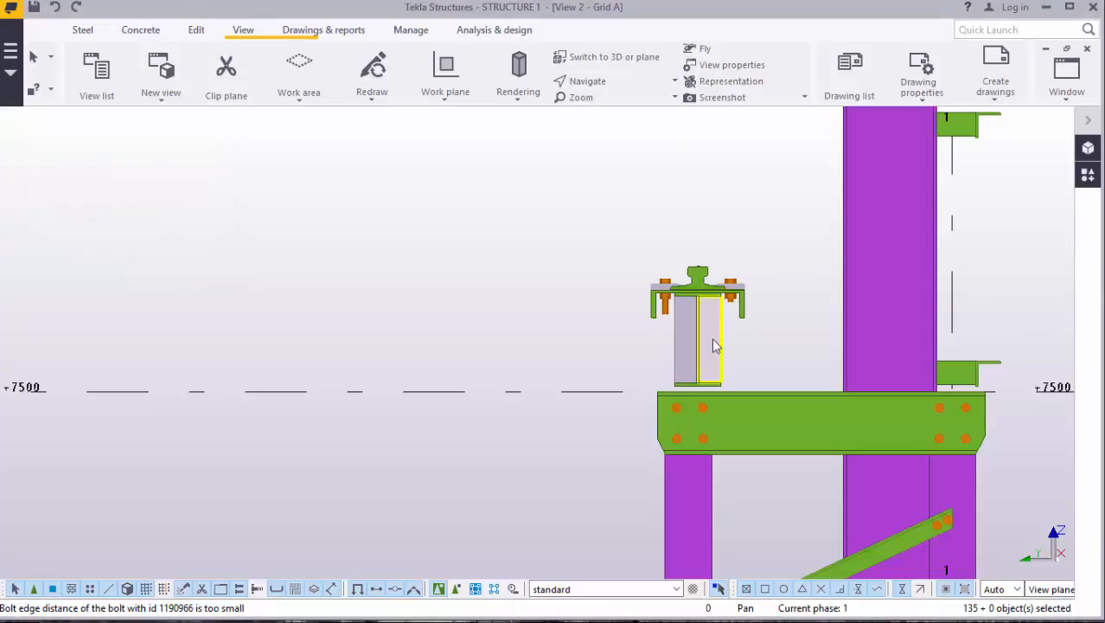
# Step: Compare the support beneath the mirrored crane beam at grid 1 with the original beam's support at grid 3
pyautogui.scroll(7, 683, 383)
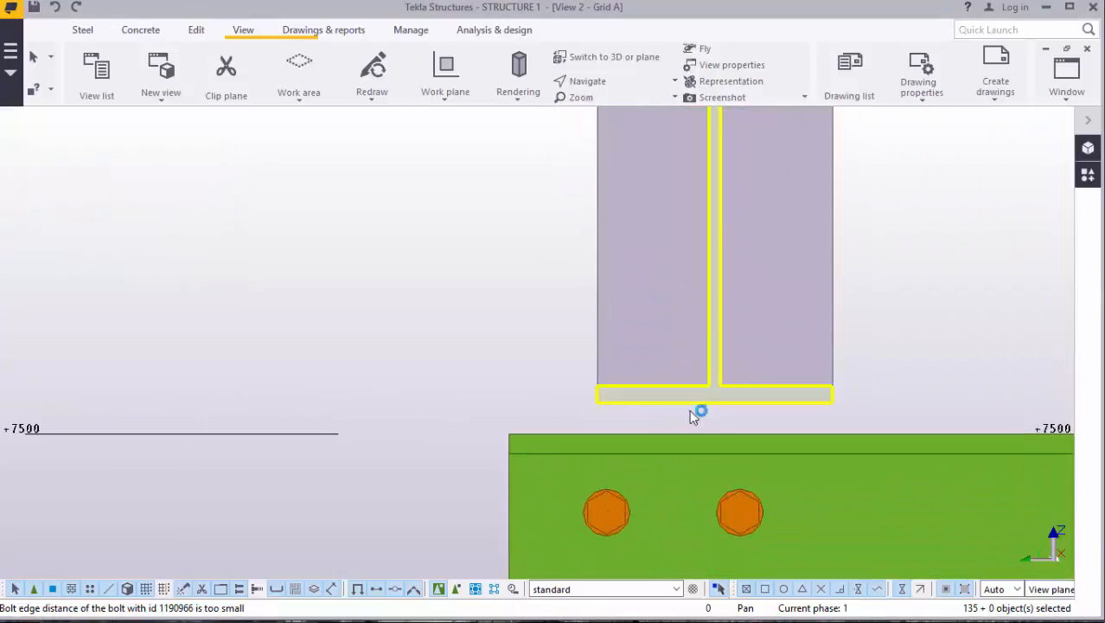
pyautogui.scroll(-6, 789, 371)
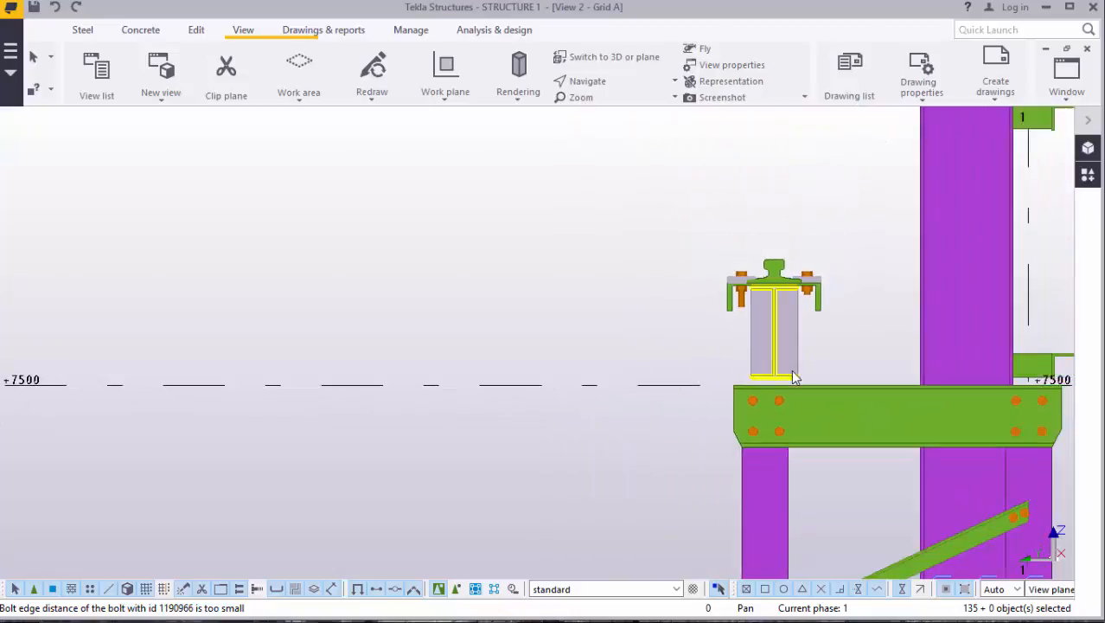
pyautogui.scroll(-3, 828, 357)
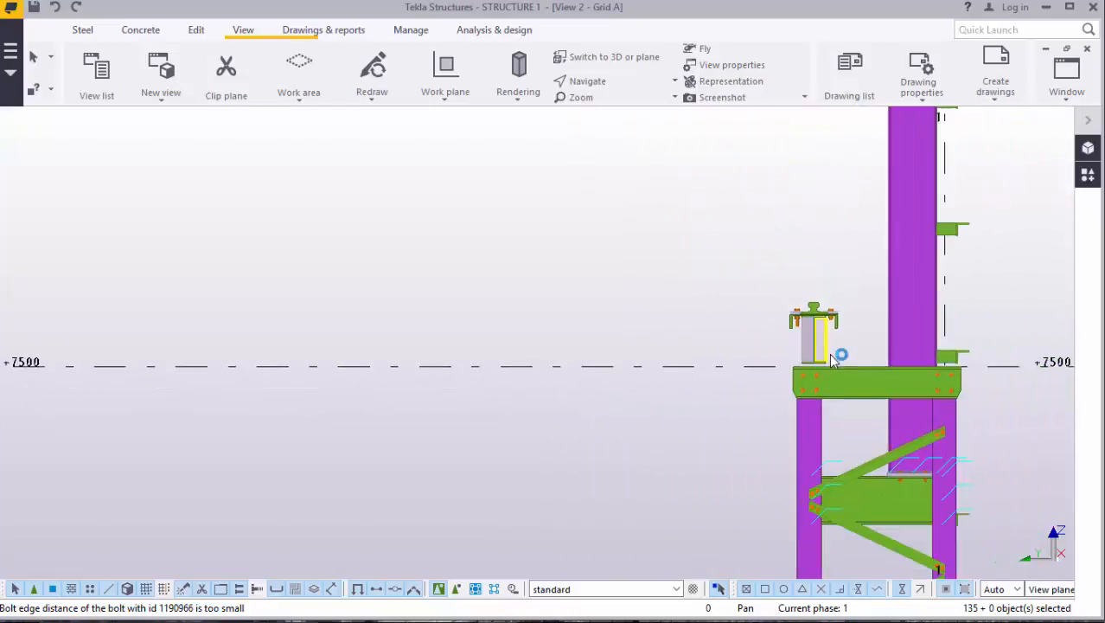
pyautogui.scroll(-4, 907, 313)
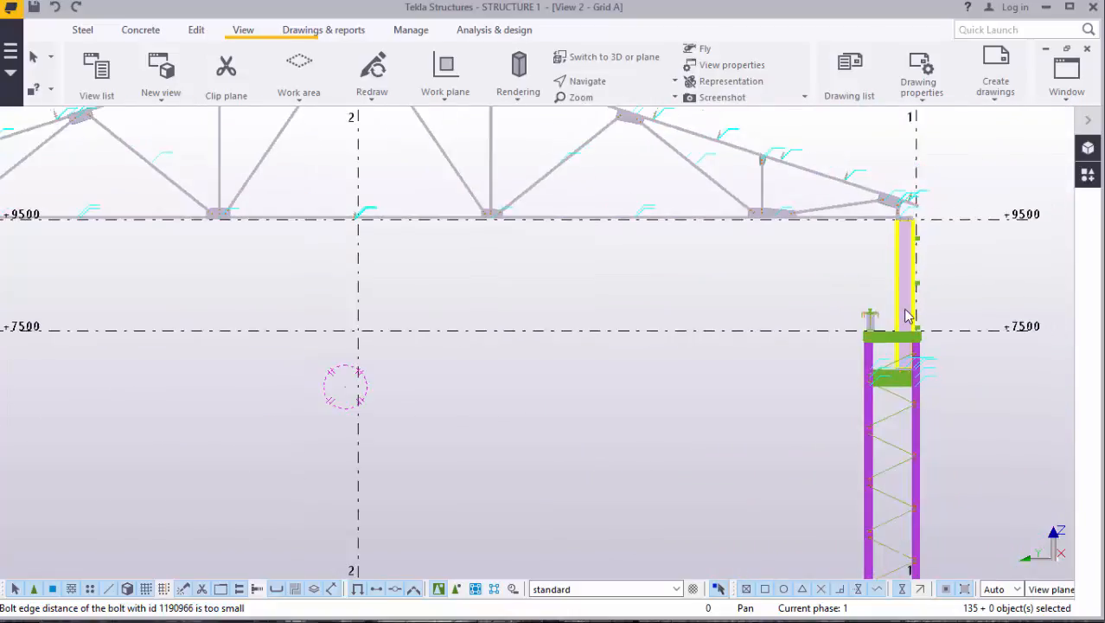
pyautogui.scroll(-2, 907, 313)
pyautogui.scroll(4, 320, 344)
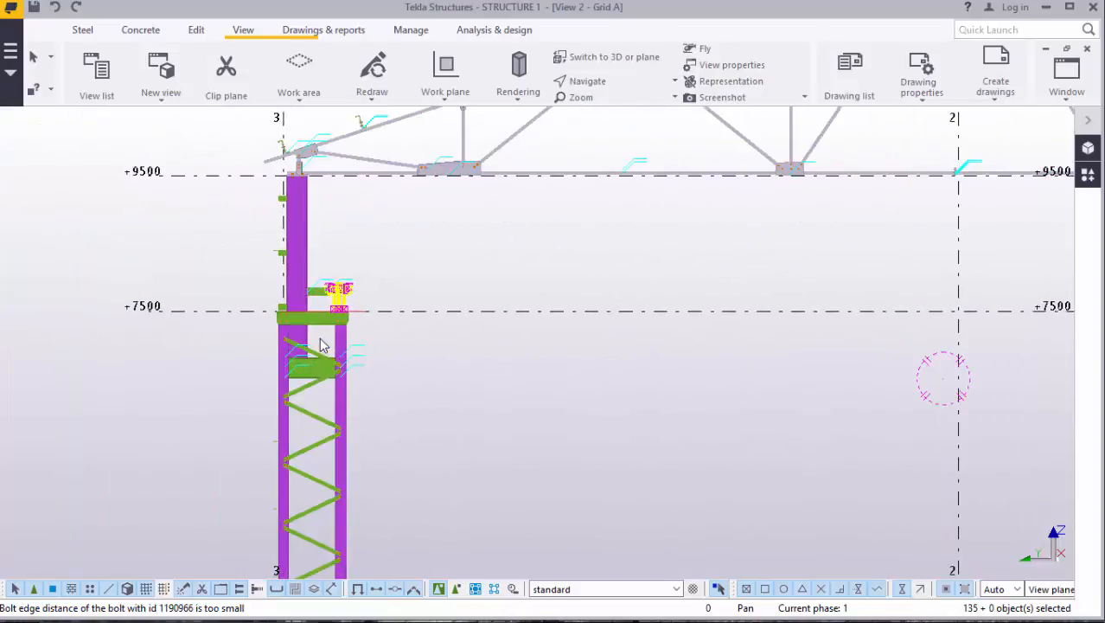
pyautogui.scroll(5, 320, 344)
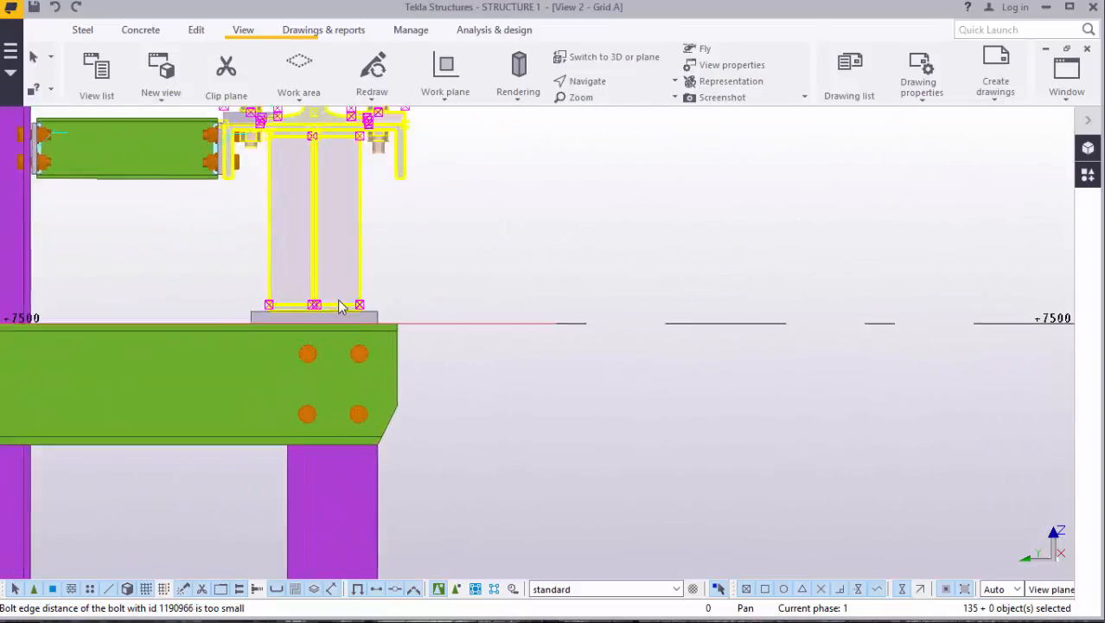
pyautogui.scroll(3, 340, 306)
# Step: Mirror-copy the bearing plate under the grid 3 crane beam about grid line 2 onto the grid 1 column bracket
pyautogui.click(333, 309)
pyautogui.scroll(4, 333, 311)
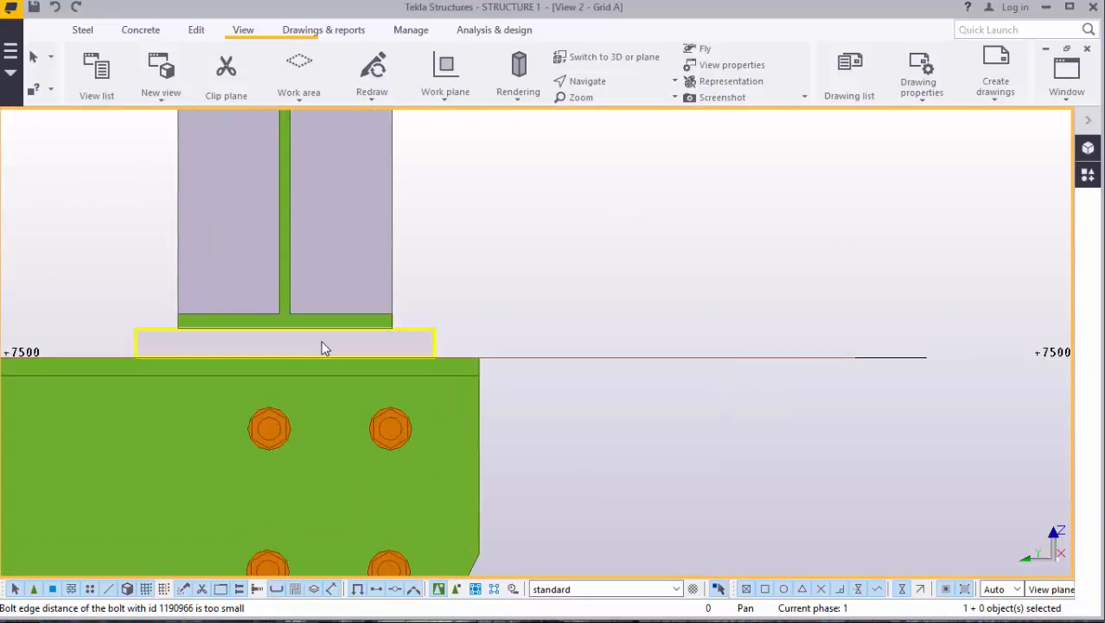
pyautogui.scroll(-8, 210, 303)
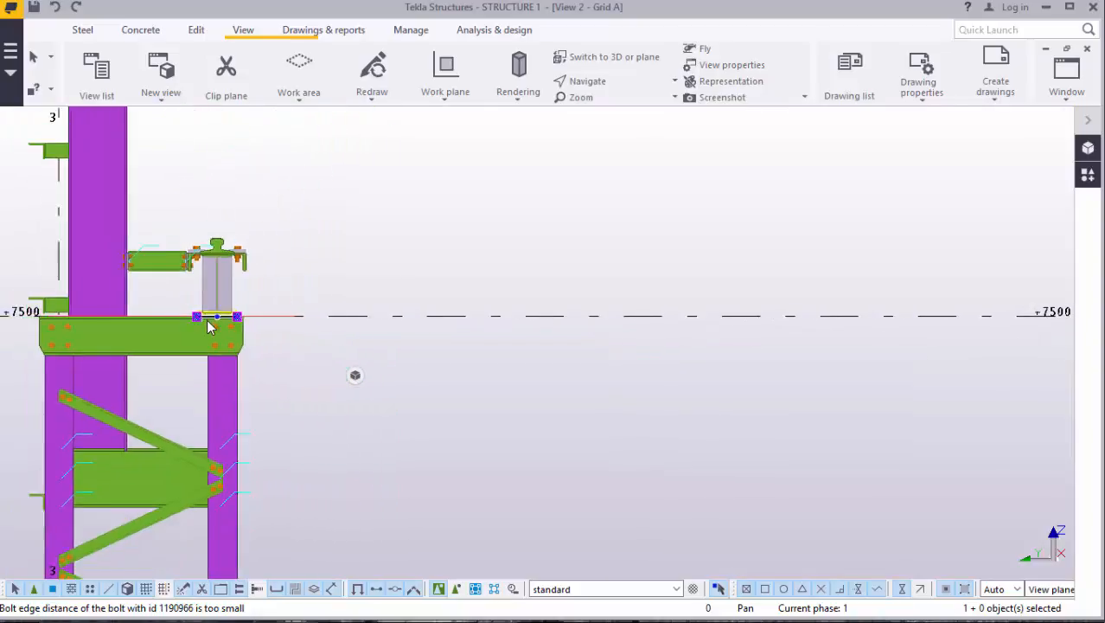
pyautogui.rightClick(326, 217)
pyautogui.moveTo(514, 301)
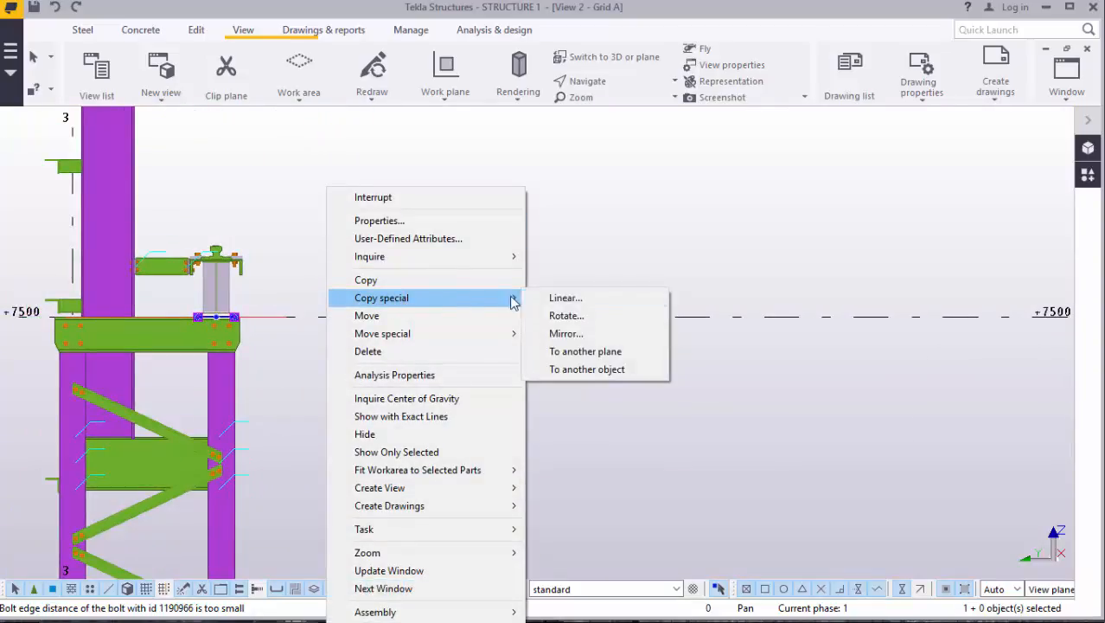
pyautogui.click(566, 333)
pyautogui.scroll(-5, 402, 252)
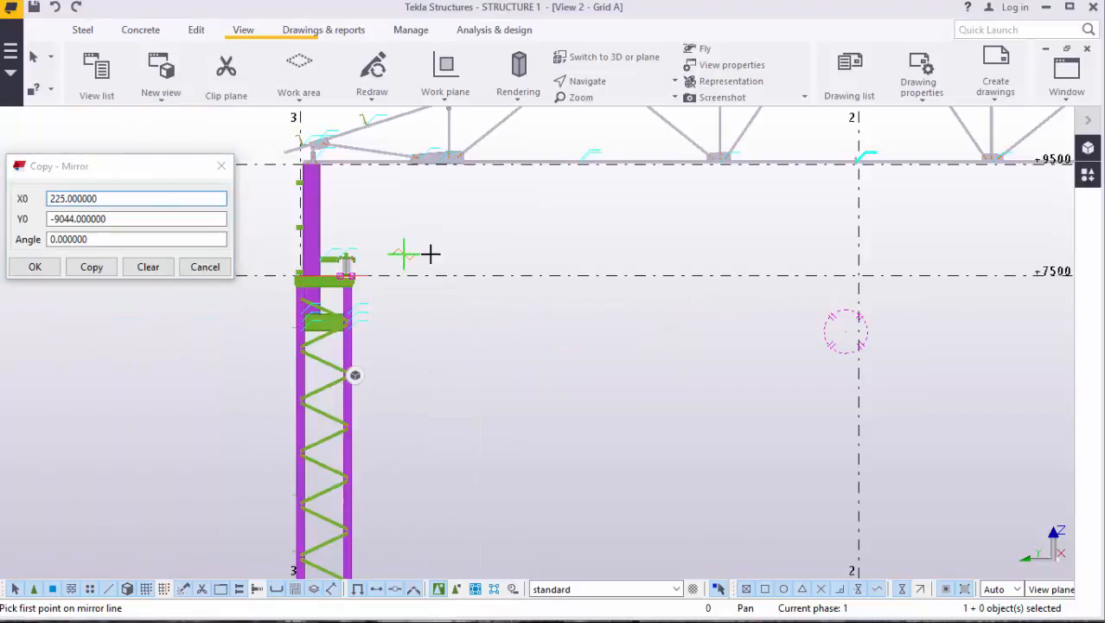
pyautogui.scroll(-5, 430, 253)
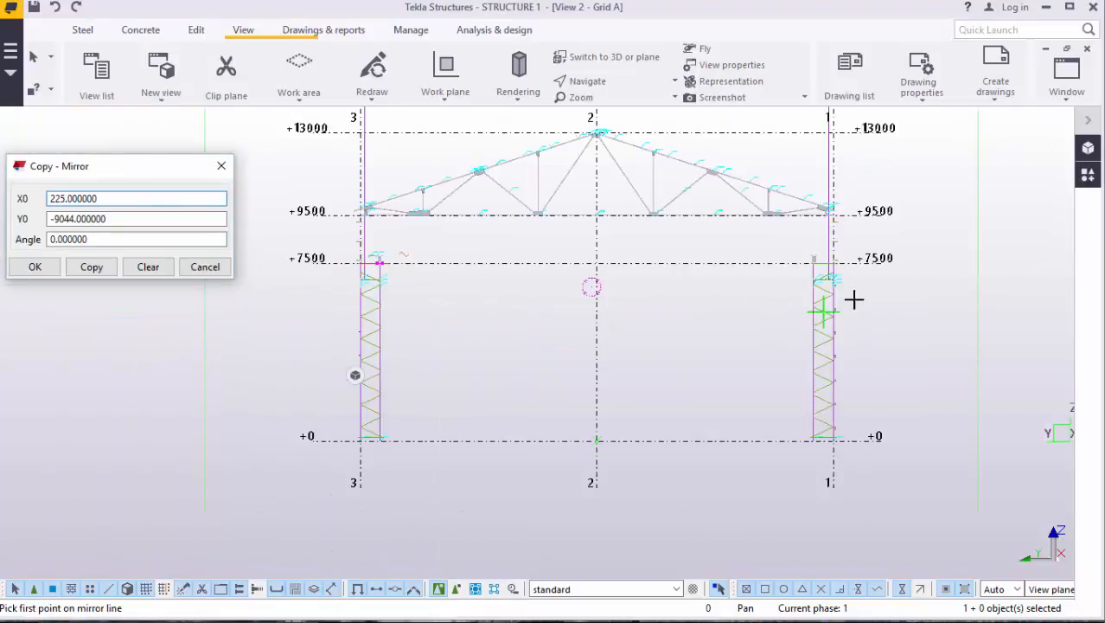
pyautogui.click(596, 262)
pyautogui.click(594, 441)
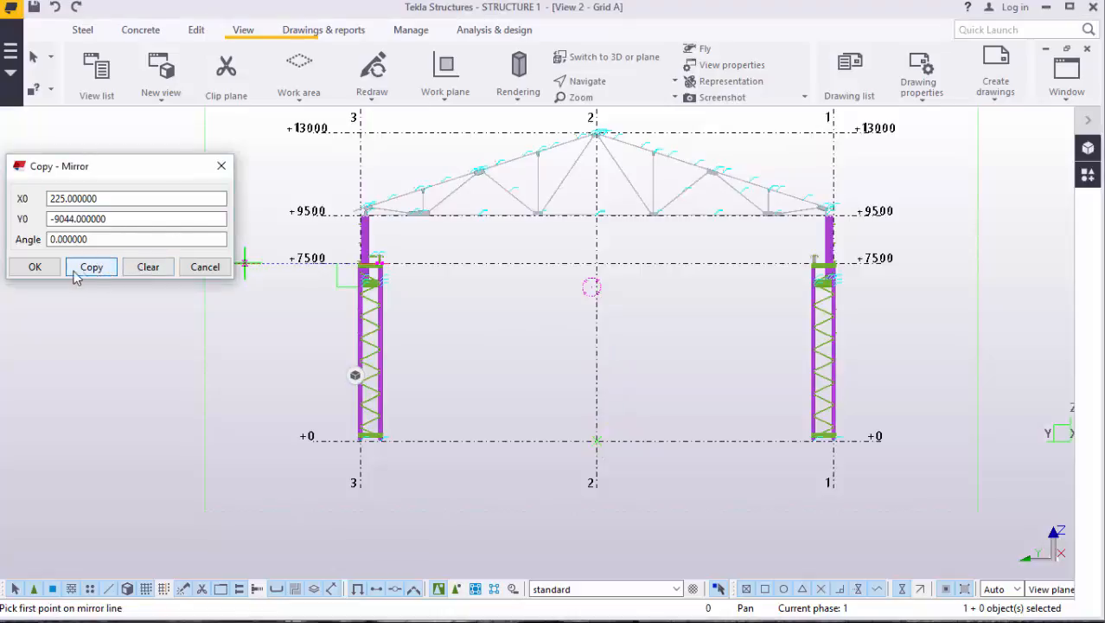
pyautogui.click(34, 268)
pyautogui.scroll(3, 813, 262)
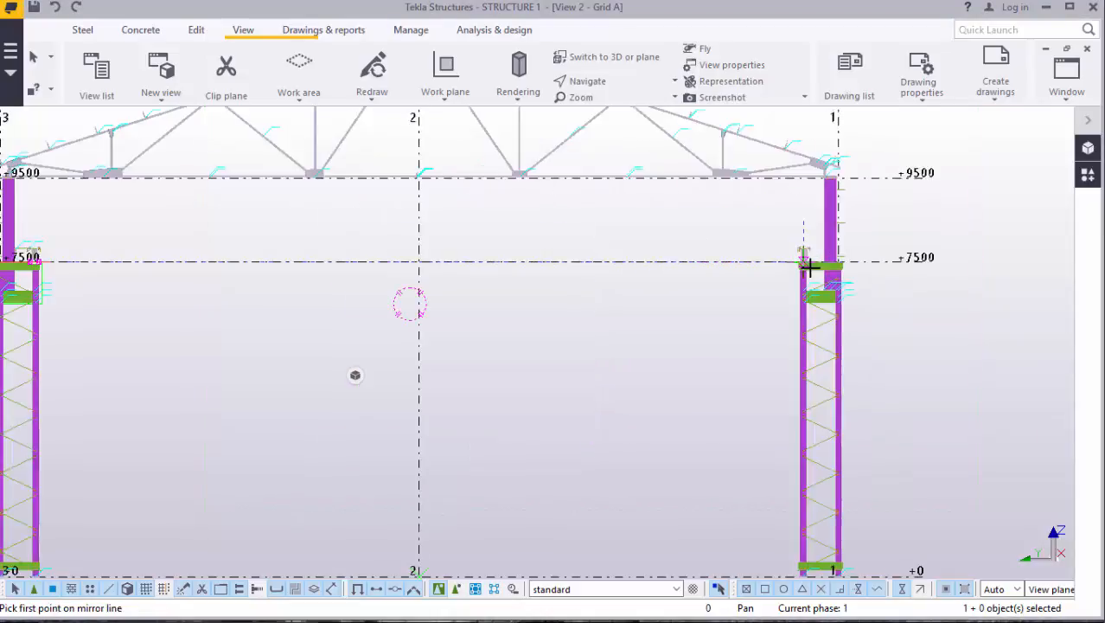
# Step: Inspect the mirrored bearing plate between the crane beam and the grid 1 bracket and end the mirror copy
pyautogui.scroll(2, 813, 262)
pyautogui.scroll(2, 794, 248)
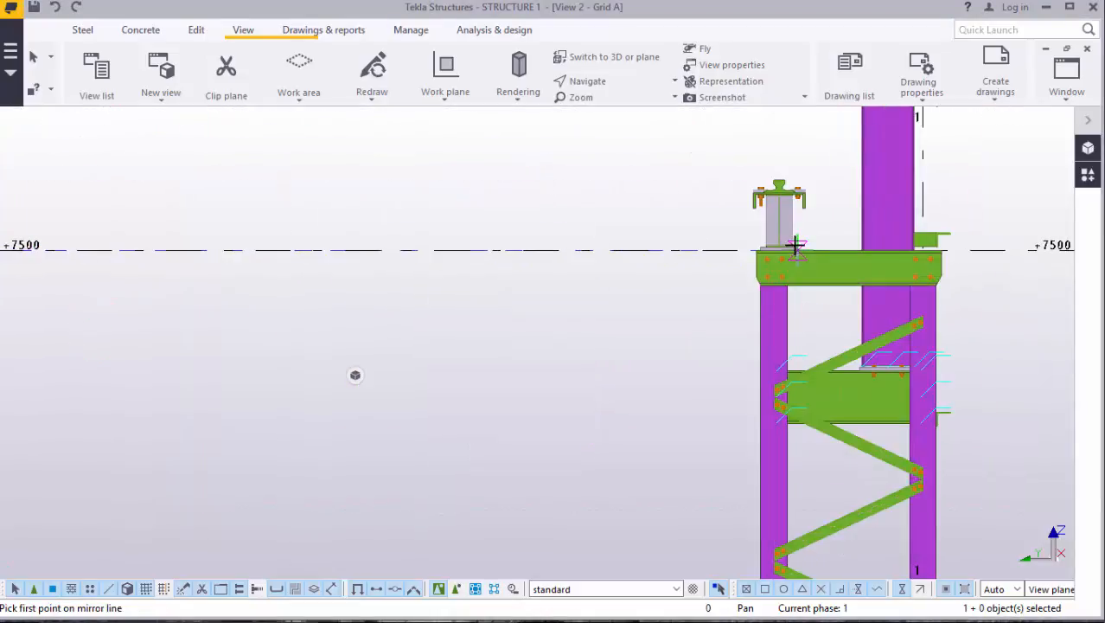
pyautogui.scroll(3, 815, 215)
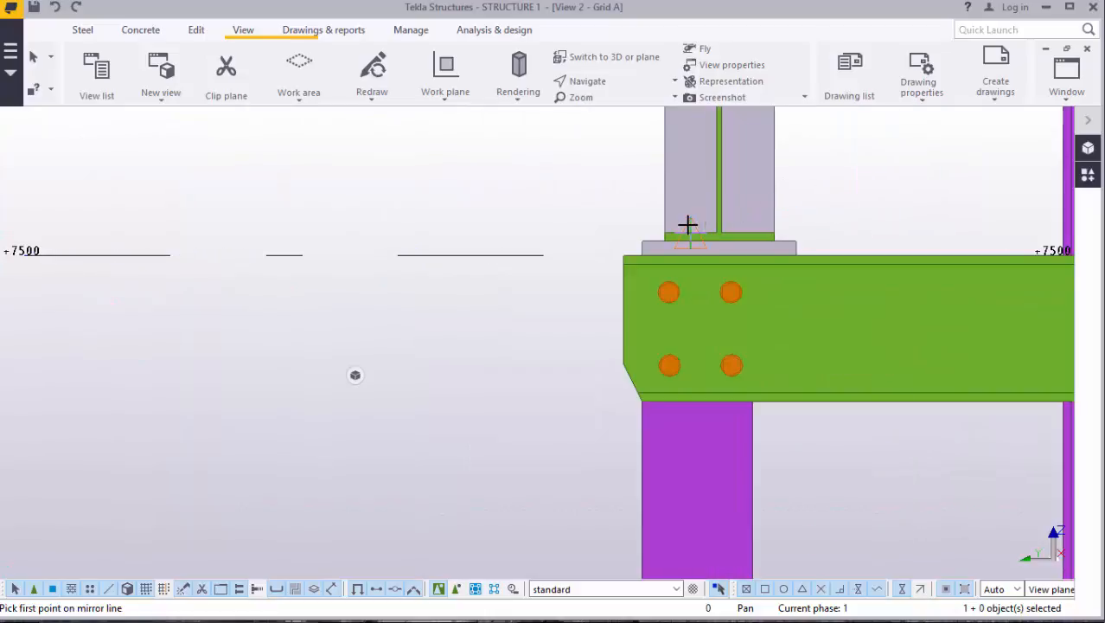
pyautogui.scroll(1, 688, 225)
pyautogui.scroll(-3, 553, 302)
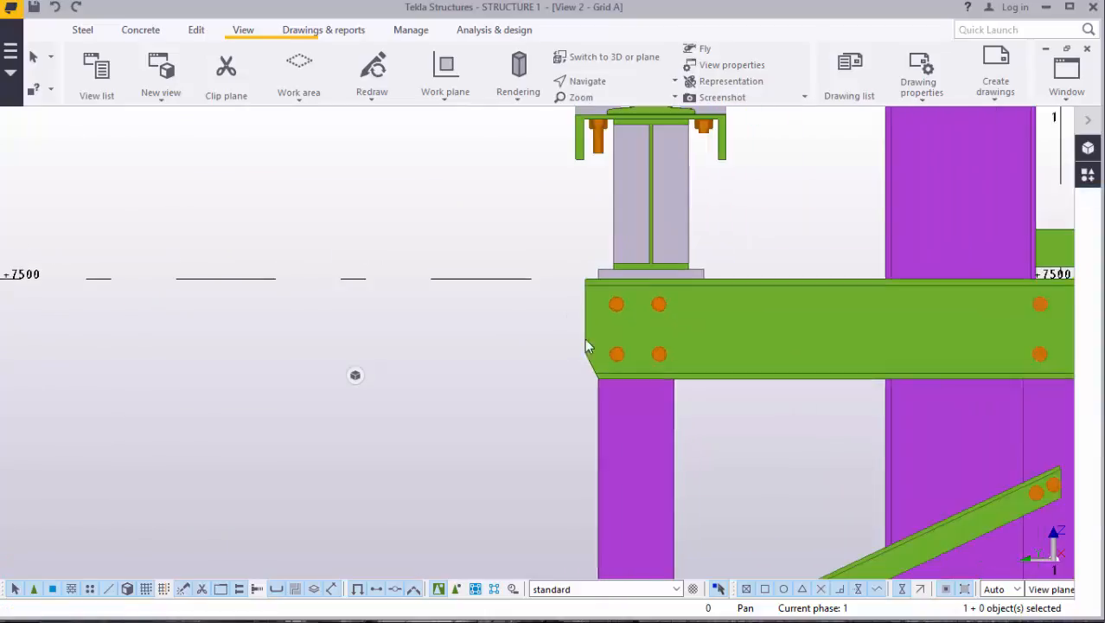
pyautogui.scroll(-4, 682, 333)
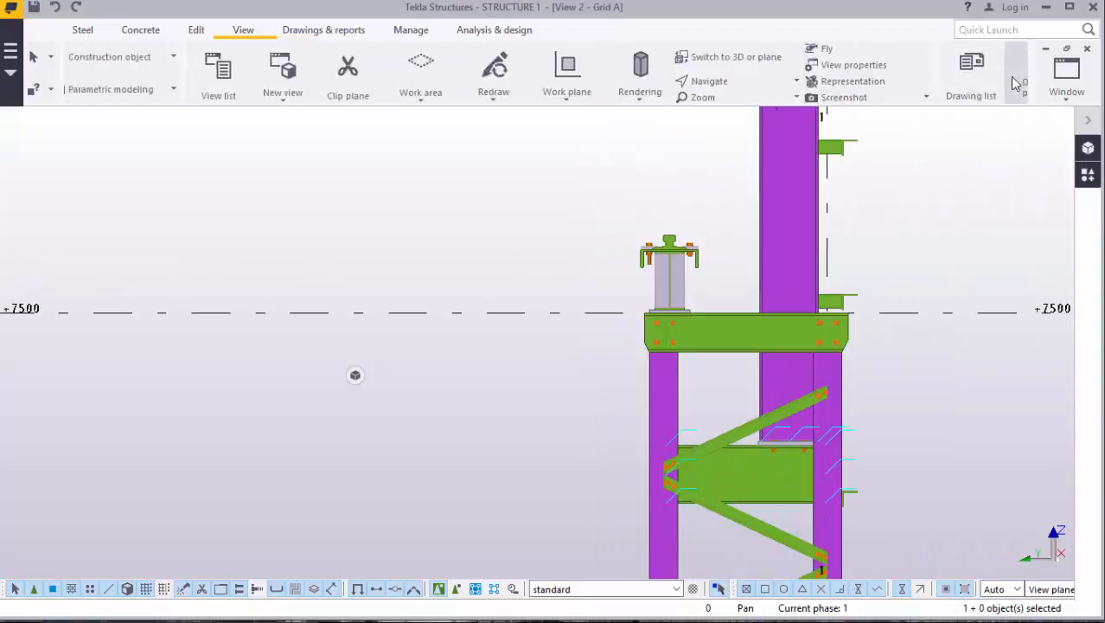
# Step: Switch to the 3D view and examine the mirrored bearing plate under the crane beam end at column A1
pyautogui.click(1065, 74)
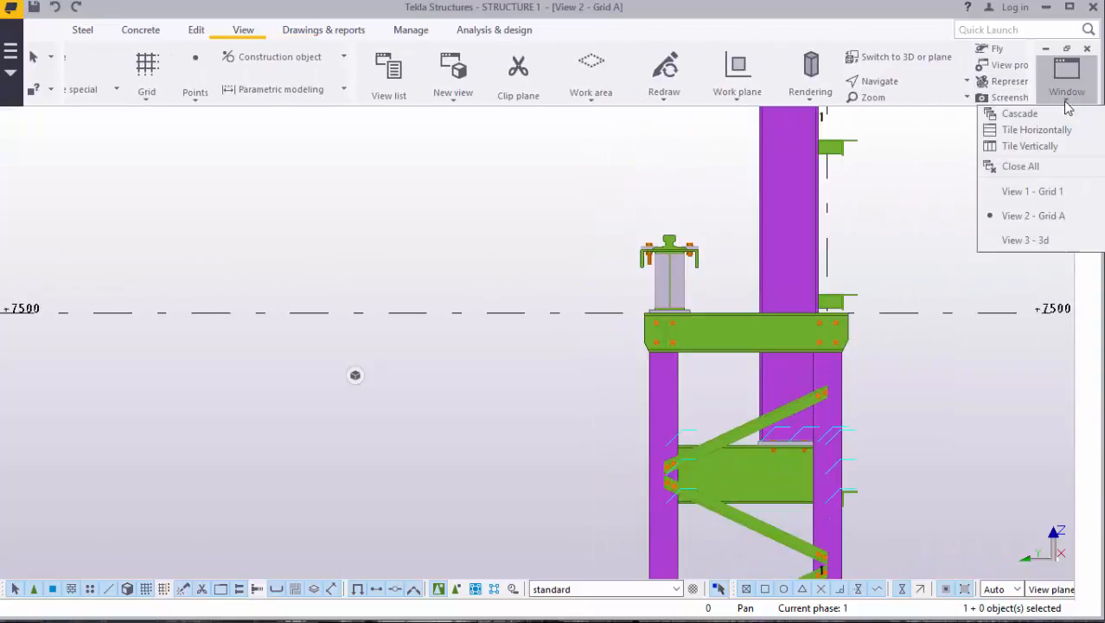
pyautogui.click(1029, 241)
pyautogui.scroll(-3, 641, 331)
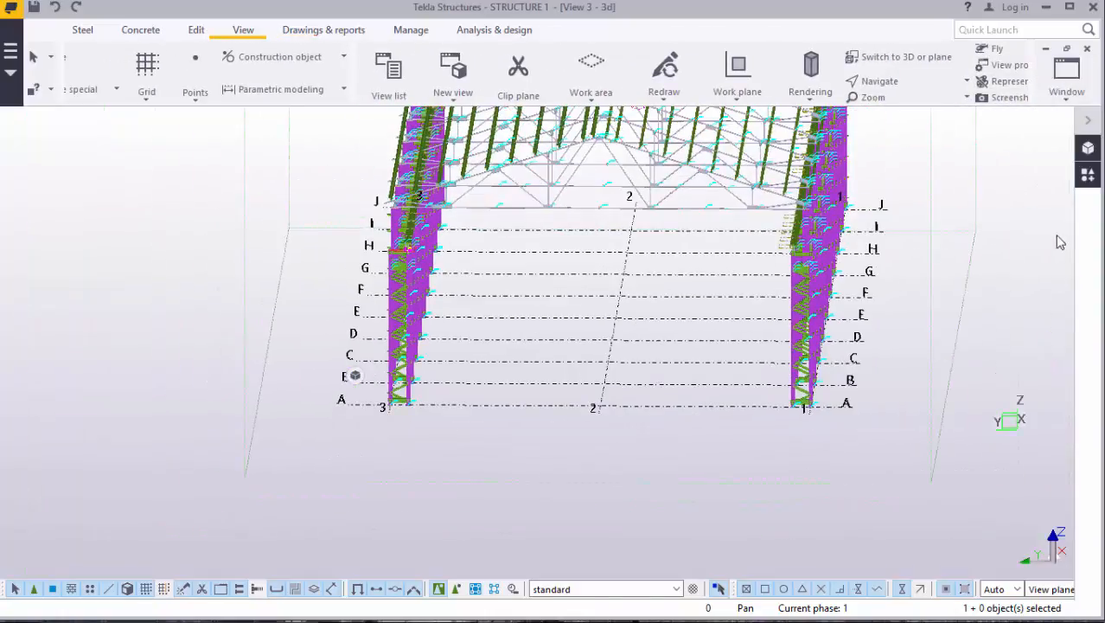
pyautogui.rightClick(975, 188)
pyautogui.click(987, 200)
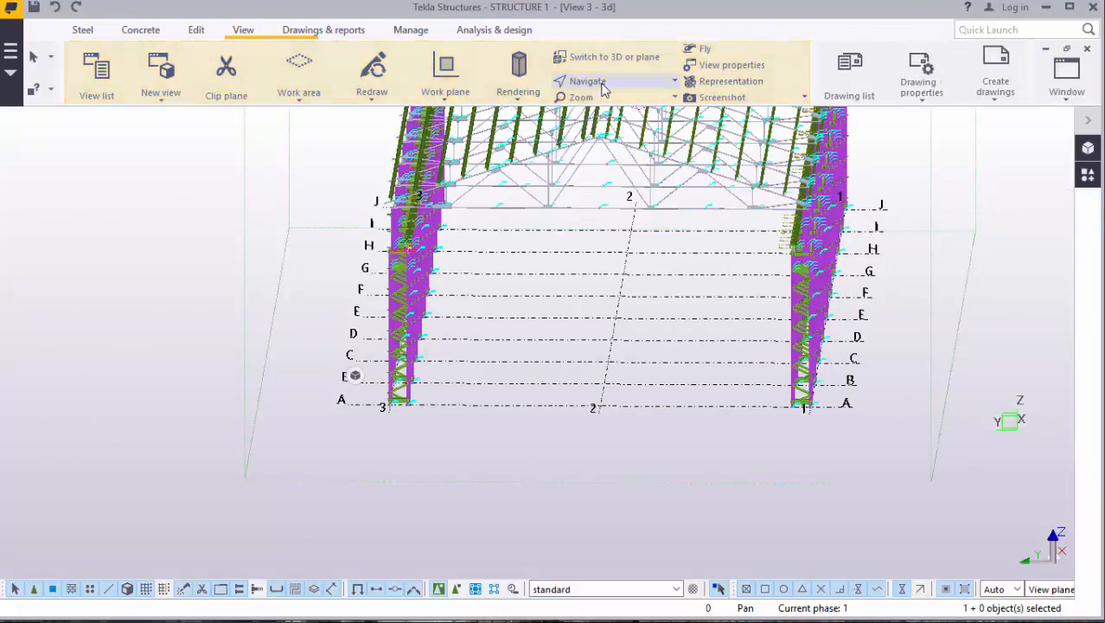
pyautogui.click(605, 81)
pyautogui.click(624, 108)
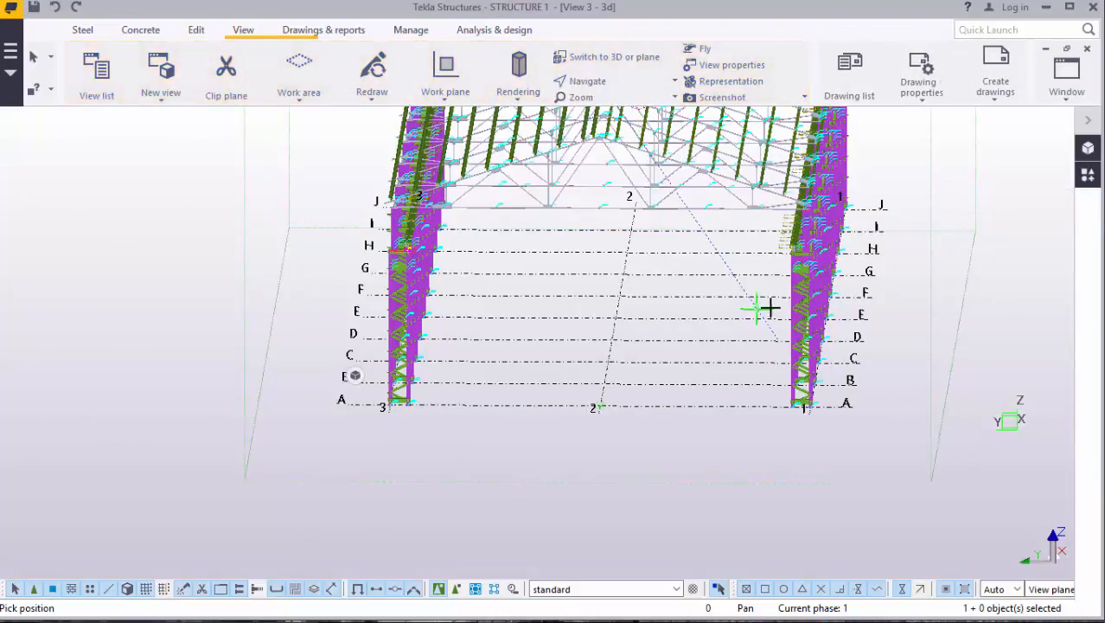
pyautogui.moveTo(760, 306); pyautogui.dragTo(594, 334)
pyautogui.scroll(10, 594, 335)
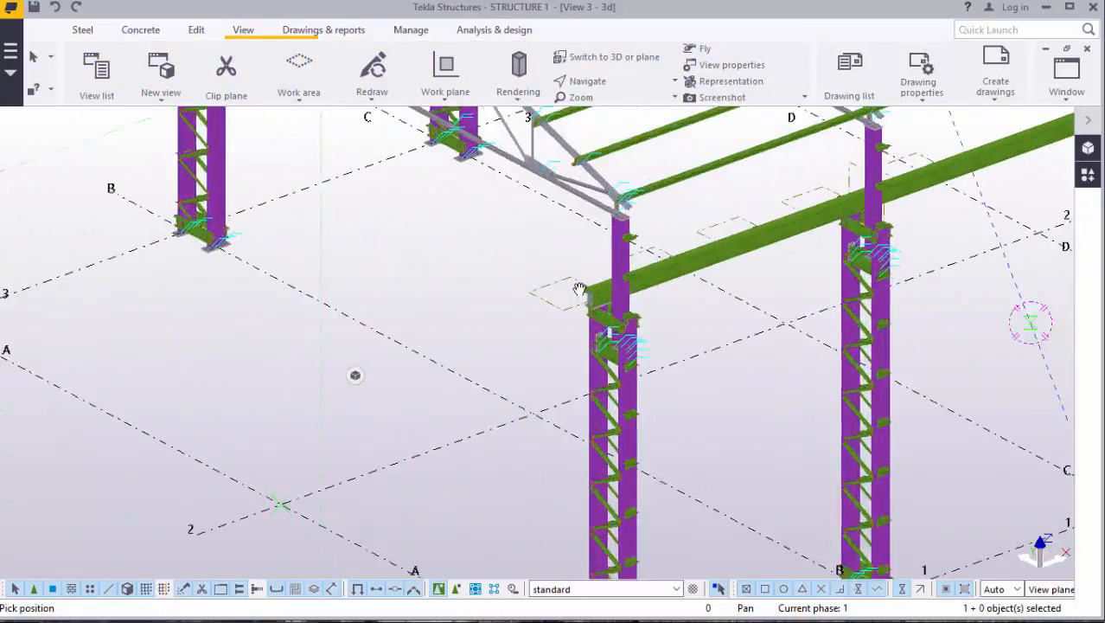
pyautogui.scroll(5, 599, 311)
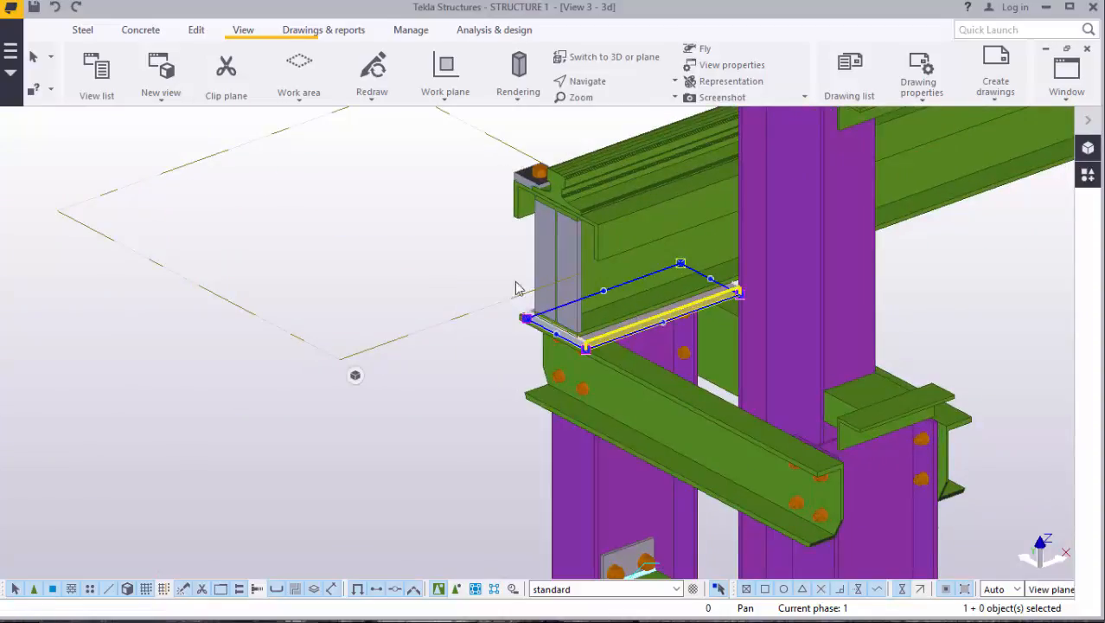
# Step: Copy the selected bearing plate along grid 1 from grid A to grid D, deleting duplicates
pyautogui.rightClick(226, 138)
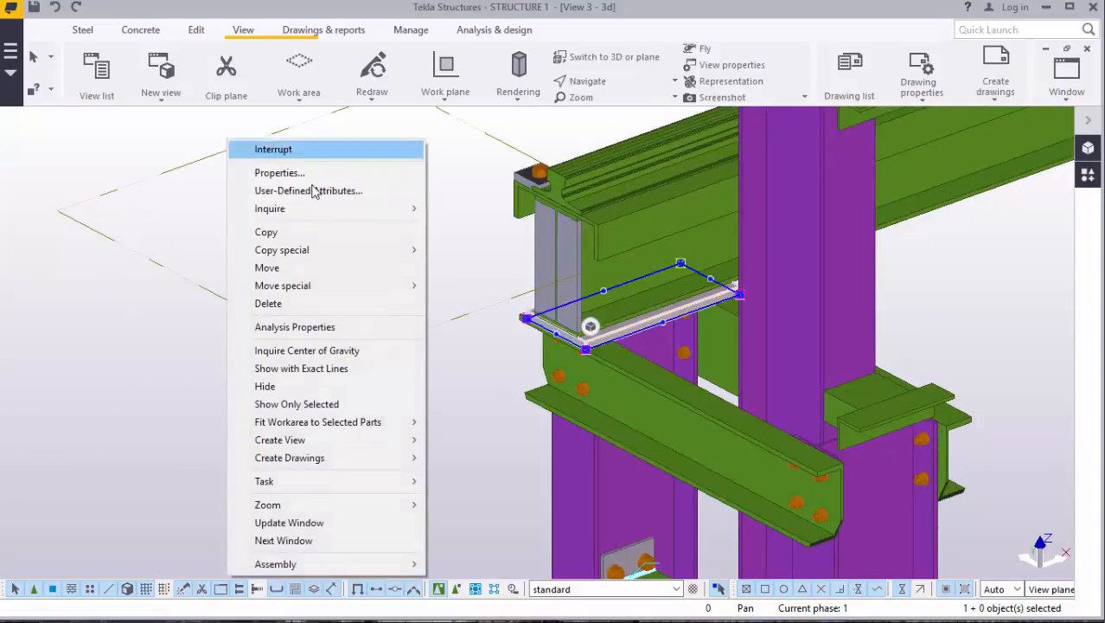
pyautogui.click(296, 232)
pyautogui.scroll(-4, 309, 223)
pyautogui.scroll(-5, 319, 209)
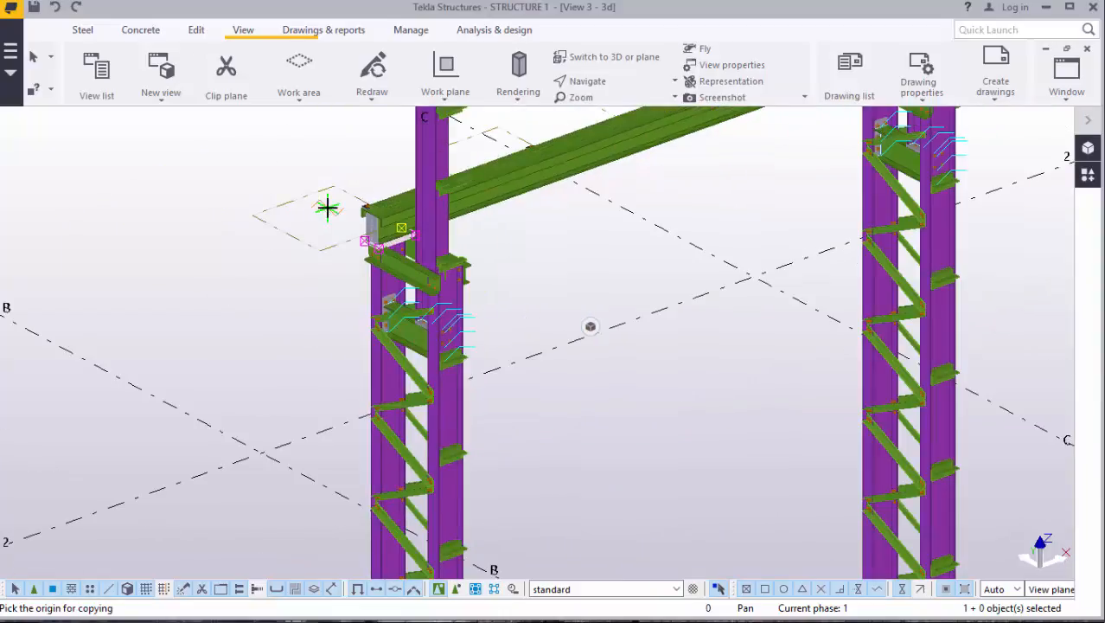
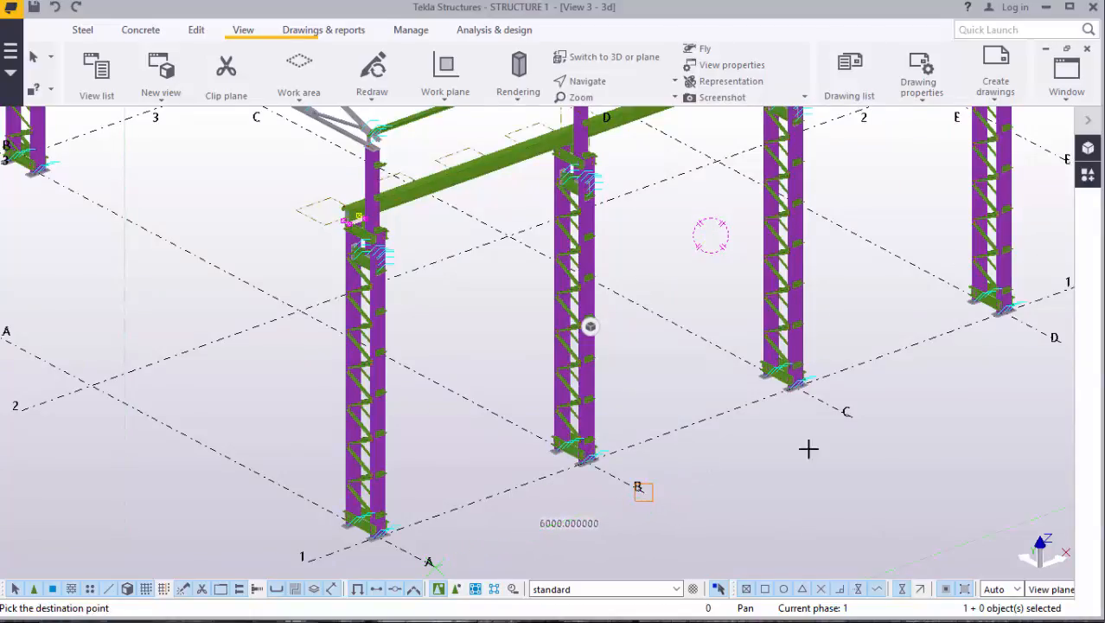
pyautogui.scroll(-3, 644, 451)
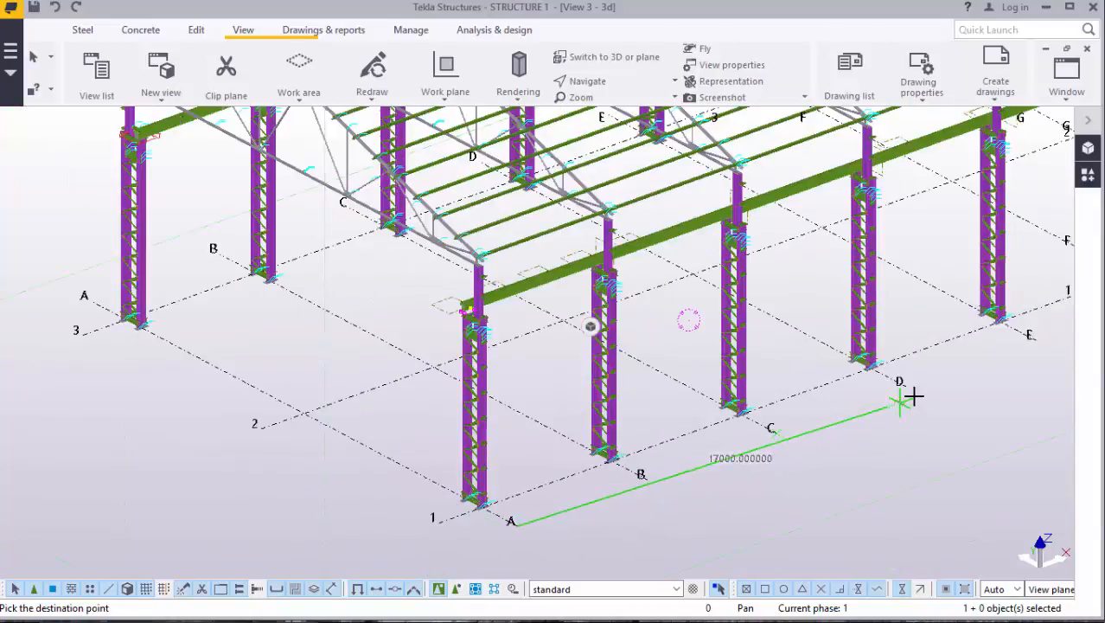
pyautogui.scroll(-2, 700, 423)
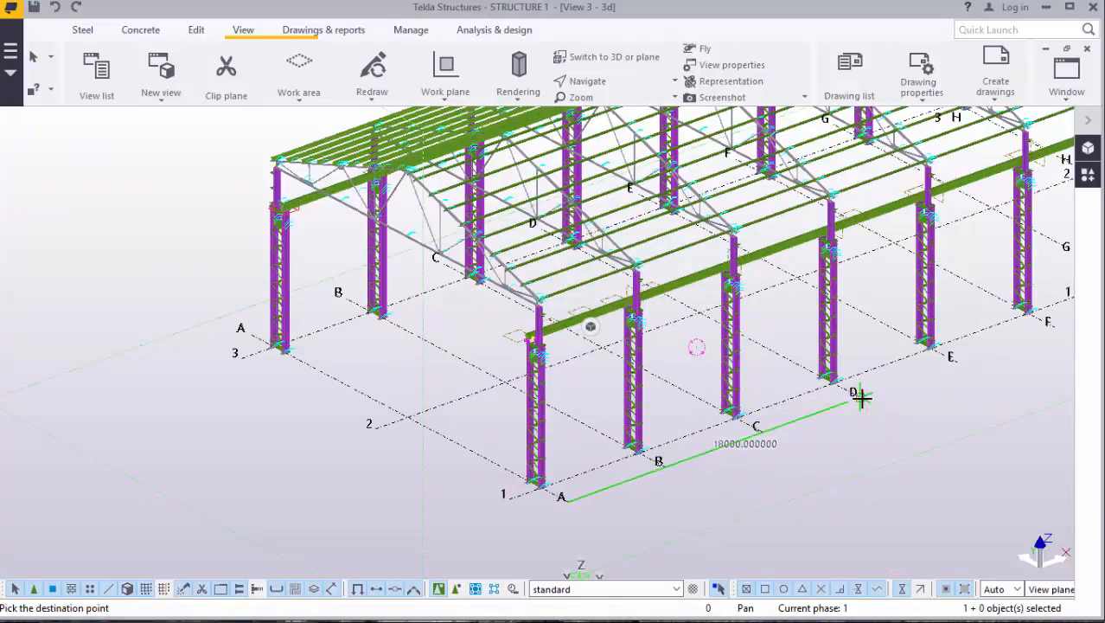
pyautogui.click(861, 396)
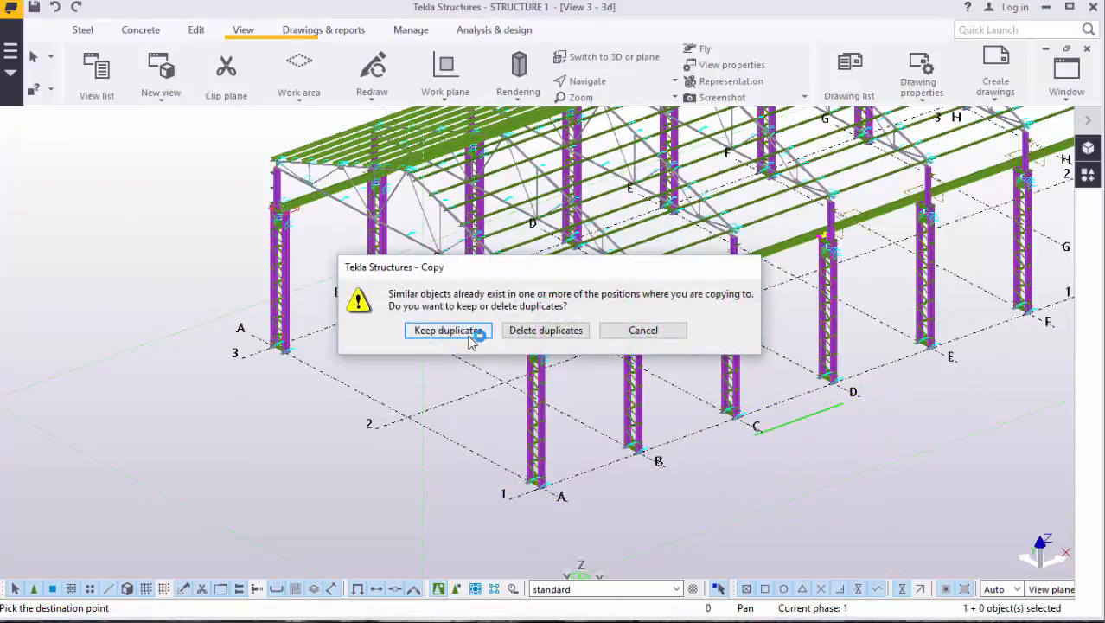
pyautogui.click(558, 335)
# Step: Repeat the bearing plate copy from grid A to grid D along grid 1, keeping duplicates
pyautogui.scroll(-2, 563, 476)
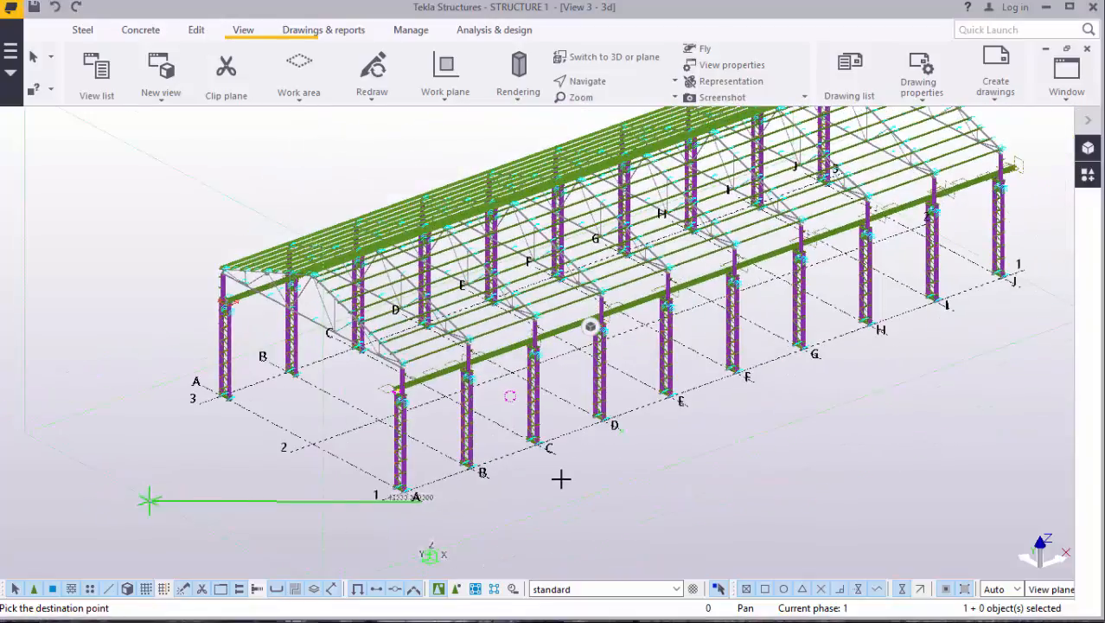
pyautogui.scroll(2, 588, 442)
pyautogui.scroll(2, 588, 442)
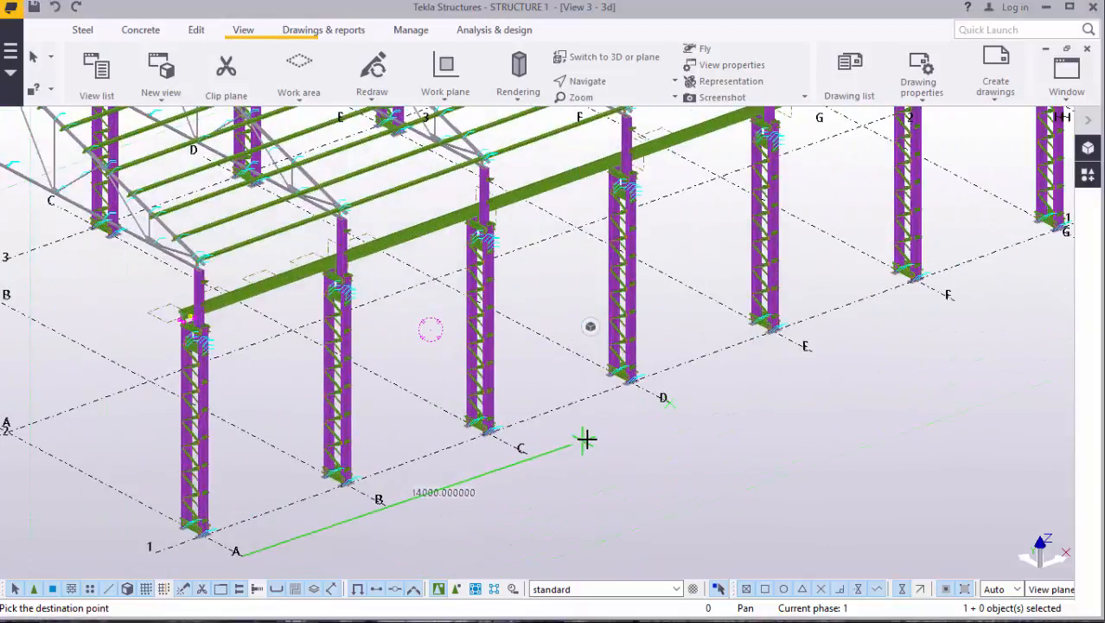
pyautogui.click(679, 409)
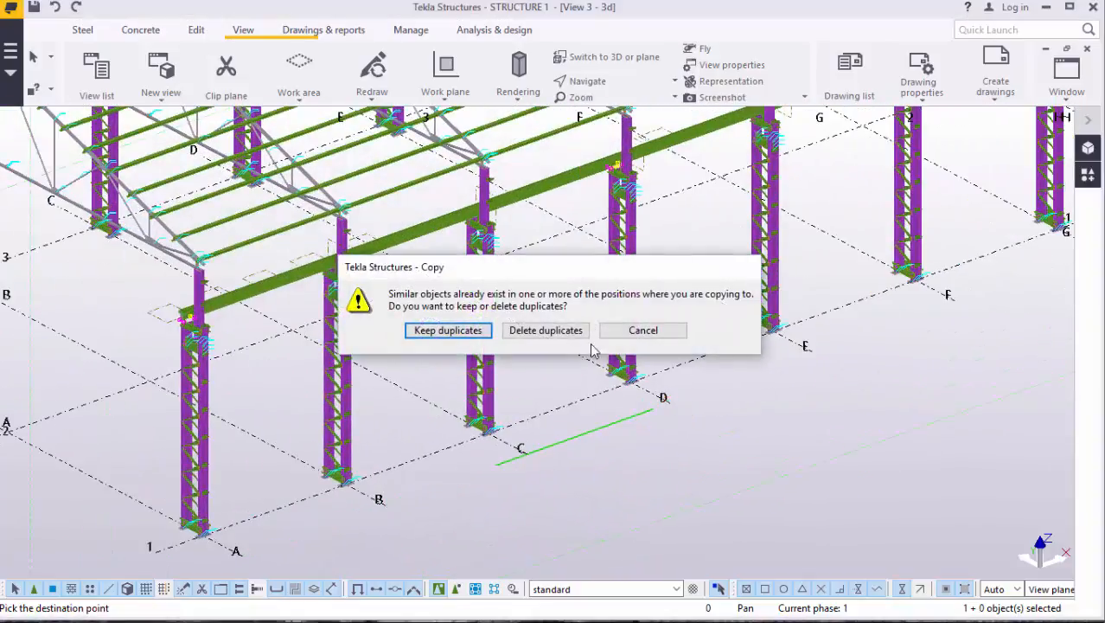
pyautogui.click(448, 331)
# Step: End the copy and check the bearing plates under the crane beam along the grid 1 column row
pyautogui.scroll(4, 451, 213)
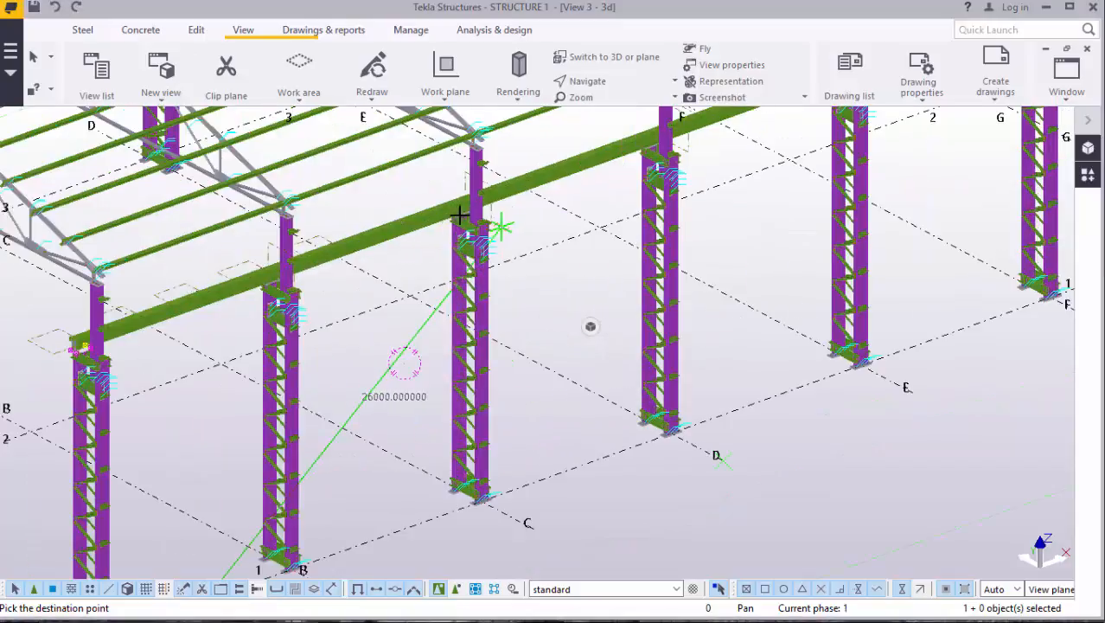
pyautogui.scroll(4, 453, 204)
pyautogui.rightClick(726, 260)
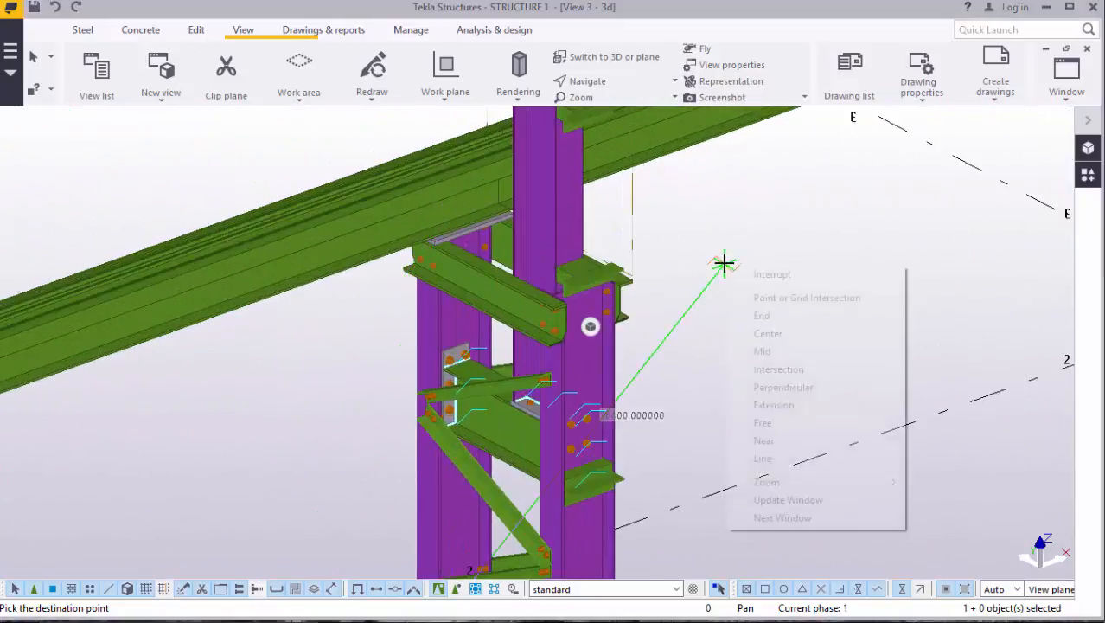
pyautogui.click(740, 275)
pyautogui.scroll(-4, 85, 467)
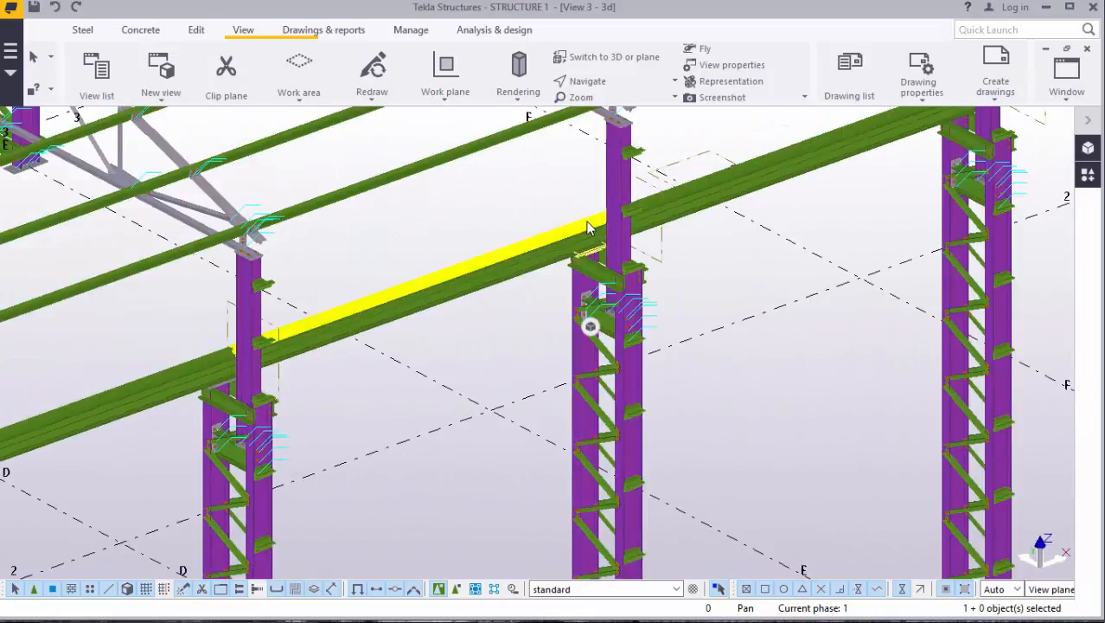
pyautogui.scroll(2, 584, 239)
pyautogui.scroll(5, 583, 255)
pyautogui.scroll(-5, 657, 327)
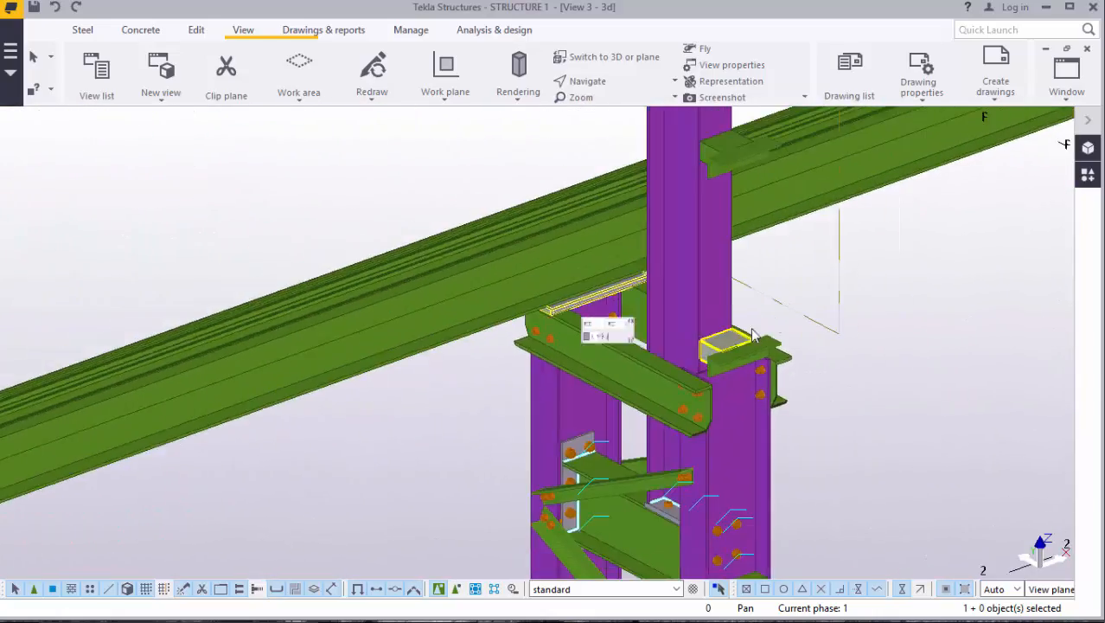
pyautogui.scroll(-8, 798, 309)
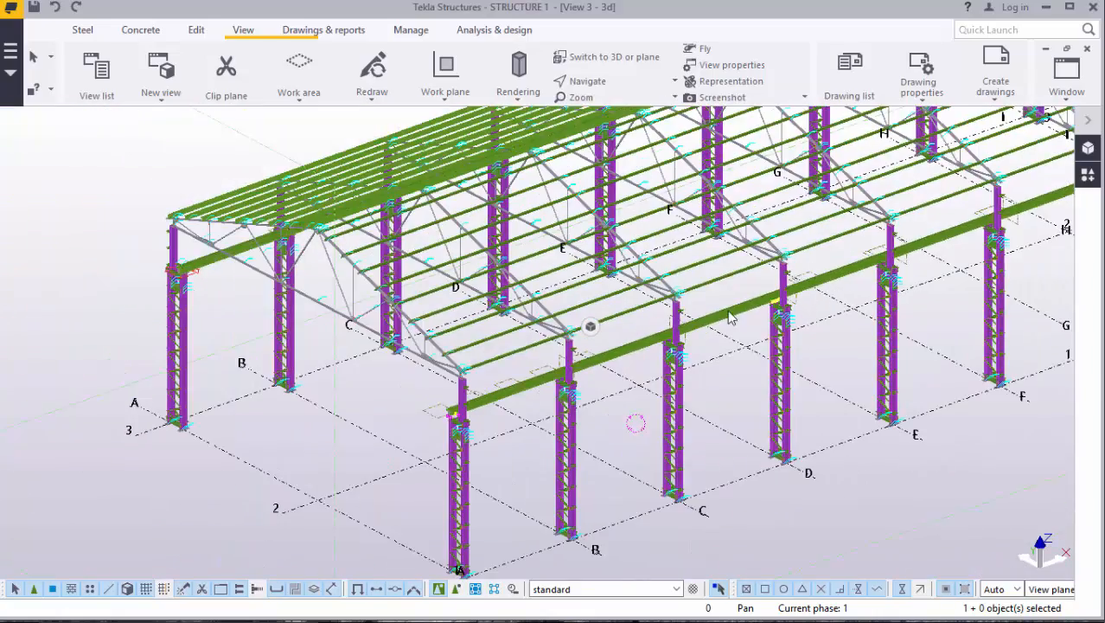
# Step: Orbit the 3D model to examine the crane beam end and its bracket at column A3
pyautogui.click(610, 81)
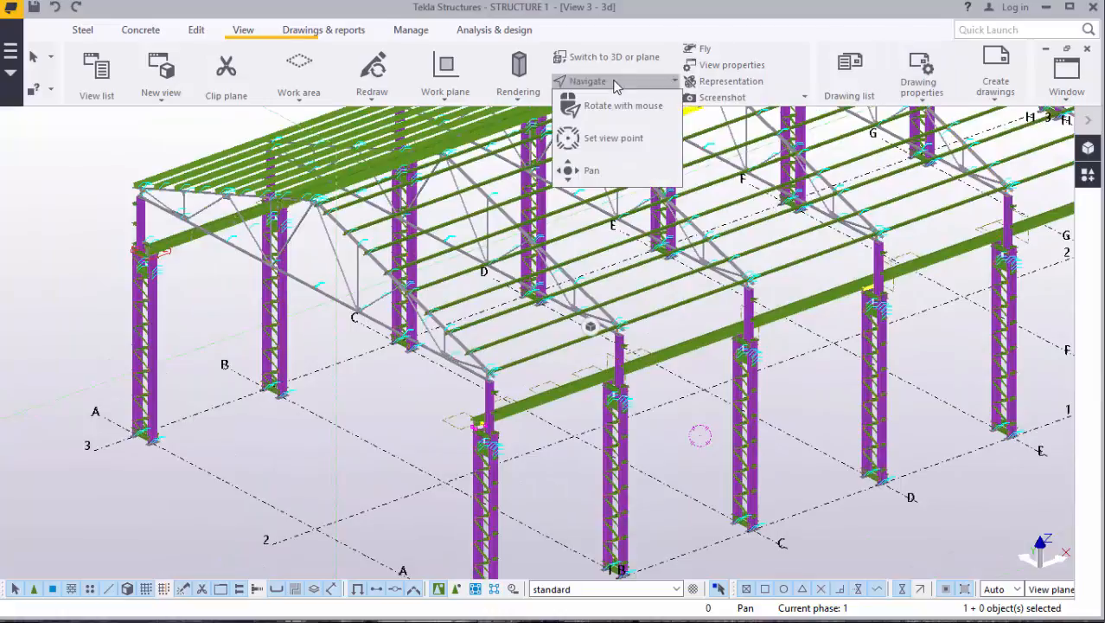
pyautogui.click(612, 106)
pyautogui.moveTo(312, 226)
pyautogui.mouseDown()
pyautogui.moveTo(363, 203)
pyautogui.moveTo(427, 208)
pyautogui.mouseUp()
pyautogui.scroll(2, 434, 192)
pyautogui.scroll(5, 467, 173)
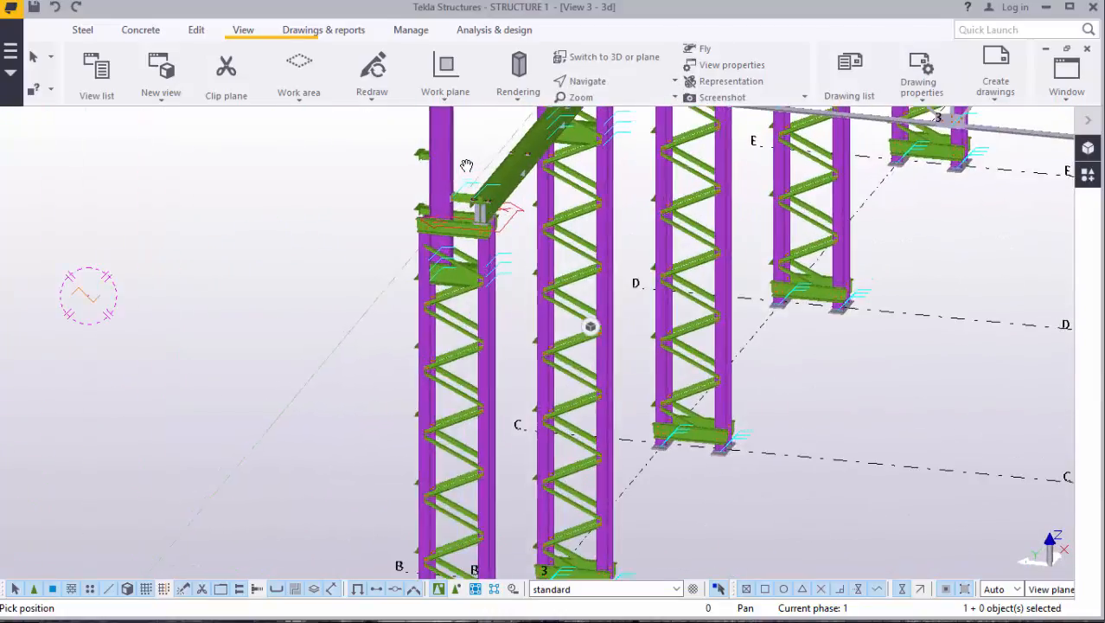
pyautogui.scroll(4, 433, 236)
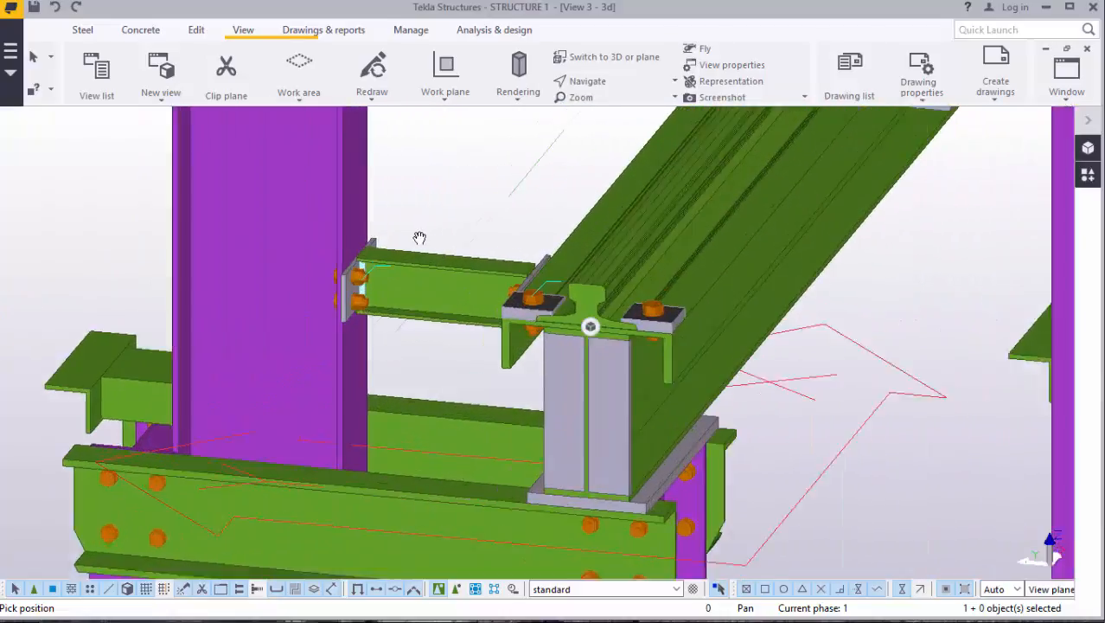
pyautogui.rightClick(430, 181)
pyautogui.click(446, 191)
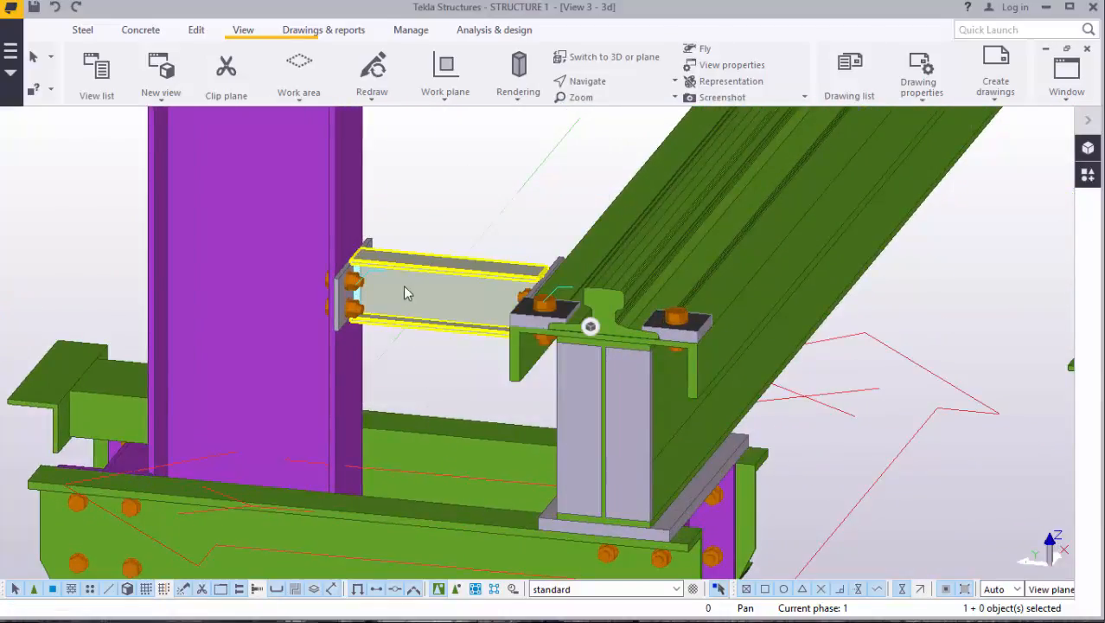
# Step: Examine the short tie beam between column A3 and the crane beam's cap channel, including its end plates and bolts
pyautogui.scroll(3, 380, 287)
pyautogui.scroll(-1, 246, 383)
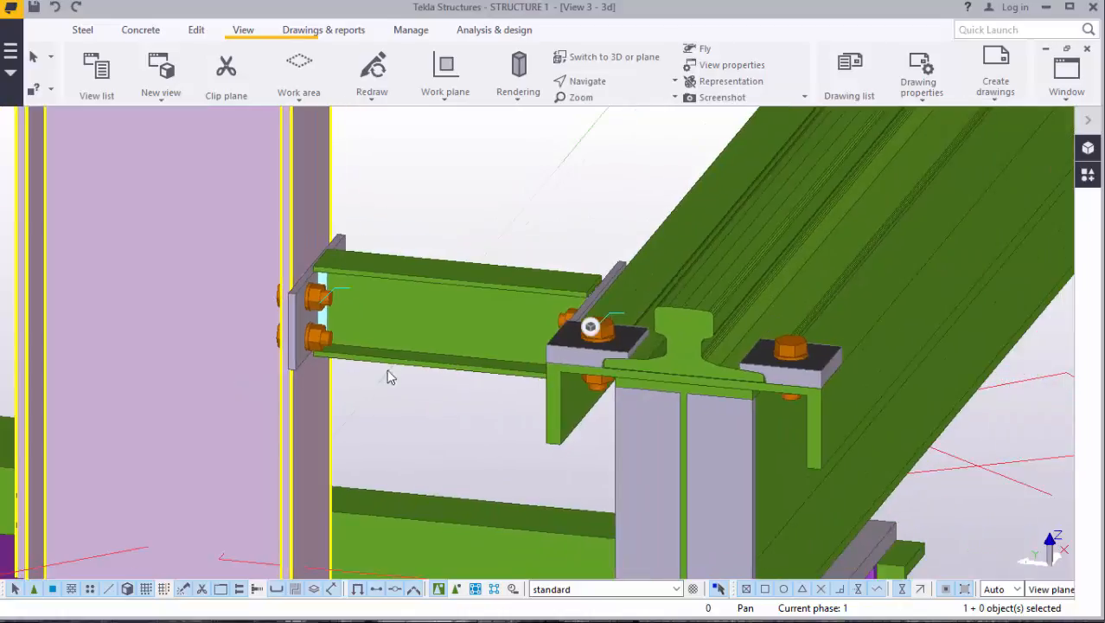
pyautogui.scroll(1, 499, 384)
pyautogui.scroll(-4, 255, 314)
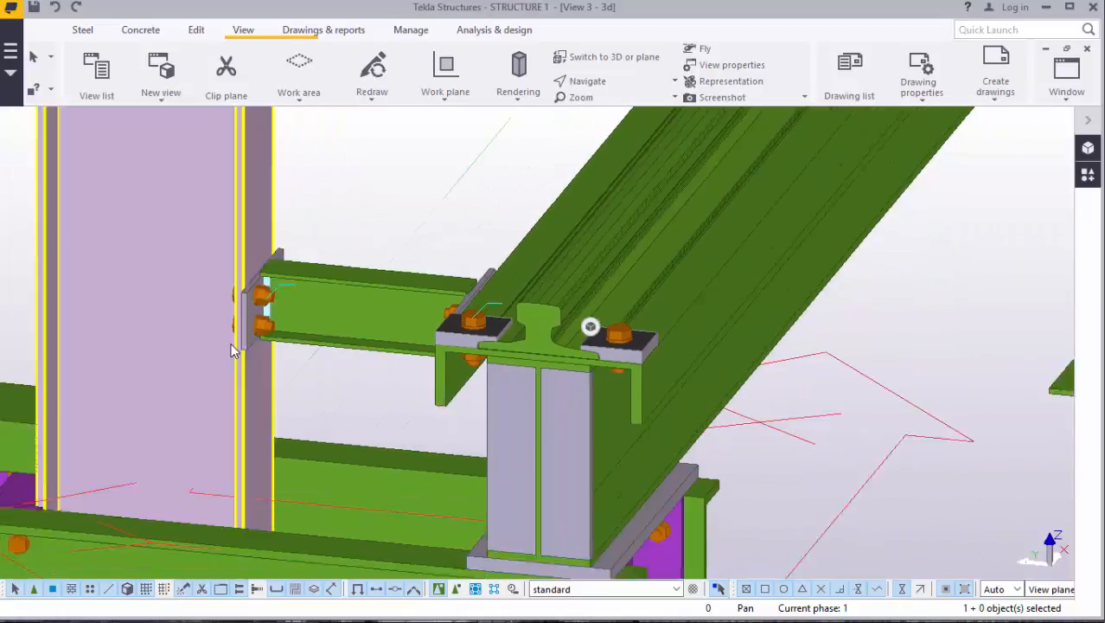
pyautogui.scroll(2, 320, 308)
pyautogui.scroll(-3, 286, 334)
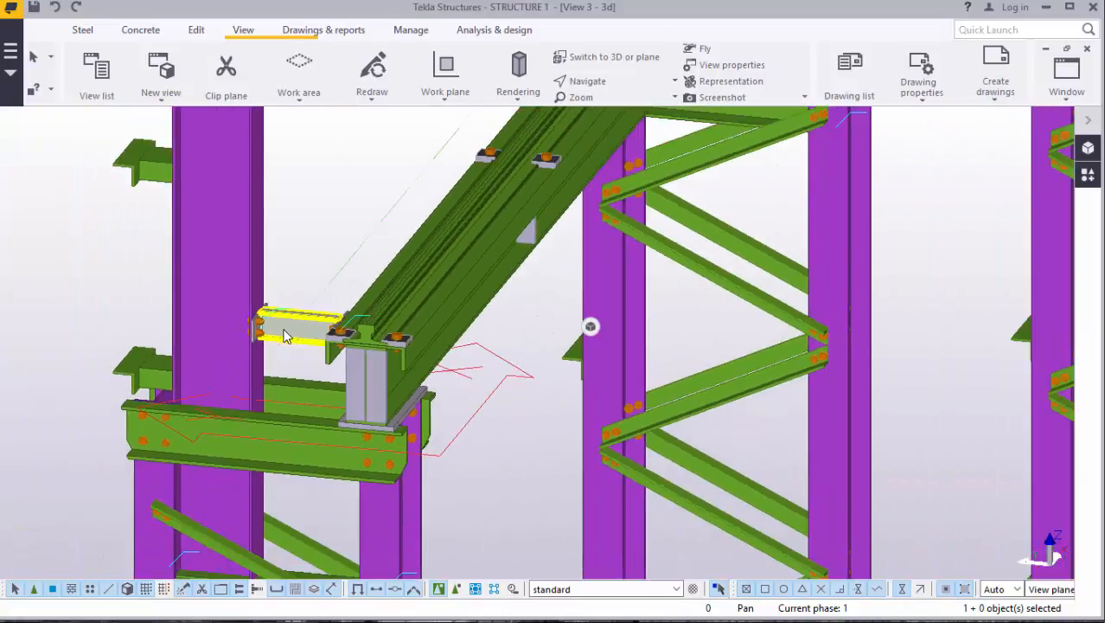
pyautogui.scroll(5, 260, 334)
pyautogui.scroll(2, 255, 329)
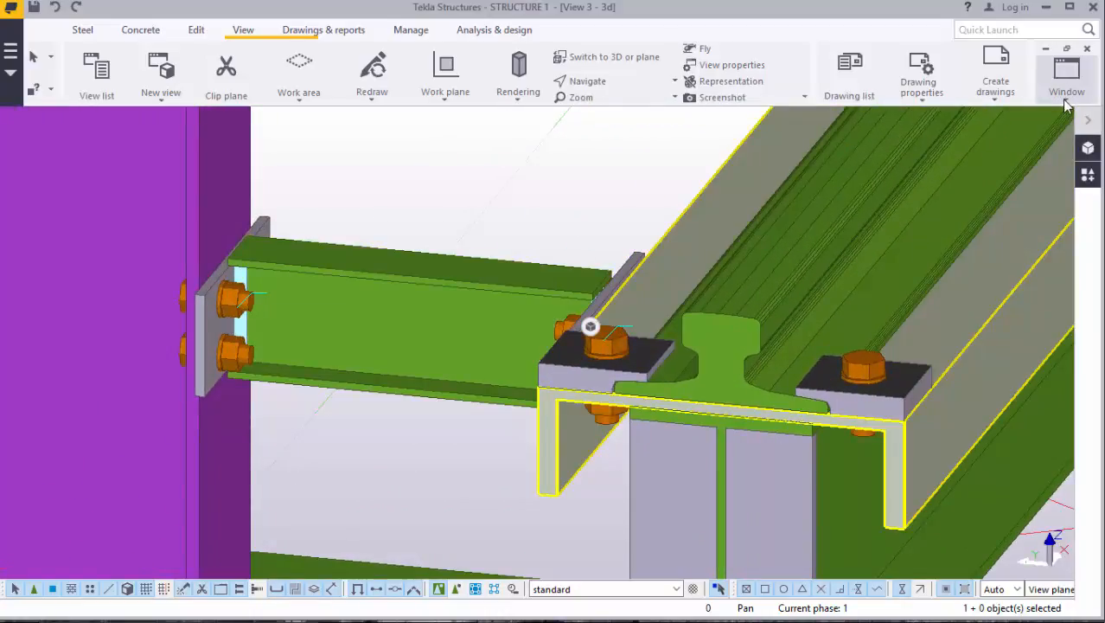
pyautogui.scroll(-5, 394, 363)
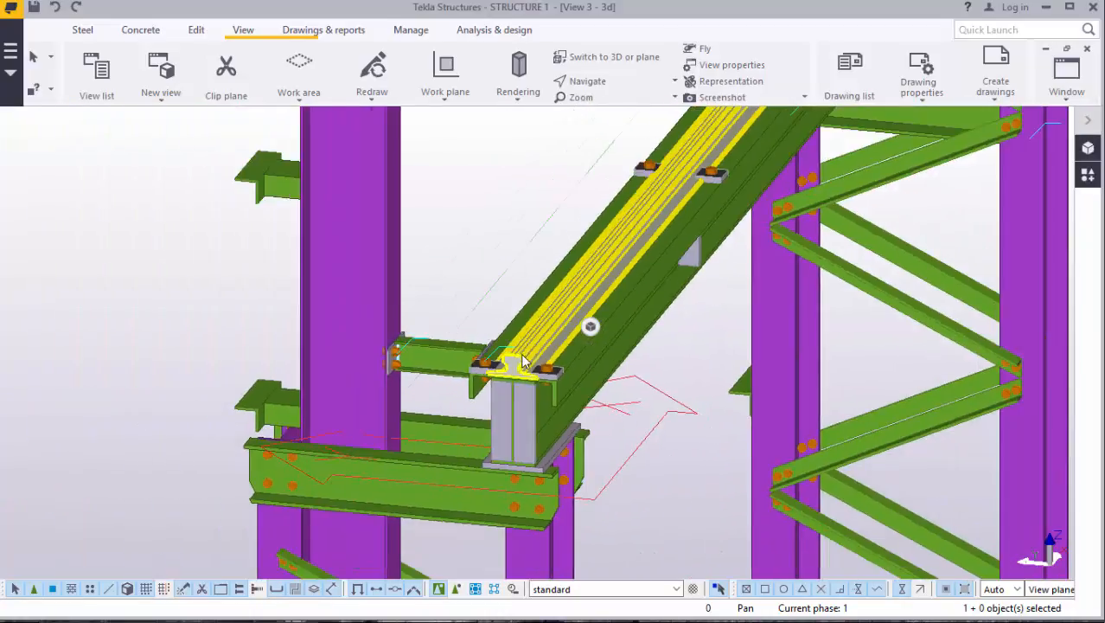
pyautogui.scroll(-2, 455, 408)
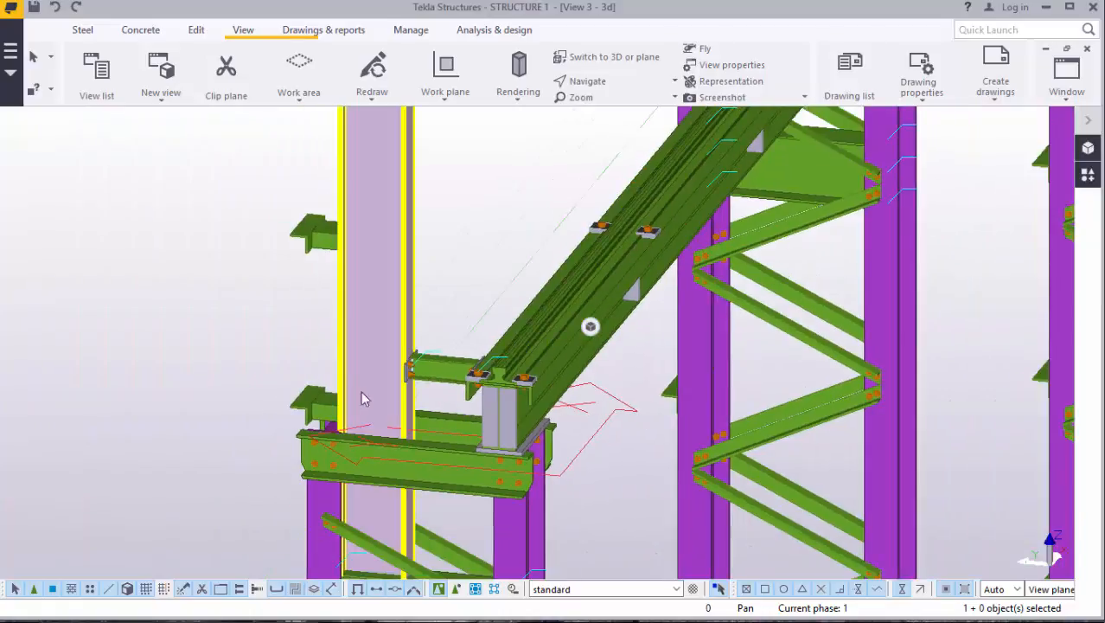
pyautogui.scroll(-5, 524, 301)
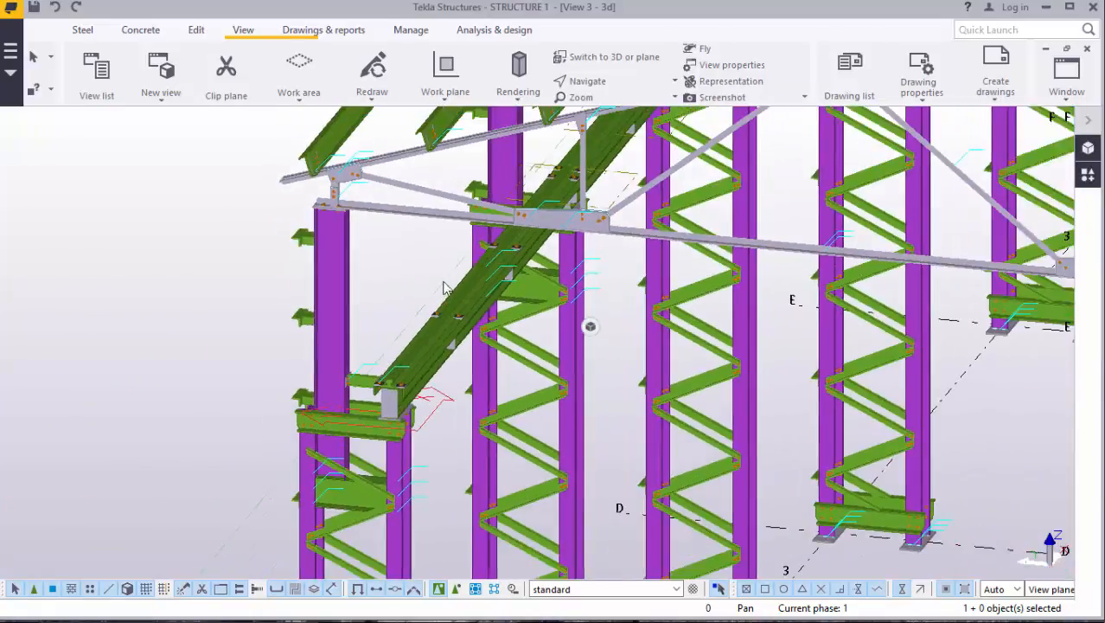
# Step: Orbit the 3D model to view the tie beam at column A3 from outside the row 3 columns
pyautogui.scroll(-2, 443, 288)
pyautogui.click(608, 84)
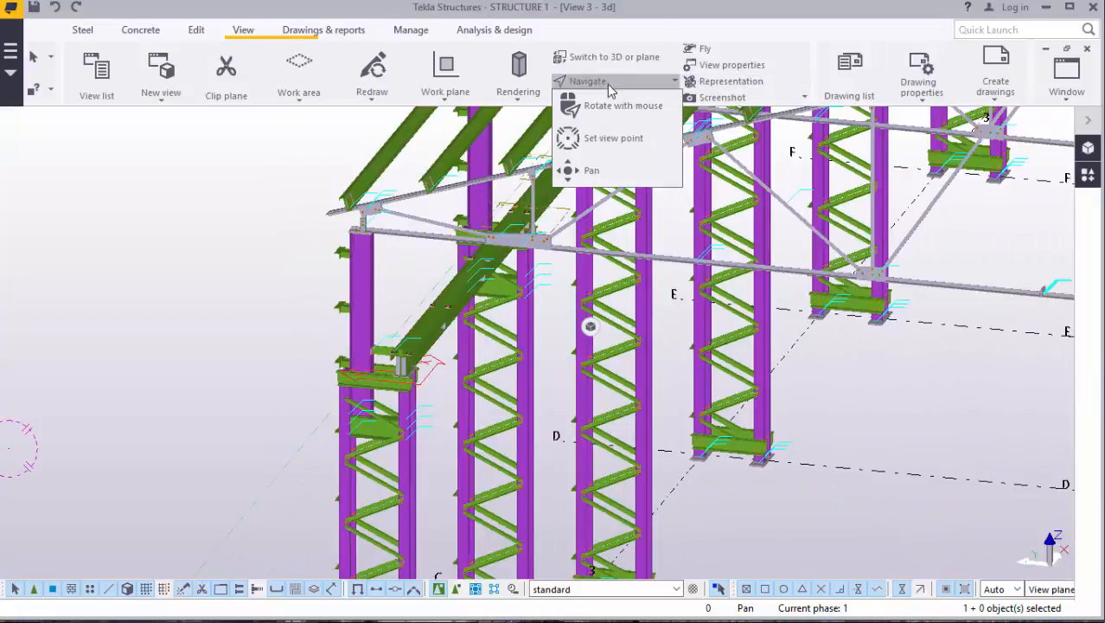
pyautogui.click(624, 107)
pyautogui.moveTo(563, 267); pyautogui.dragTo(690, 251)
pyautogui.scroll(-3, 529, 391)
pyautogui.scroll(-2, 500, 412)
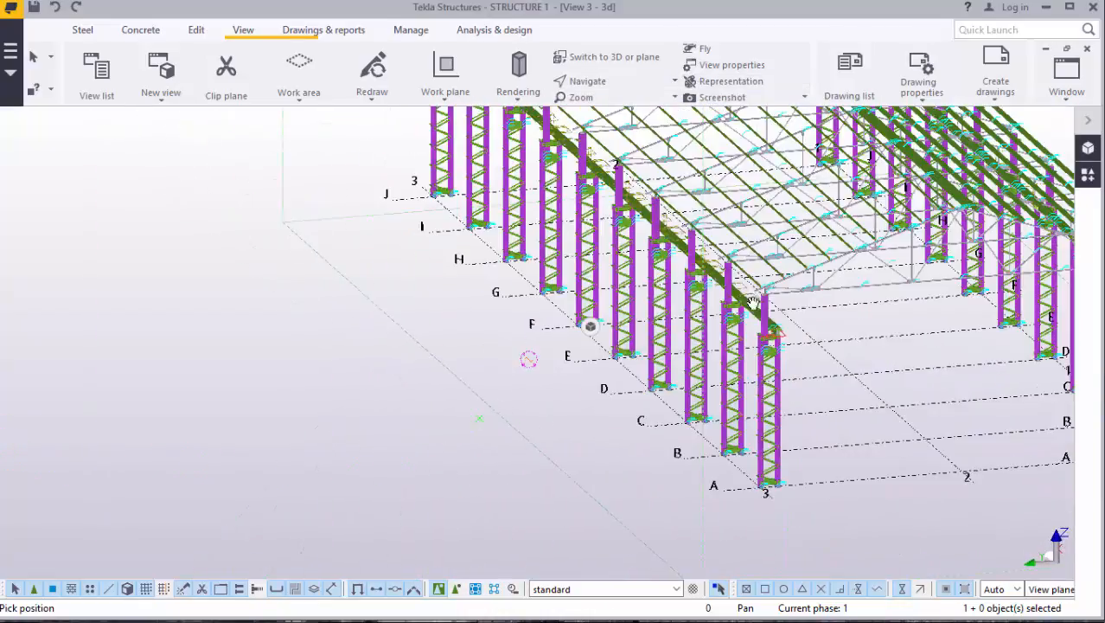
pyautogui.moveTo(773, 280); pyautogui.dragTo(809, 266)
pyautogui.scroll(5, 809, 265)
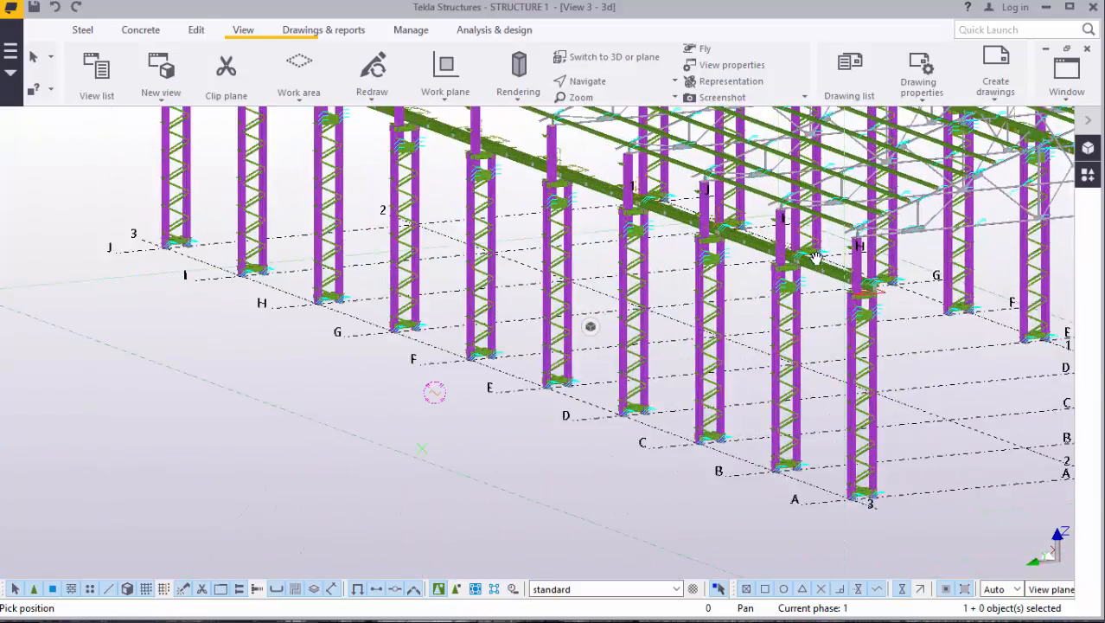
pyautogui.scroll(6, 975, 346)
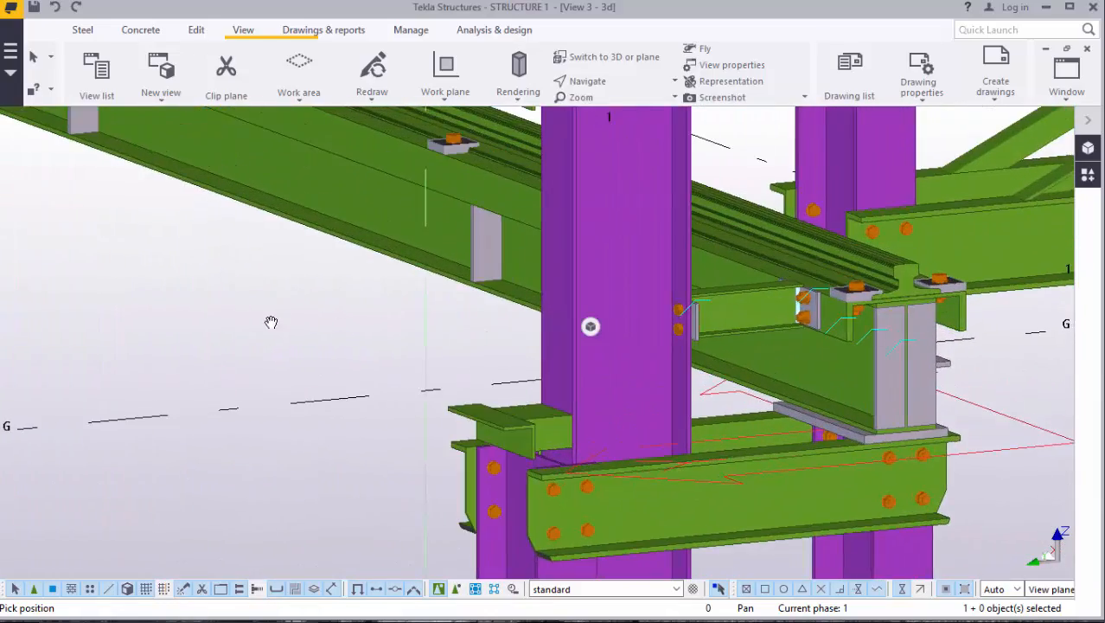
pyautogui.rightClick(270, 322)
pyautogui.click(331, 329)
# Step: Copy the tie beam at column A3, together with both end plate connections, from grid A to grid B
pyautogui.scroll(2, 917, 290)
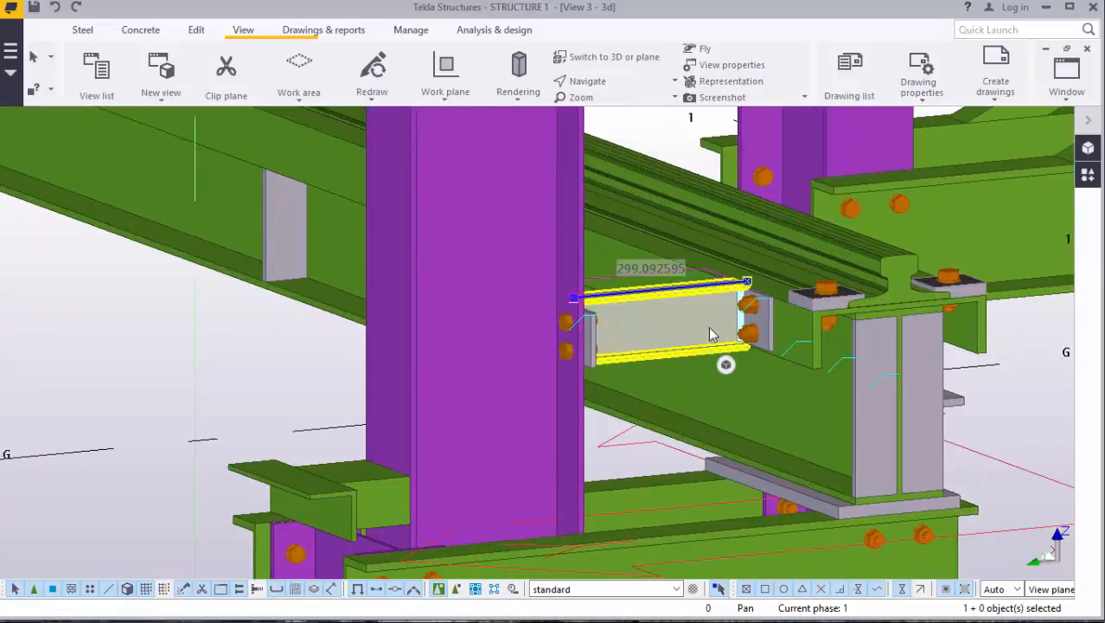
pyautogui.scroll(3, 749, 330)
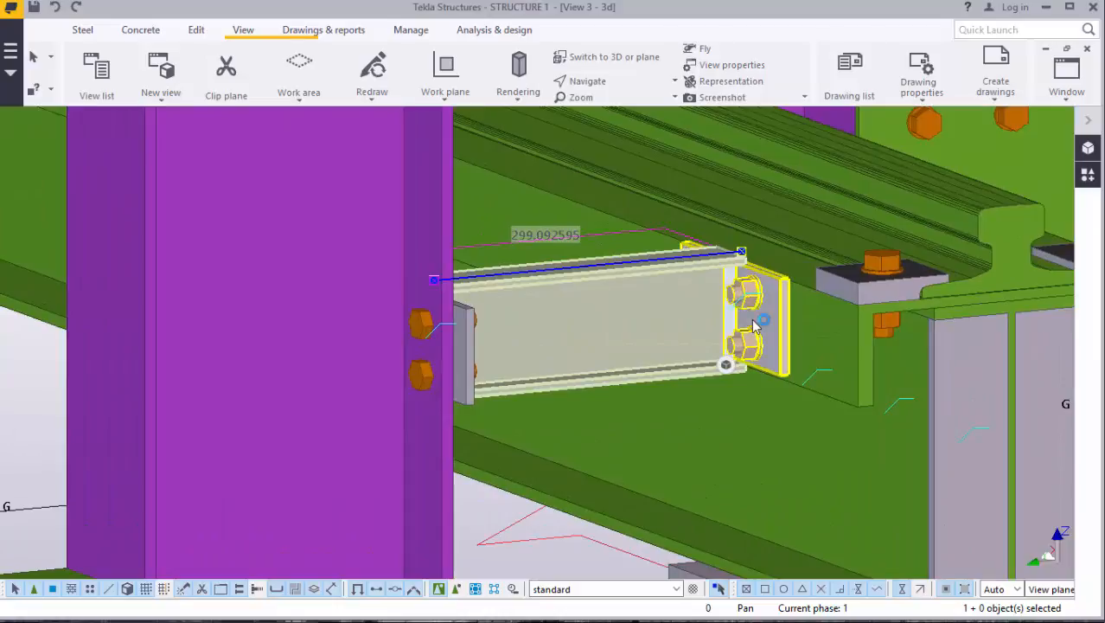
pyautogui.click(754, 325)
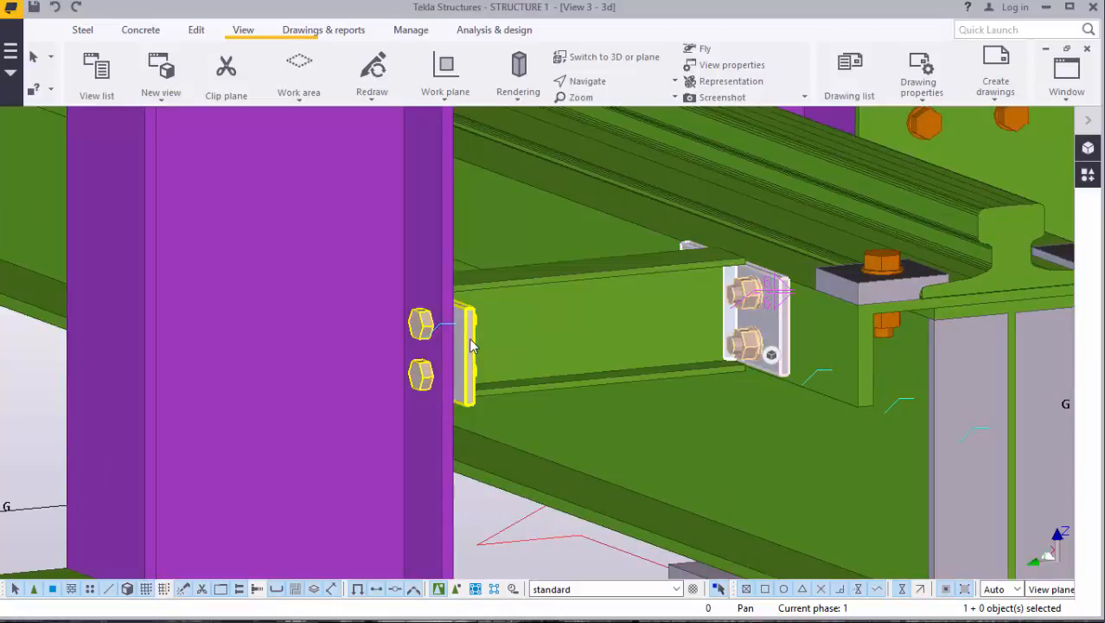
pyautogui.keyDown('ctrl'); pyautogui.click(611, 297); pyautogui.keyUp('ctrl')
pyautogui.rightClick(606, 315)
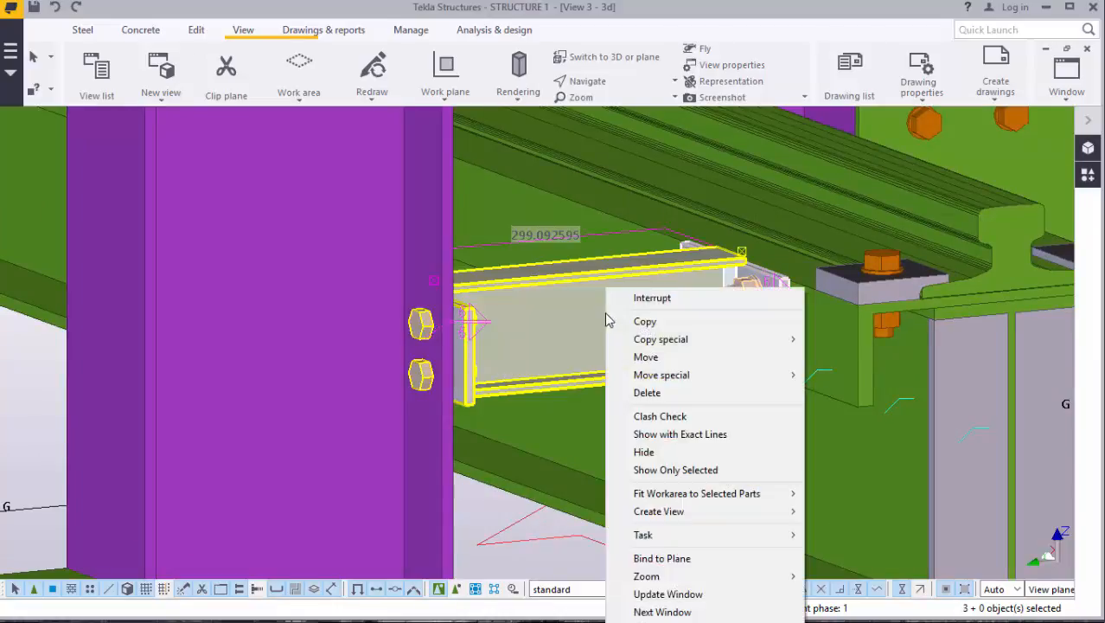
pyautogui.click(689, 321)
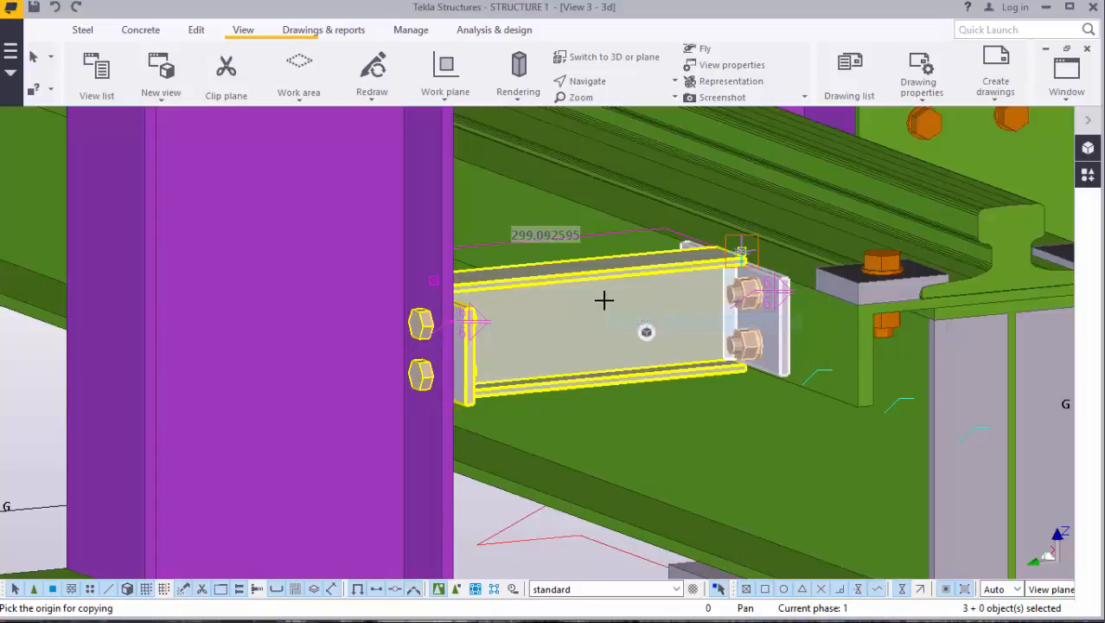
pyautogui.scroll(-2, 605, 298)
pyautogui.scroll(-6, 616, 252)
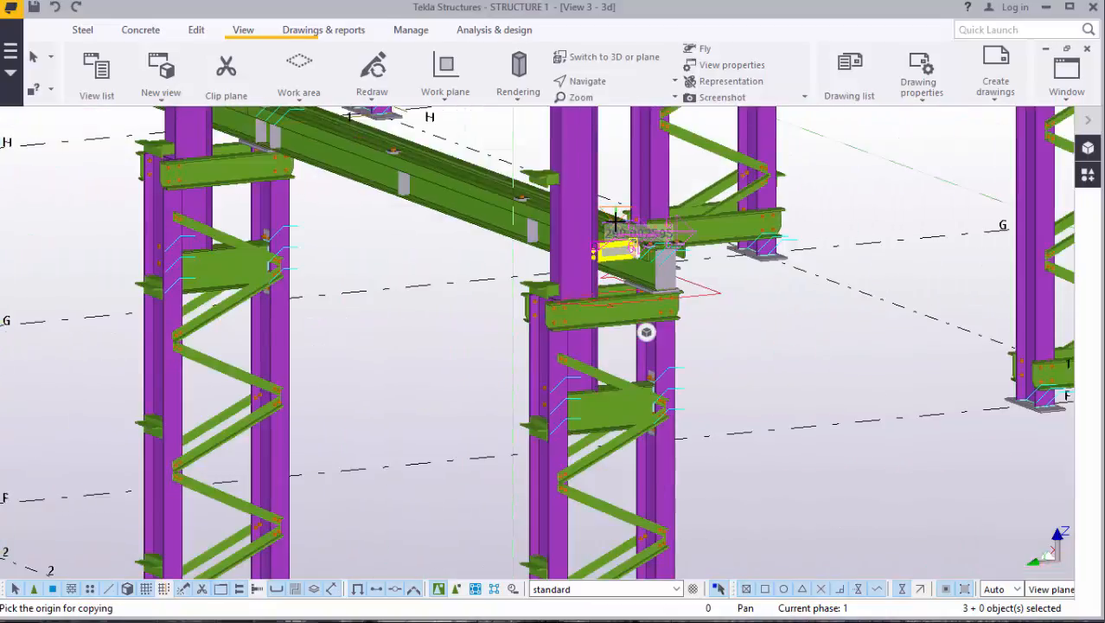
pyautogui.scroll(-5, 613, 216)
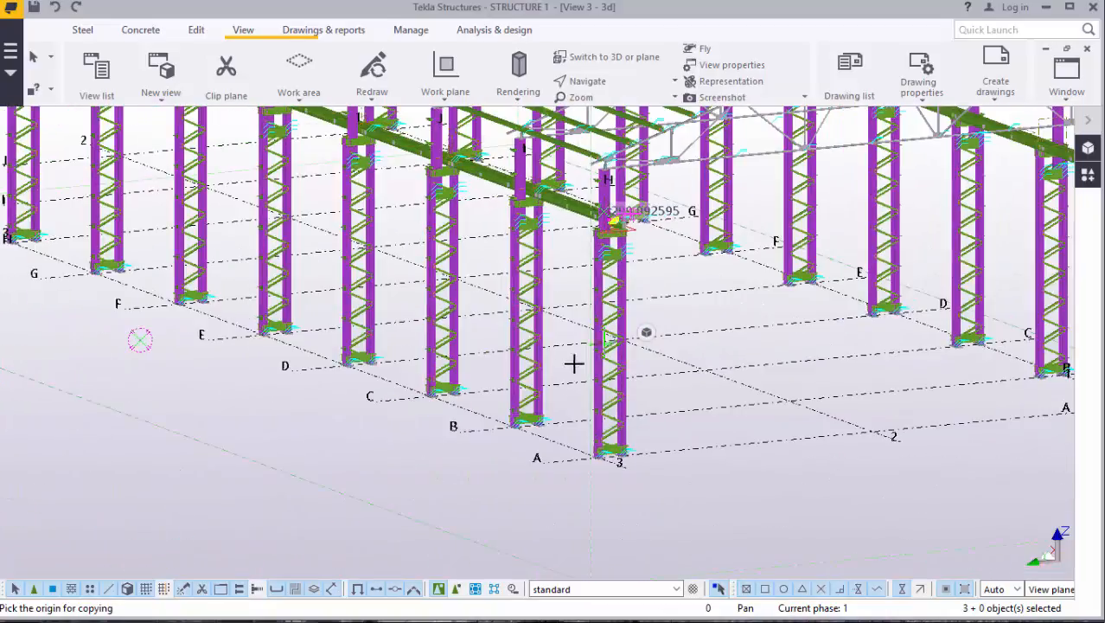
pyautogui.scroll(2, 547, 484)
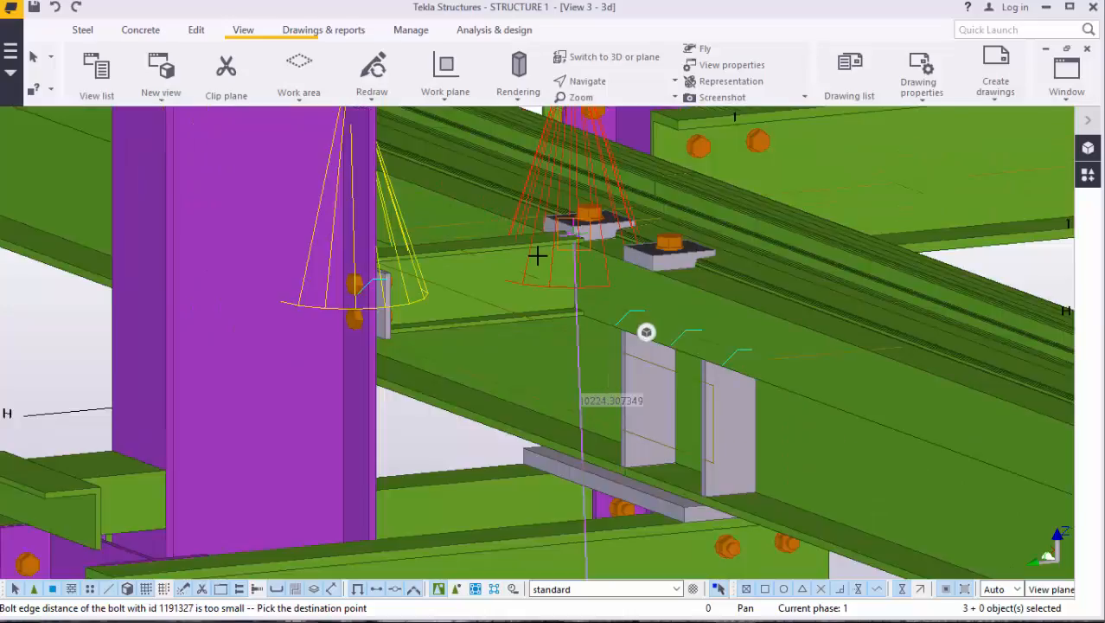
# Step: Copy the same tie beam and its end plate connections to grid C along row 3
pyautogui.scroll(-3, 666, 305)
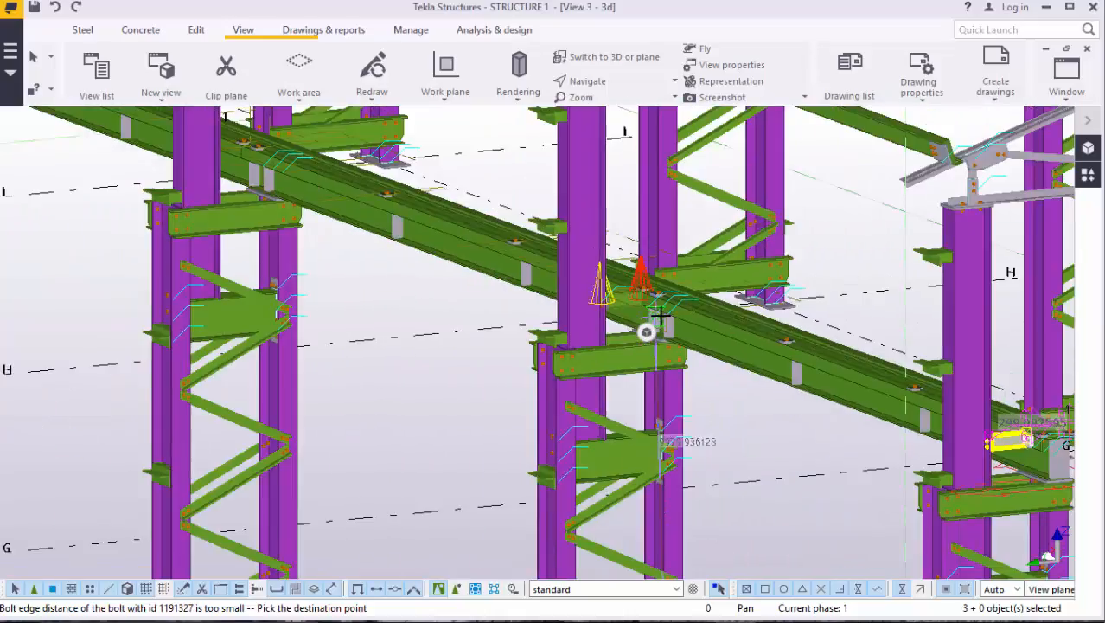
pyautogui.scroll(-3, 660, 316)
pyautogui.scroll(-4, 463, 222)
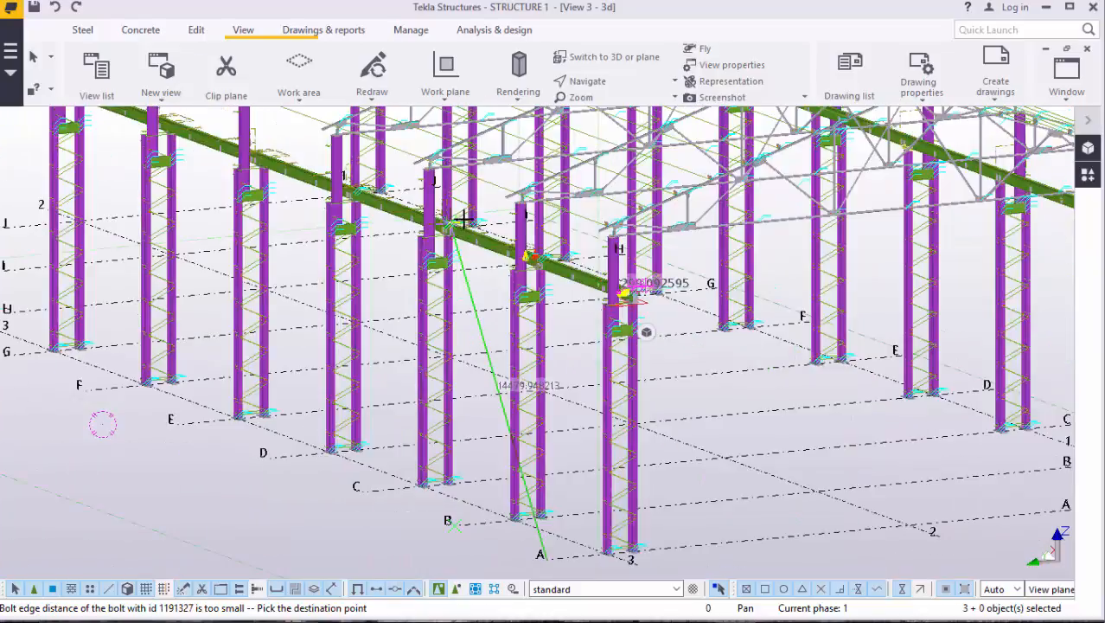
pyautogui.scroll(-3, 674, 399)
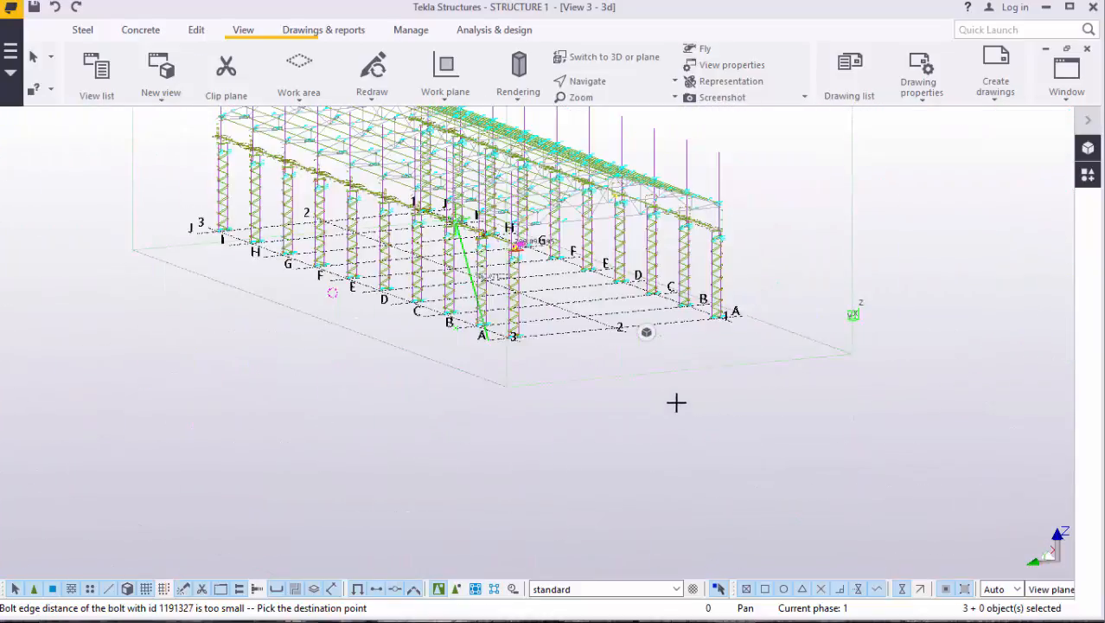
pyautogui.scroll(5, 488, 244)
pyautogui.scroll(3, 482, 231)
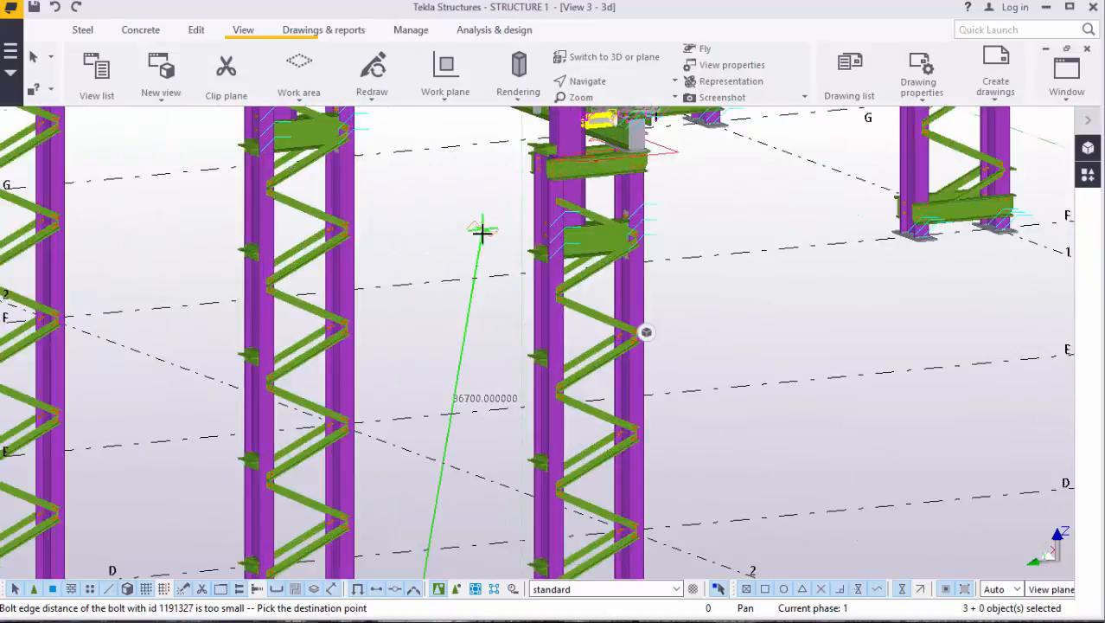
pyautogui.scroll(-2, 599, 372)
pyautogui.scroll(1, 503, 246)
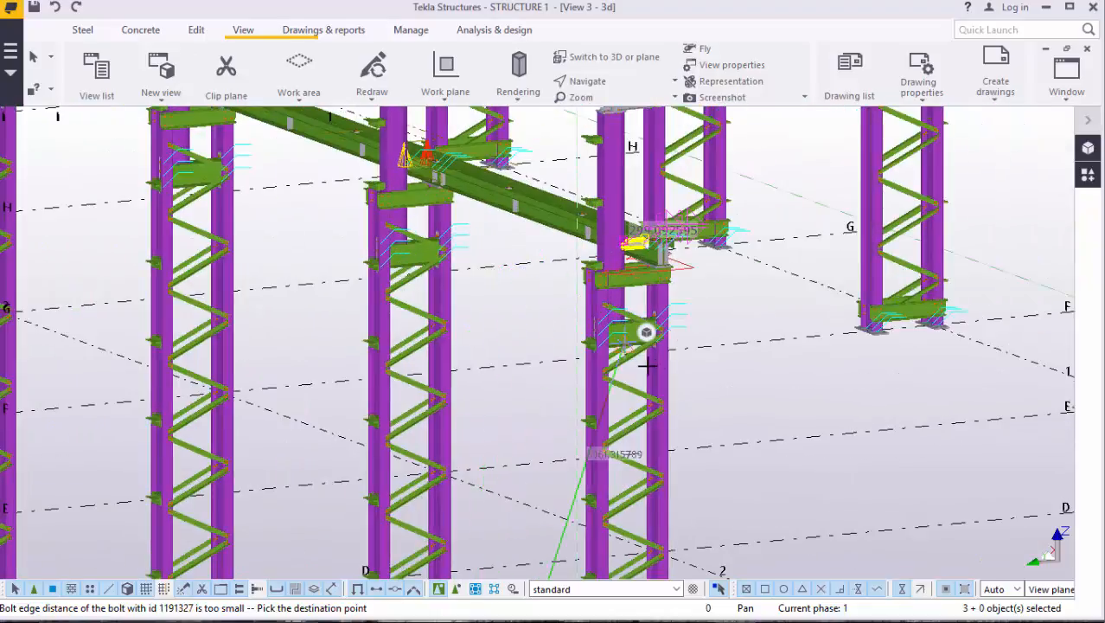
pyautogui.scroll(-3, 553, 328)
pyautogui.scroll(5, 286, 557)
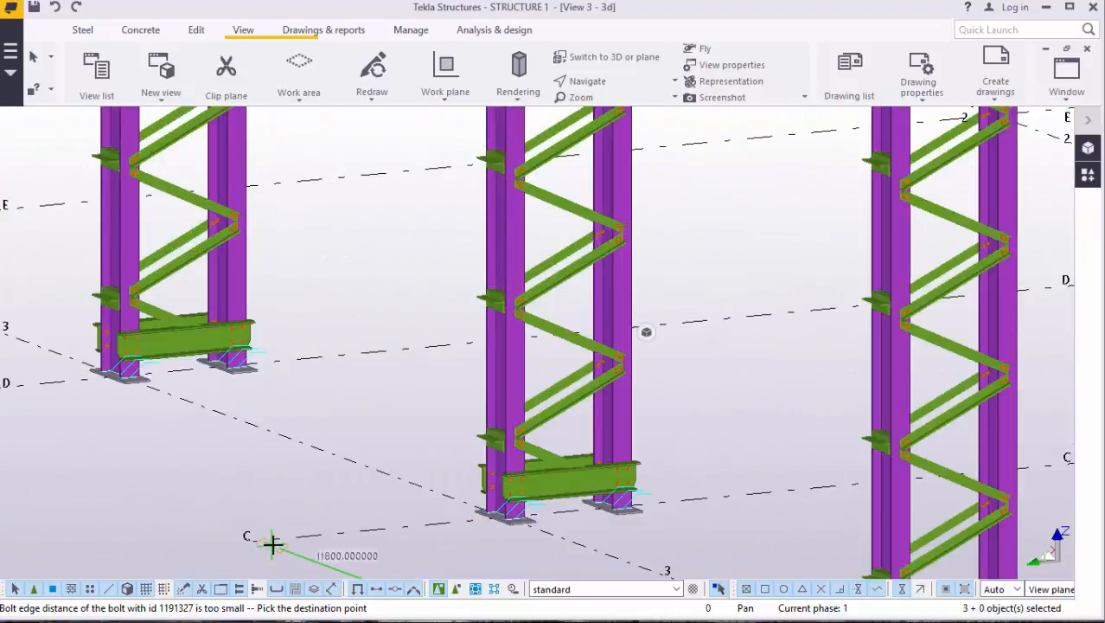
pyautogui.click(254, 540)
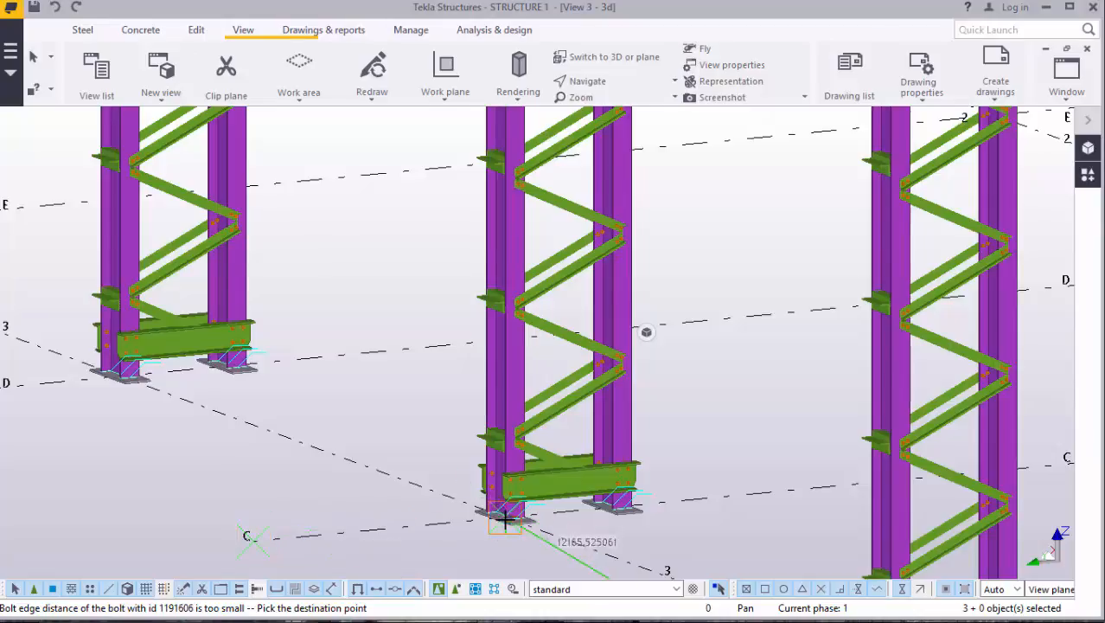
# Step: Check the tie beam connections at grid C and continue the copies to grids D, E, F and G
pyautogui.scroll(-6, 504, 519)
pyautogui.scroll(2, 566, 289)
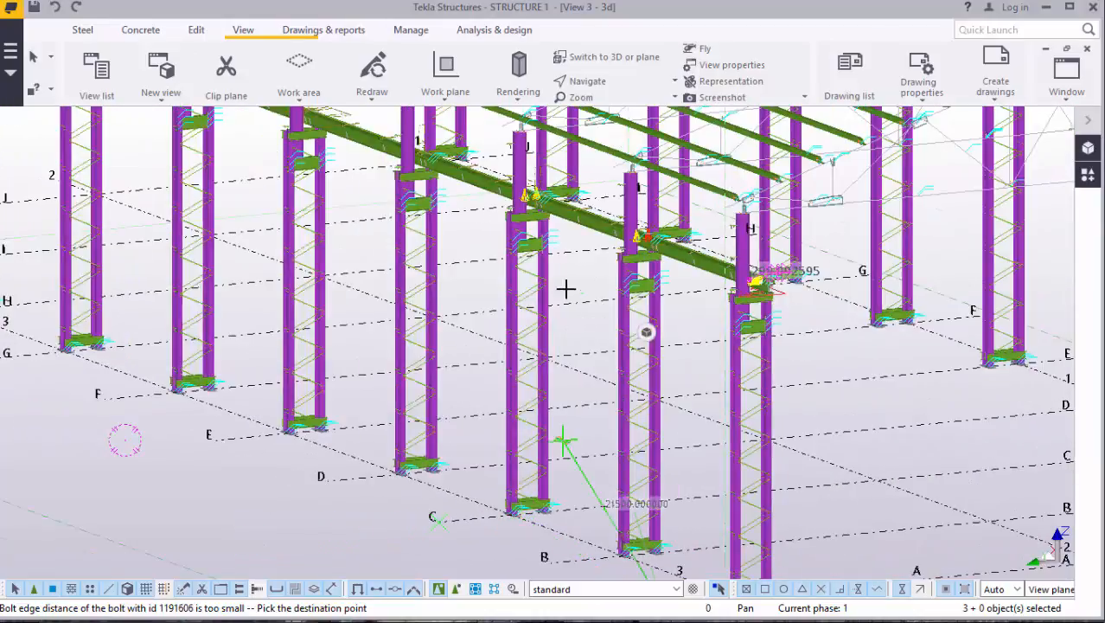
pyautogui.scroll(5, 518, 197)
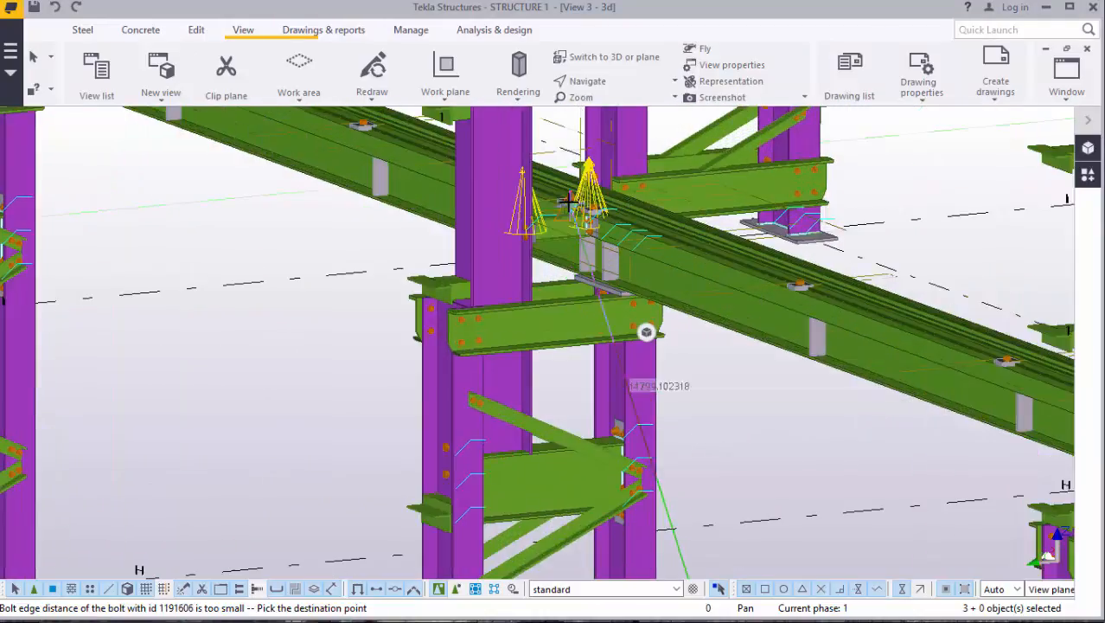
pyautogui.scroll(6, 595, 220)
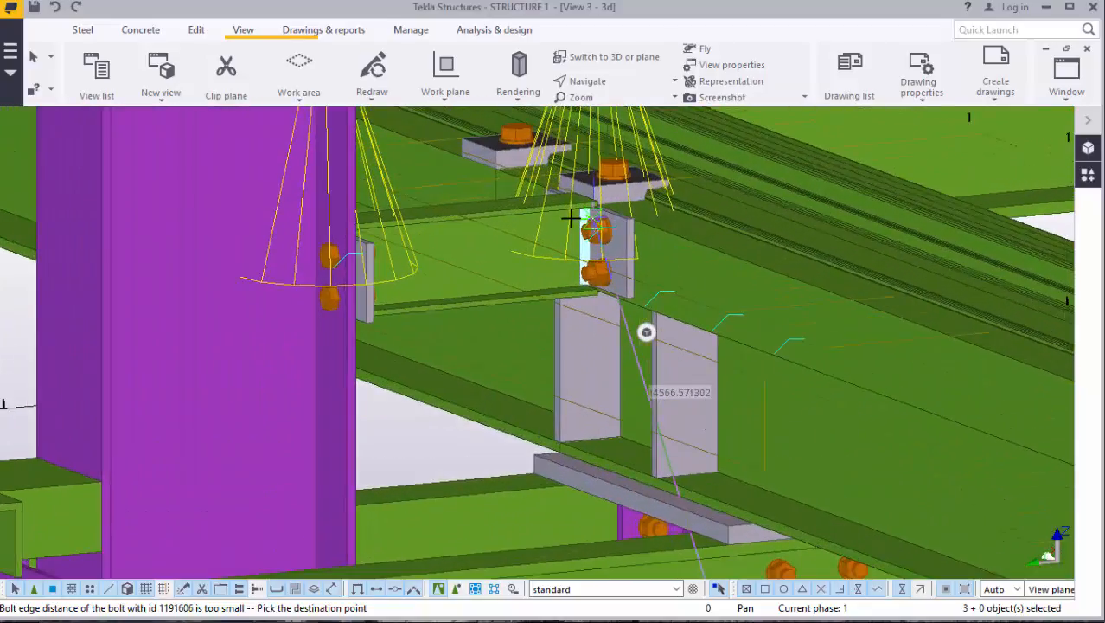
pyautogui.scroll(-8, 572, 218)
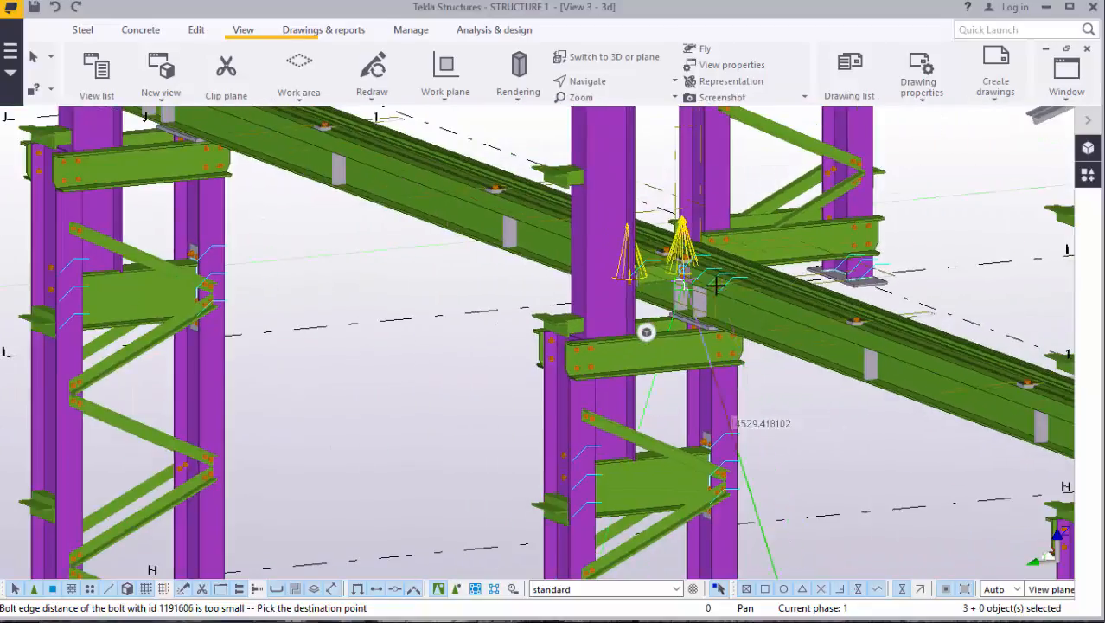
pyautogui.scroll(-8, 631, 262)
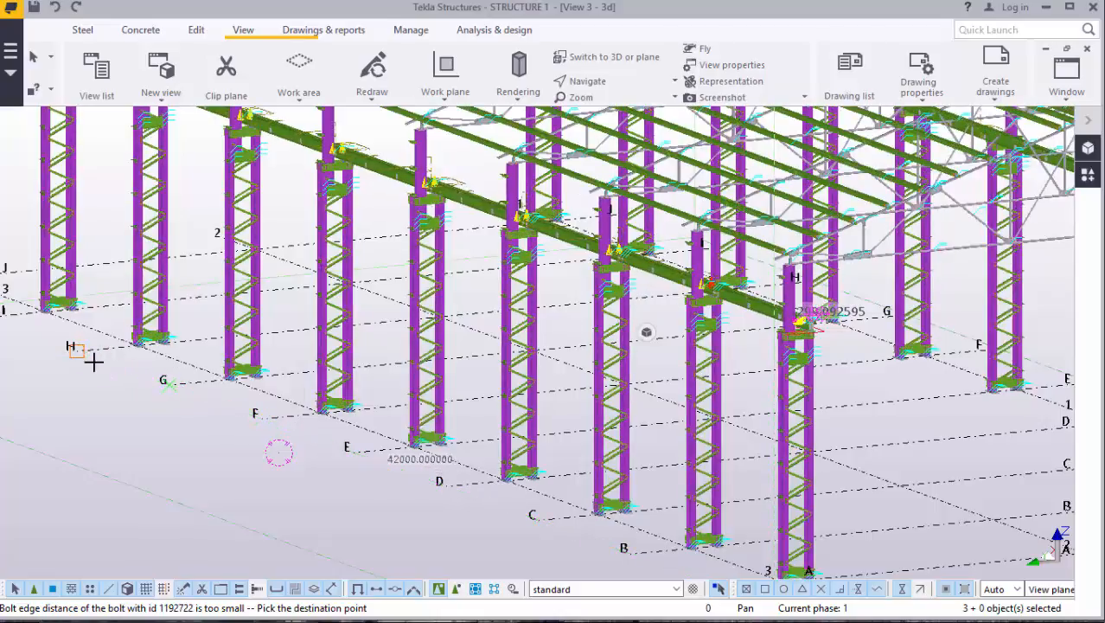
# Step: Place the remaining tie beam copies with their end plate connections at grids H, I and J along row 3
pyautogui.scroll(-2, 335, 479)
pyautogui.scroll(2, 49, 389)
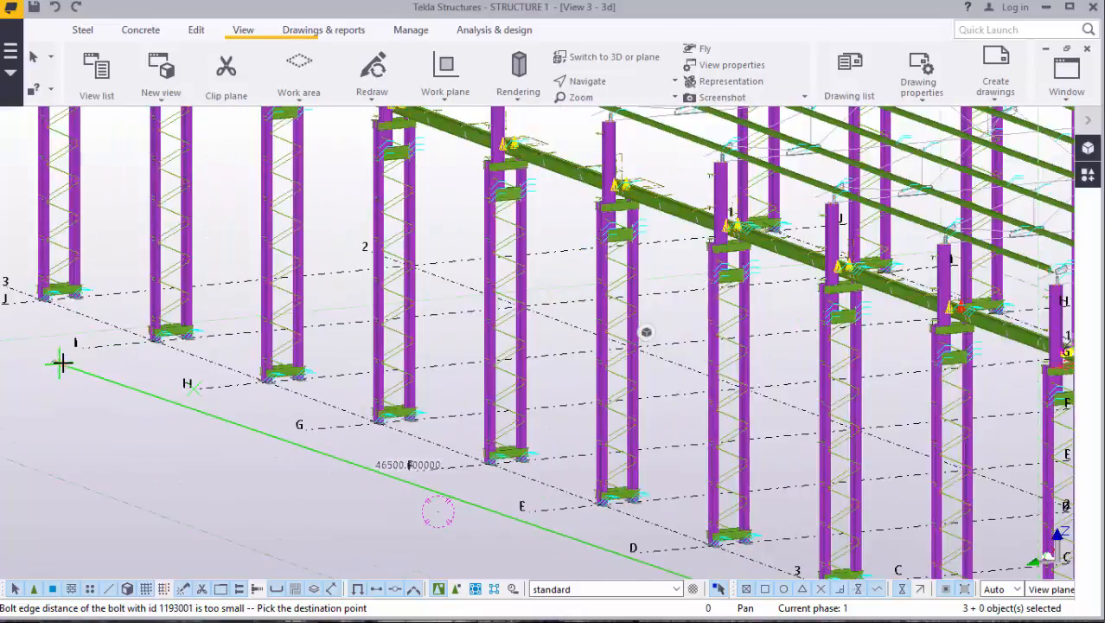
pyautogui.scroll(-3, 290, 455)
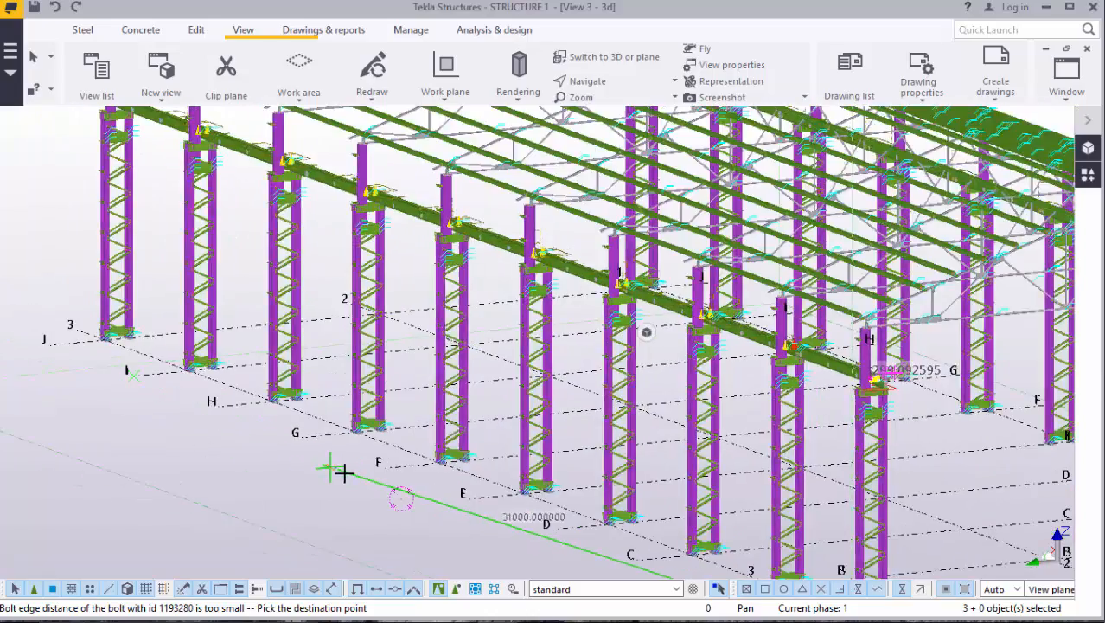
pyautogui.scroll(3, 137, 369)
pyautogui.scroll(2, 106, 373)
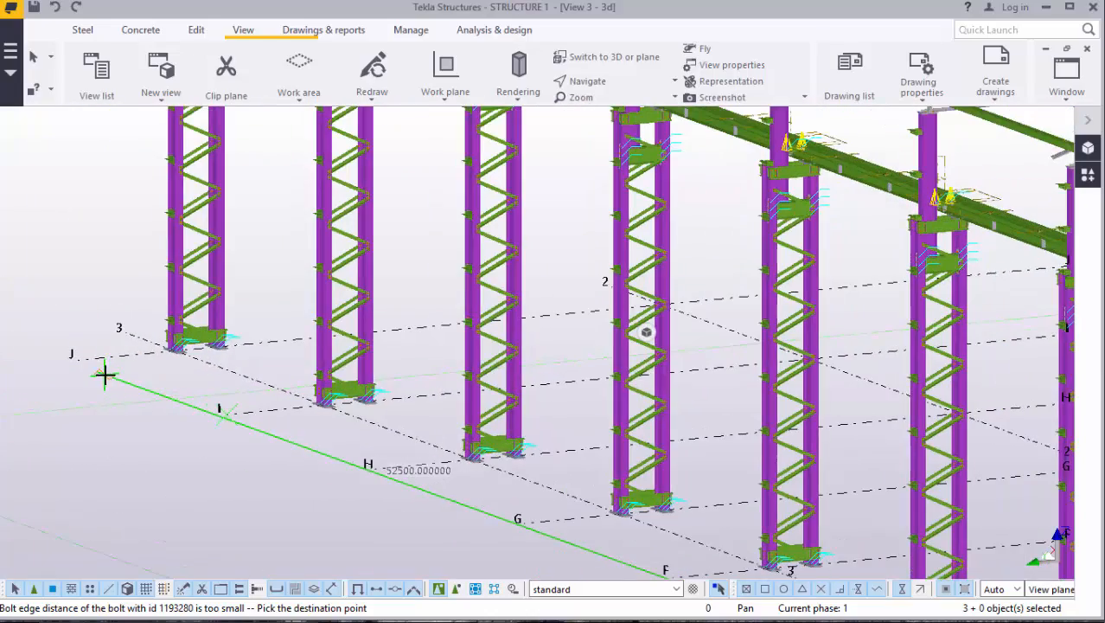
pyautogui.scroll(-5, 117, 388)
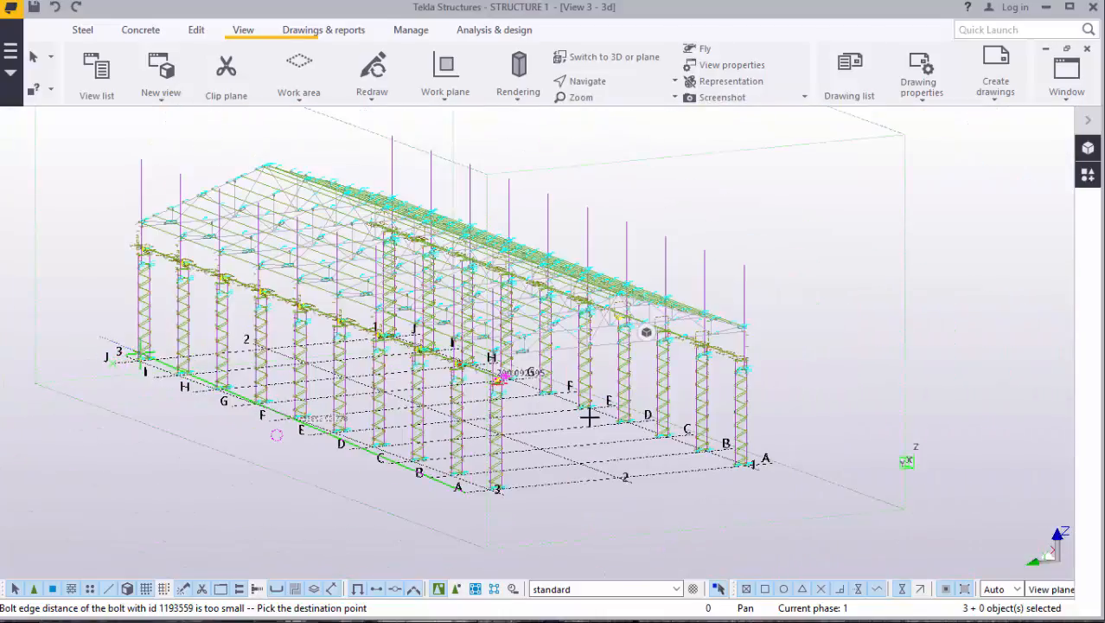
# Step: Review the copied tie beams along row 3 and end the copy command
pyautogui.scroll(-1, 671, 447)
pyautogui.scroll(4, 345, 394)
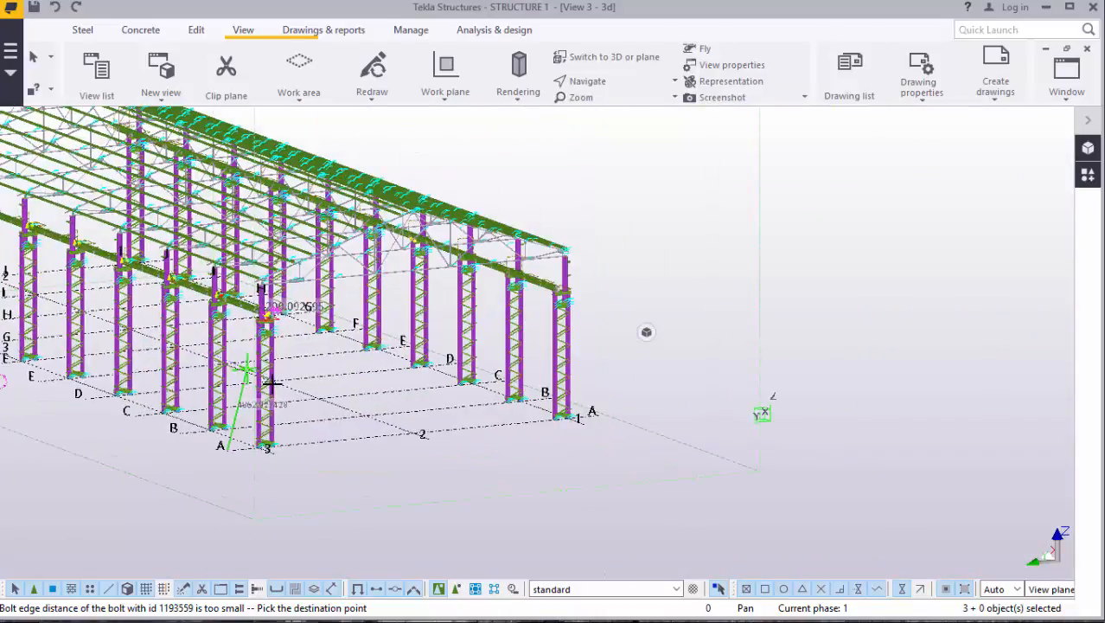
pyautogui.scroll(3, 303, 382)
pyautogui.scroll(2, 281, 295)
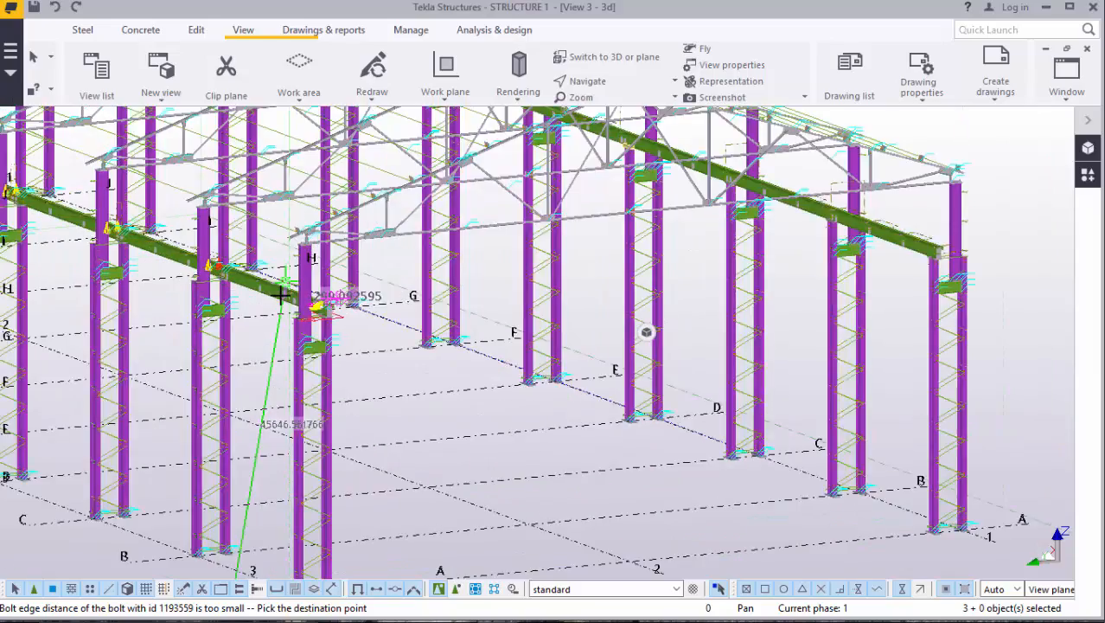
pyautogui.scroll(4, 364, 347)
pyautogui.rightClick(488, 405)
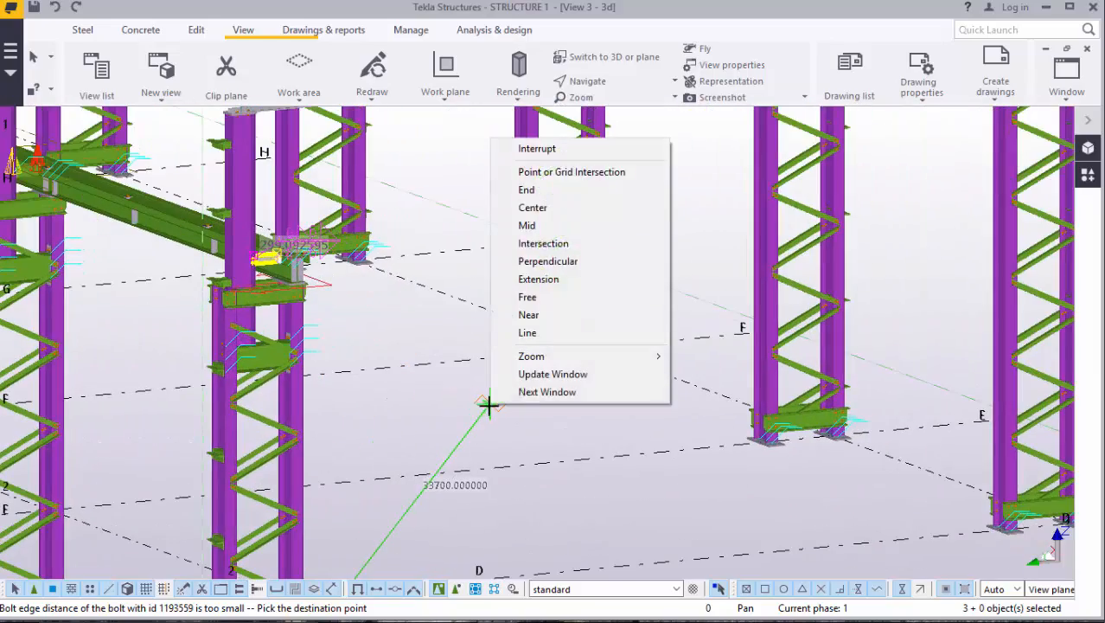
pyautogui.click(523, 149)
# Step: End the copy command and apply the bolt3 settings to the failed end plate connection on the tie beam at grid H
pyautogui.scroll(-3, 676, 429)
pyautogui.scroll(5, 339, 297)
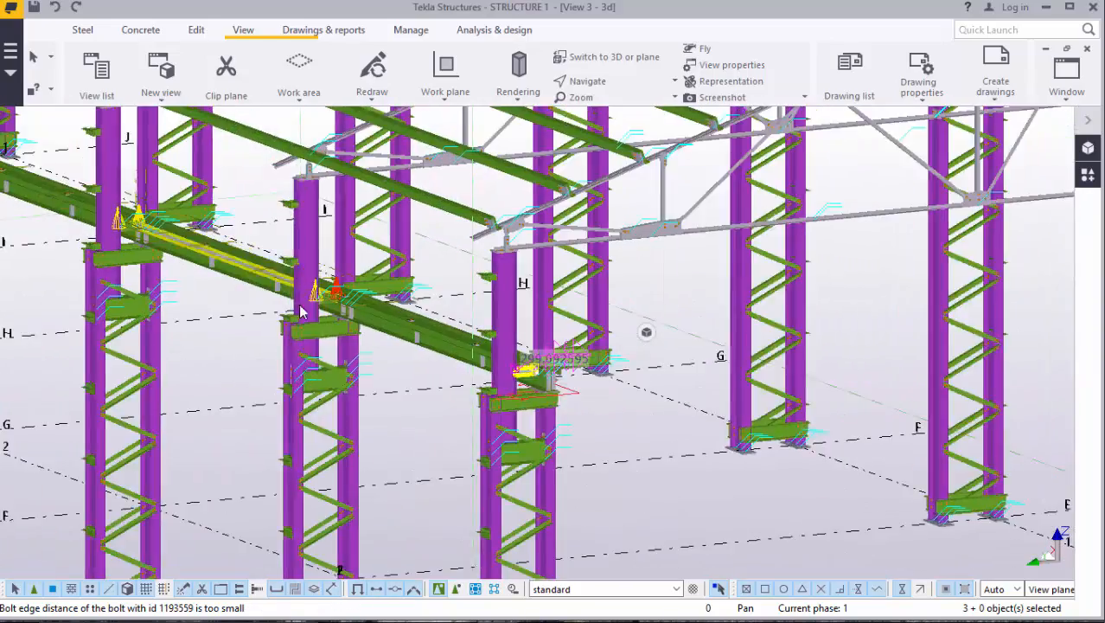
pyautogui.scroll(8, 339, 296)
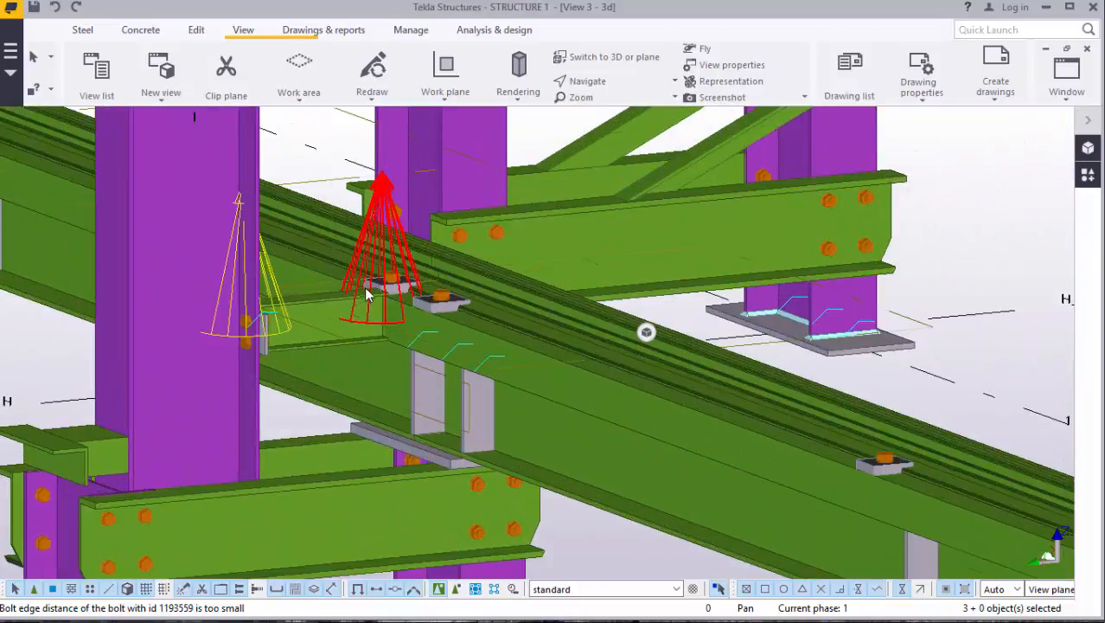
pyautogui.scroll(6, 382, 299)
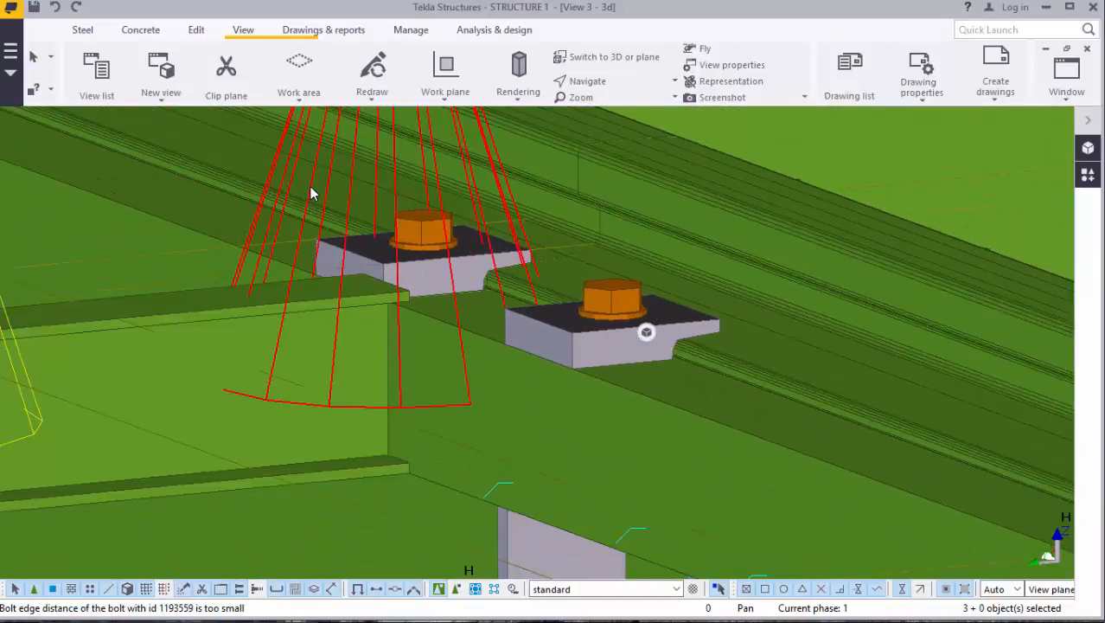
pyautogui.click(310, 193)
pyautogui.doubleClick(310, 193)
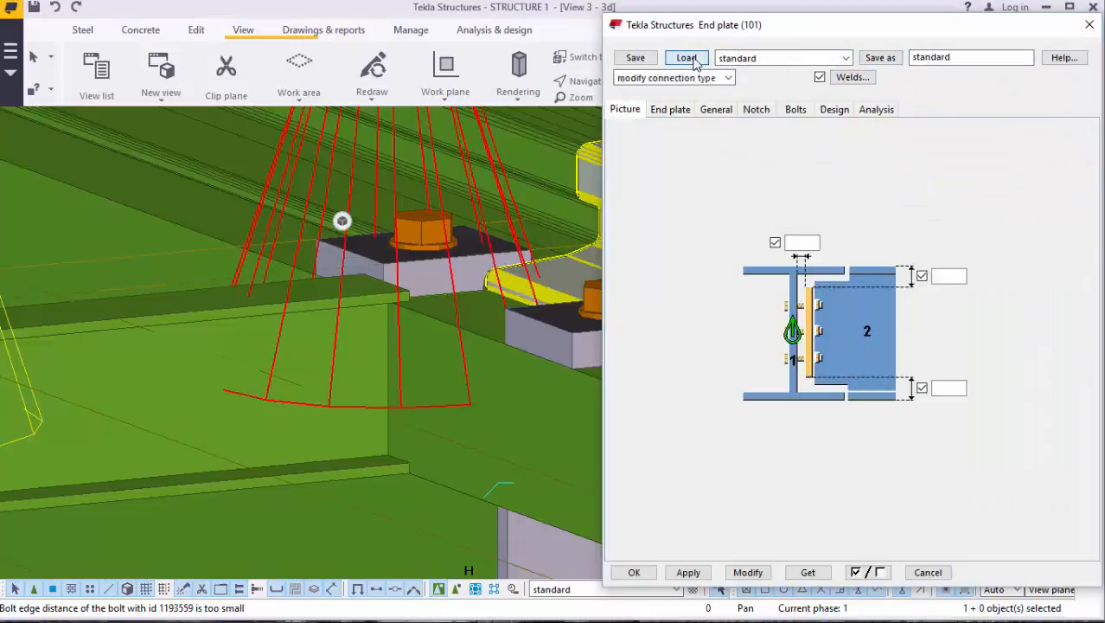
pyautogui.click(840, 58)
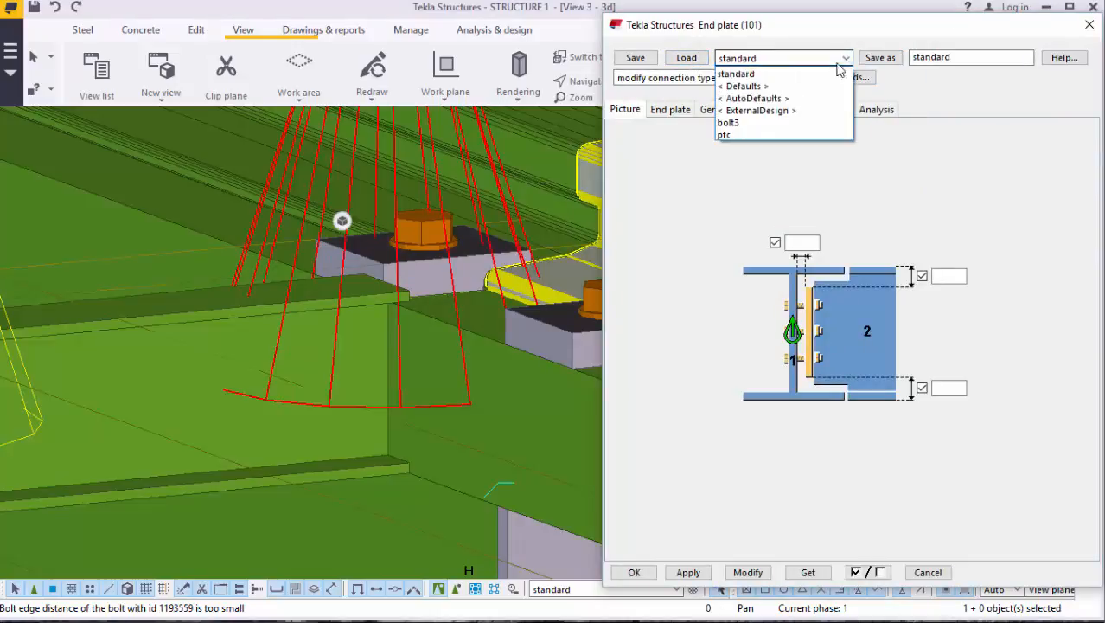
pyautogui.click(744, 127)
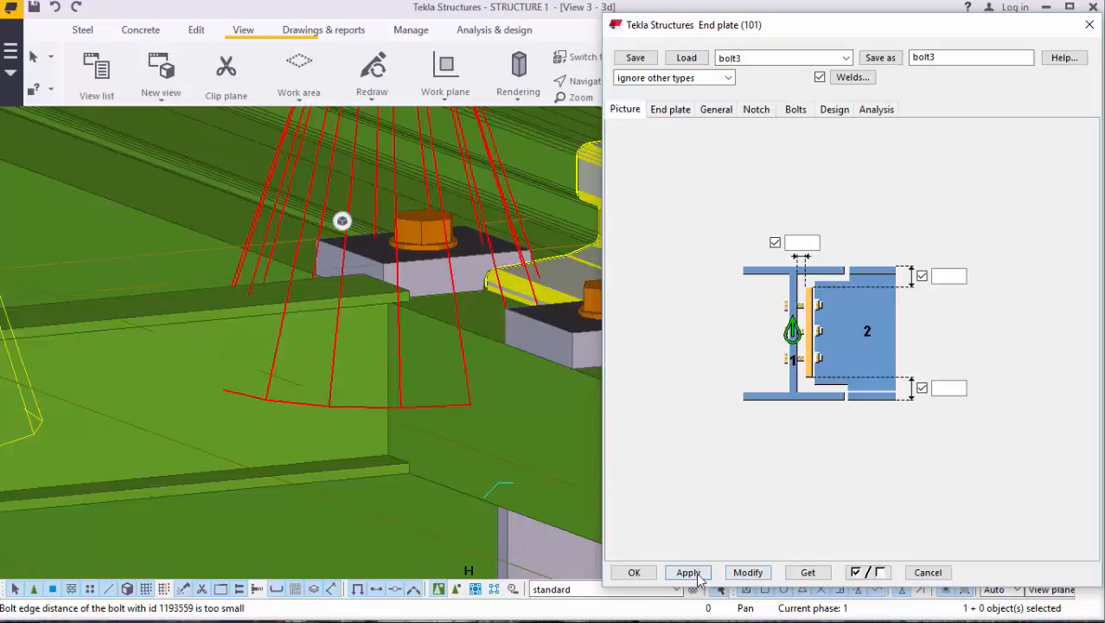
pyautogui.click(635, 572)
# Step: Close the end plate settings and delete the failed end plate connection between the tie beam and crane beam at grid H
pyautogui.scroll(-6, 432, 363)
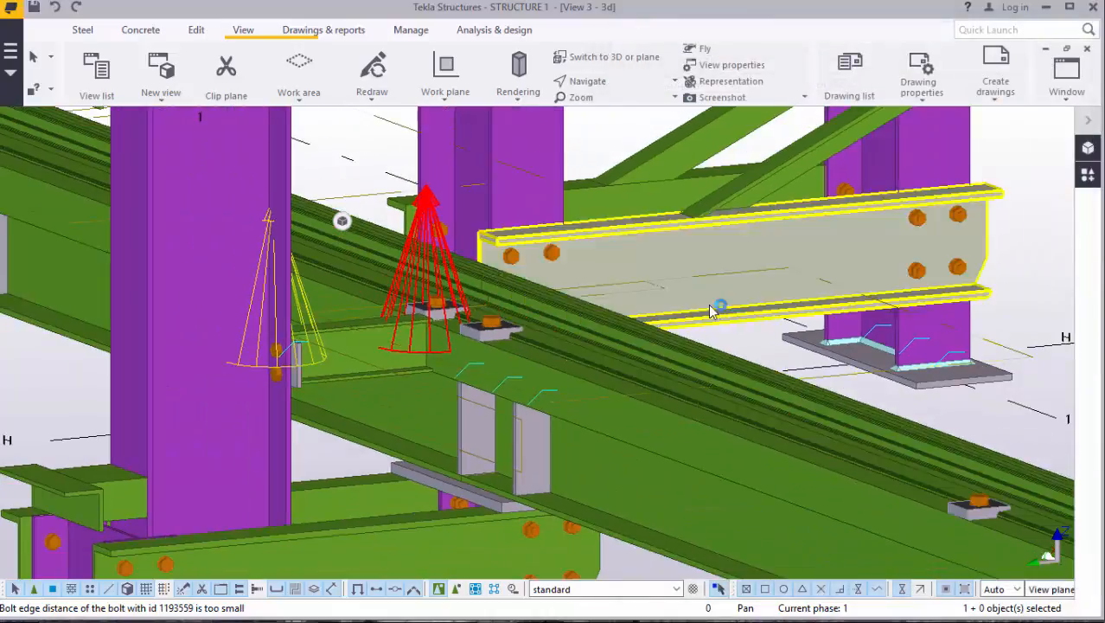
pyautogui.rightClick(795, 337)
pyautogui.click(828, 211)
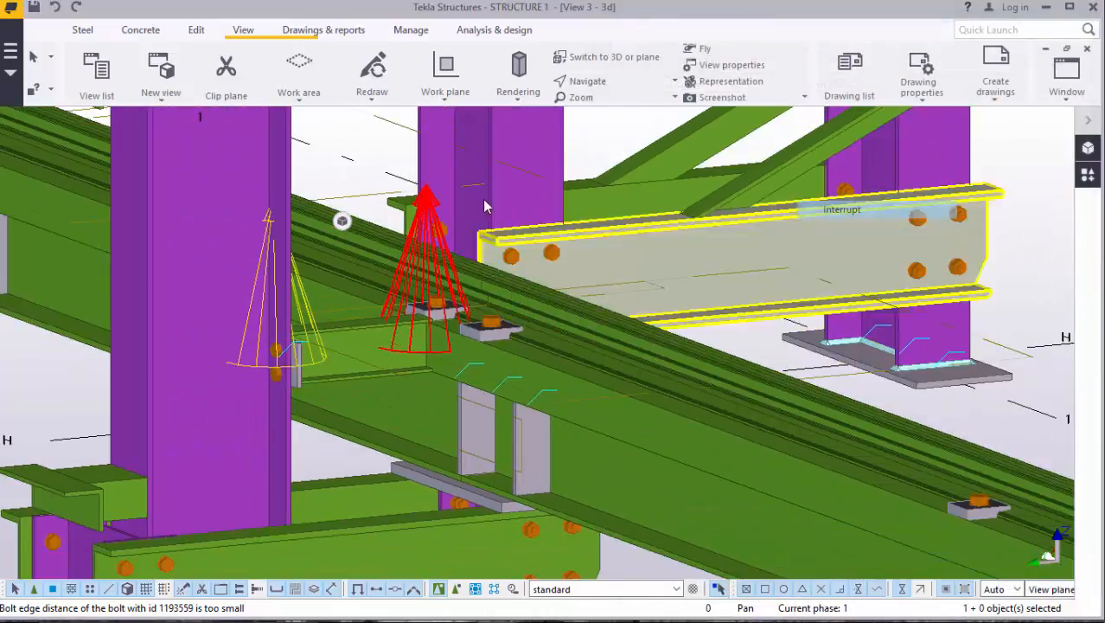
pyautogui.doubleClick(424, 223)
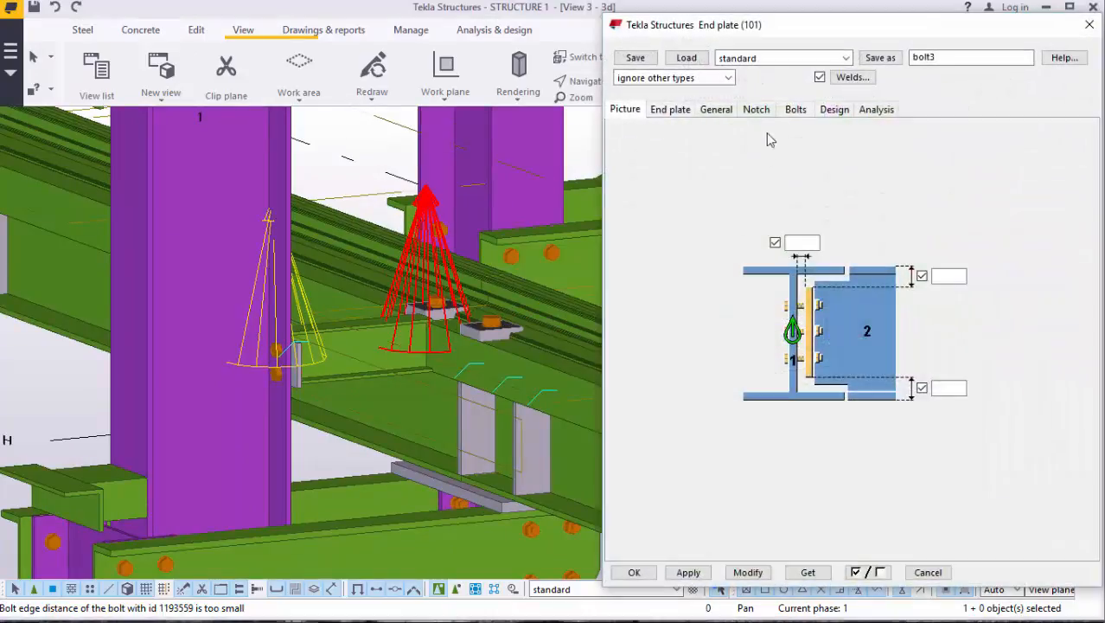
pyautogui.click(1087, 26)
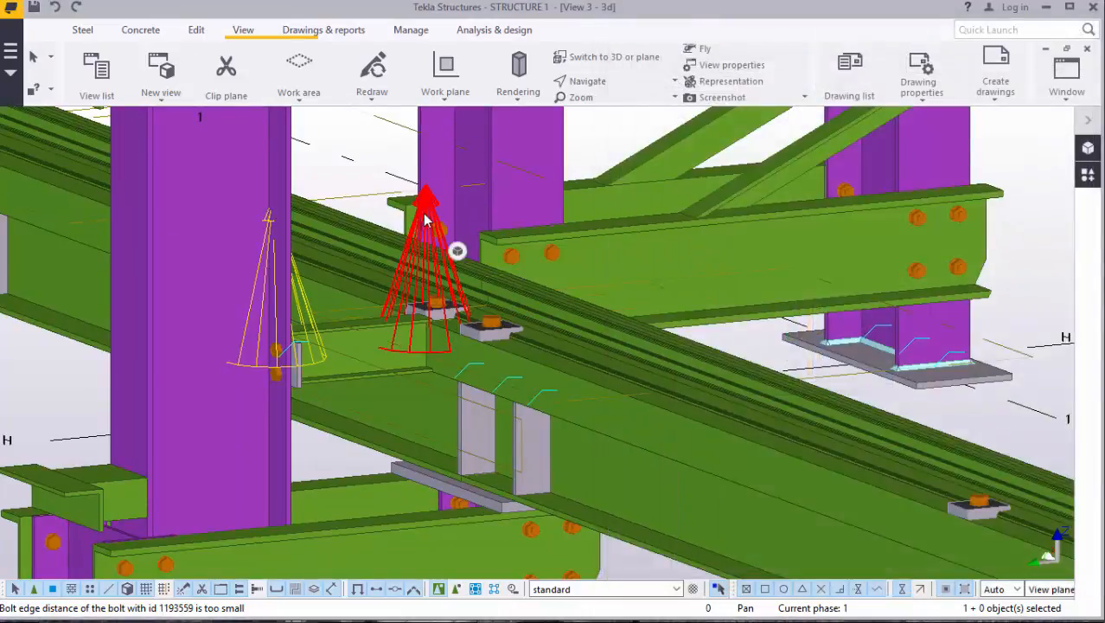
pyautogui.rightClick(425, 201)
pyautogui.click(472, 345)
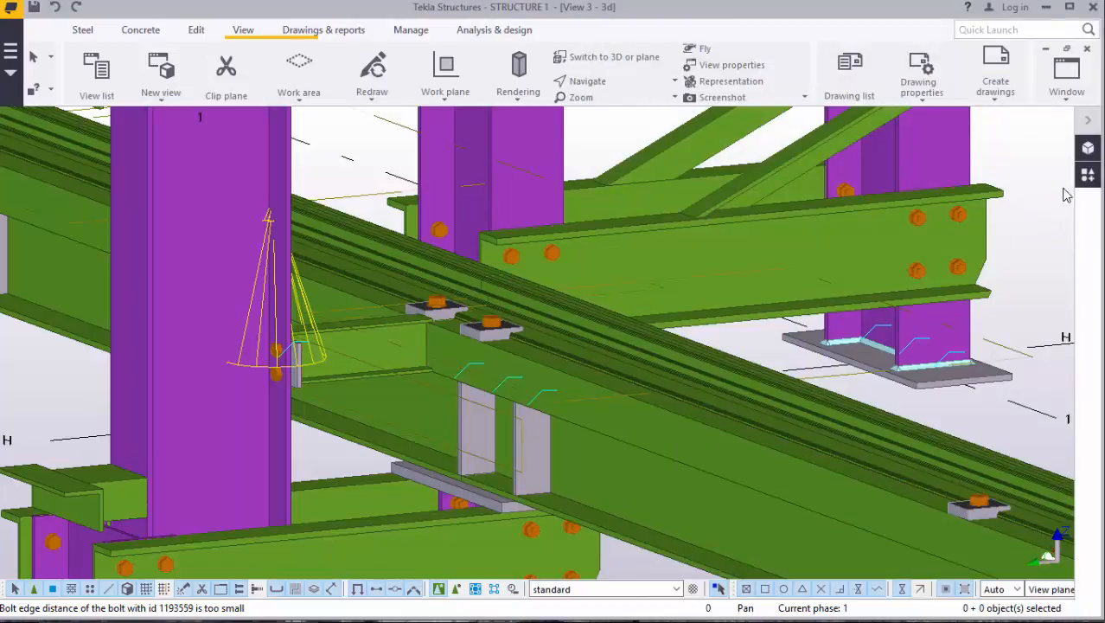
# Step: Search the components for 101 and create an End plate (101) connection between the crane beam and the tie beam at grid H
pyautogui.click(1088, 174)
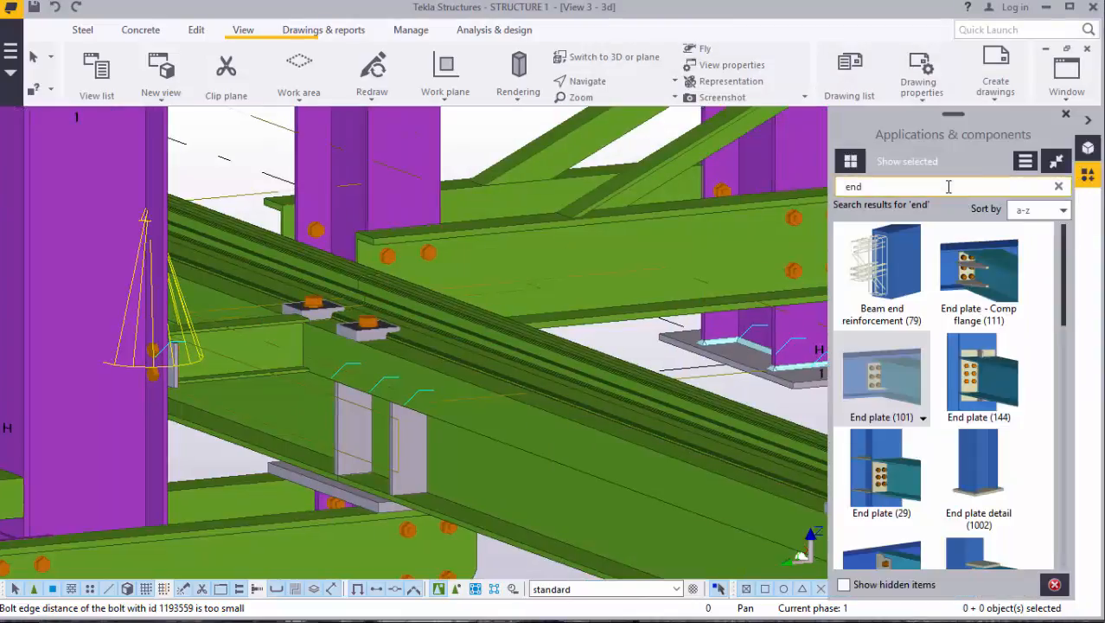
pyautogui.press('BackSpace')
pyautogui.press('BackSpace')
pyautogui.press('BackSpace')
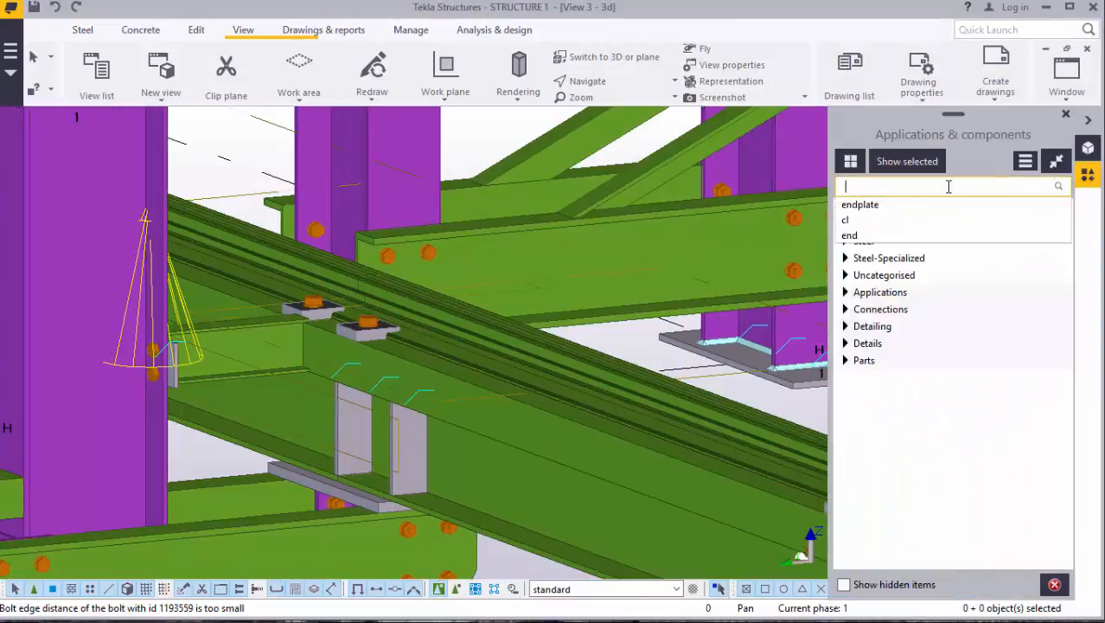
pyautogui.write('101')
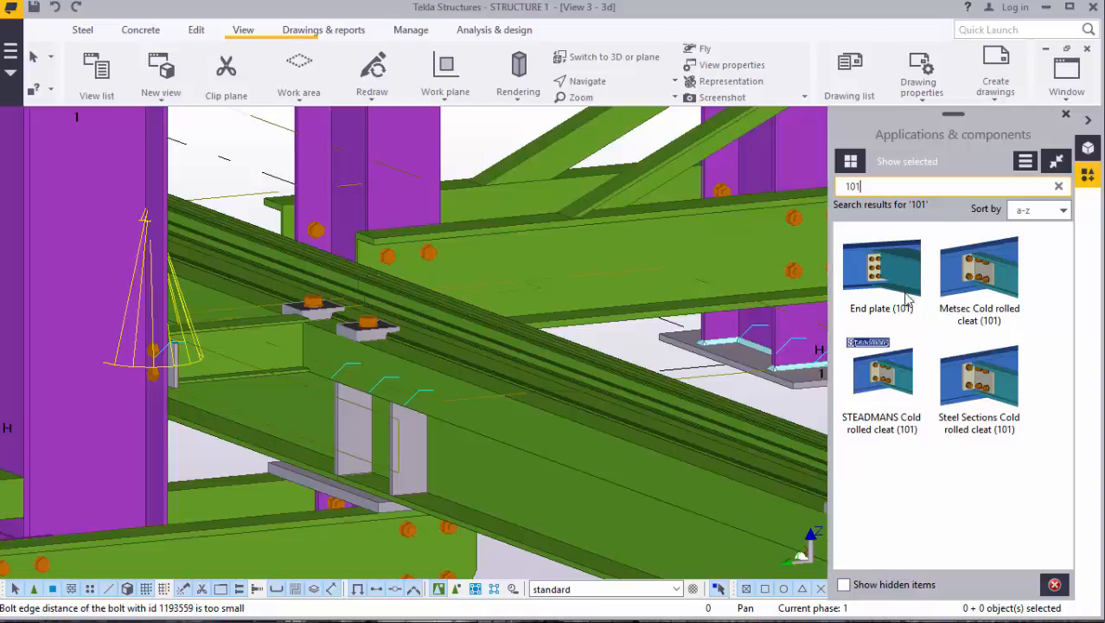
pyautogui.click(908, 298)
pyautogui.scroll(3, 286, 350)
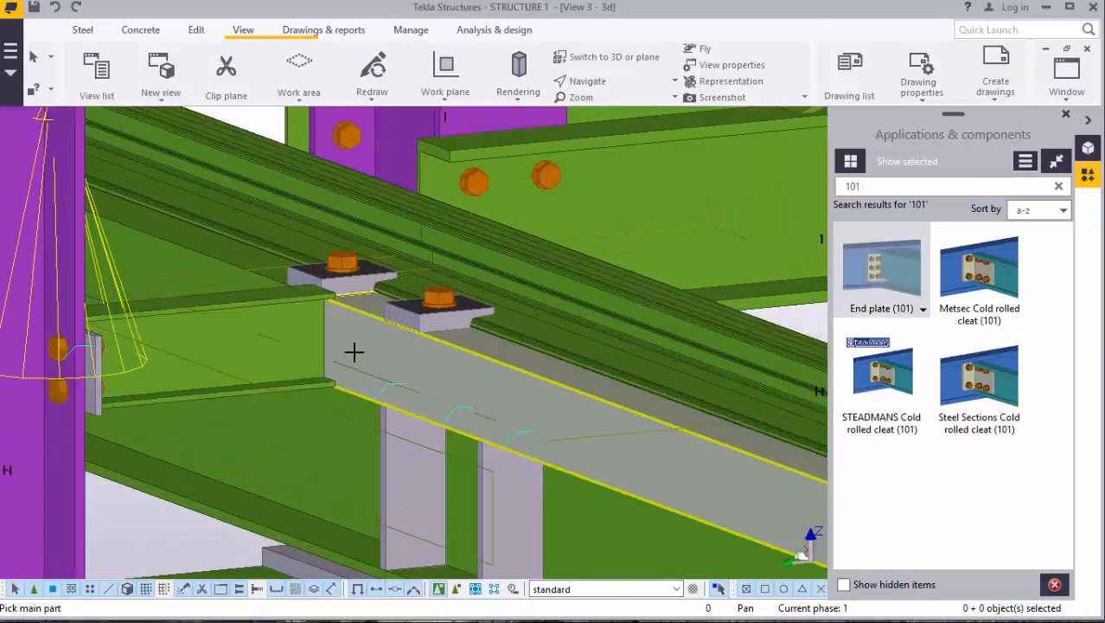
pyautogui.click(311, 343)
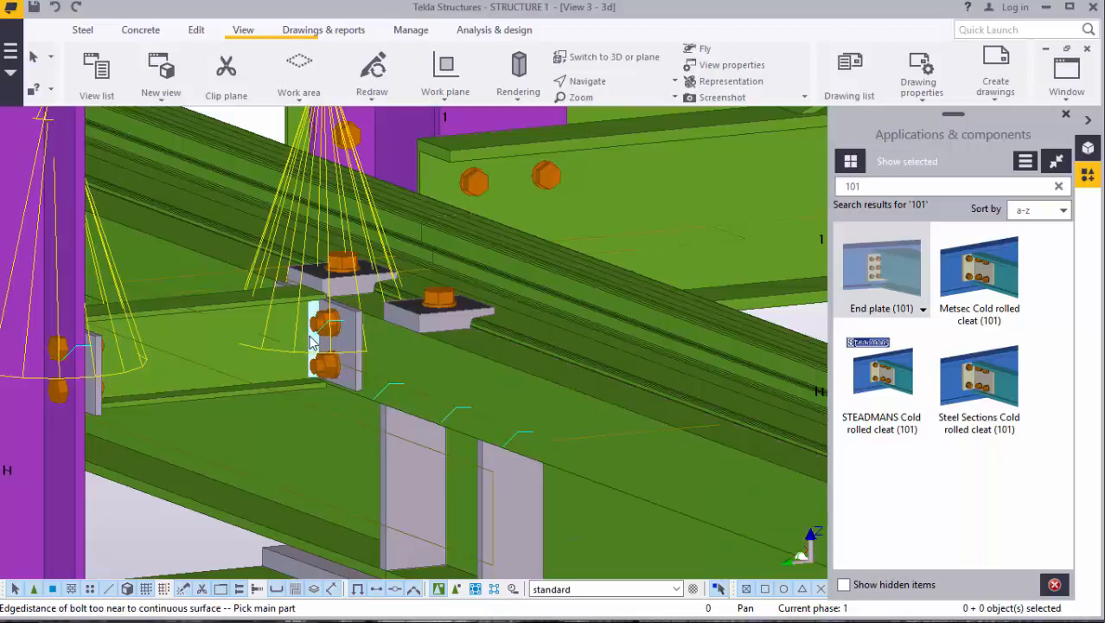
pyautogui.scroll(5, 284, 332)
pyautogui.rightClick(288, 328)
pyautogui.click(318, 339)
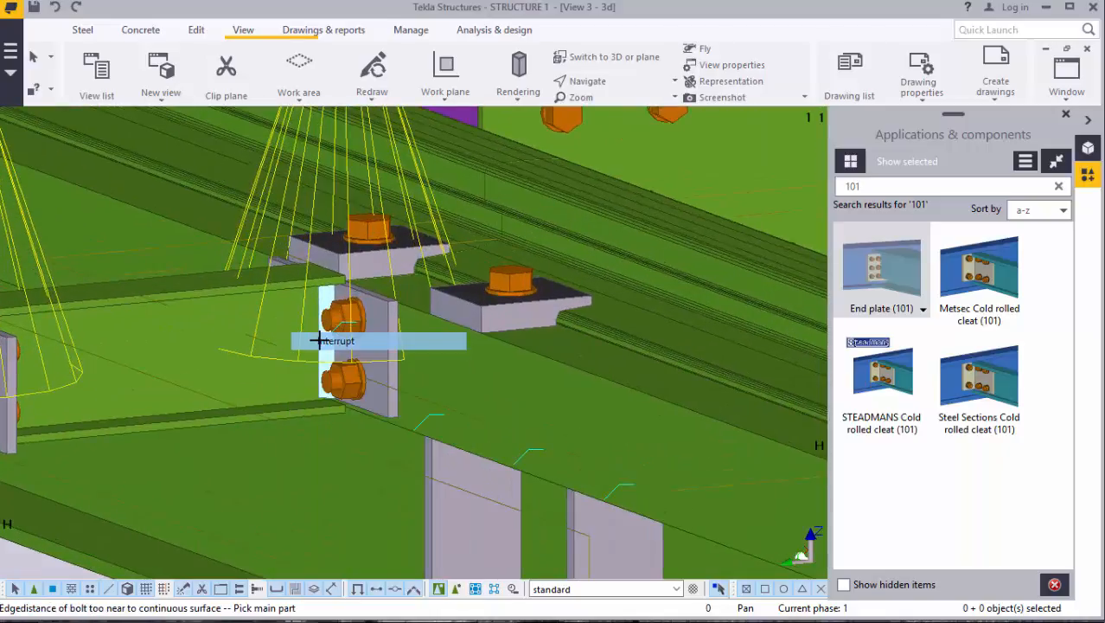
# Step: Examine the new end plate connection at grid H and compare it with the tie beam connections at grid I
pyautogui.scroll(-4, 283, 320)
pyautogui.scroll(2, 282, 328)
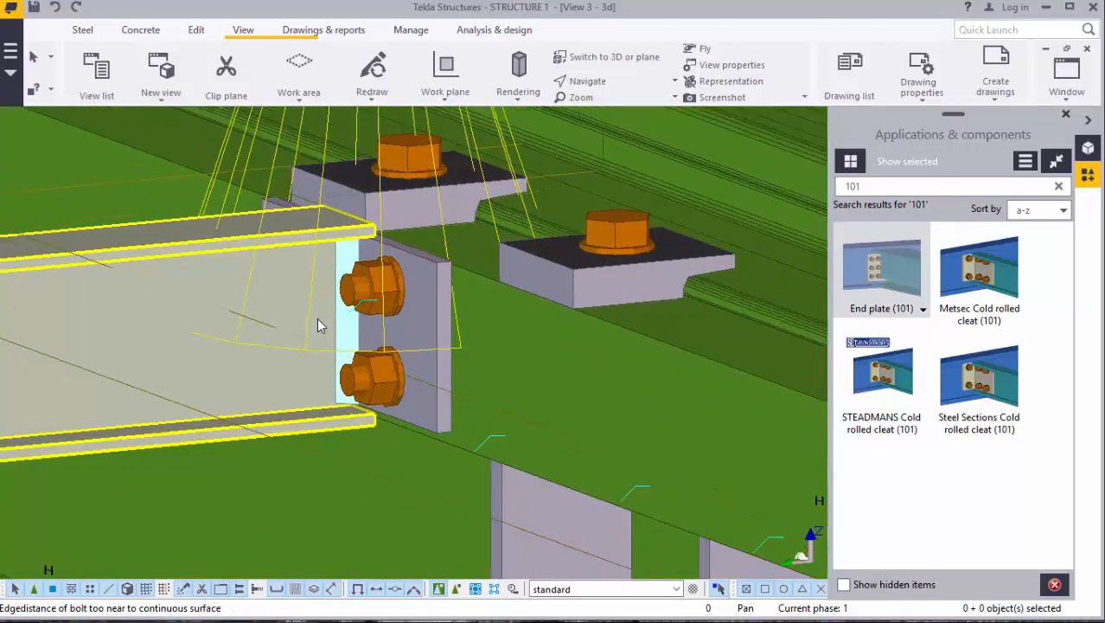
pyautogui.scroll(-2, 319, 321)
pyautogui.scroll(-3, 351, 330)
pyautogui.scroll(1, 372, 363)
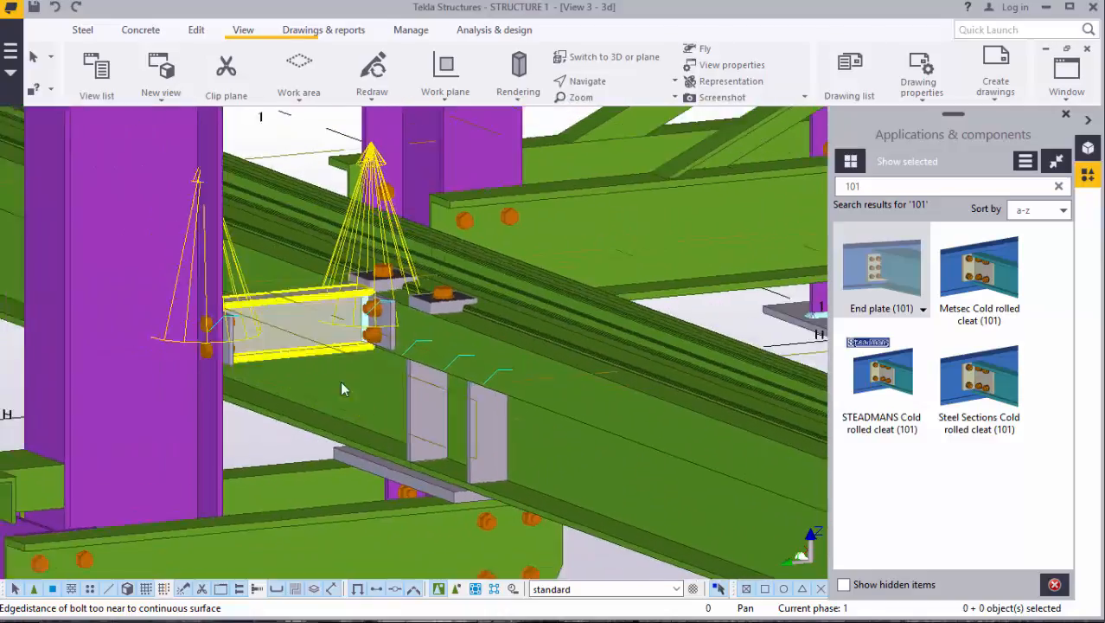
pyautogui.scroll(-1, 384, 394)
pyautogui.scroll(-5, 385, 394)
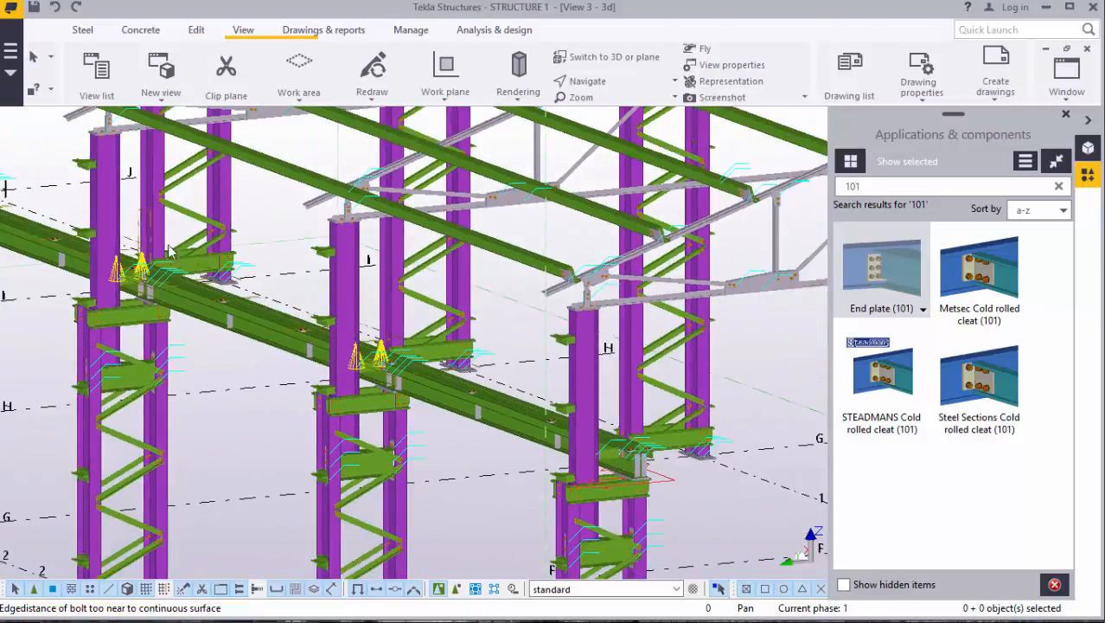
pyautogui.scroll(2, 96, 269)
pyautogui.scroll(8, 95, 268)
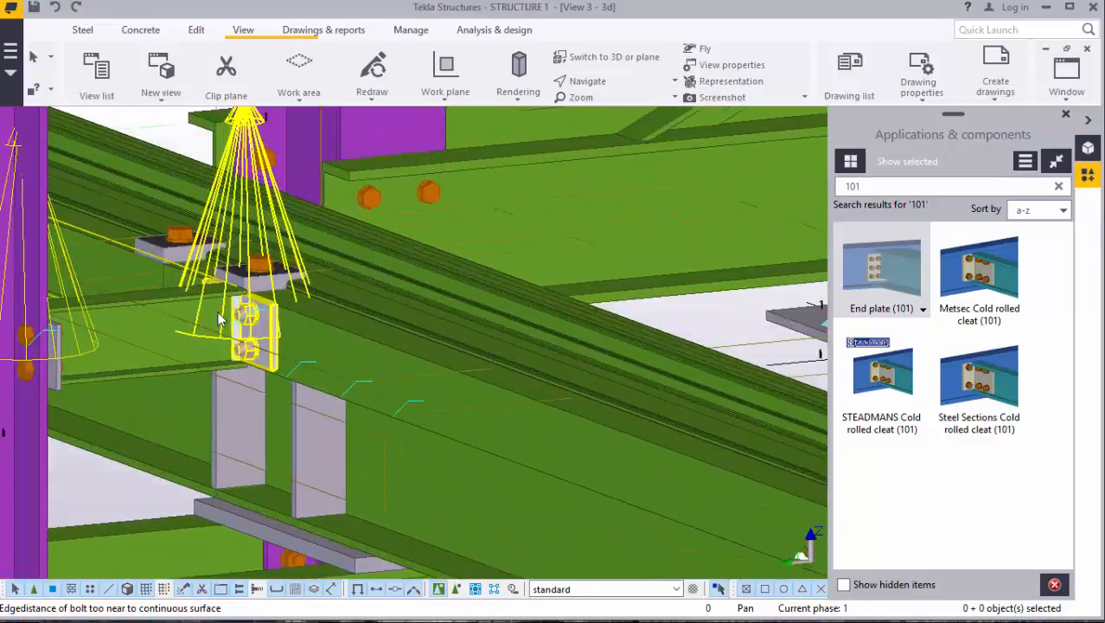
pyautogui.scroll(-8, 167, 300)
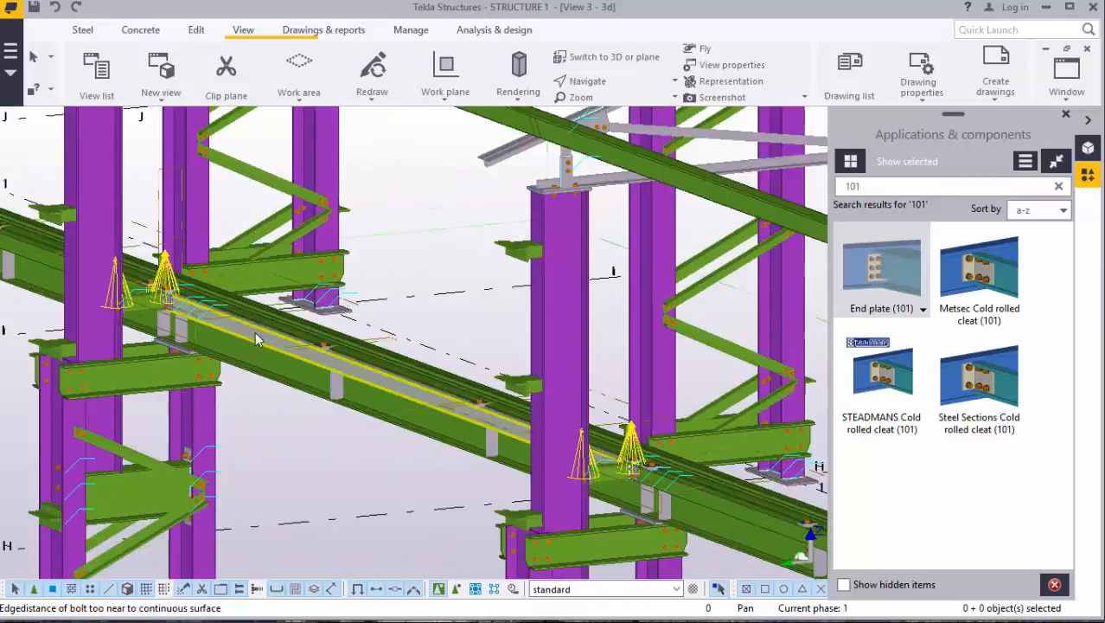
# Step: Select the short tie beams between the columns and the crane beam at grids I and J
pyautogui.scroll(5, 156, 307)
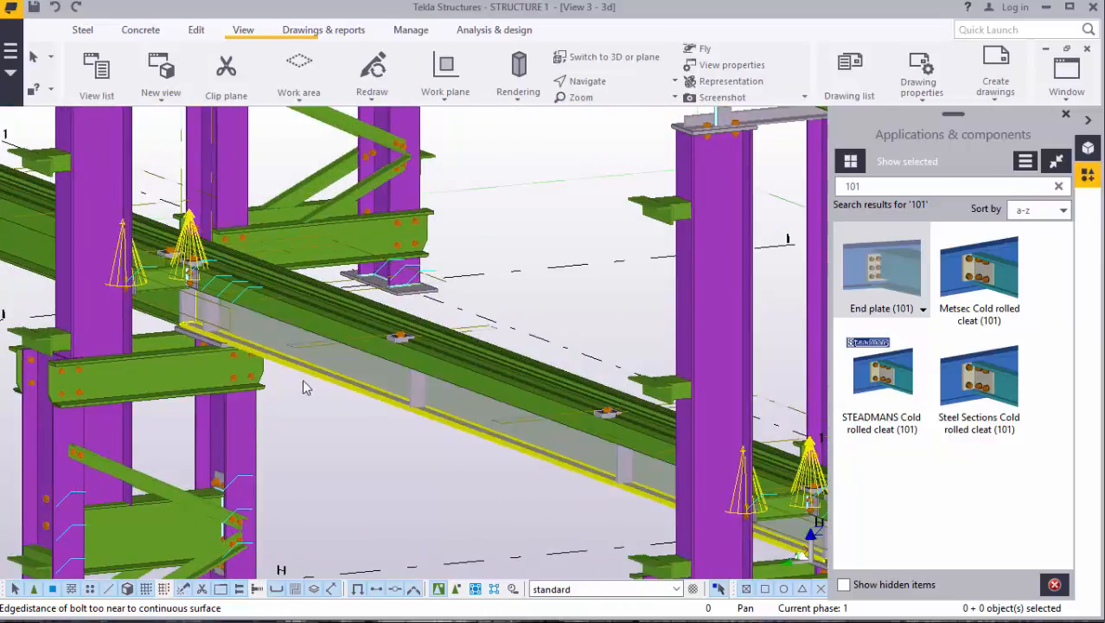
pyautogui.scroll(5, 197, 335)
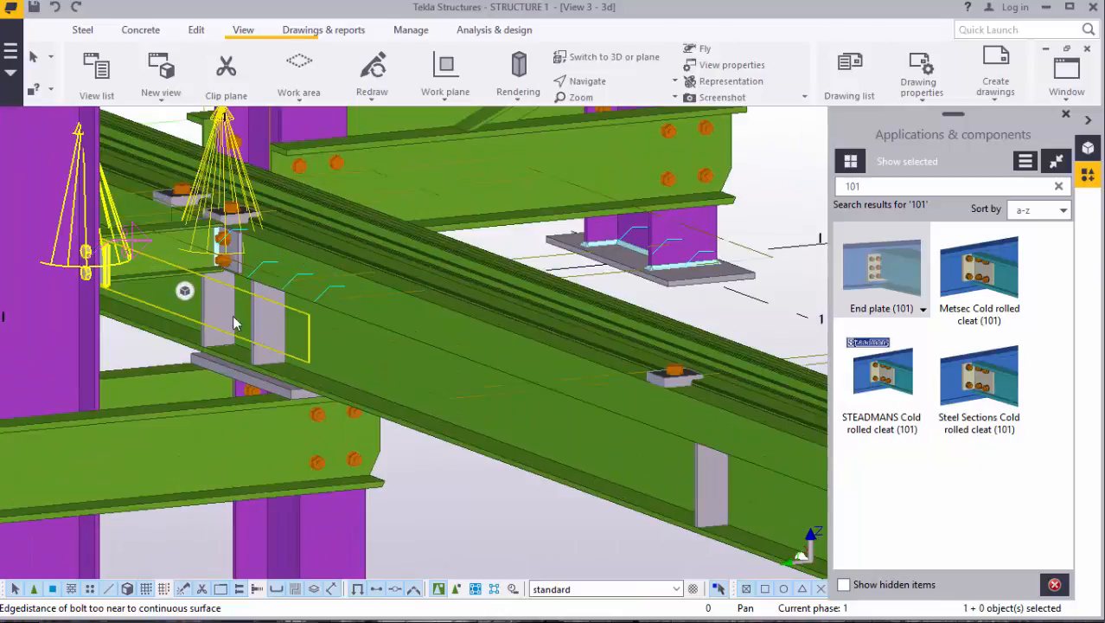
pyautogui.click(448, 498)
pyautogui.keyDown('shift'); pyautogui.click(160, 247); pyautogui.keyUp('shift')
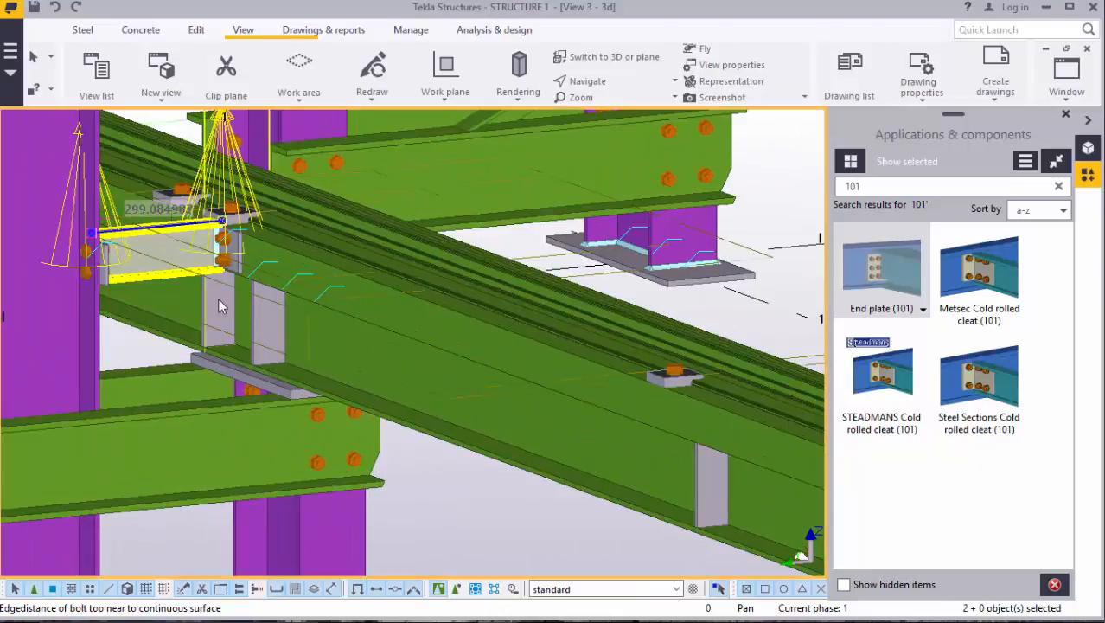
pyautogui.scroll(-6, 369, 369)
pyautogui.scroll(6, 319, 299)
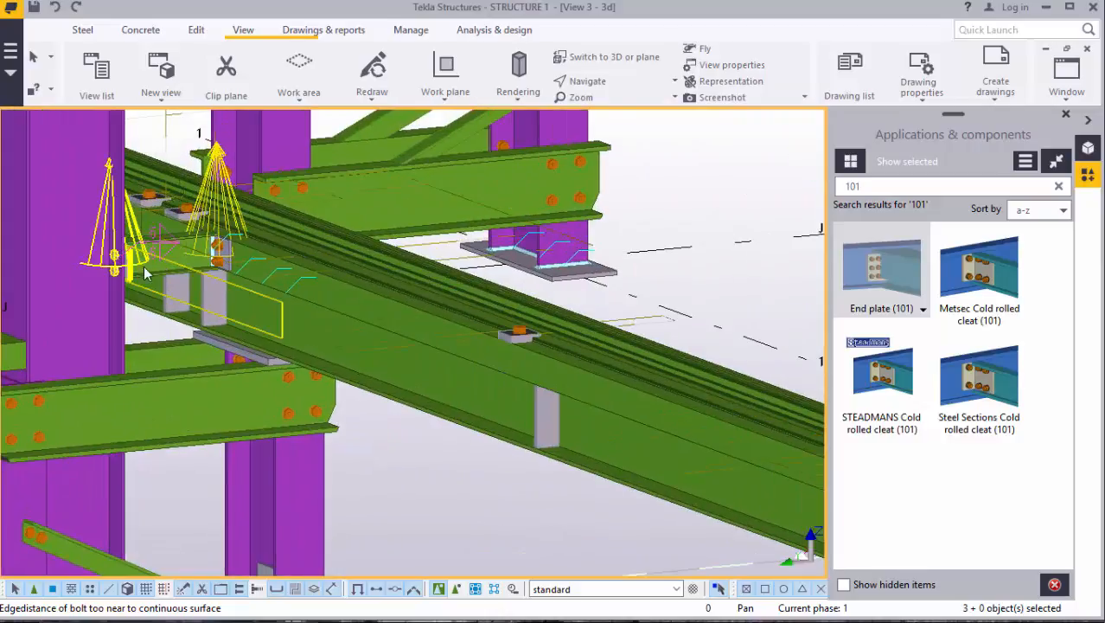
pyautogui.keyDown('shift'); pyautogui.click(166, 253); pyautogui.keyUp('shift')
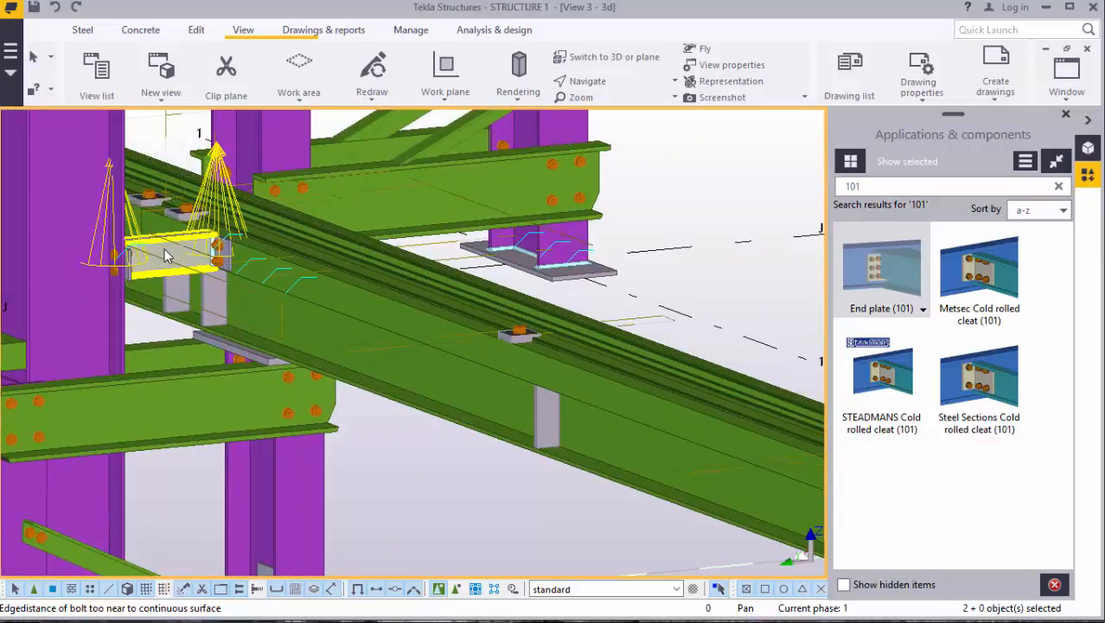
# Step: Add the short column-to-crane-beam ties at the next three columns along row 3 to the selection, without their end plates
pyautogui.scroll(-5, 393, 445)
pyautogui.scroll(5, 15, 311)
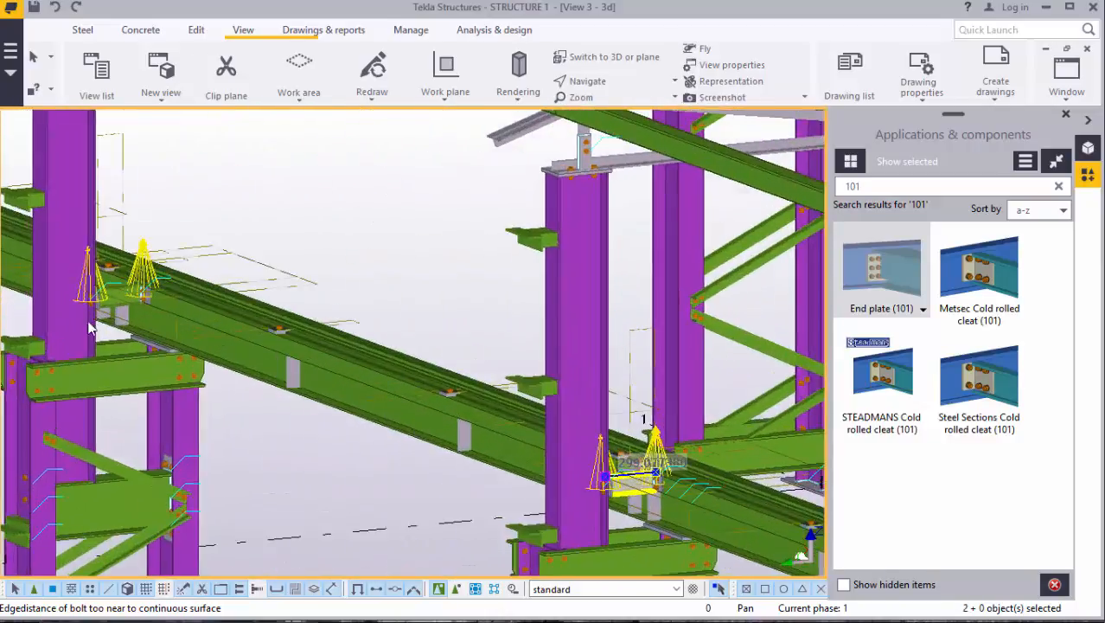
pyautogui.keyDown('shift'); pyautogui.click(146, 276); pyautogui.keyUp('shift')
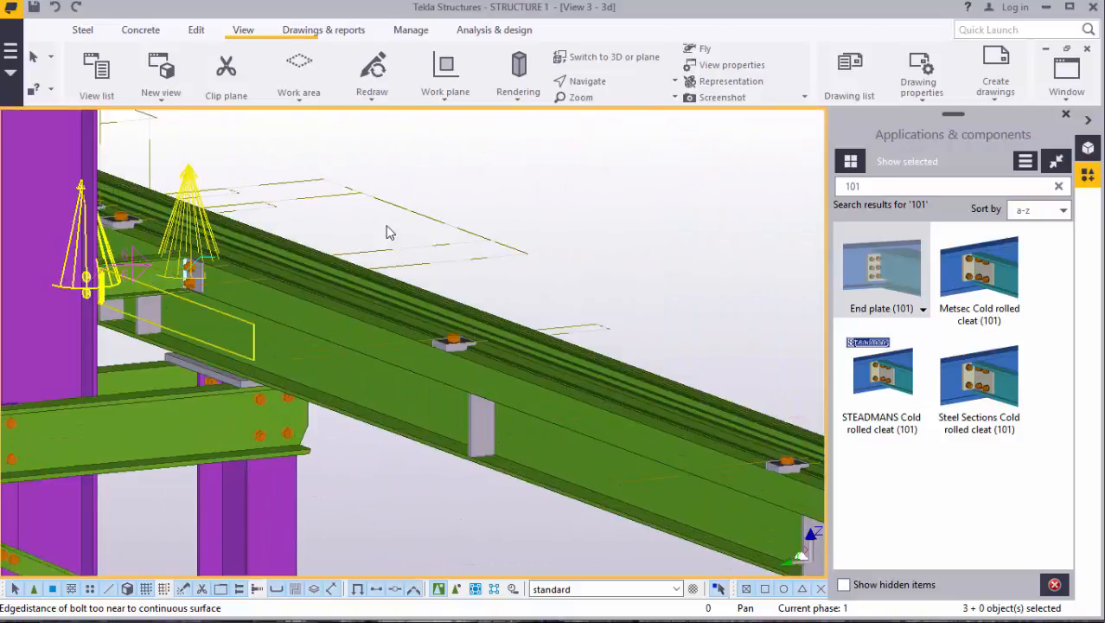
pyautogui.keyDown('ctrl'); pyautogui.click(481, 163); pyautogui.keyUp('ctrl')
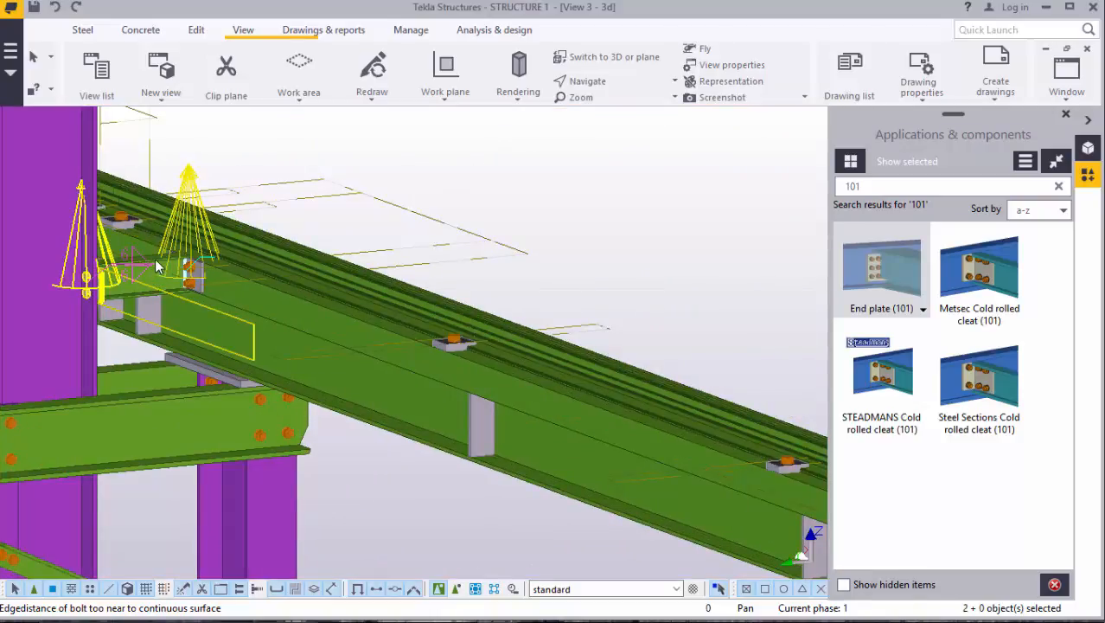
pyautogui.scroll(3, 139, 265)
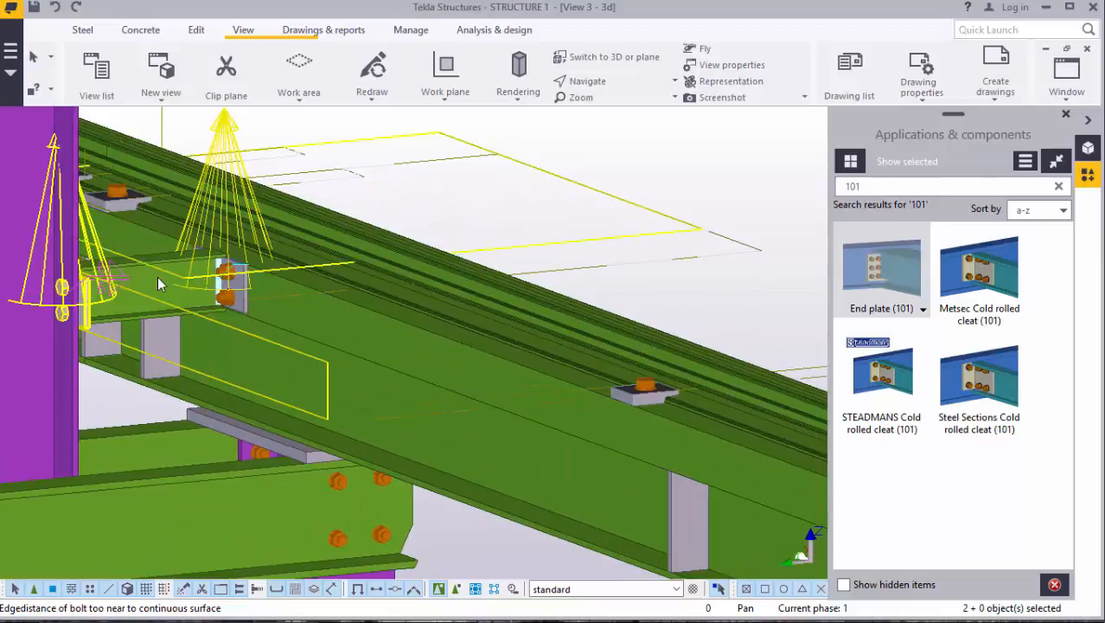
pyautogui.keyDown('shift'); pyautogui.click(157, 277); pyautogui.keyUp('shift')
pyautogui.scroll(-6, 424, 347)
pyautogui.scroll(1, 52, 242)
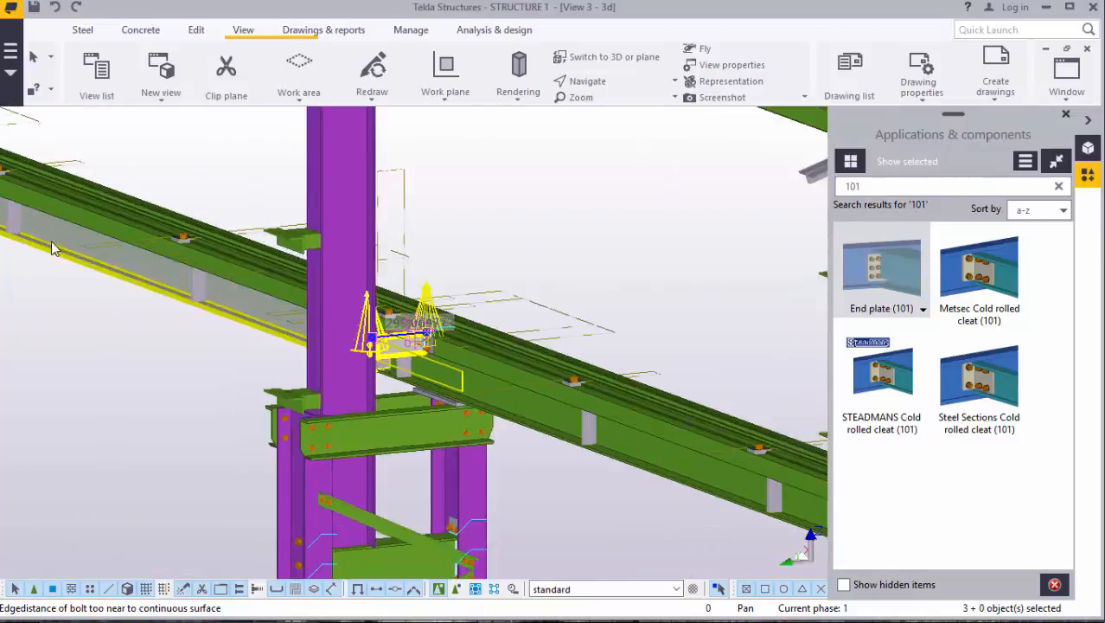
pyautogui.scroll(-3, 428, 344)
pyautogui.scroll(6, 172, 275)
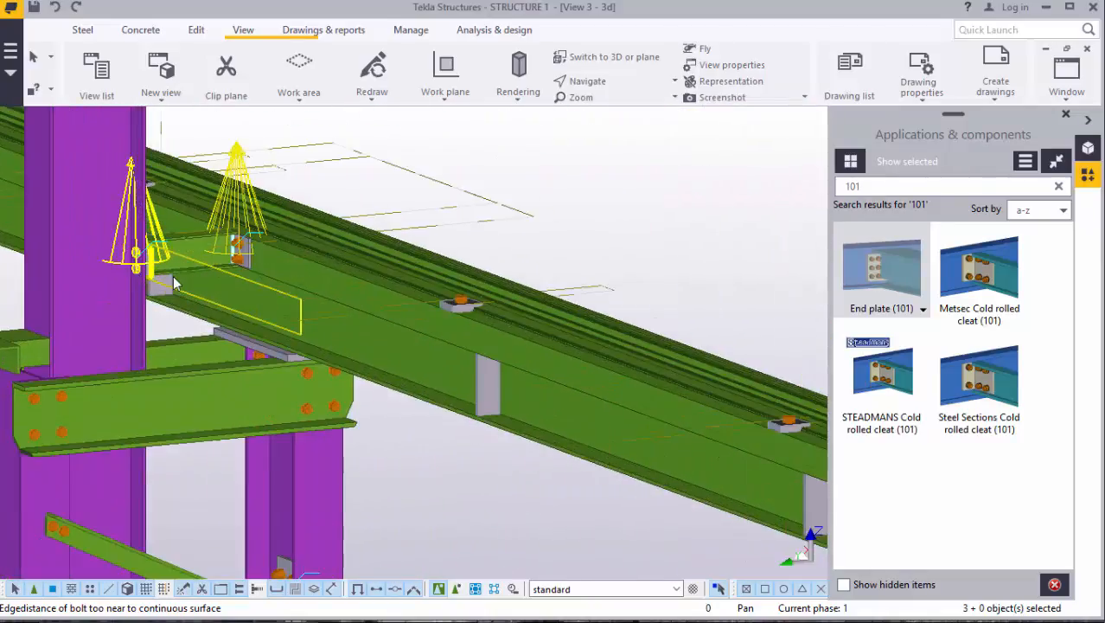
pyautogui.keyDown('shift'); pyautogui.click(183, 263); pyautogui.keyUp('shift')
pyautogui.scroll(-5, 414, 376)
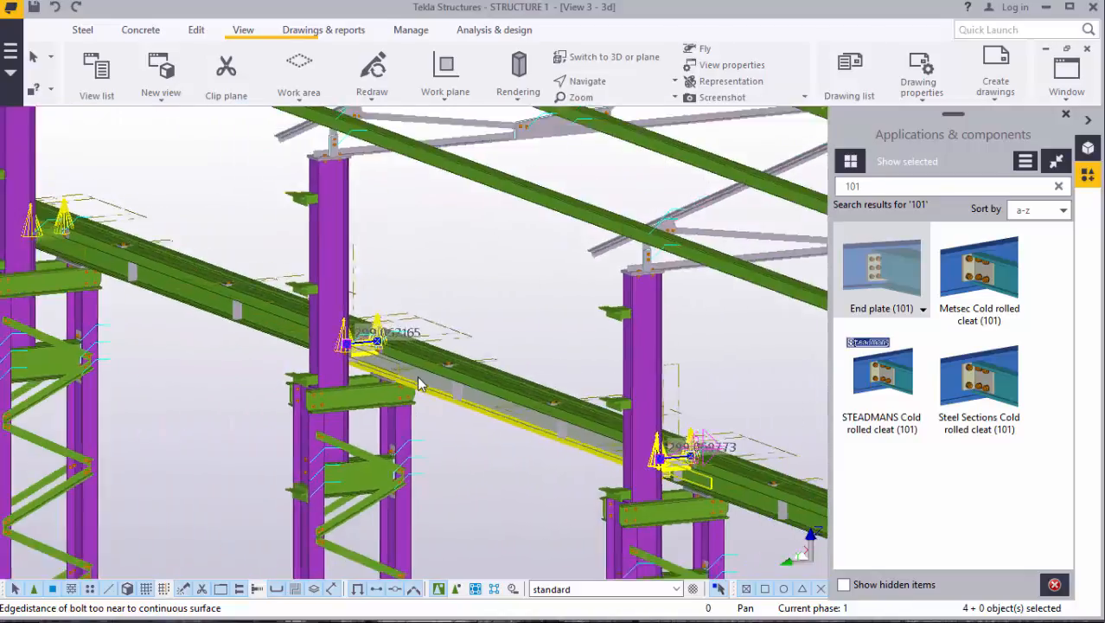
pyautogui.scroll(-2, 418, 383)
pyautogui.scroll(7, 198, 268)
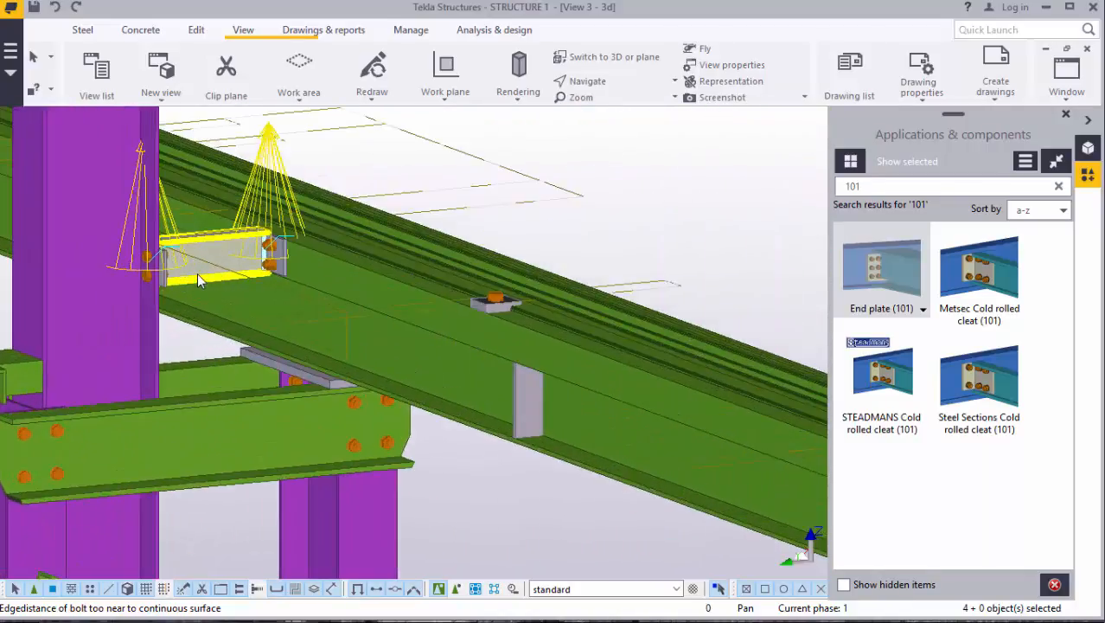
pyautogui.keyDown('shift'); pyautogui.click(197, 273); pyautogui.keyUp('shift')
pyautogui.scroll(-6, 86, 247)
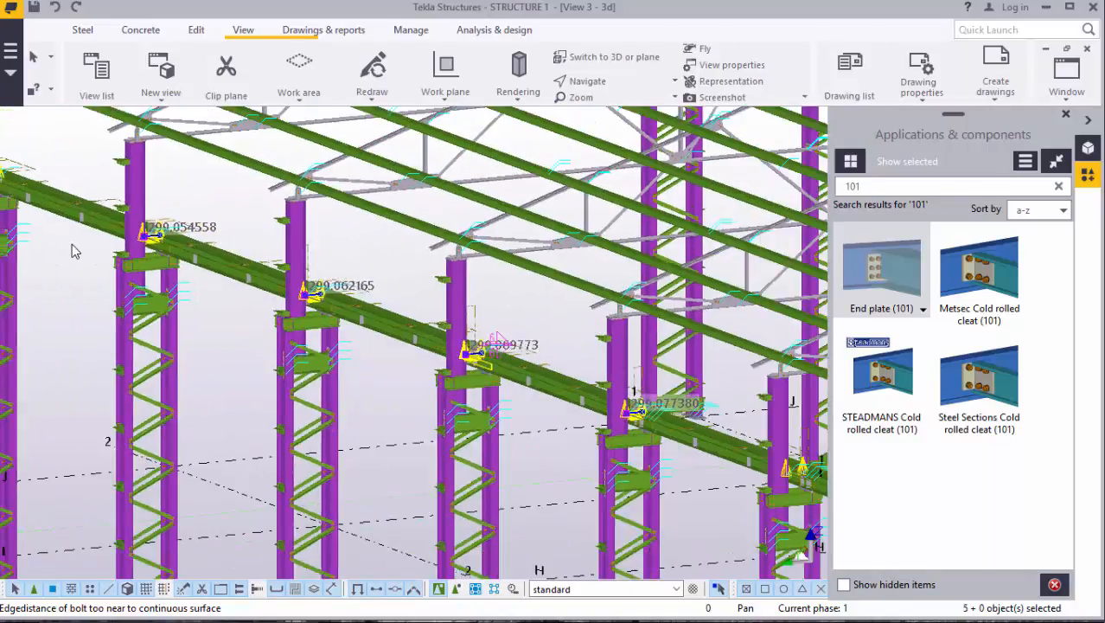
# Step: Add the short tie beams at the three columns nearest the grid J end of row 3 to the selection
pyautogui.scroll(-6, 76, 251)
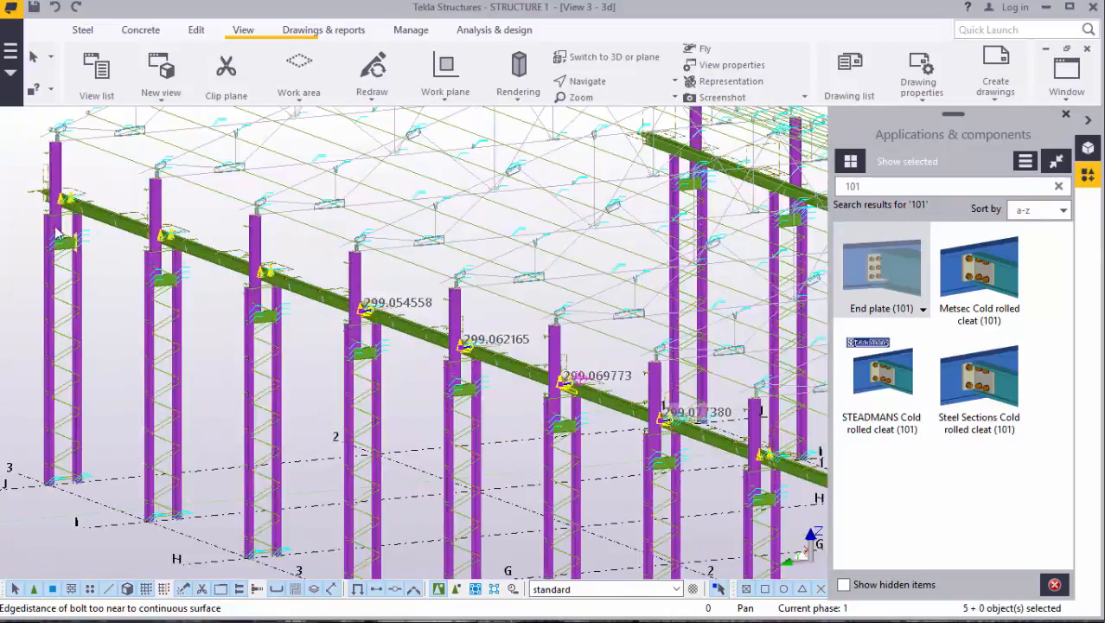
pyautogui.scroll(5, 52, 216)
pyautogui.scroll(5, 498, 348)
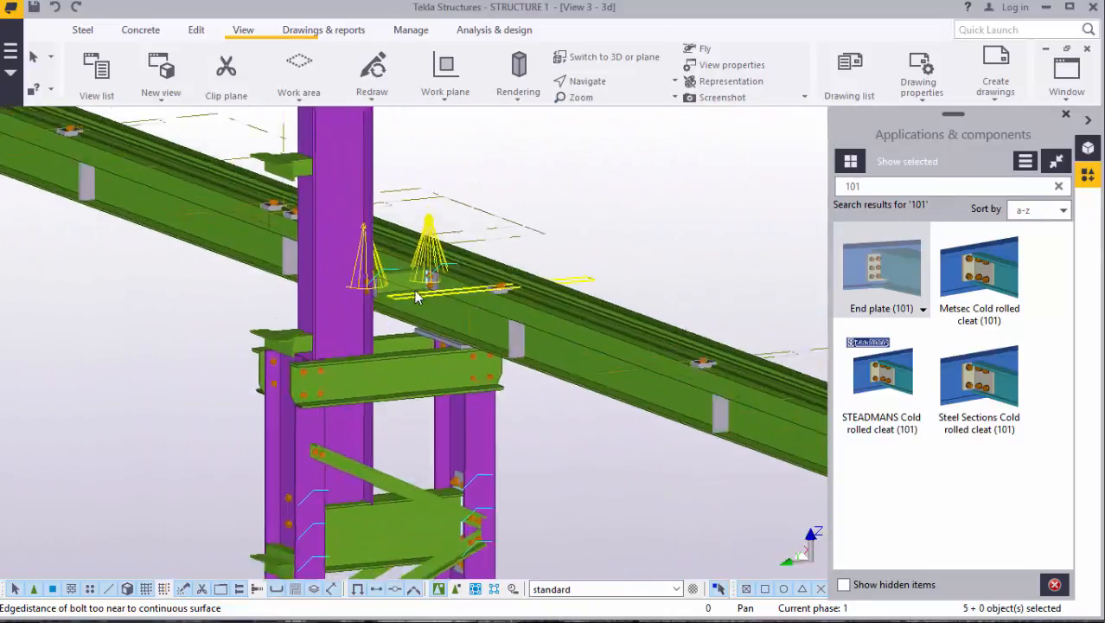
pyautogui.keyDown('ctrl'); pyautogui.click(396, 277); pyautogui.keyUp('ctrl')
pyautogui.scroll(-6, 548, 420)
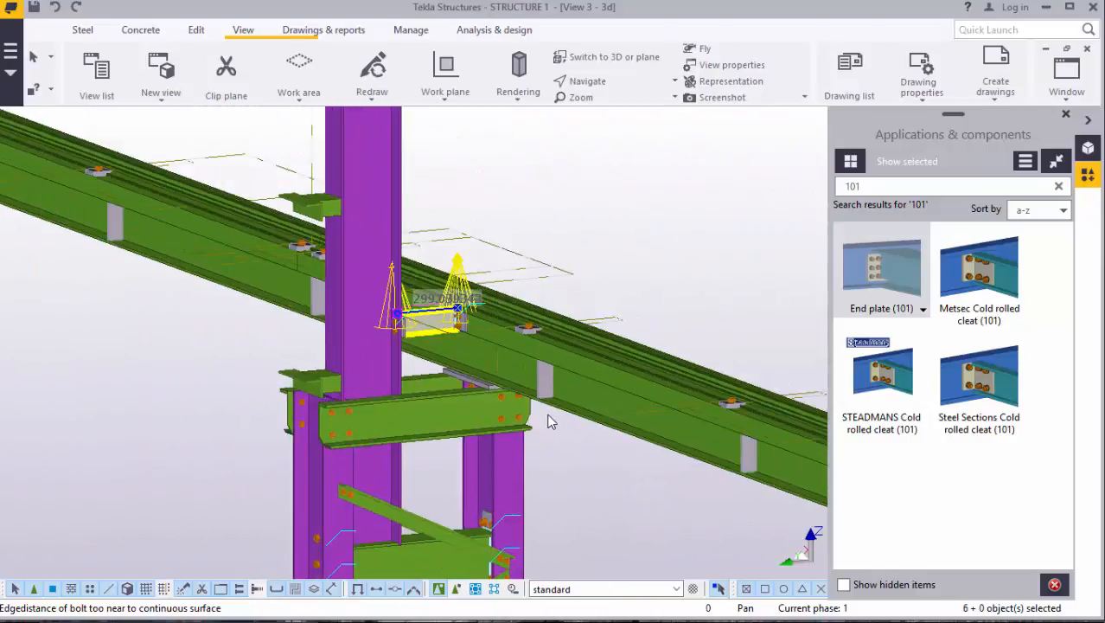
pyautogui.scroll(1, 185, 242)
pyautogui.scroll(7, 185, 241)
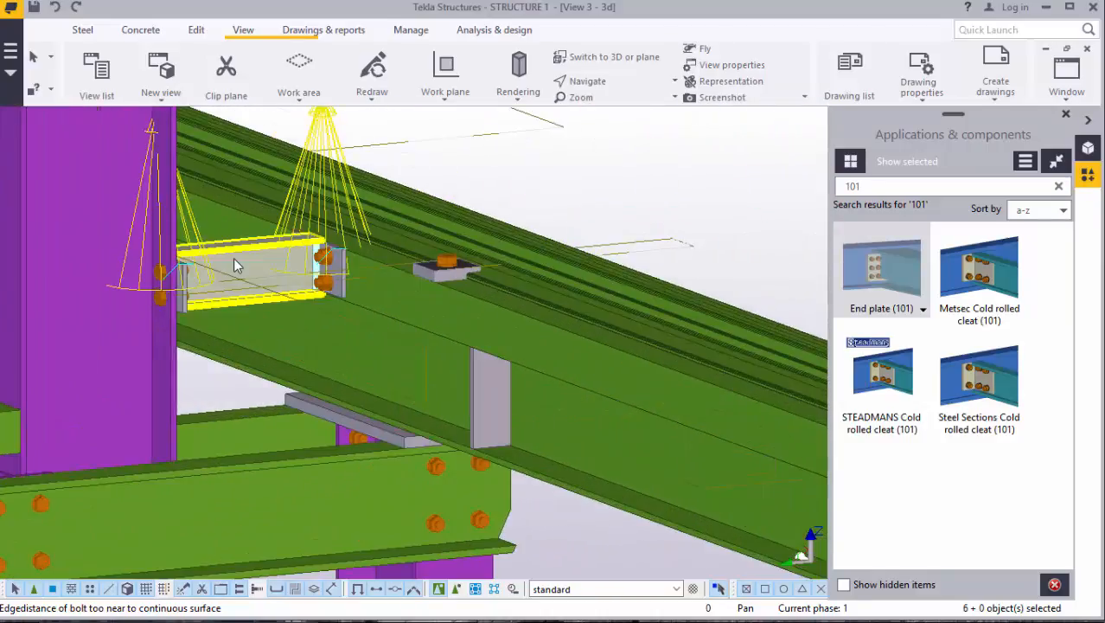
pyautogui.keyDown('ctrl'); pyautogui.click(201, 298); pyautogui.keyUp('ctrl')
pyautogui.scroll(-7, 200, 299)
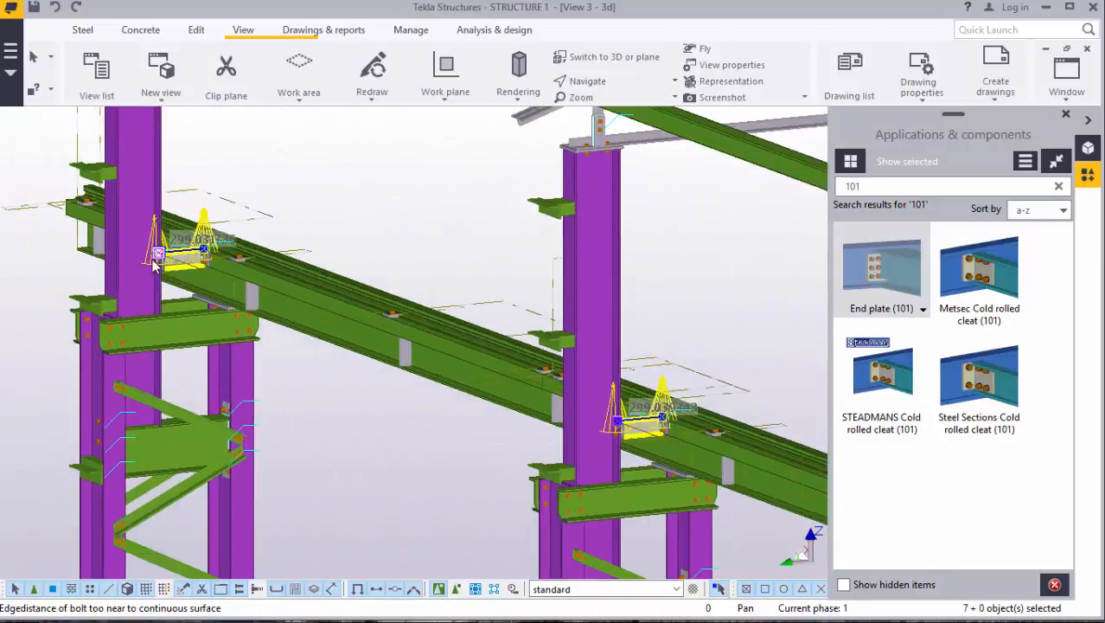
pyautogui.scroll(4, 367, 325)
pyautogui.scroll(-4, 210, 266)
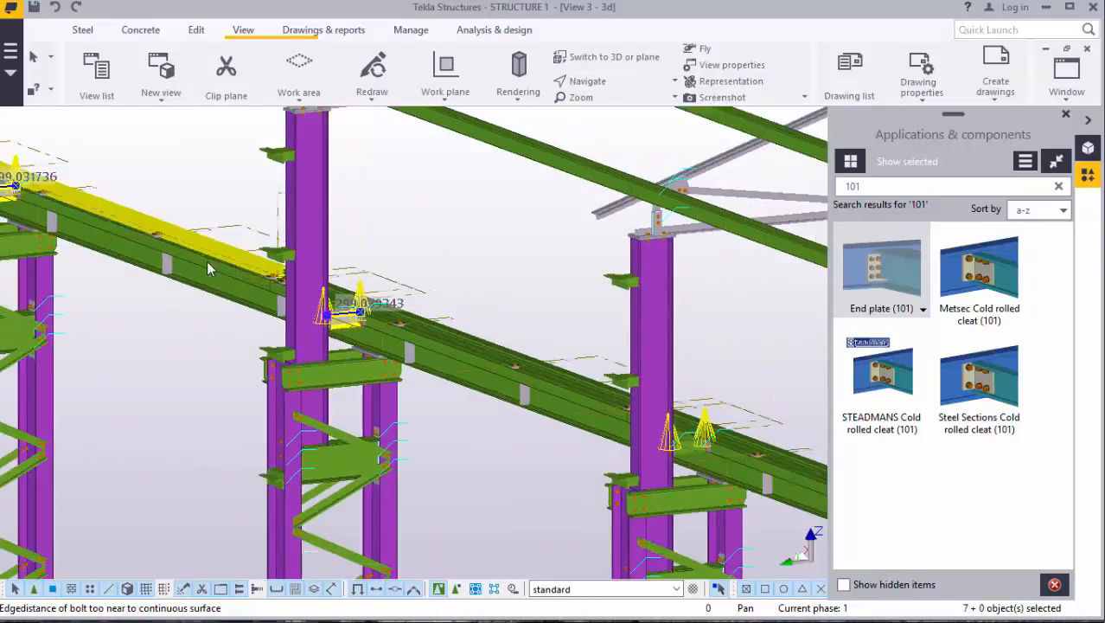
pyautogui.scroll(3, 556, 402)
pyautogui.scroll(5, 475, 368)
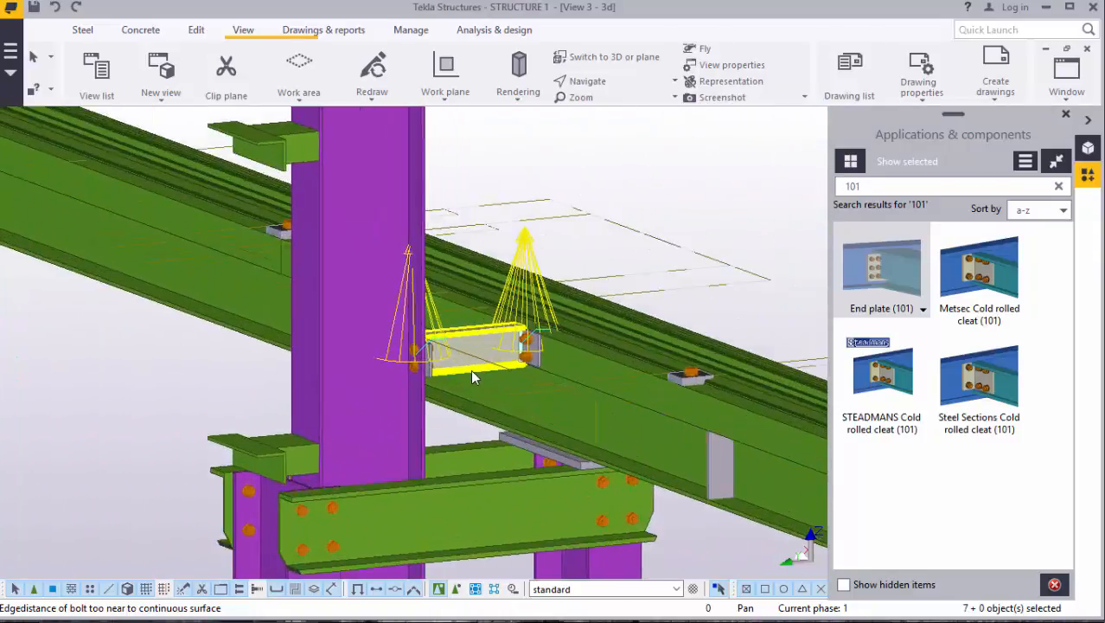
pyautogui.keyDown('ctrl'); pyautogui.click(469, 363); pyautogui.keyUp('ctrl')
pyautogui.scroll(-2, 117, 225)
pyautogui.scroll(-5, 108, 232)
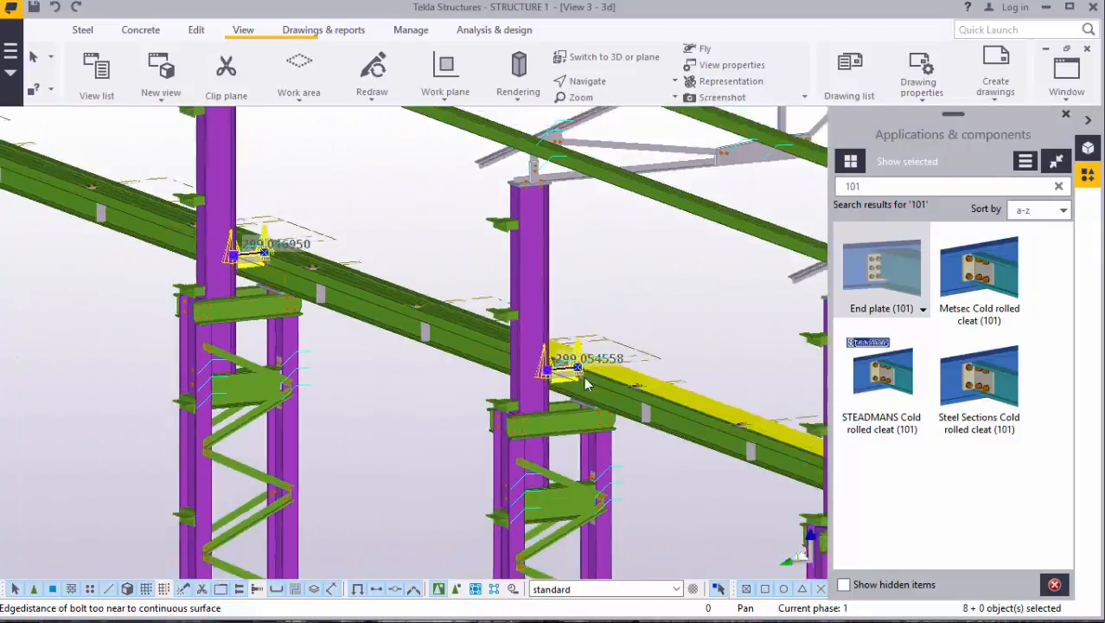
# Step: Add the remaining short tie beams at the opposite end of row 3 to the selection, including the one at the crane beam's end
pyautogui.scroll(2, 117, 234)
pyautogui.scroll(-3, 128, 236)
pyautogui.scroll(4, 484, 368)
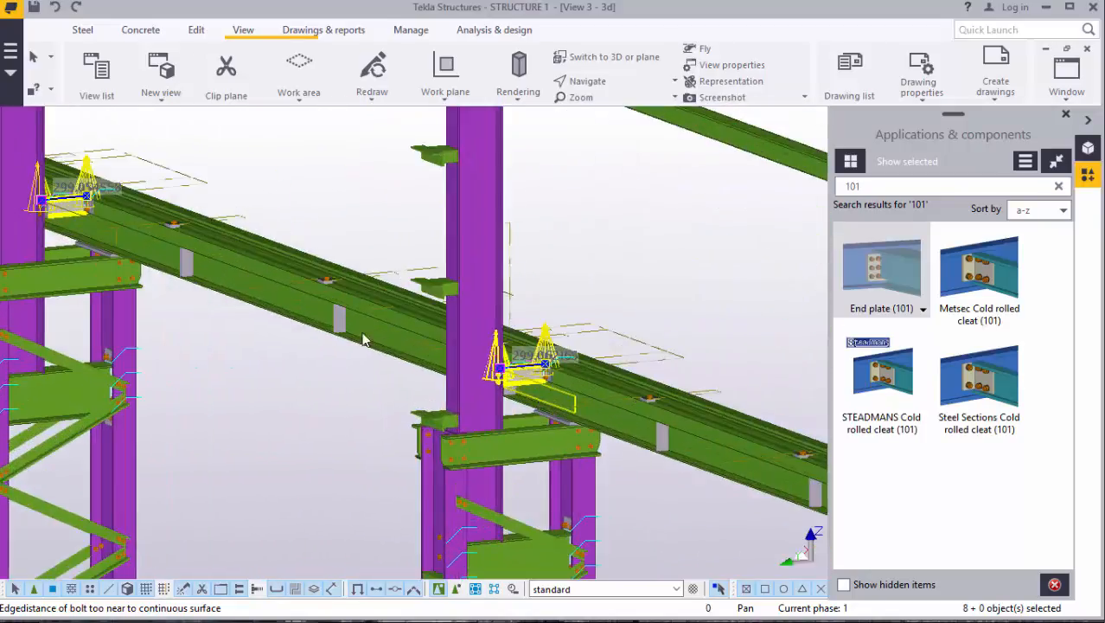
pyautogui.scroll(-4, 175, 283)
pyautogui.scroll(3, 537, 394)
pyautogui.scroll(-3, 134, 319)
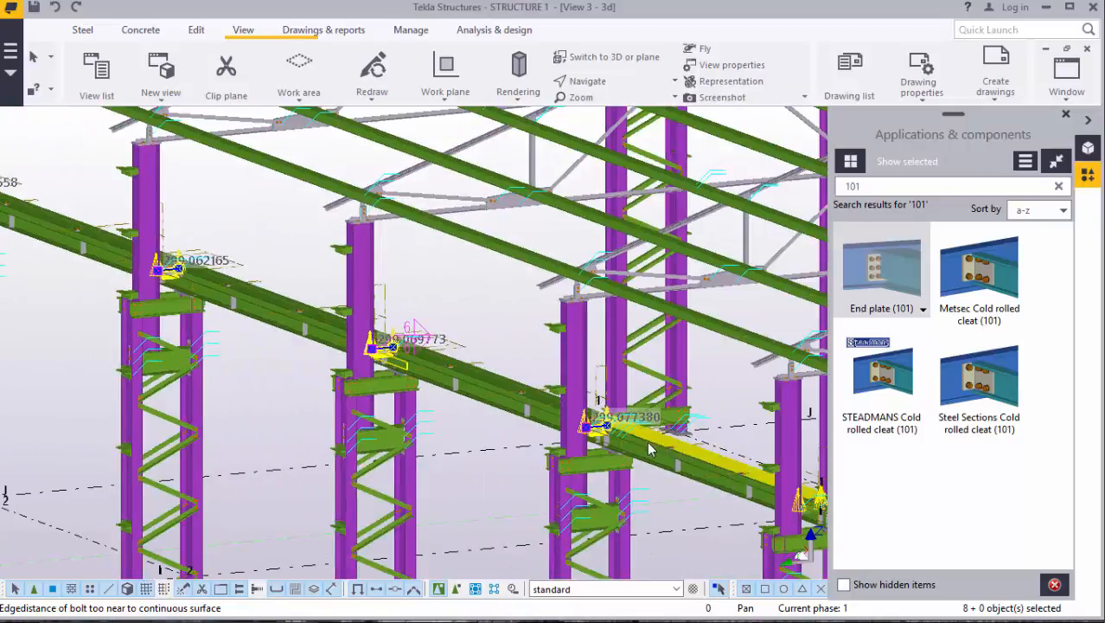
pyautogui.scroll(4, 635, 443)
pyautogui.scroll(-4, 281, 335)
pyautogui.scroll(2, 601, 451)
pyautogui.scroll(5, 601, 448)
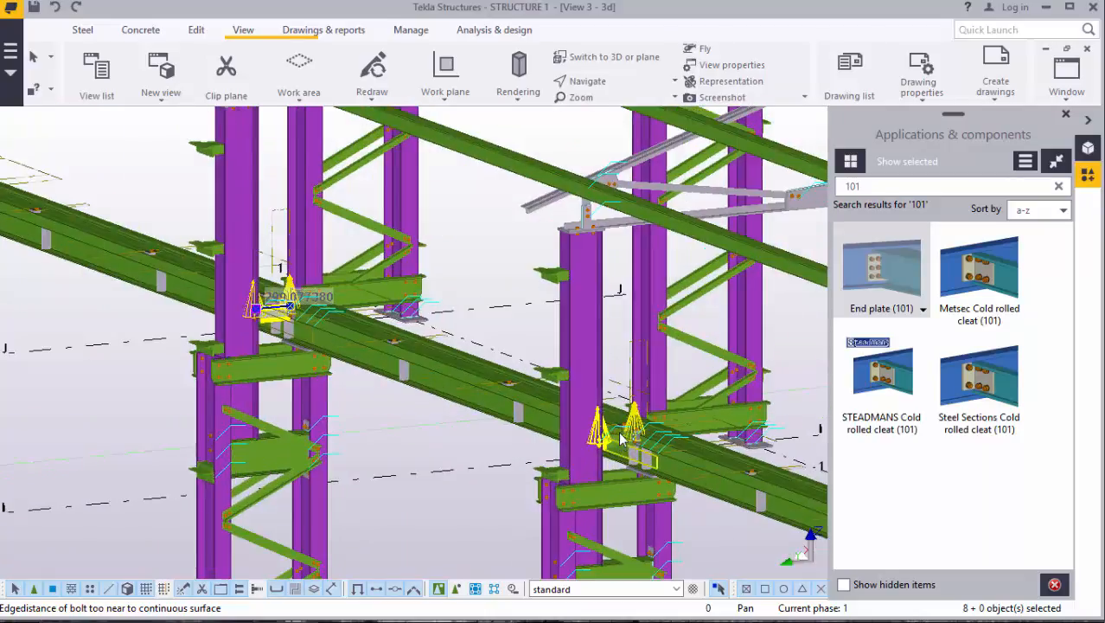
pyautogui.keyDown('shift'); pyautogui.click(619, 445); pyautogui.keyUp('shift')
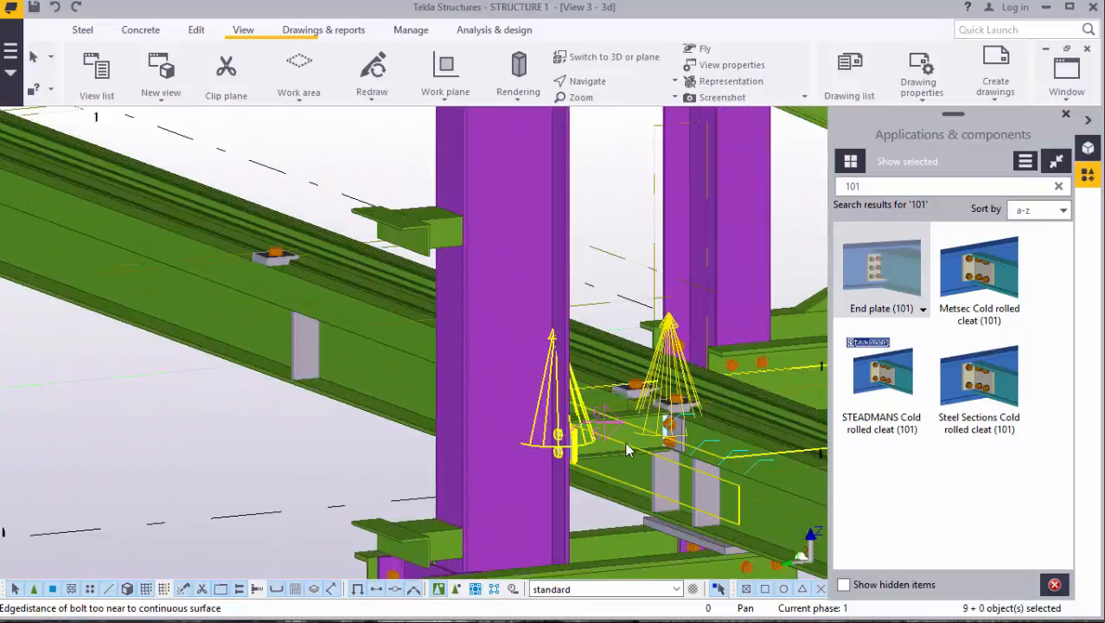
pyautogui.keyDown('shift'); pyautogui.click(625, 454); pyautogui.keyUp('shift')
pyautogui.scroll(-2, 326, 343)
pyautogui.scroll(-4, 230, 284)
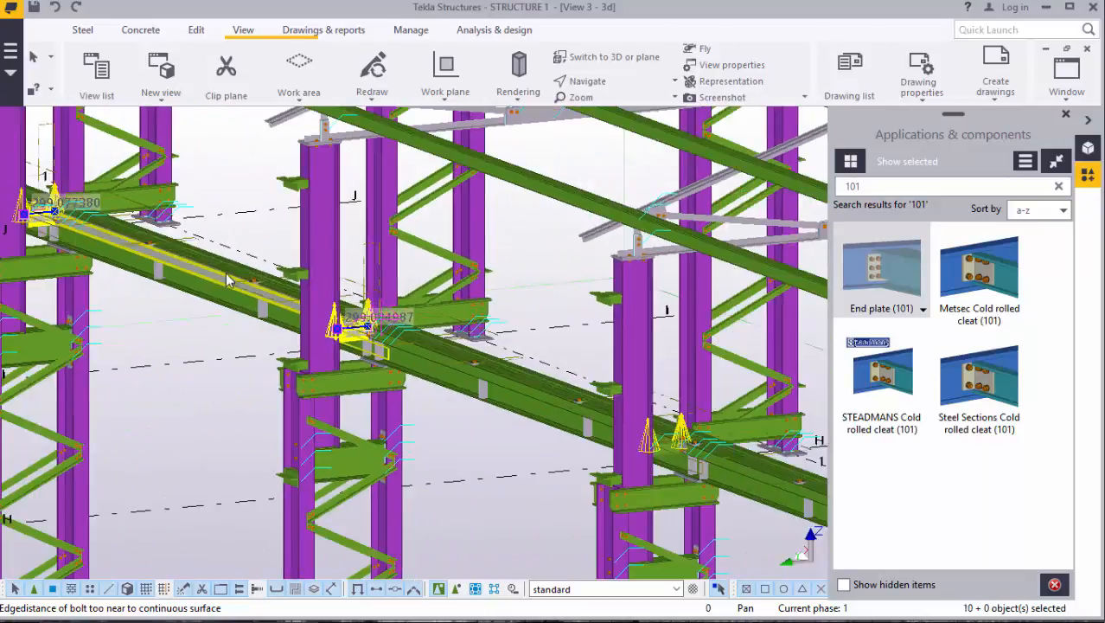
pyautogui.scroll(4, 507, 397)
pyautogui.scroll(2, 507, 396)
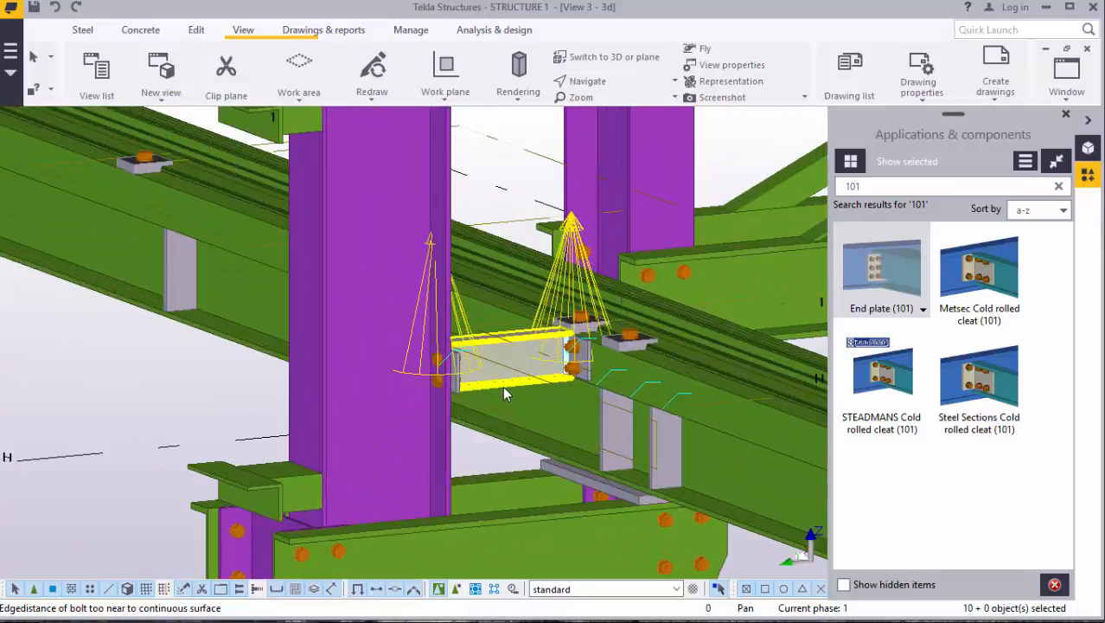
pyautogui.keyDown('shift'); pyautogui.click(508, 383); pyautogui.keyUp('shift')
pyautogui.scroll(-4, 189, 263)
pyautogui.scroll(-3, 208, 262)
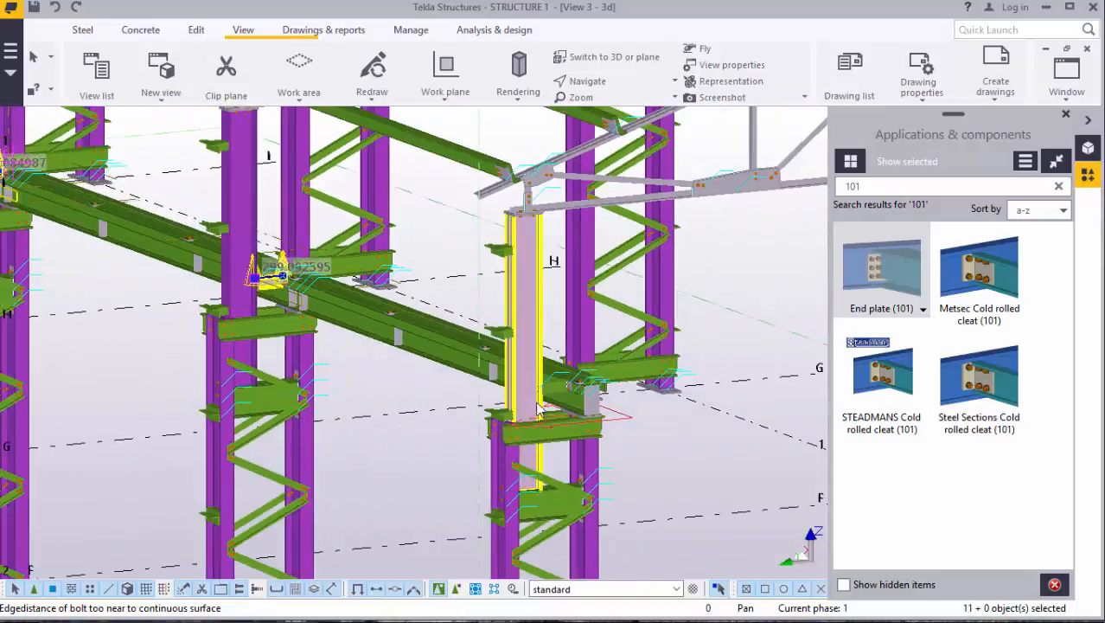
pyautogui.scroll(6, 564, 373)
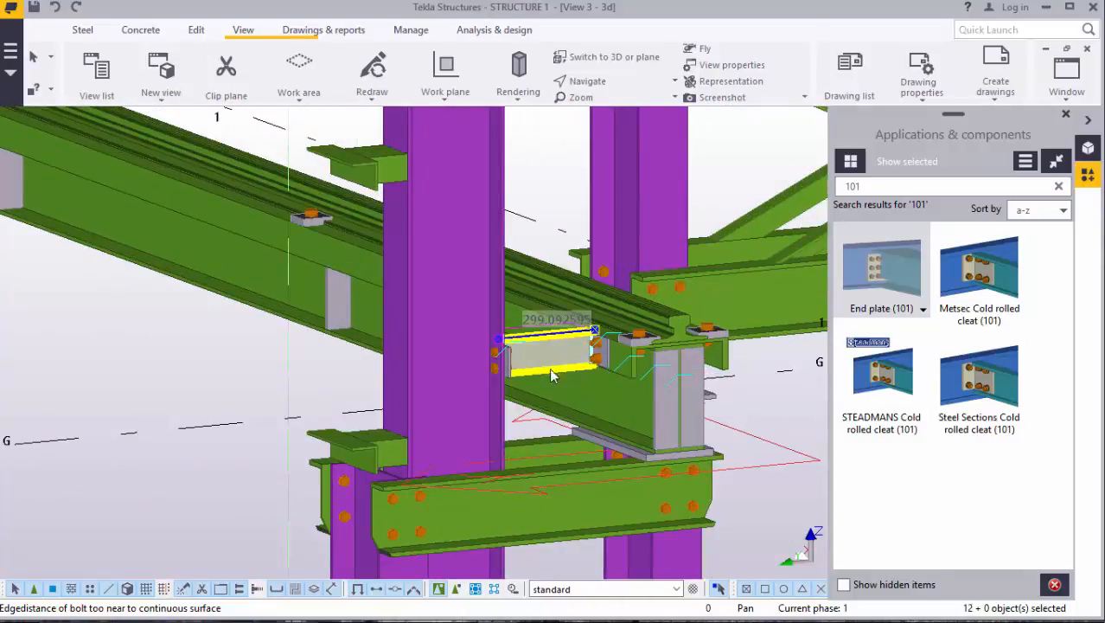
# Step: Switch to View 2 - Grid A, keeping the tie beams selected, and close the component catalog
pyautogui.click(1067, 82)
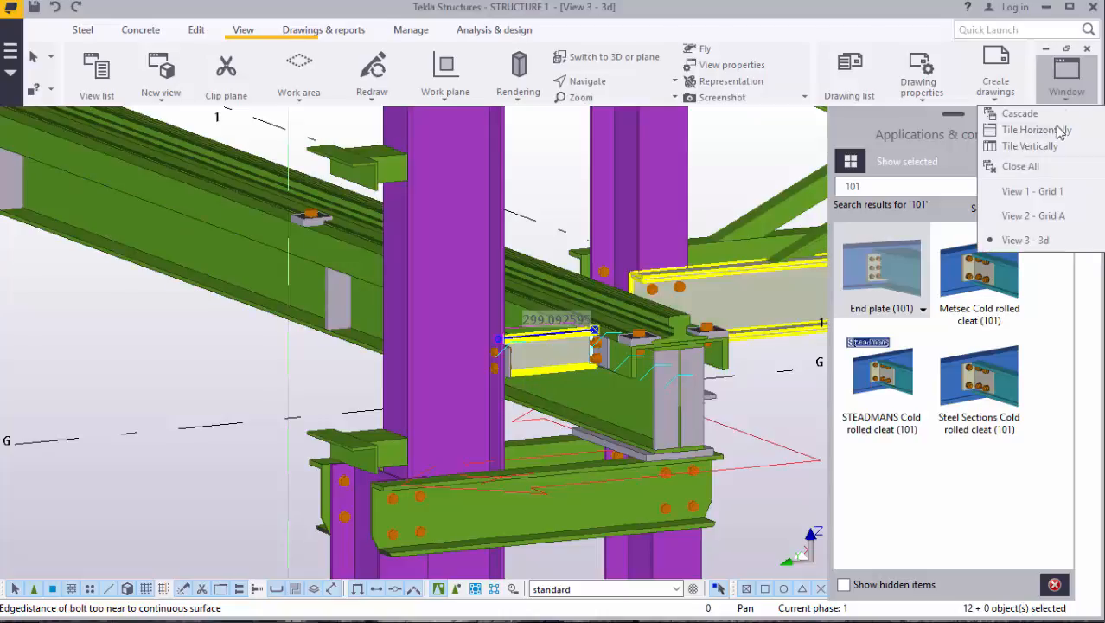
pyautogui.click(1038, 217)
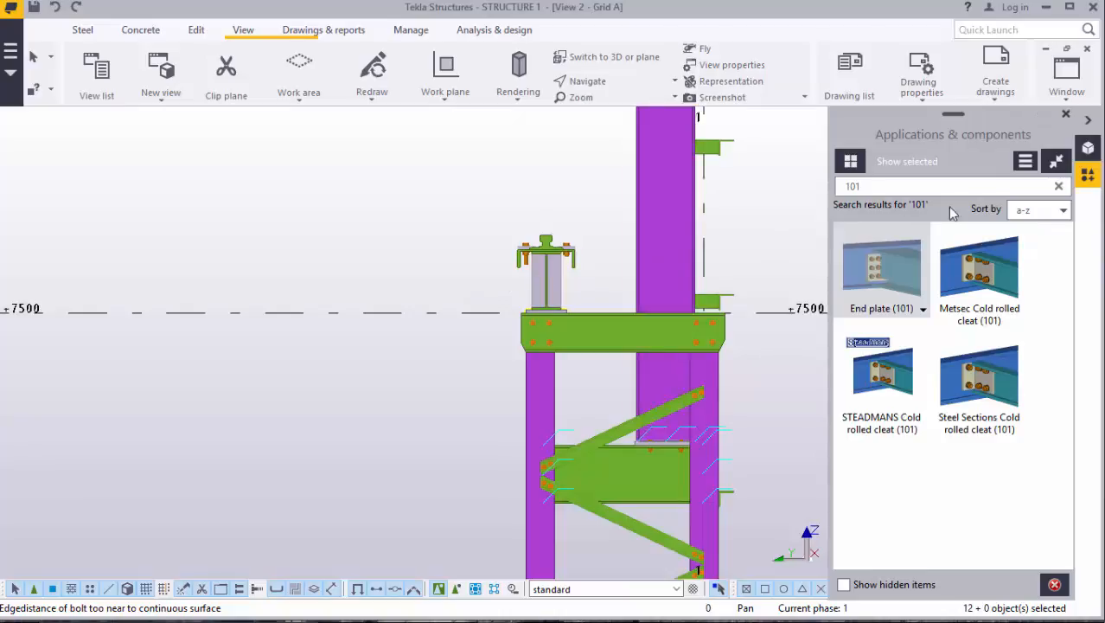
pyautogui.click(1066, 116)
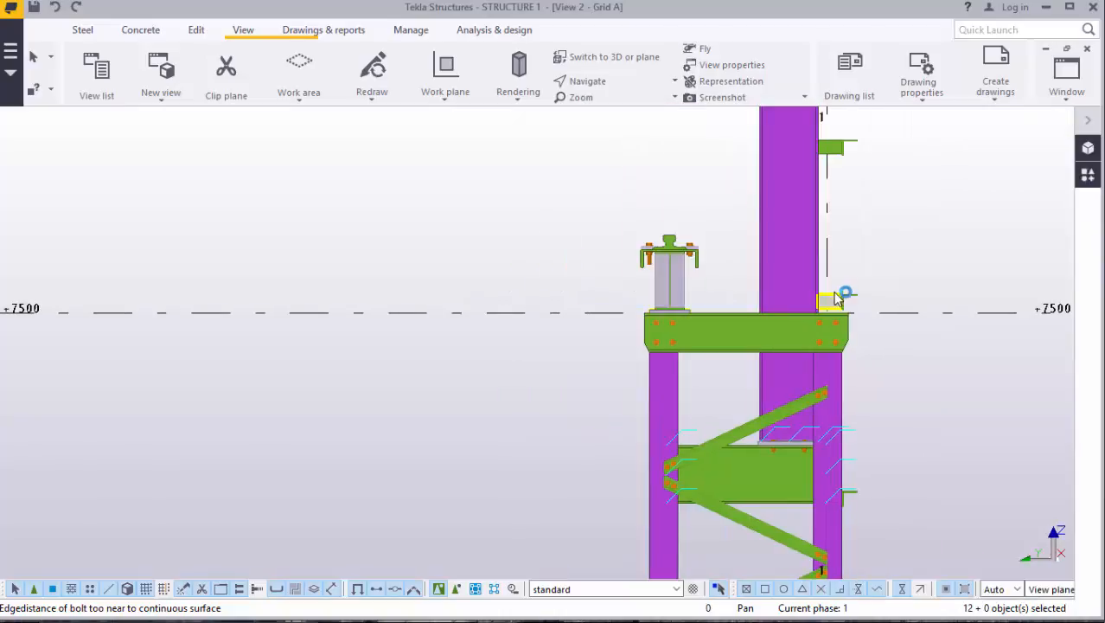
# Step: Mirror-copy the selected tie beams from row 3 to row 1 with X0 225, Y0 -9044 and angle 0, and close the mirror settings
pyautogui.scroll(-5, 836, 294)
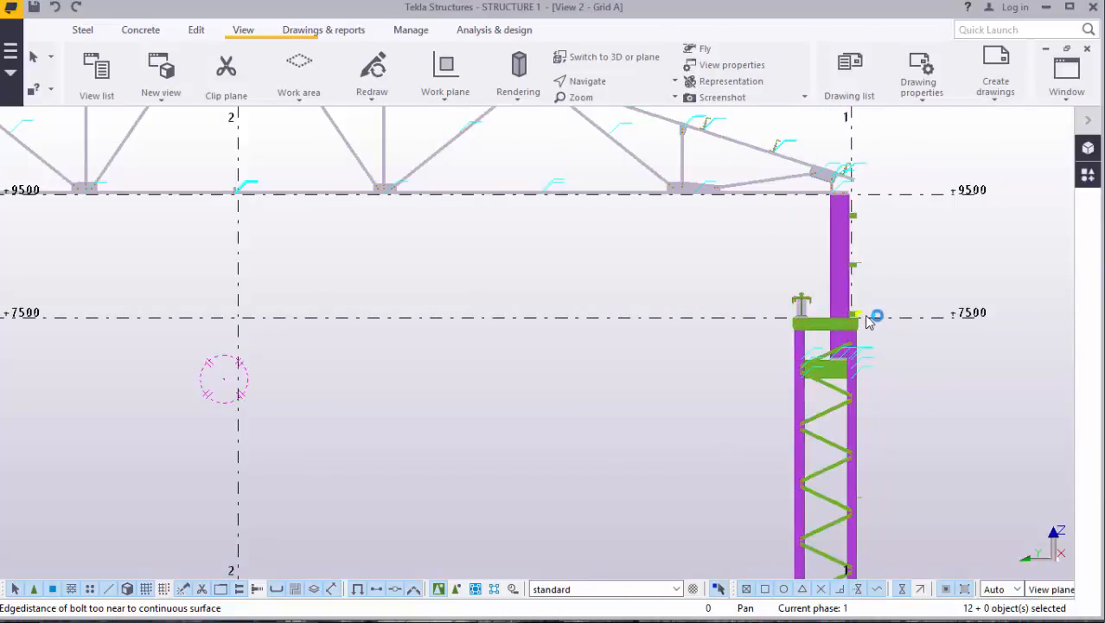
pyautogui.scroll(-4, 871, 311)
pyautogui.scroll(4, 299, 318)
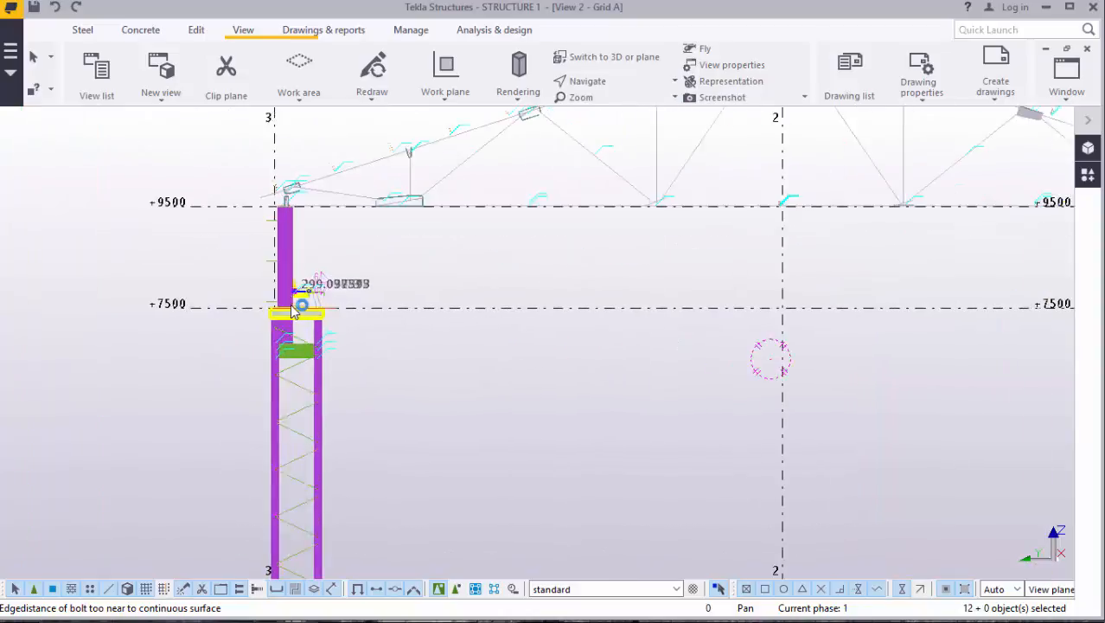
pyautogui.rightClick(525, 247)
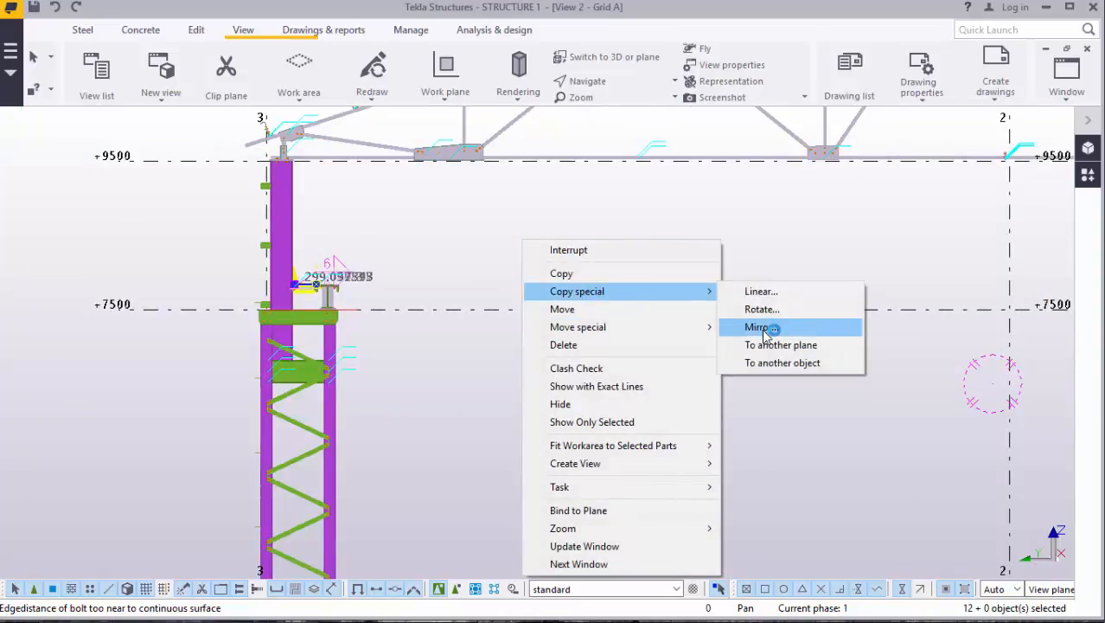
pyautogui.click(756, 327)
pyautogui.scroll(-4, 377, 235)
pyautogui.scroll(1, 377, 236)
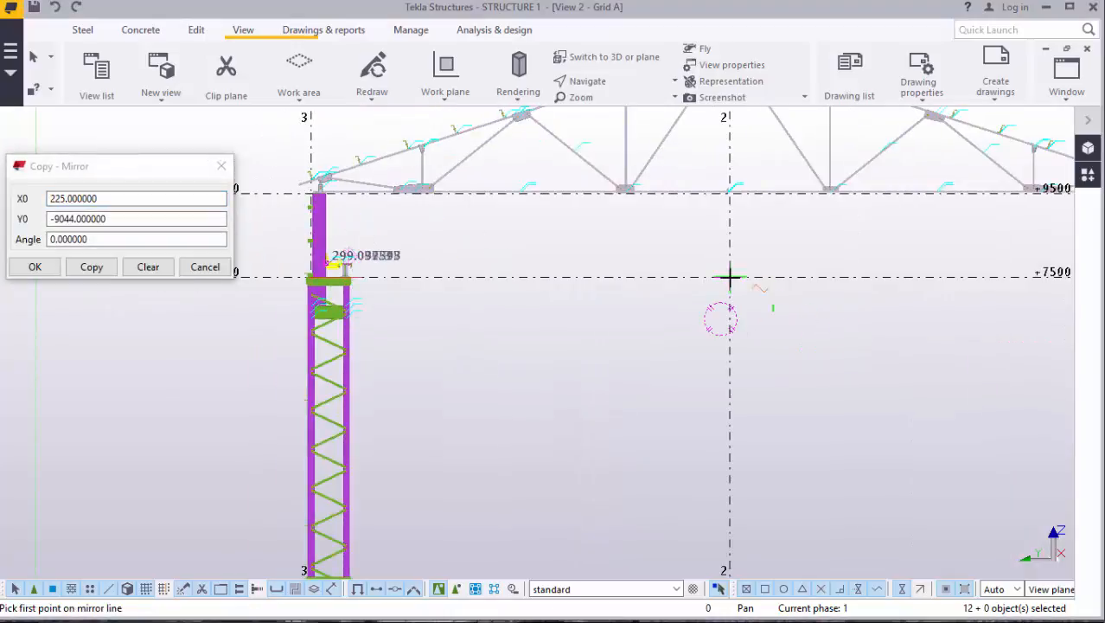
pyautogui.scroll(-2, 675, 345)
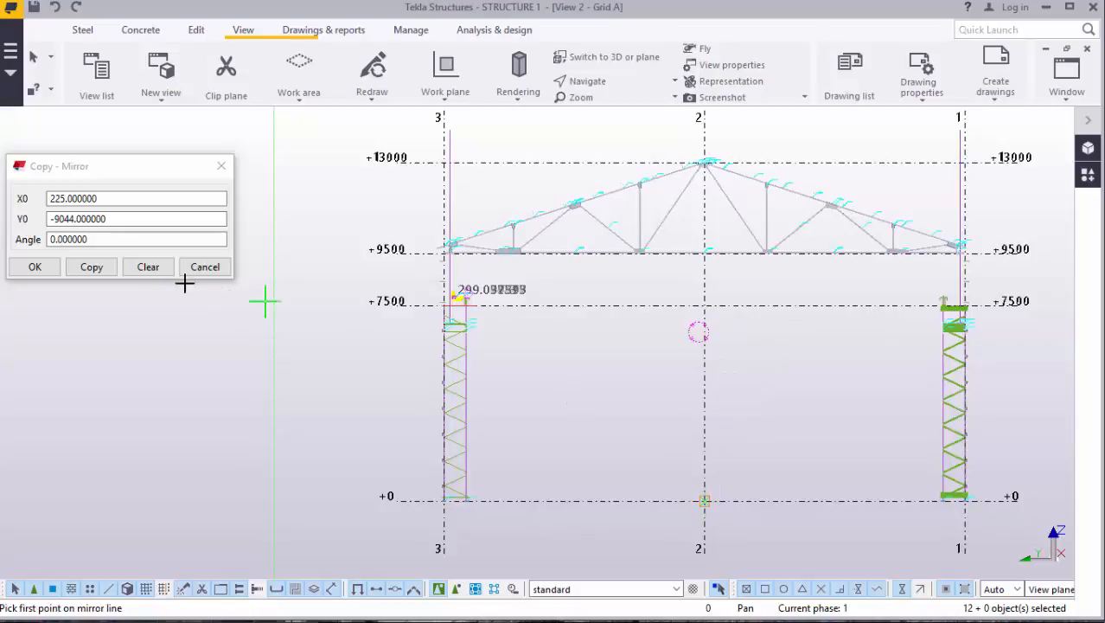
pyautogui.click(98, 266)
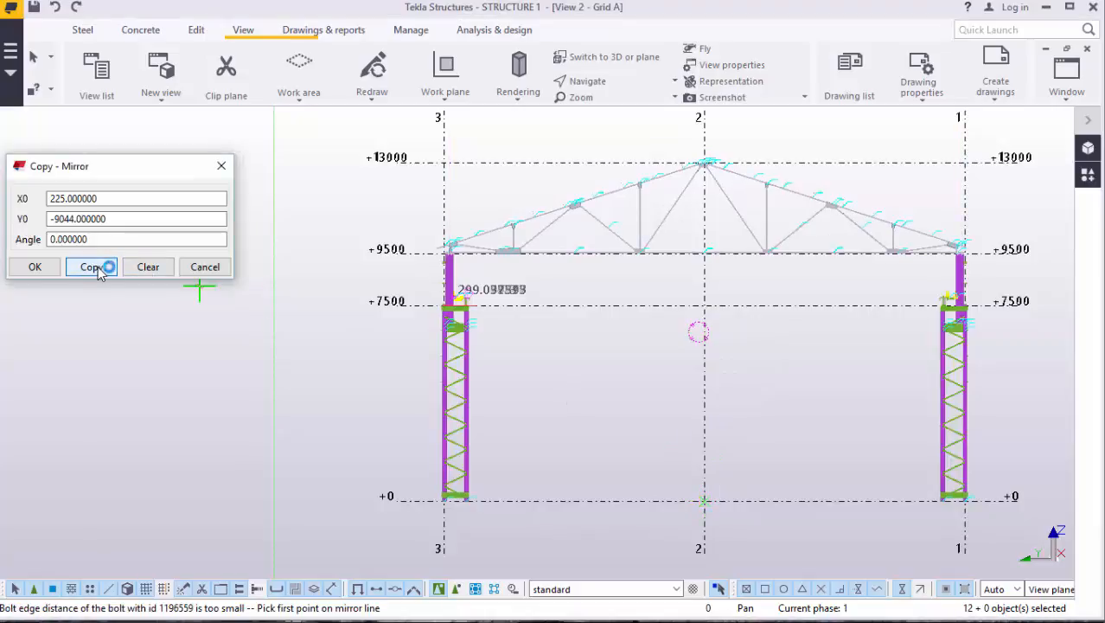
pyautogui.click(35, 268)
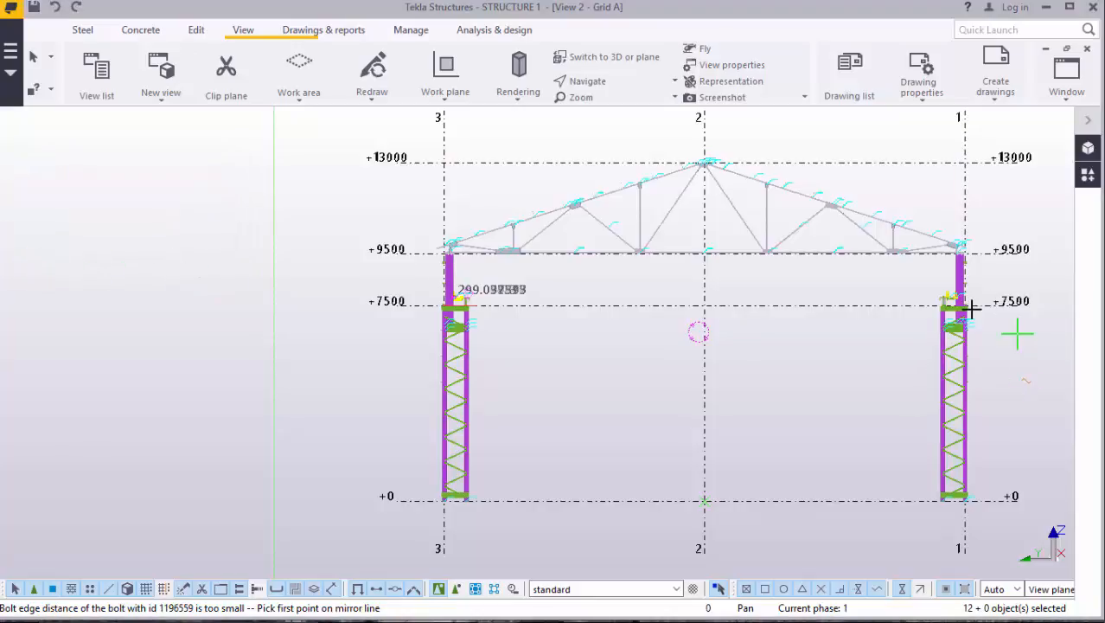
# Step: End the mirror command and inspect the mirrored tie beam between the row 1 column and its crane beam
pyautogui.scroll(9, 972, 308)
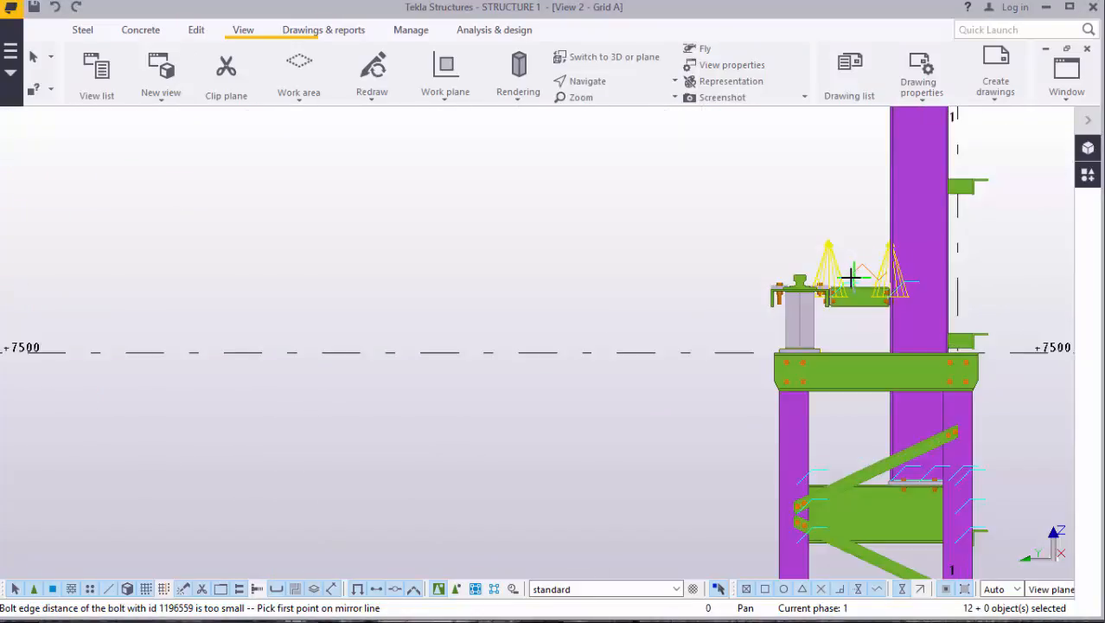
pyautogui.scroll(6, 852, 275)
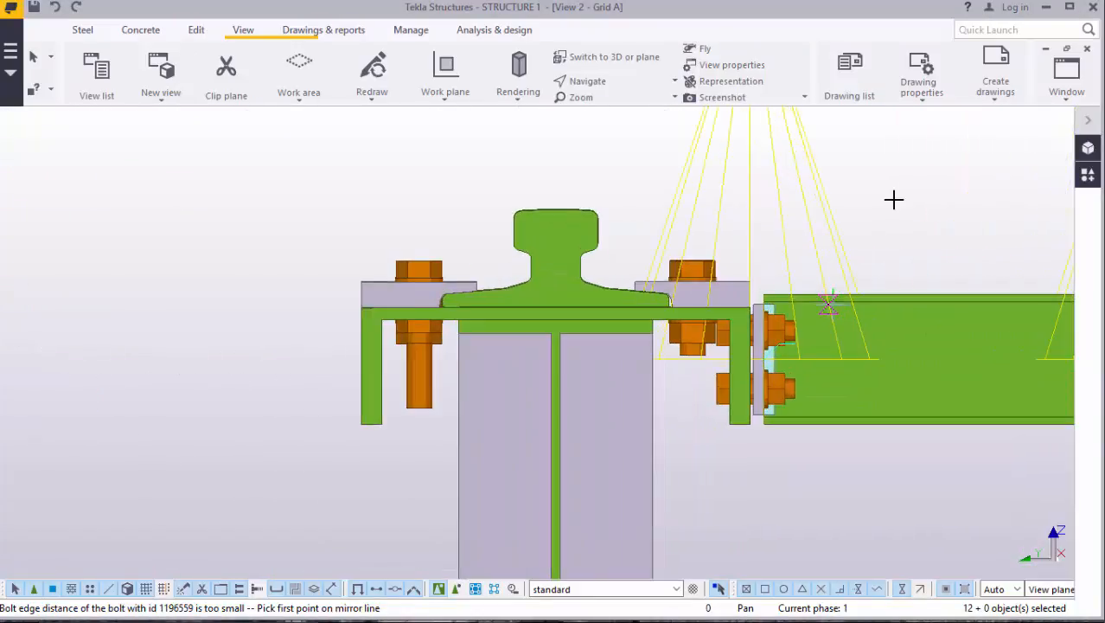
pyautogui.rightClick(893, 200)
pyautogui.click(921, 211)
pyautogui.scroll(-5, 763, 318)
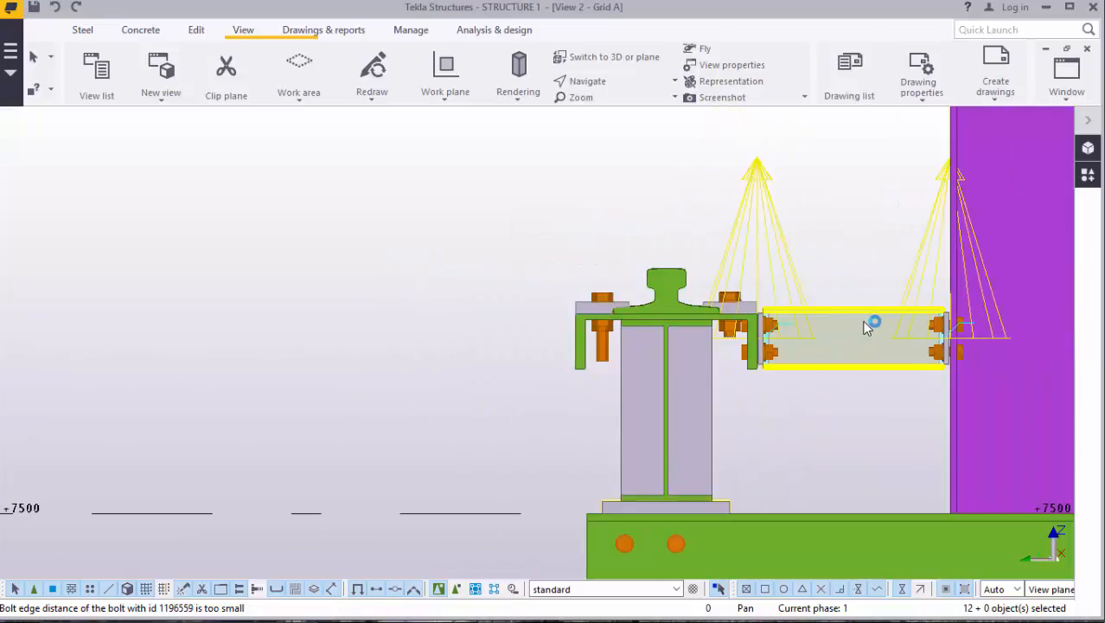
pyautogui.scroll(-8, 866, 323)
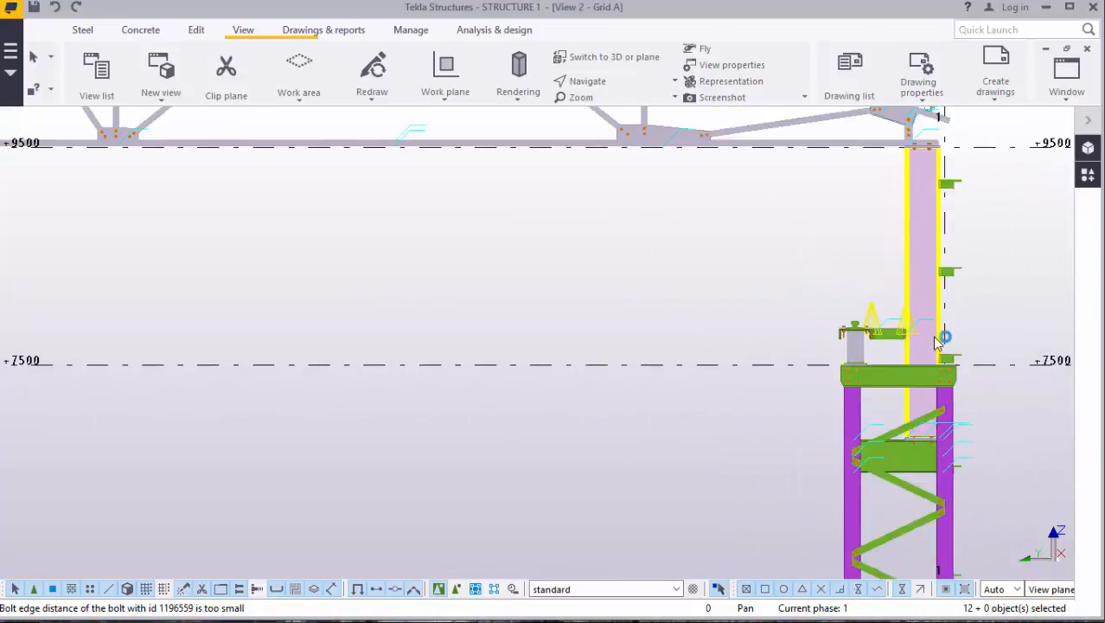
pyautogui.scroll(-6, 938, 341)
# Step: Inspect the bolted end connections of the short tie beam between the row 3 column and crane beam
pyautogui.scroll(3, 322, 332)
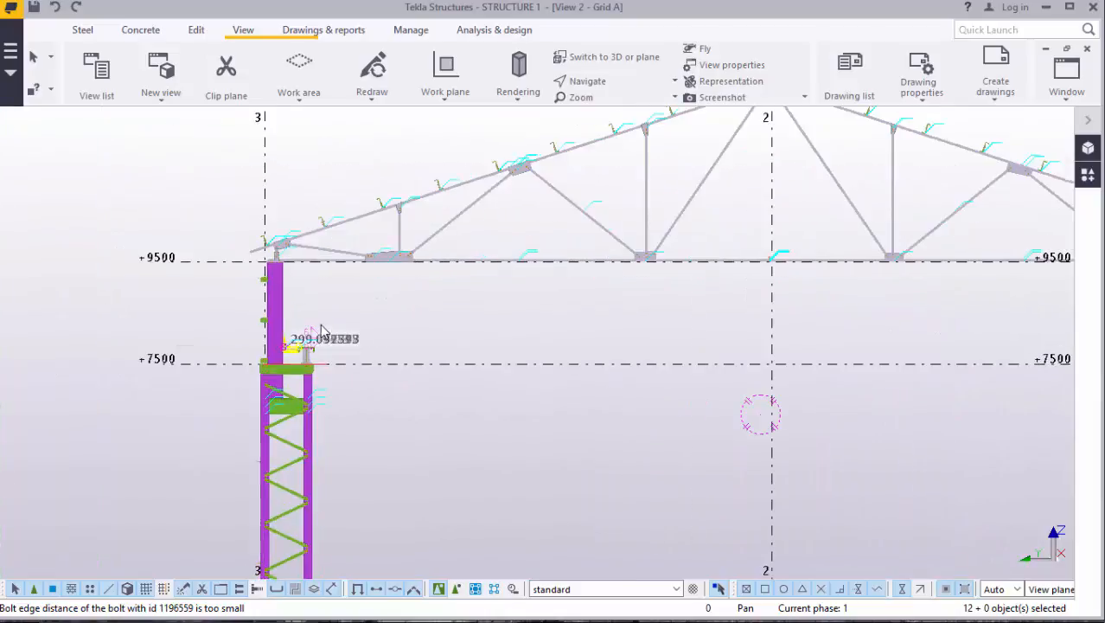
pyautogui.scroll(5, 321, 332)
pyautogui.rightClick(586, 275)
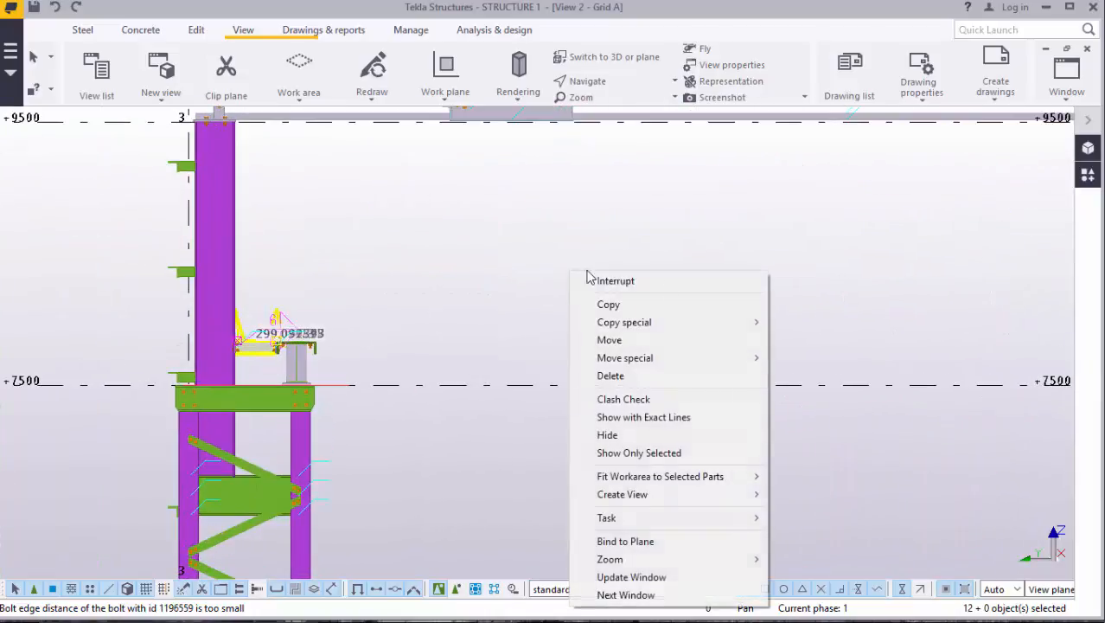
pyautogui.click(642, 284)
pyautogui.rightClick(599, 214)
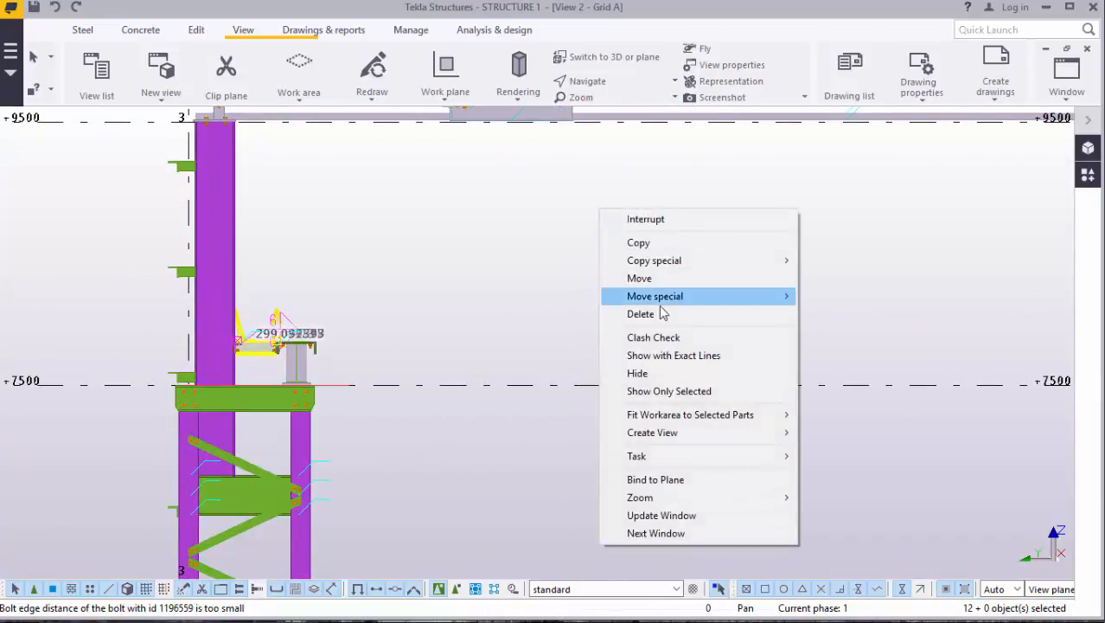
pyautogui.click(673, 242)
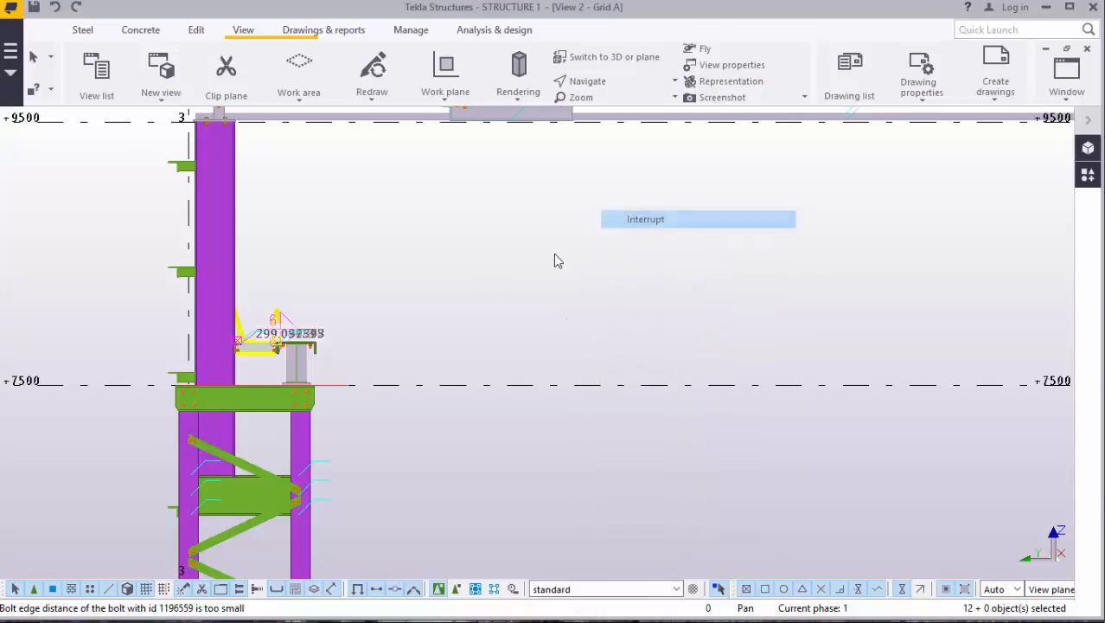
pyautogui.scroll(3, 227, 316)
pyautogui.scroll(6, 266, 366)
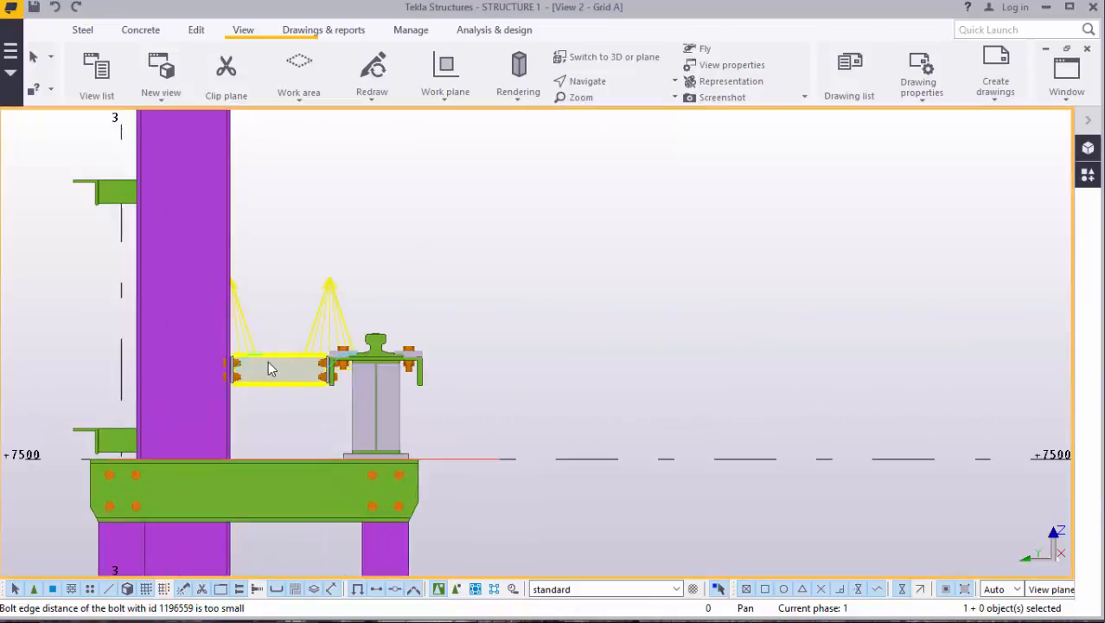
pyautogui.click(512, 424)
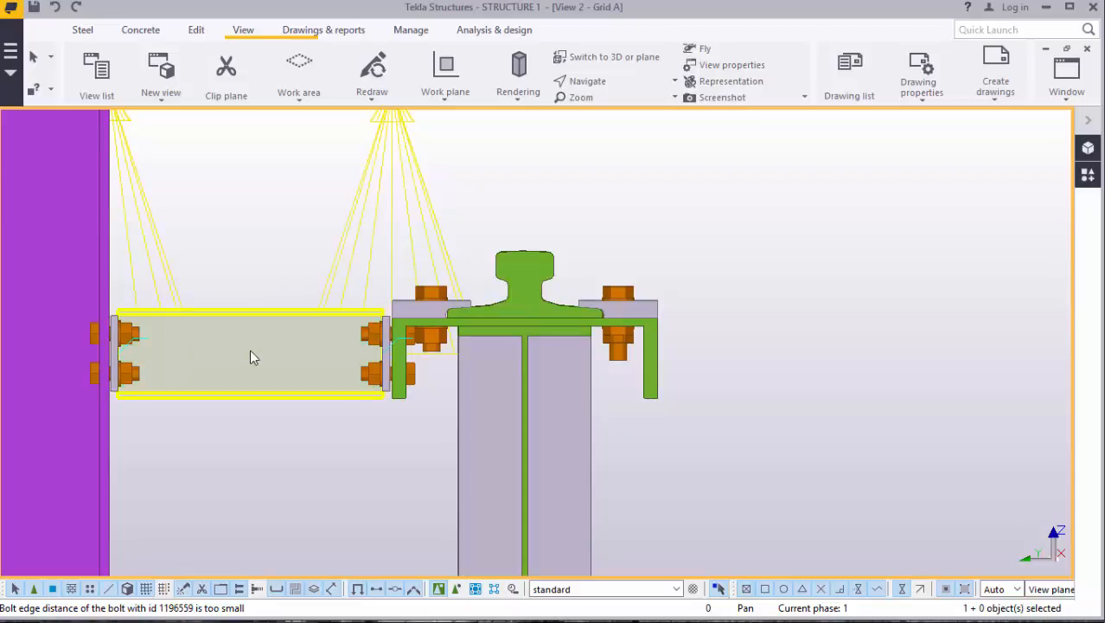
pyautogui.scroll(-2, 285, 341)
pyautogui.scroll(-6, 298, 337)
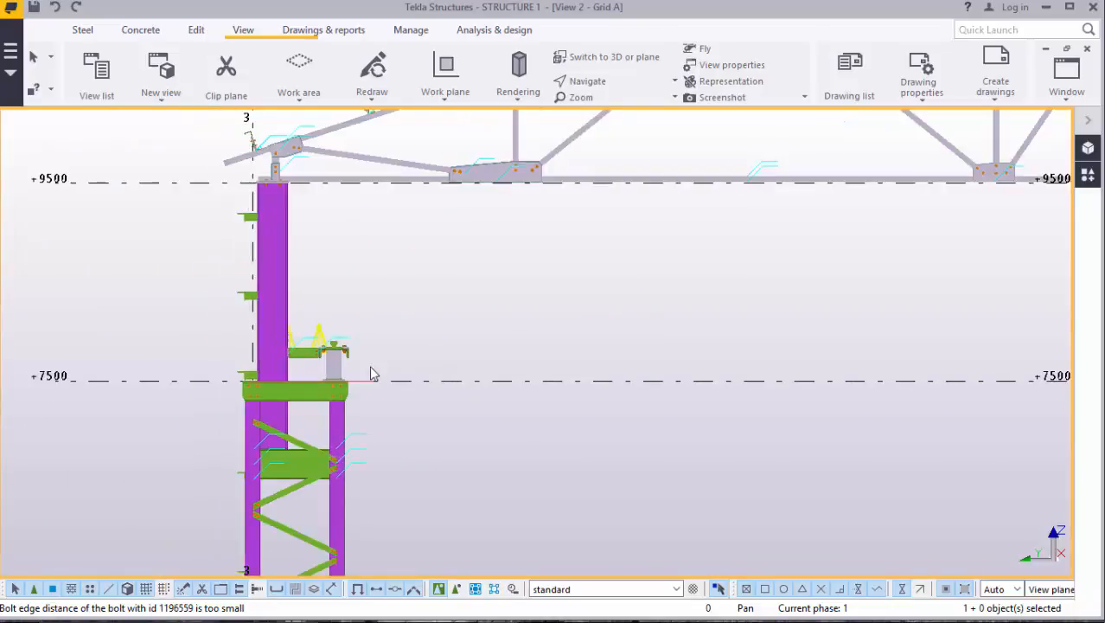
pyautogui.scroll(-3, 281, 396)
pyautogui.scroll(5, 285, 432)
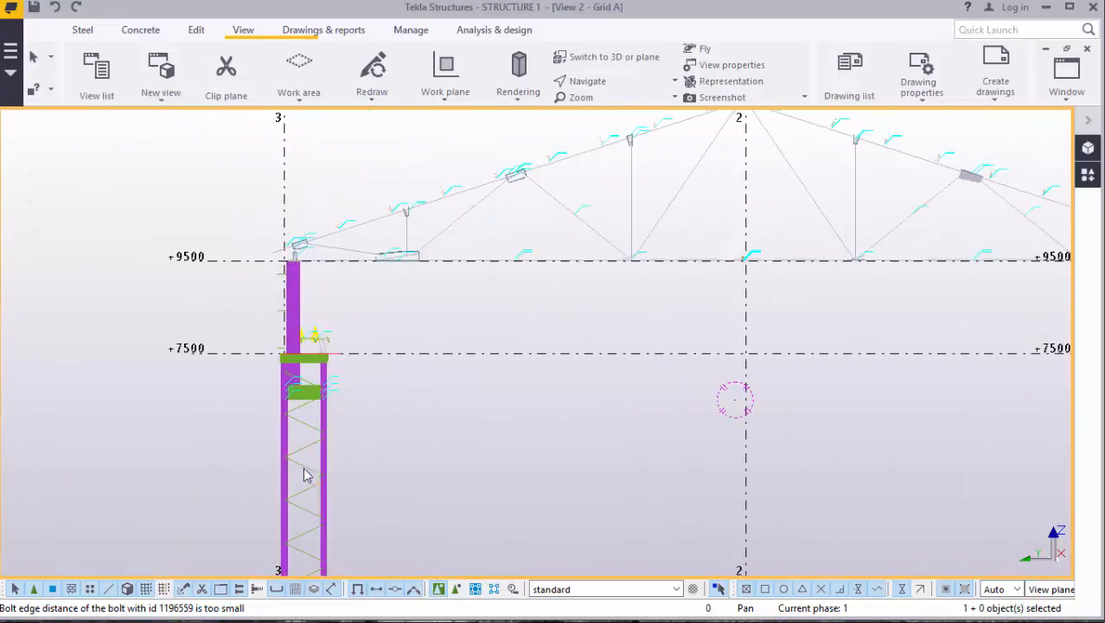
pyautogui.scroll(2, 268, 430)
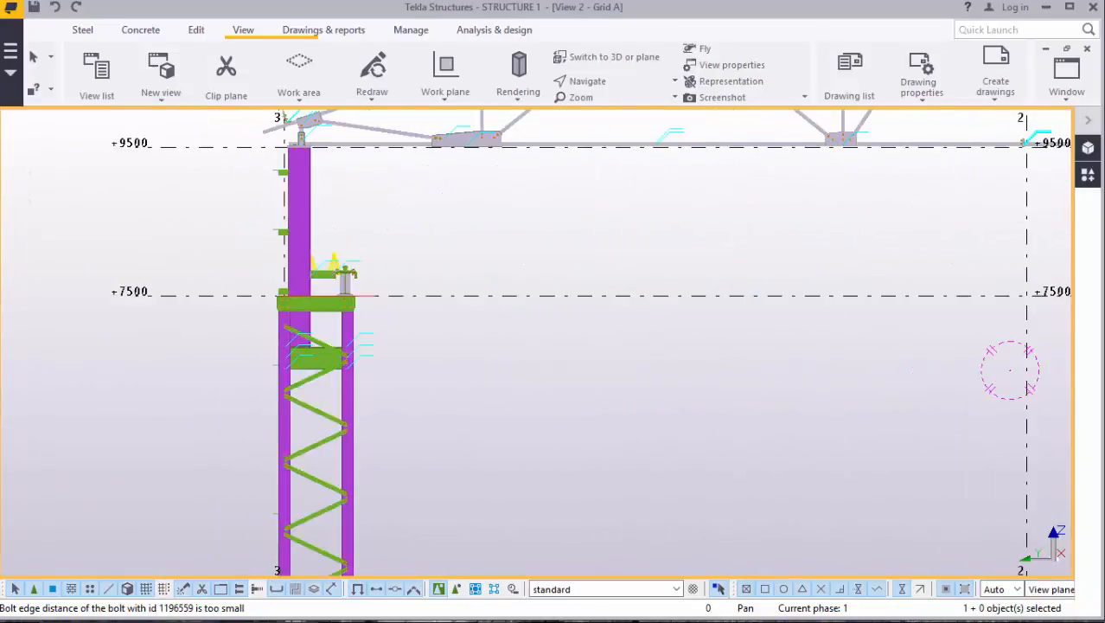
# Step: Switch to View 3 - 3d and rotate the model to show the row 3 crane beam from outside along grids A to C
pyautogui.click(1068, 95)
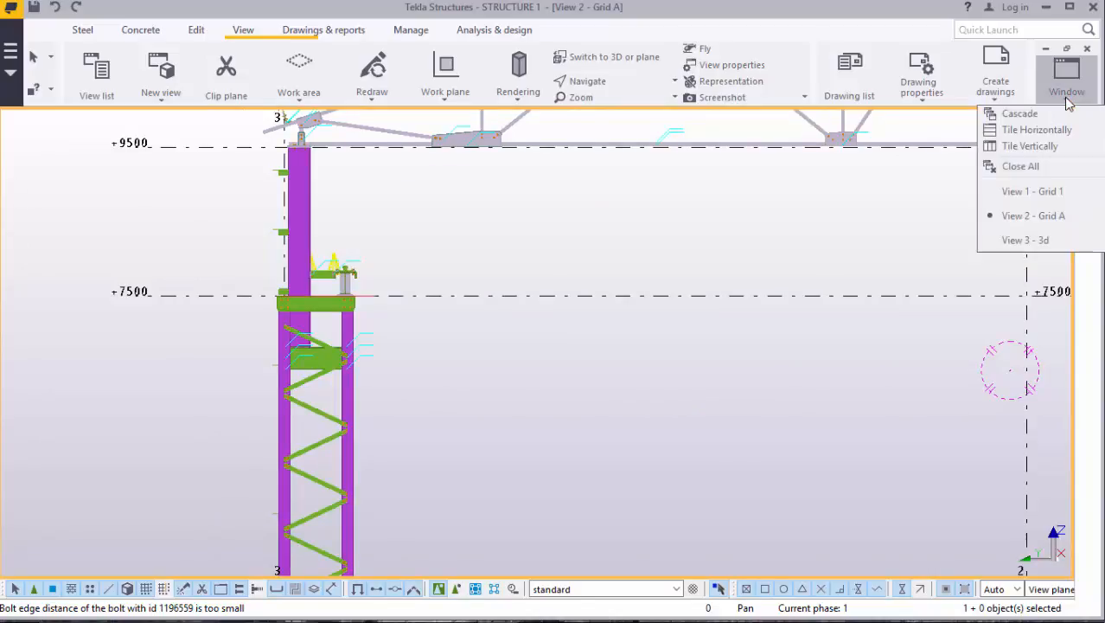
pyautogui.click(1034, 239)
pyautogui.scroll(-4, 709, 394)
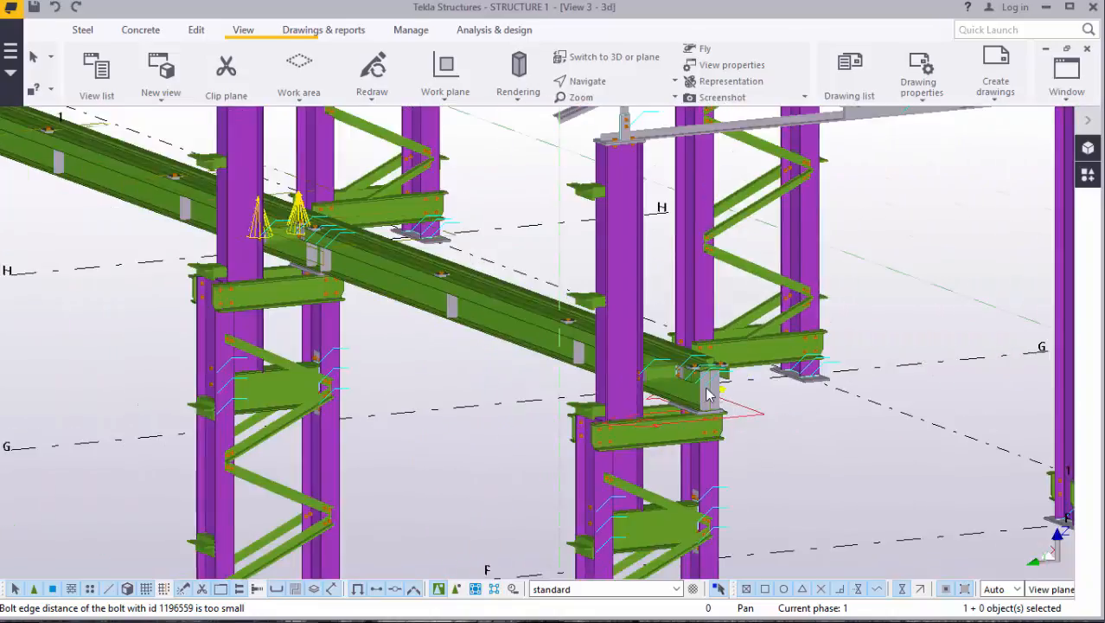
pyautogui.scroll(-1, 709, 395)
pyautogui.scroll(1, 580, 412)
pyautogui.scroll(4, 164, 284)
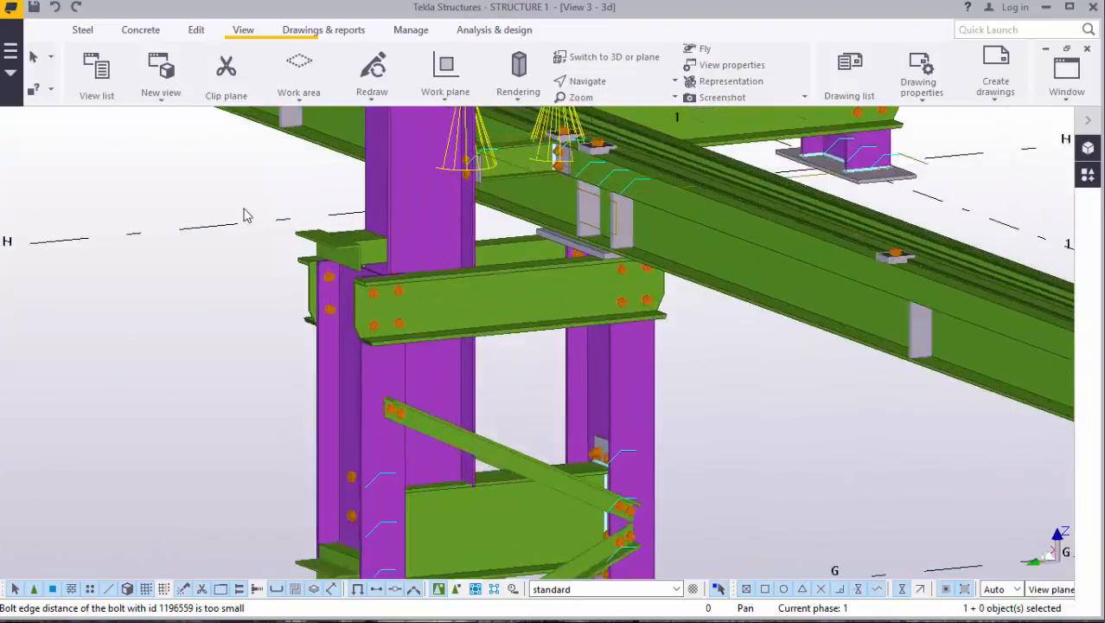
pyautogui.scroll(2, 260, 210)
pyautogui.click(607, 82)
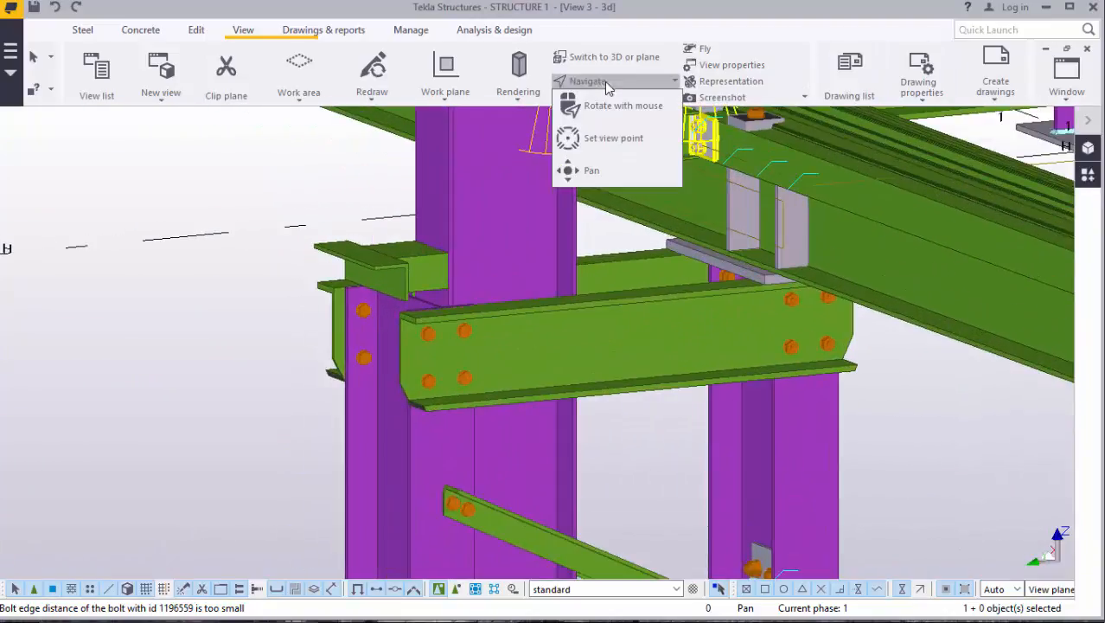
pyautogui.click(612, 113)
pyautogui.moveTo(420, 269); pyautogui.dragTo(359, 336)
pyautogui.scroll(-3, 359, 337)
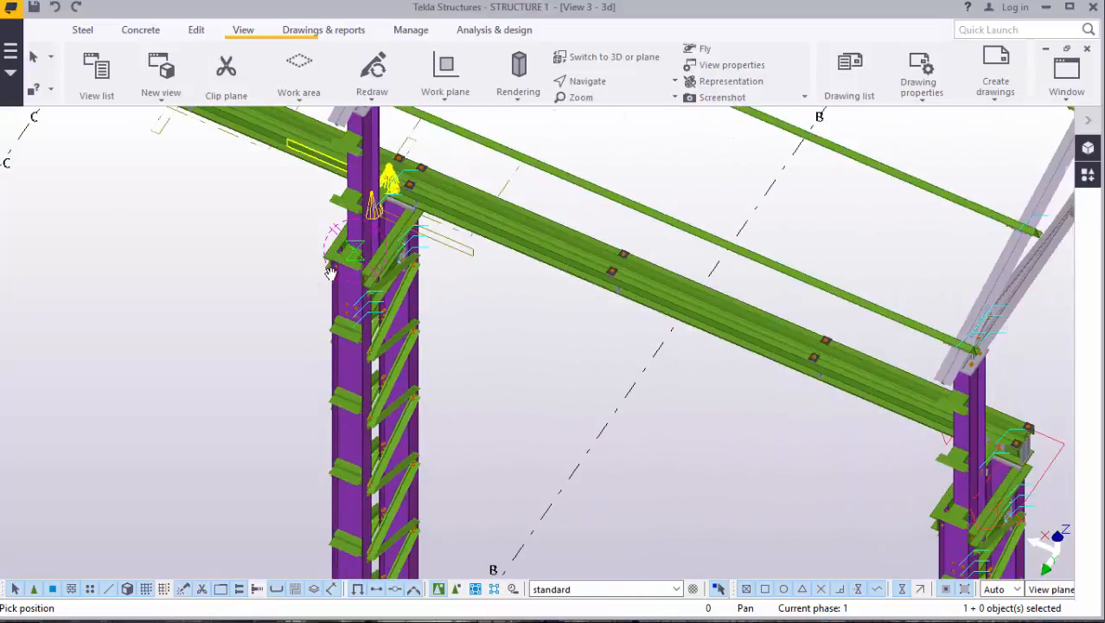
pyautogui.scroll(3, 686, 382)
pyautogui.scroll(2, 696, 396)
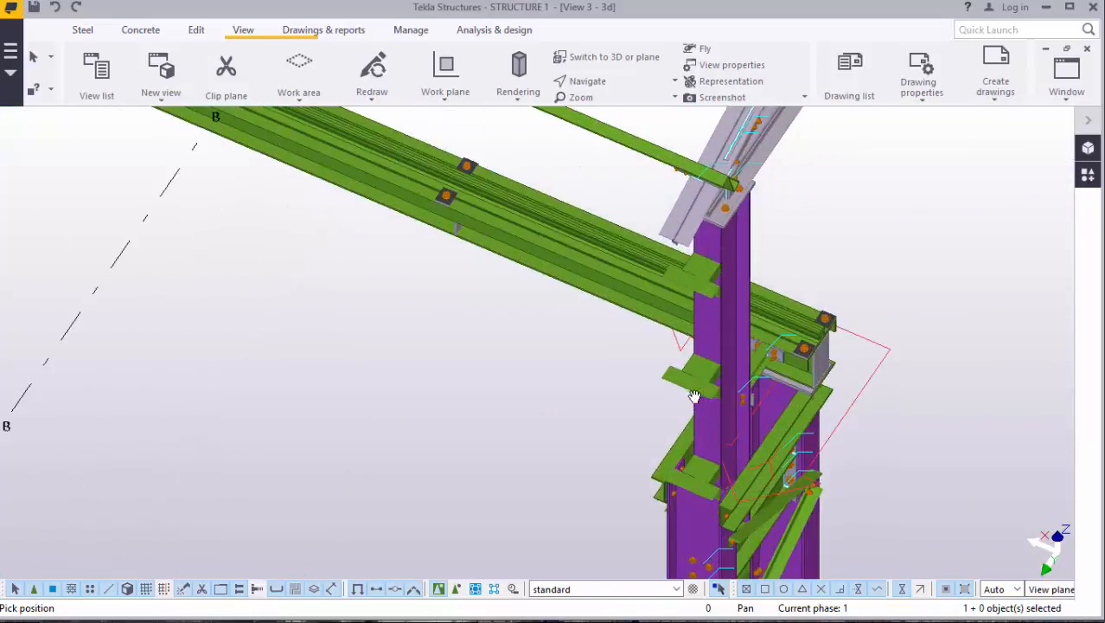
pyautogui.rightClick(901, 196)
# Step: Examine the tie beam connections at the grid B column along the row 3 crane beam
pyautogui.scroll(-6, 833, 341)
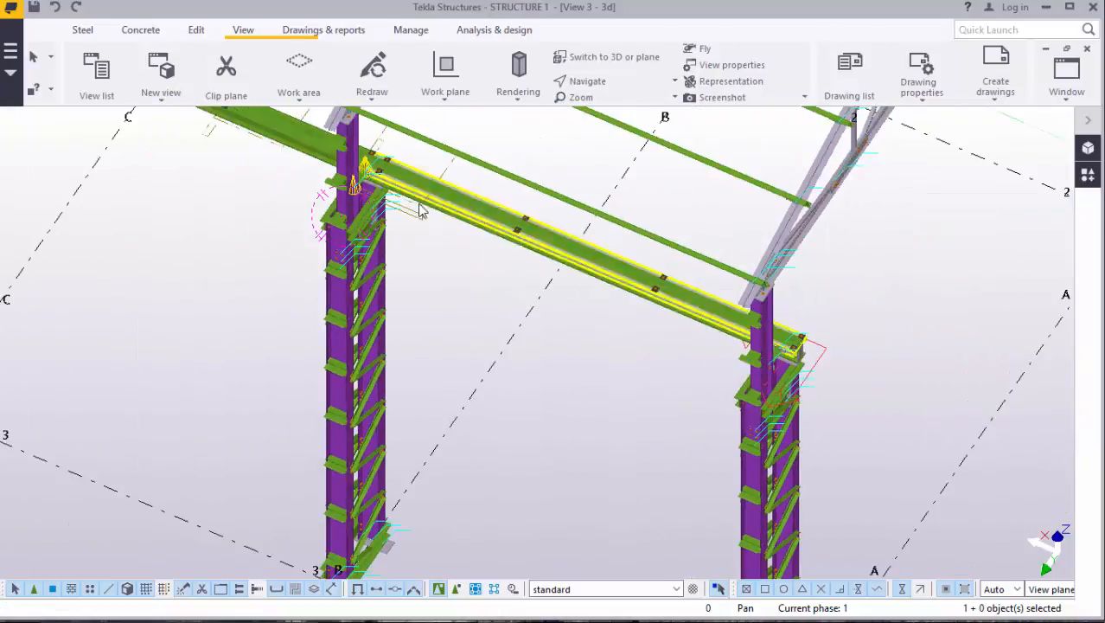
pyautogui.scroll(5, 363, 155)
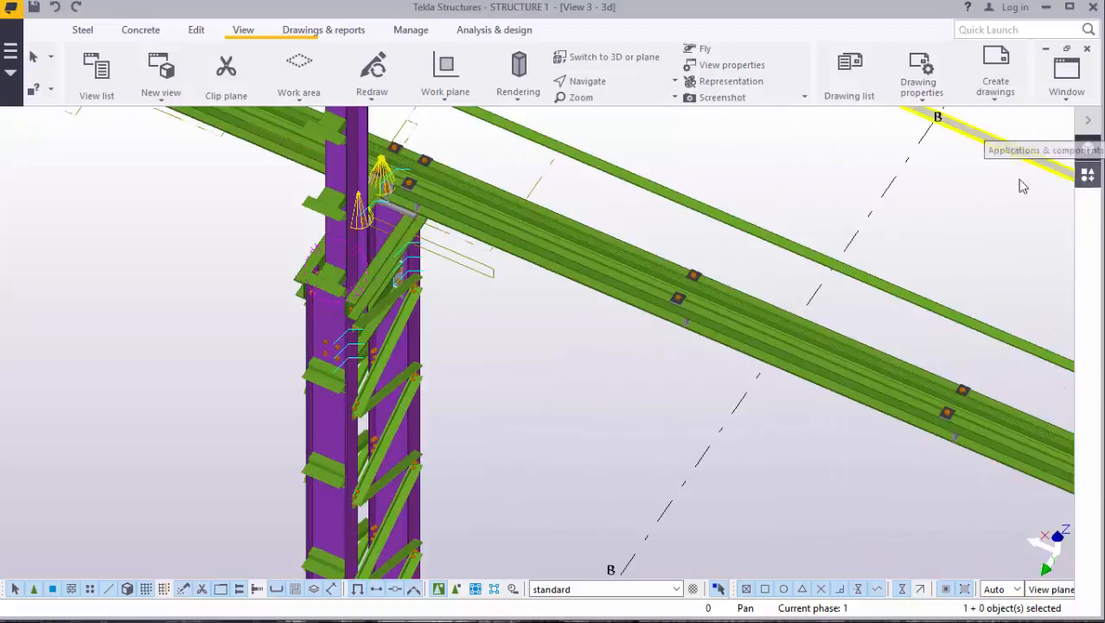
pyautogui.scroll(-3, 354, 320)
pyautogui.scroll(2, 353, 327)
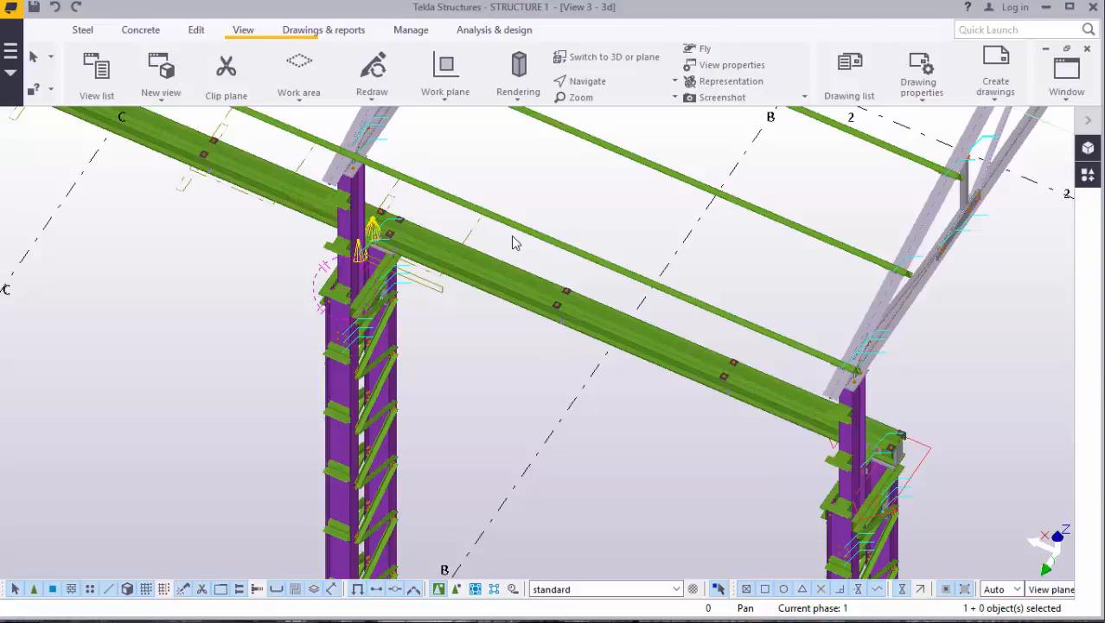
pyautogui.scroll(3, 364, 211)
pyautogui.scroll(2, 364, 210)
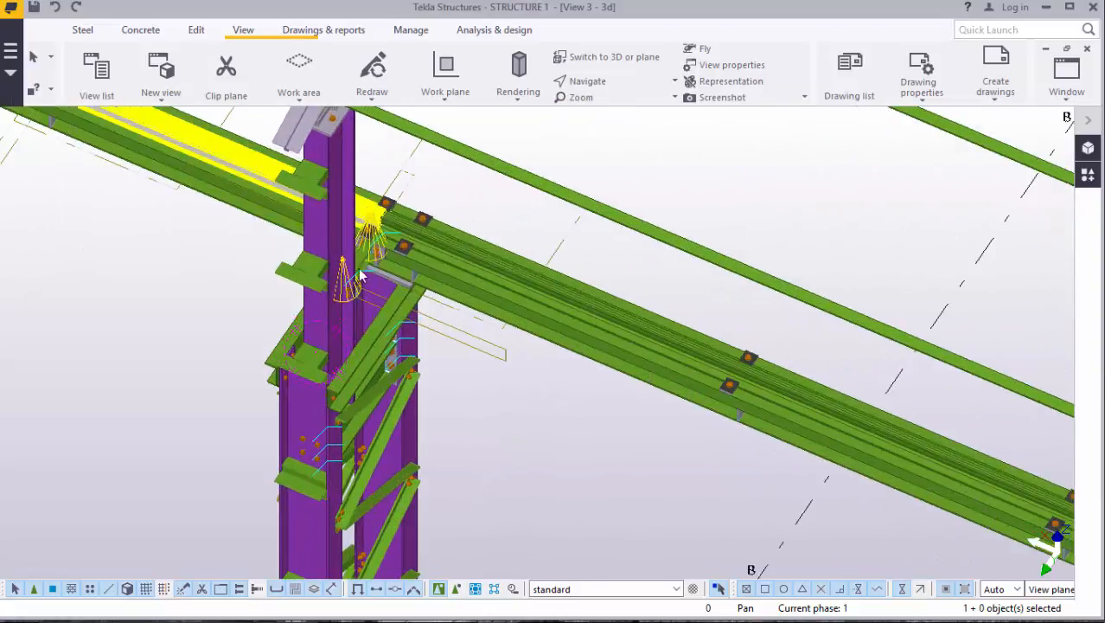
pyautogui.keyDown('ctrl'); pyautogui.moveTo(320, 395); pyautogui.dragTo(344, 313, button='middle'); pyautogui.keyUp('ctrl')
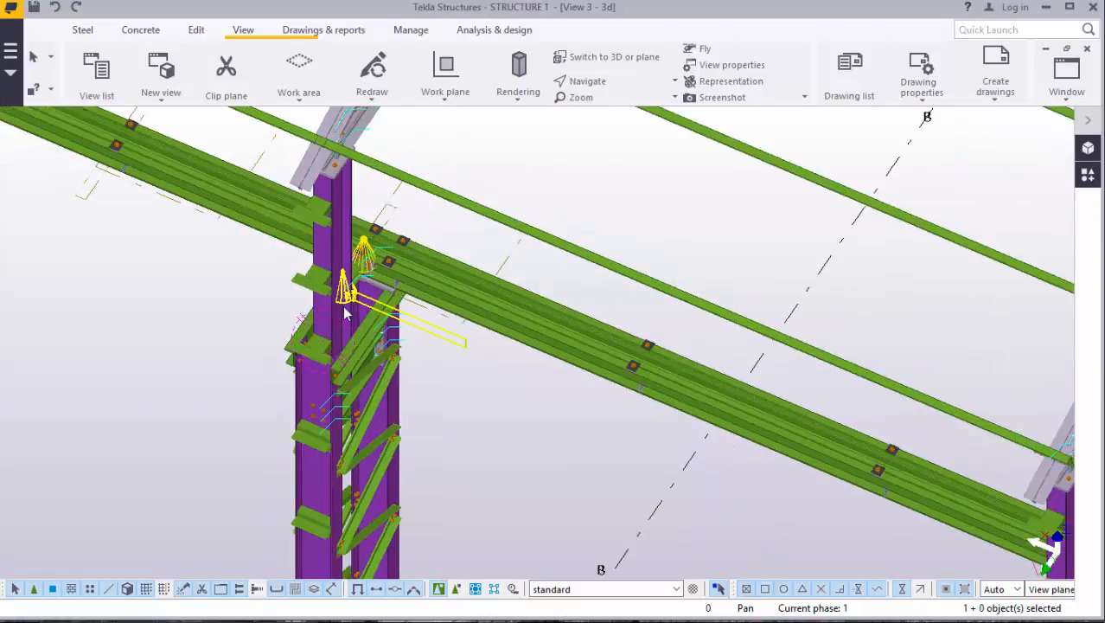
pyautogui.scroll(-5, 272, 349)
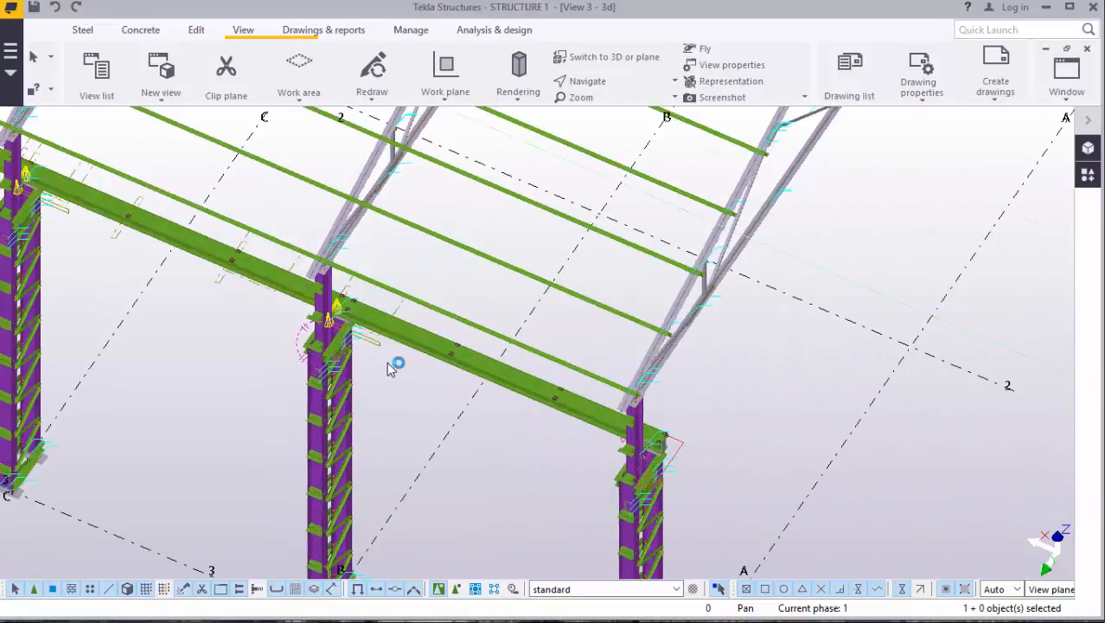